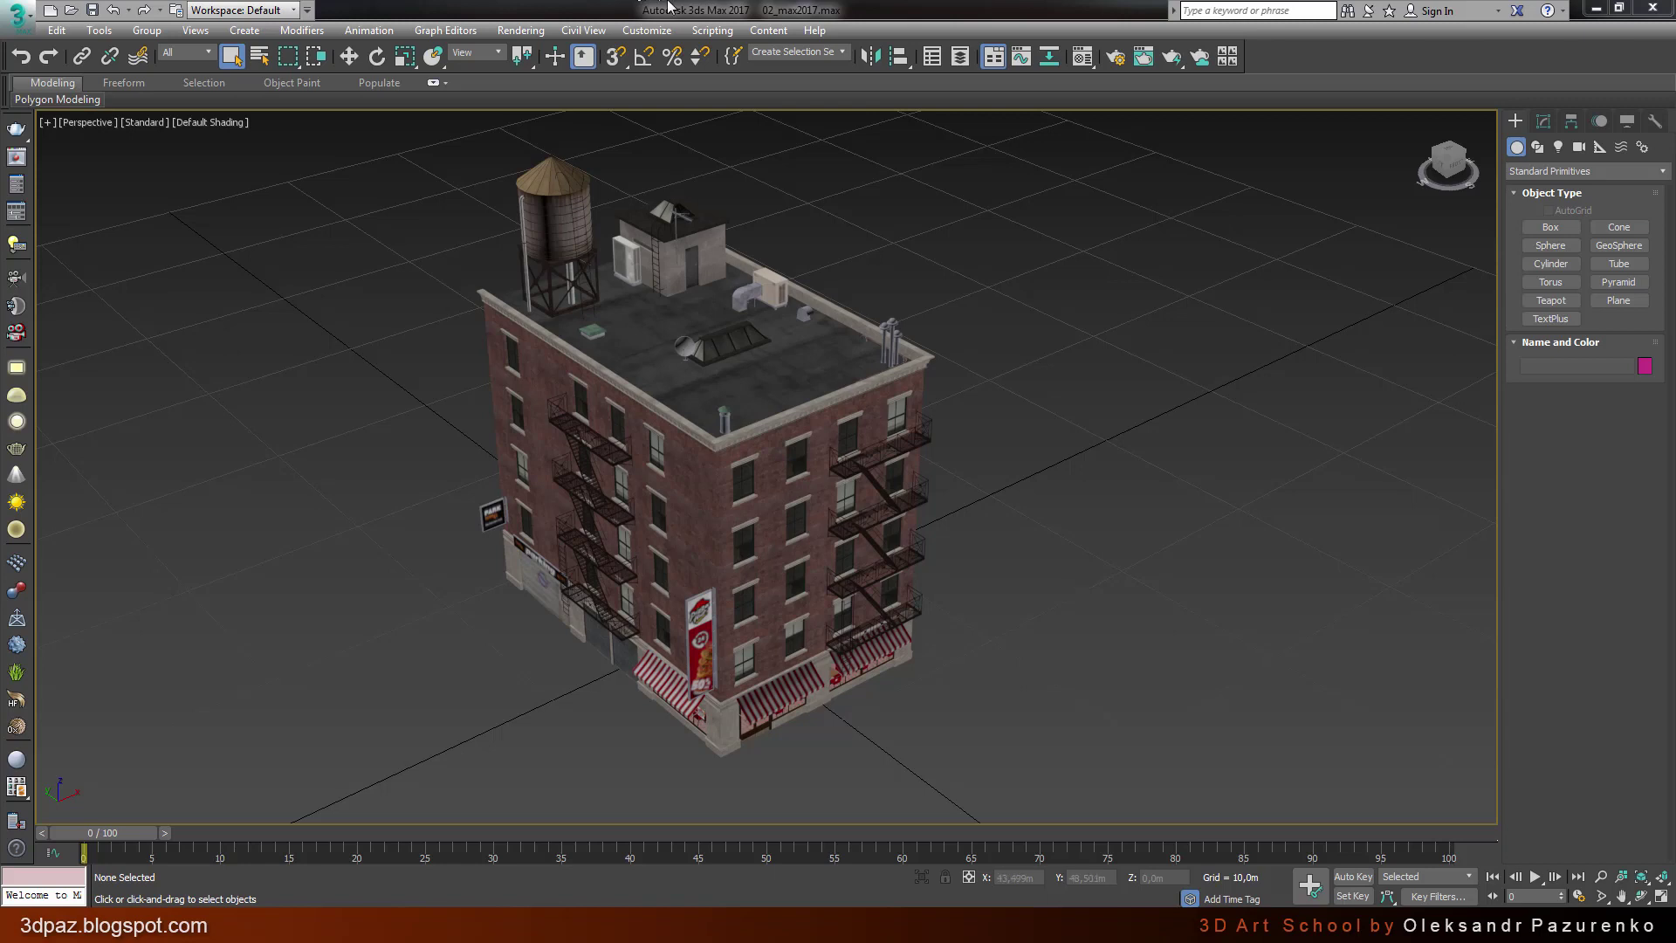
Step: Check the system unit scale and keep Meters as the display unit
left_click(637, 30)
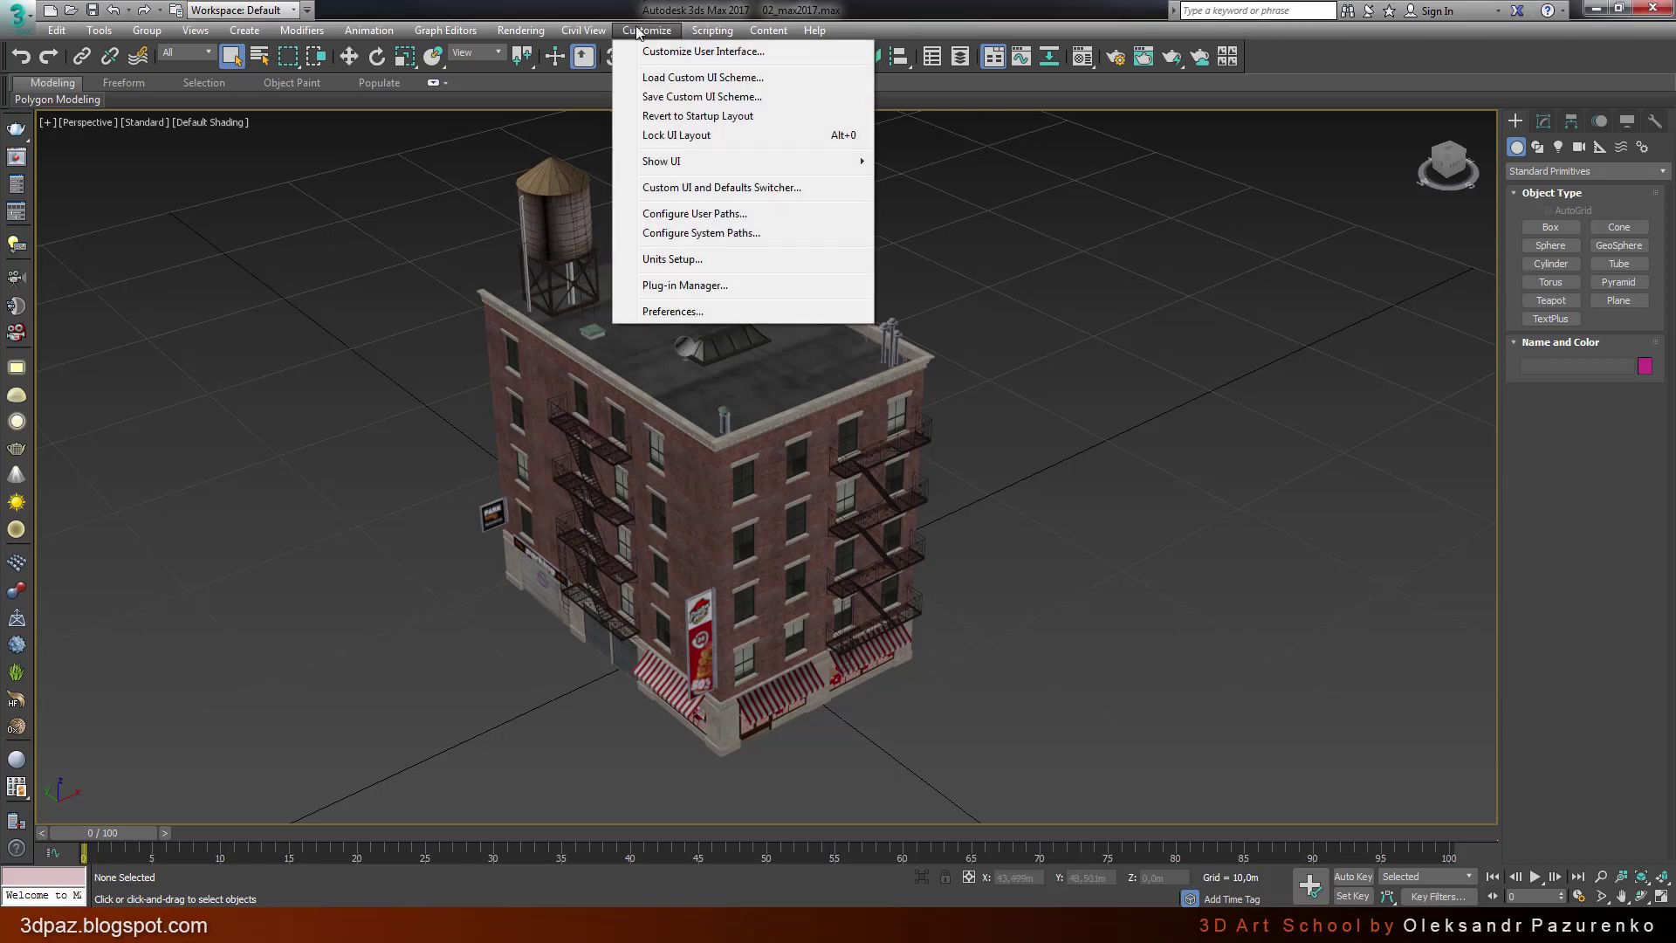
left_click(694, 260)
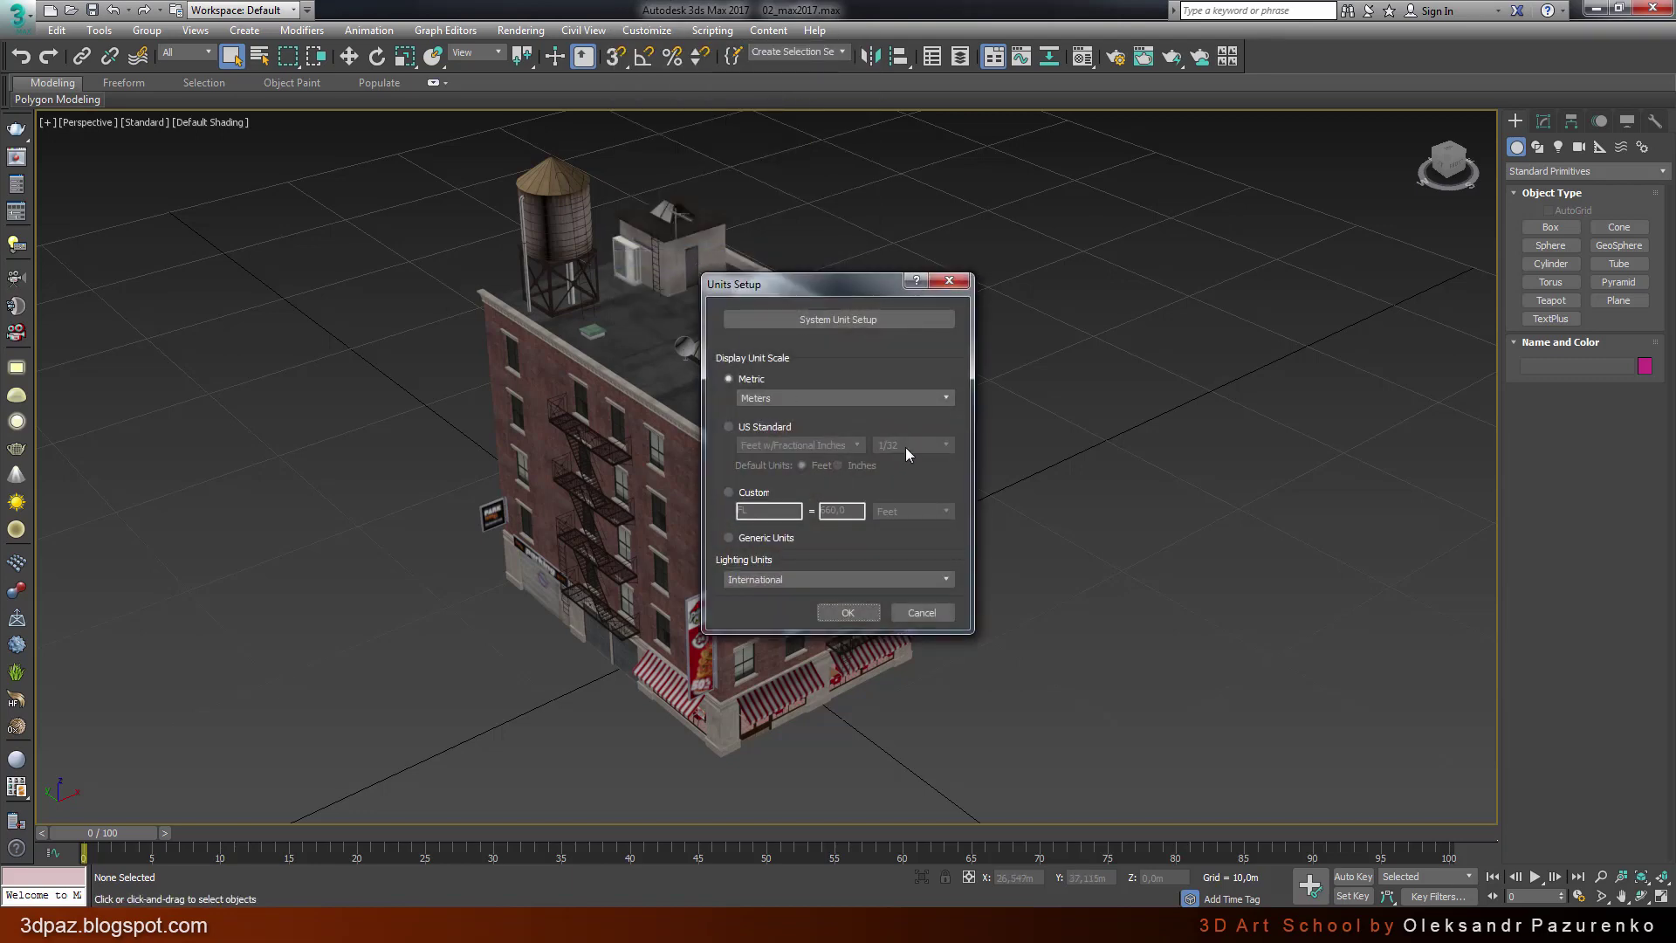
left_click(815, 319)
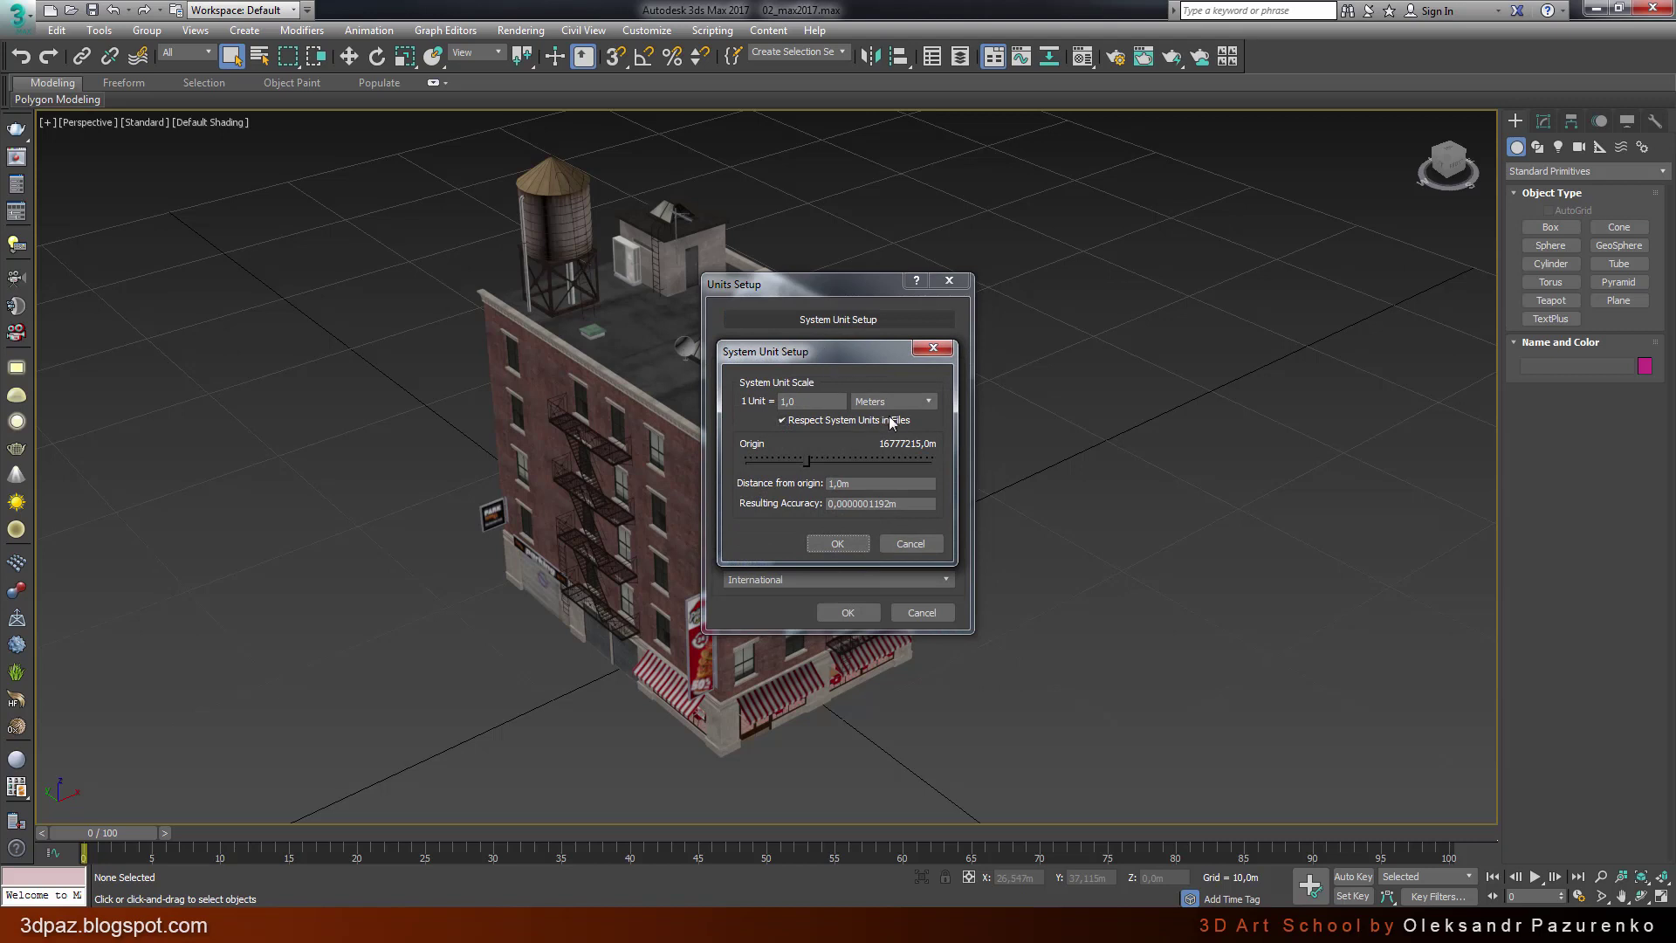
left_click(935, 352)
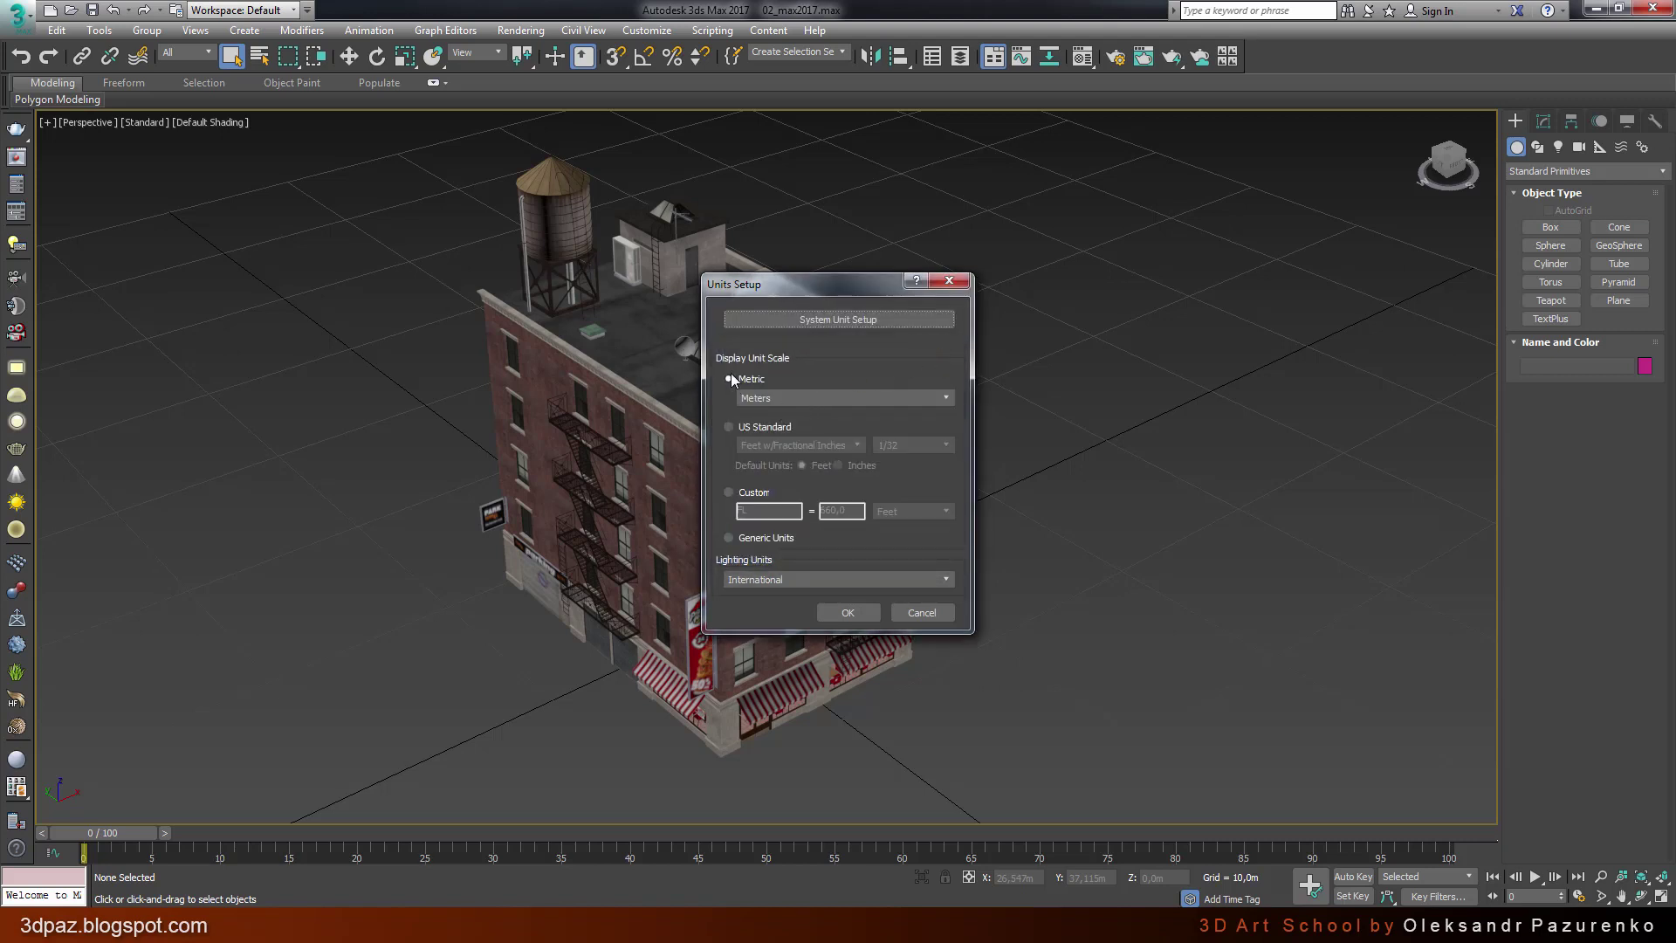
left_click(793, 400)
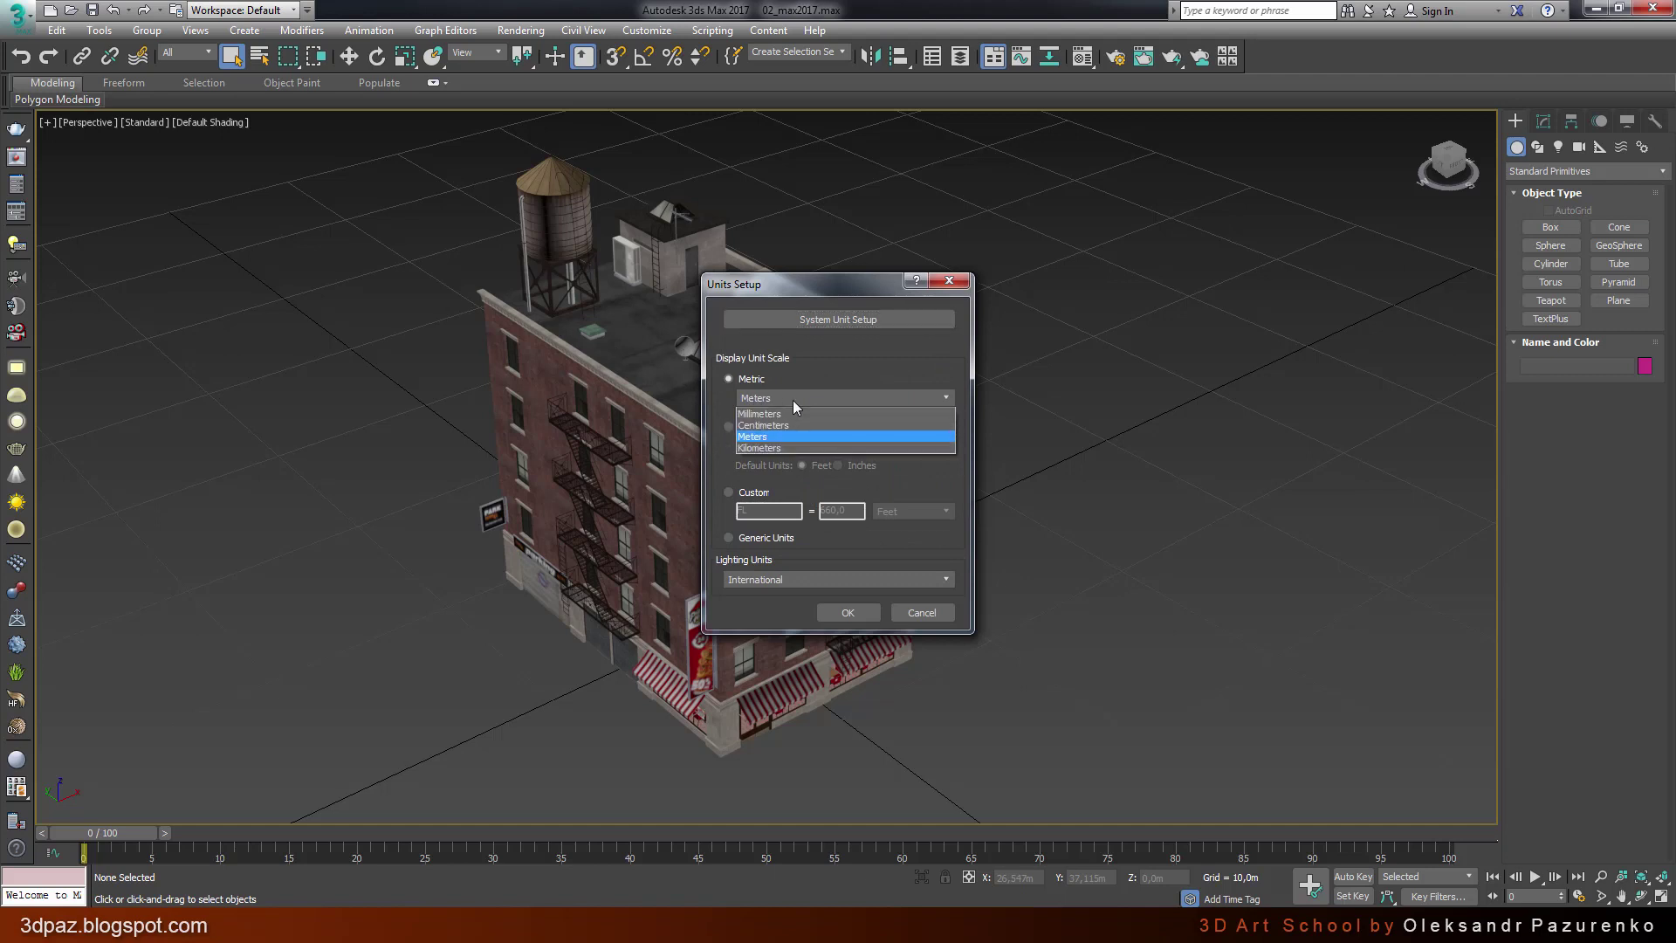
left_click(961, 360)
left_click(959, 286)
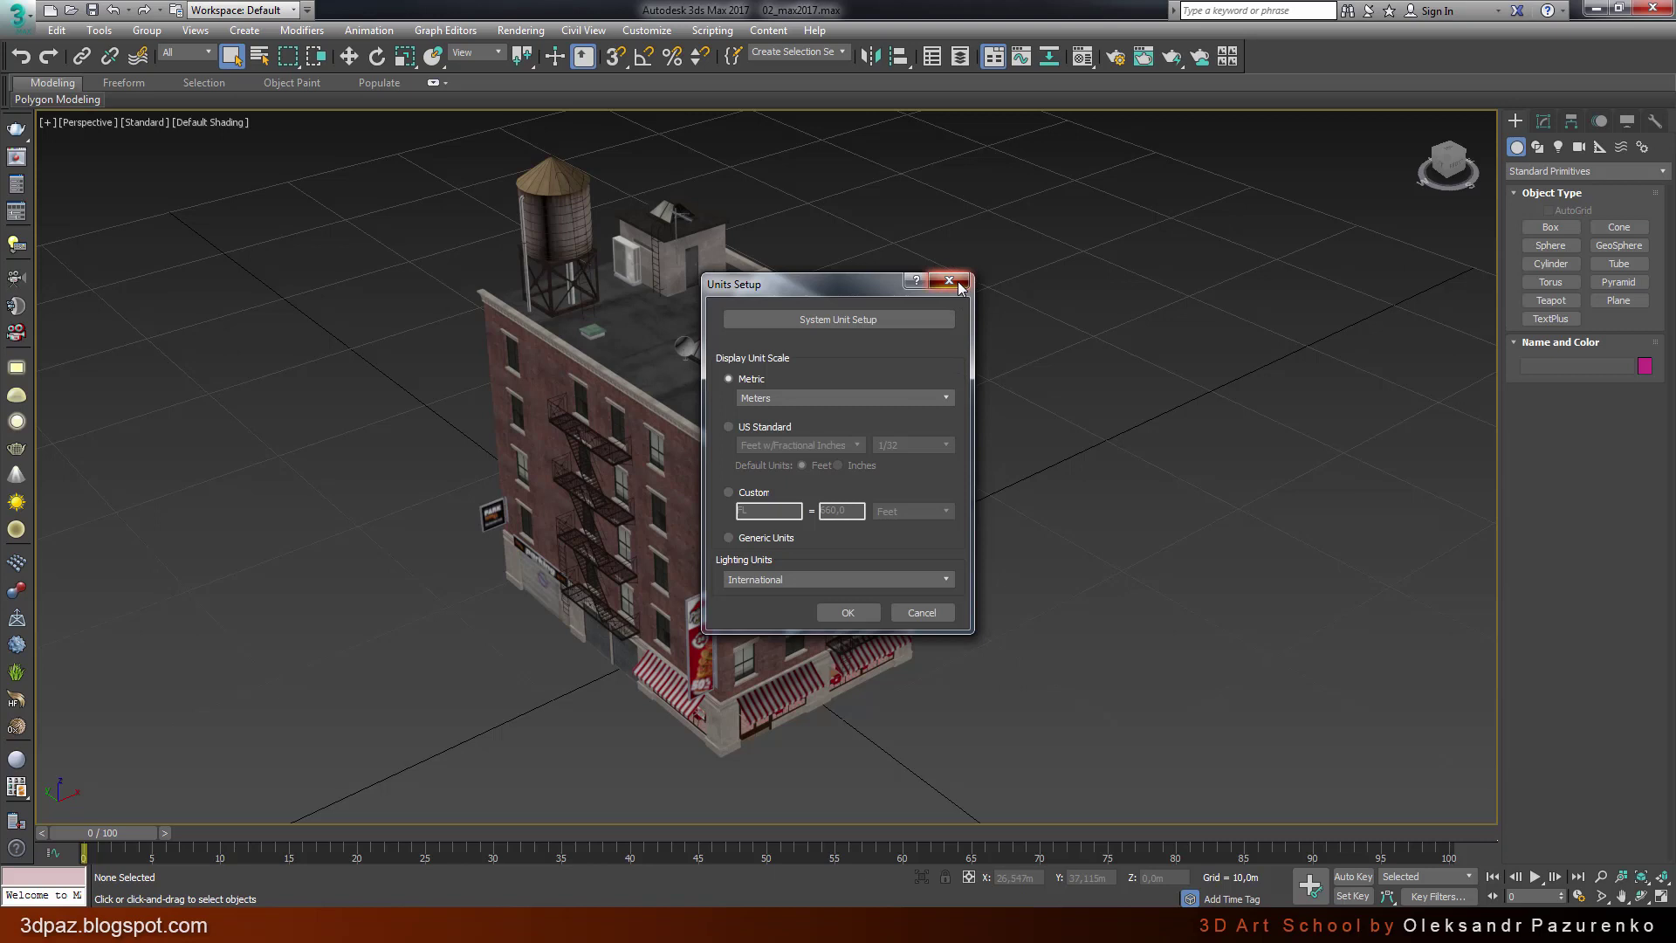
left_click(959, 286)
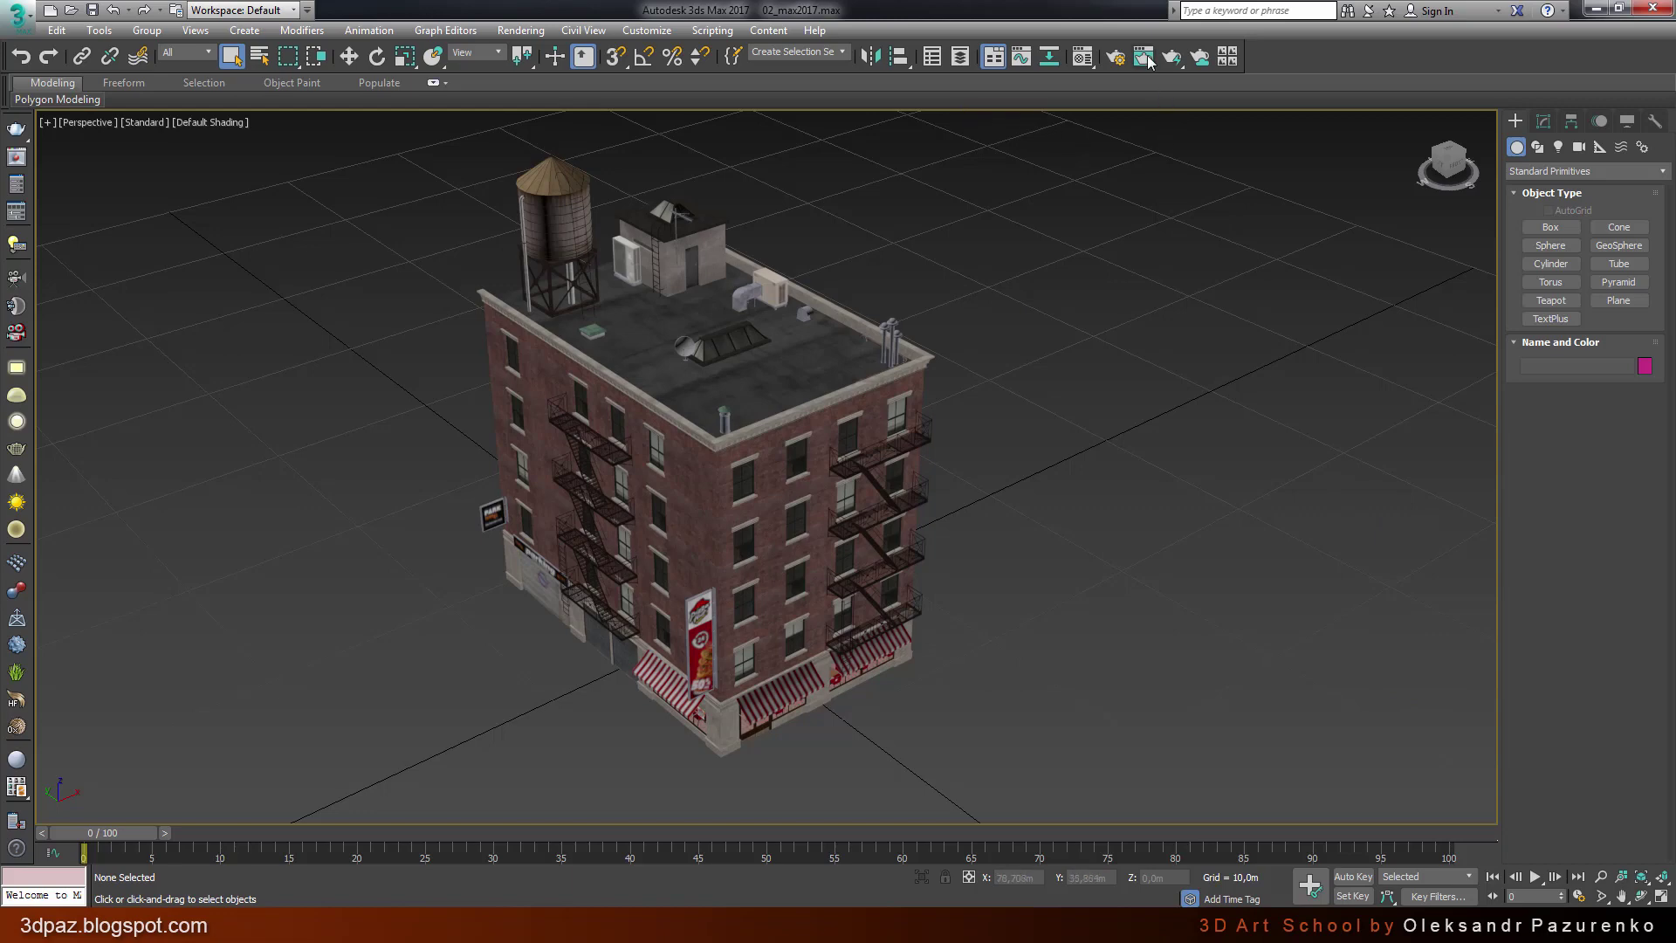
Step: Confirm V-Ray Adv 3.40.01 as the renderer and orbit the view toward the building's front
left_click(1115, 56)
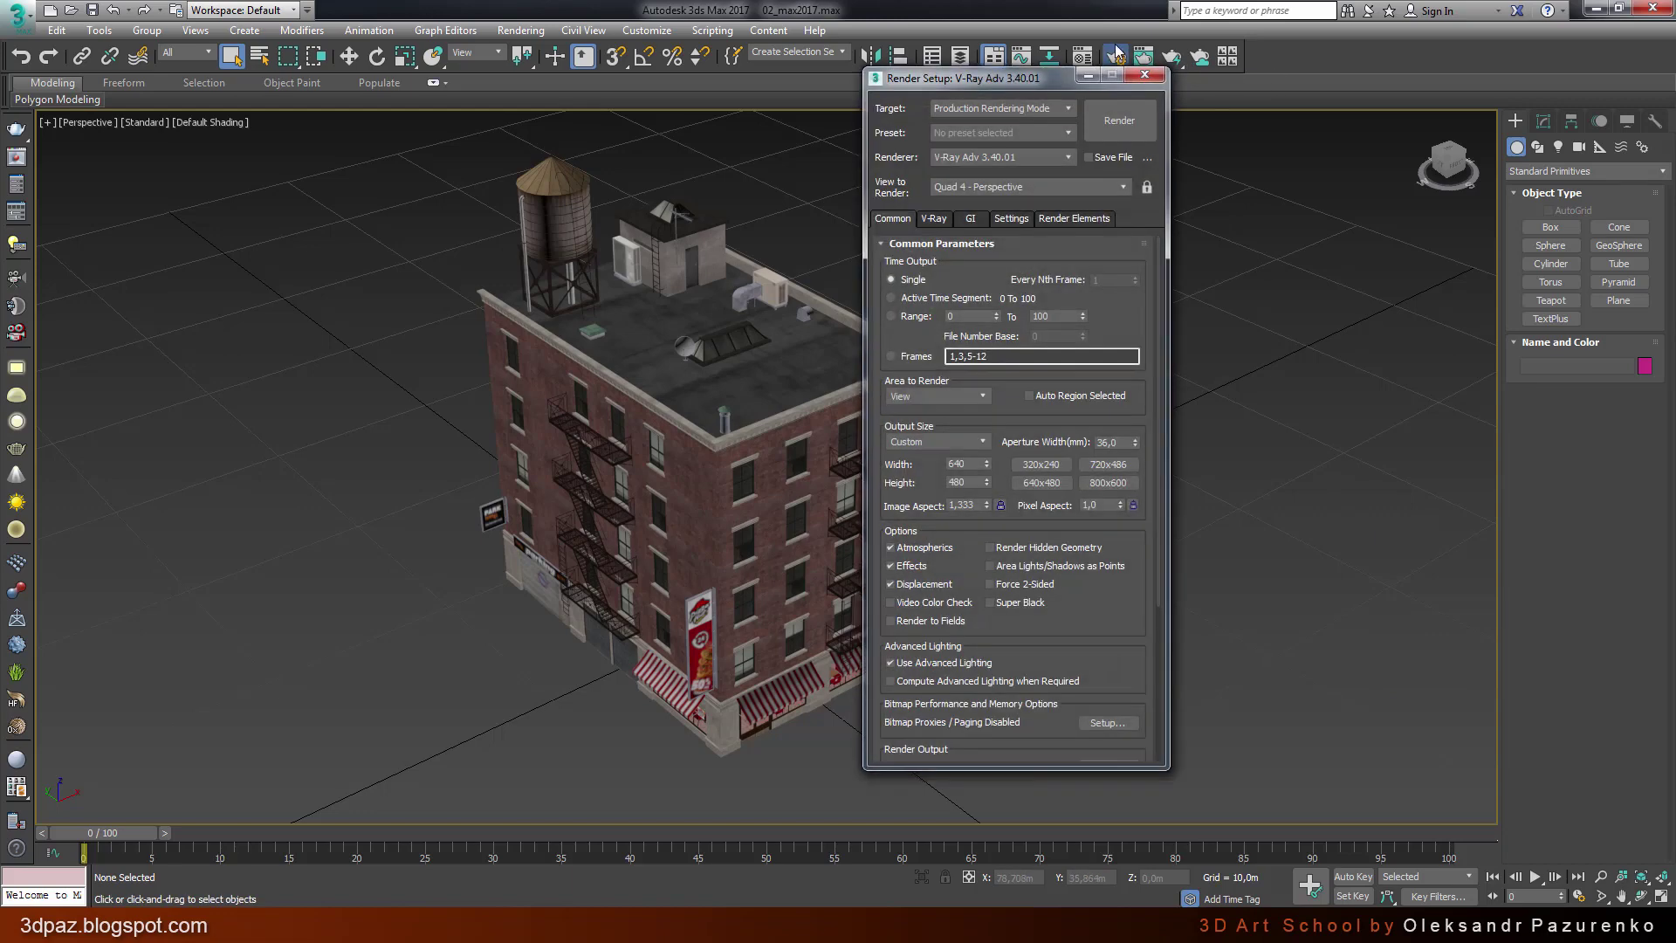
left_click(969, 157)
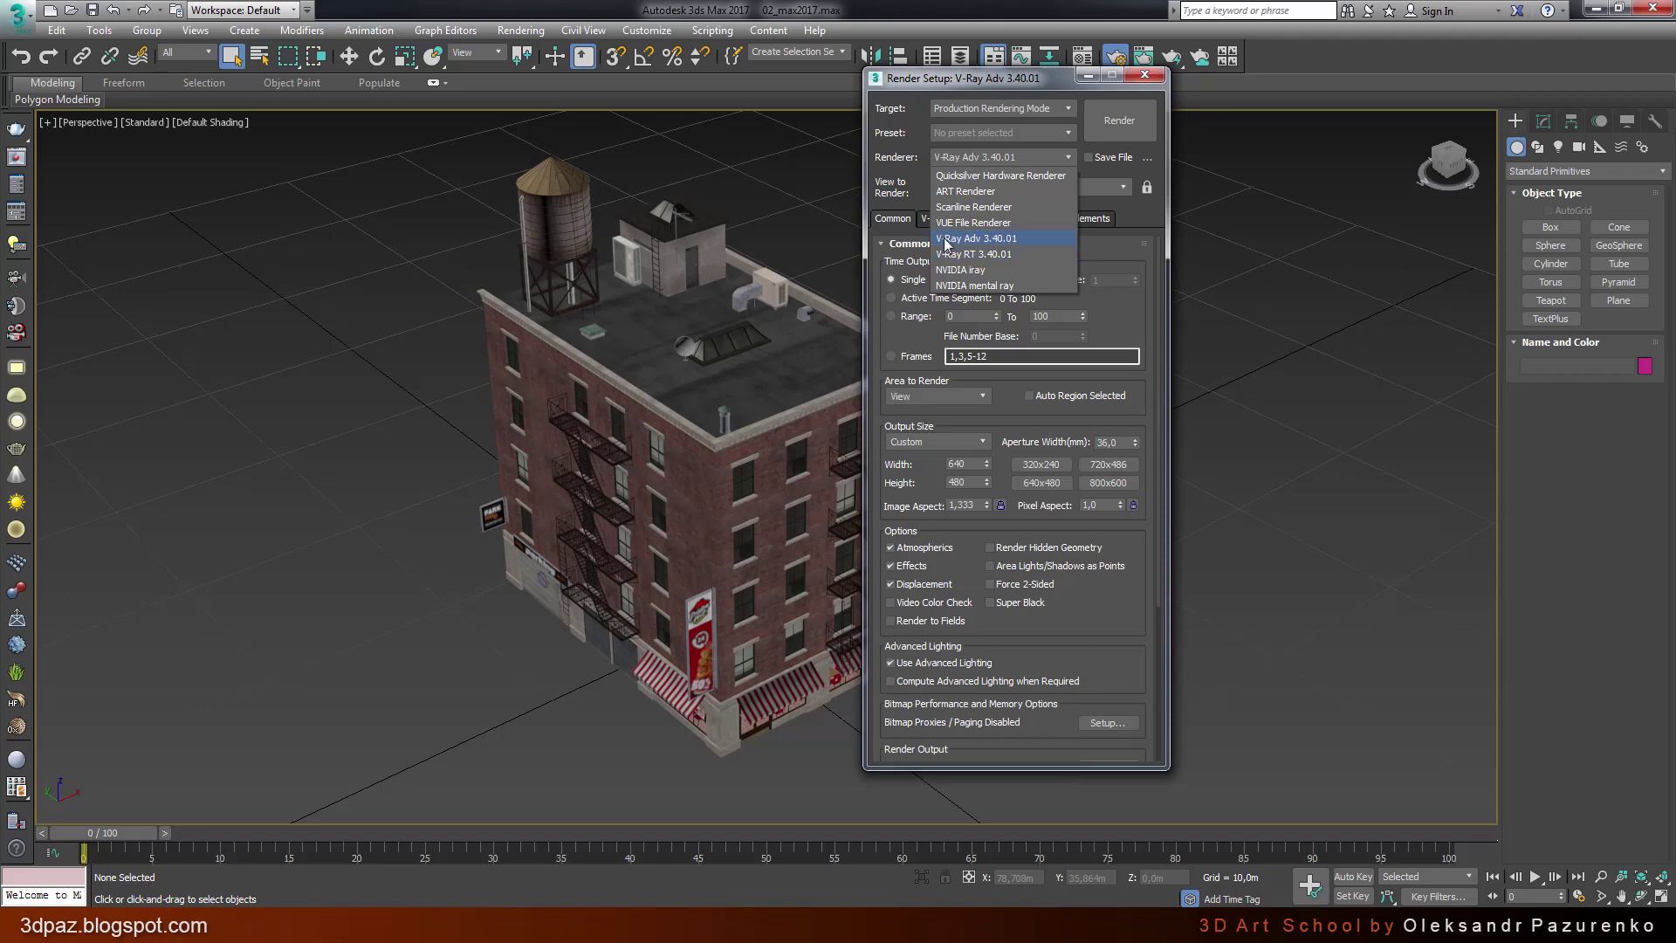
left_click(1015, 245)
left_click_drag(1131, 77, 1132, 82)
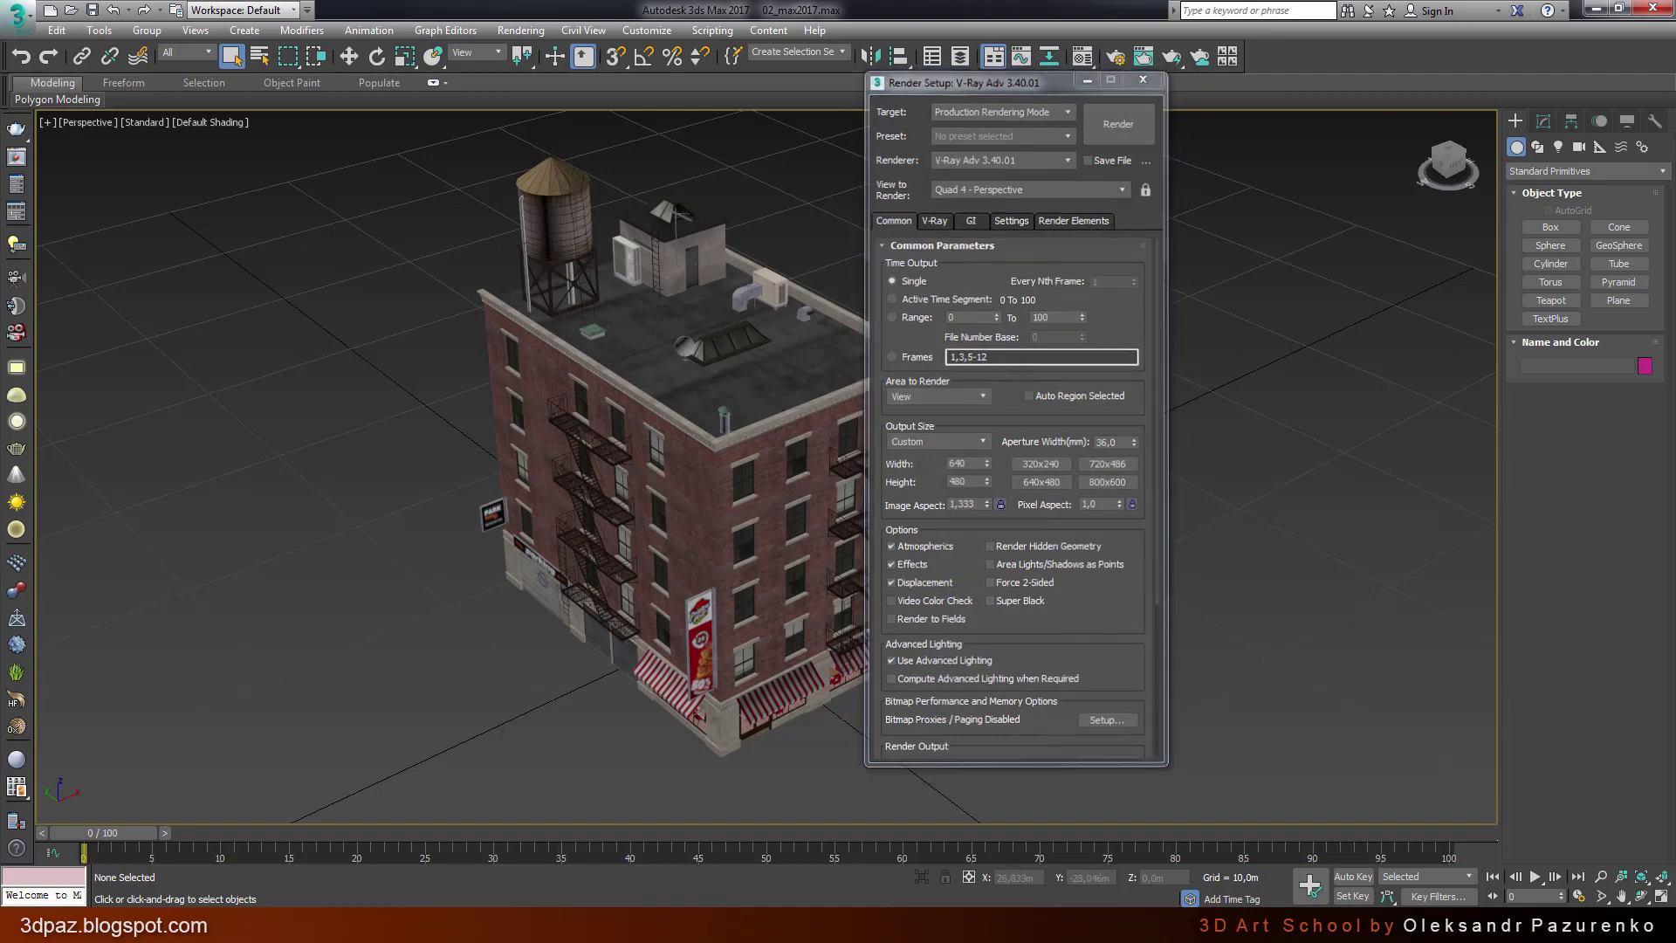
left_click(1143, 80)
left_click(1641, 897)
mouse_move(831, 478)
left_mouse_down()
mouse_move(765, 416)
mouse_move(818, 530)
mouse_move(838, 528)
left_mouse_up()
Step: Maximize the Front view, shaded with textures and centred on the building
left_click(1661, 896)
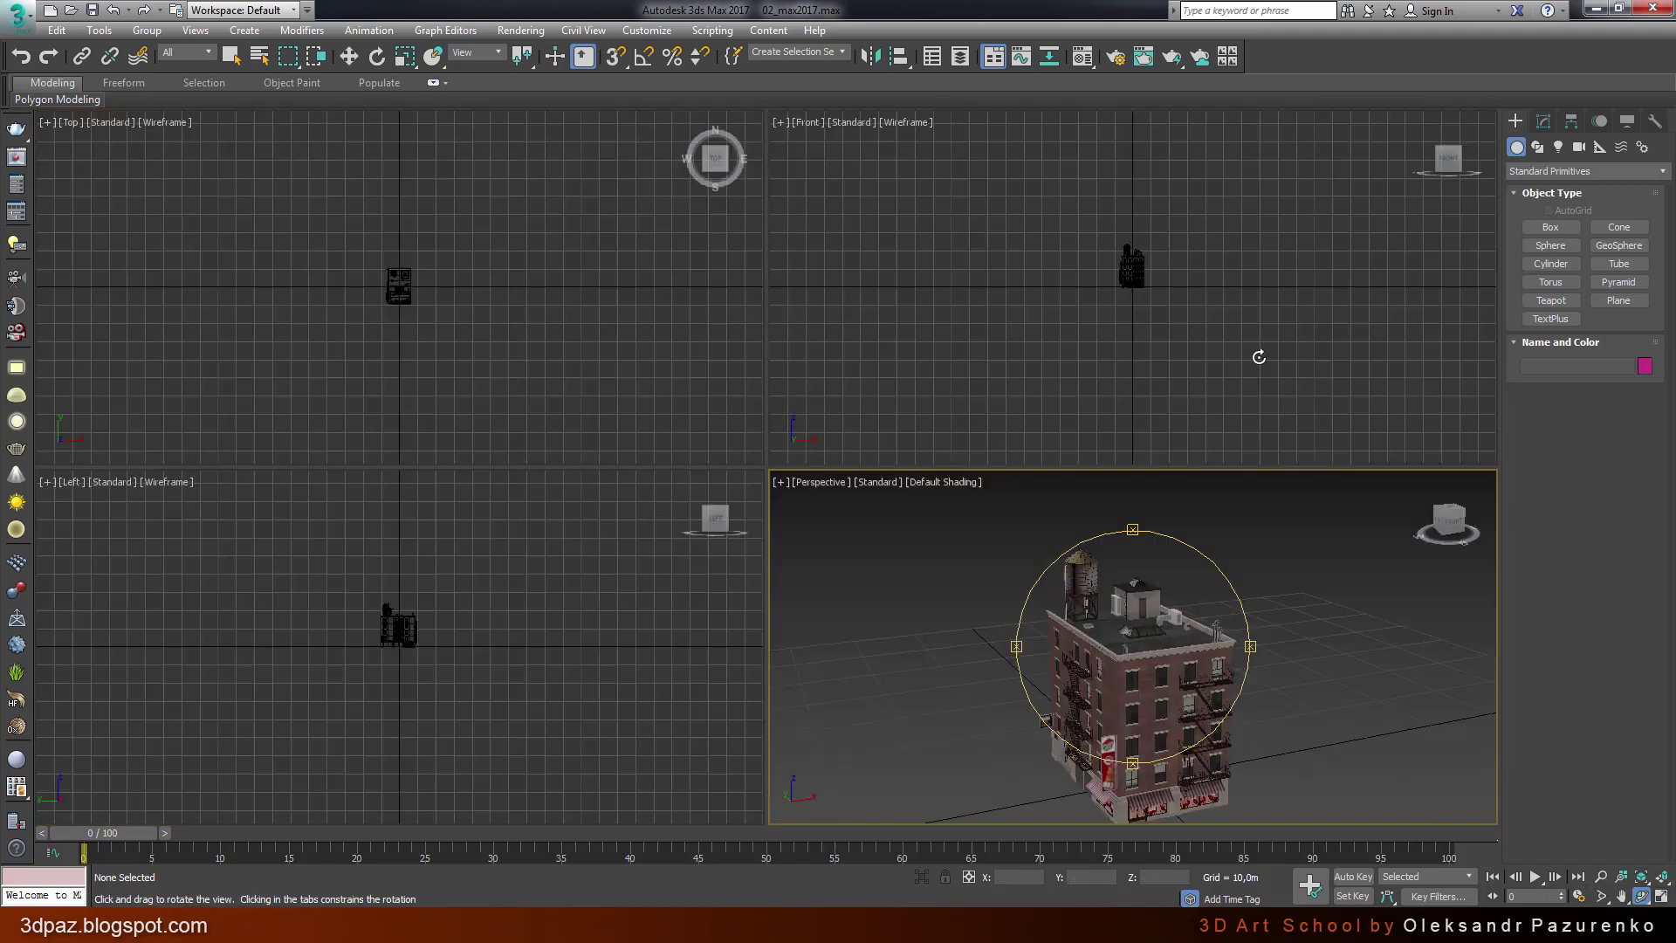
left_click(1182, 337)
scroll(1152, 332, "up", 5)
scroll(1135, 327, "up", 5)
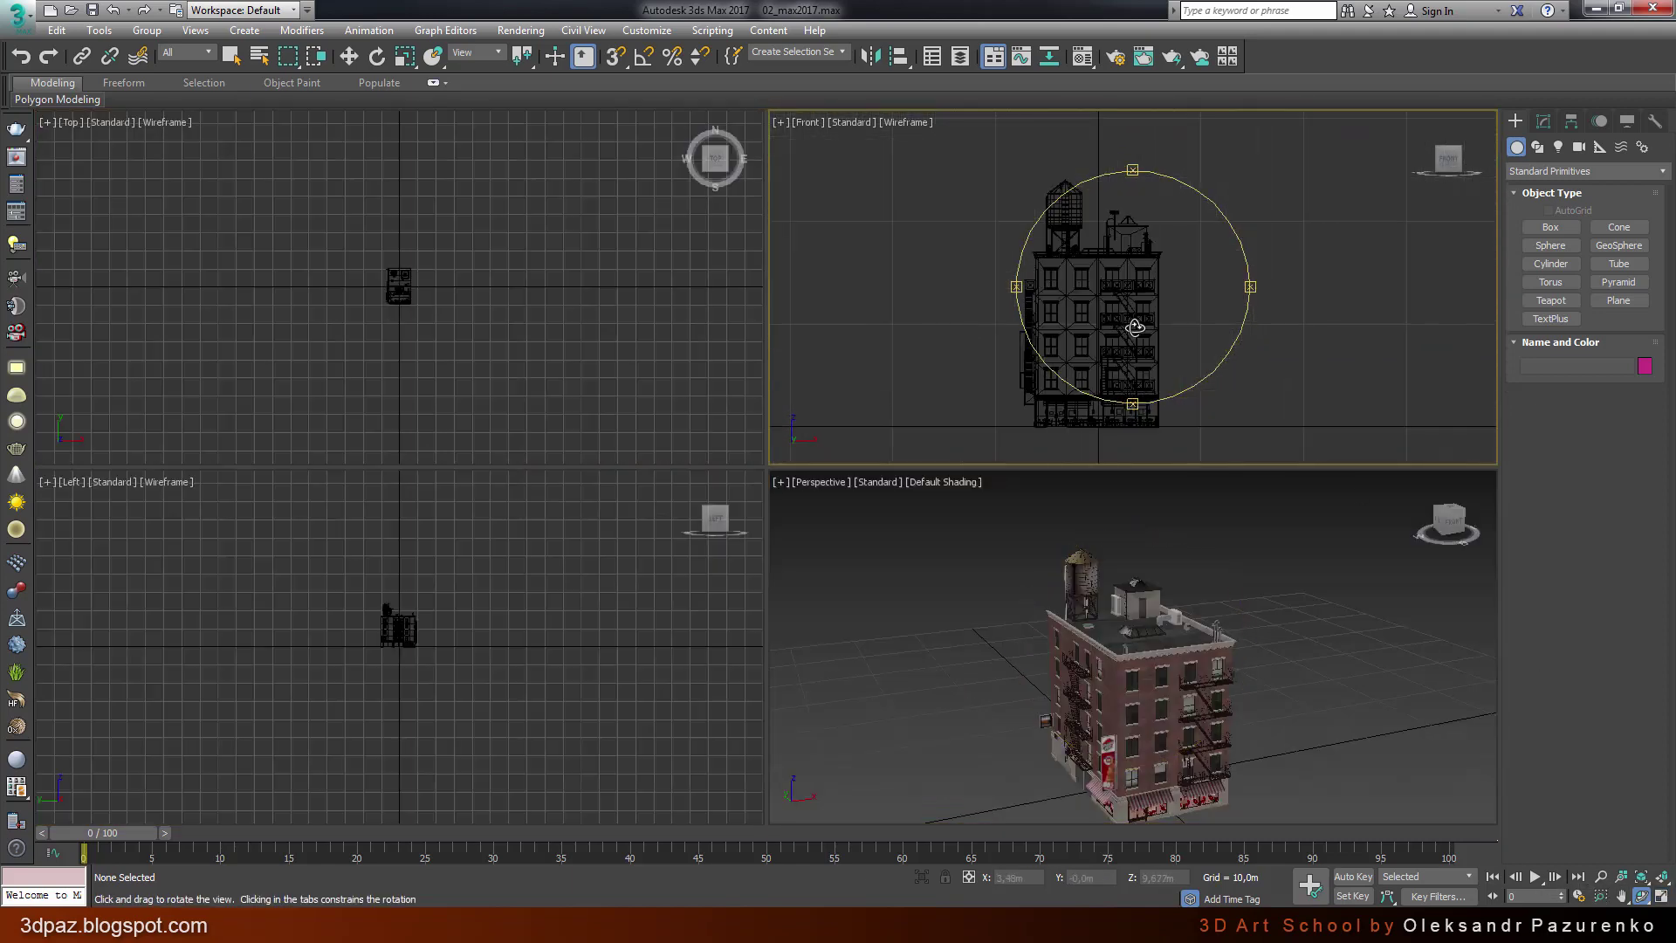
key("F3")
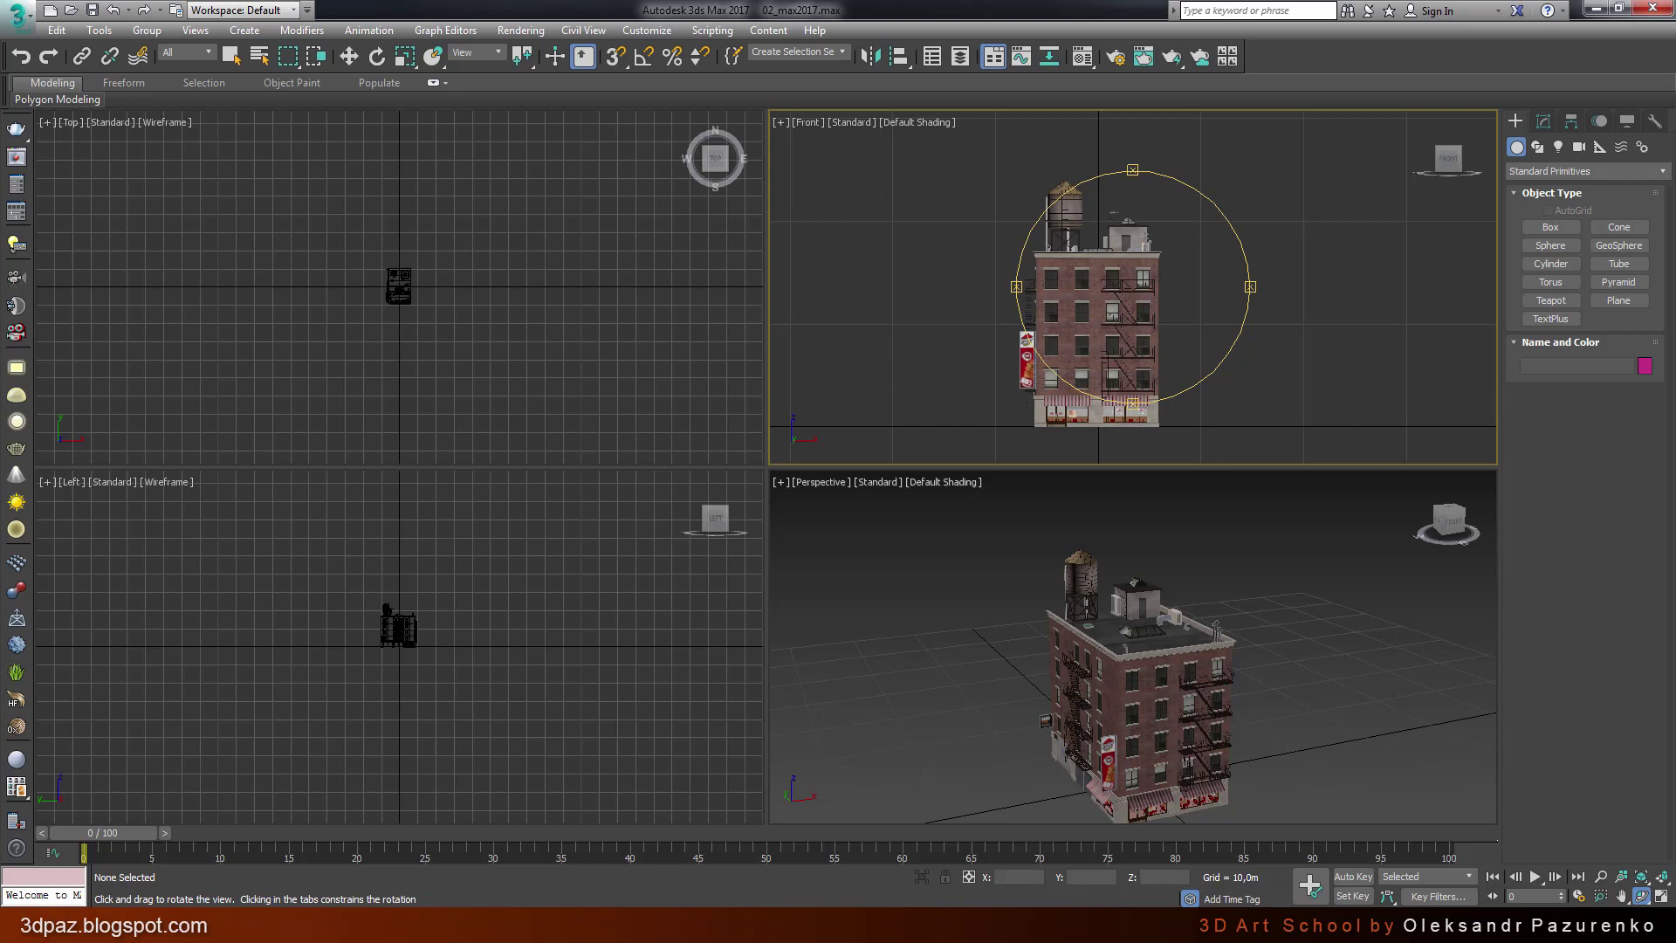
left_click(1661, 896)
scroll(1240, 231, "down", 3)
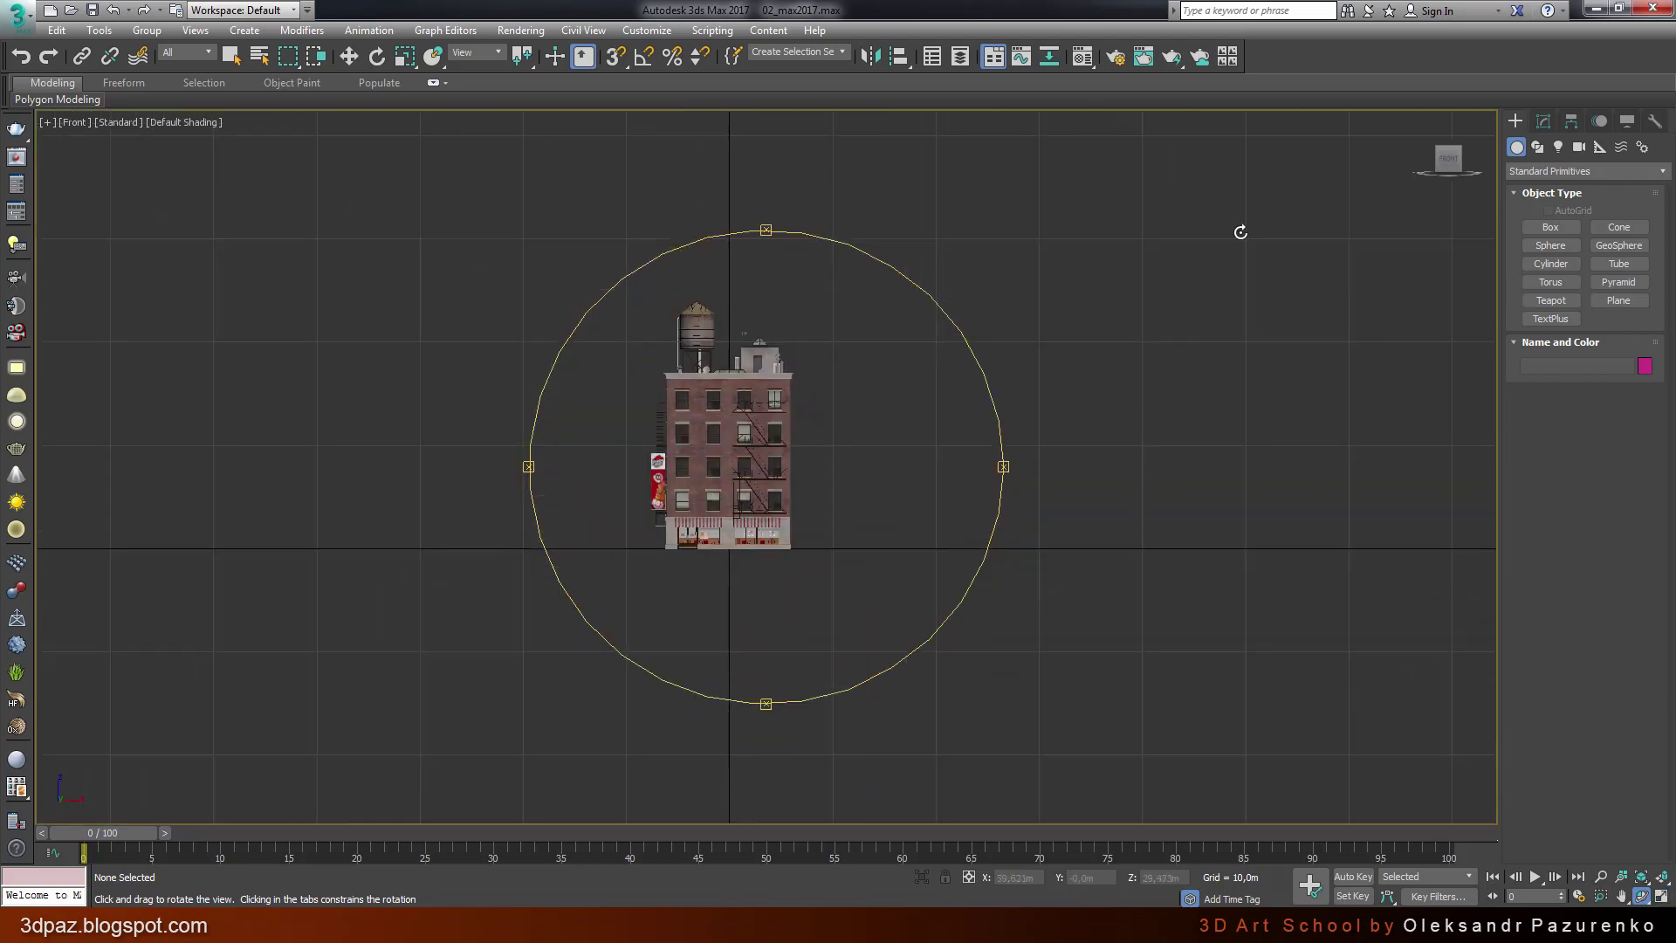
mouse_move(807, 354)
middle_mouse_down()
mouse_move(872, 385)
mouse_move(920, 363)
middle_mouse_up()
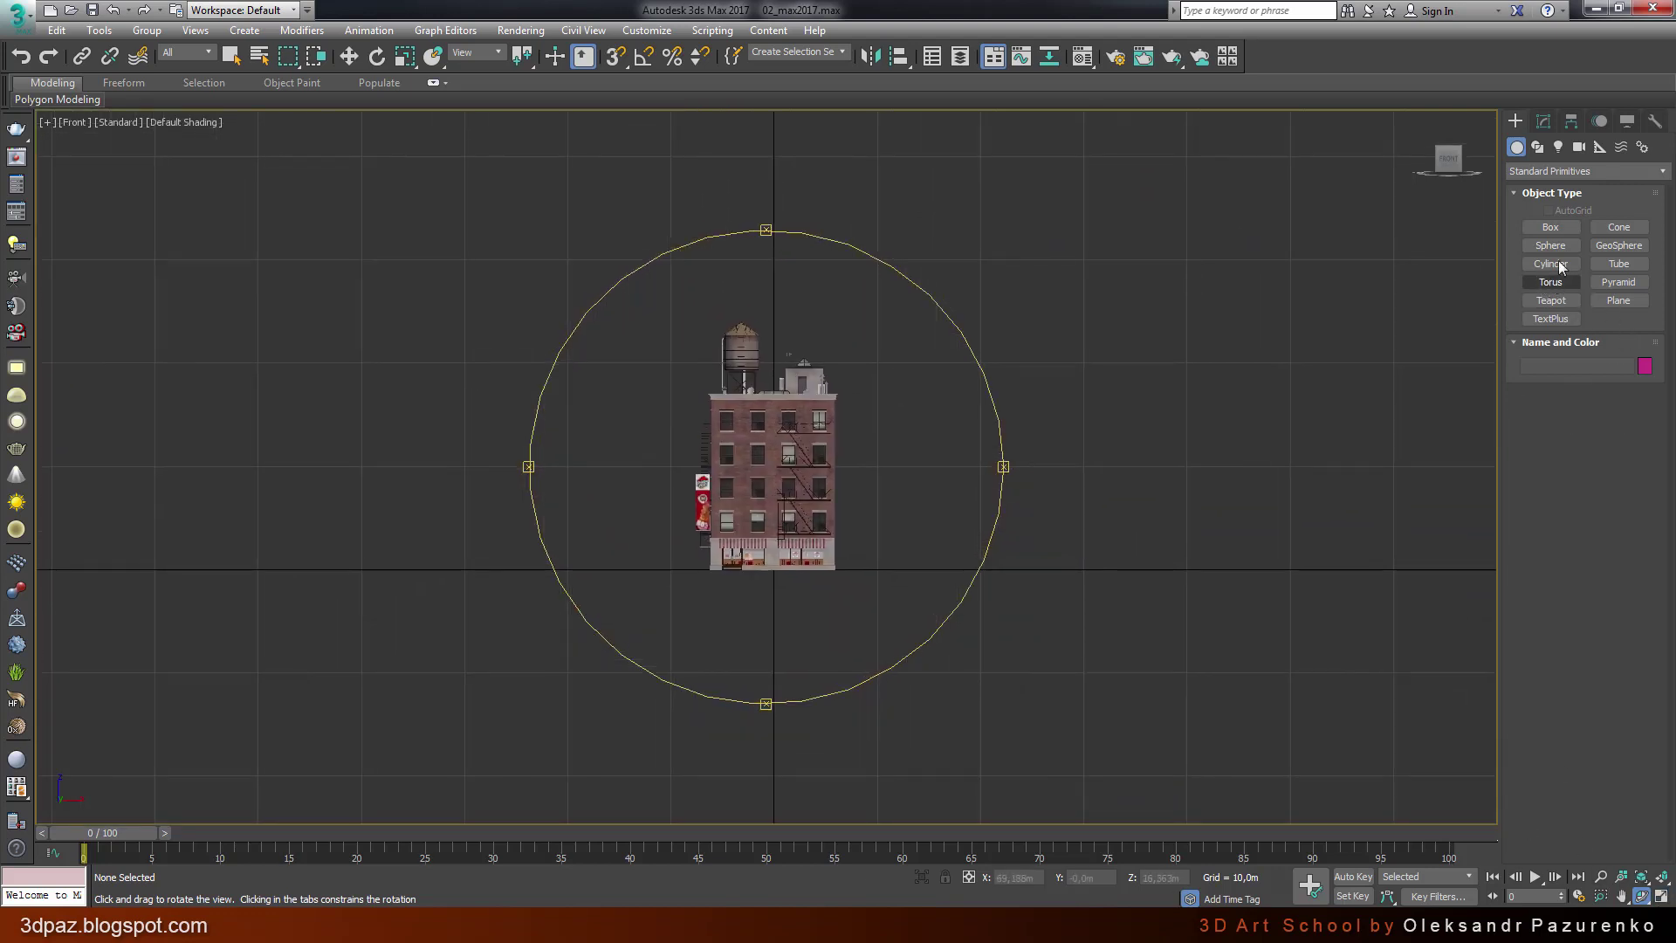
Step: Place a VRaySun high in the Front view, aimed at the building base
left_click(1559, 147)
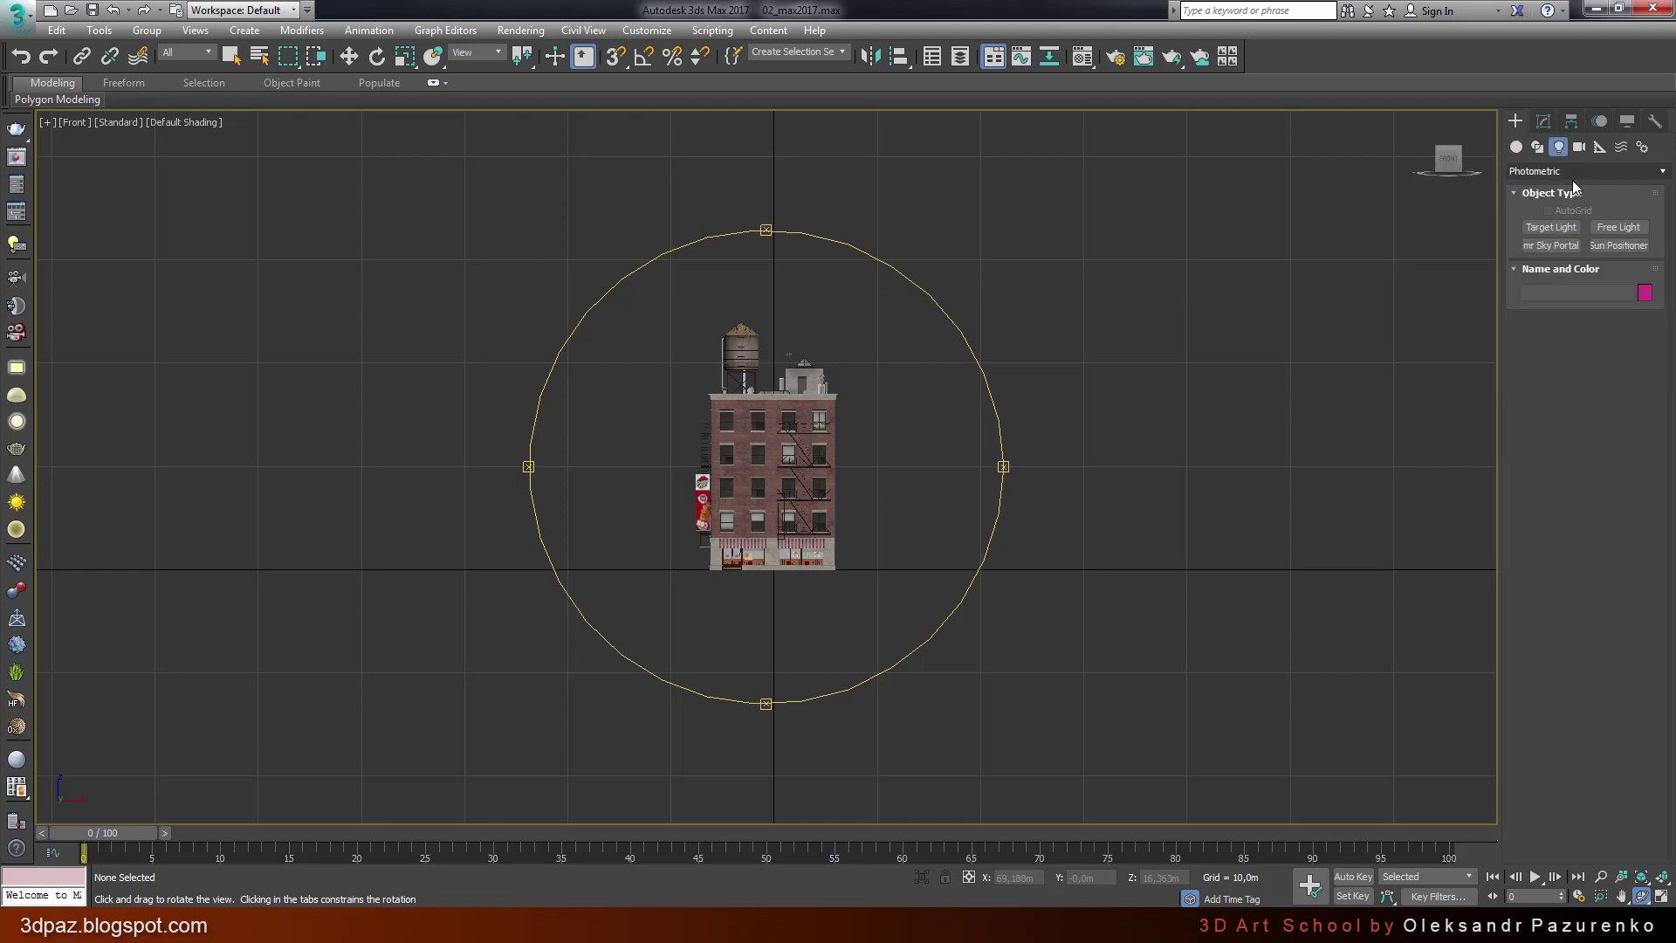
left_click(1573, 171)
left_click(1540, 222)
left_click(1619, 245)
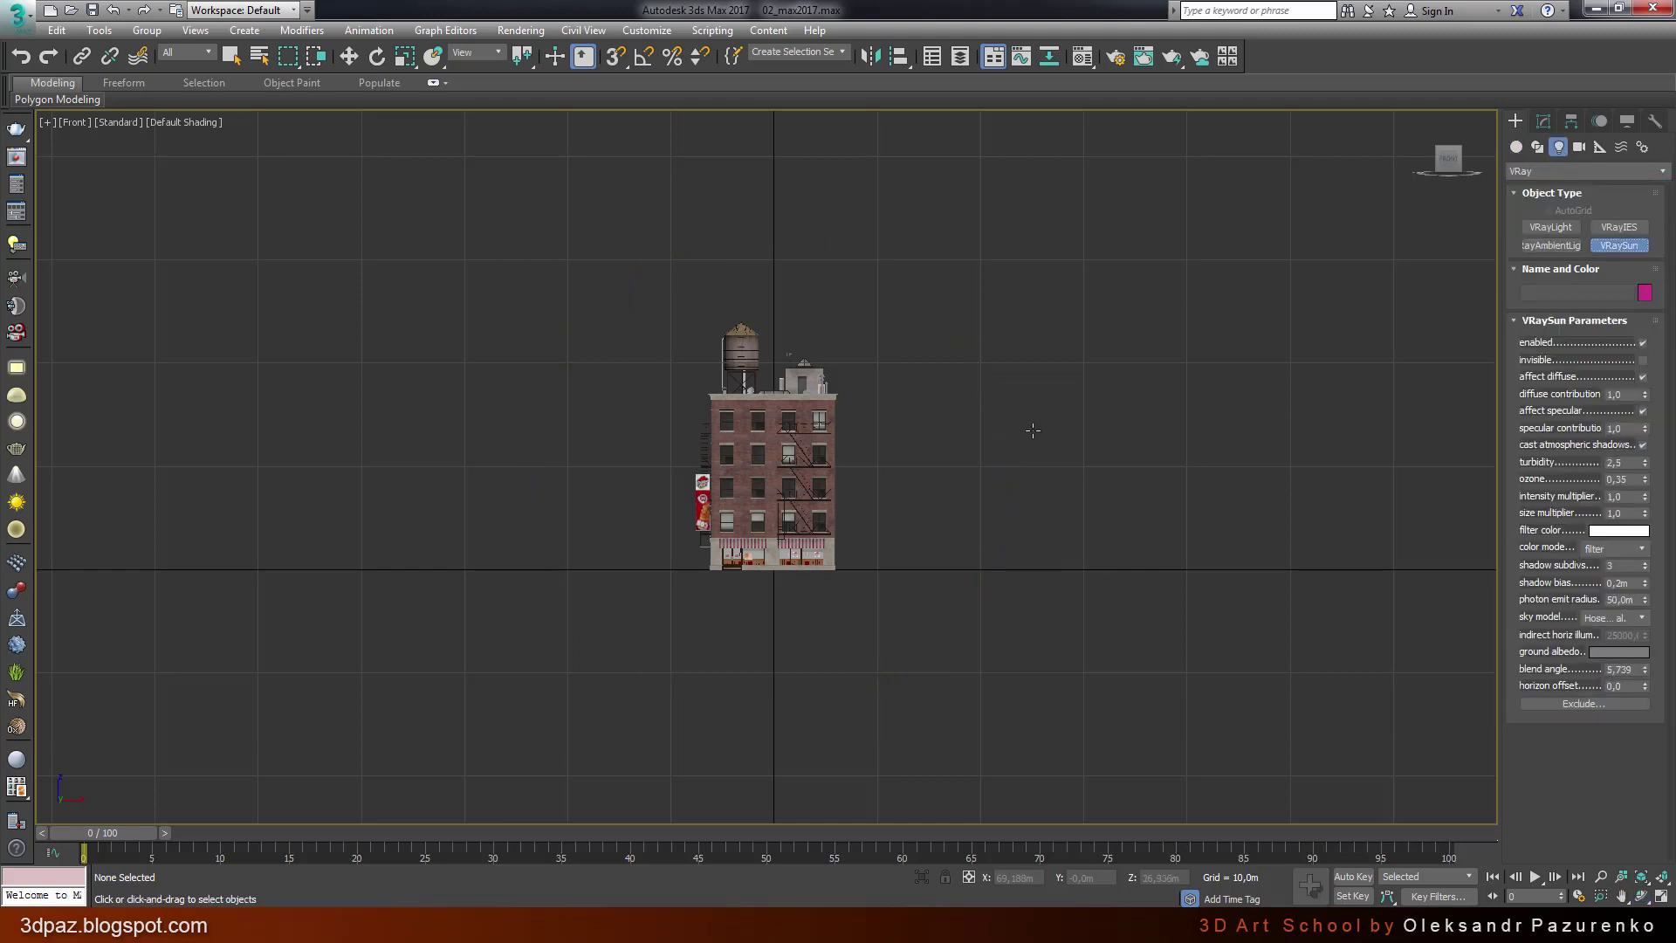
middle_click_drag(1033, 430, 1033, 566)
scroll(824, 500, "down", 5)
left_click_drag(952, 188, 795, 590)
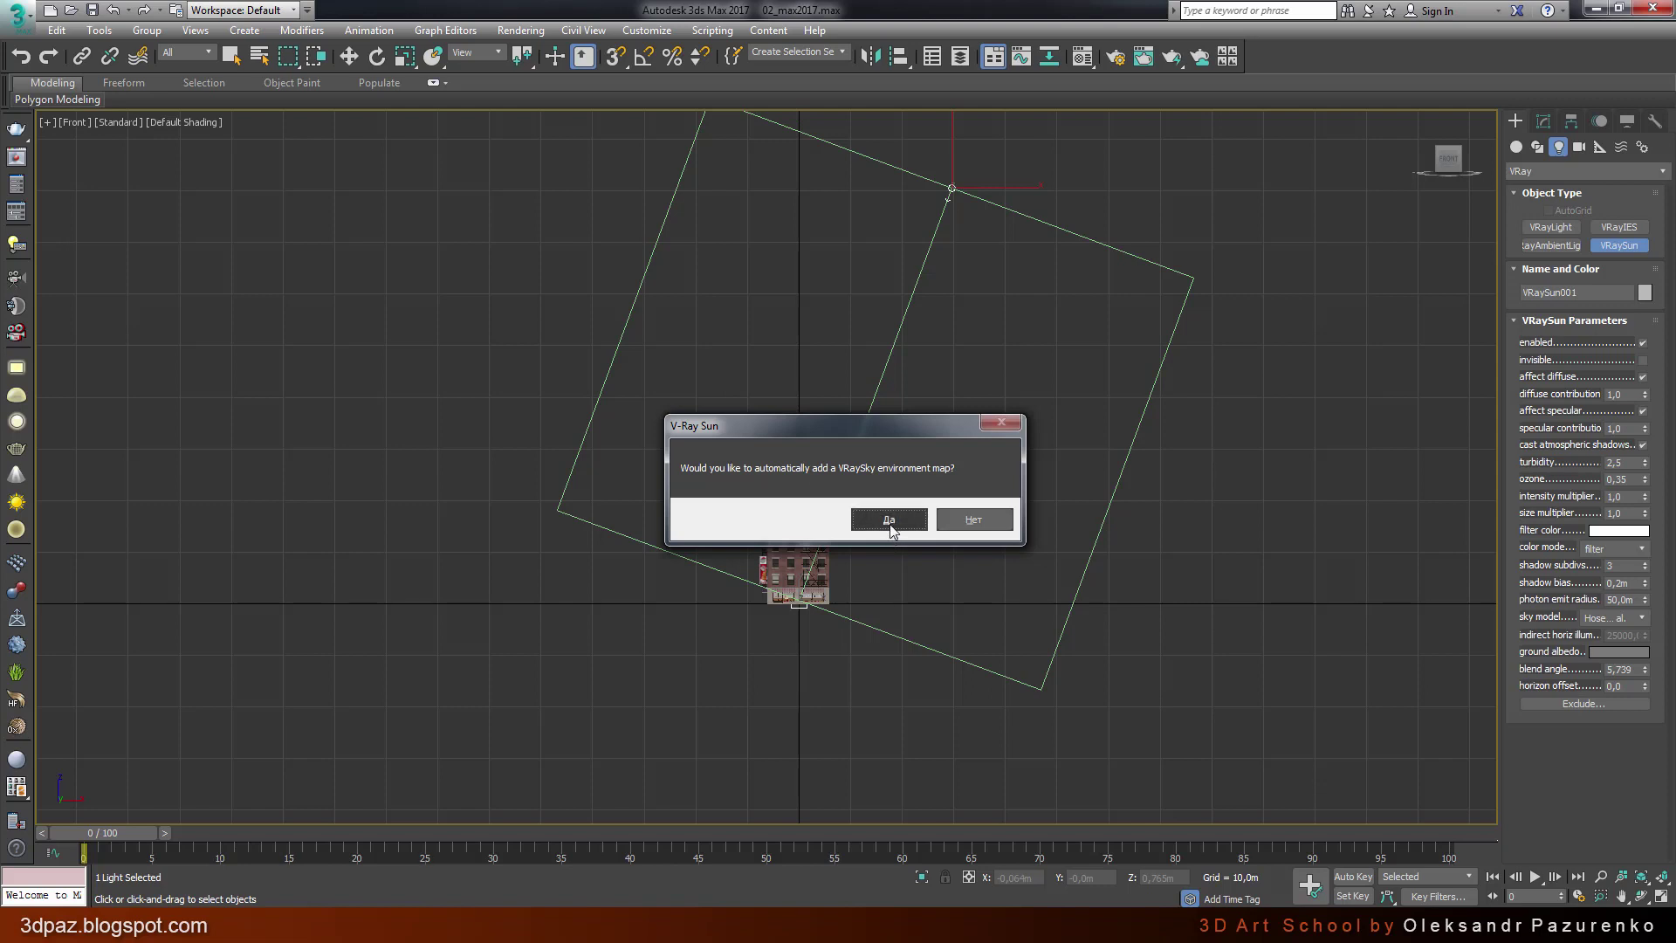
Step: Accept the VRaySky map and verify DefaultVRaySky in Environment and Effects
left_click(893, 519)
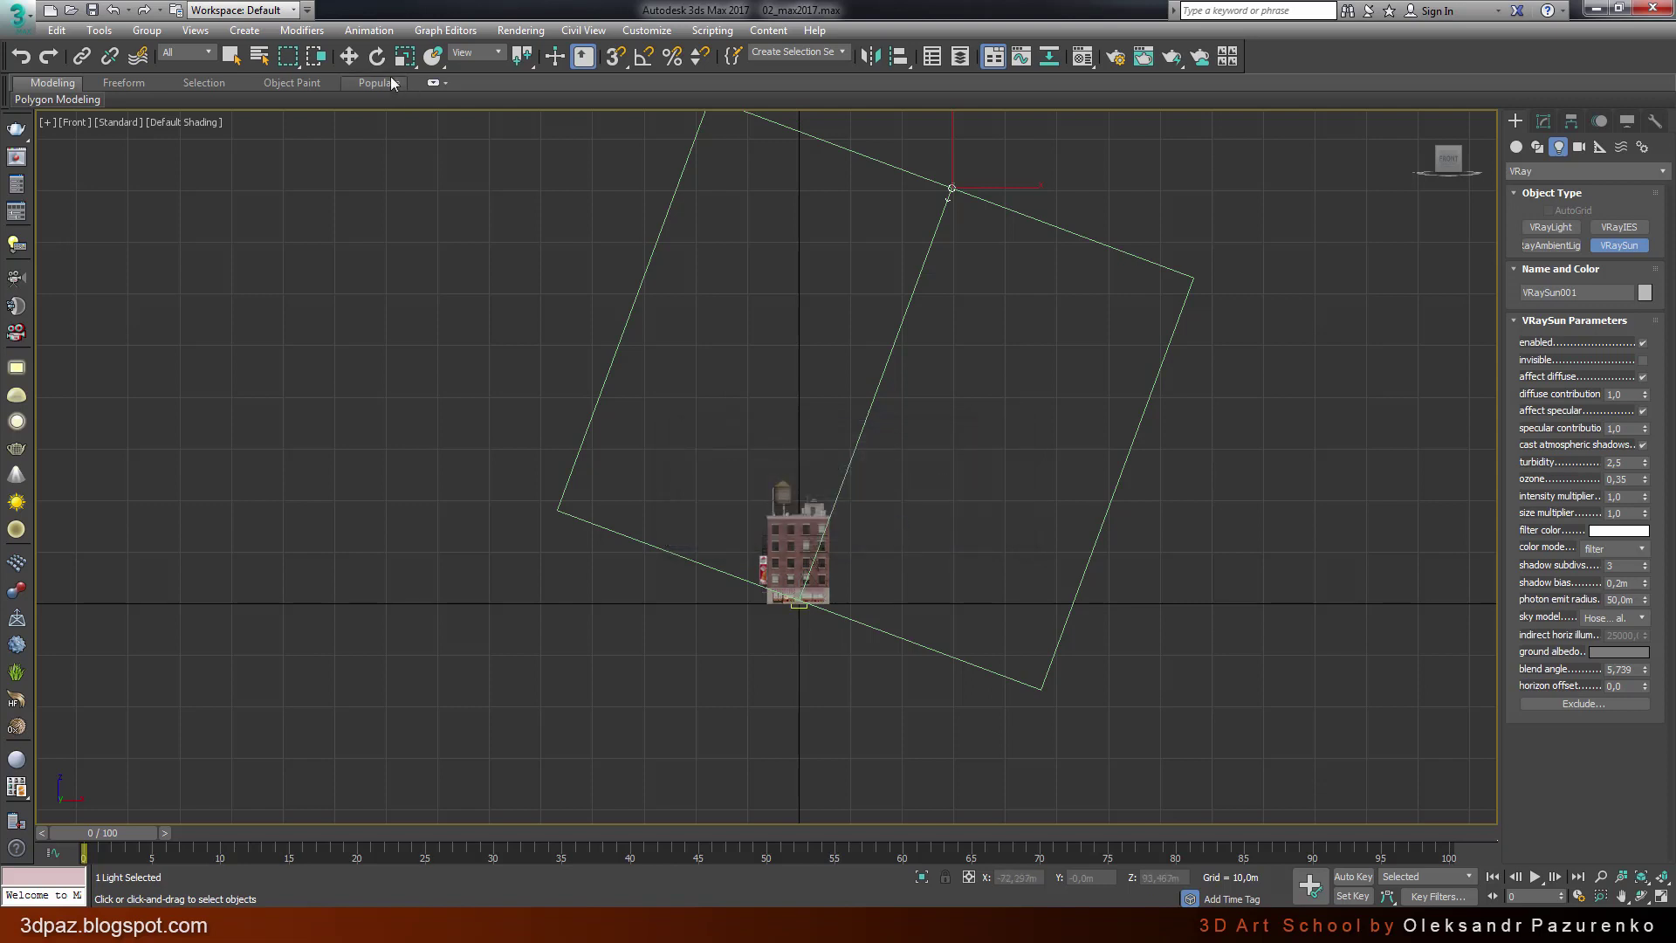
left_click(356, 57)
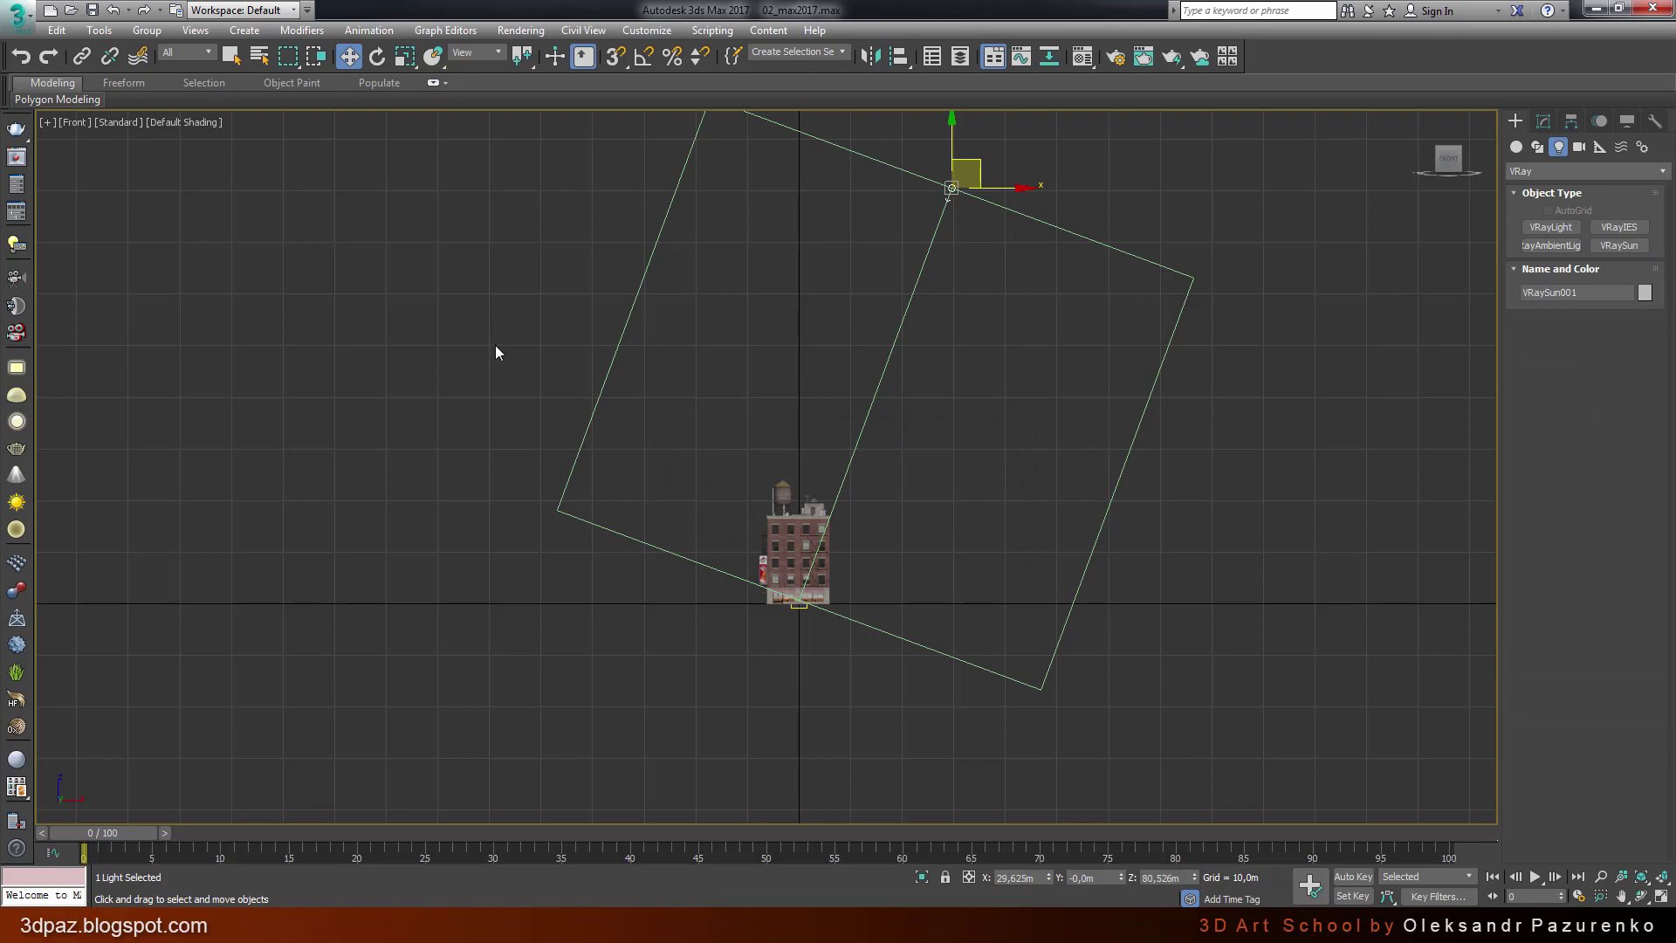
key("8")
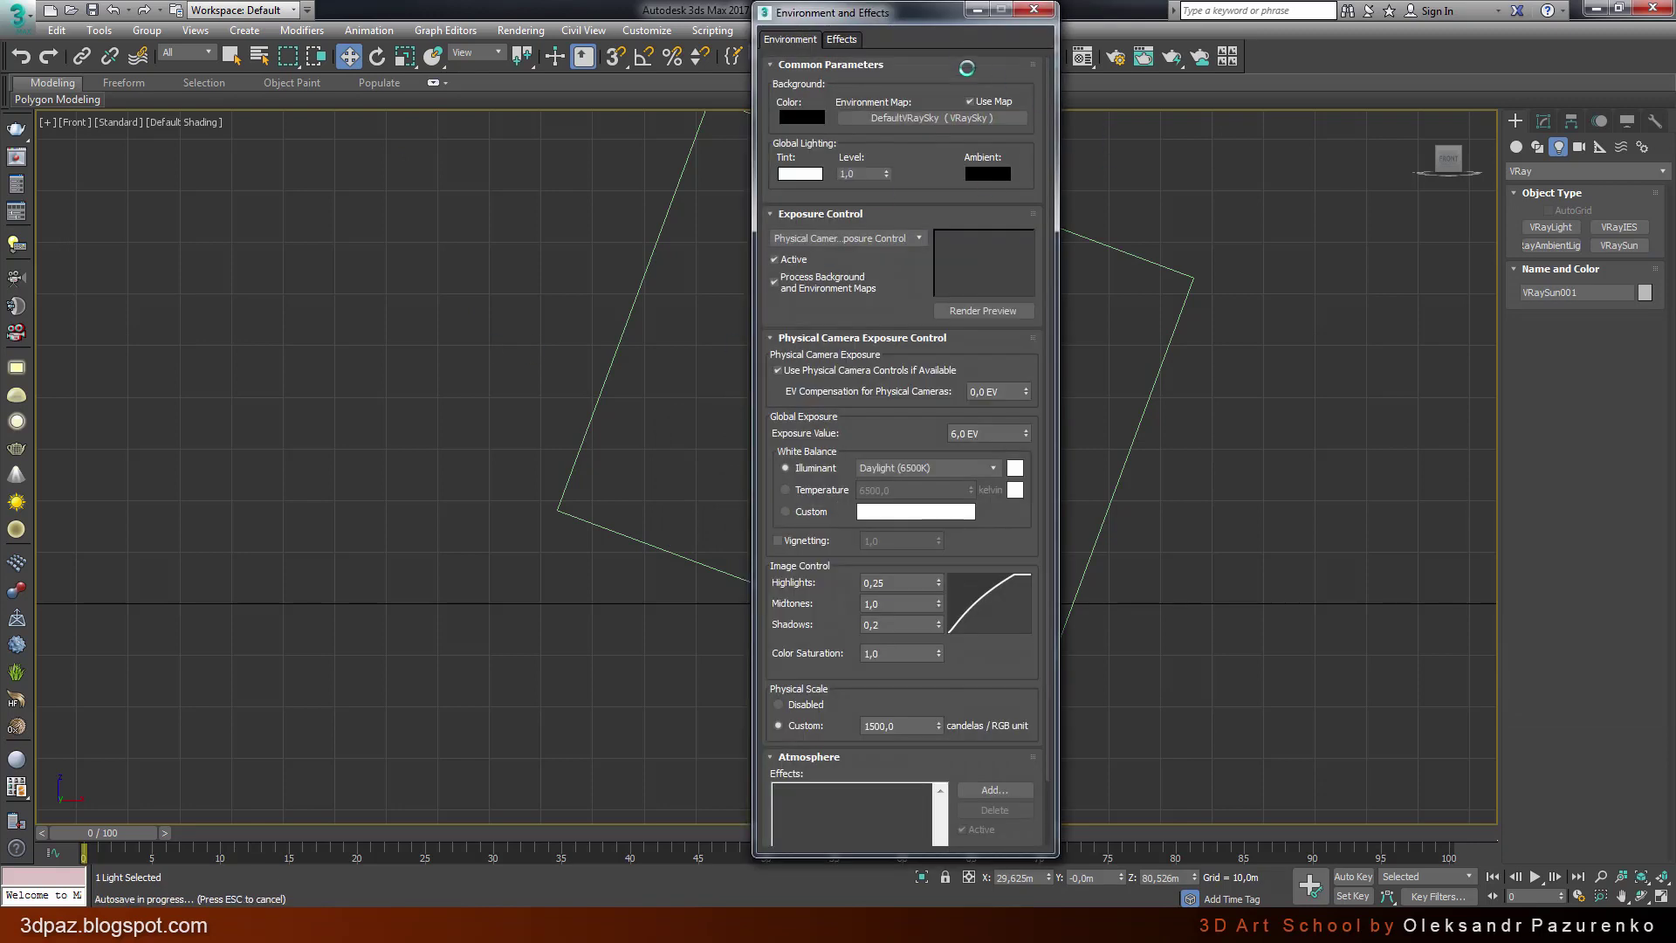
left_click_drag(905, 17, 890, 44)
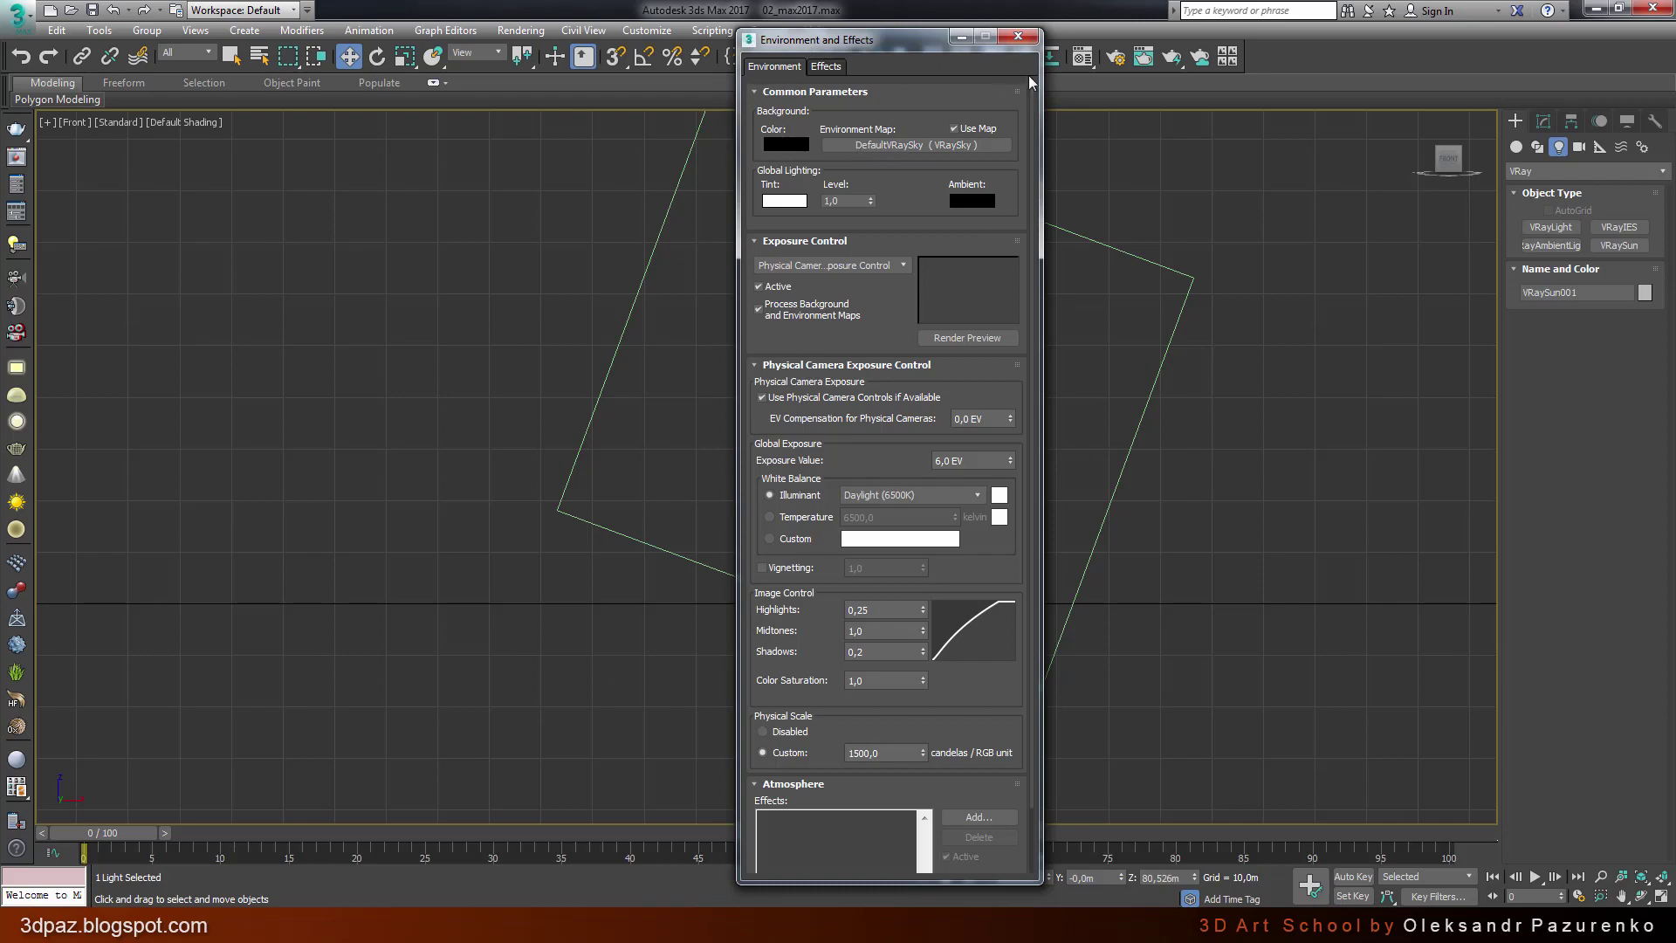
left_click(1018, 35)
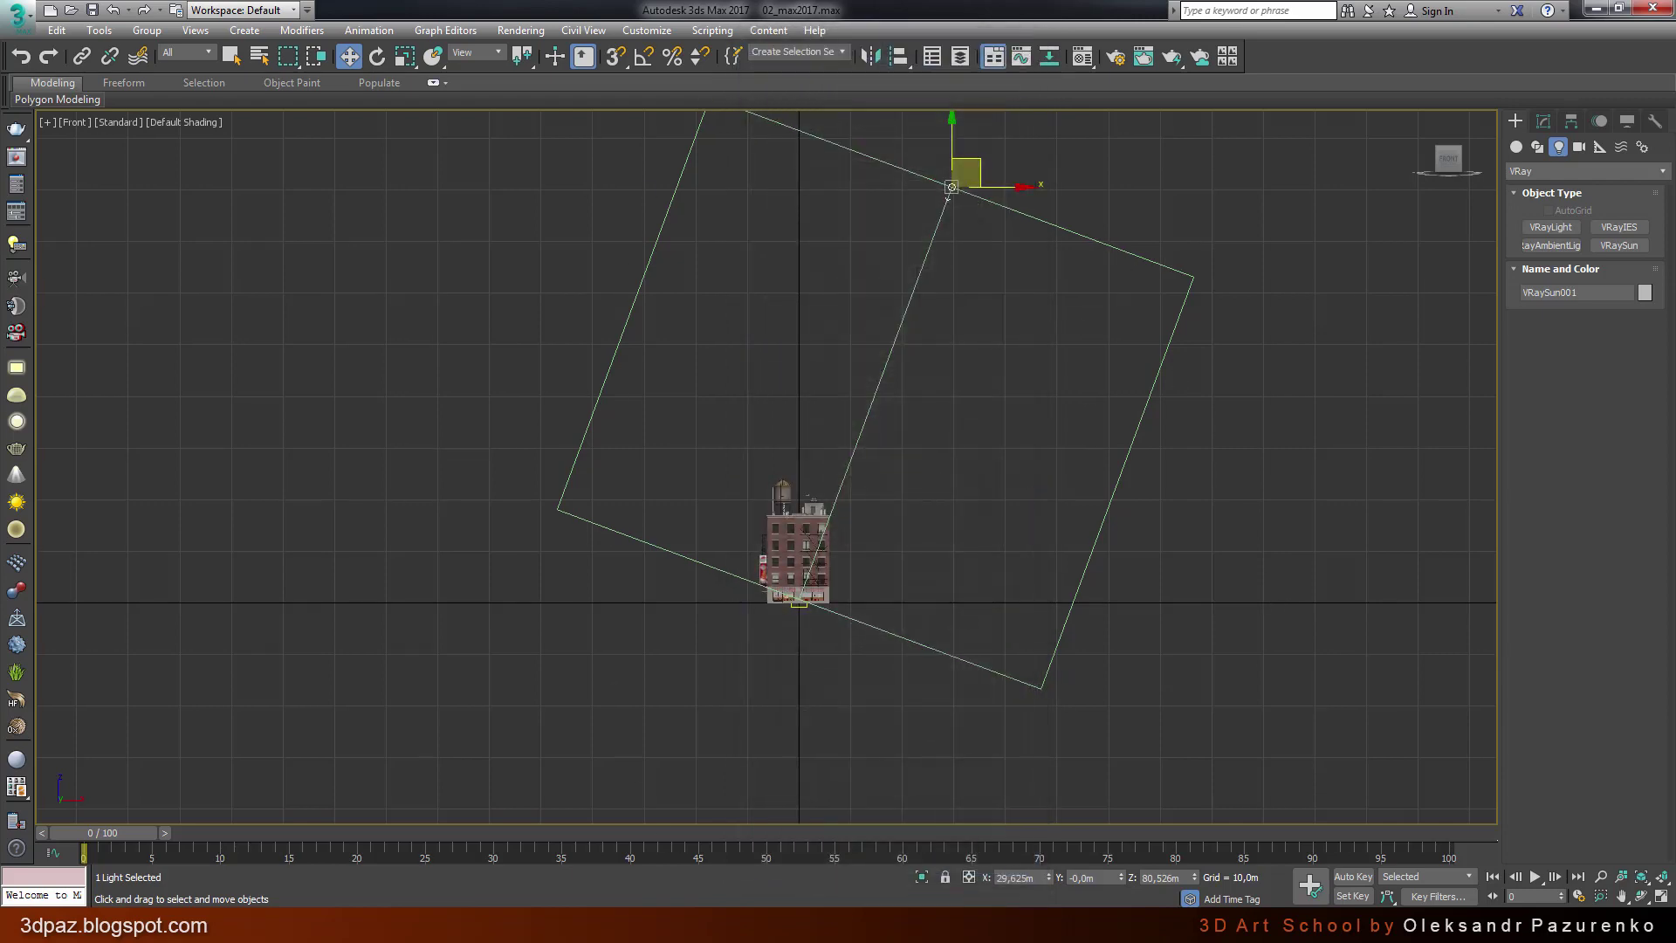
Step: Move VRaySun001 in the Top view to change the light direction, then maximize Perspective
left_click(1662, 897)
left_click(491, 273)
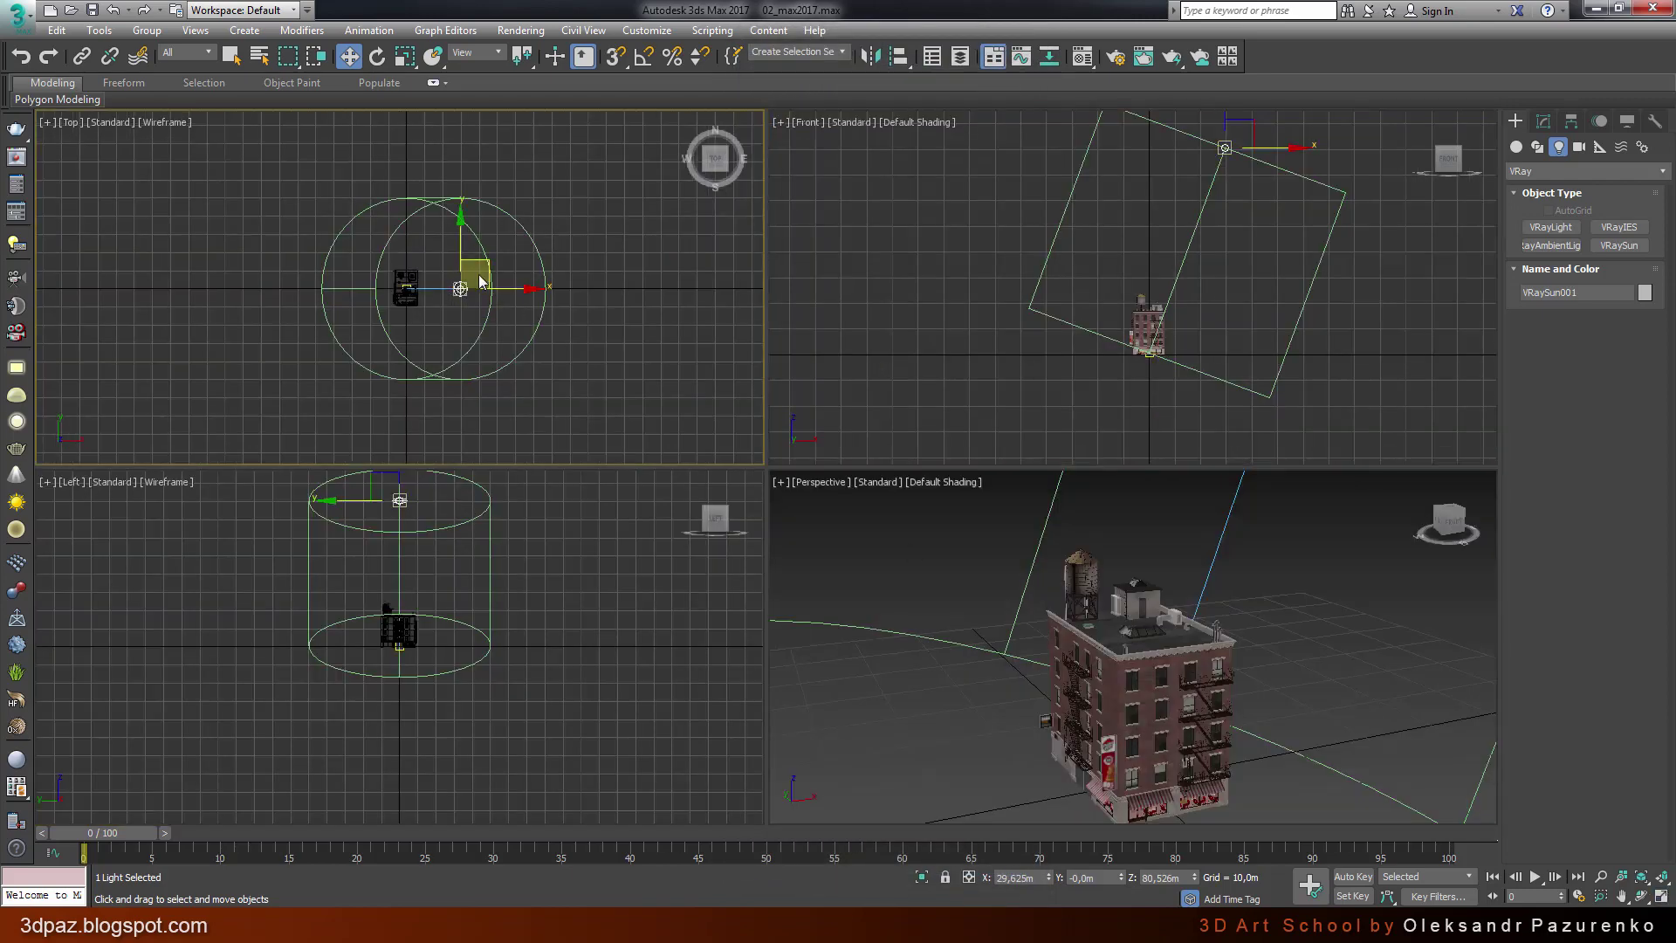
left_click_drag(491, 273, 479, 345)
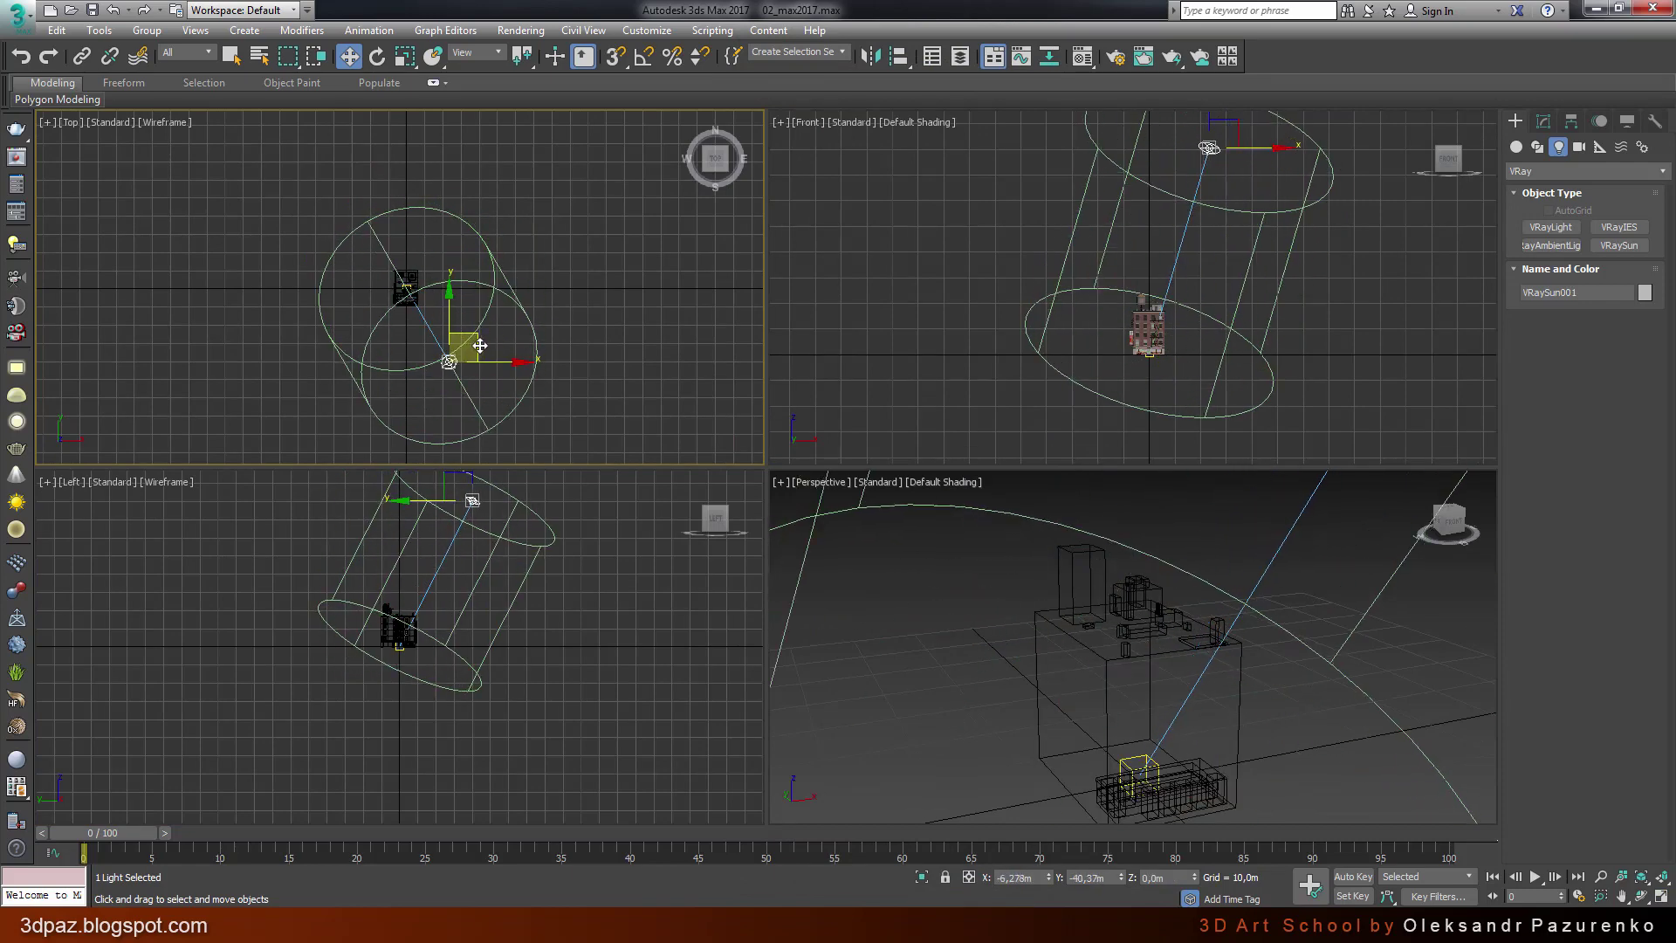
left_click(1437, 696)
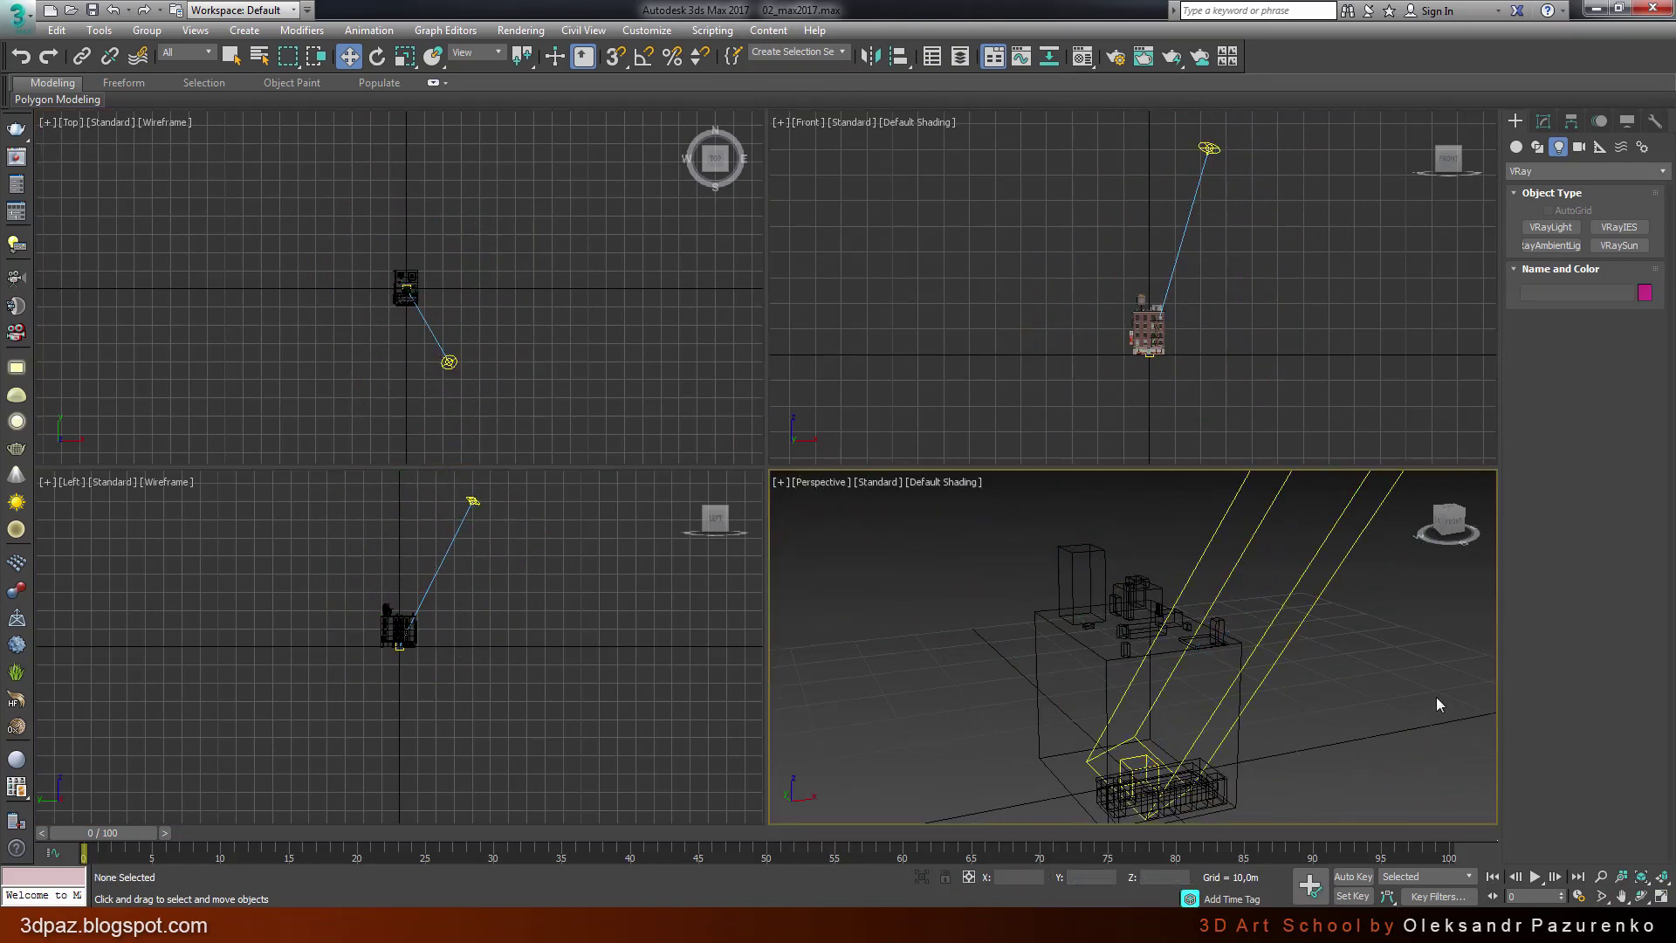
left_click(1662, 897)
middle_click_drag(890, 548, 861, 474)
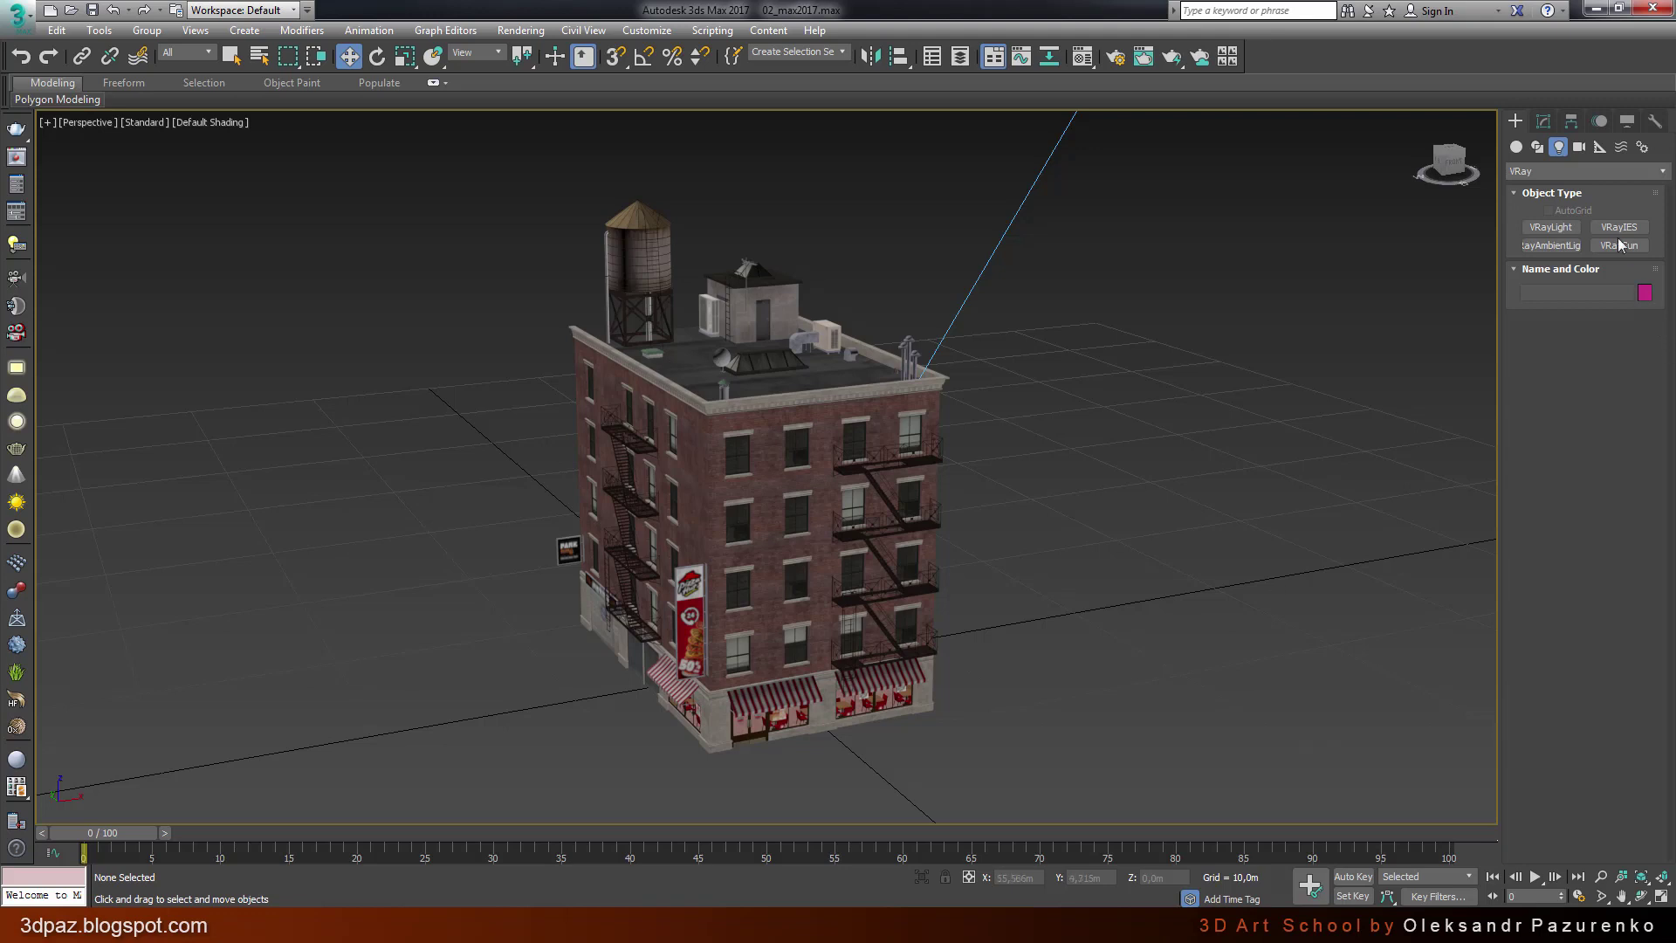
Step: Browse the Standard and VRay camera categories, then view the scene through PhysCamera001
left_click(1579, 147)
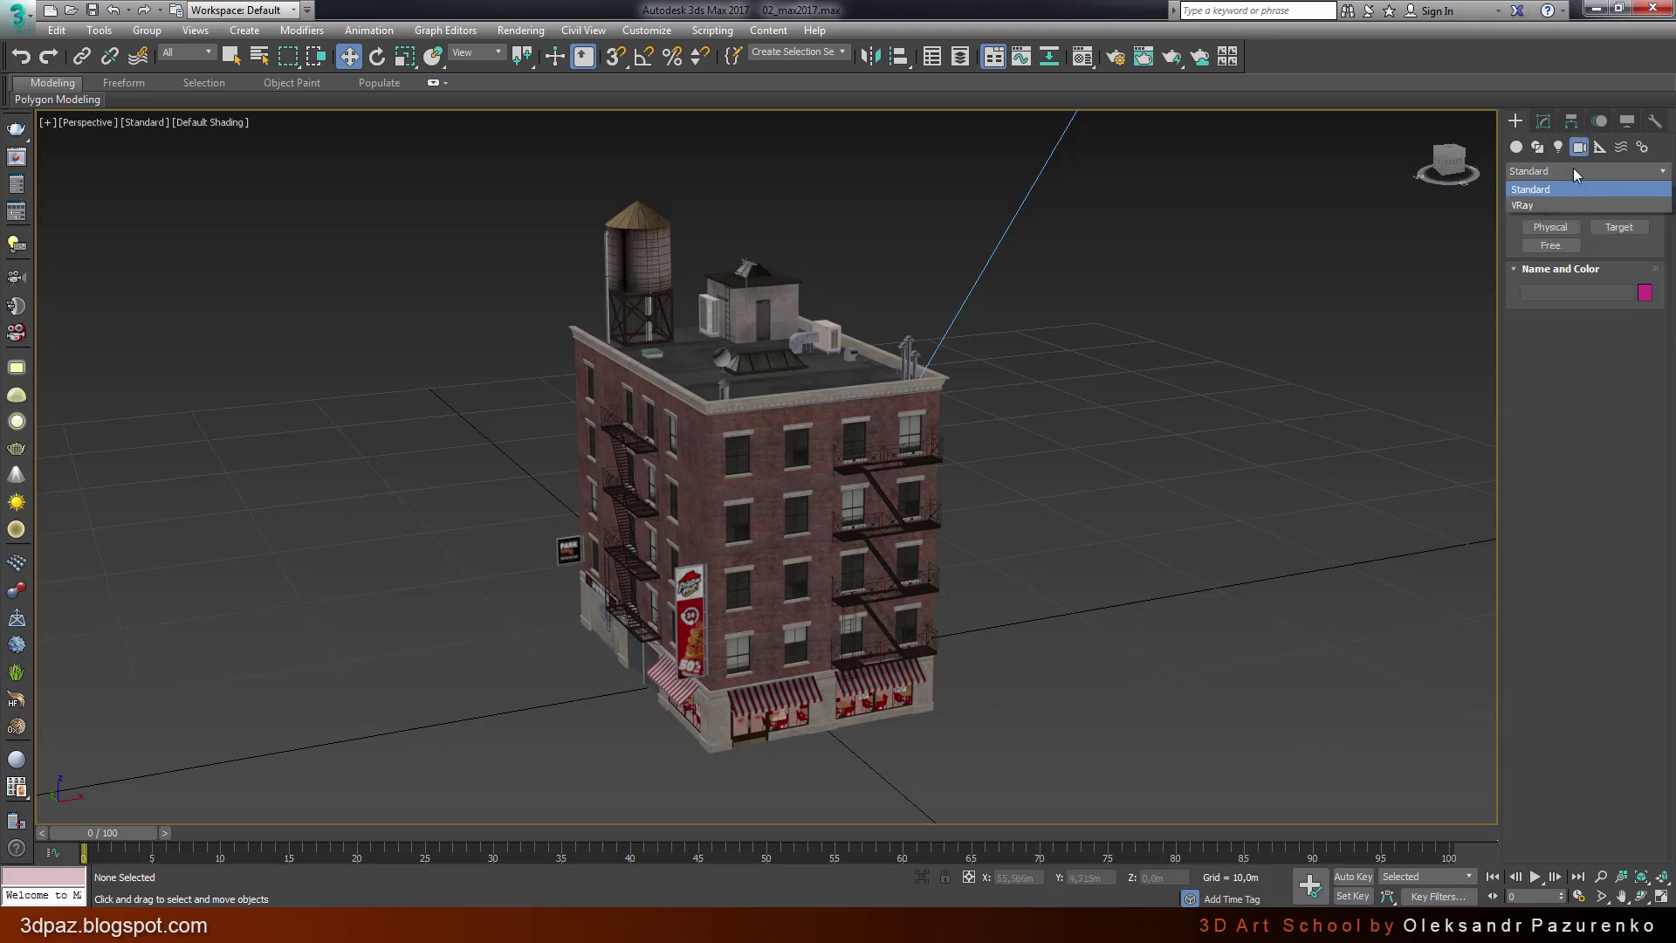
left_click(1569, 186)
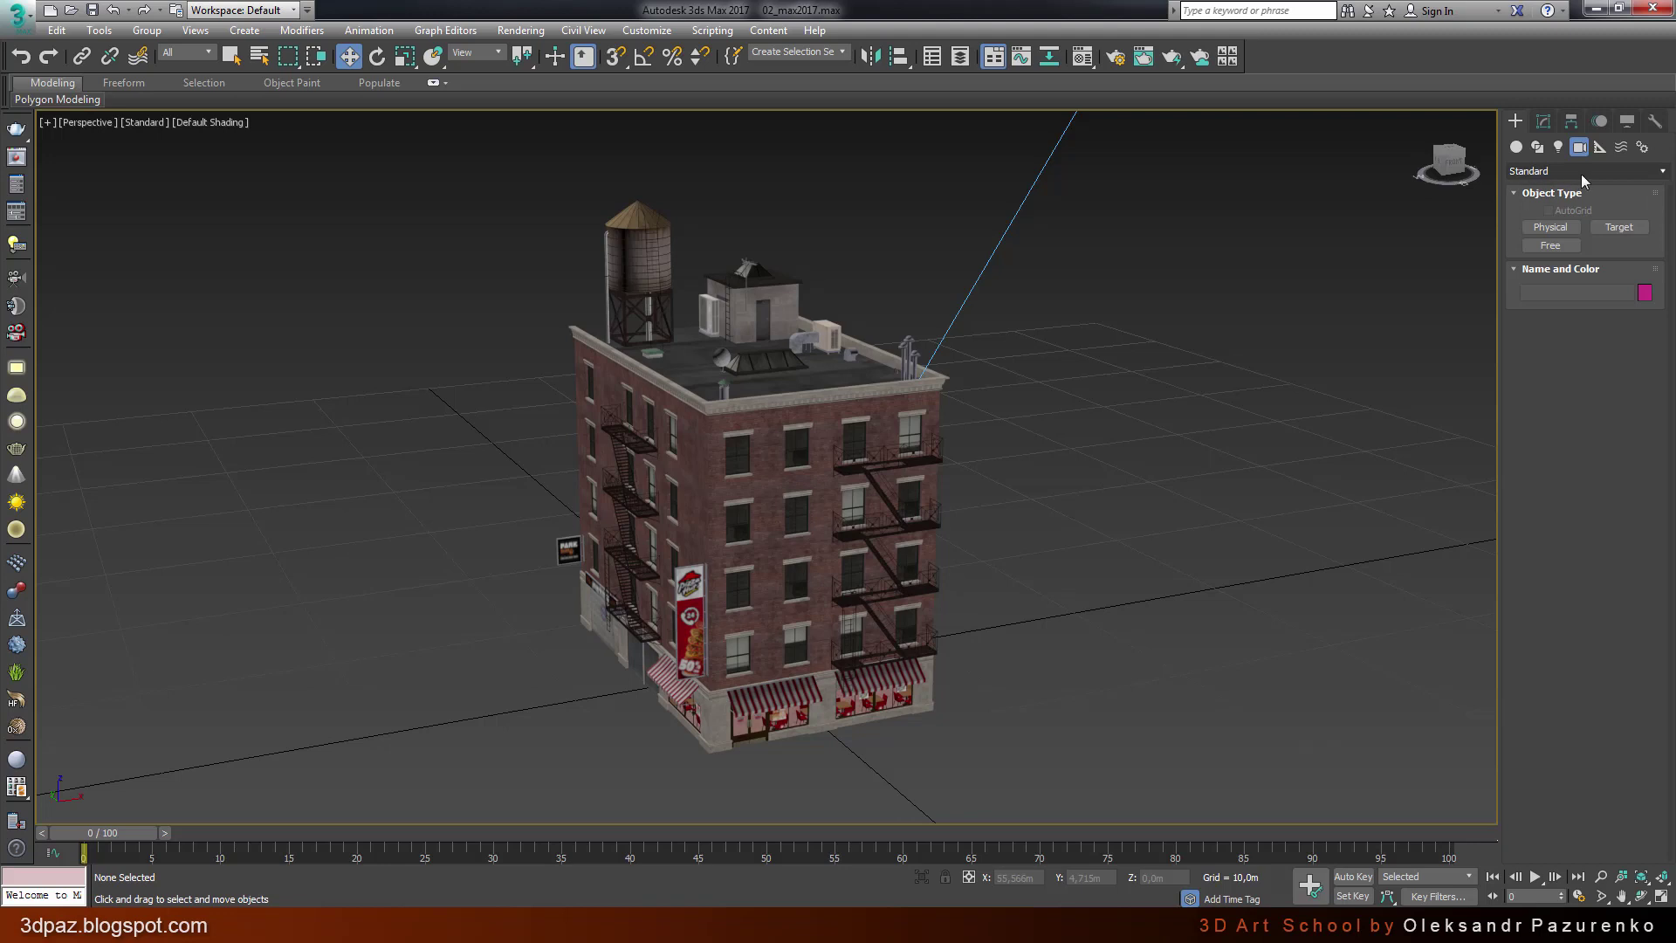
left_click(1580, 175)
left_click(1552, 201)
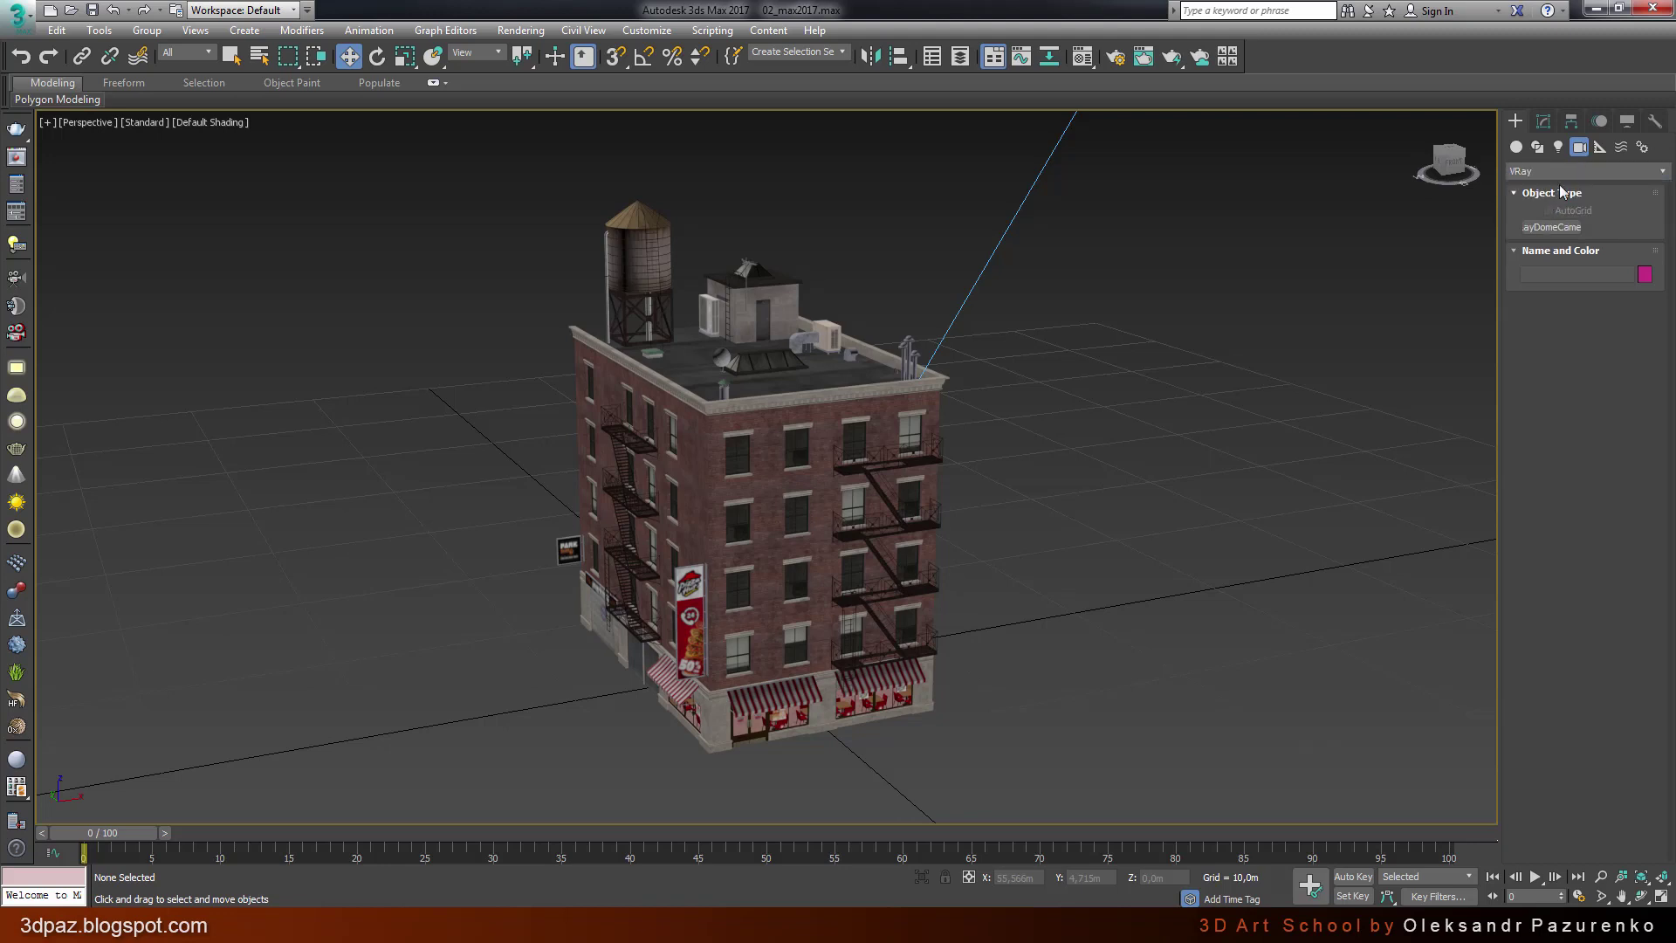
left_click(1555, 171)
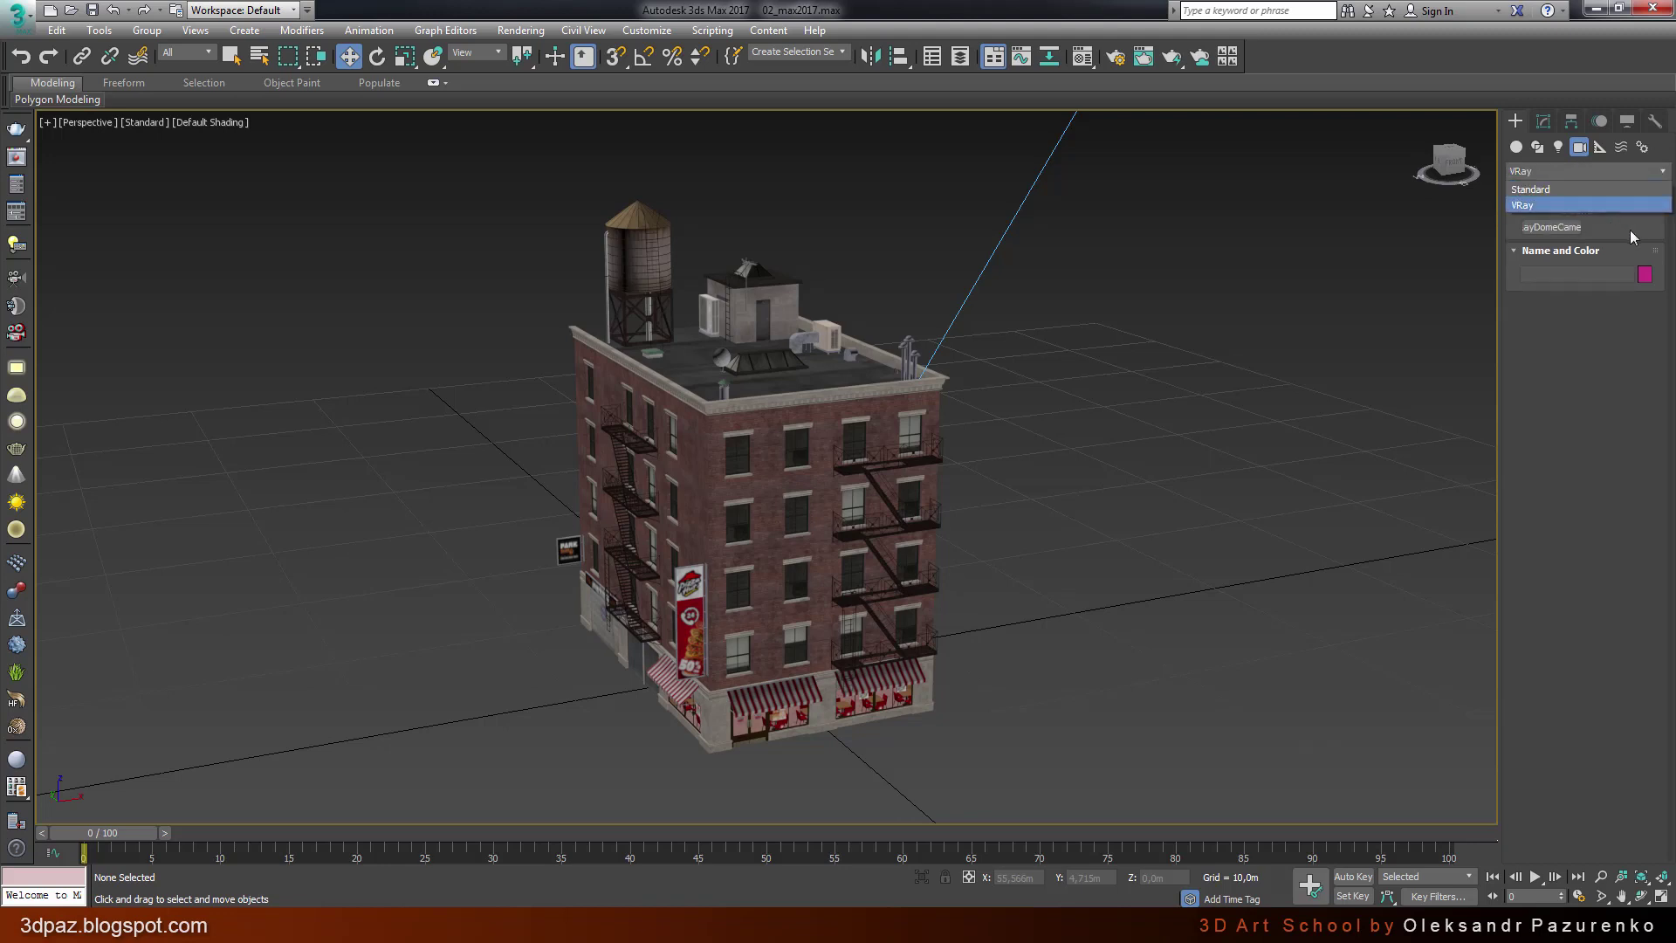
left_click(1622, 206)
left_click(1571, 171)
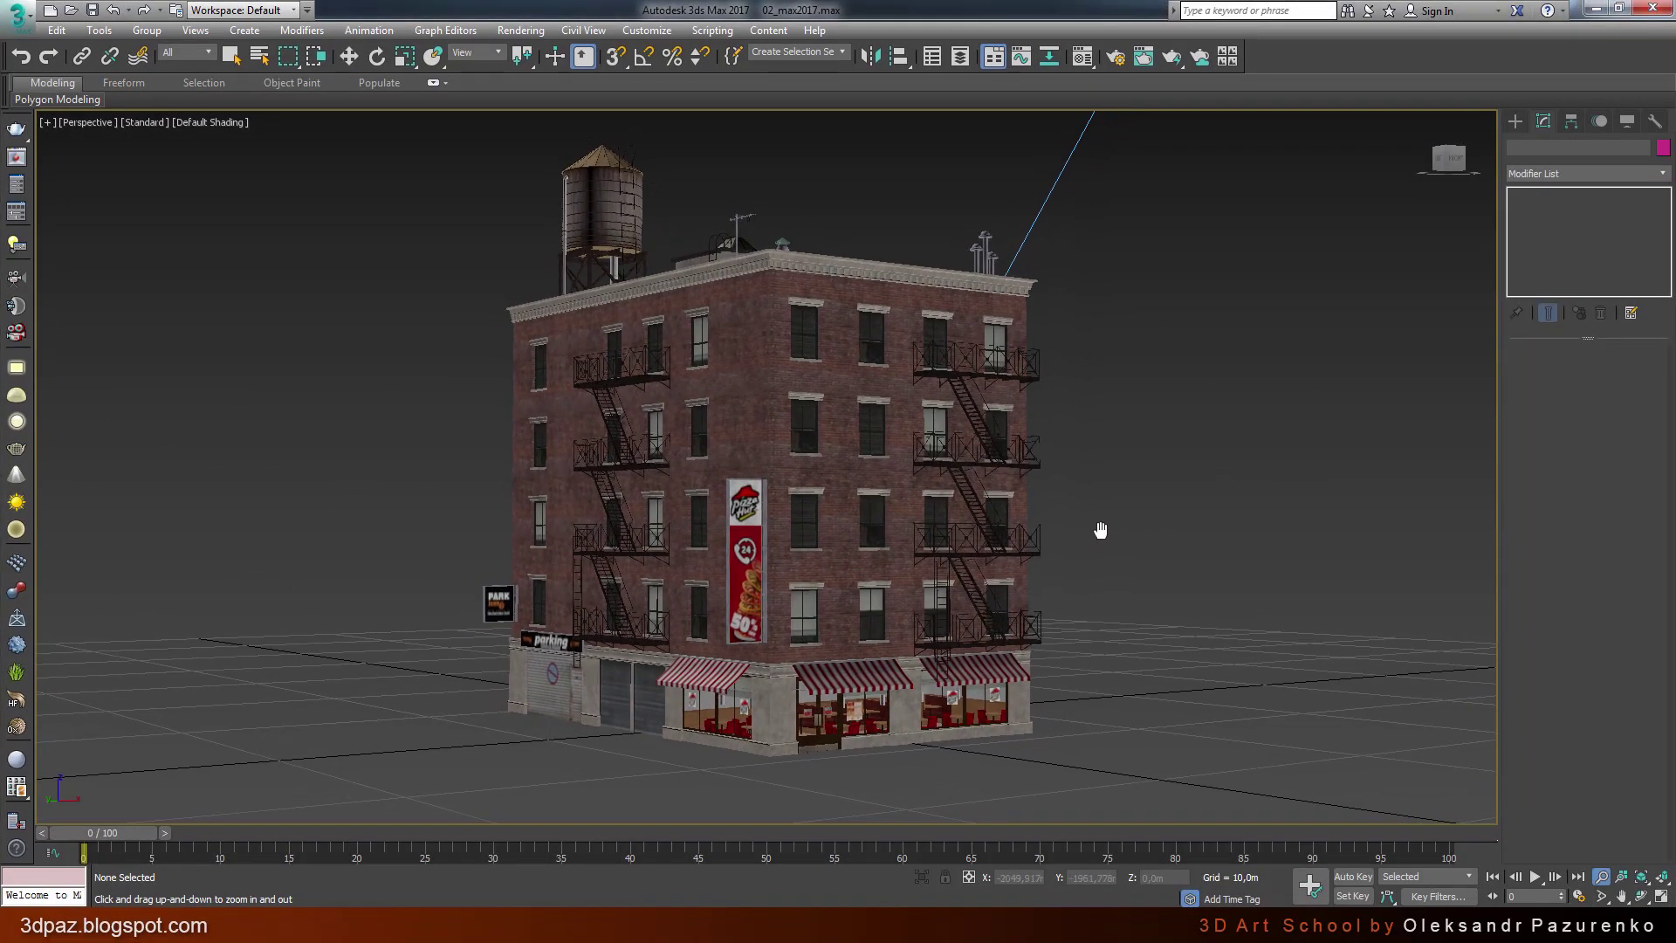
middle_click_drag(1100, 530, 1098, 530)
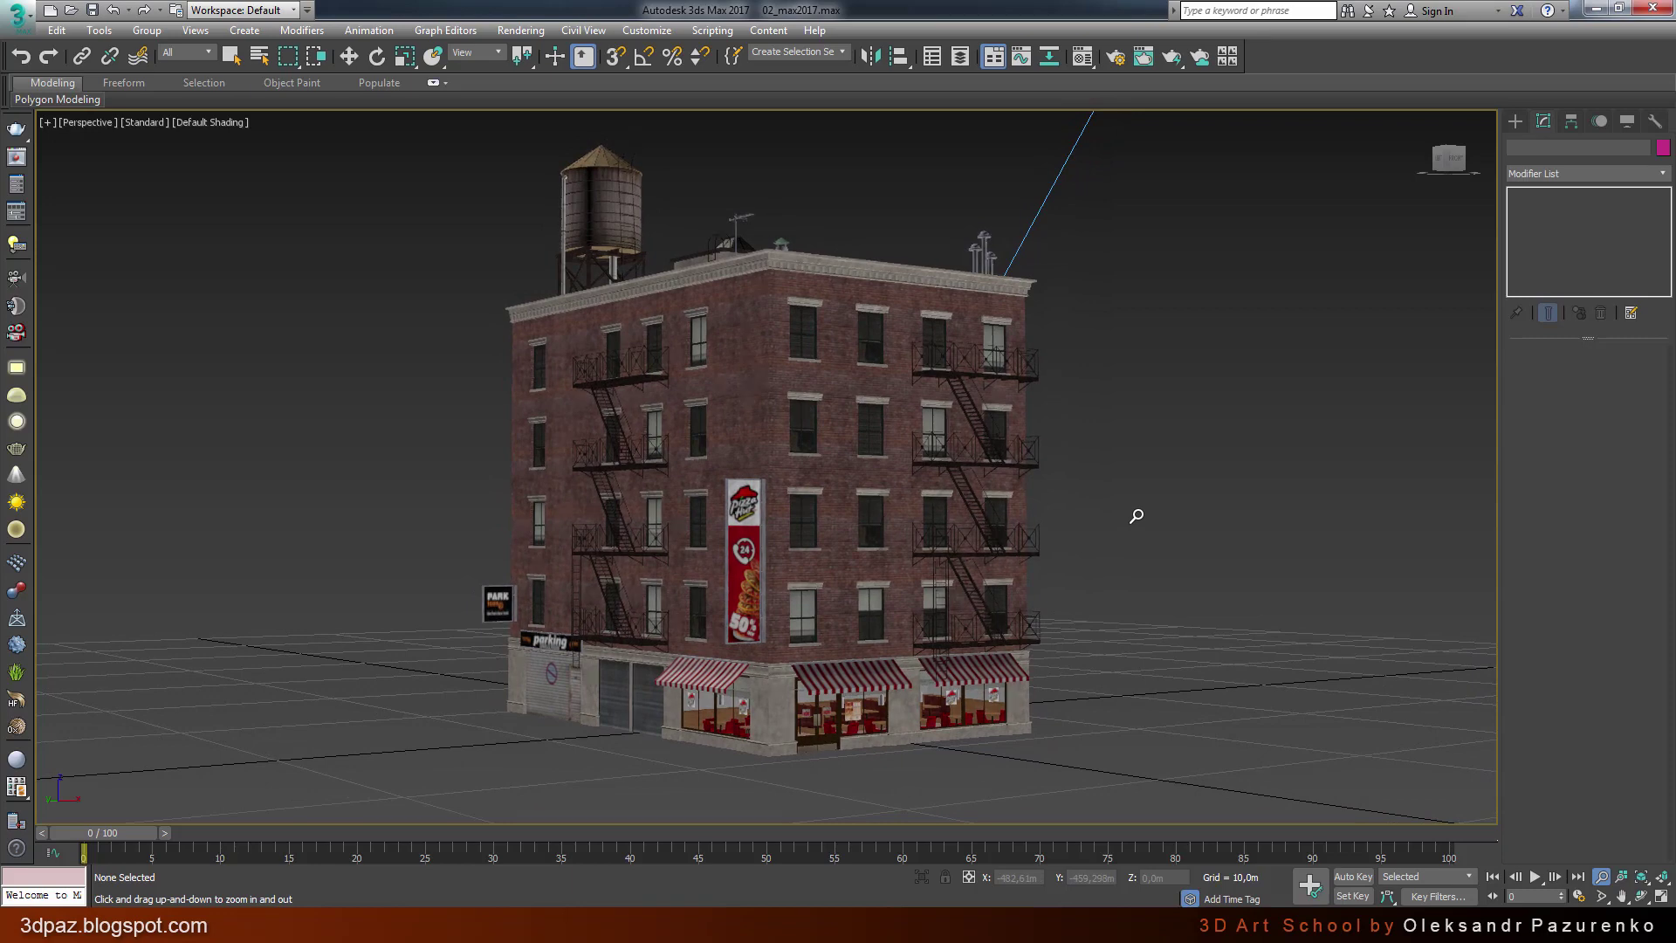
key("c")
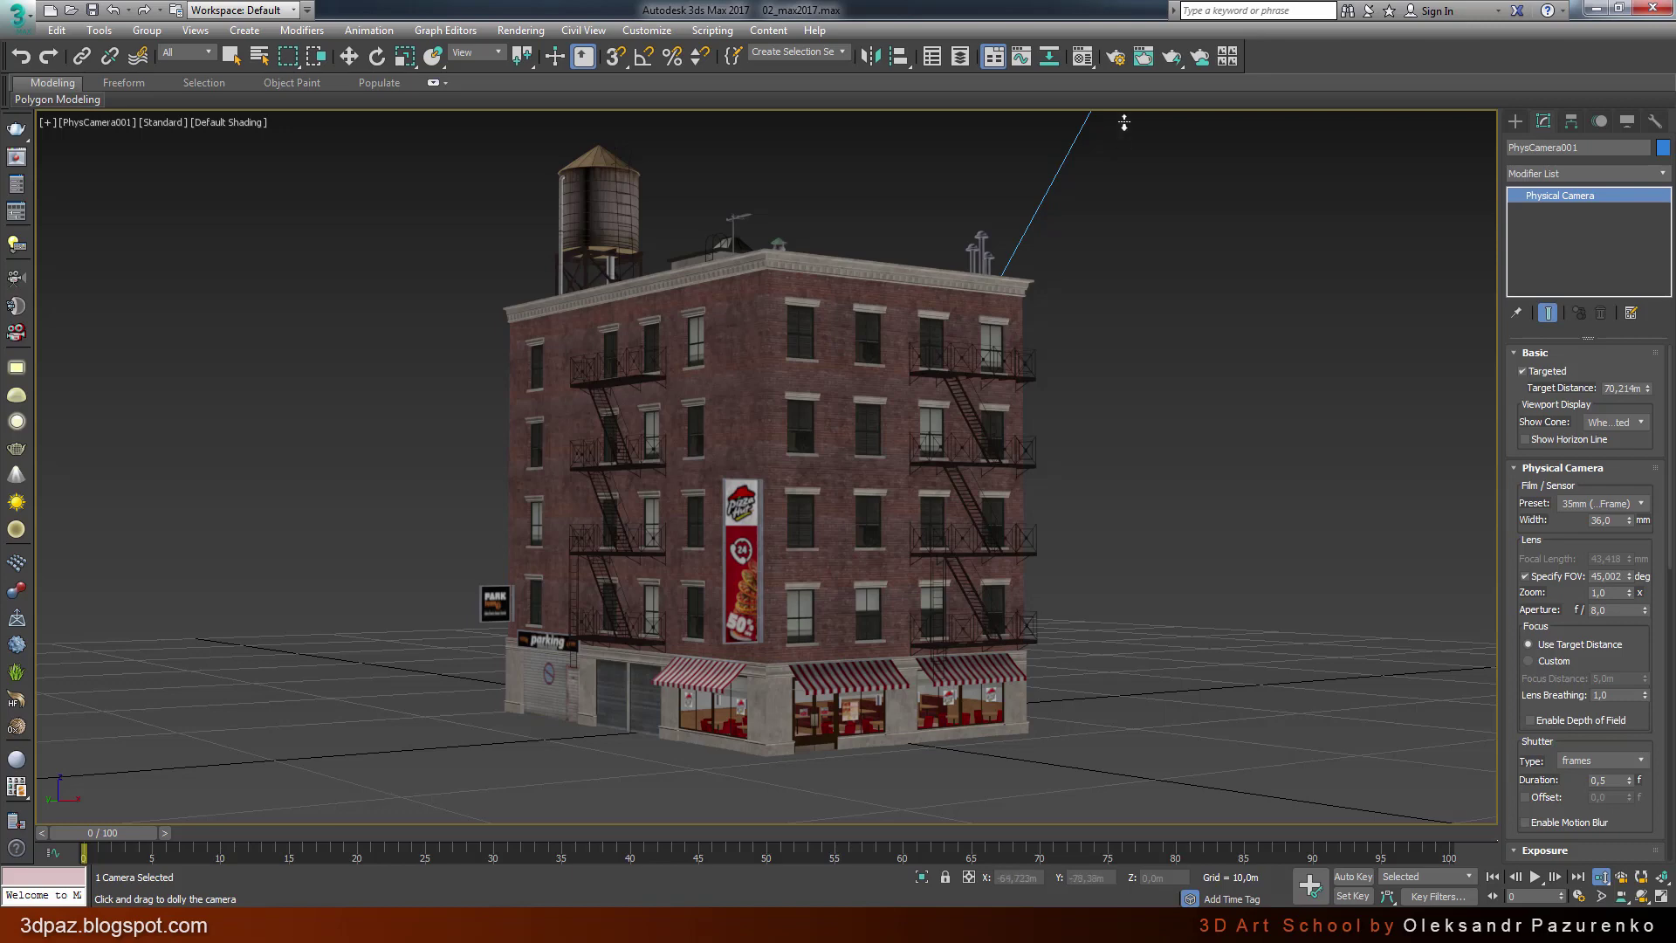
left_click(1119, 62)
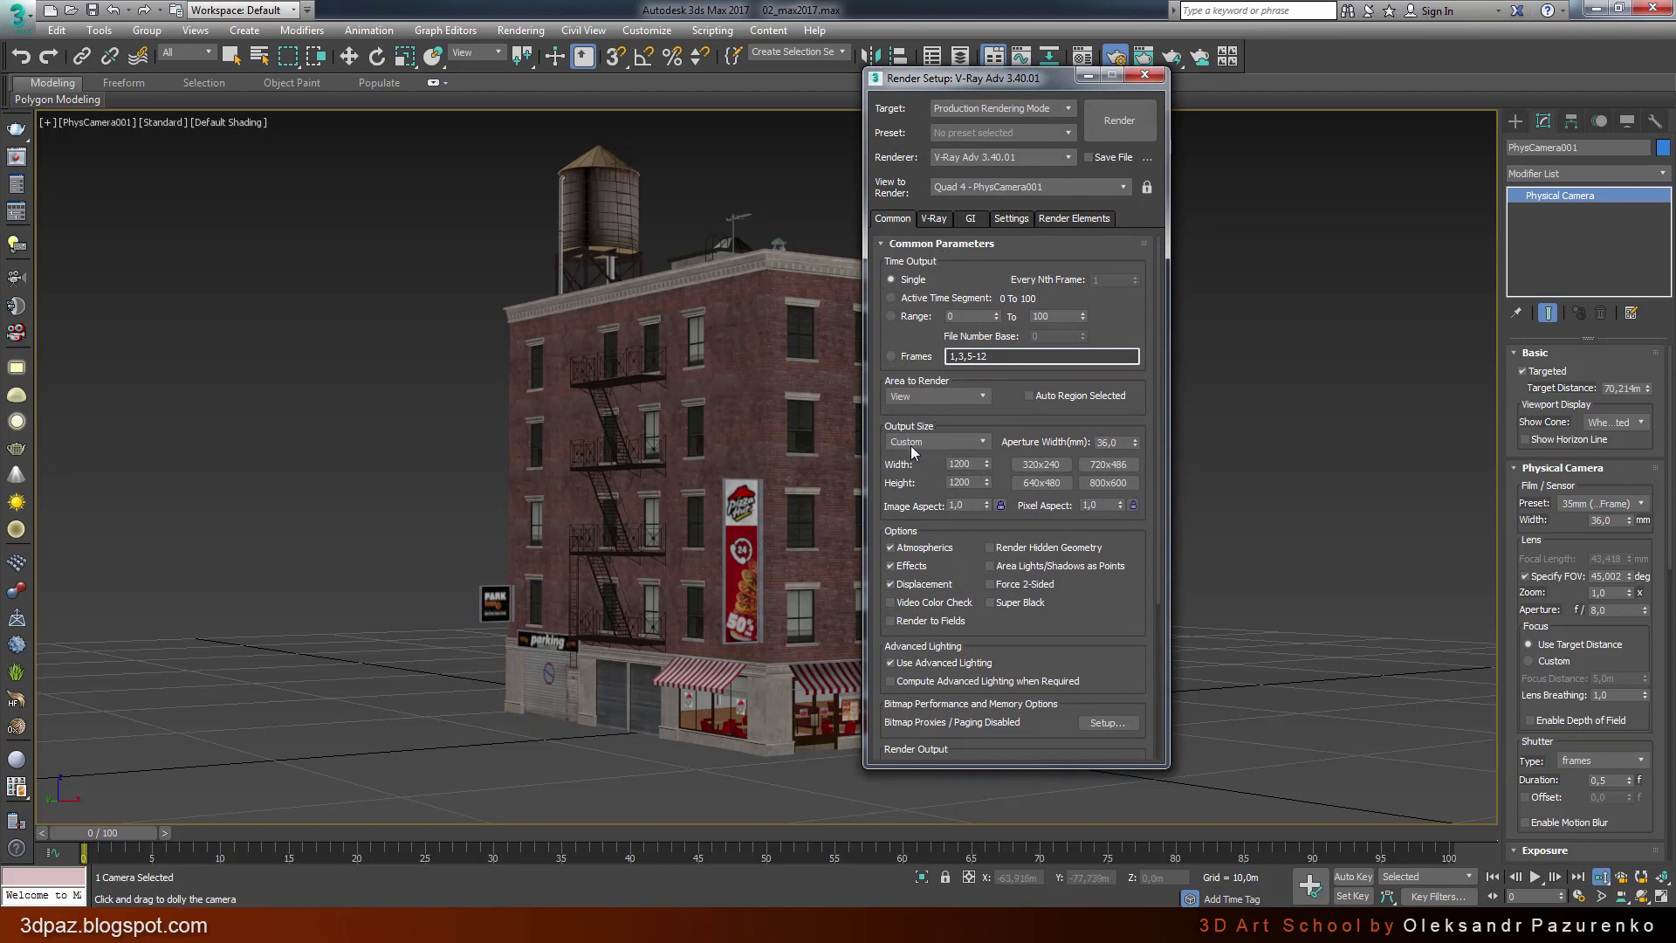
double_click(956, 465)
double_click(970, 483)
left_click(1145, 77)
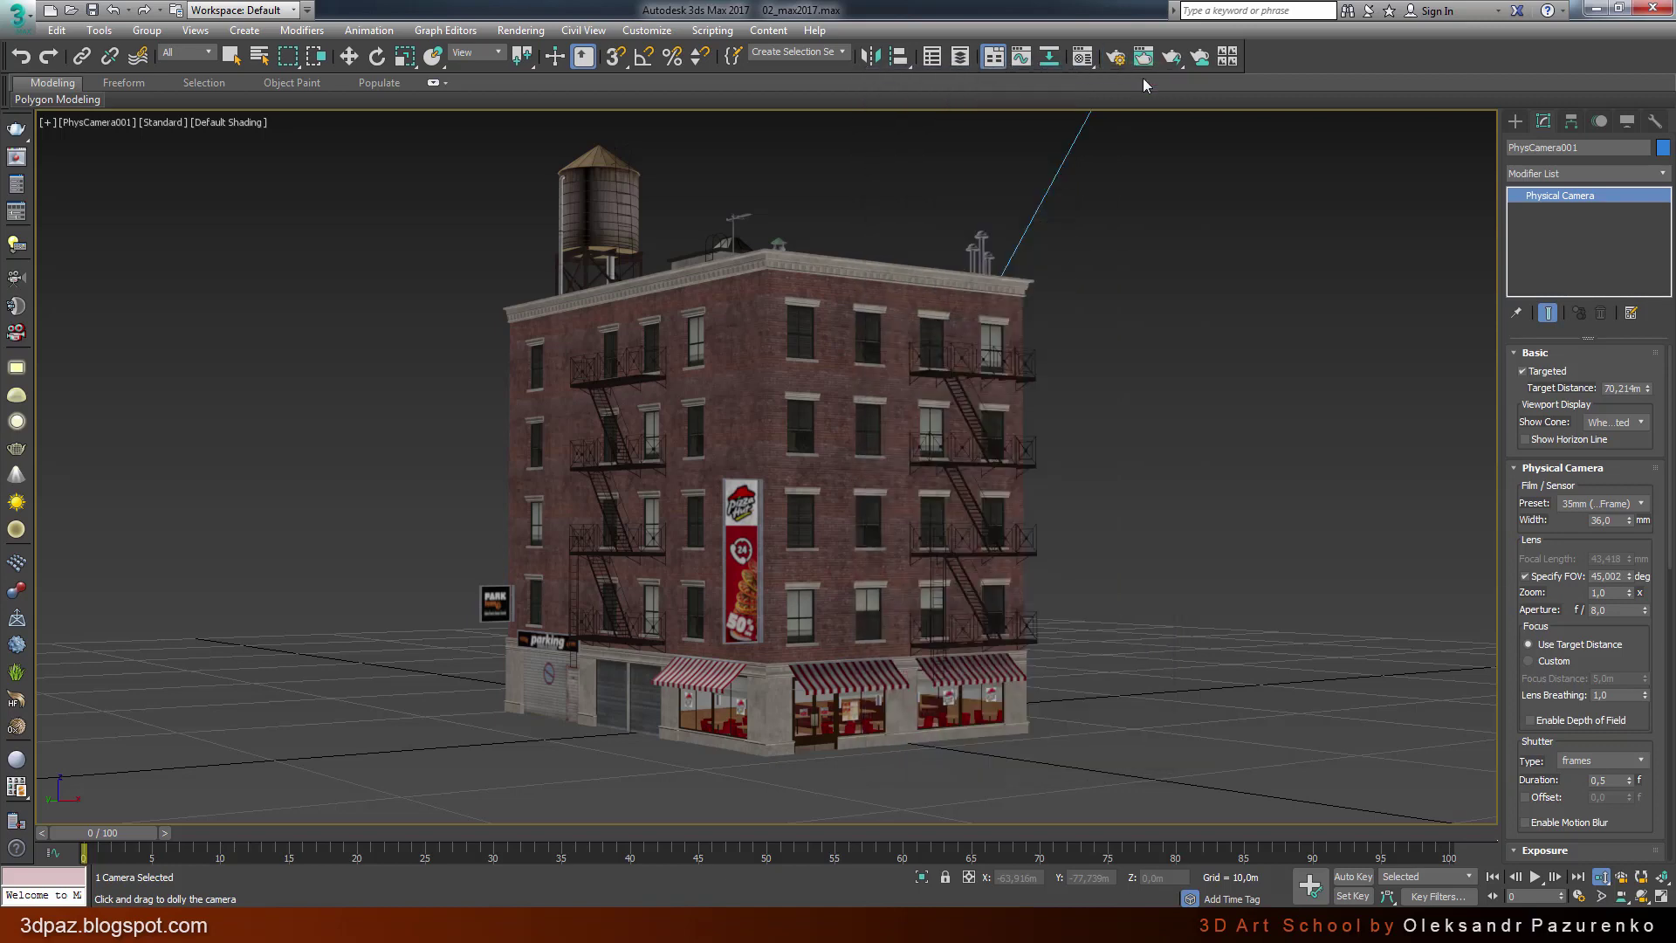
Step: Show Safe Frames and select the camera with its target in the Top view
key("shift+f")
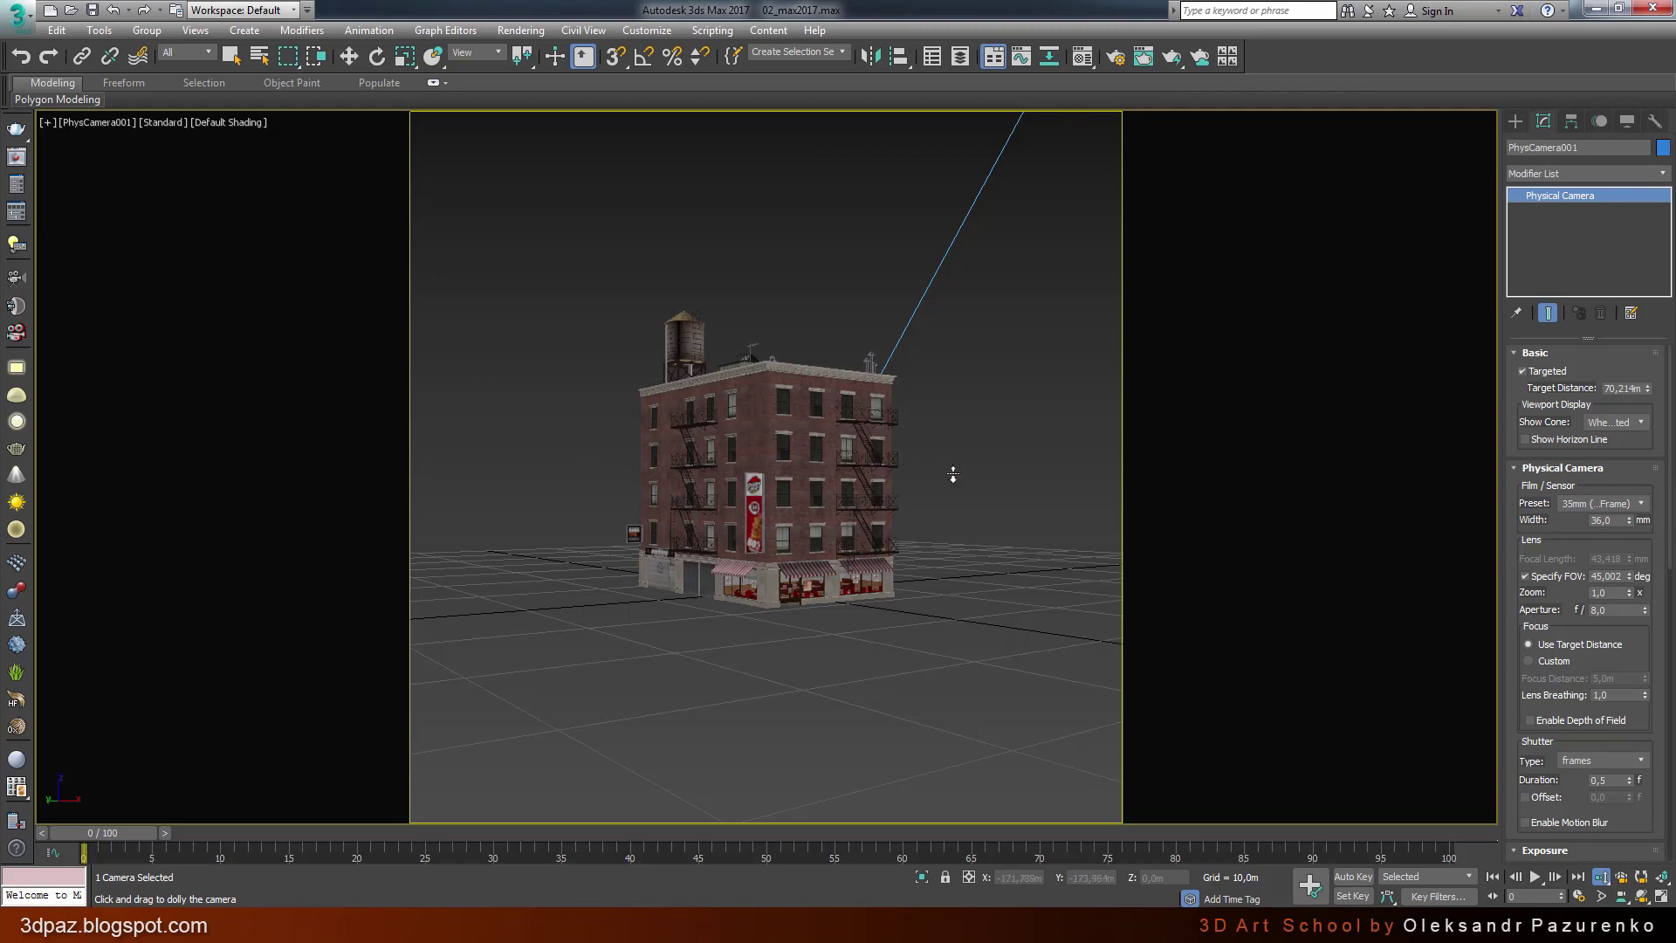
left_click(1661, 898)
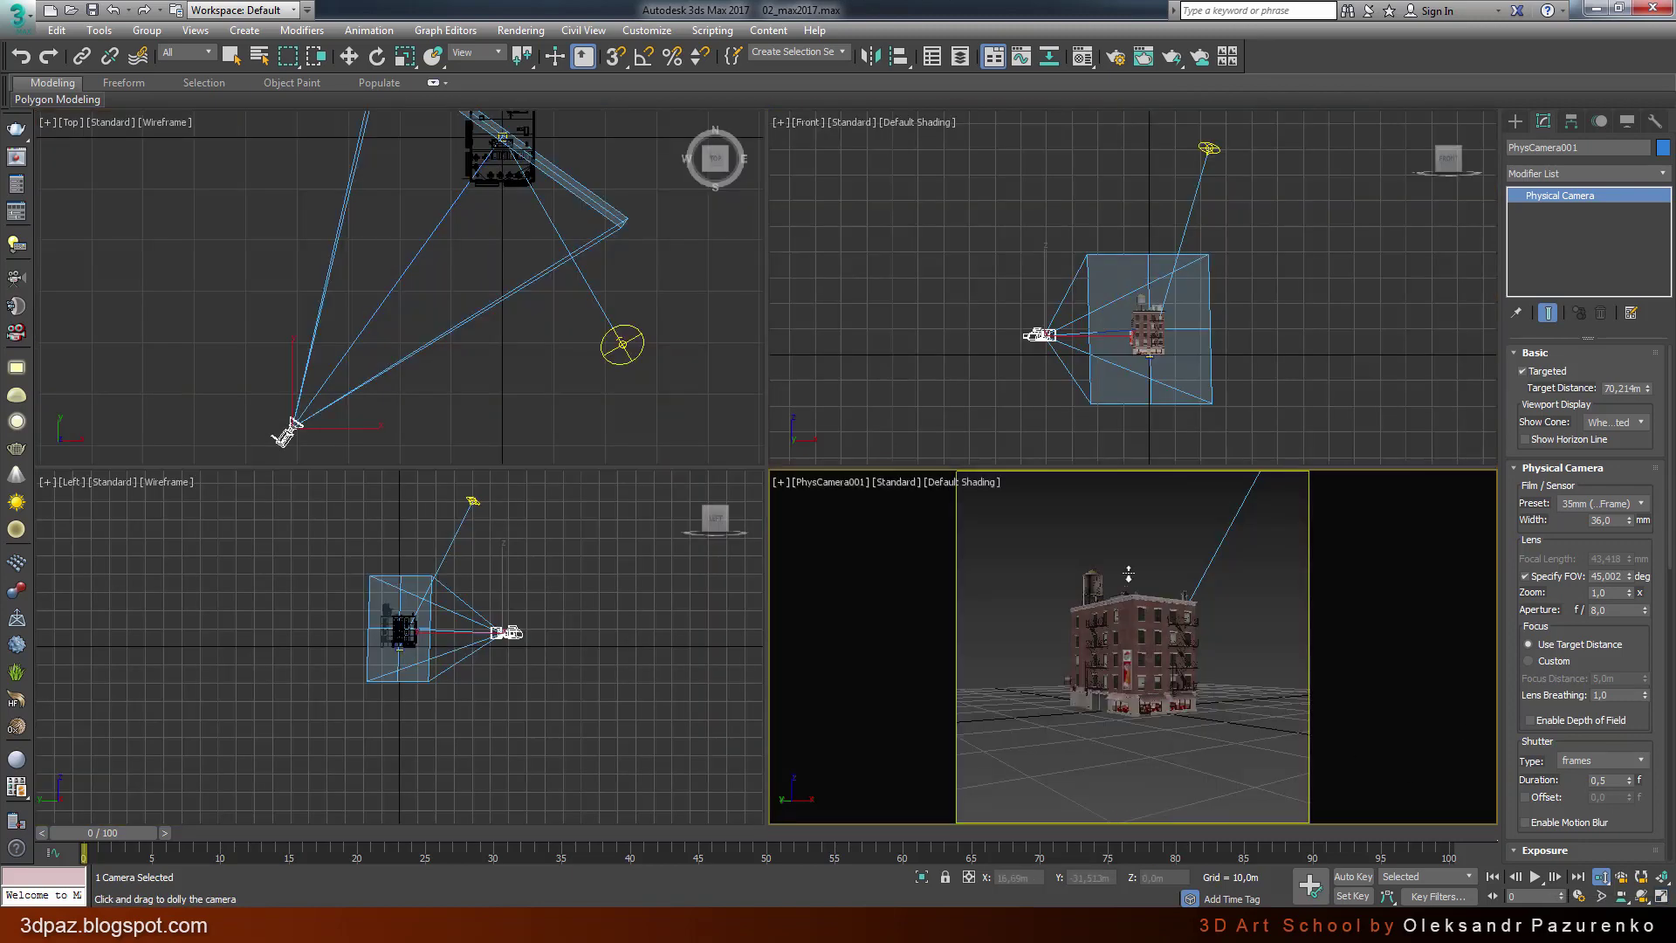
left_click(348, 56)
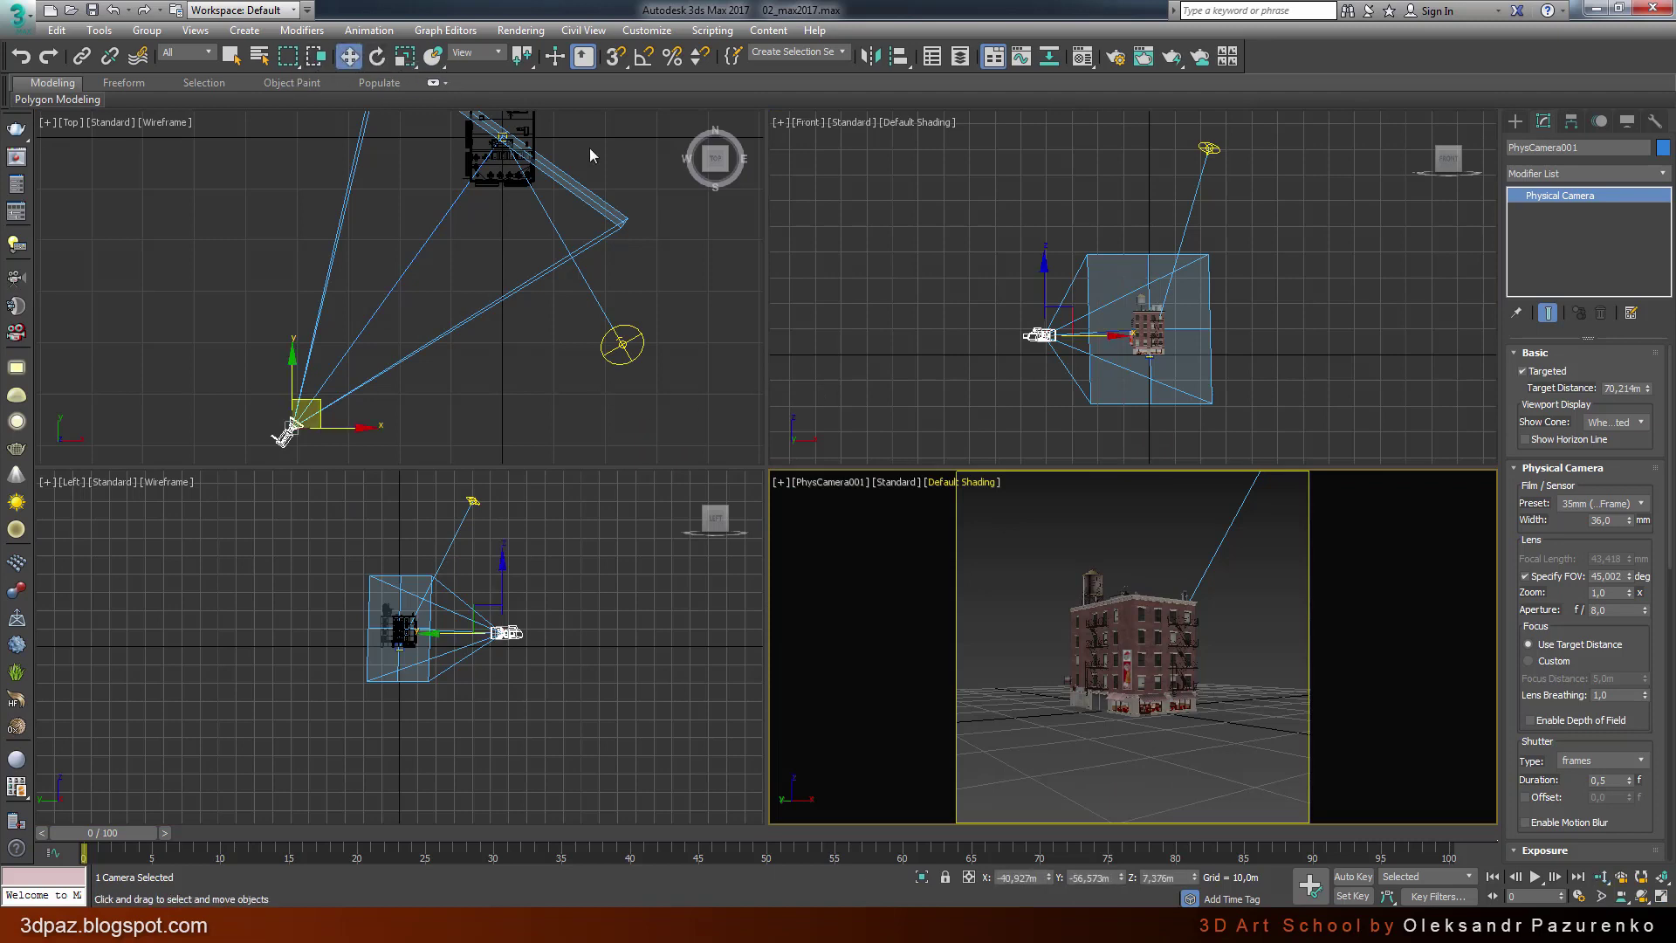
left_click(587, 157)
scroll(504, 131, "up", 2)
left_click(499, 140)
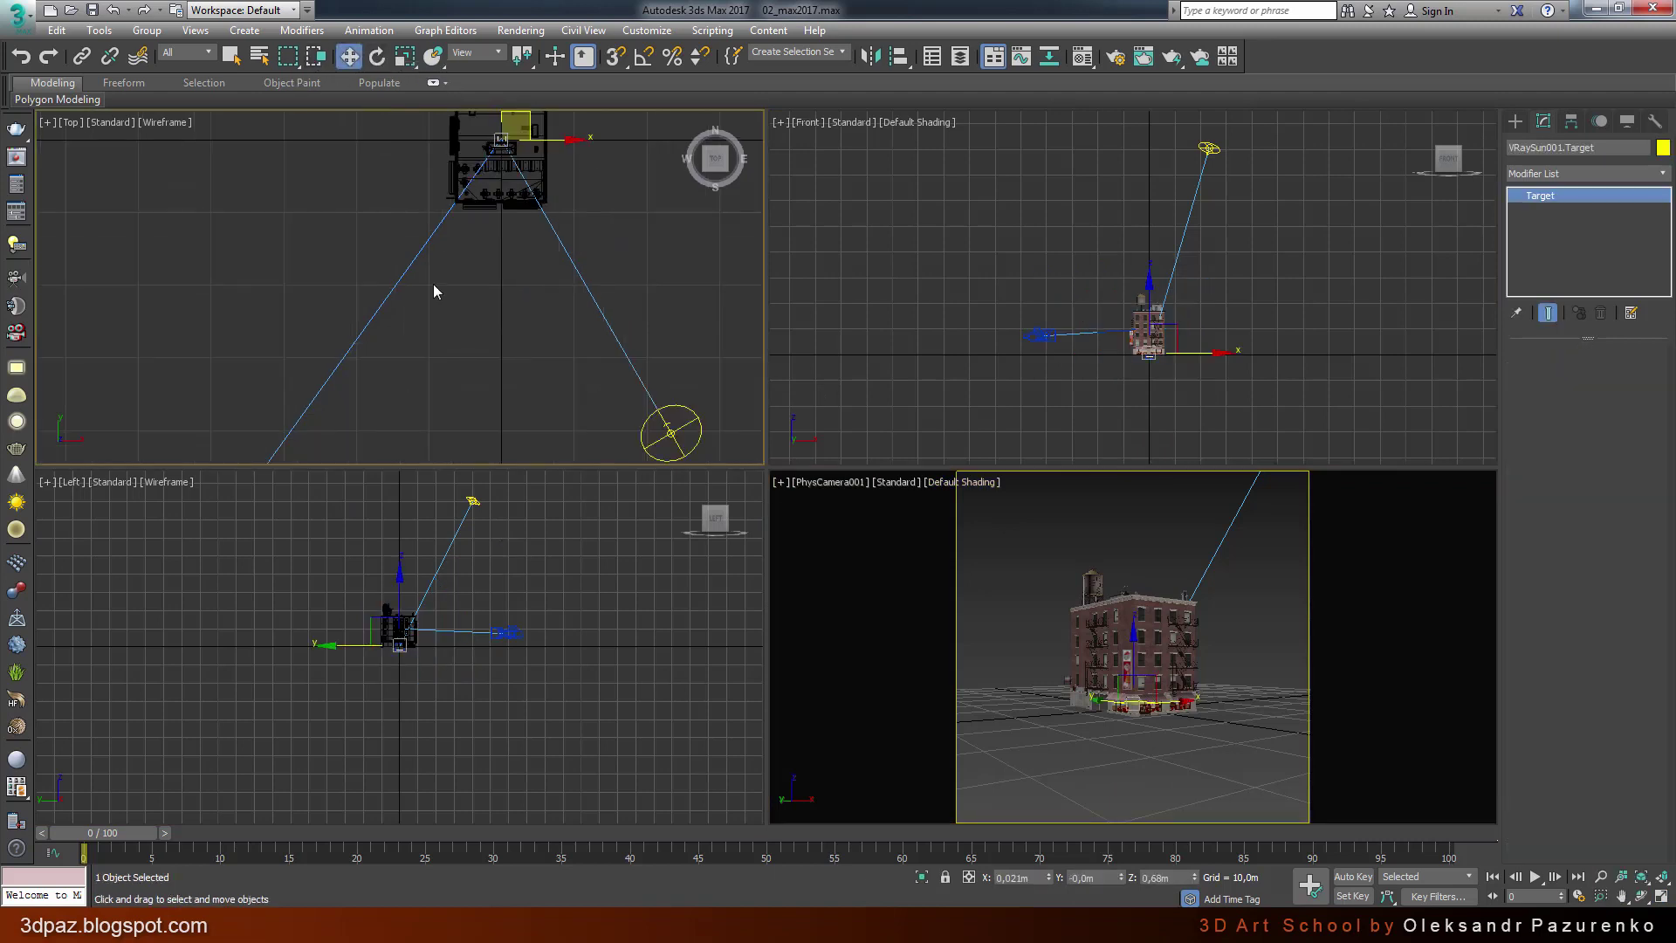
scroll(433, 285, "down", 2)
scroll(405, 385, "down", 2)
left_click(405, 385)
mouse_move(388, 406)
left_mouse_down()
mouse_move(259, 321)
mouse_move(425, 232)
left_mouse_up()
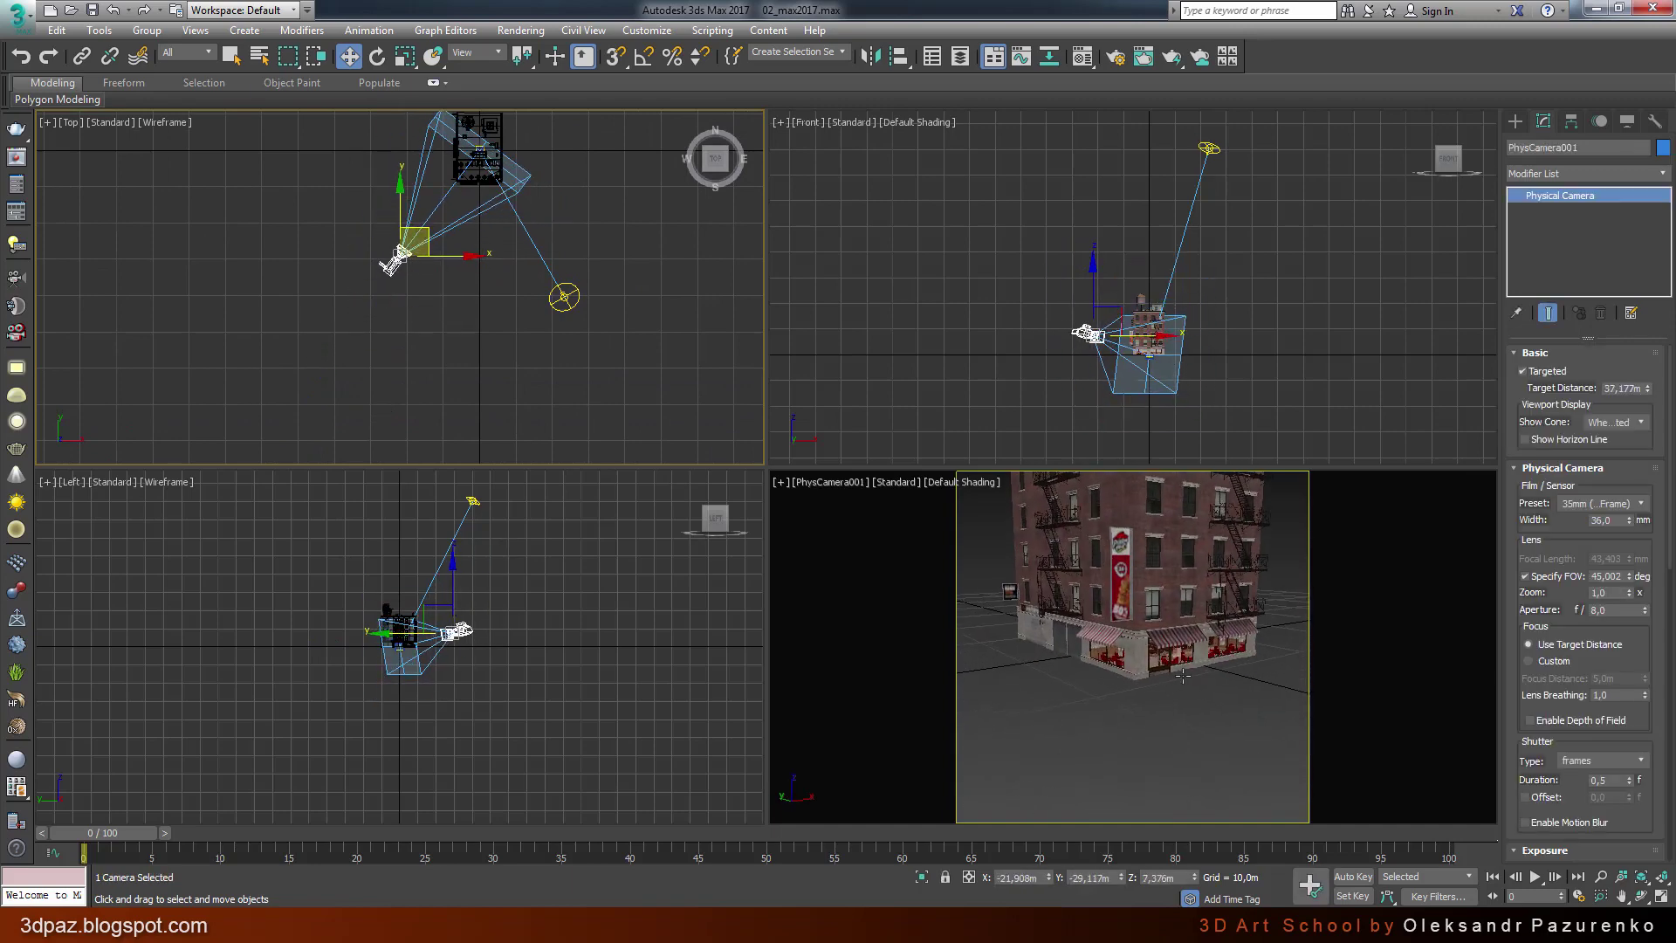
Step: Orbit, dolly and pan the camera closer so the building fills the frame
key("alt+w")
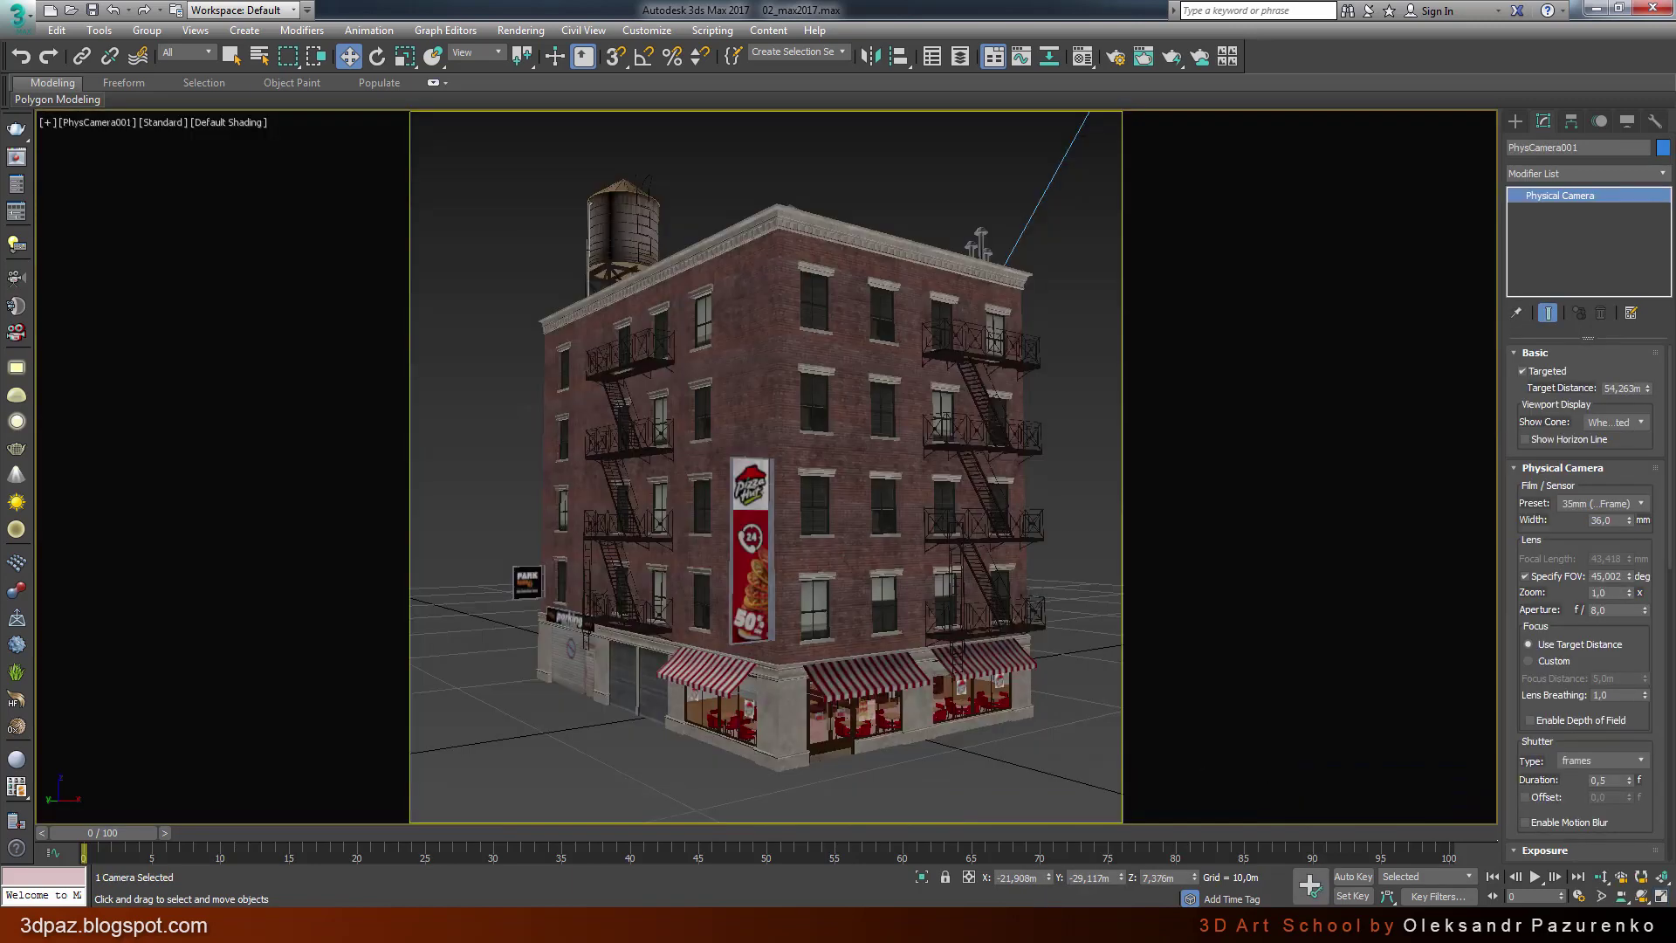
left_click(1641, 896)
left_click_drag(794, 642, 818, 636)
mouse_move(818, 636)
middle_mouse_down()
mouse_move(845, 509)
mouse_move(825, 579)
middle_mouse_up()
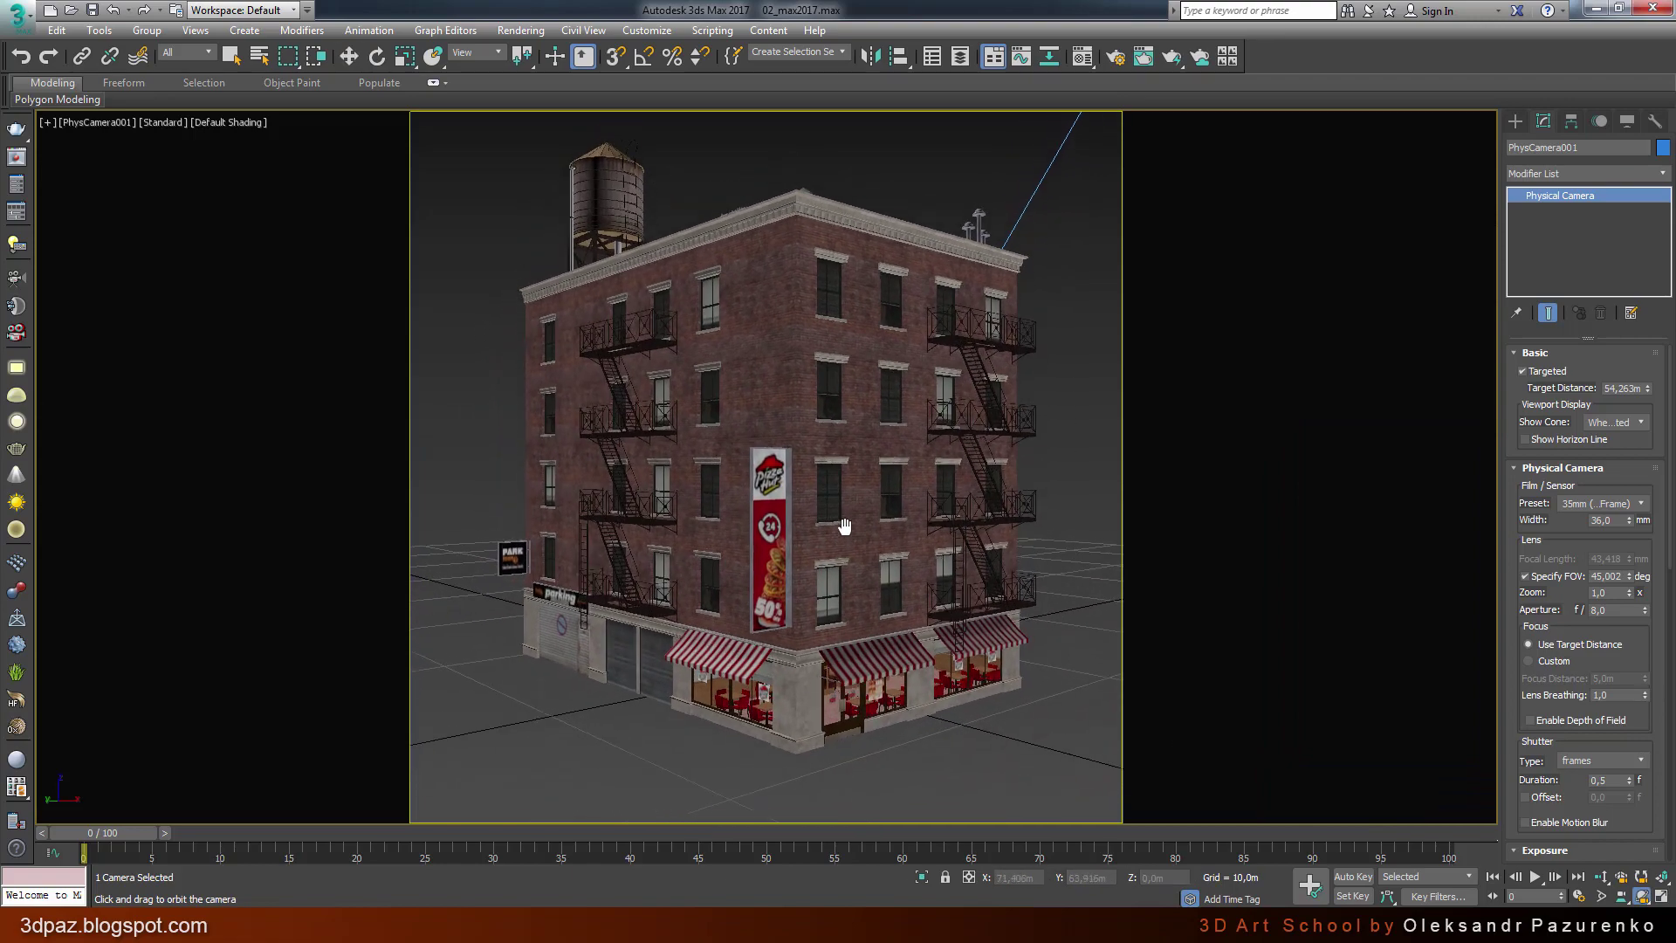
left_click_drag(825, 579, 838, 552)
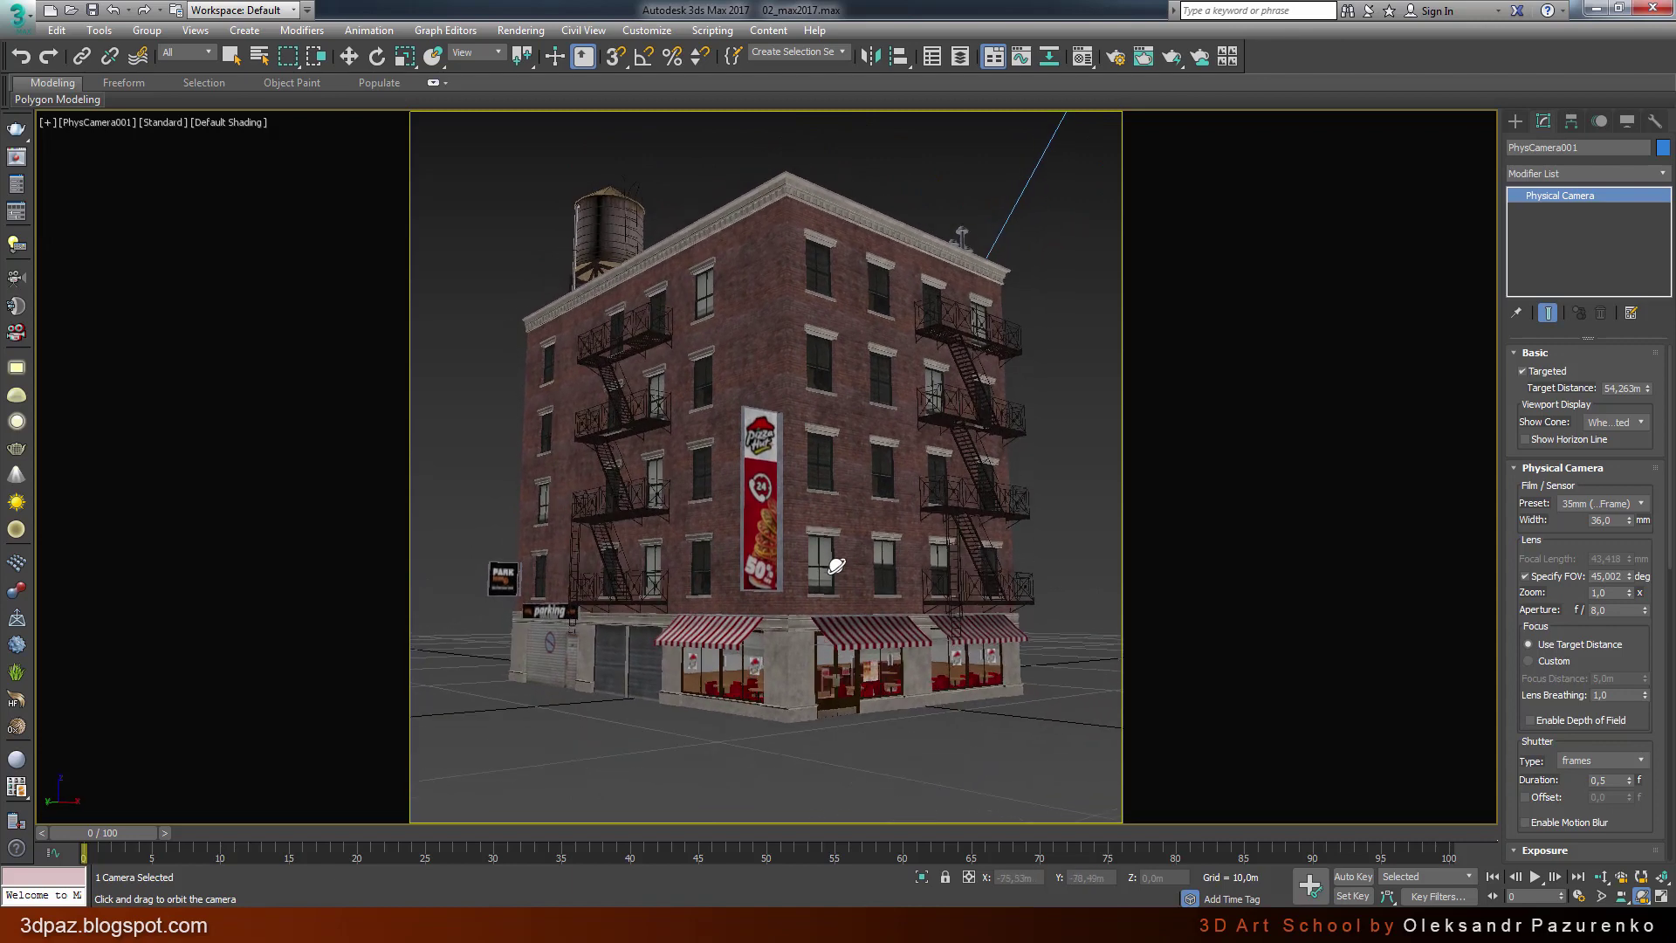
left_click(1602, 877)
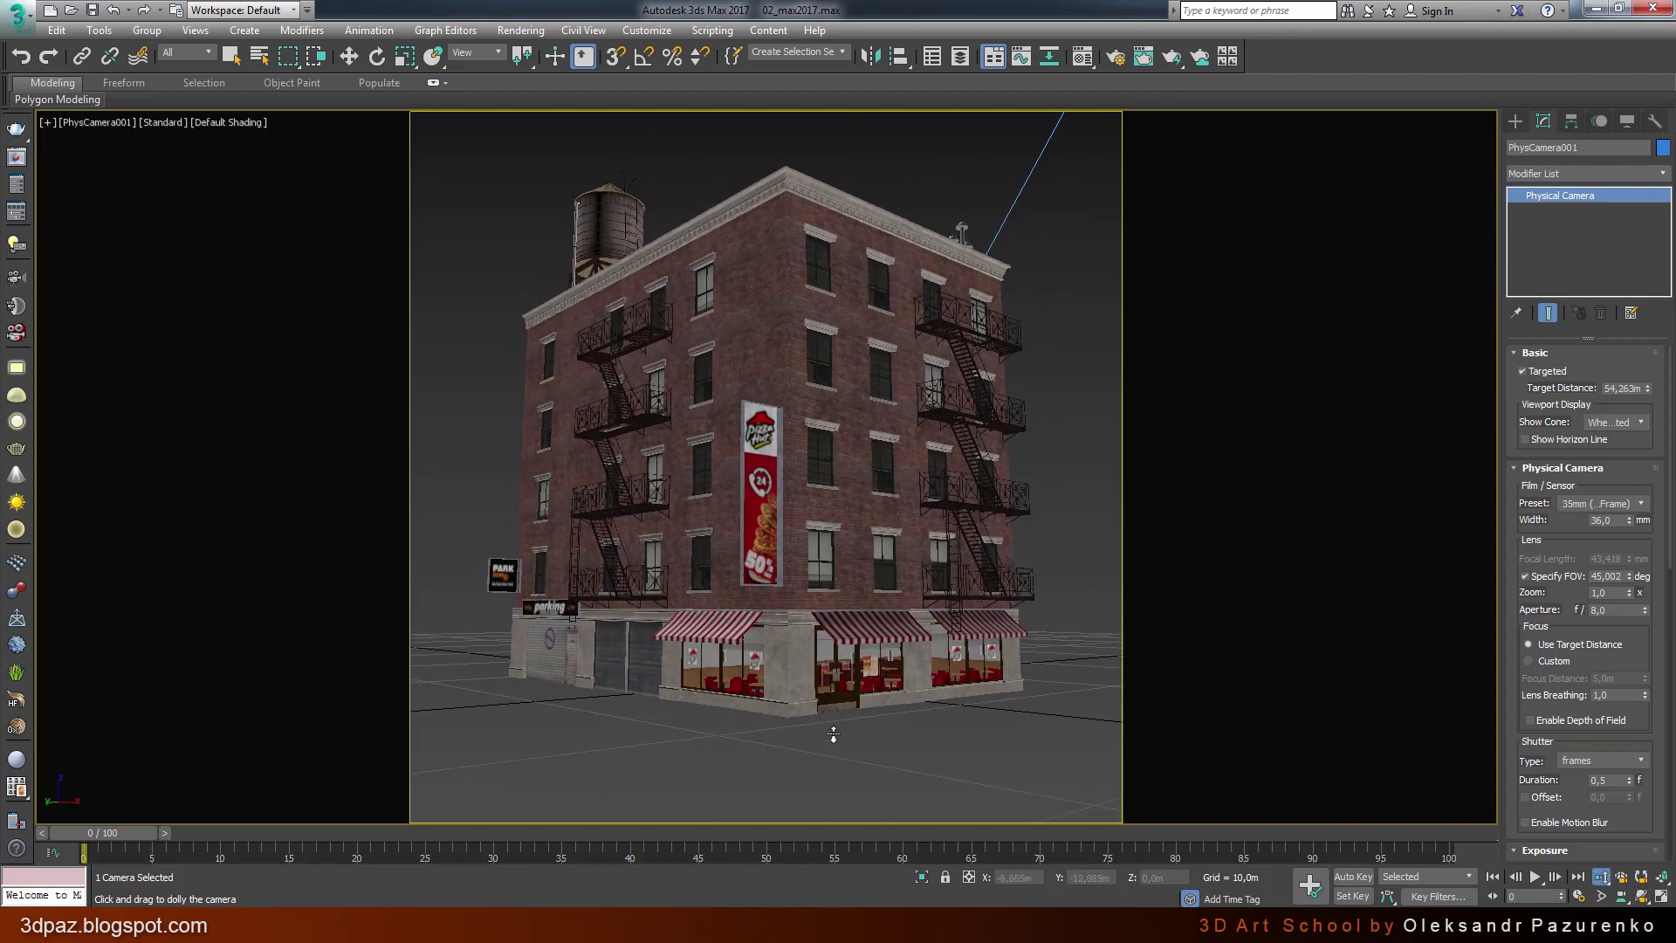
left_click_drag(821, 706, 1056, 326)
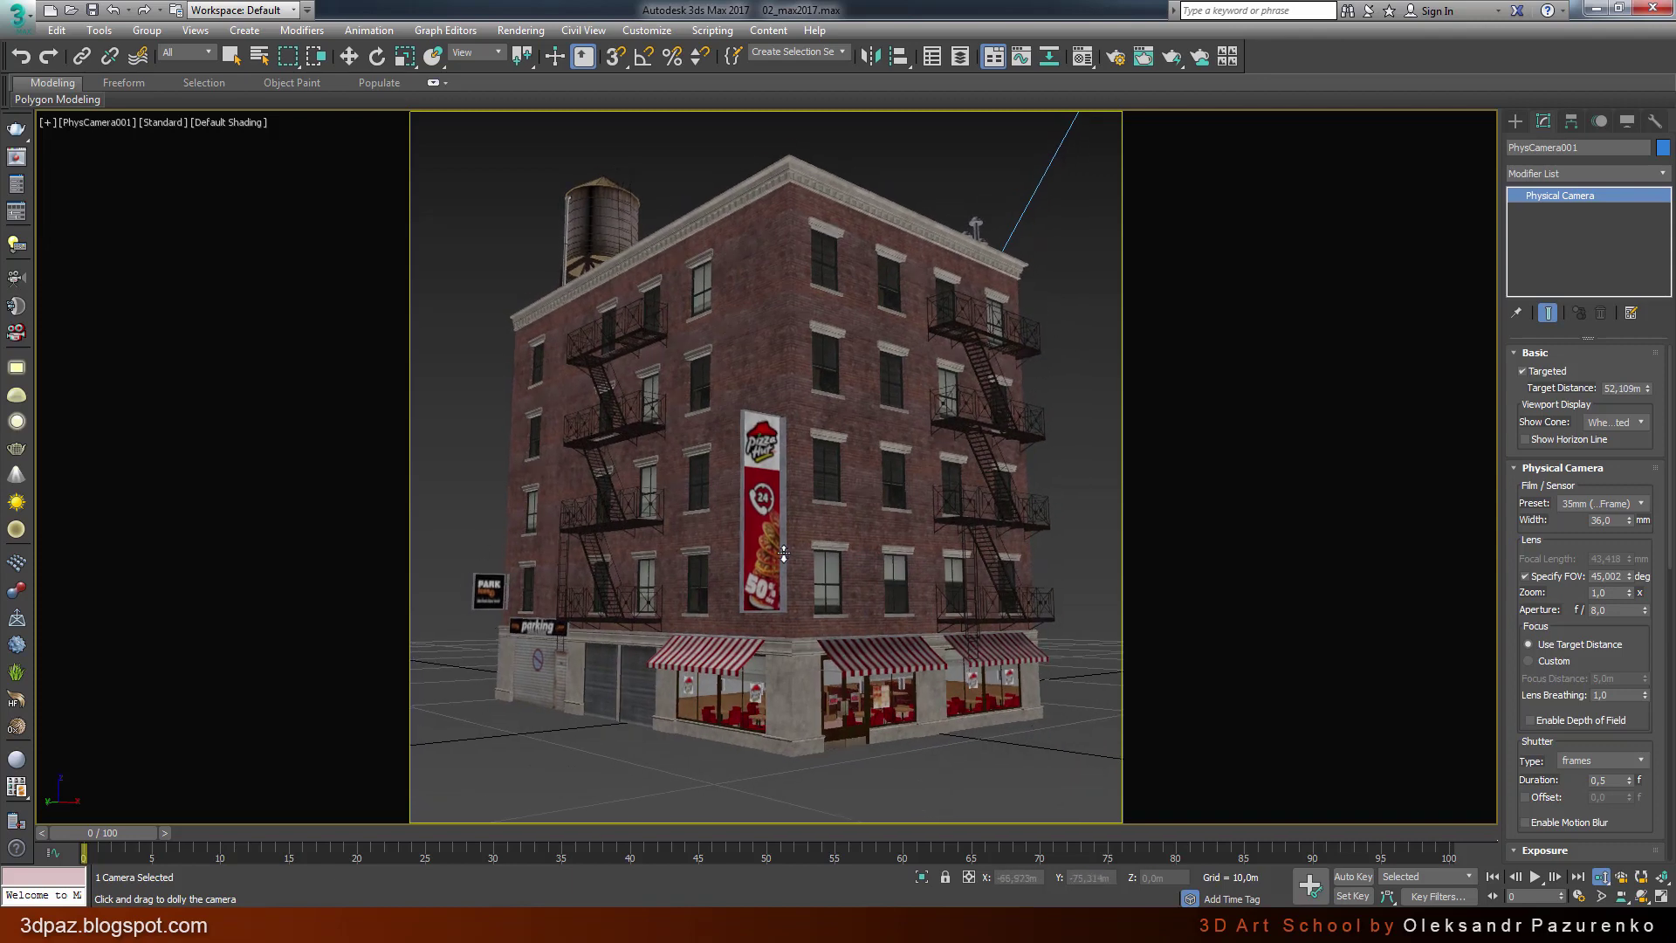
middle_click_drag(783, 553, 800, 555)
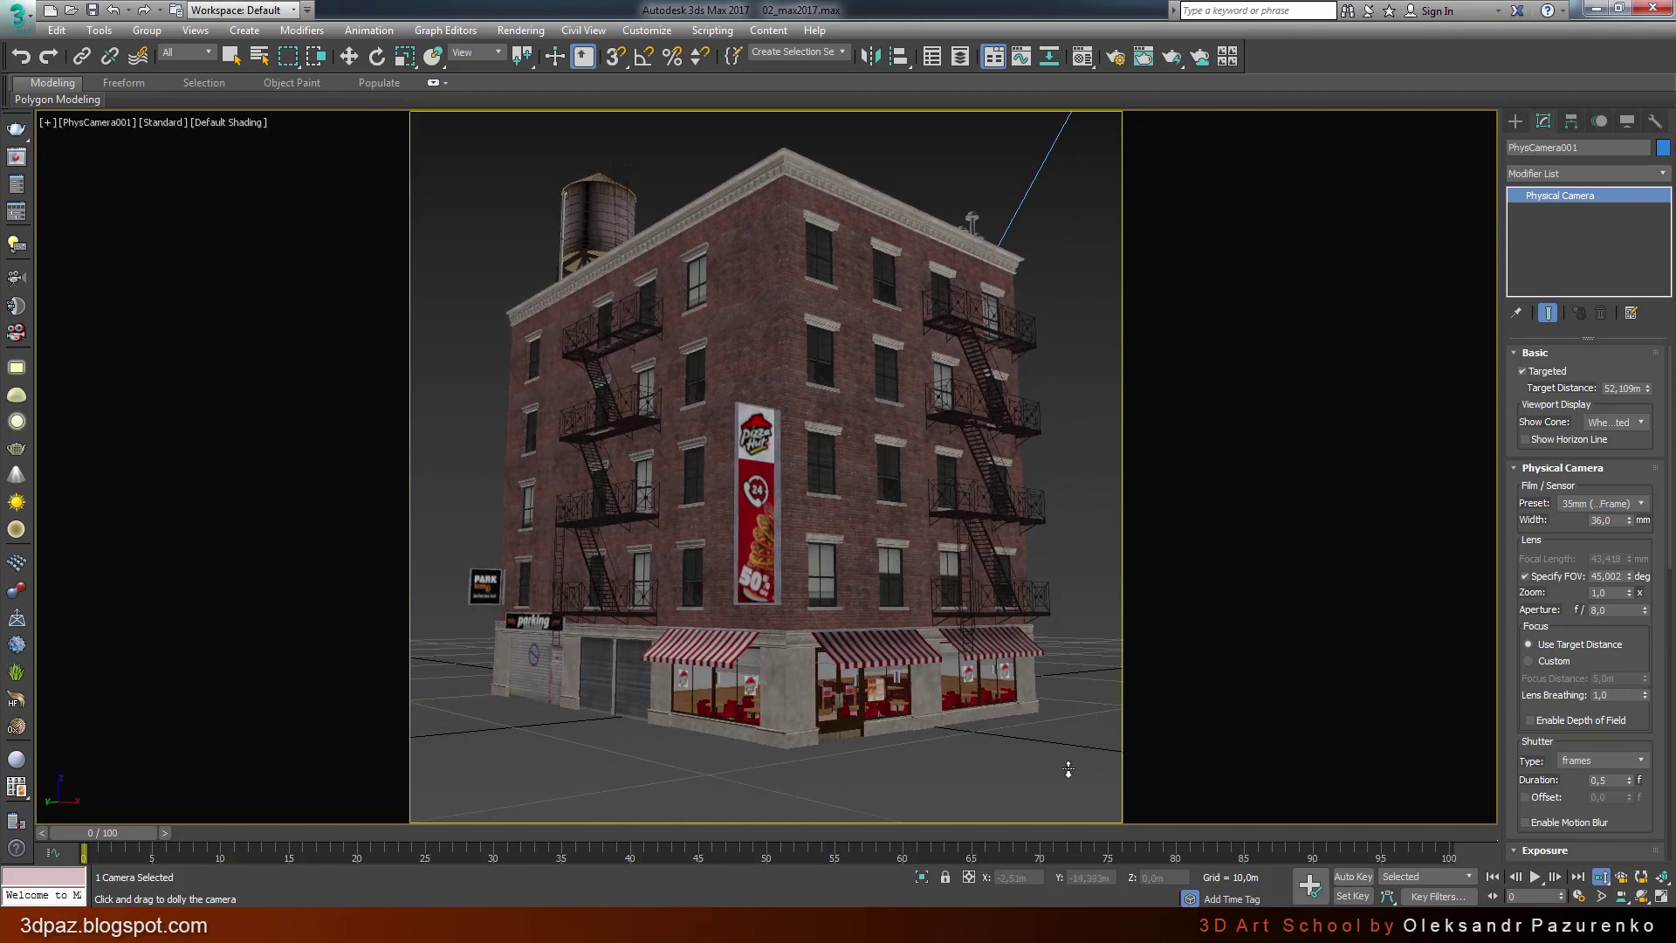
Step: Enable the Live Area safe frame in Configure Viewports and apply it
left_click(46, 124)
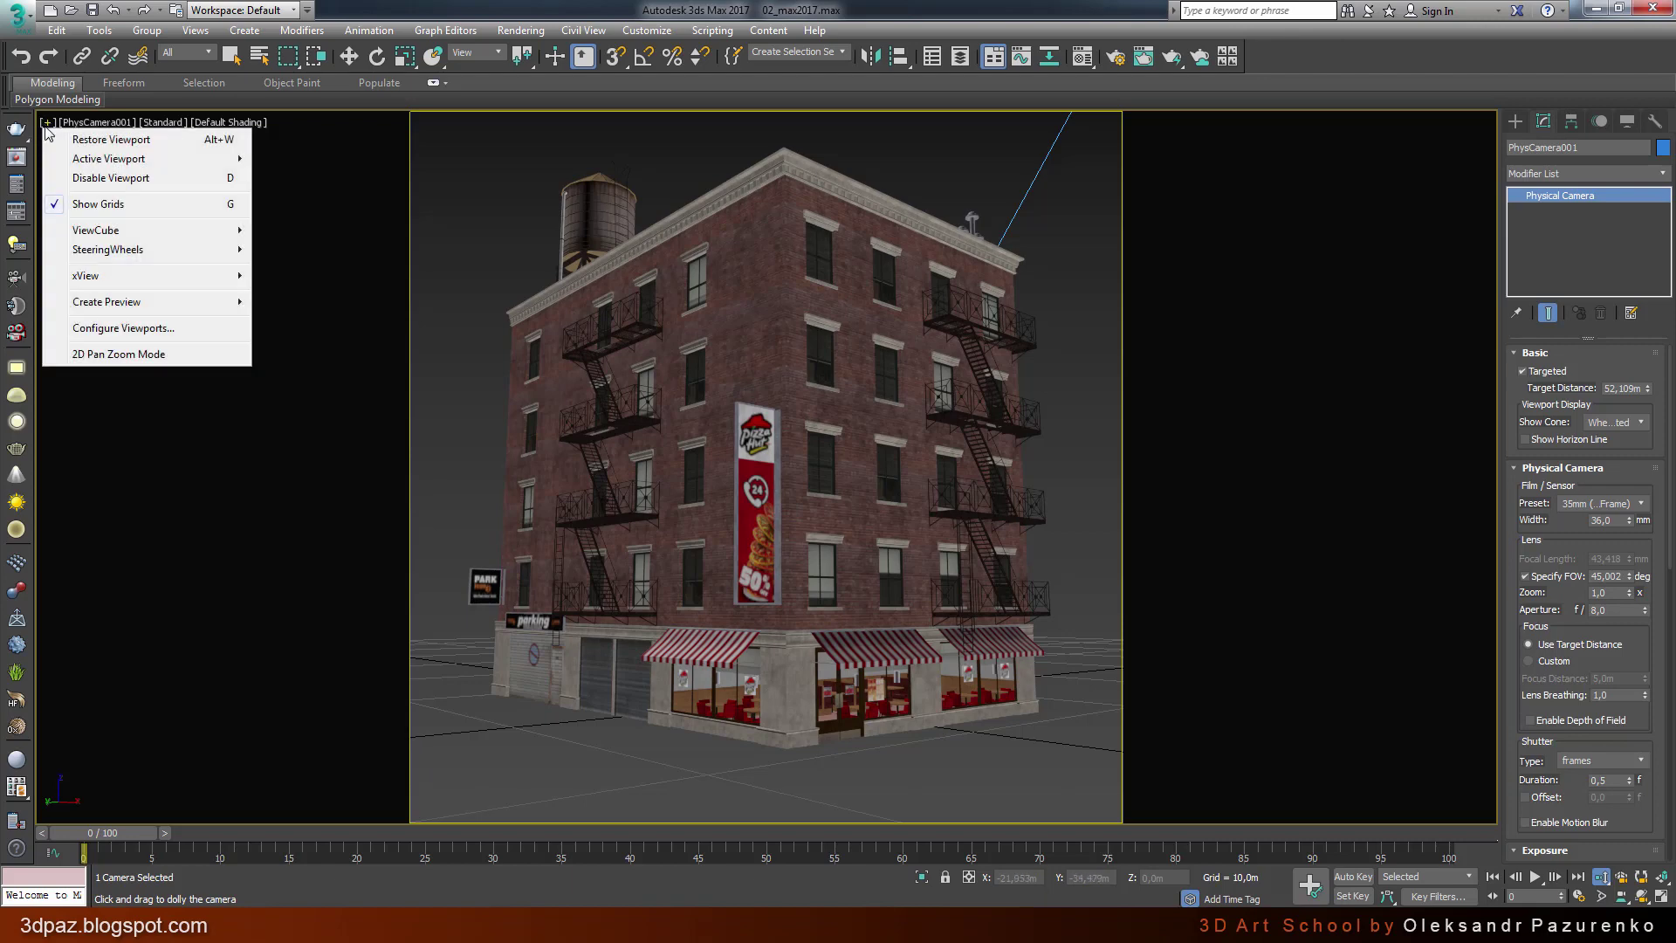
left_click(116, 332)
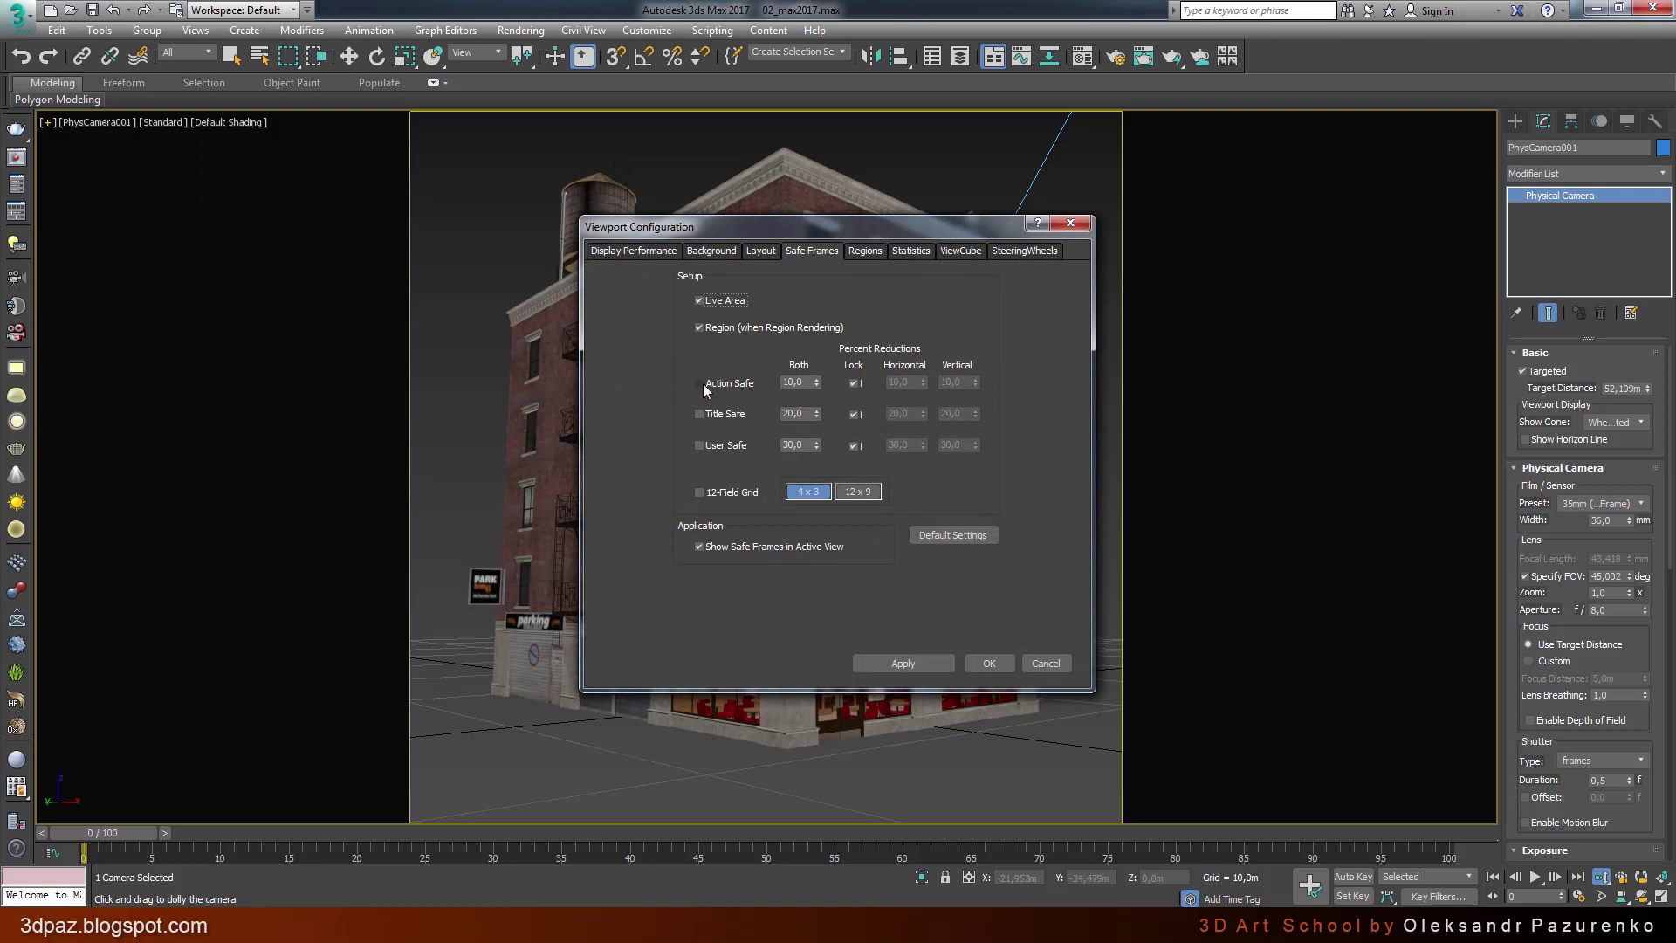
left_click(920, 664)
left_click(988, 661)
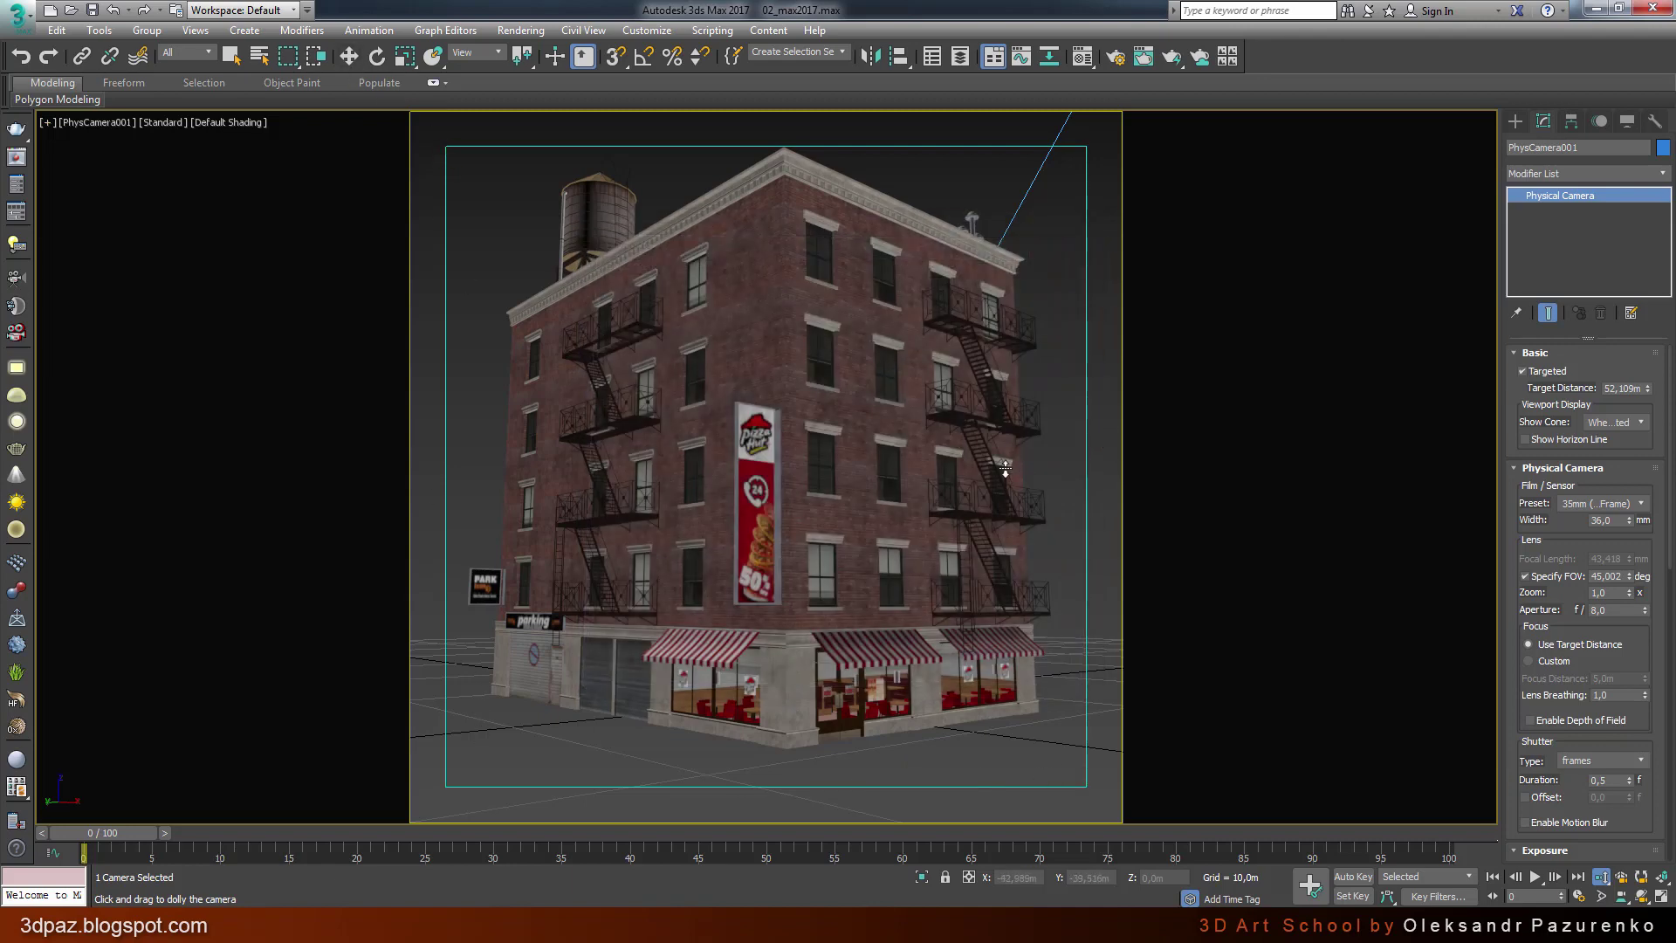
Step: Dolly the camera slightly closer and recentre the building within the safe frame
middle_click_drag(957, 419, 960, 434)
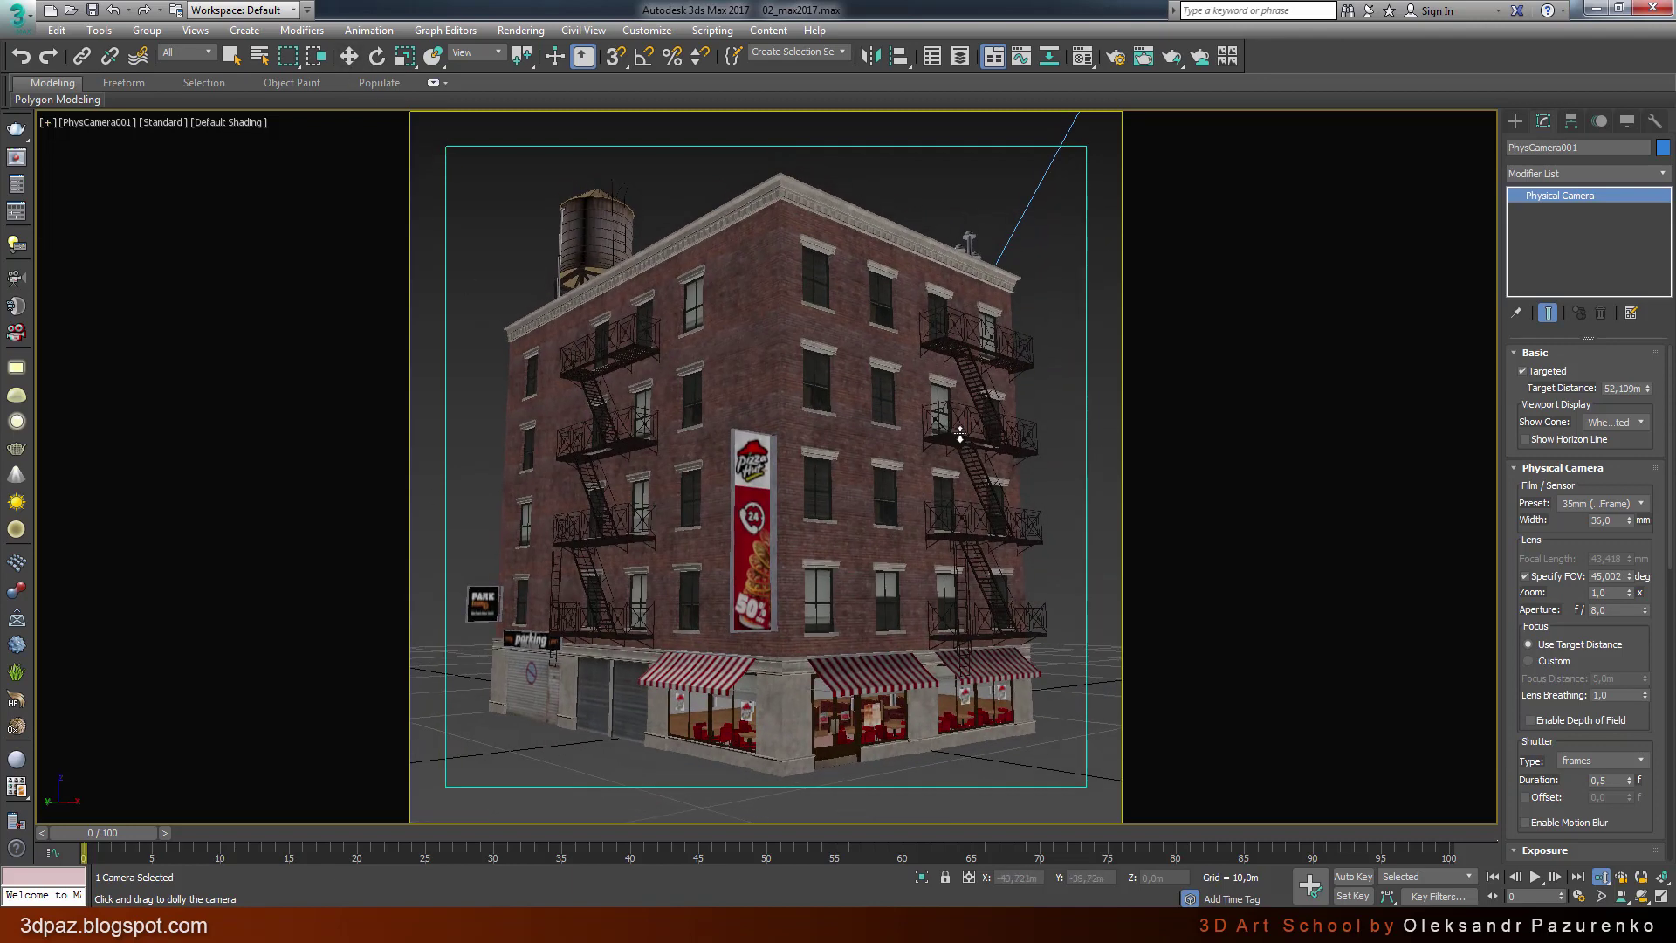
scroll(960, 433, "up", 1)
scroll(961, 434, "up", 1)
scroll(960, 434, "up", 1)
scroll(956, 428, "up", 1)
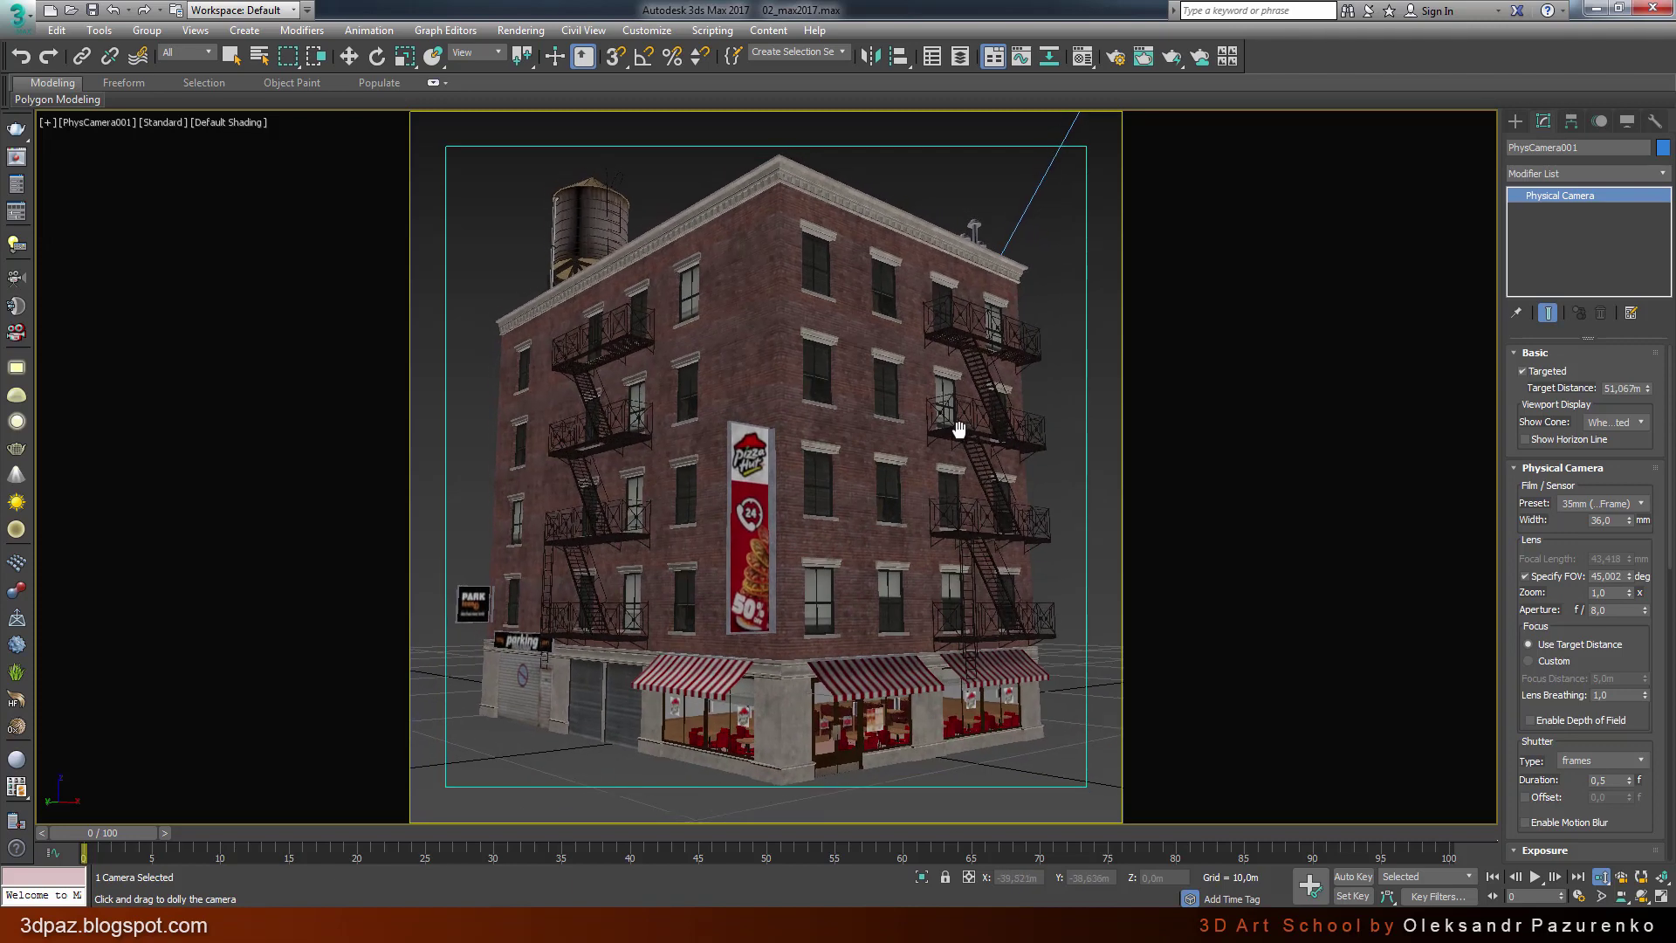
scroll(956, 427, "up", 1)
scroll(961, 442, "up", 1)
scroll(961, 443, "down", 1)
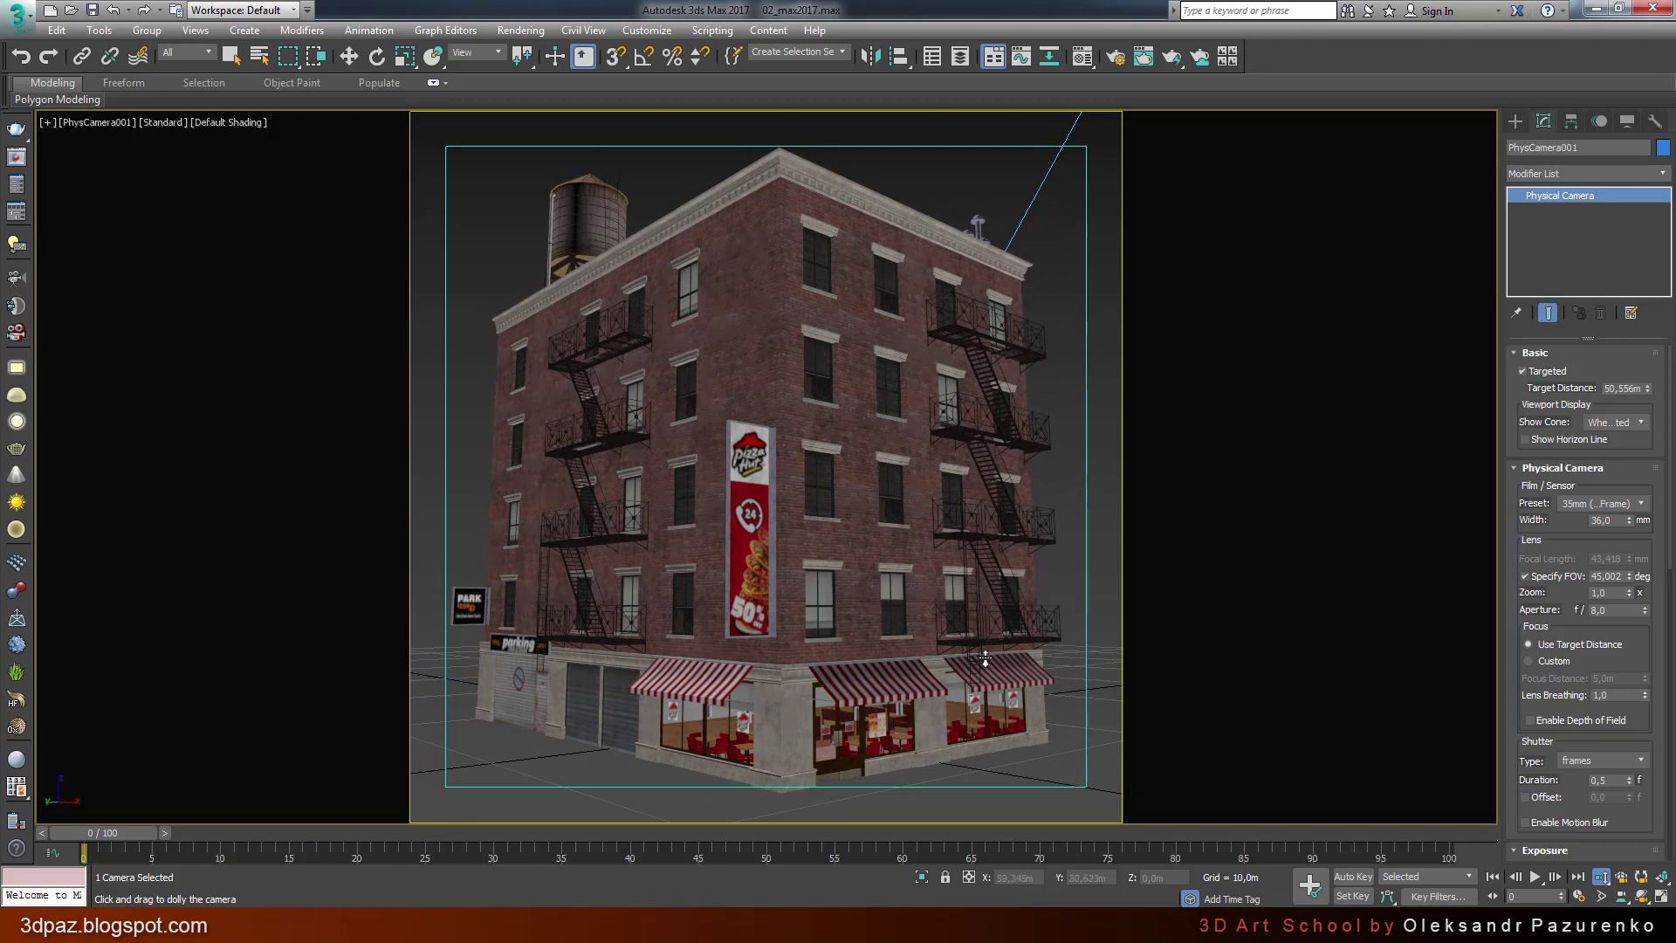
middle_click_drag(957, 662, 956, 653)
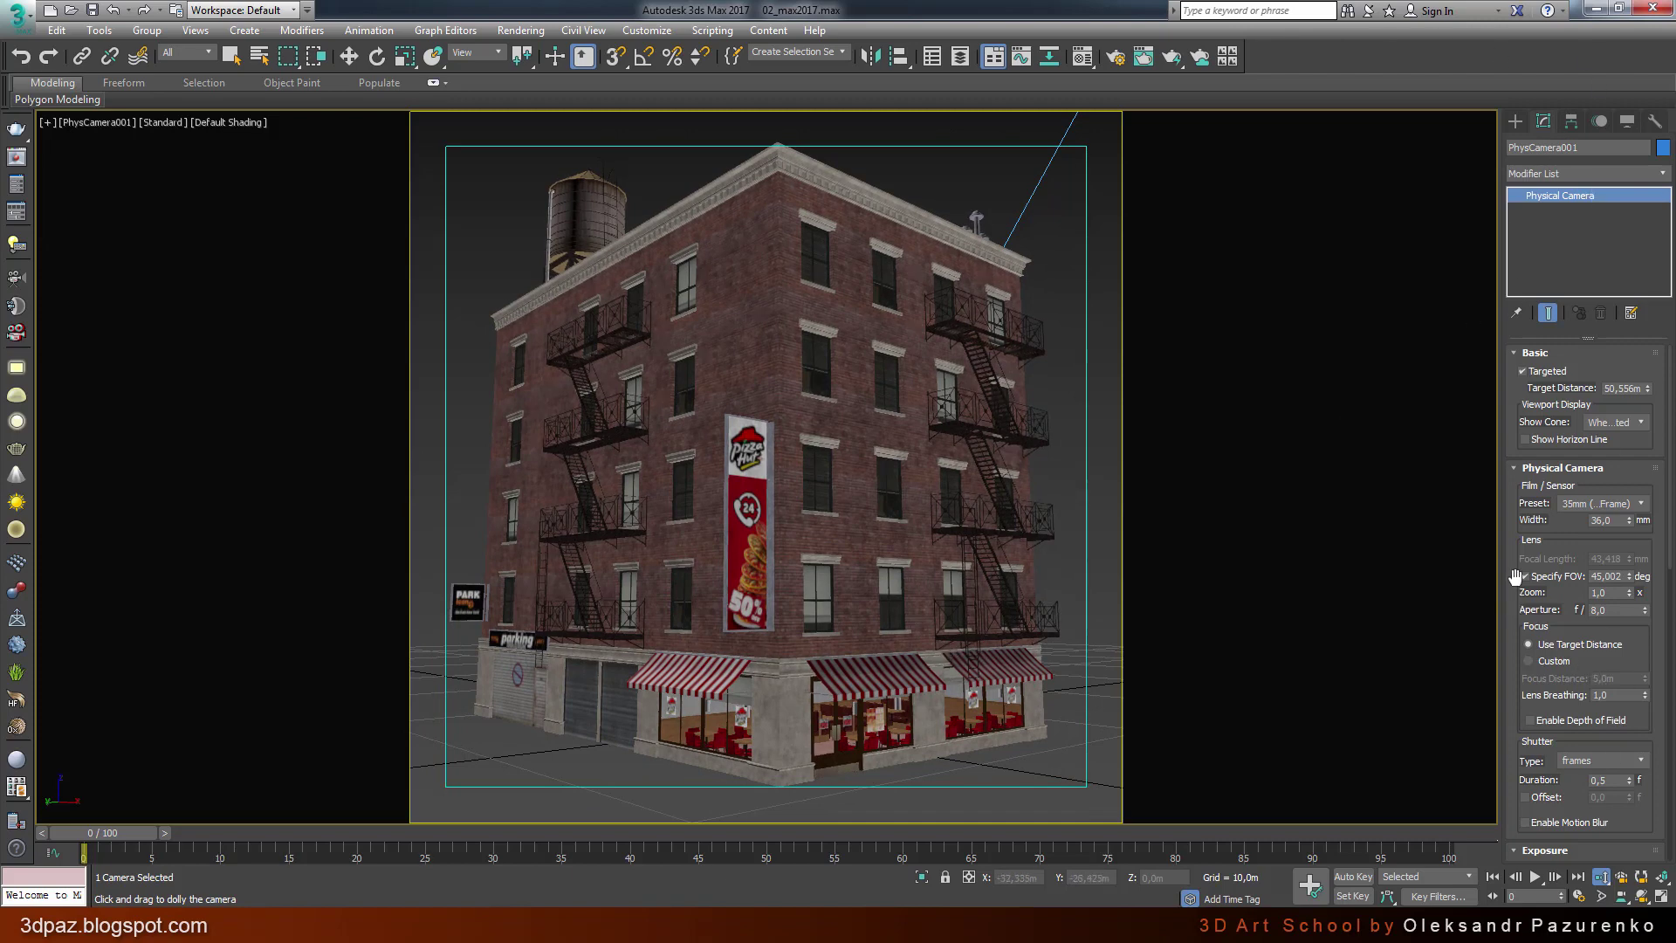
Step: Scroll the Modify panel down toward Perspective Control
left_click_drag(1515, 578, 1514, 378)
scroll(1514, 393, "down", 3)
scroll(1515, 480, "down", 2)
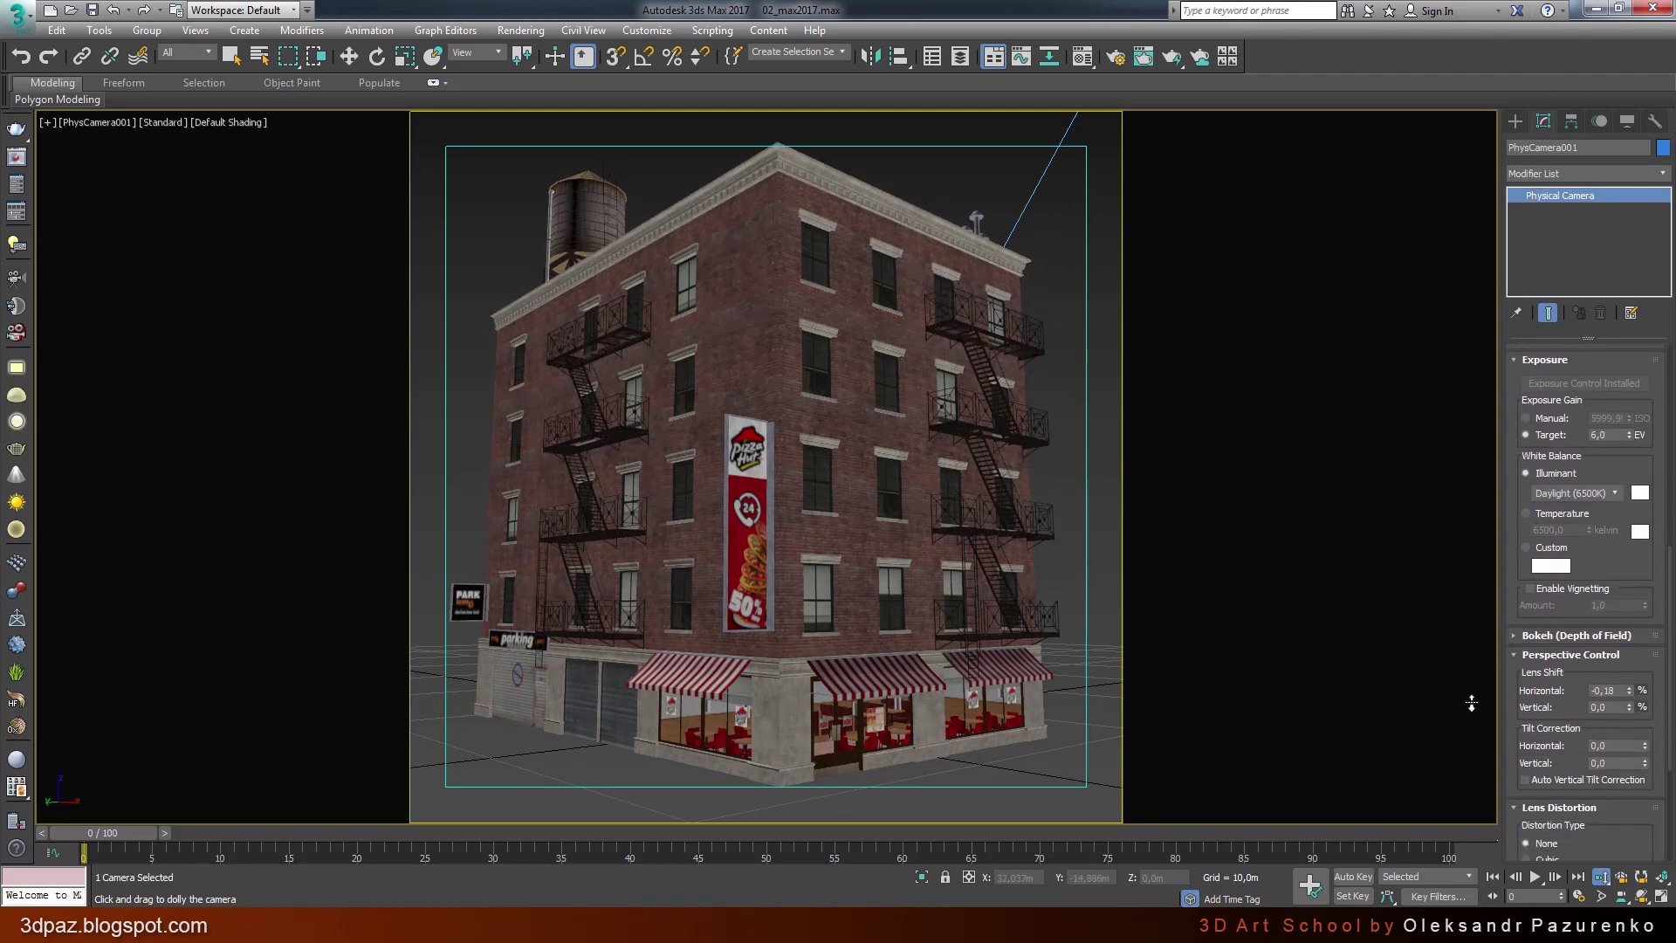
Step: Reset the camera's horizontal lens shift to 0
scroll(1511, 674, "down", 1)
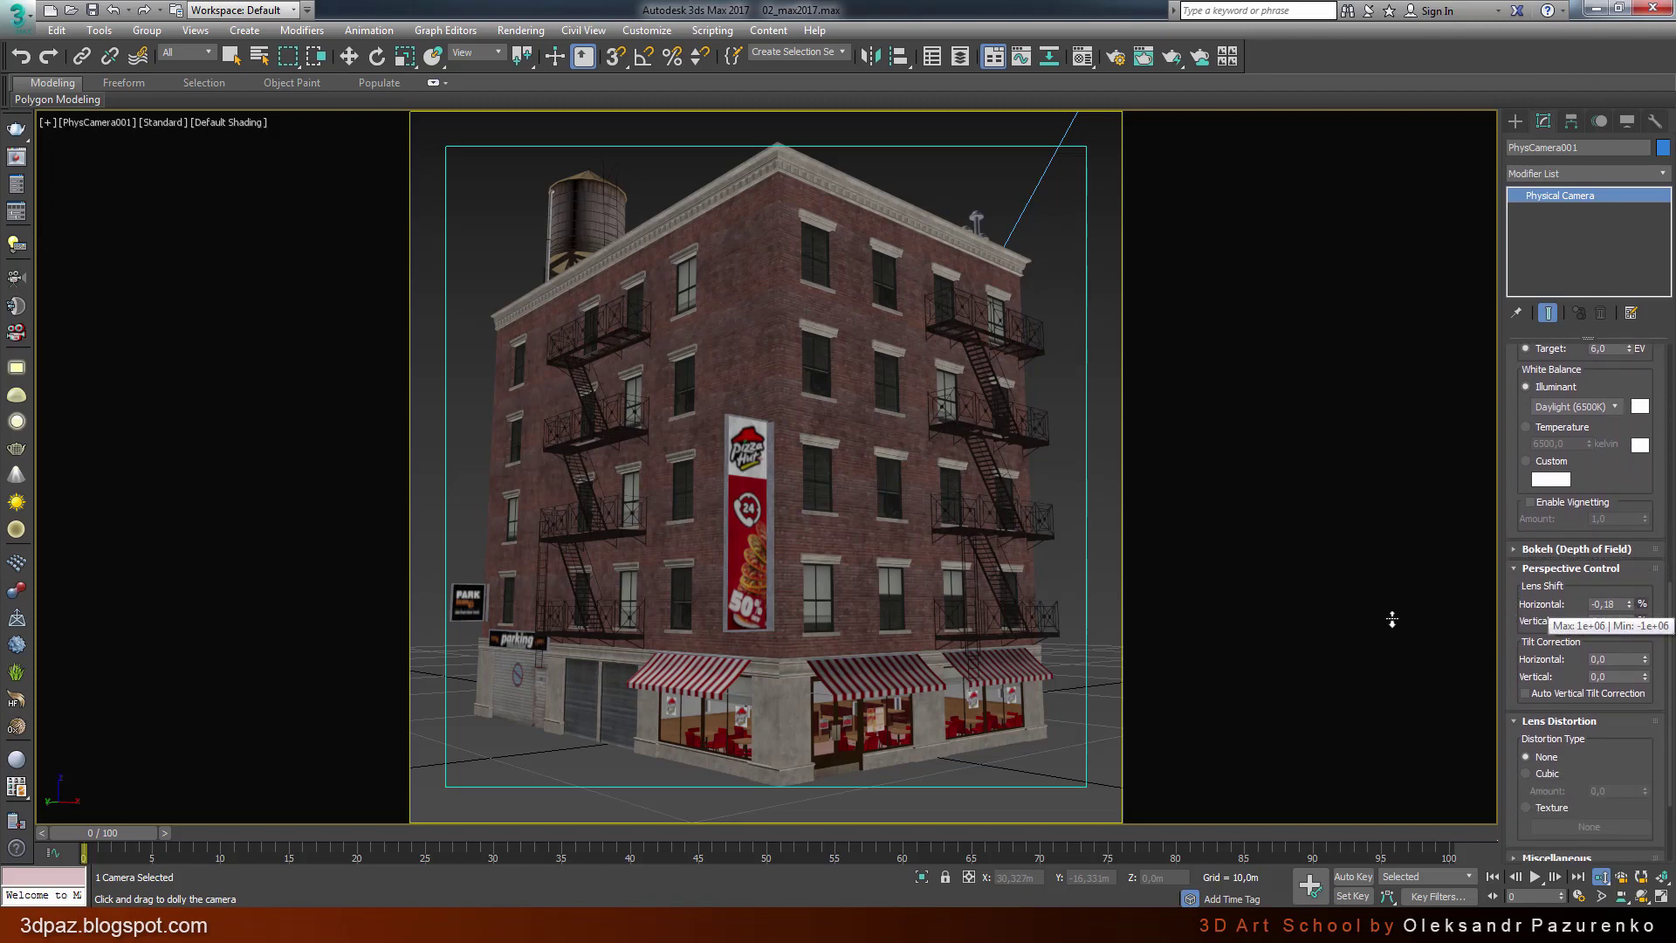
scroll(1560, 608, "down", 1)
right_click(1629, 588)
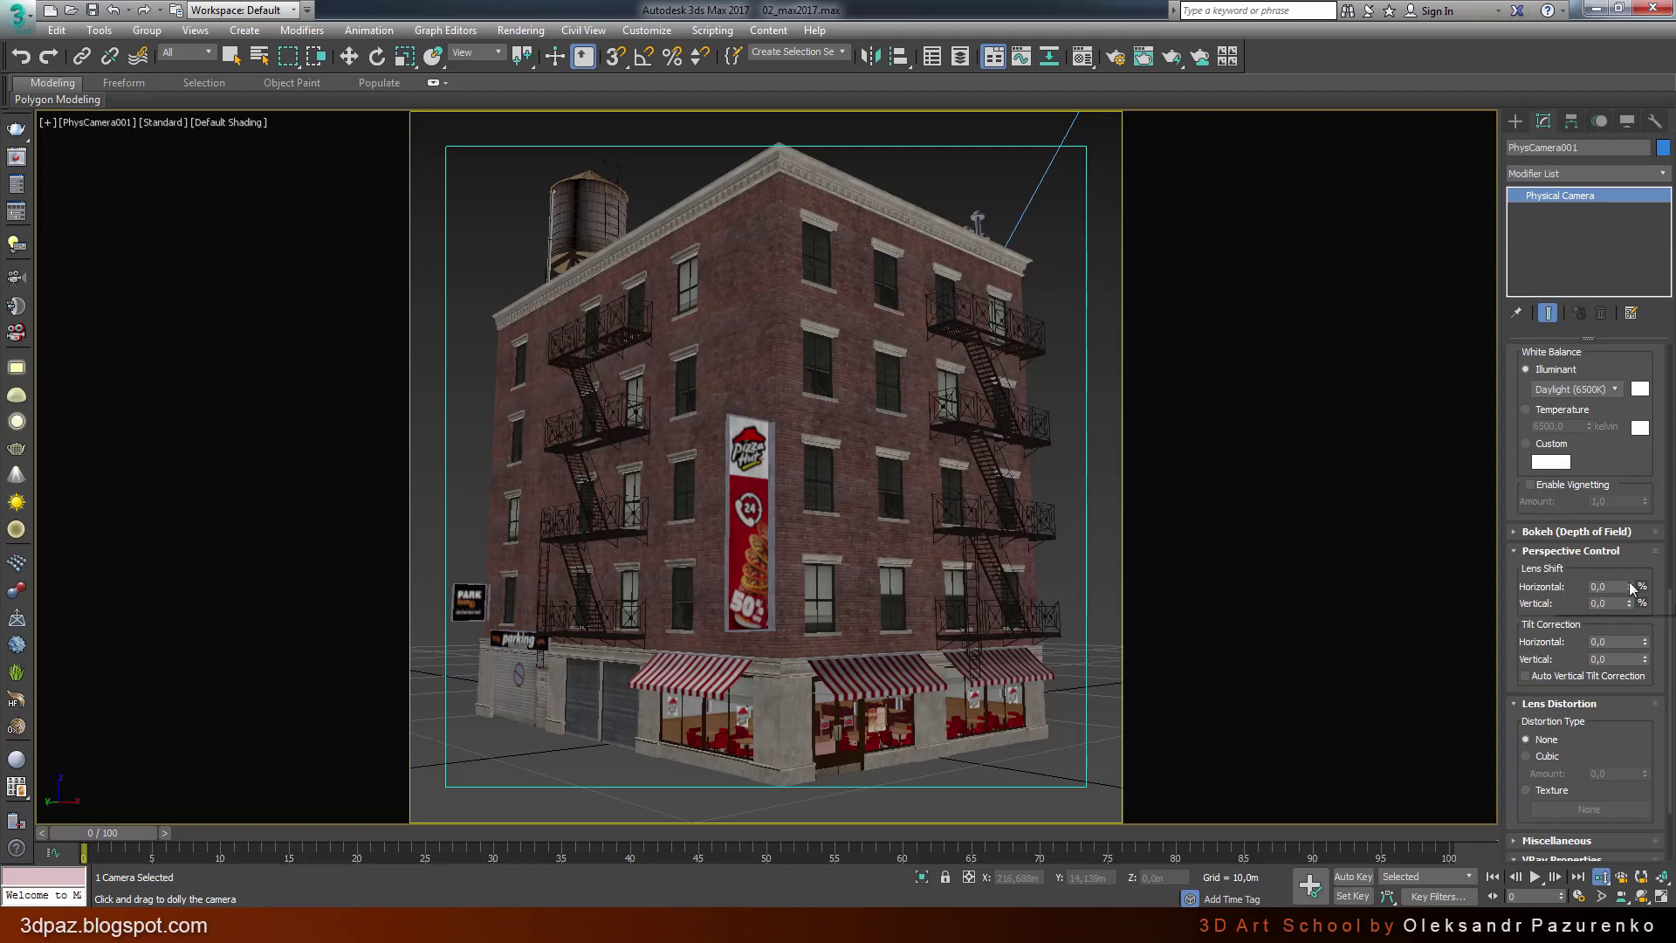
left_click_drag(1629, 587, 1629, 558)
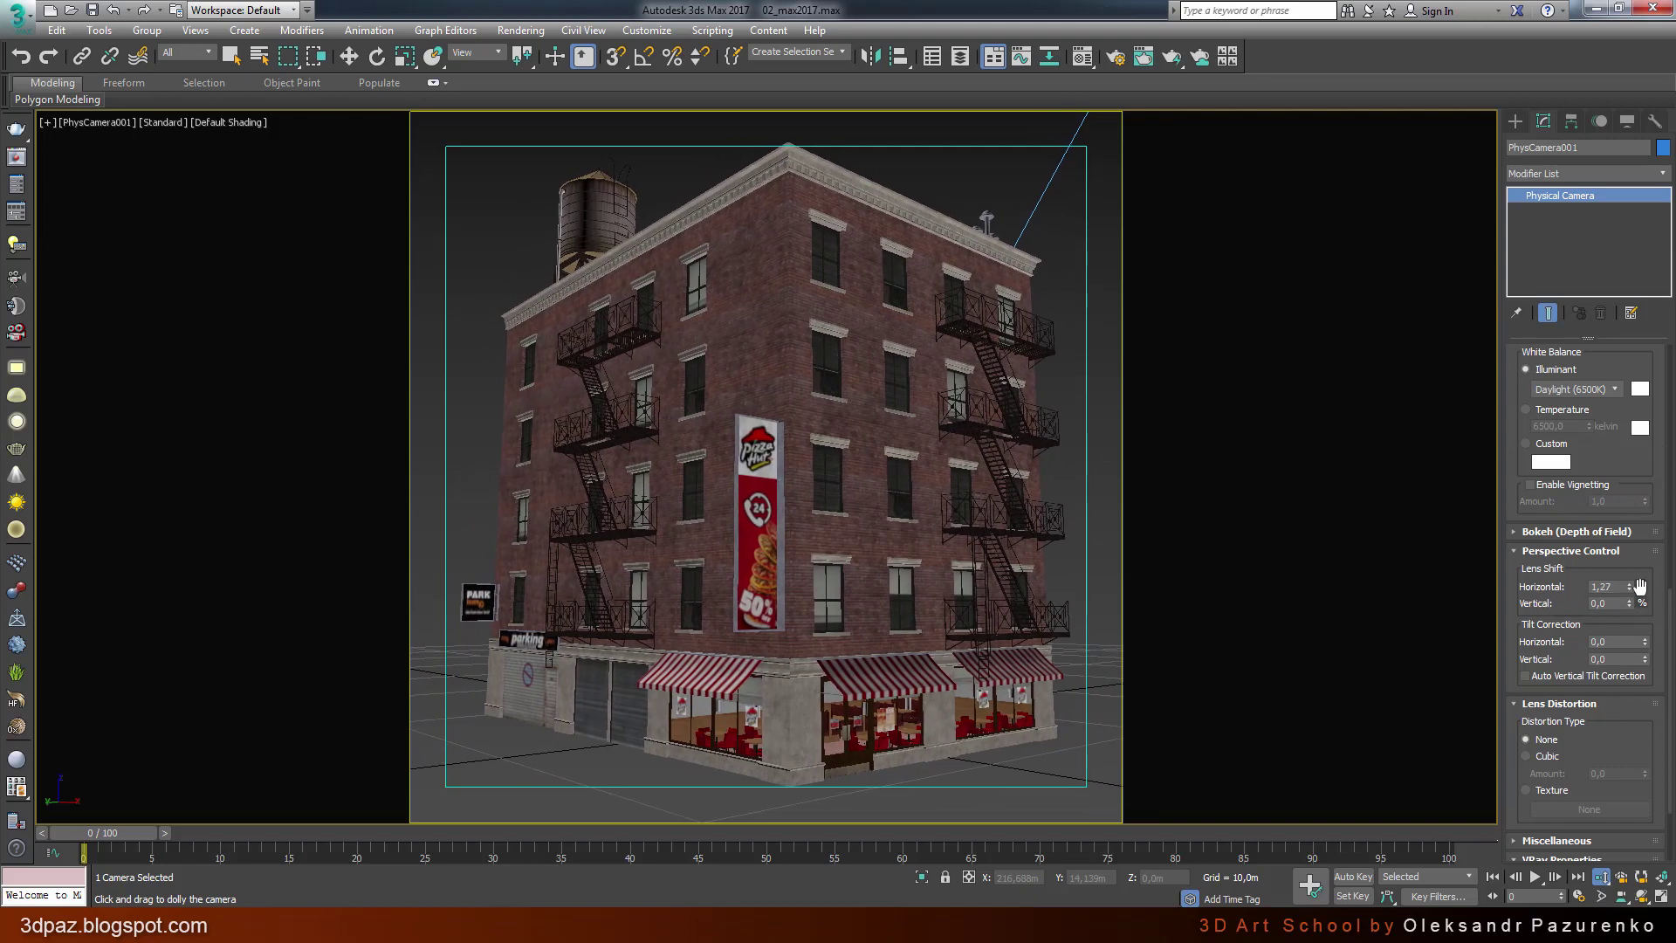
right_click(1629, 587)
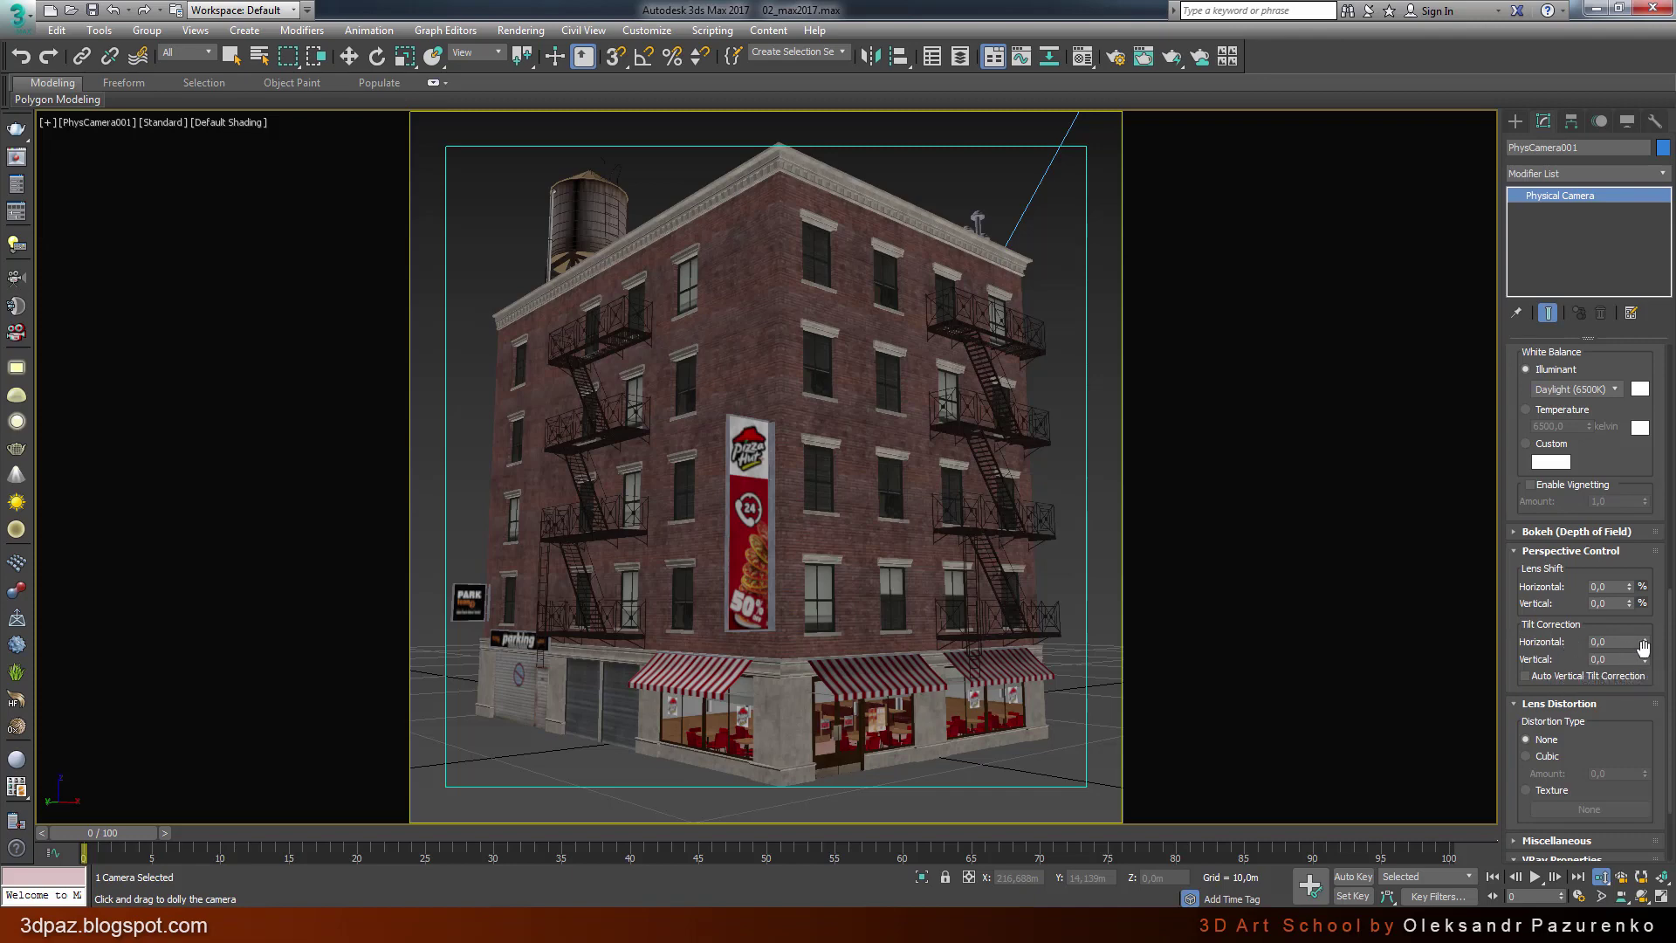
Step: Enable Auto Vertical Tilt Correction and dolly the camera to reframe the building
left_click(1538, 678)
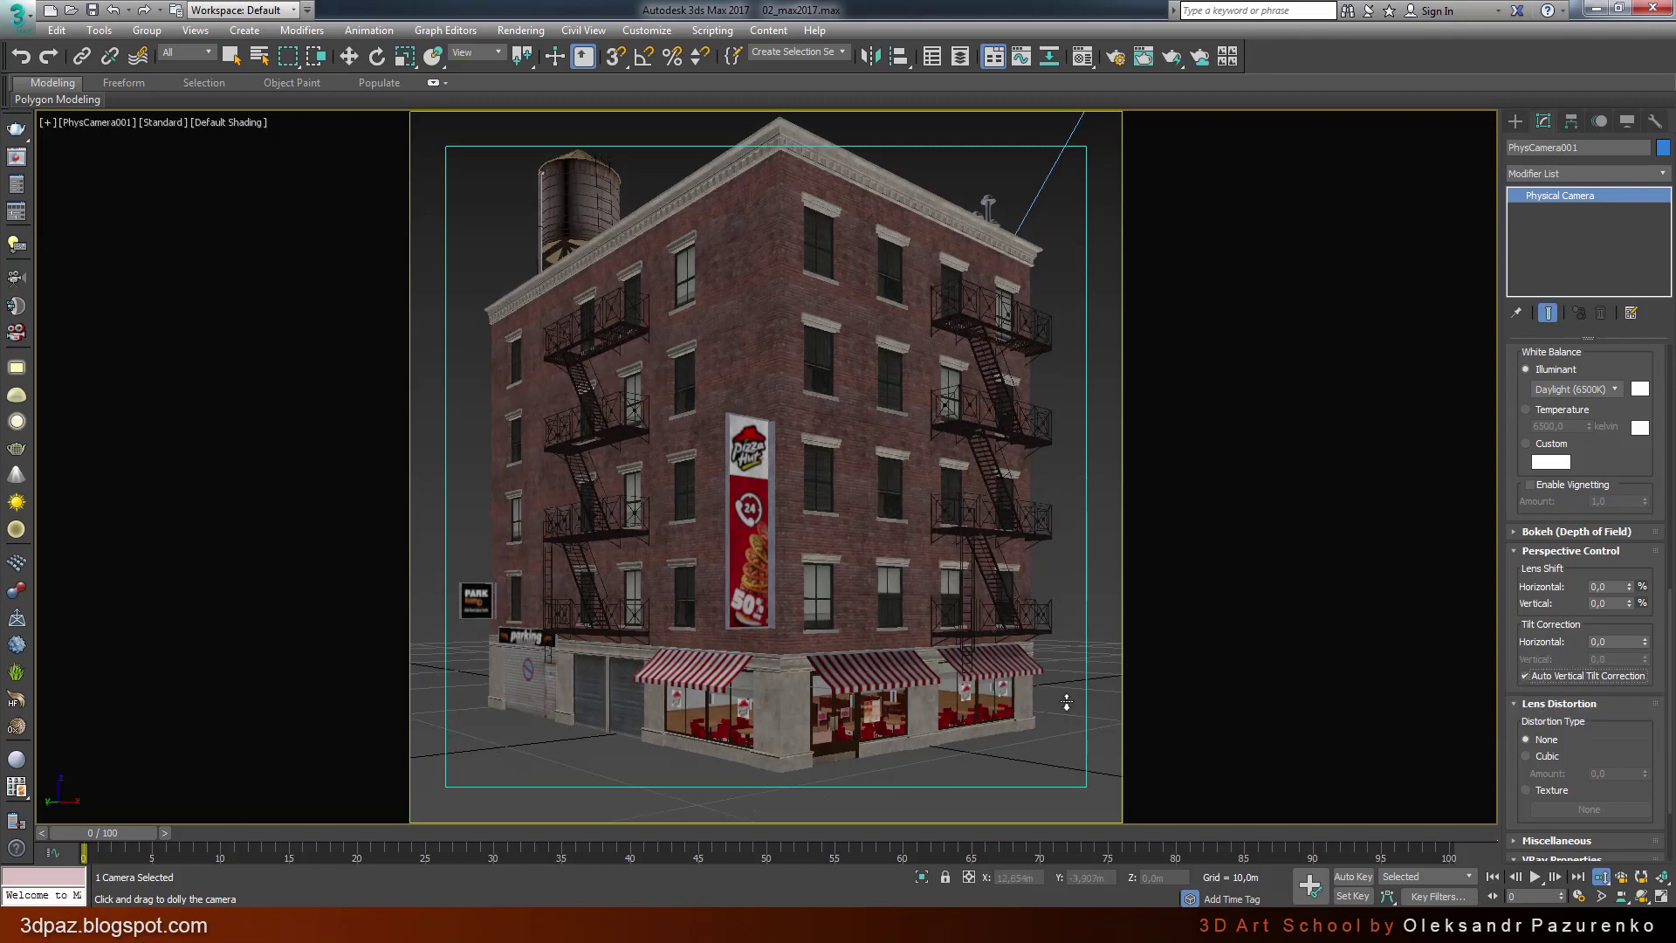
left_click_drag(1050, 694, 1007, 622)
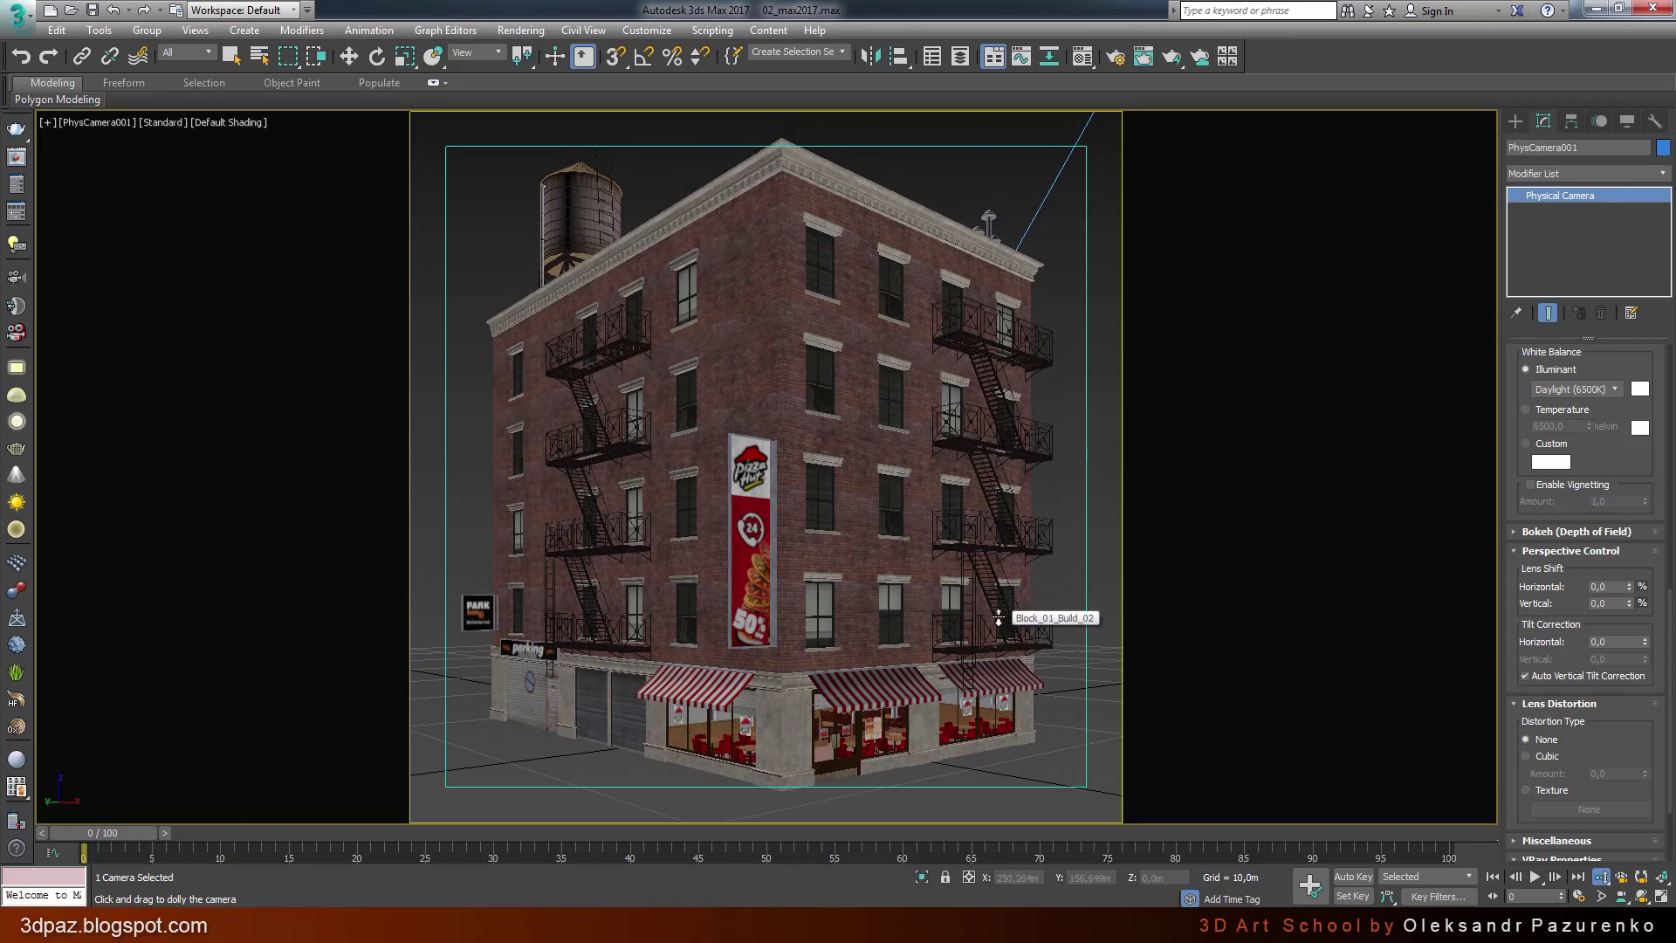
left_click_drag(998, 617, 996, 609)
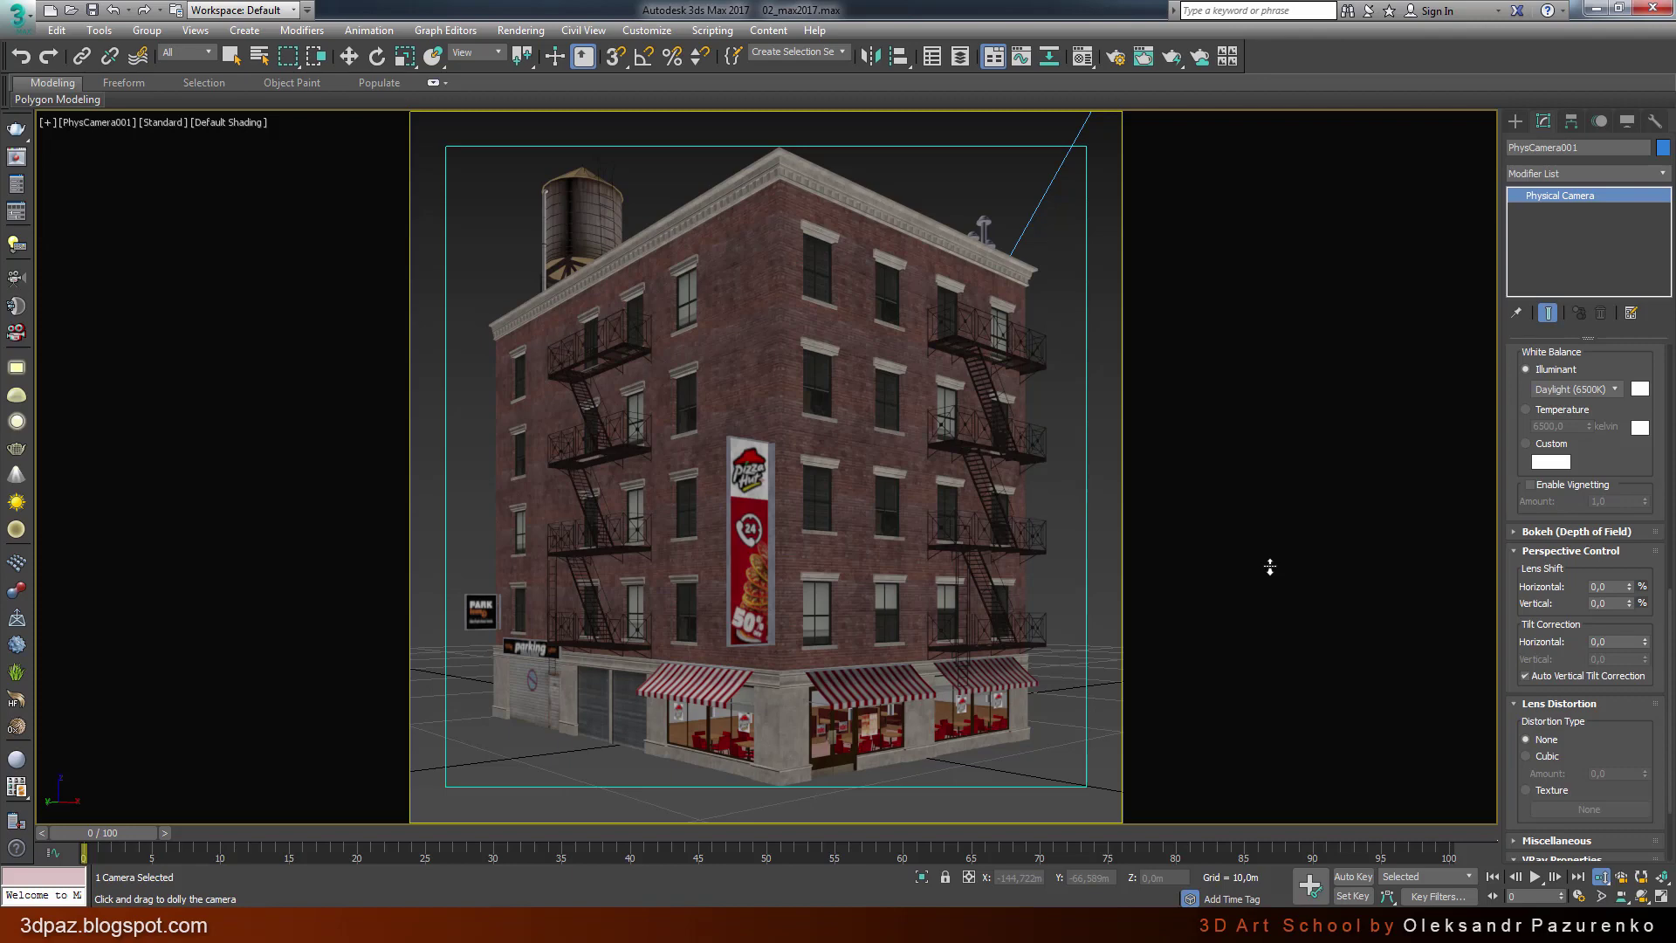
Step: Switch the exposure control to VRay Exposure Control in Environment and Effects
key("8")
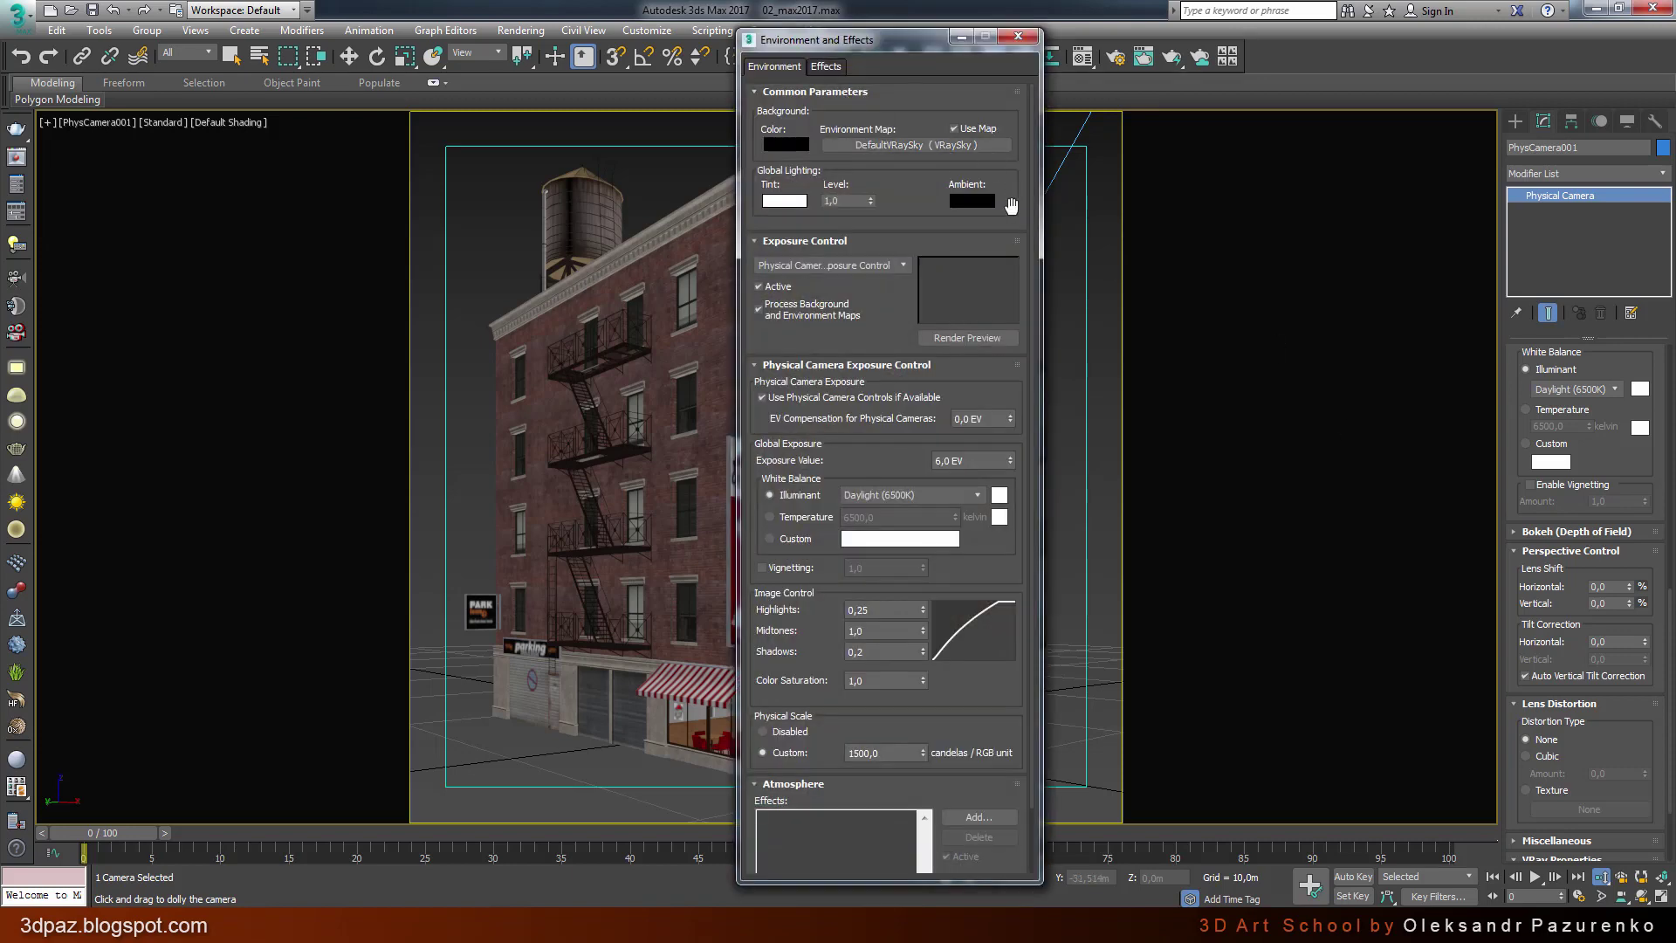
left_click_drag(891, 39, 781, 40)
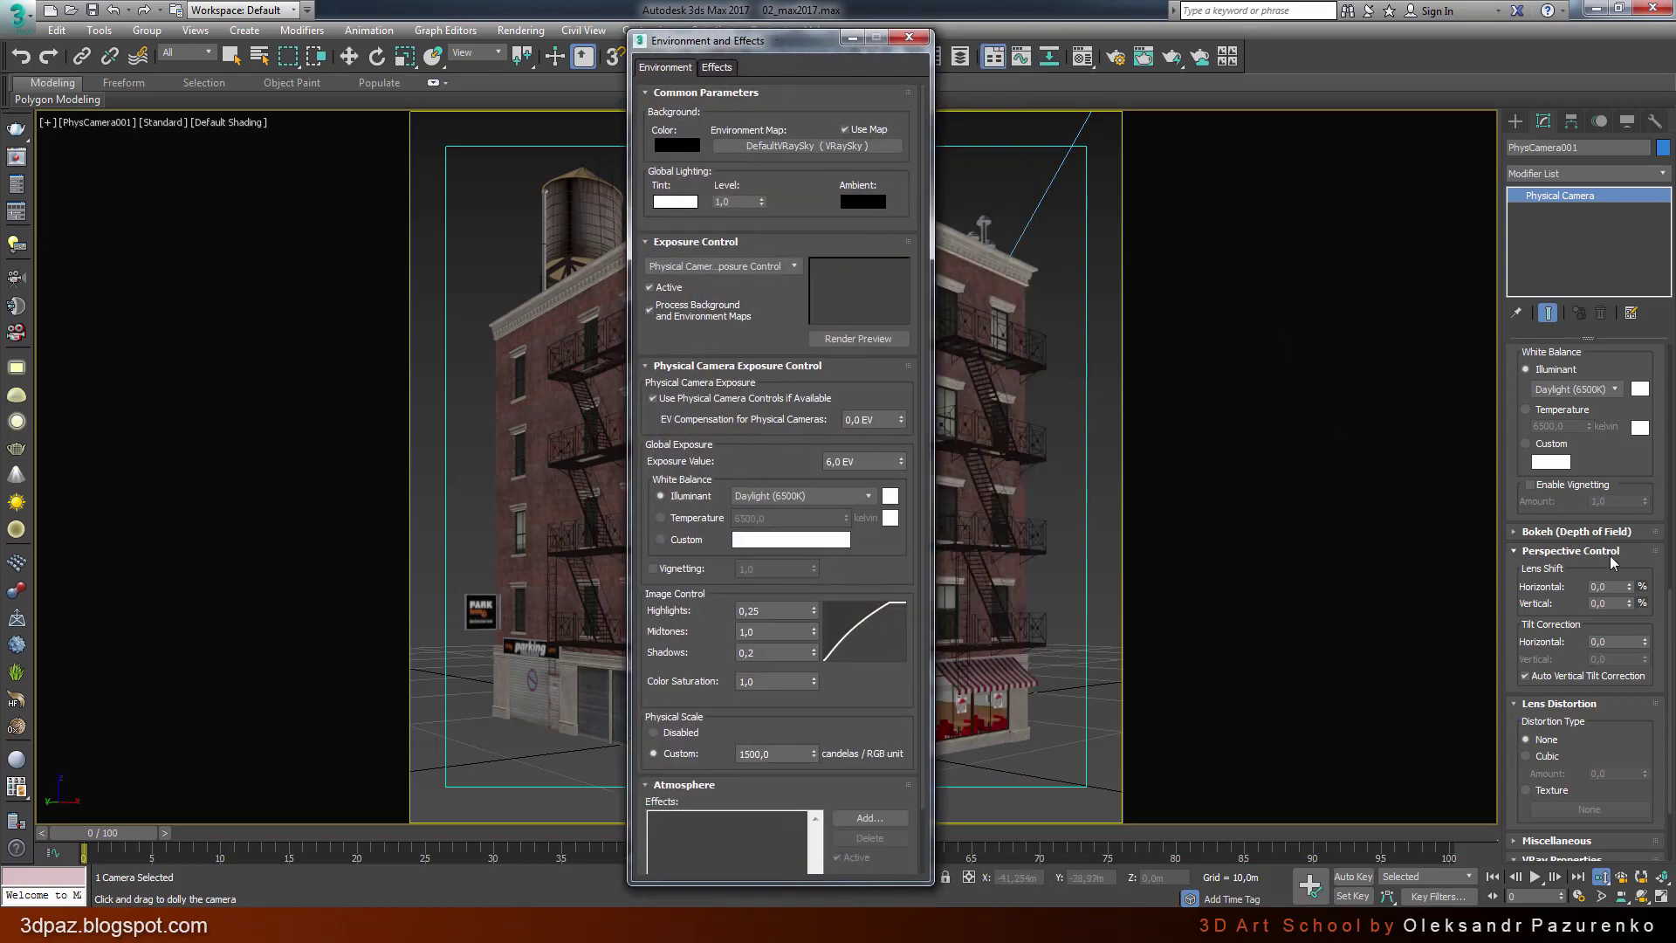
left_click_drag(1508, 389, 1507, 780)
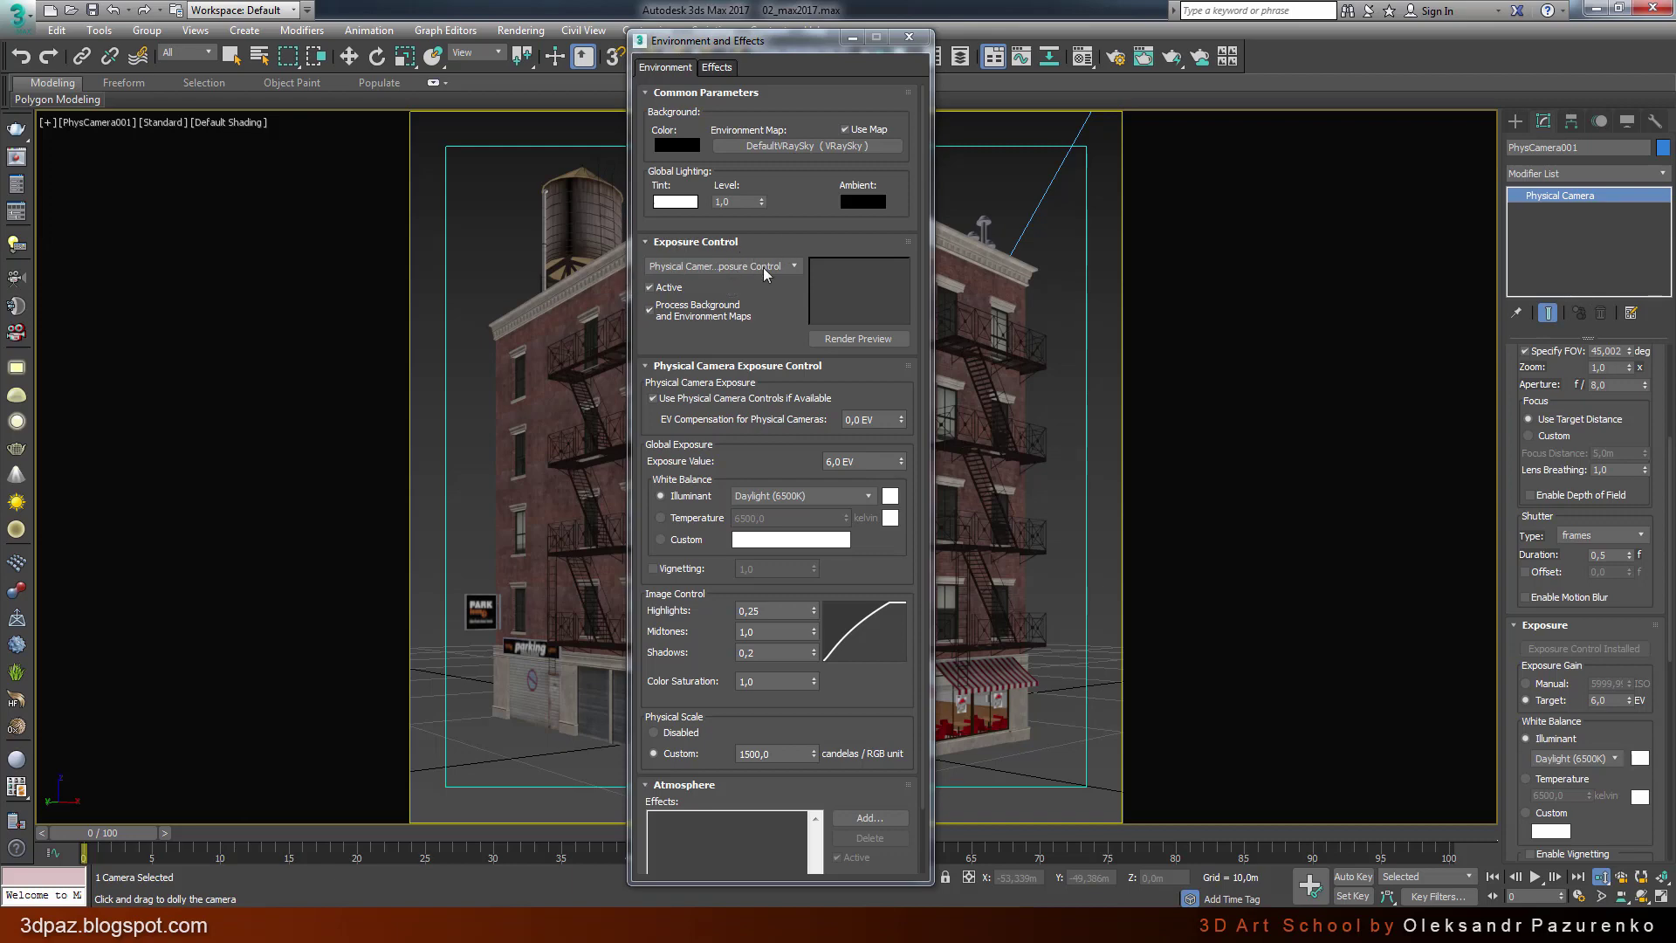
left_click(763, 267)
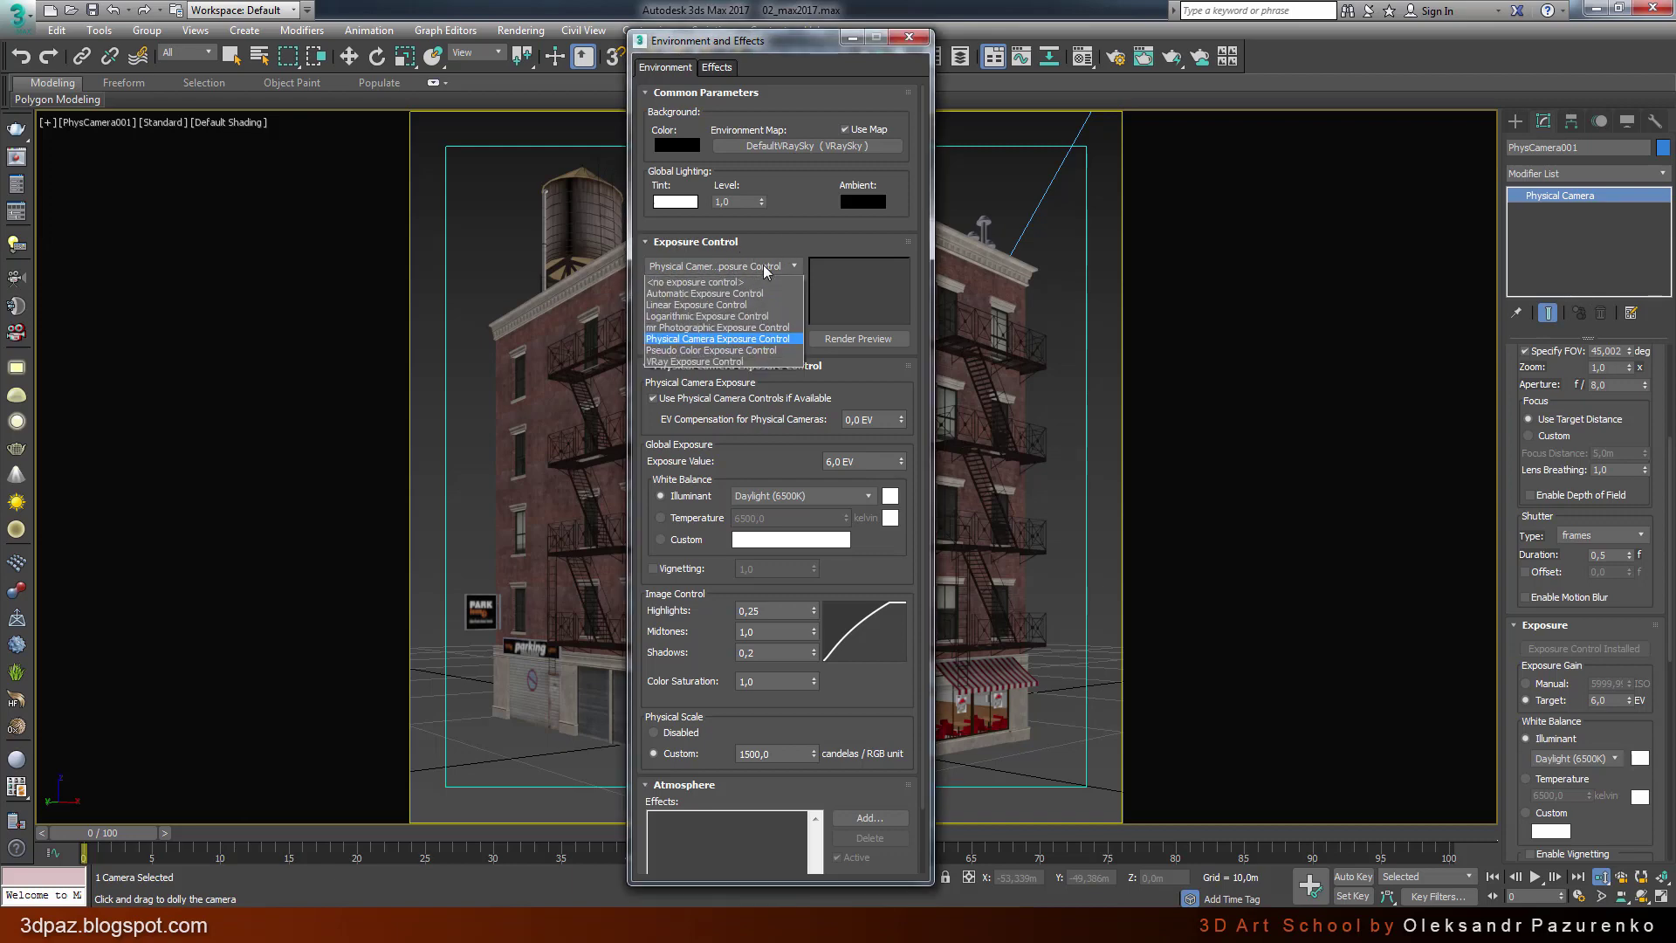
left_click(742, 361)
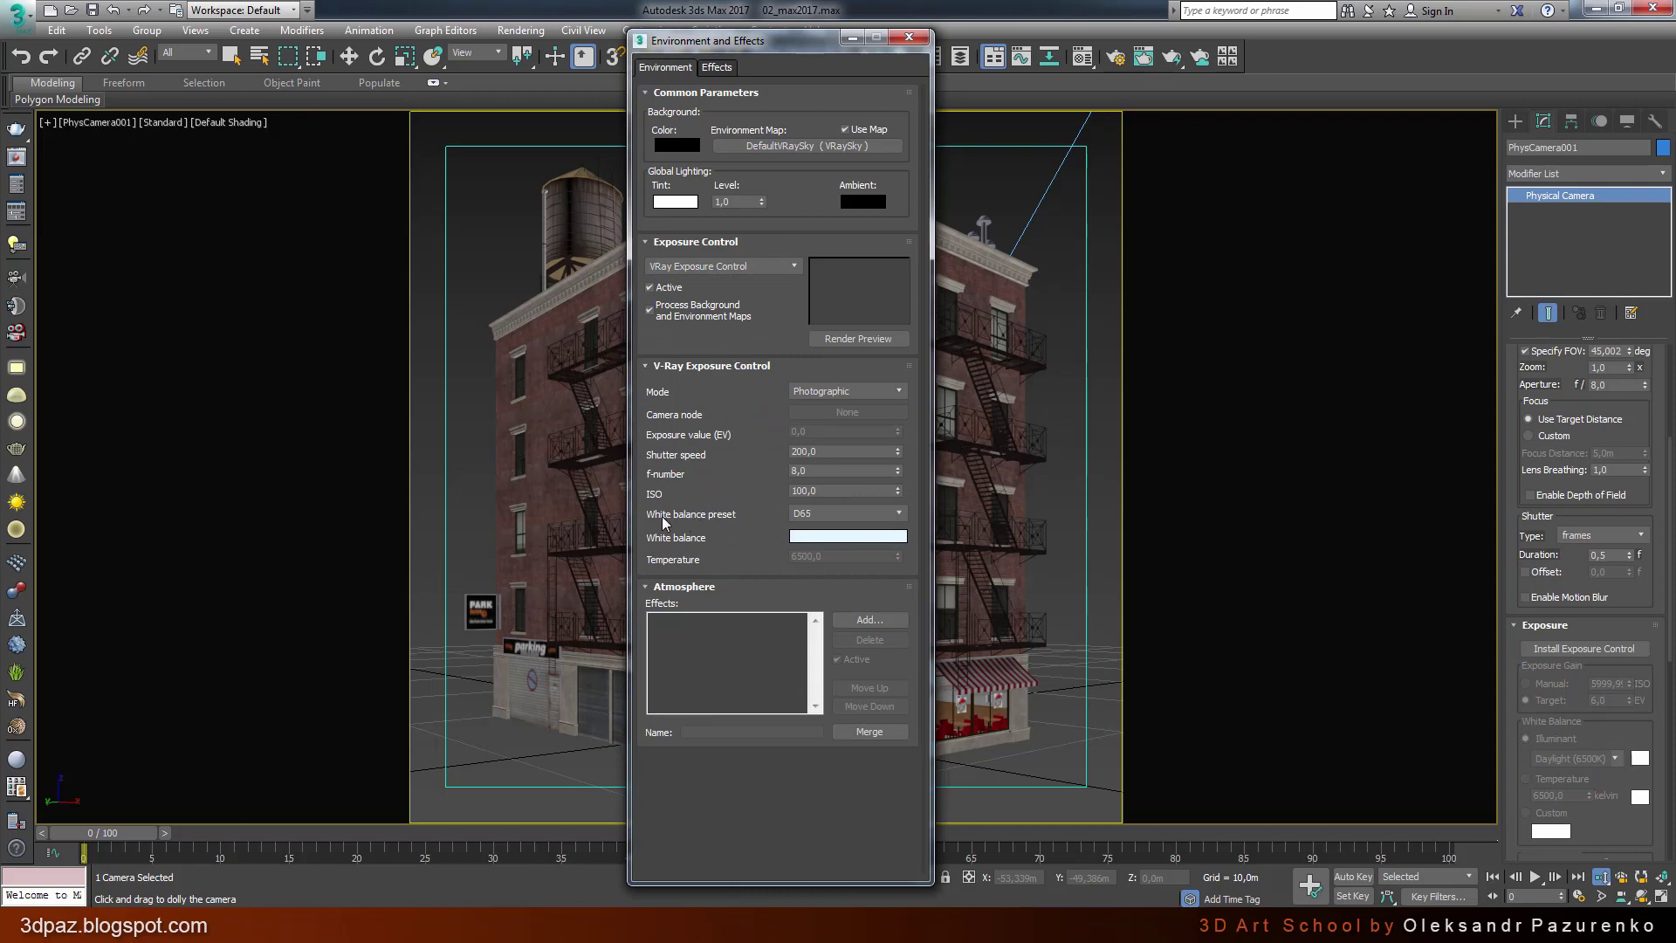
Step: Set the white balance preset to Neutral and review ISO 100 and shutter 200
left_click(822, 517)
left_click(845, 516)
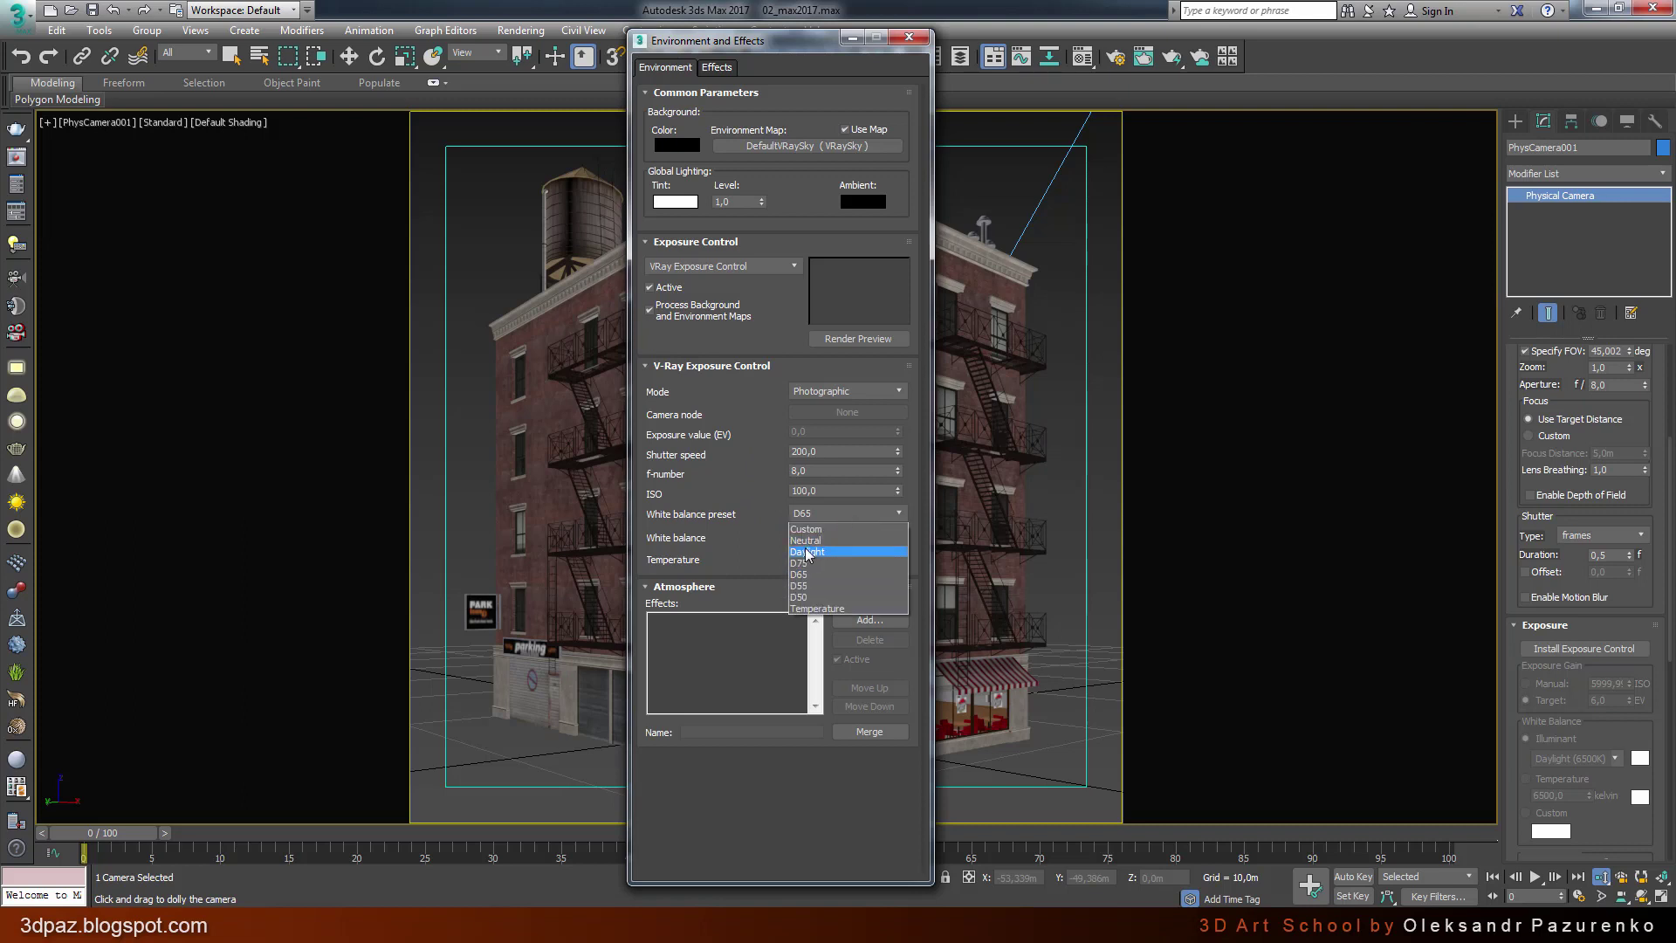
left_click(816, 567)
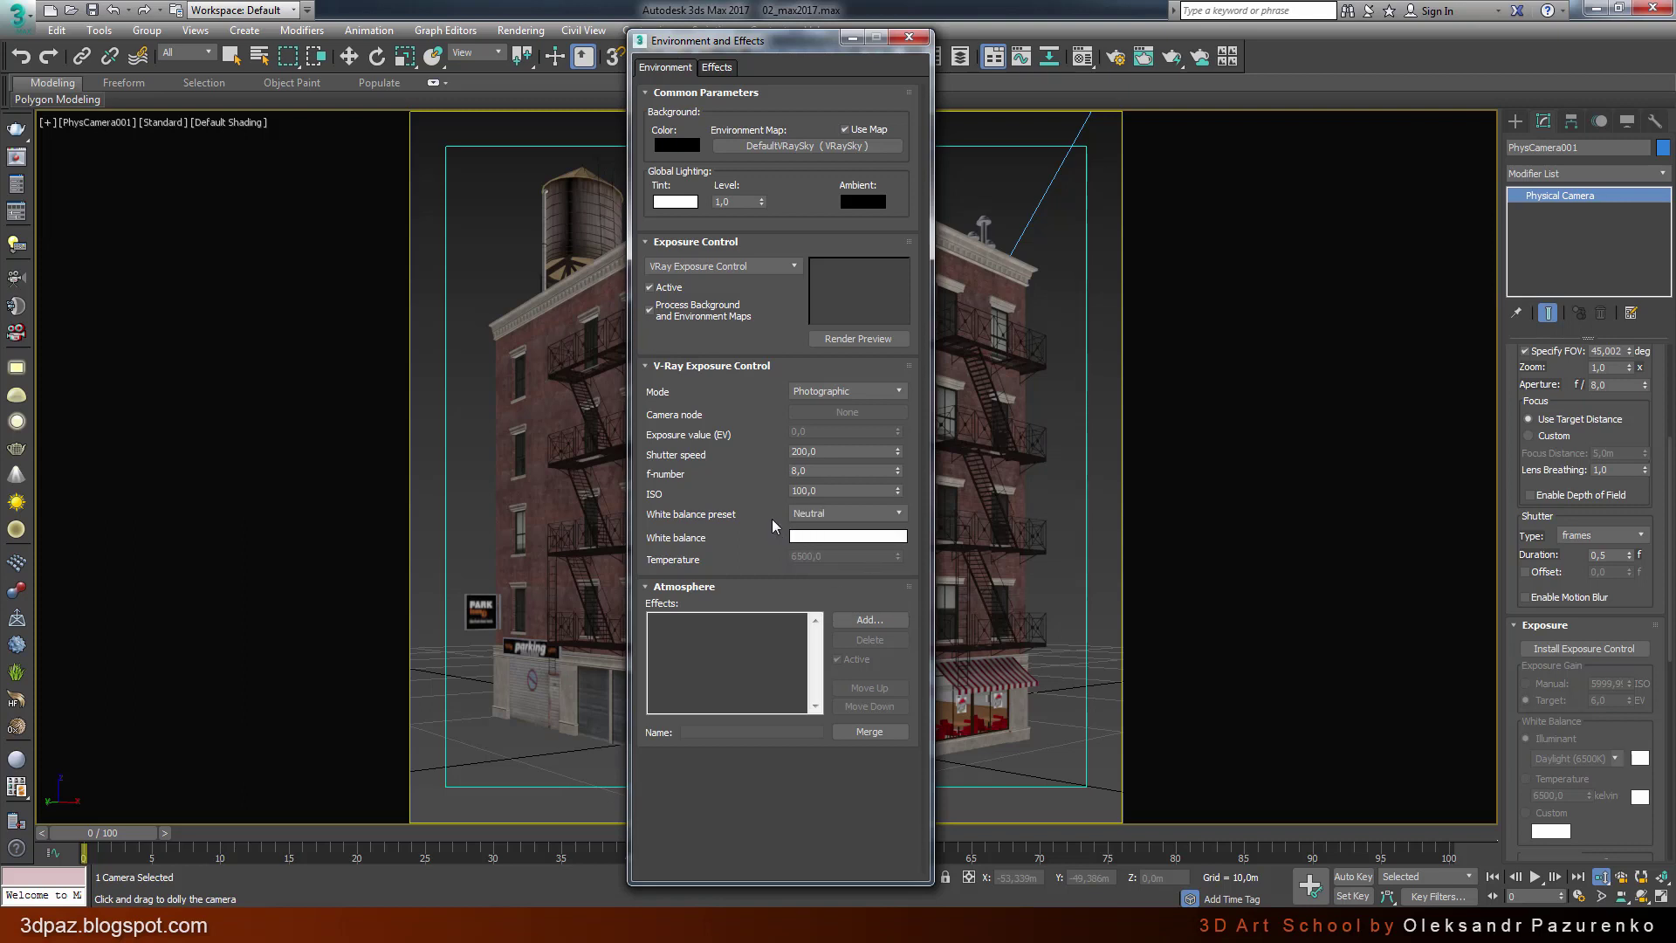
left_click_drag(833, 491, 772, 491)
left_click(829, 489)
double_click(830, 489)
double_click(834, 451)
key("Tab")
left_click(911, 38)
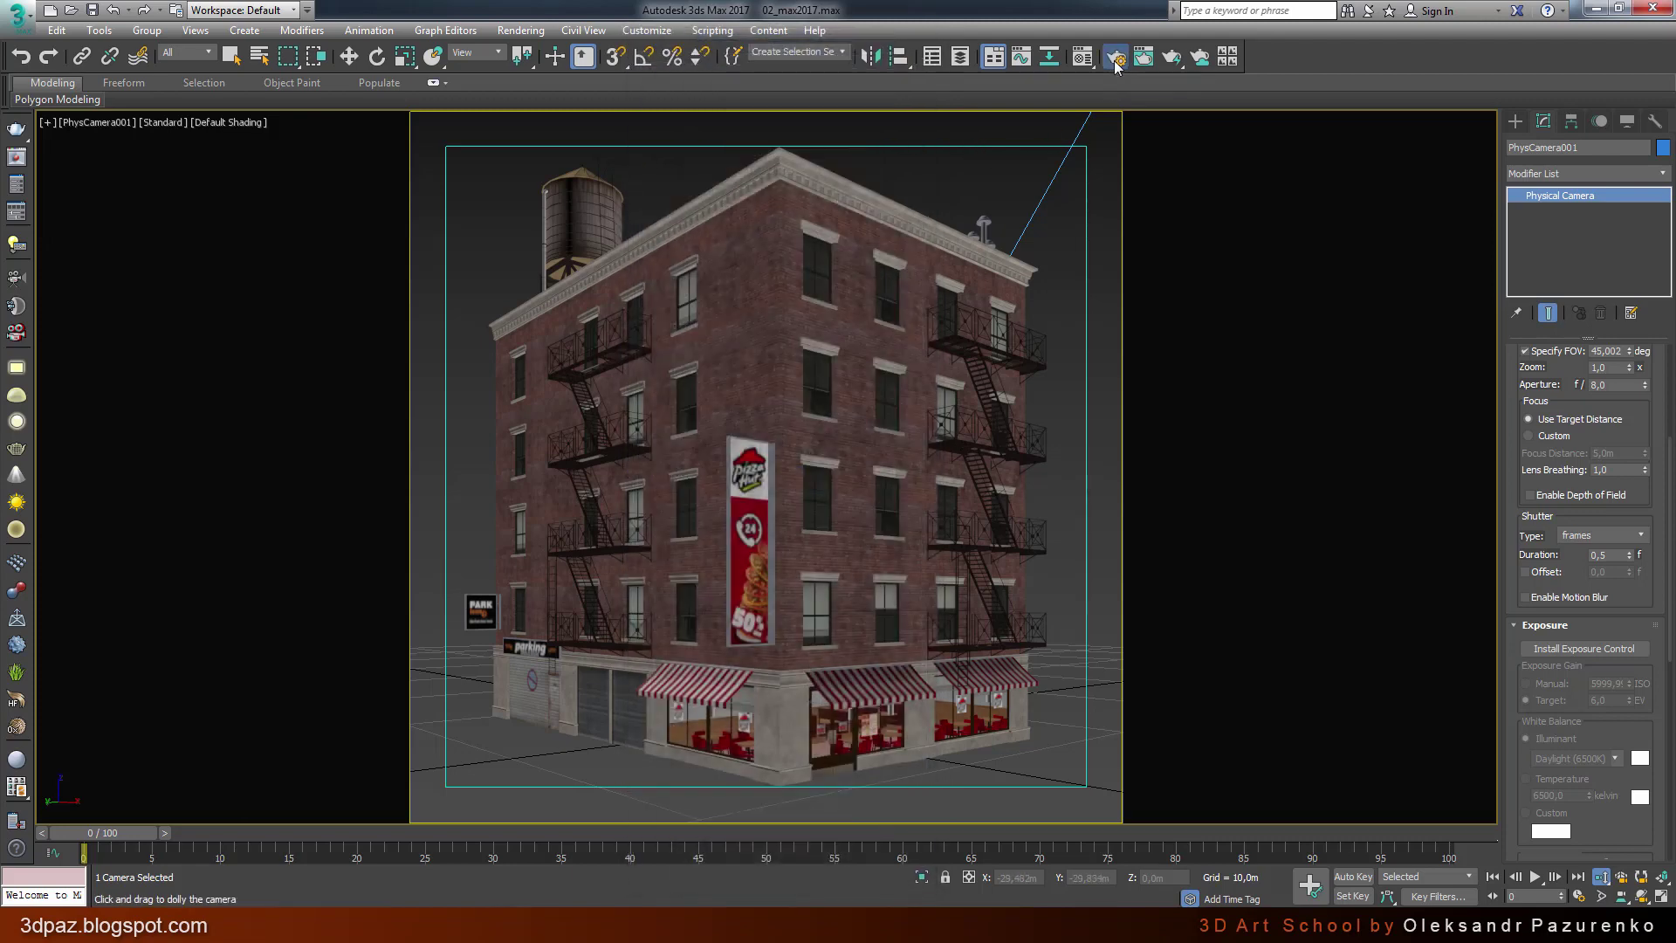
Step: In the V-Ray GI settings, set the primary engine to Irradiance map and keep Light cache as secondary
left_click(1113, 60)
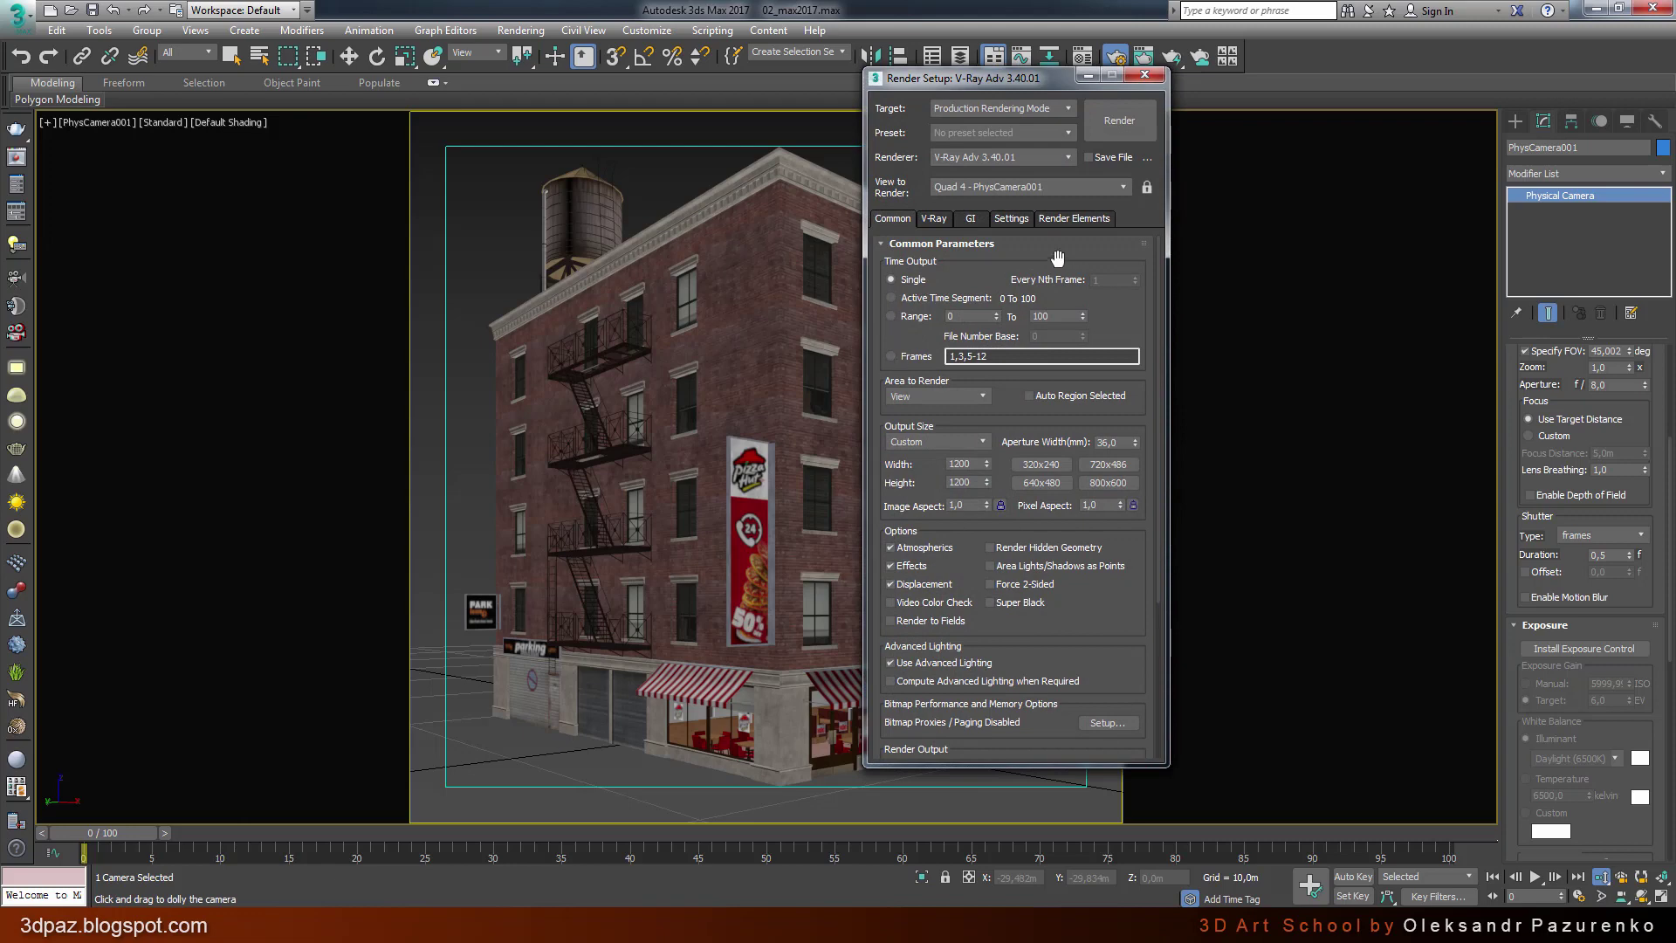
left_click(969, 222)
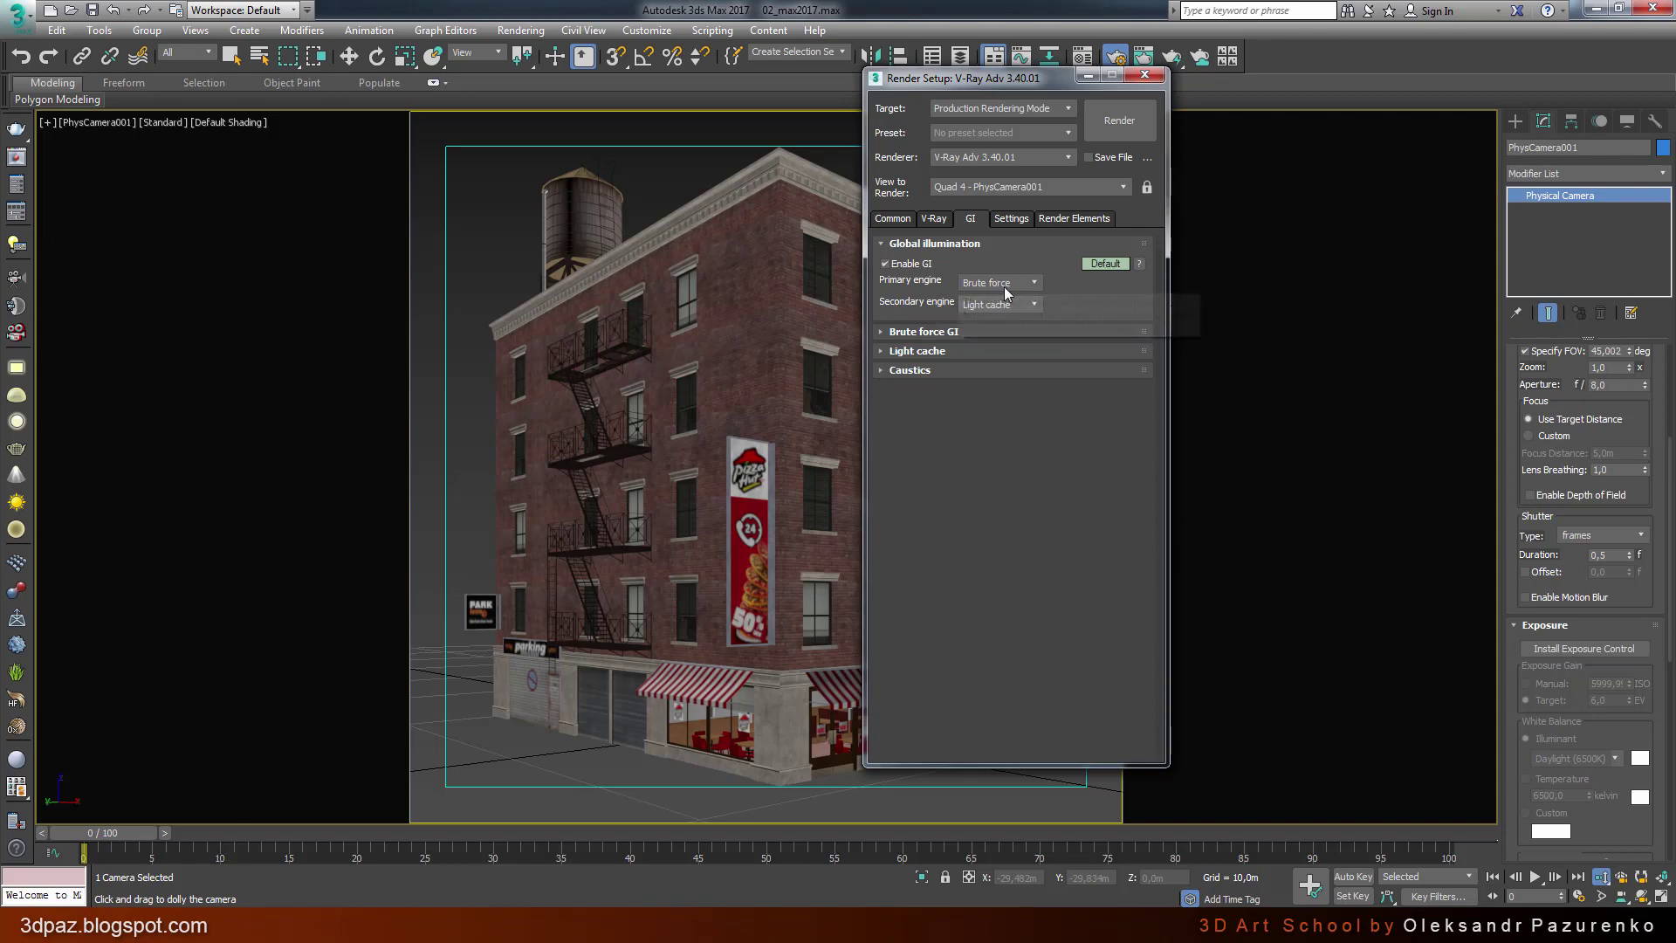
left_click(1018, 282)
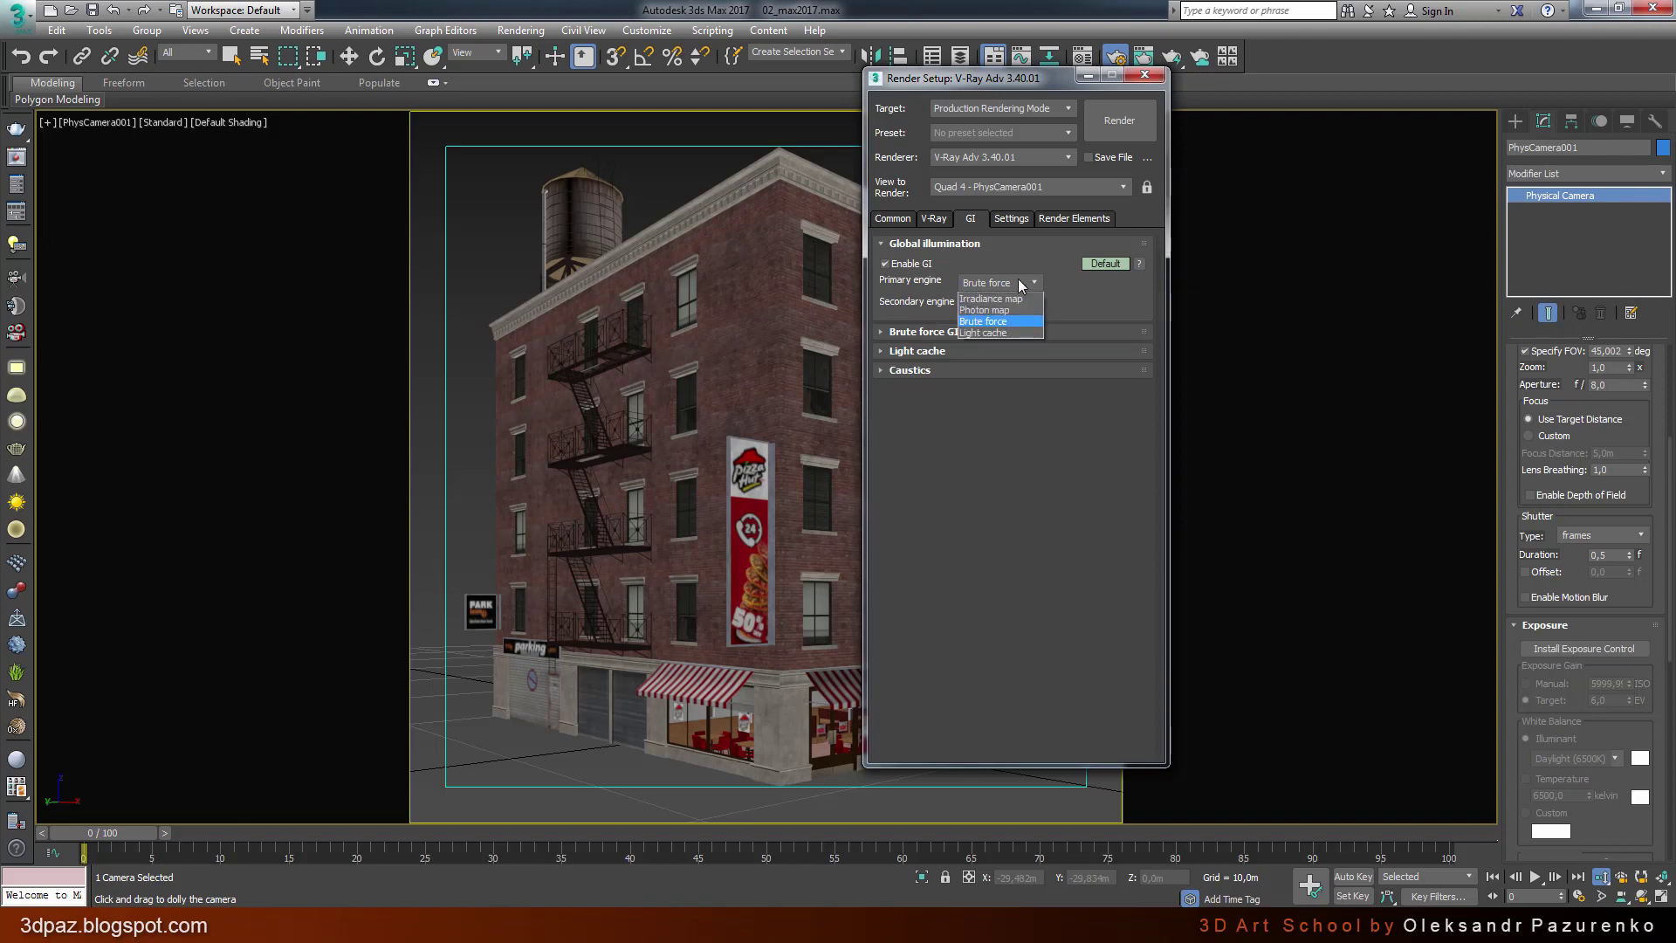
left_click(1012, 298)
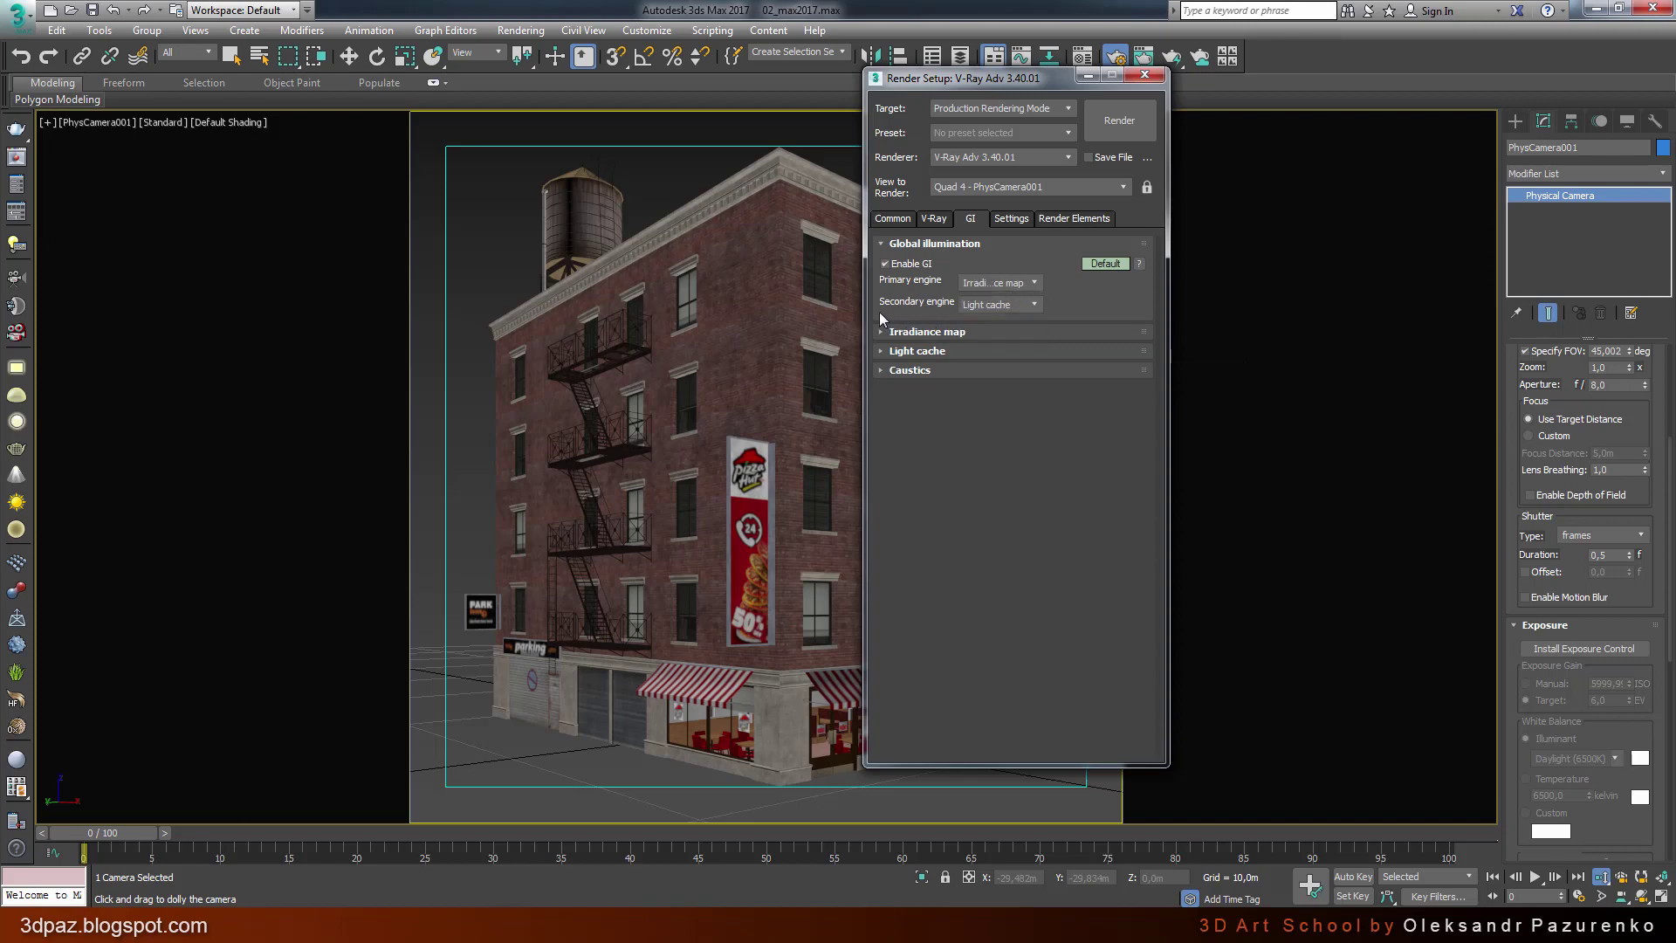
left_click(1004, 304)
left_click(1032, 354)
Step: Show the GI settings at Expert level and set the Irradiance map preset to Medium
right_click(1098, 263)
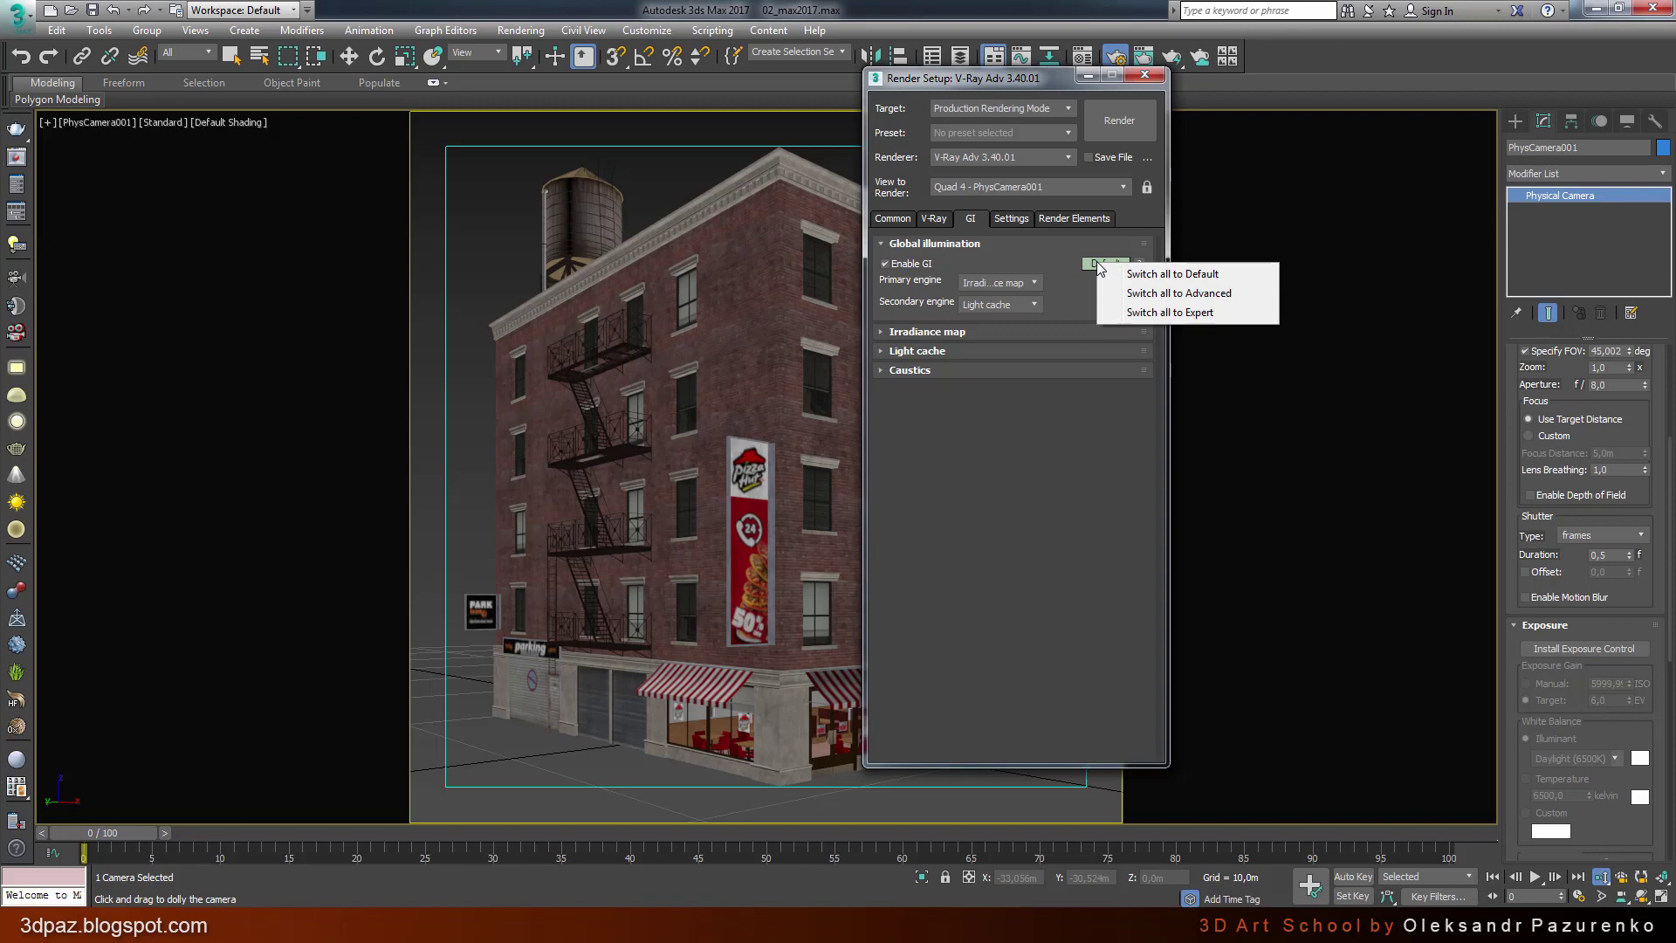
left_click(1199, 315)
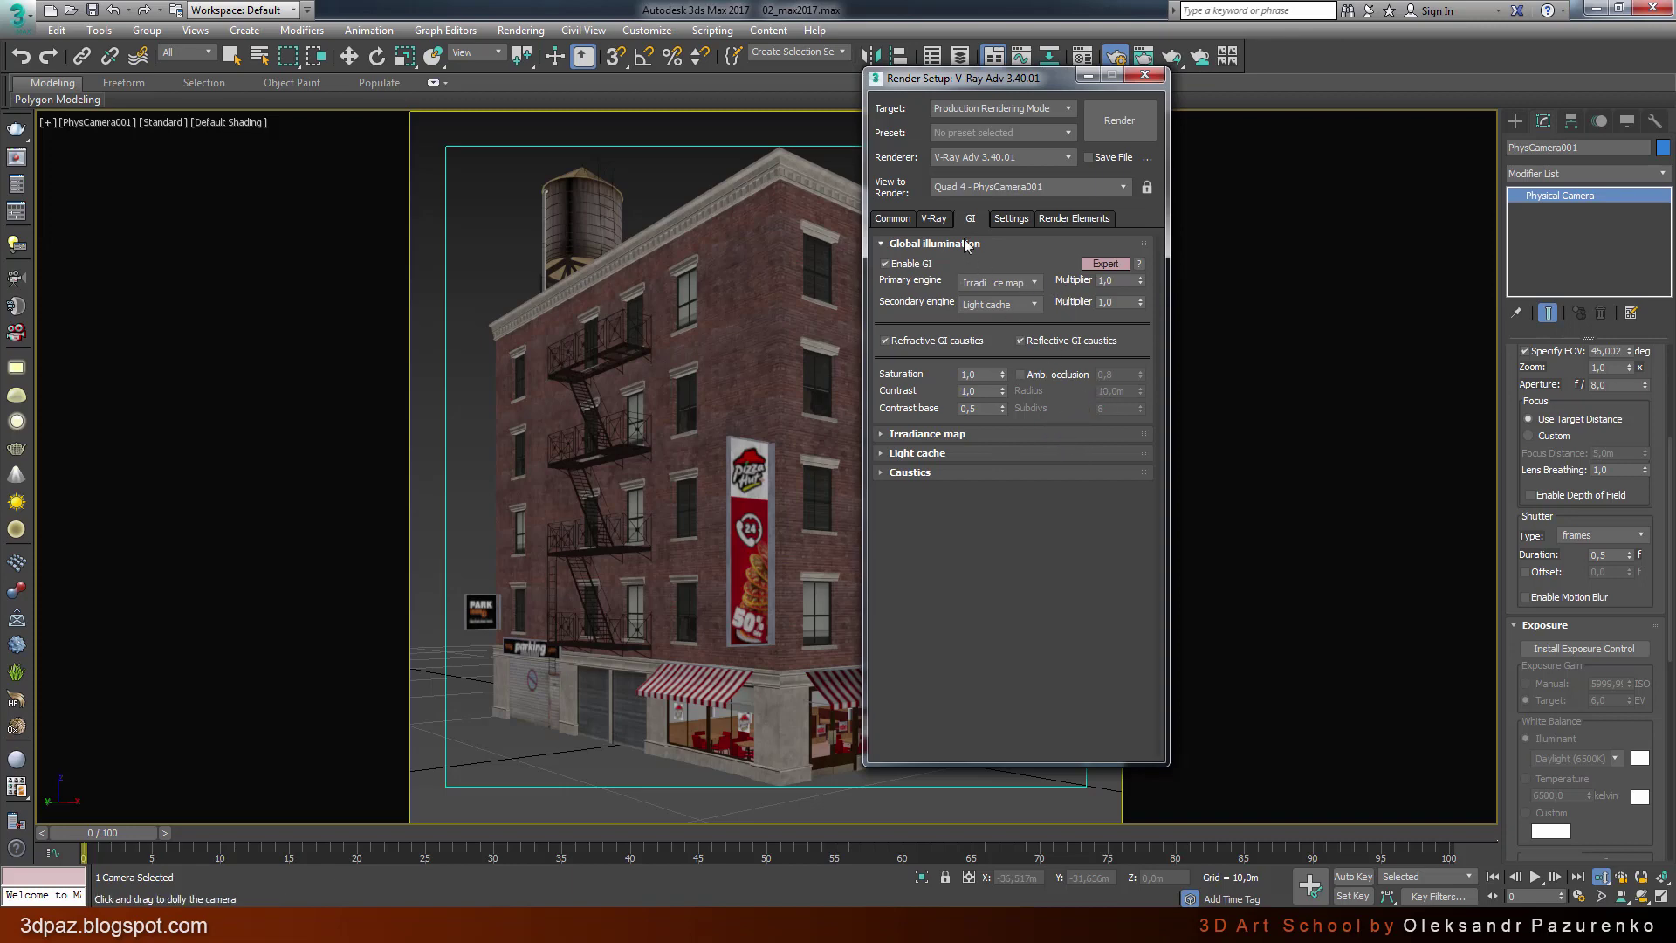
left_click(924, 437)
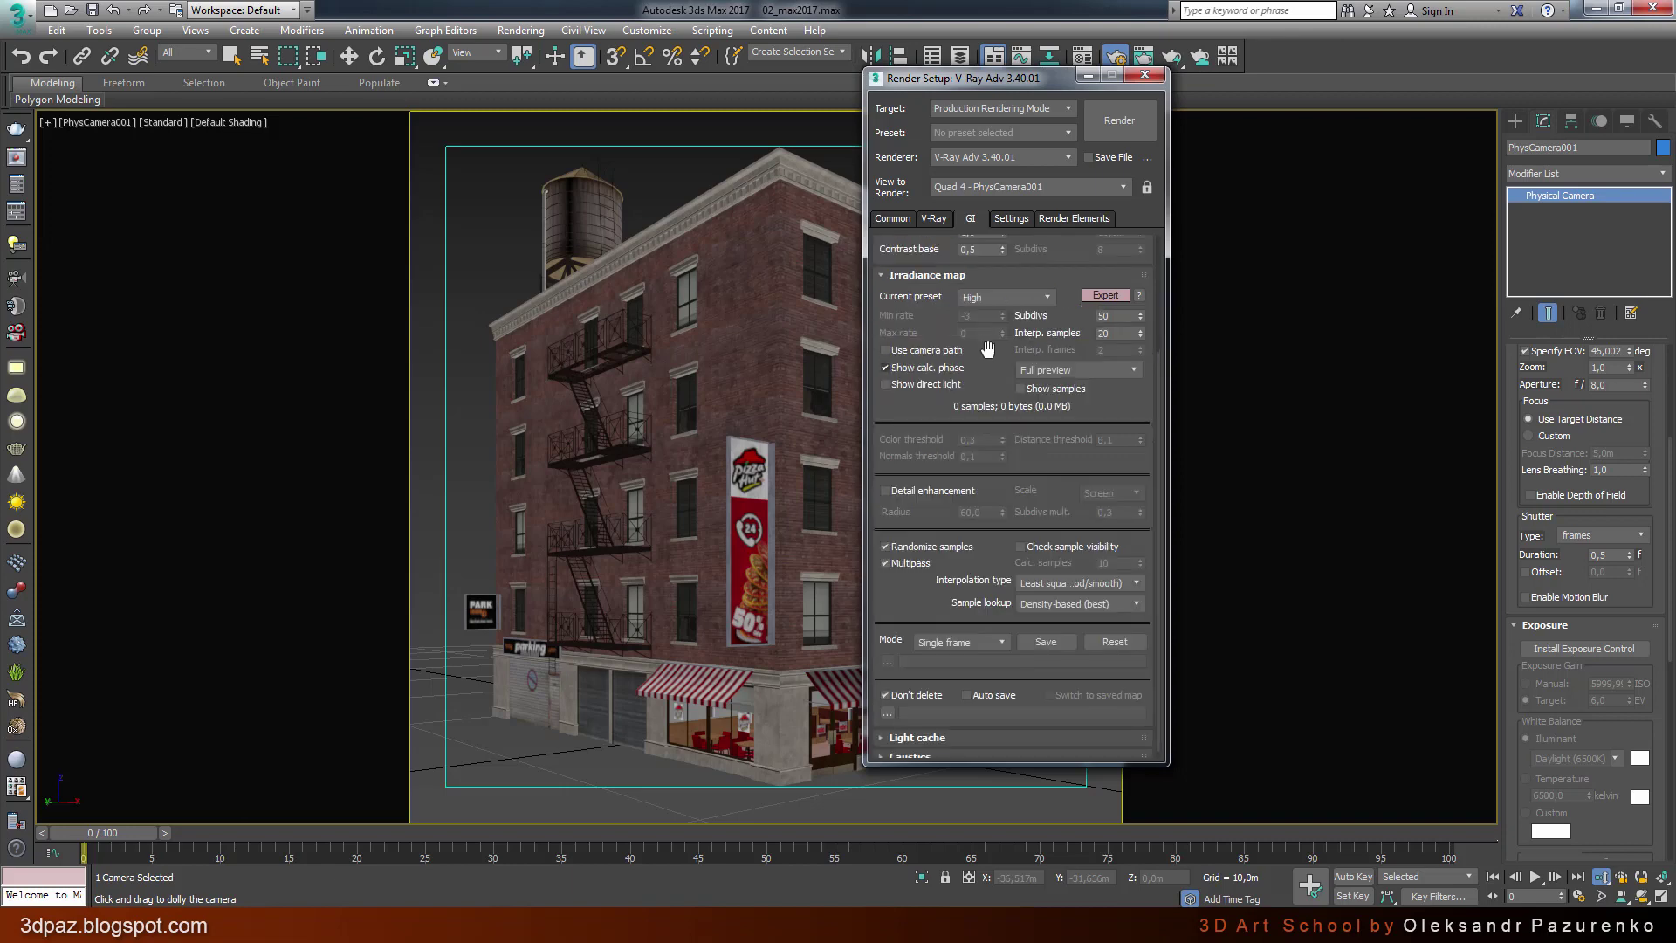
left_click_drag(888, 309, 888, 335)
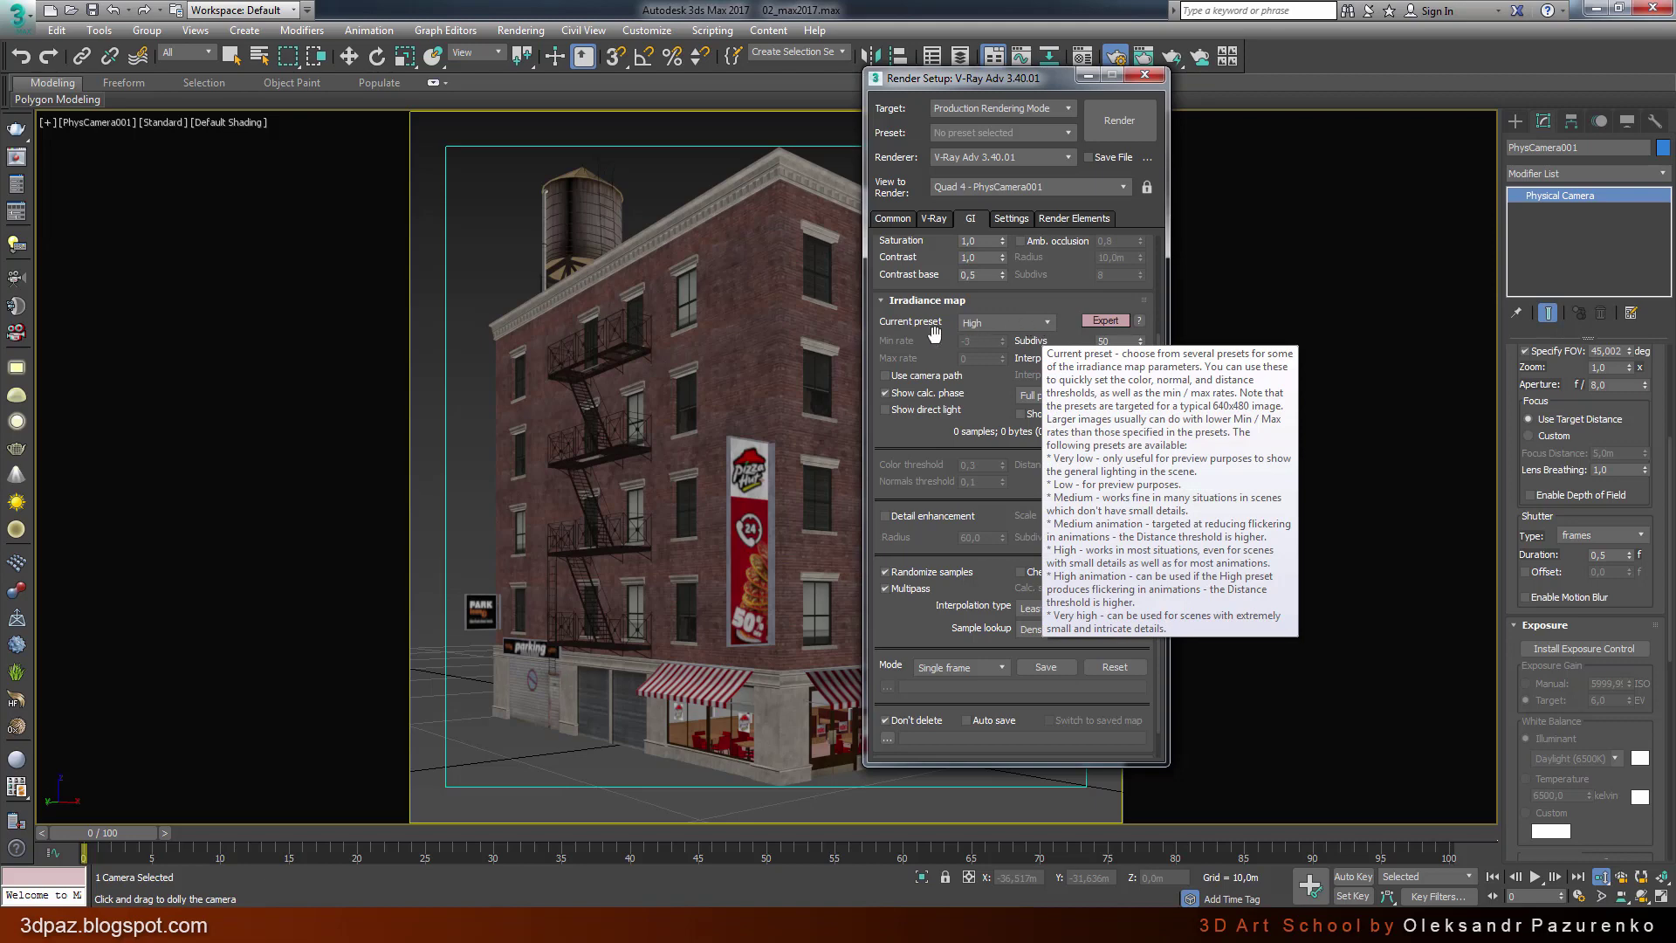
left_click_drag(930, 337, 929, 348)
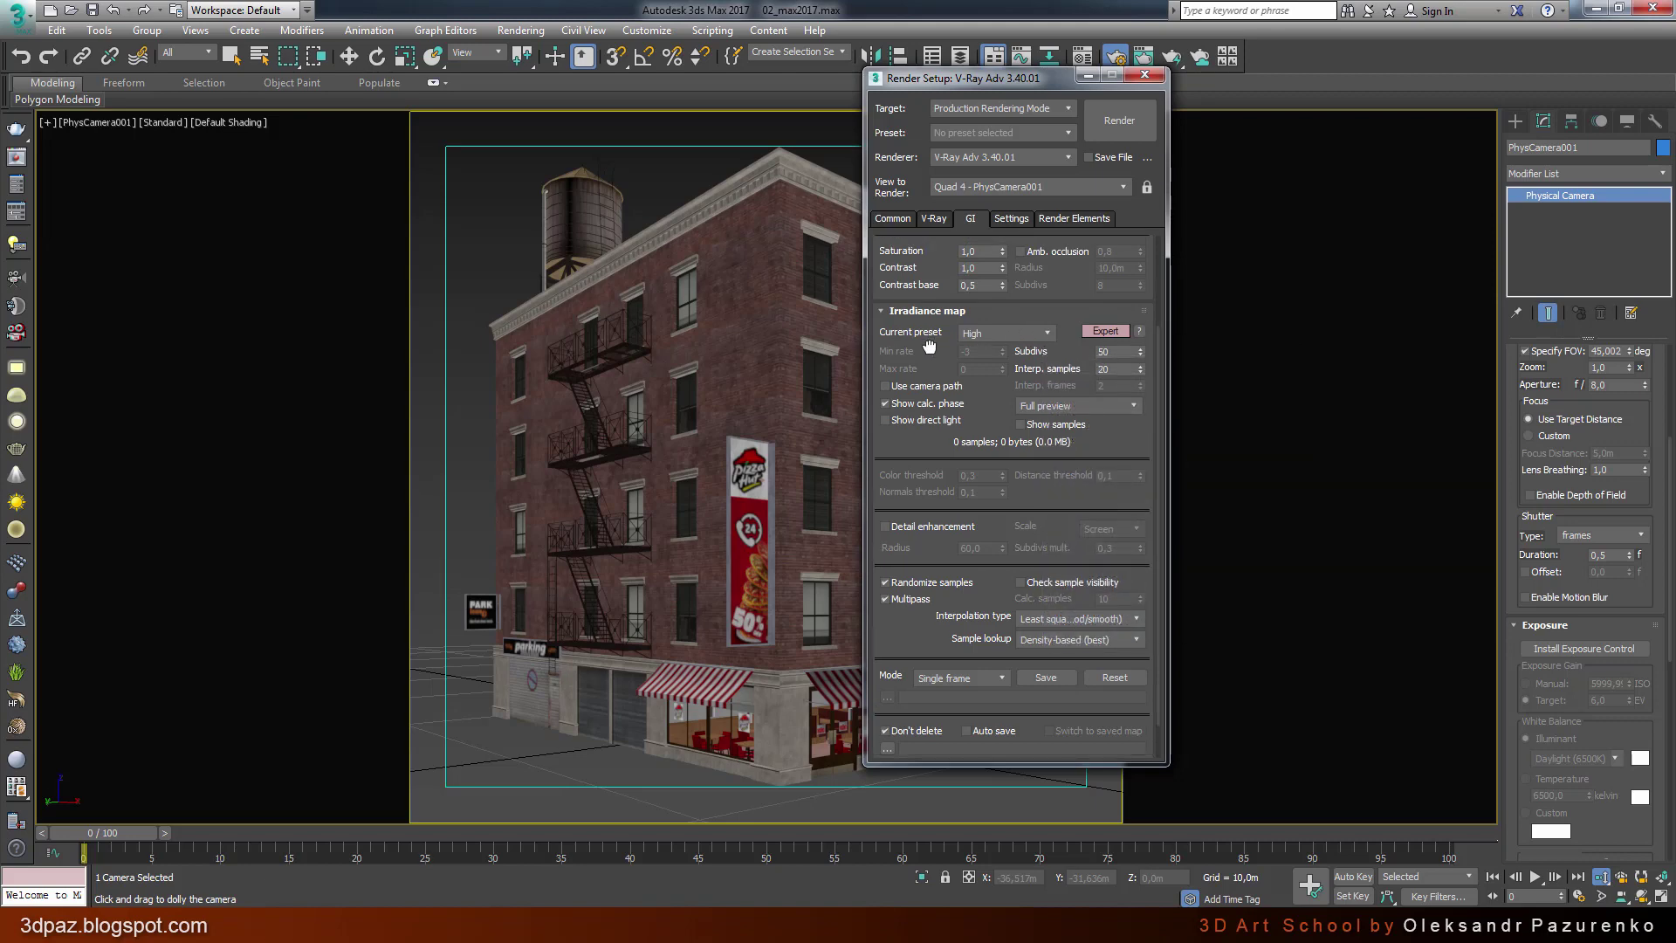
left_click(1008, 333)
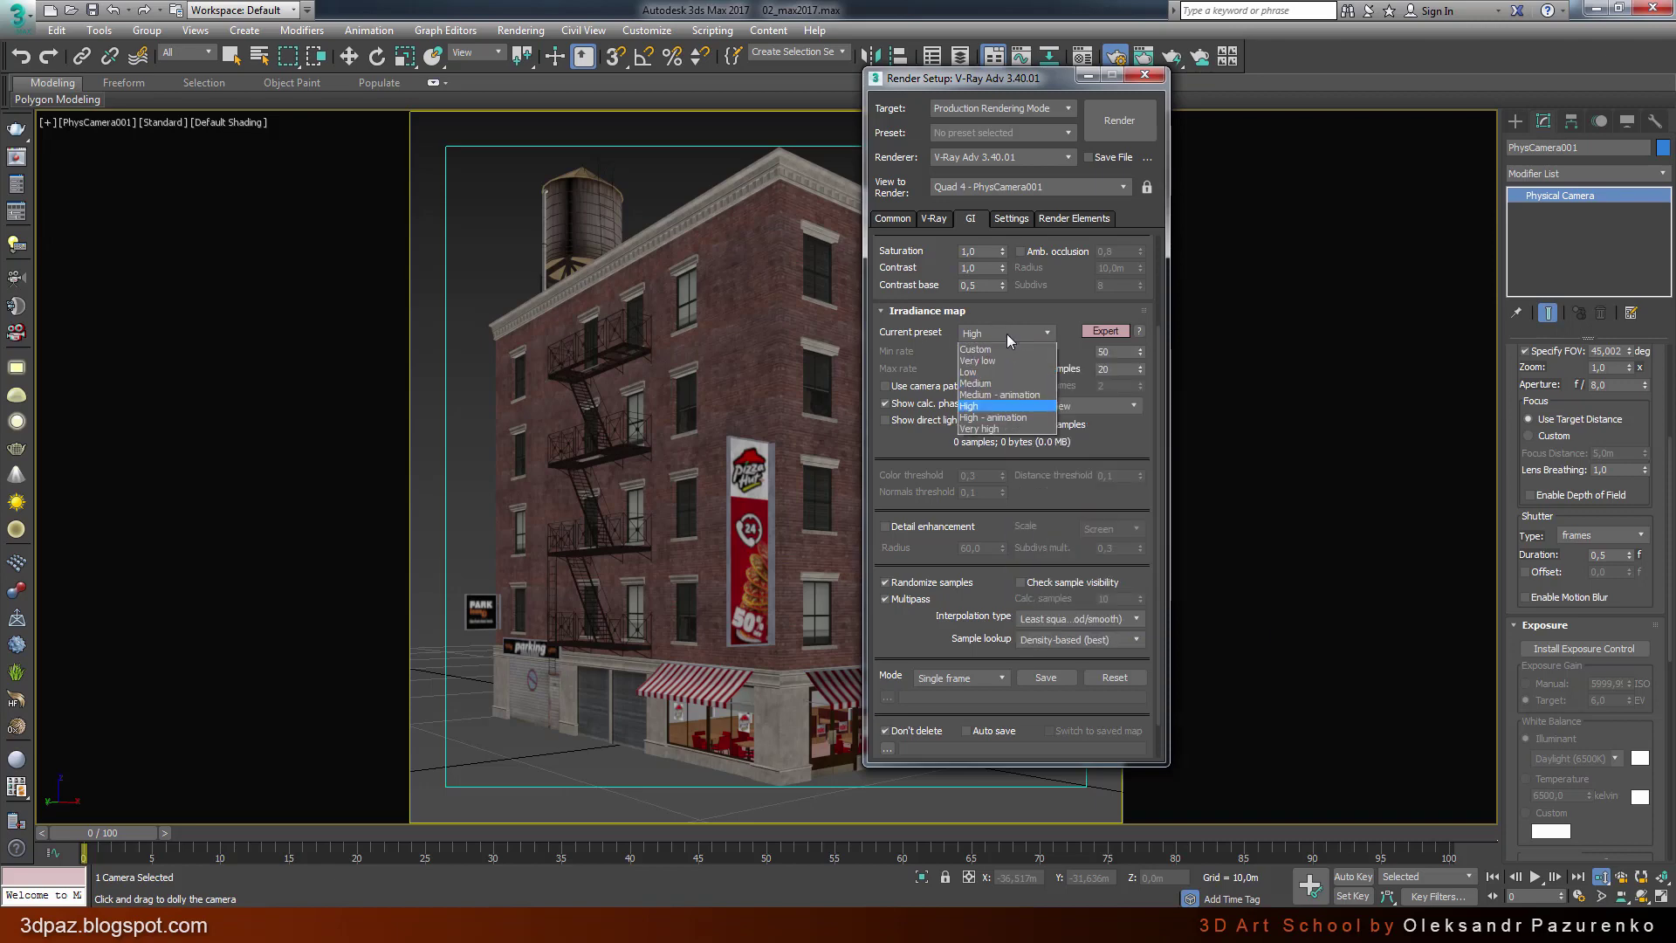
left_click(991, 385)
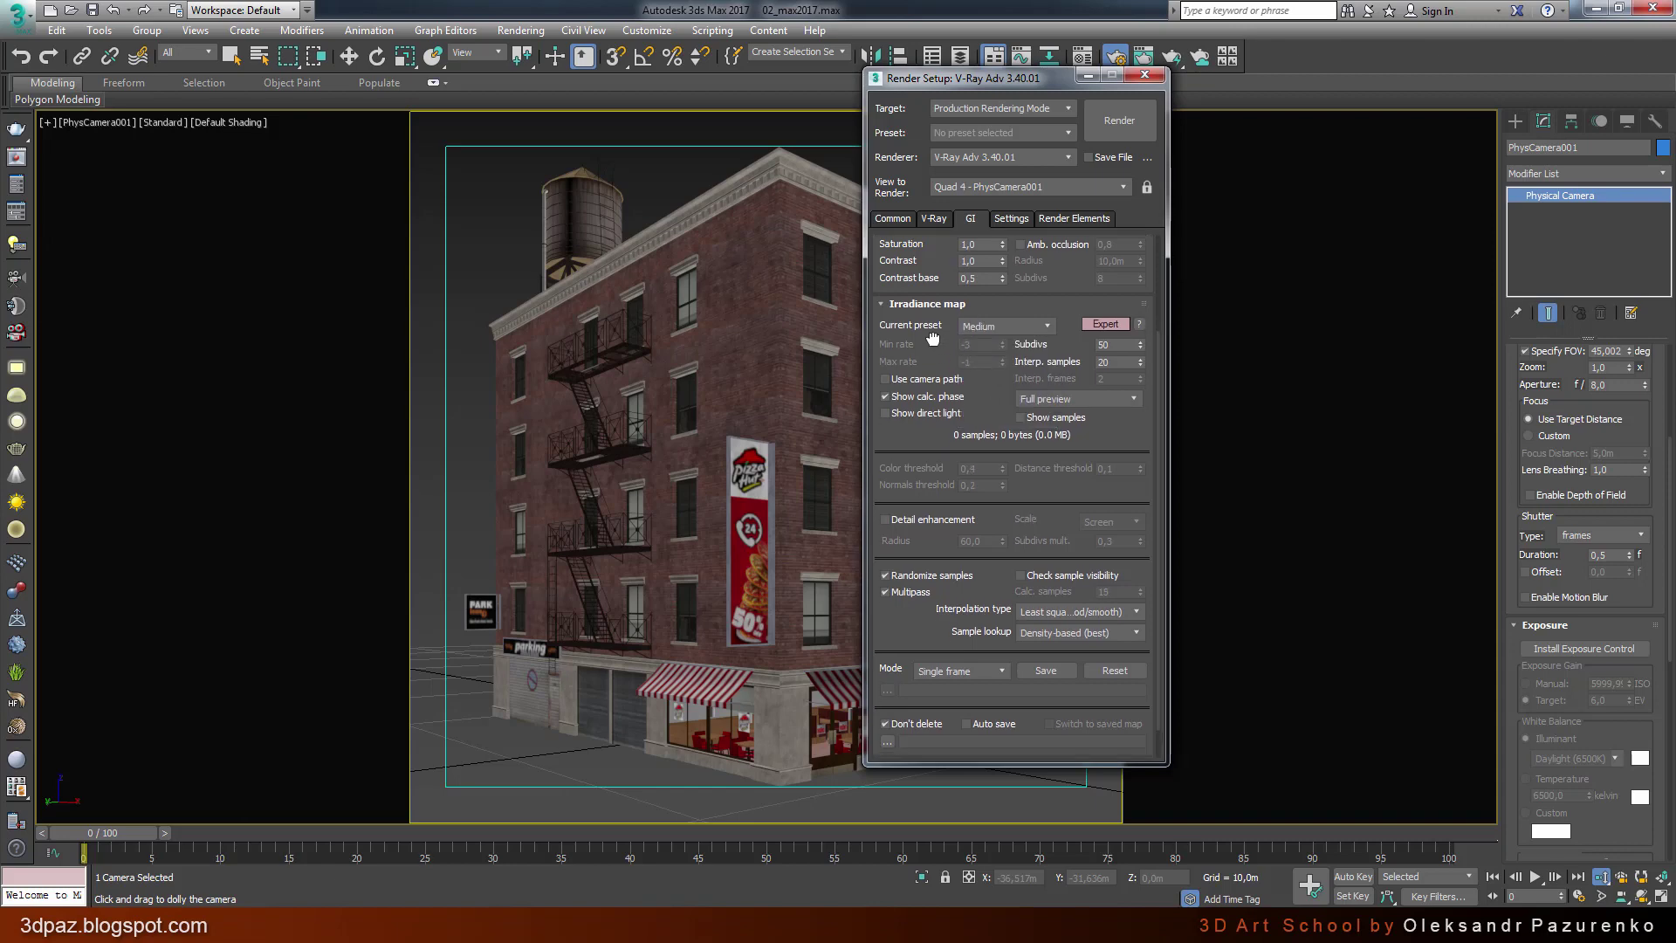
Step: Keep Least squares interpolation and set the irradiance sample lookup to Overlapping (very good/fast)
scroll(932, 338, "down", 1)
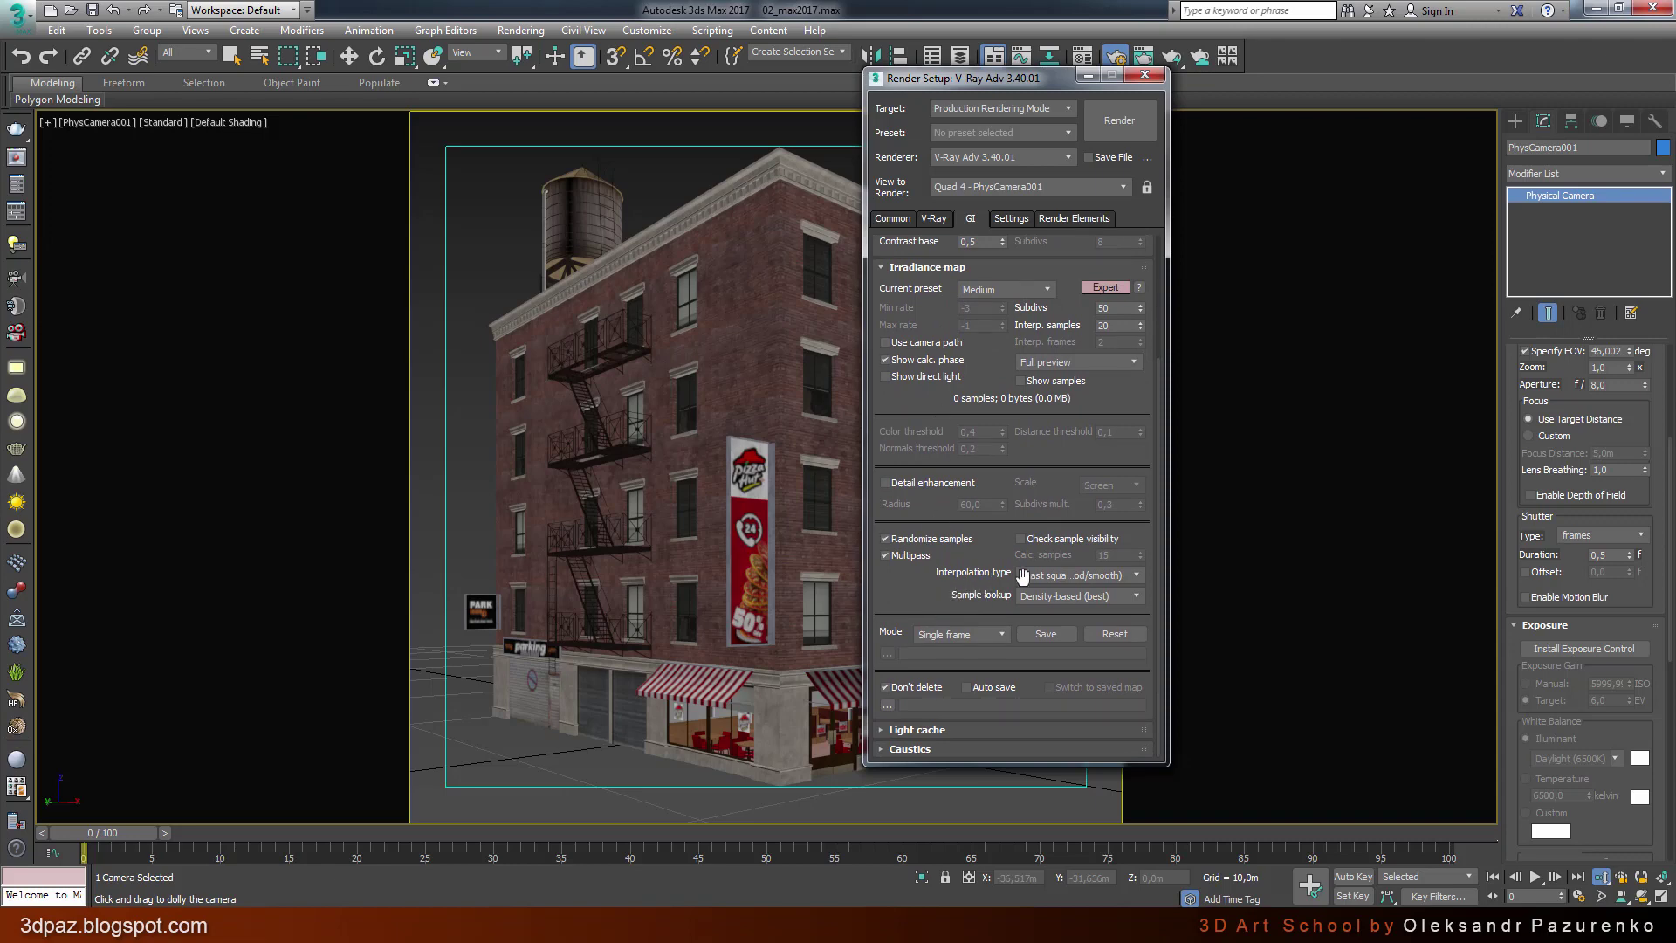
left_click(1100, 576)
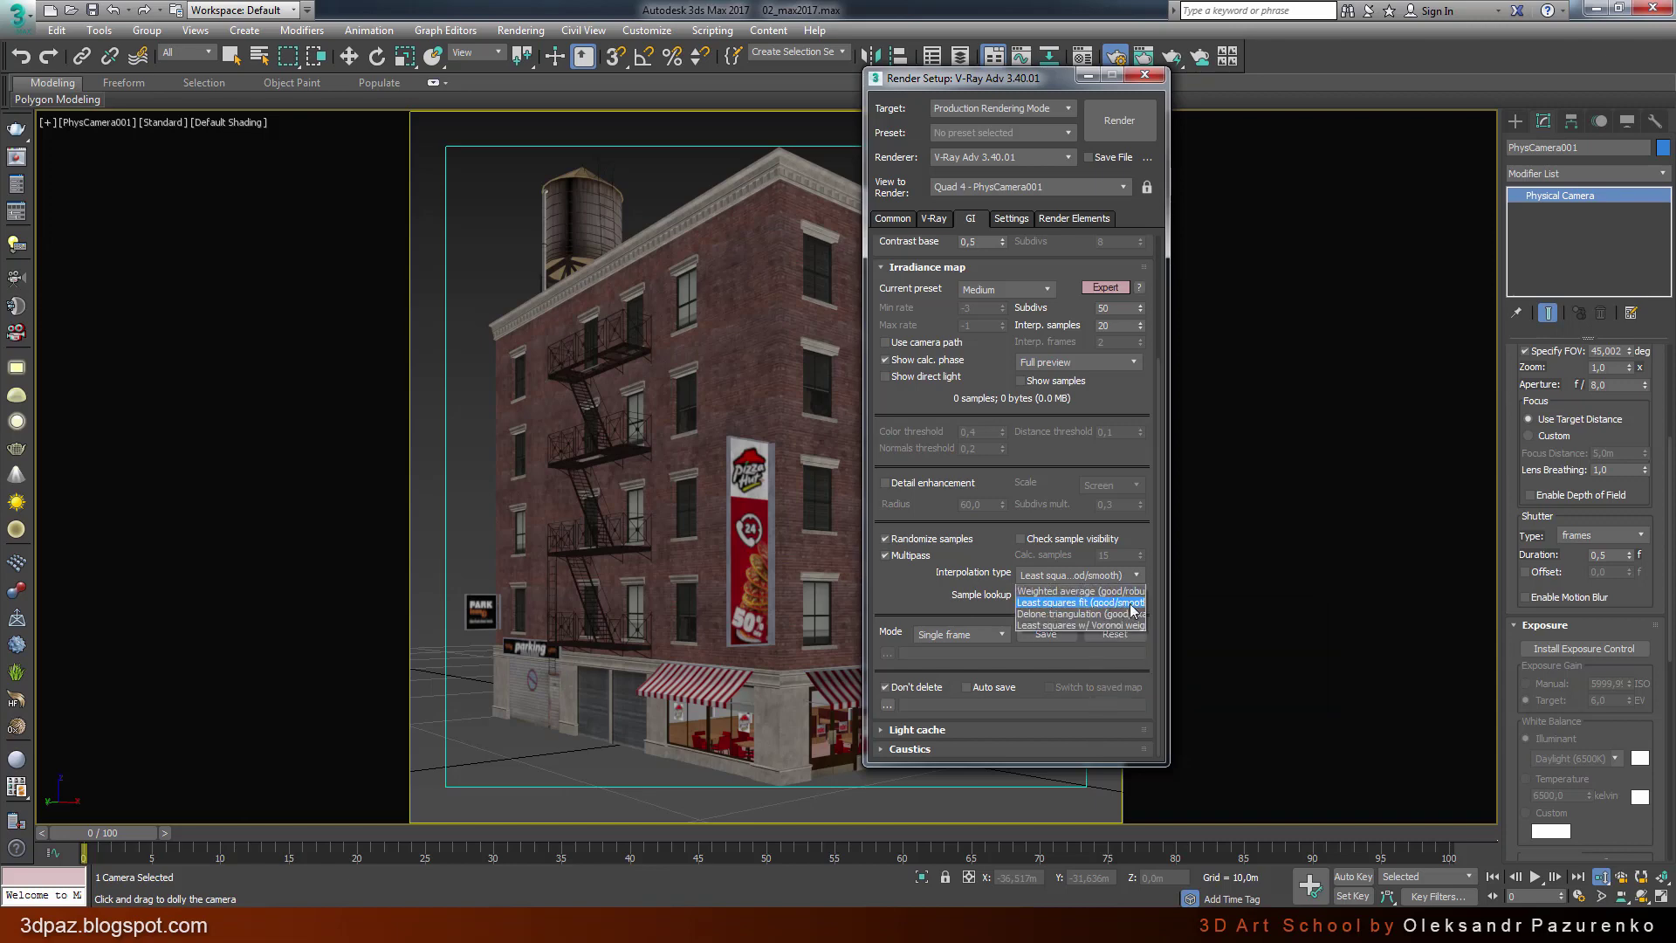
left_click(969, 594)
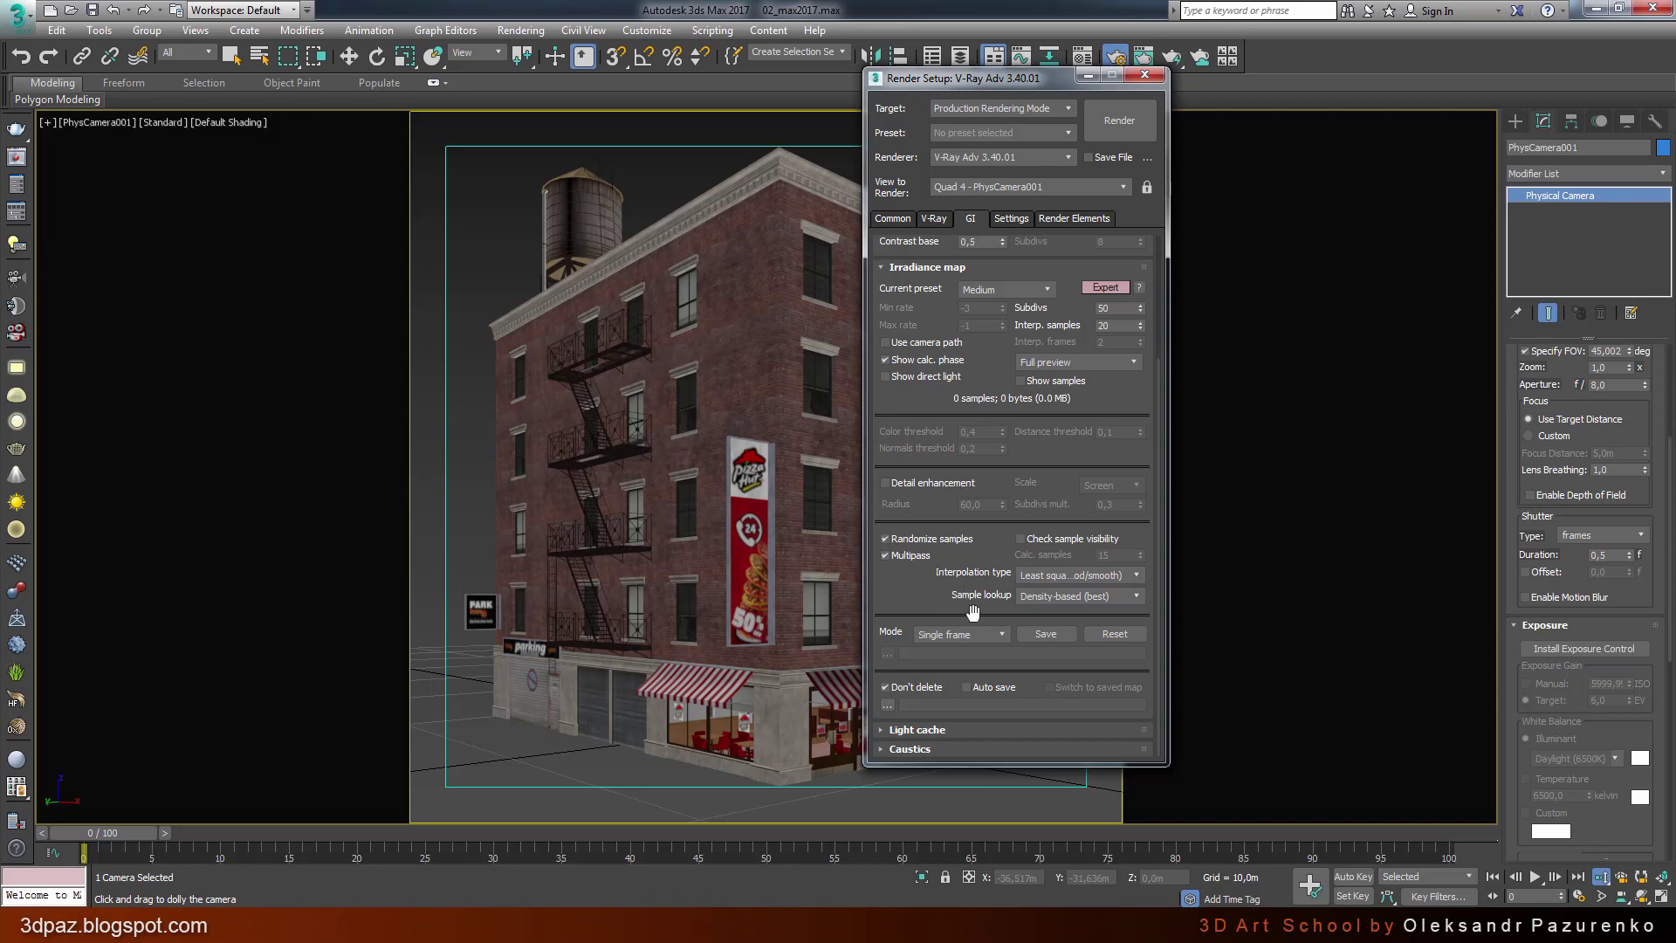
left_click(1051, 600)
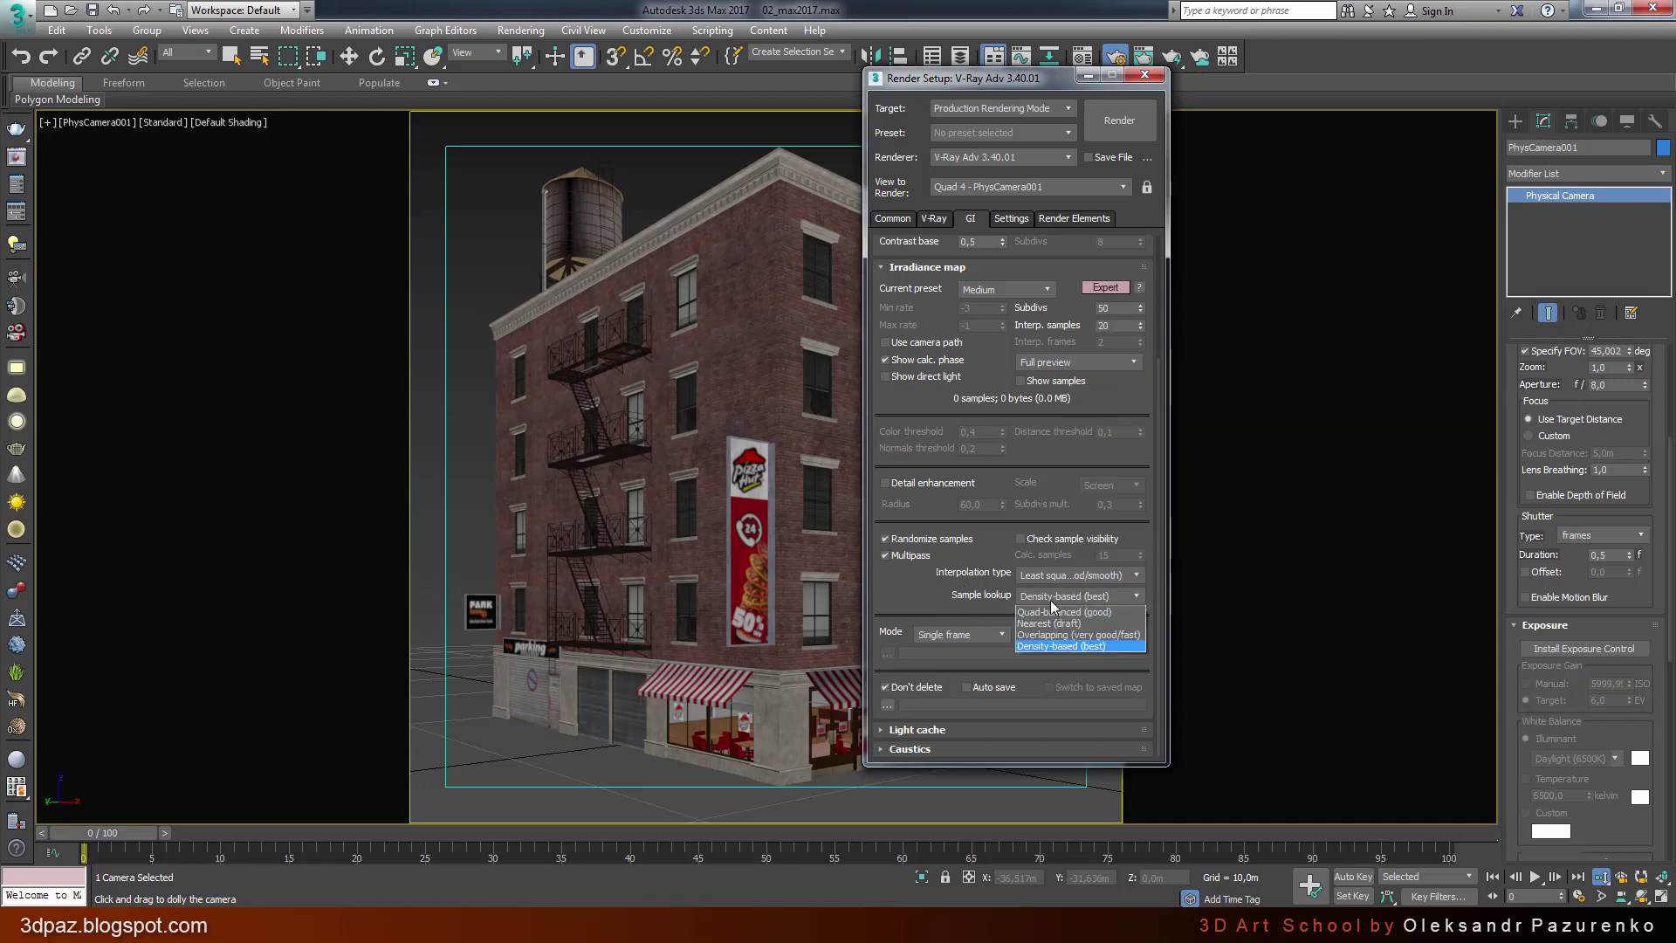
left_click(1123, 641)
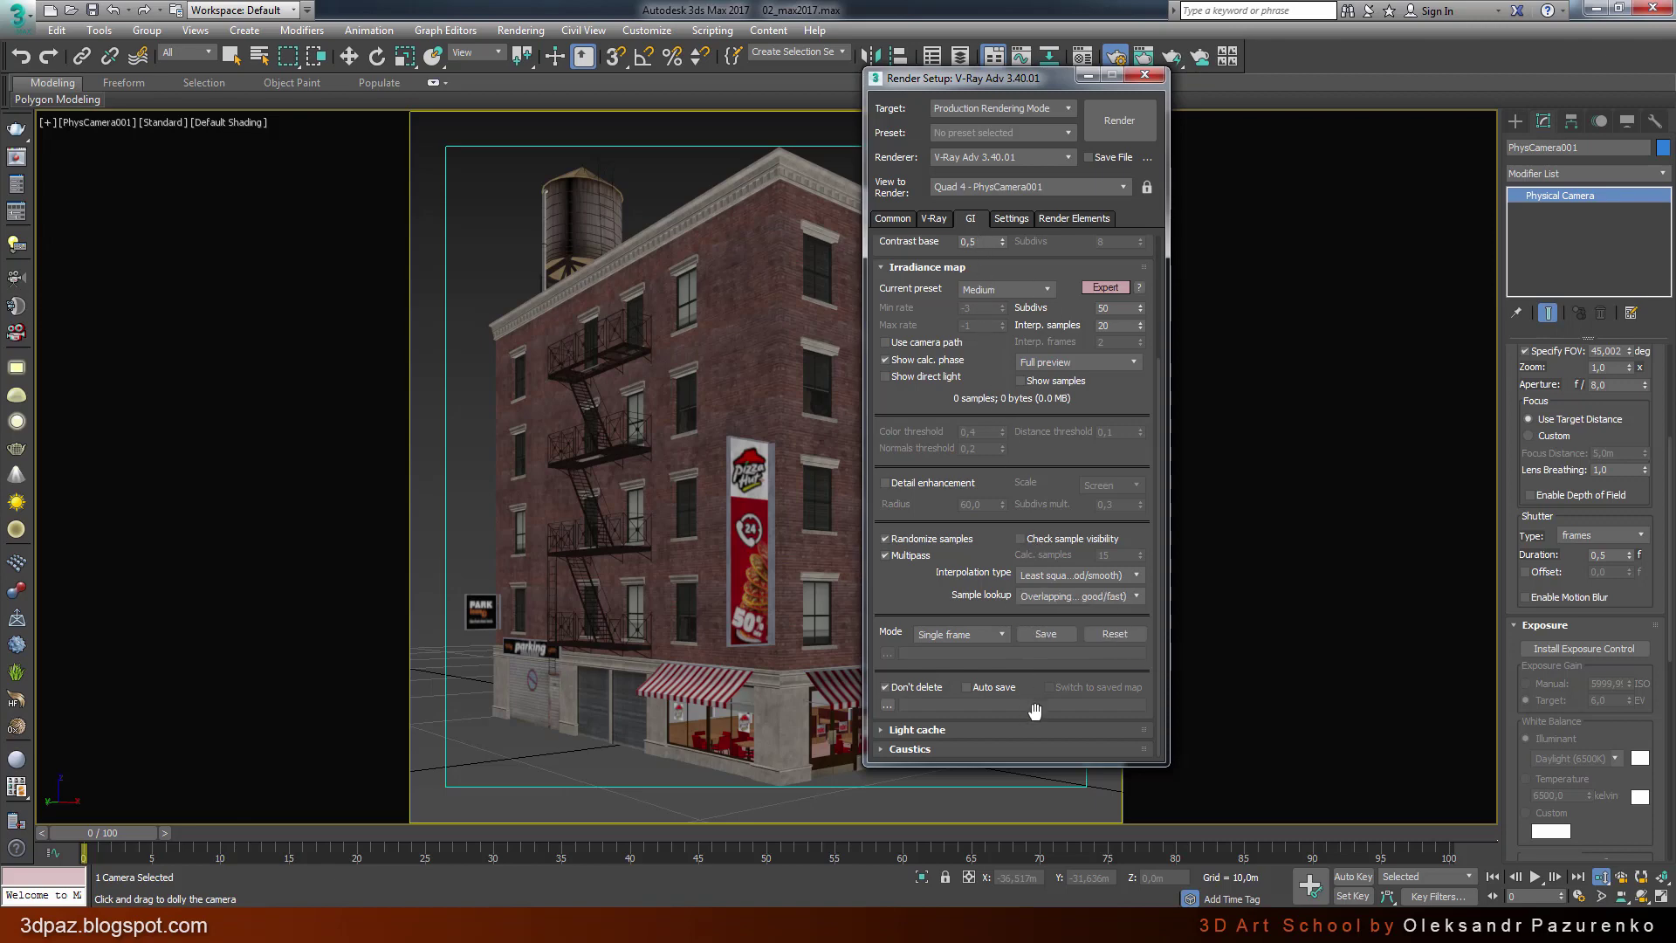
Step: Set the Light cache to 1000 subdivs, pre-filter 100 and filter None
left_click(883, 730)
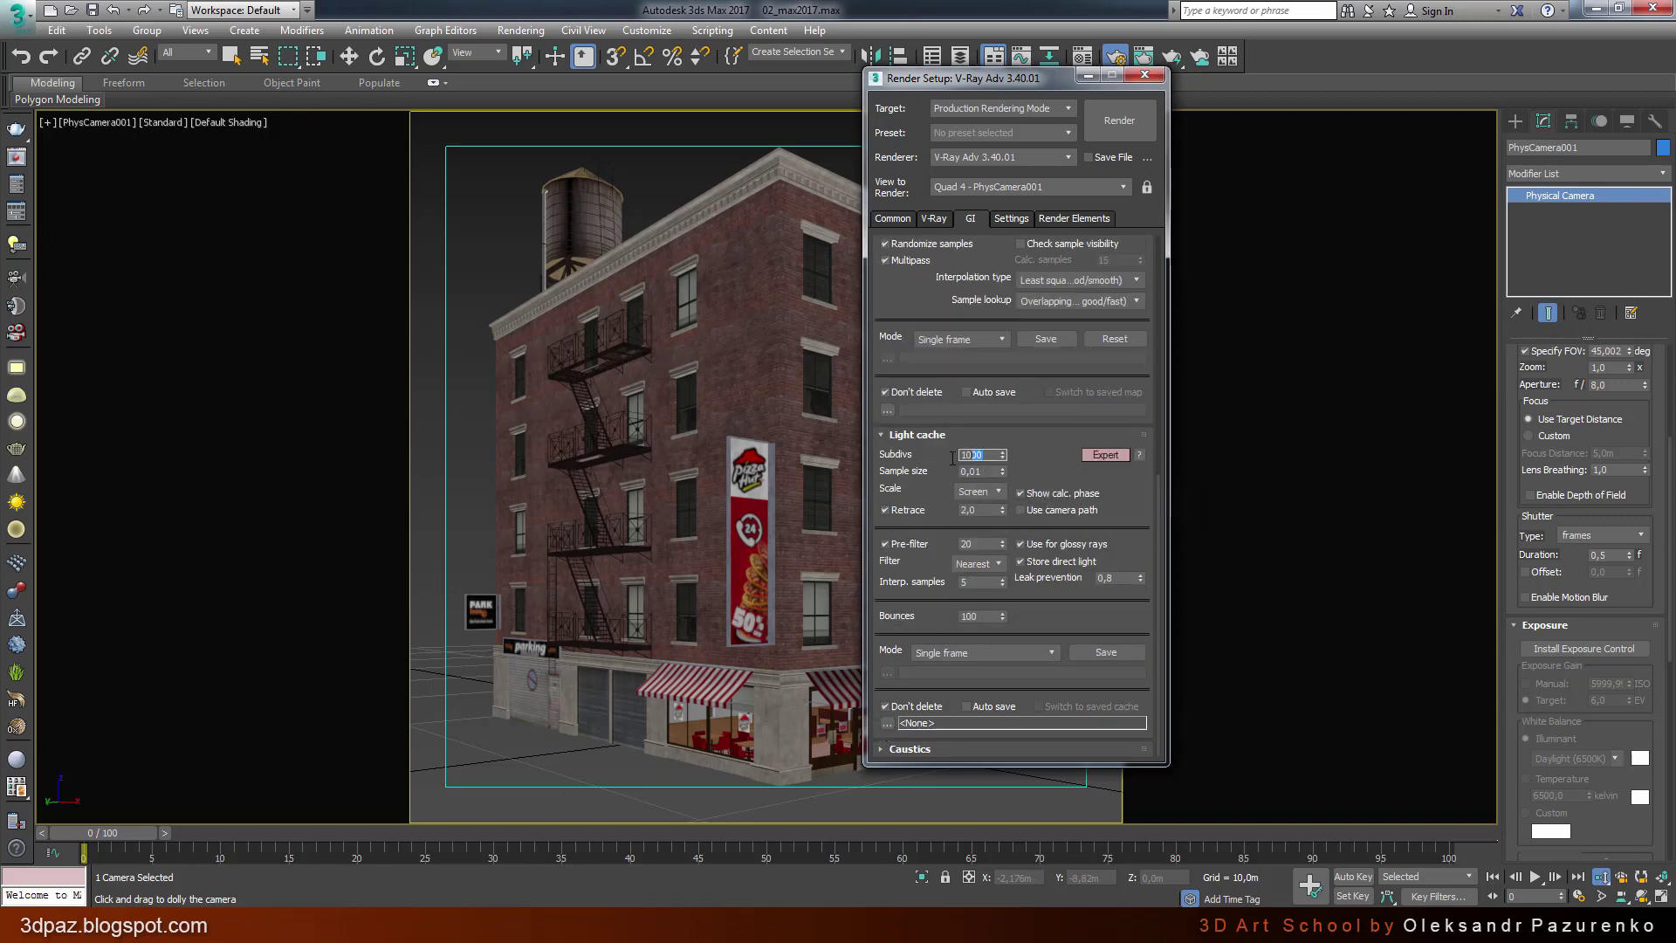
left_click_drag(985, 454, 950, 458)
left_click_drag(917, 443, 918, 445)
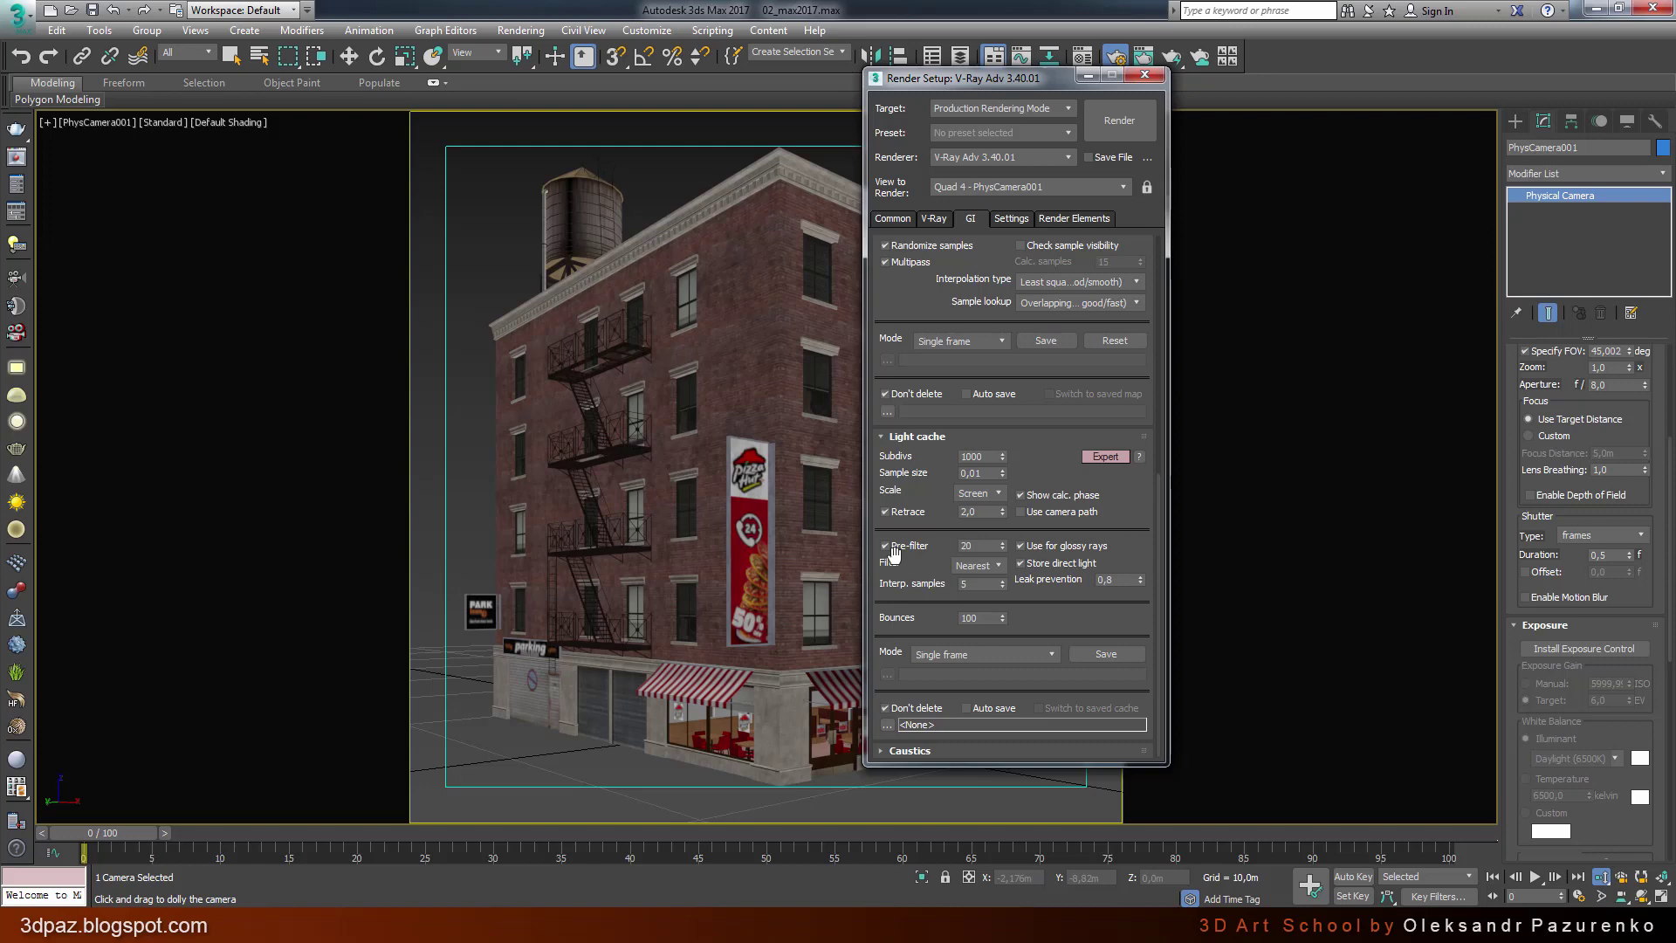
left_click(981, 565)
type("100")
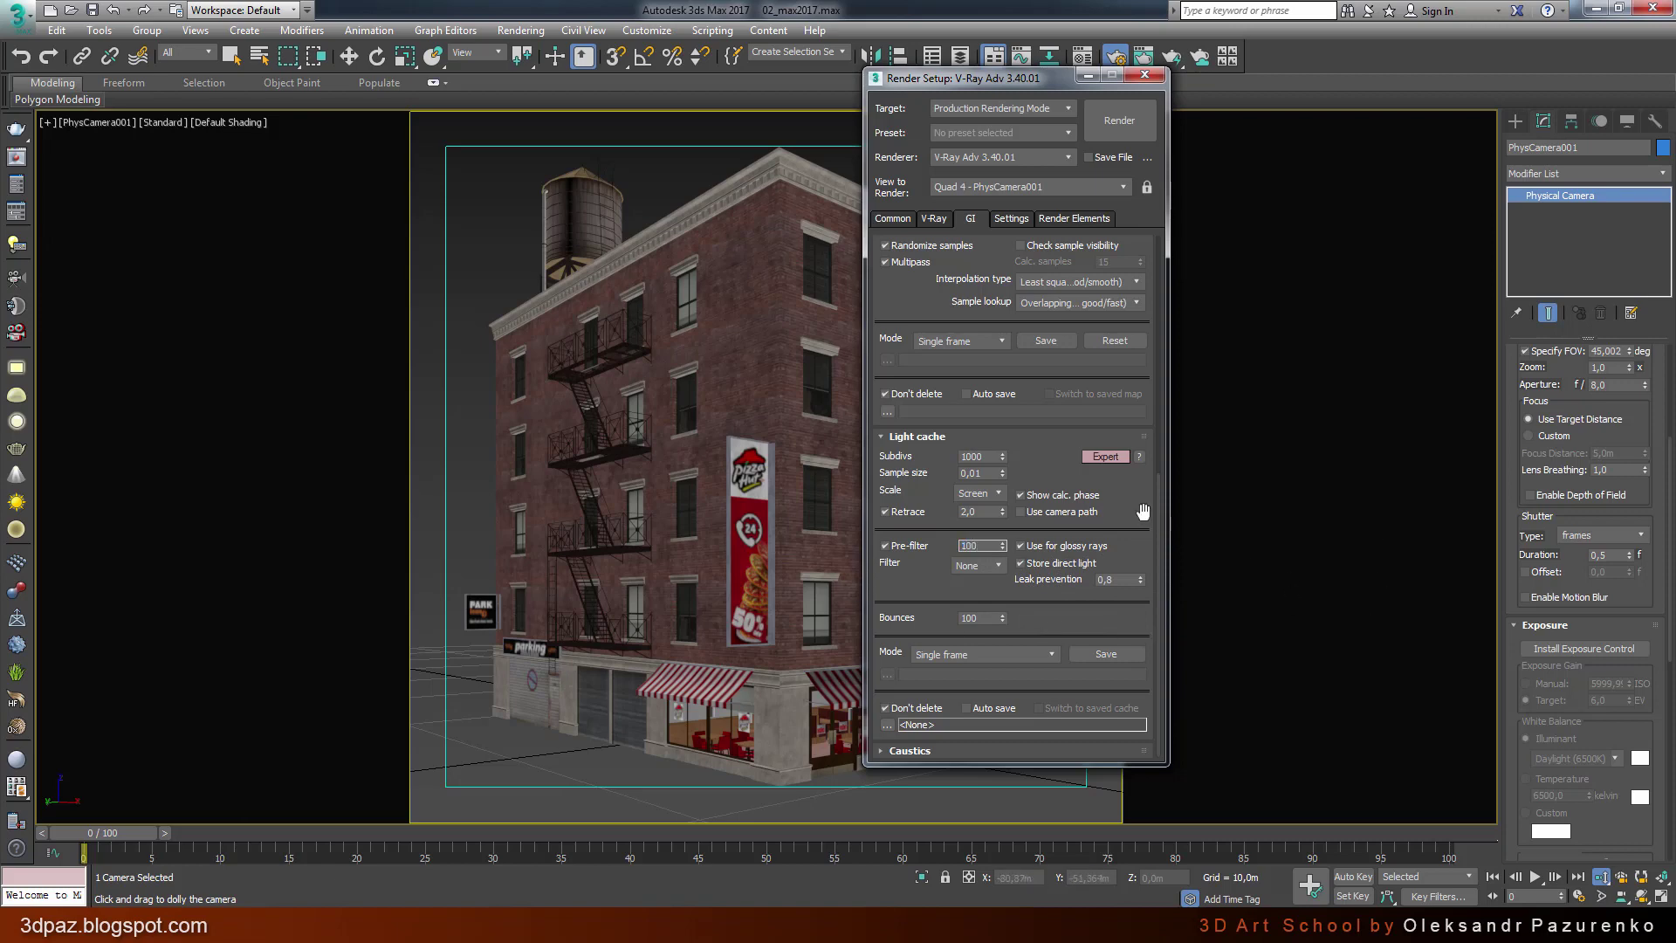
left_click(934, 218)
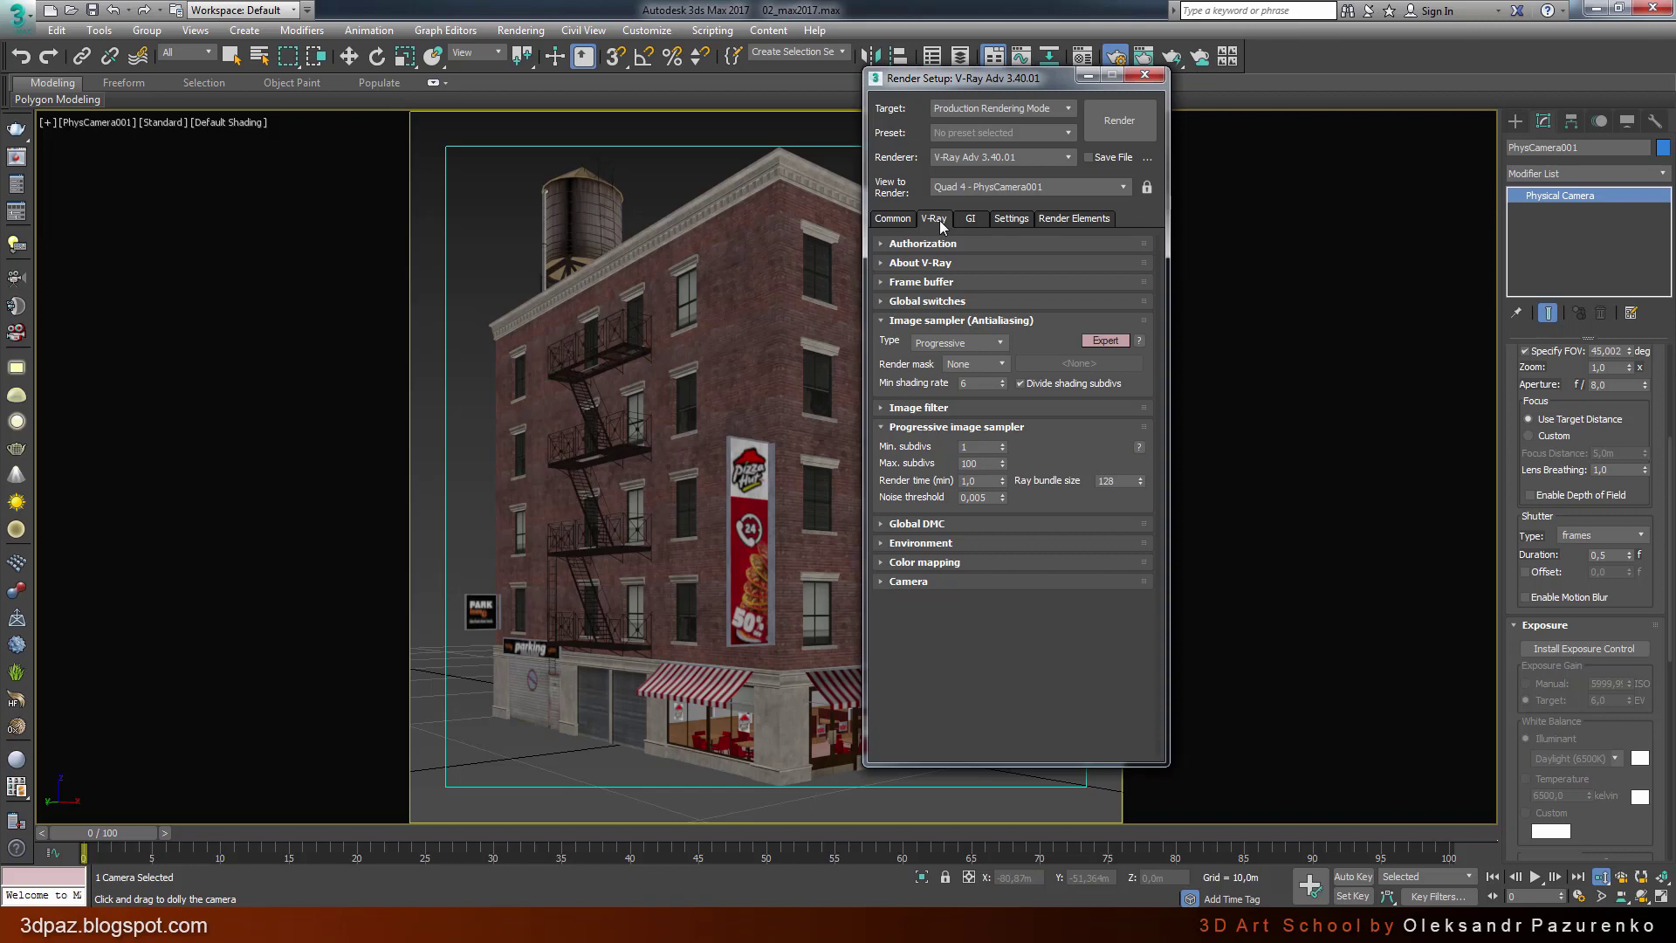
Step: Set Reinhard colour mapping to gamma 2,2 and multiplier 1,0, trying lower burn values before settling on 1,0
left_click(925, 563)
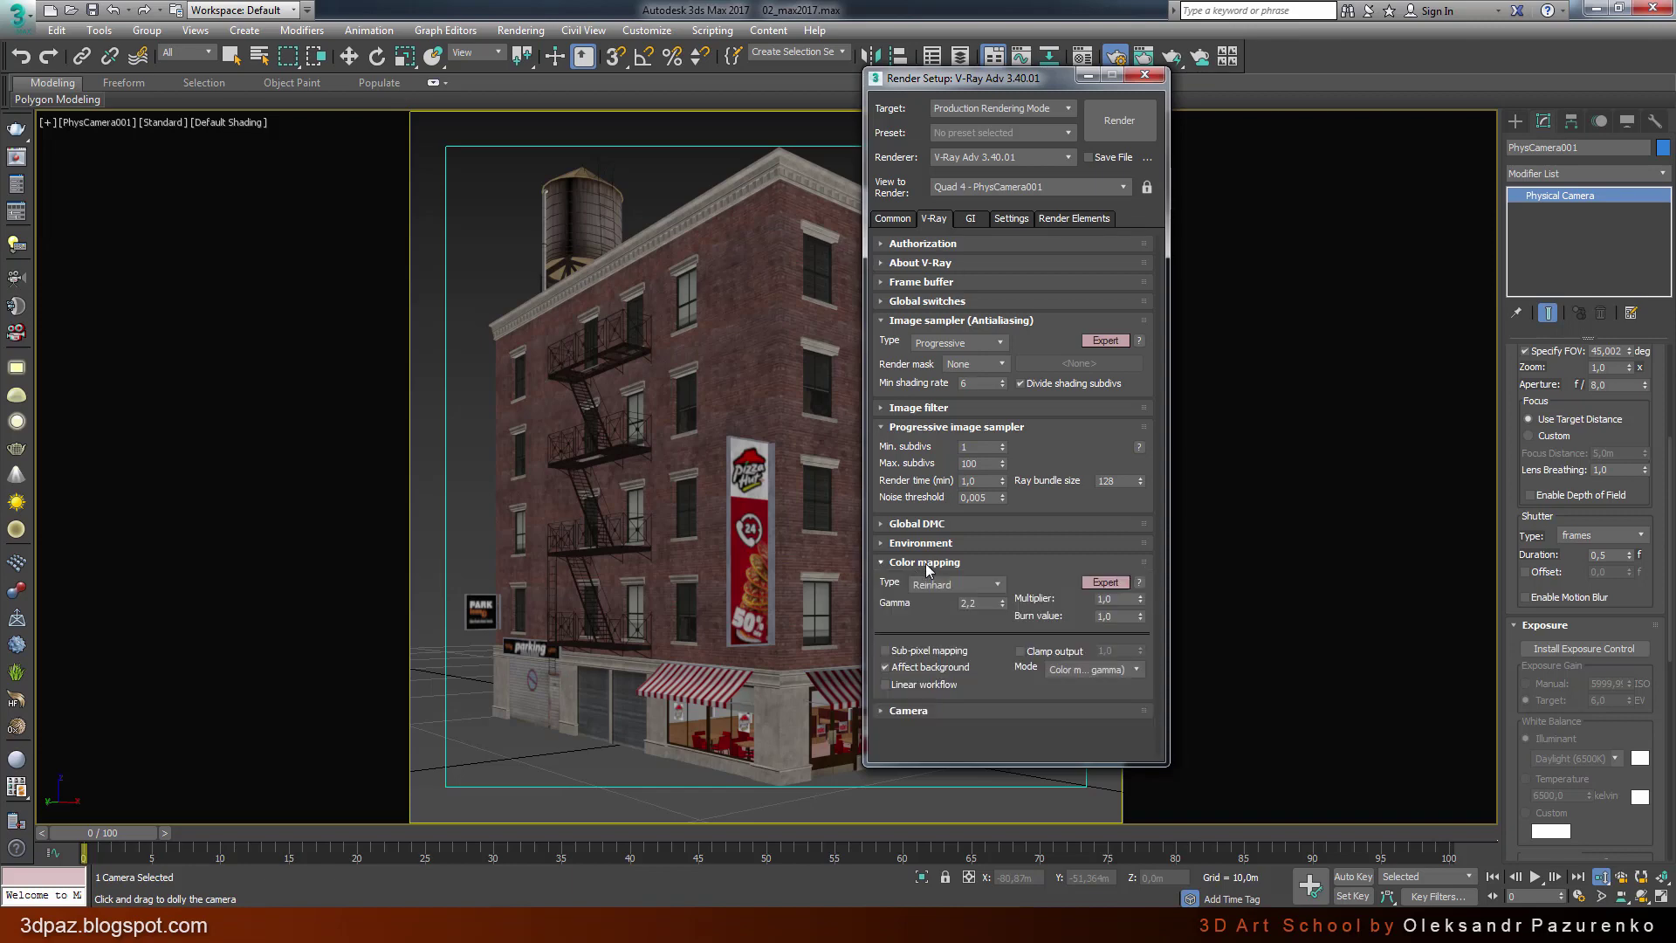
double_click(968, 603)
mouse_move(1118, 599)
left_mouse_down()
mouse_move(1085, 603)
mouse_move(1090, 616)
mouse_move(1074, 600)
left_mouse_up()
key("Tab")
left_click_drag(1102, 618, 1150, 618)
key("Return")
type("1")
key("Return")
left_click(1000, 345)
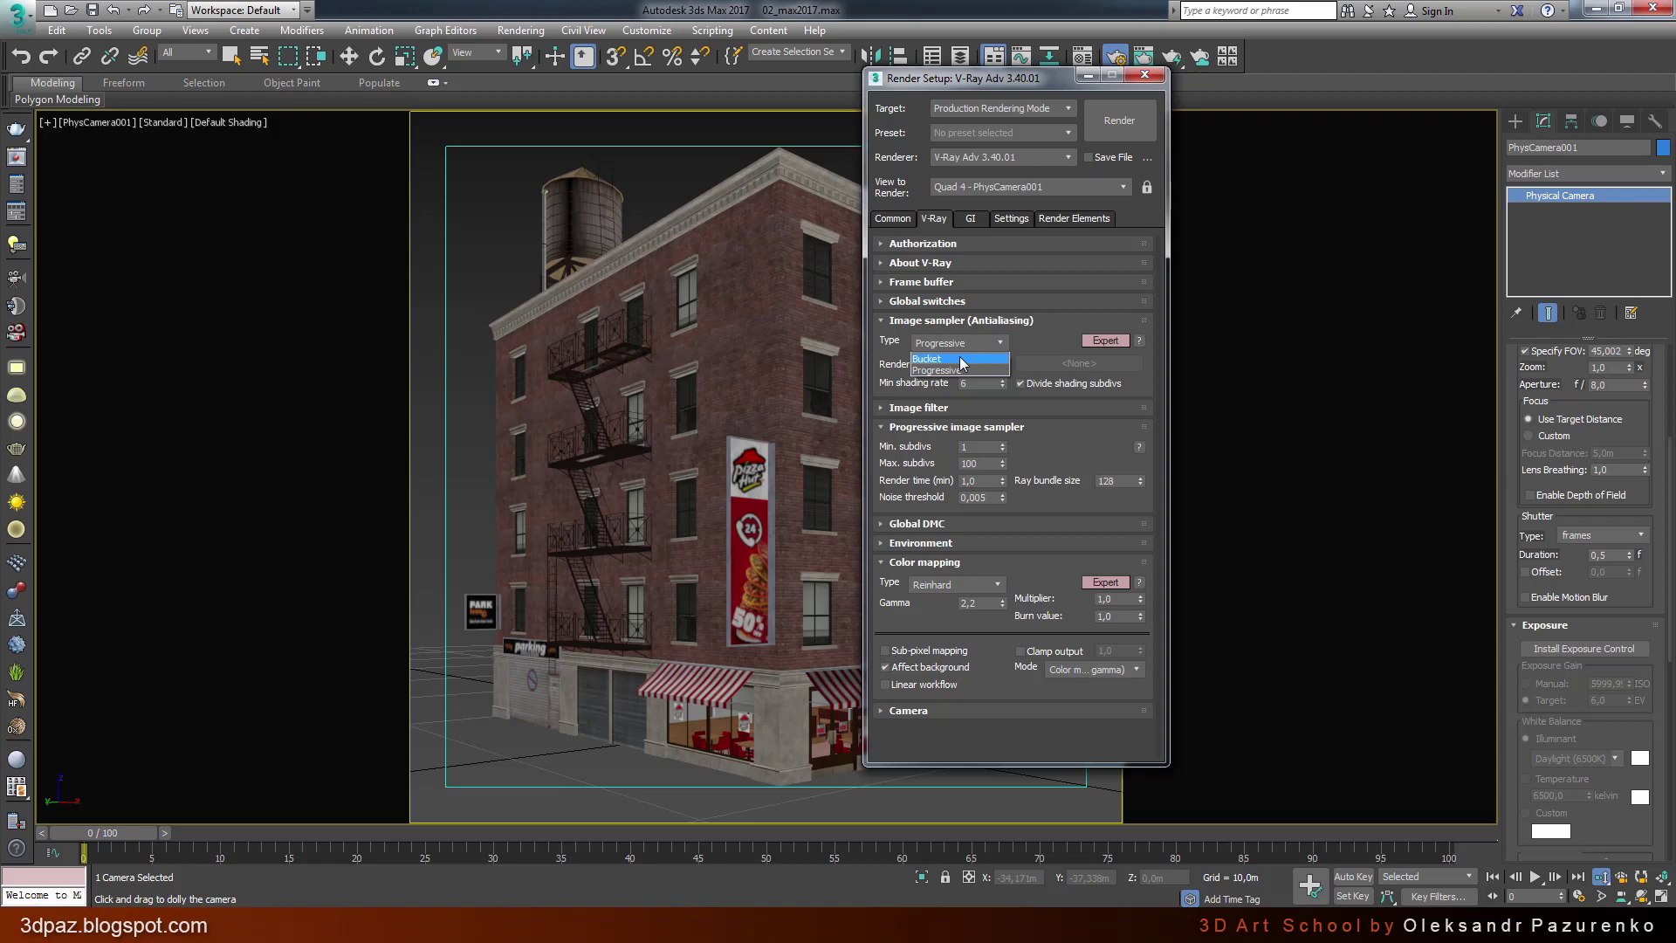
Step: Switch the image sampler type to Bucket and expand the Image filter rollout
left_click(960, 360)
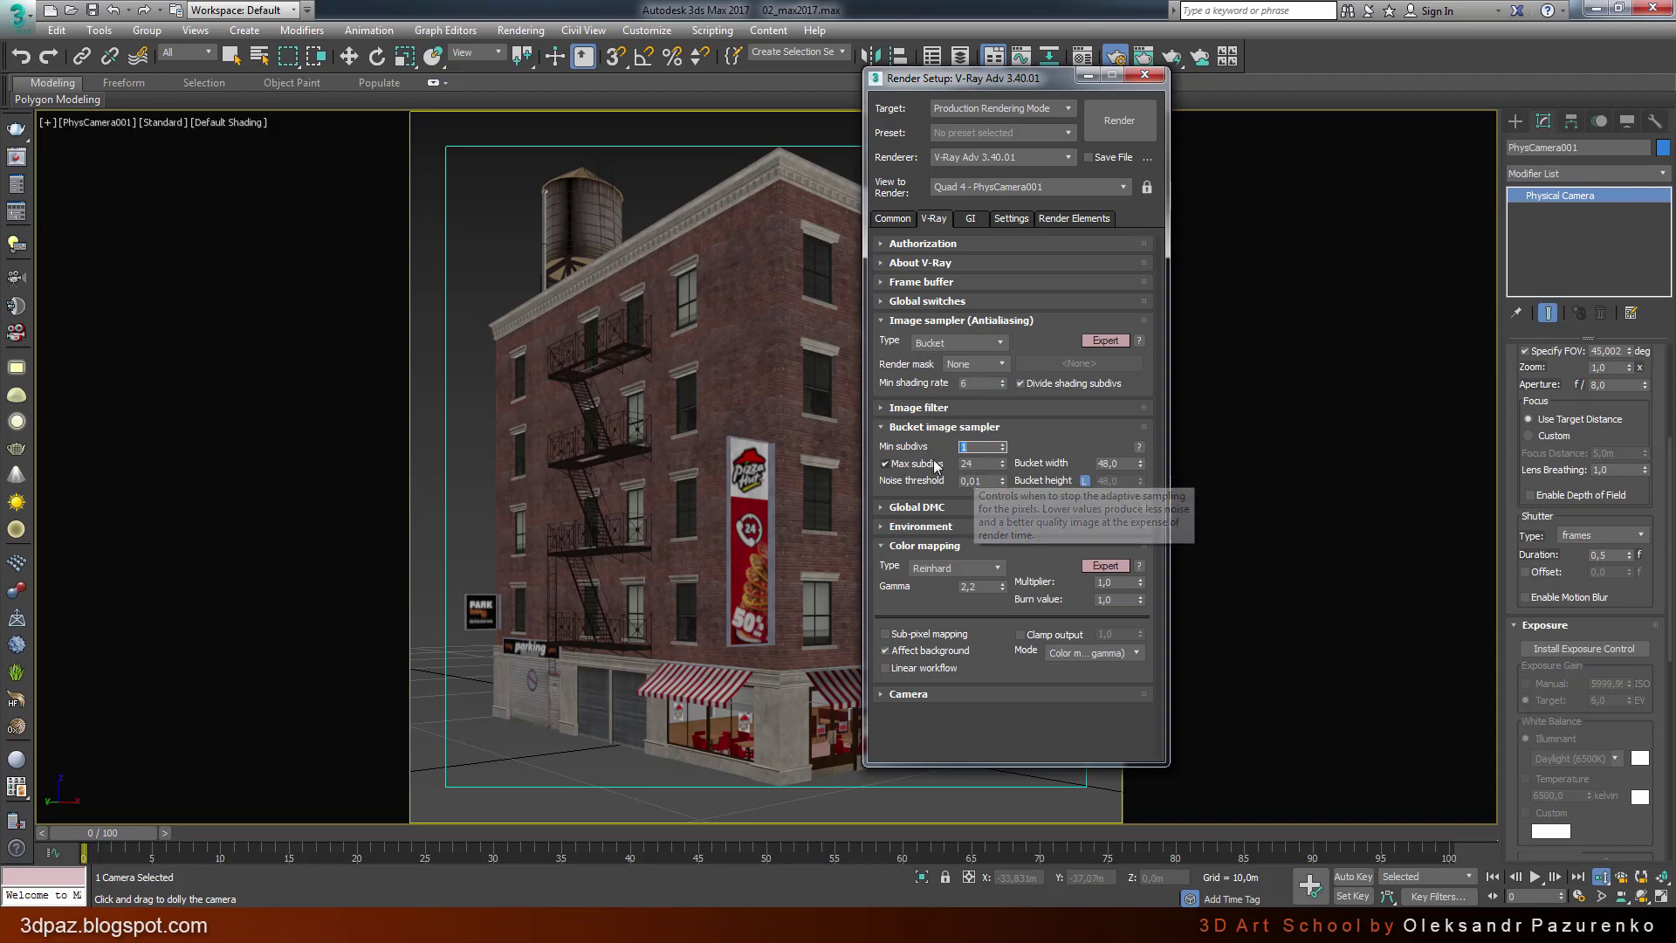
left_click(896, 408)
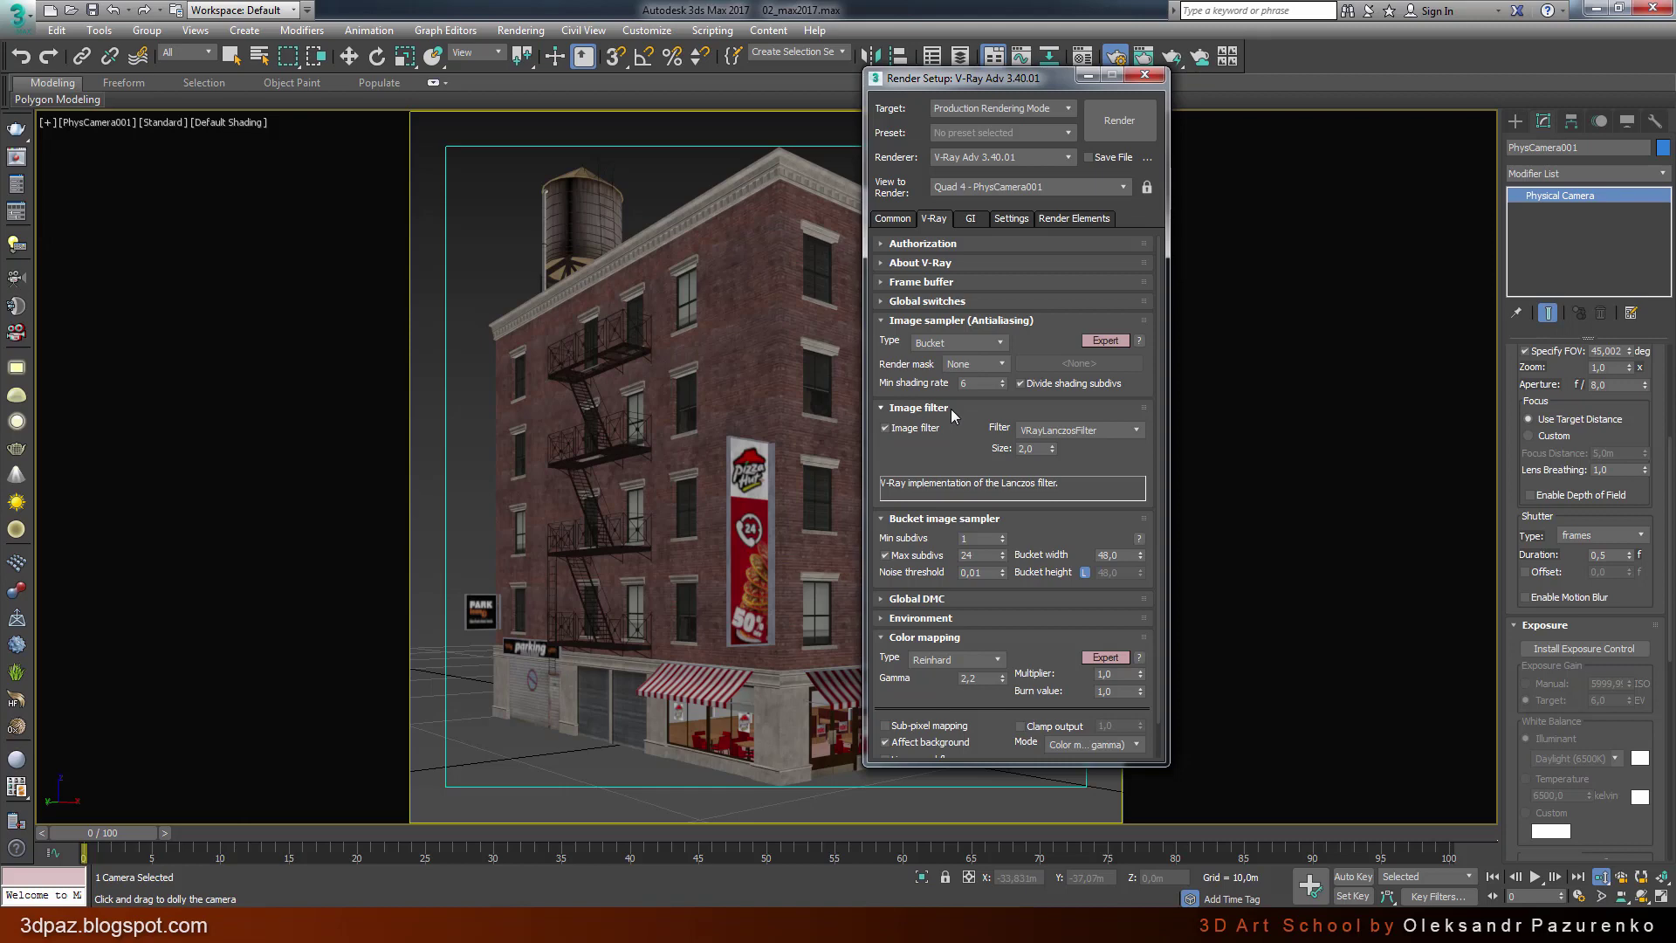
Step: Toggle the image filter off and back on, then choose the Catmull-Rom filter
left_click(1125, 429)
left_click(886, 428)
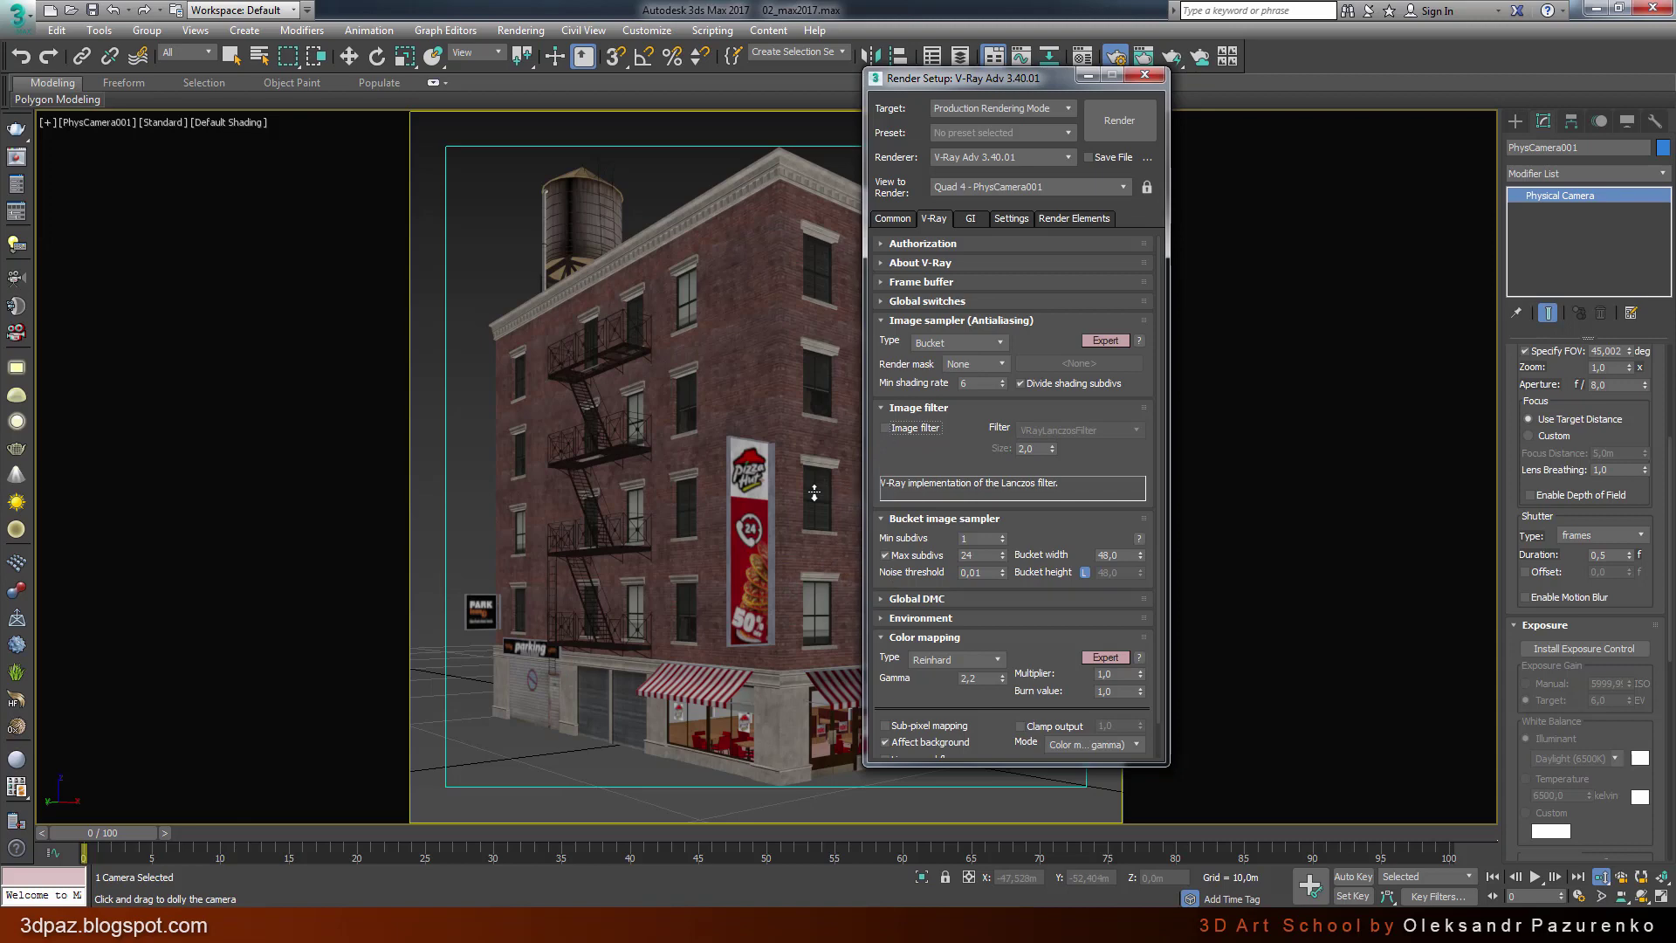
left_click(884, 429)
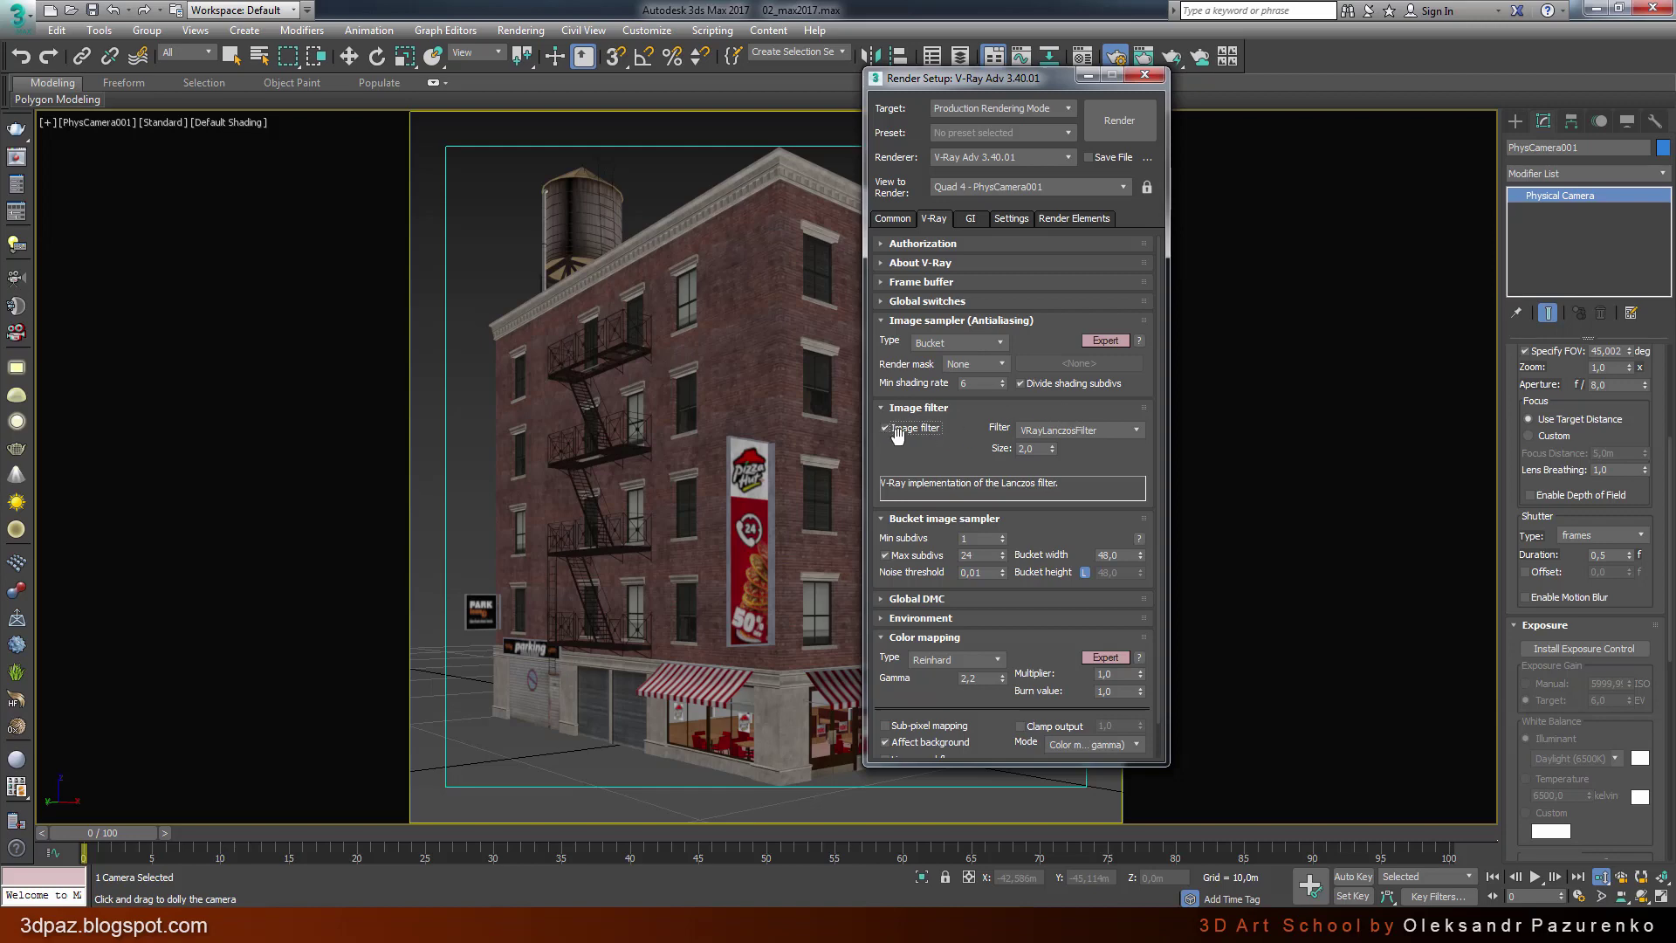
left_click(1050, 436)
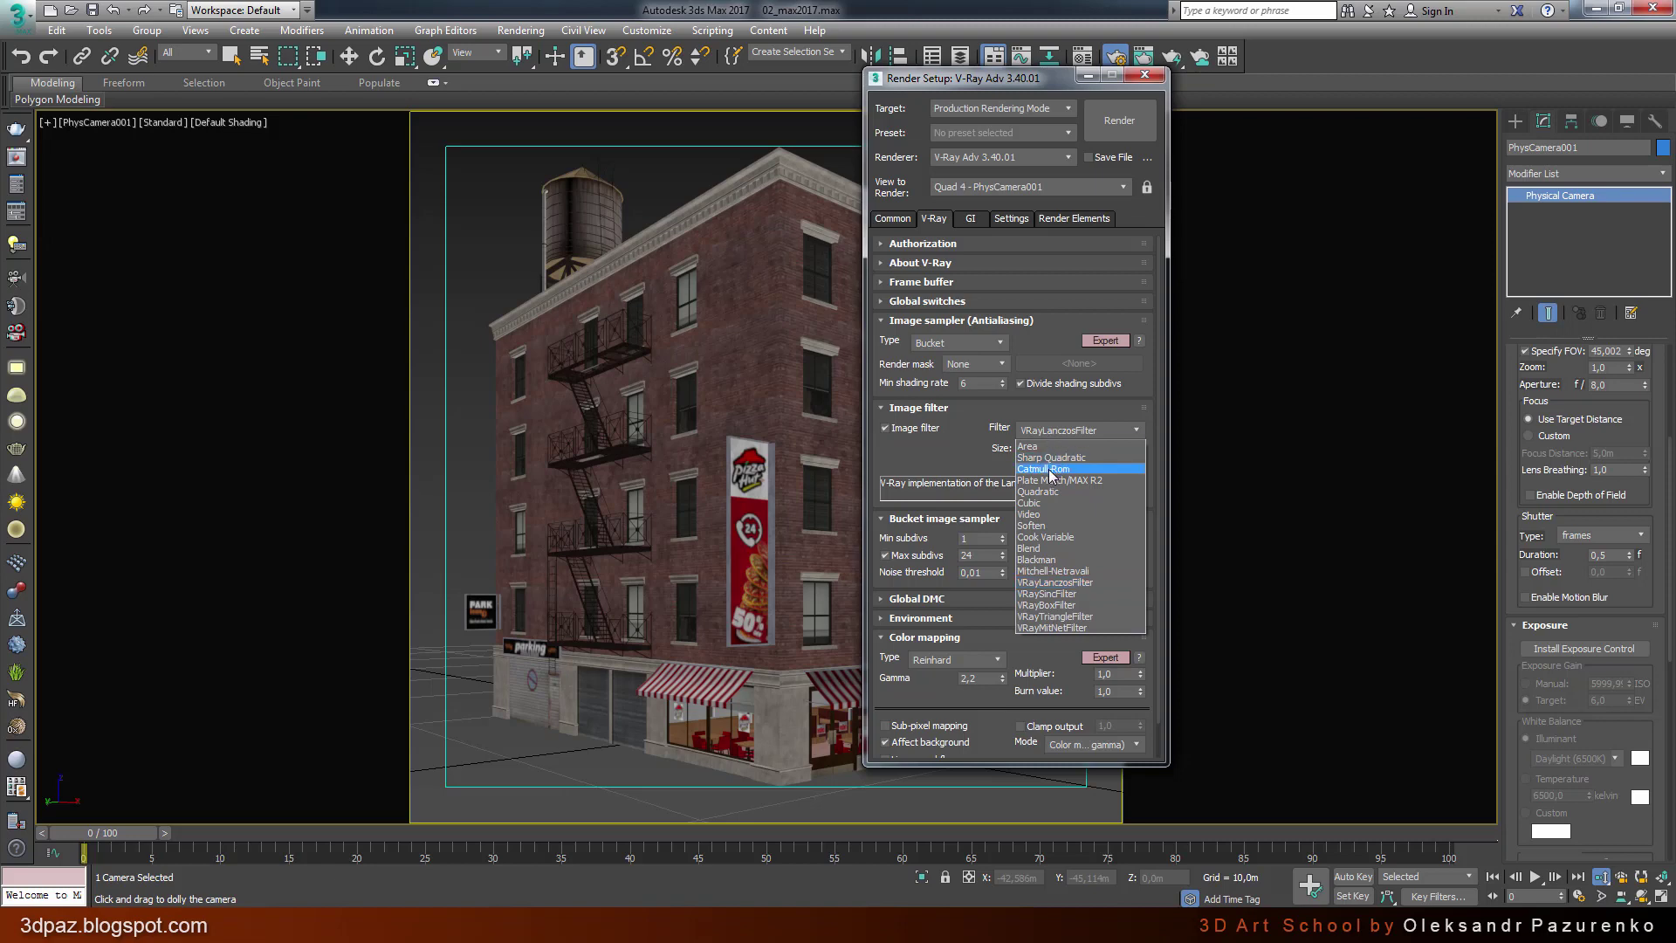
left_click(1050, 470)
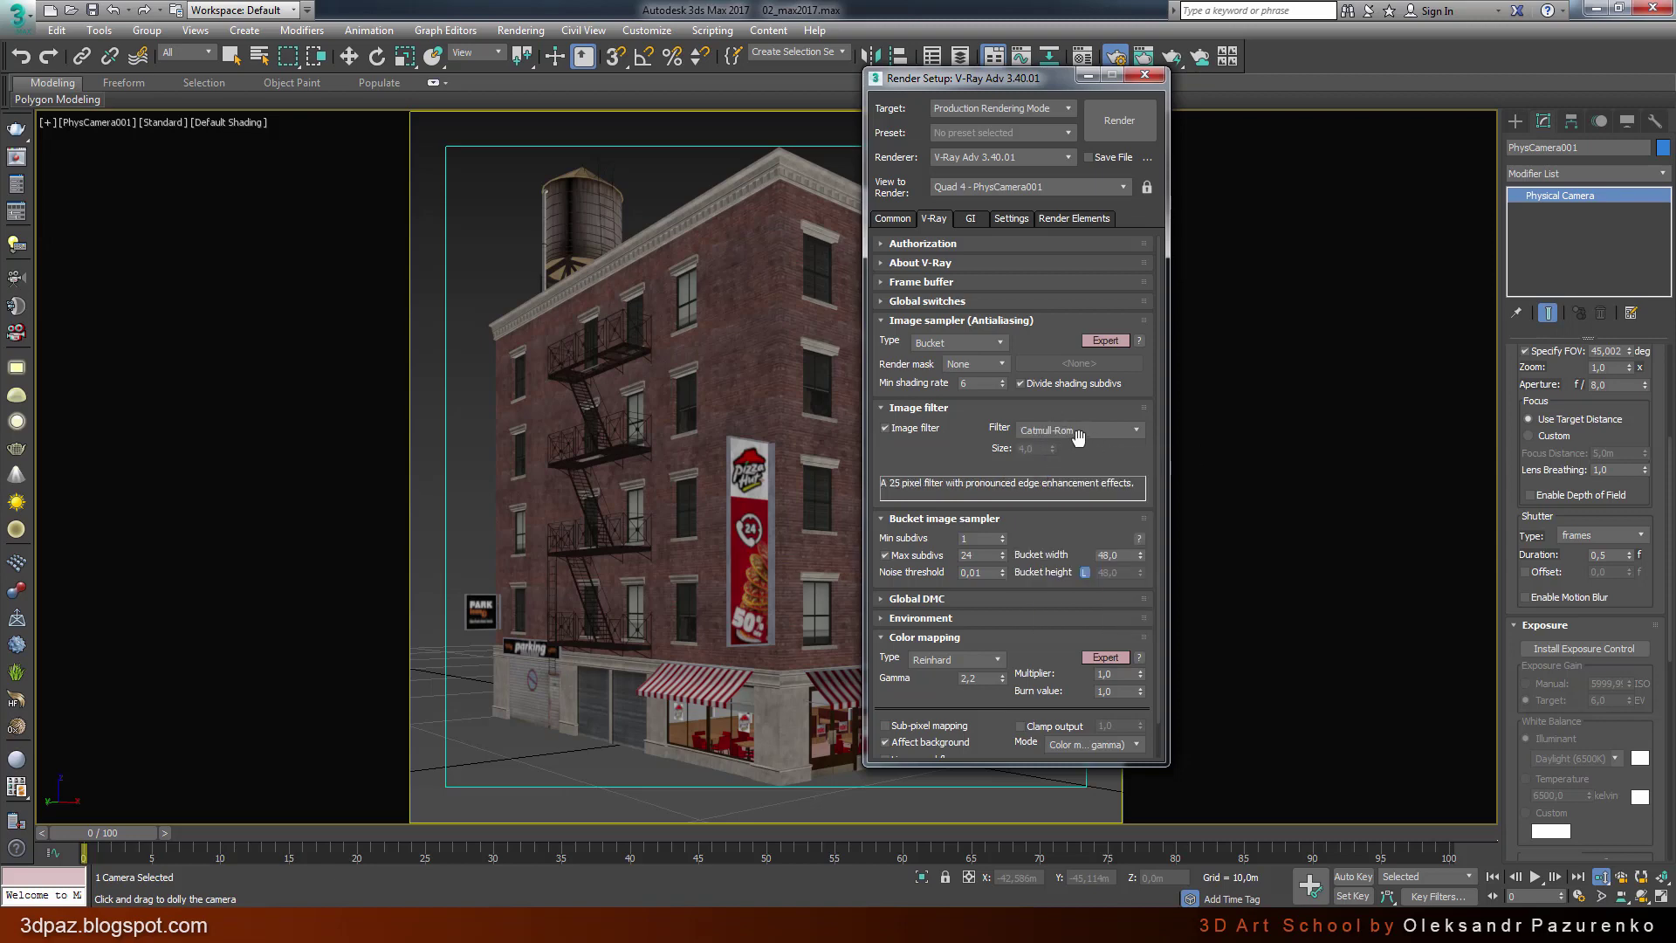
scroll(958, 469, "down", 2)
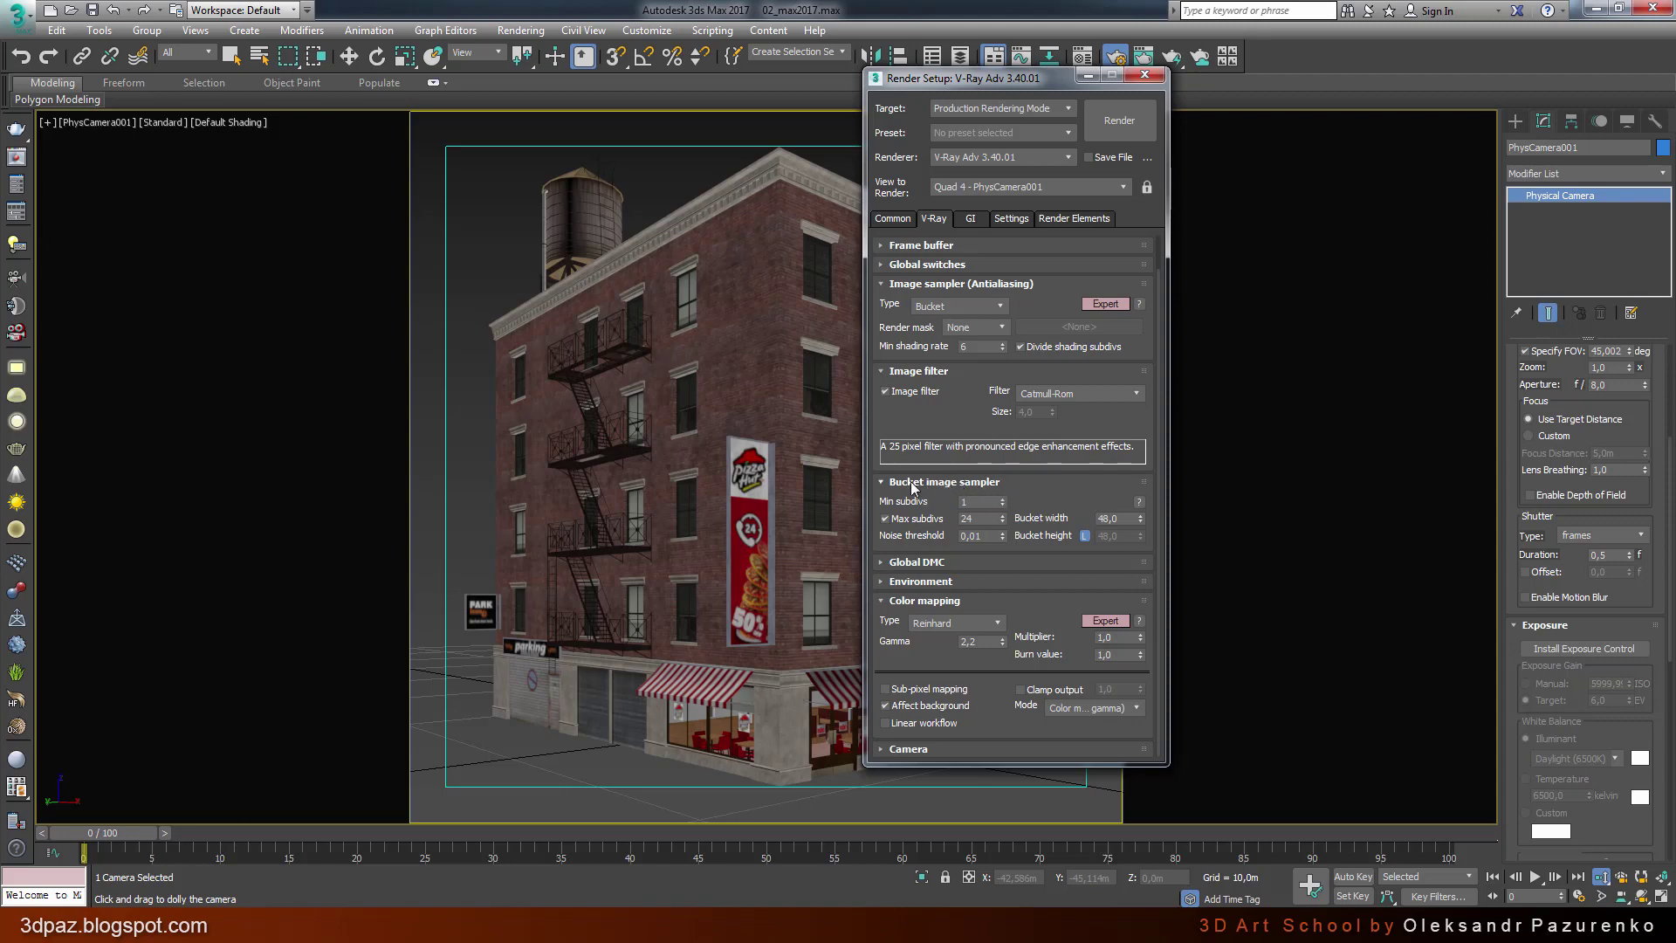
Step: Set the Bucket image sampler's max subdivs to 4
double_click(986, 521)
type("4")
key("Tab")
Step: In the expanded Global DMC settings, set the noise threshold to 0,005
left_click(921, 561)
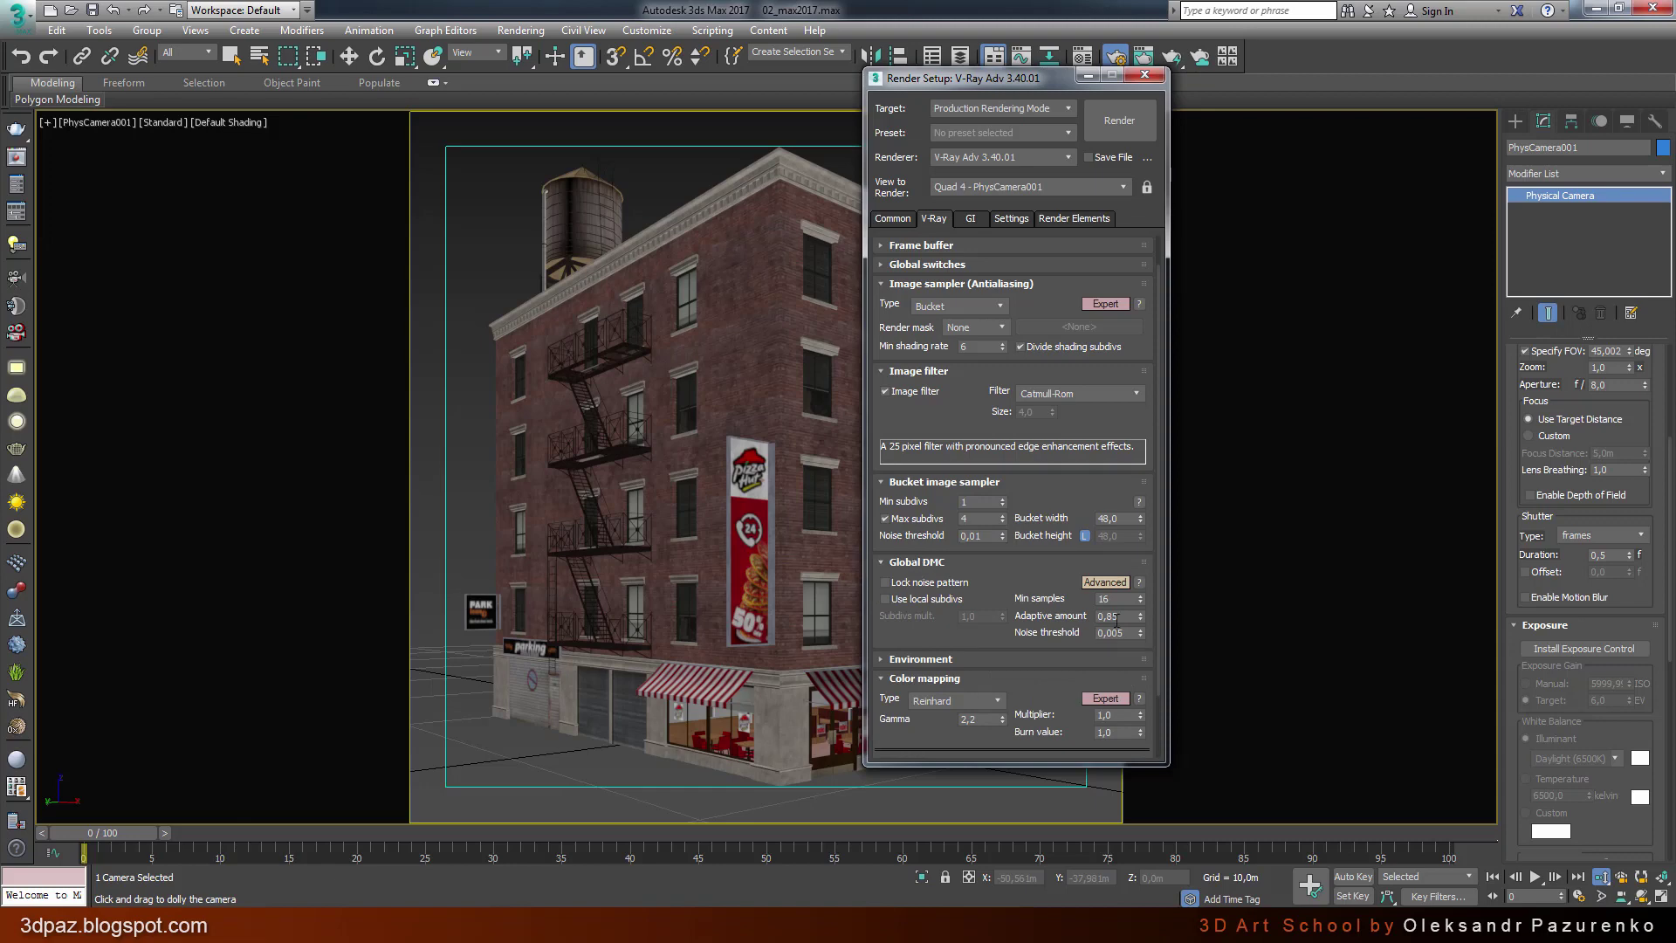
mouse_move(1112, 615)
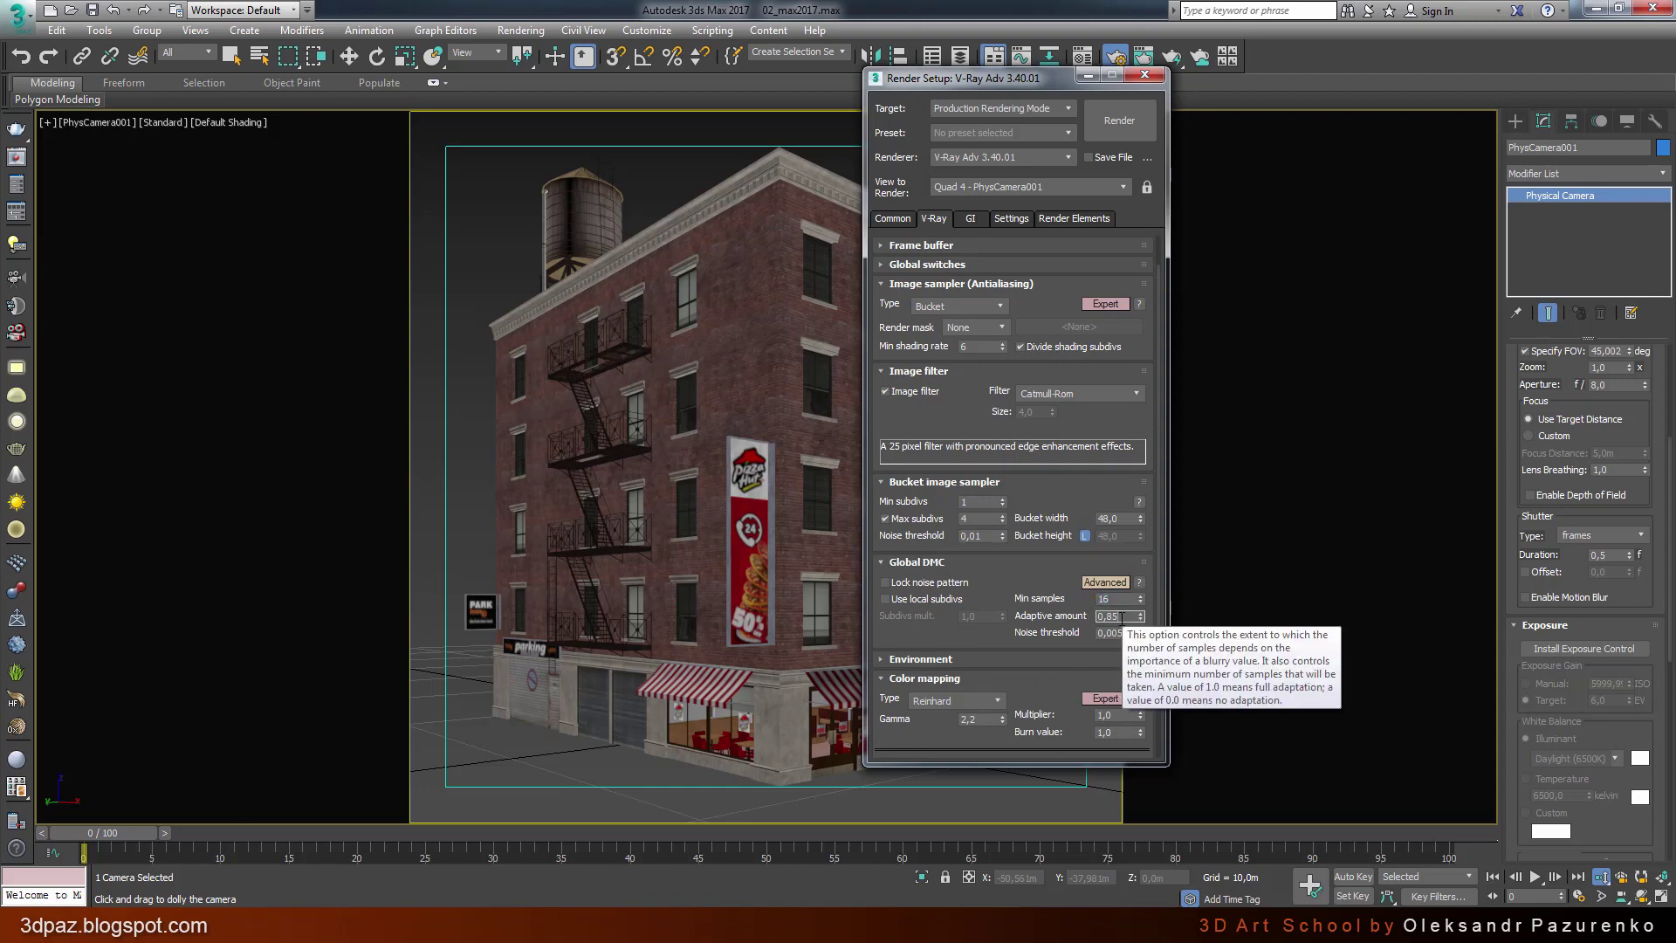
double_click(1120, 632)
left_click_drag(1103, 632, 1035, 595)
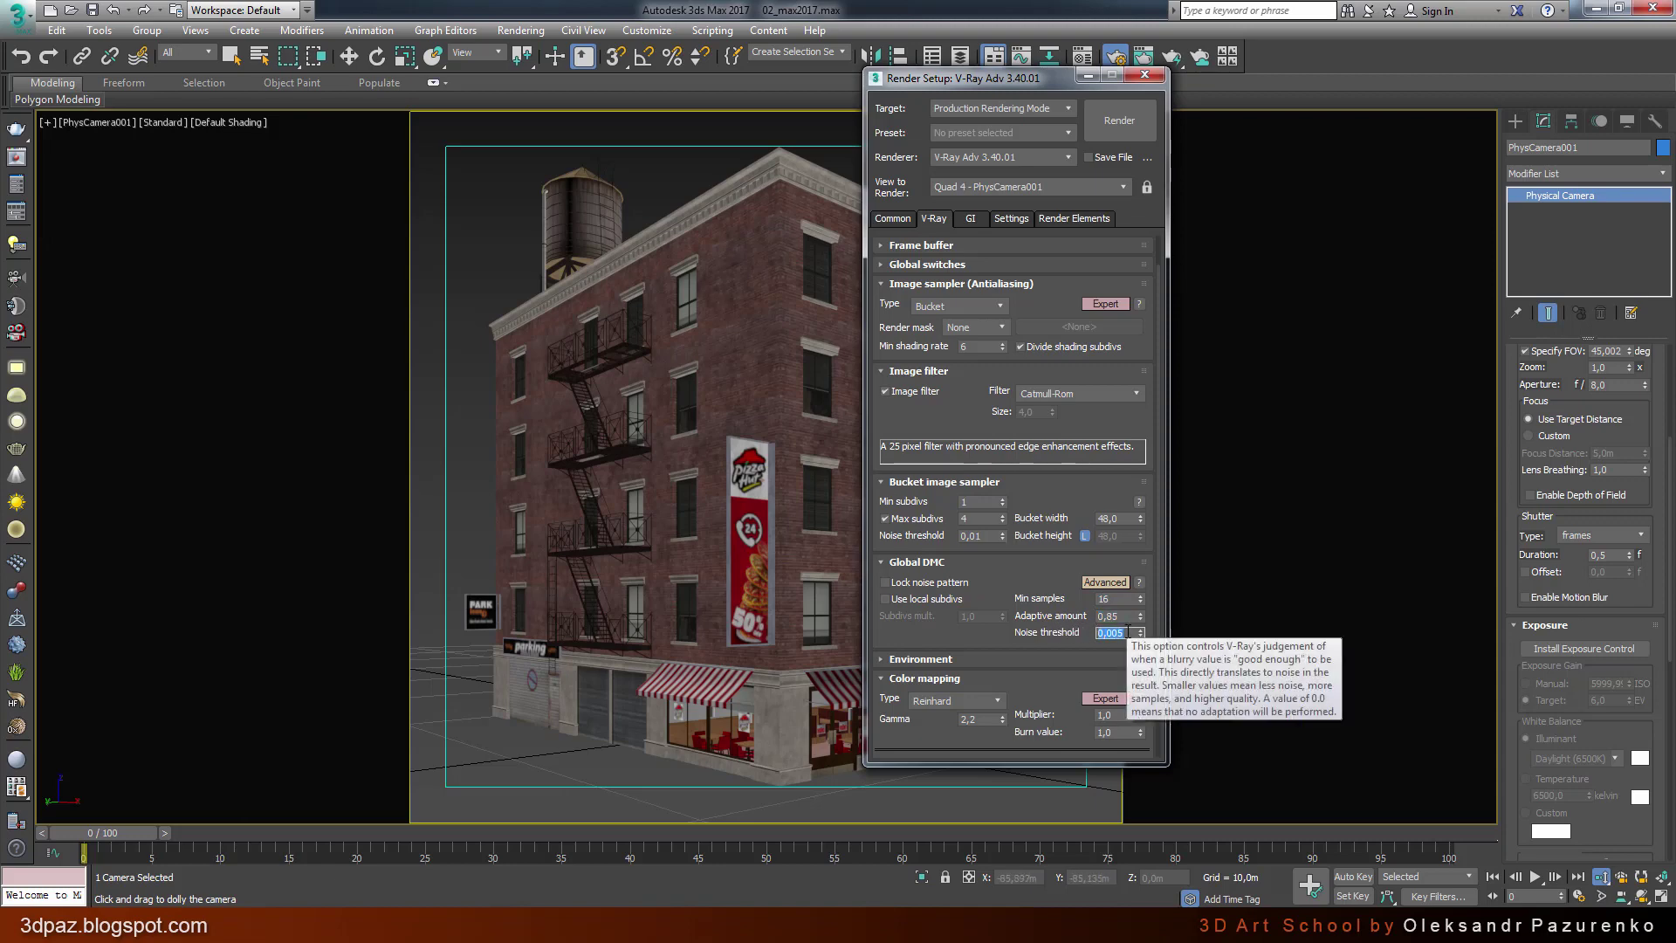
left_click(1098, 633)
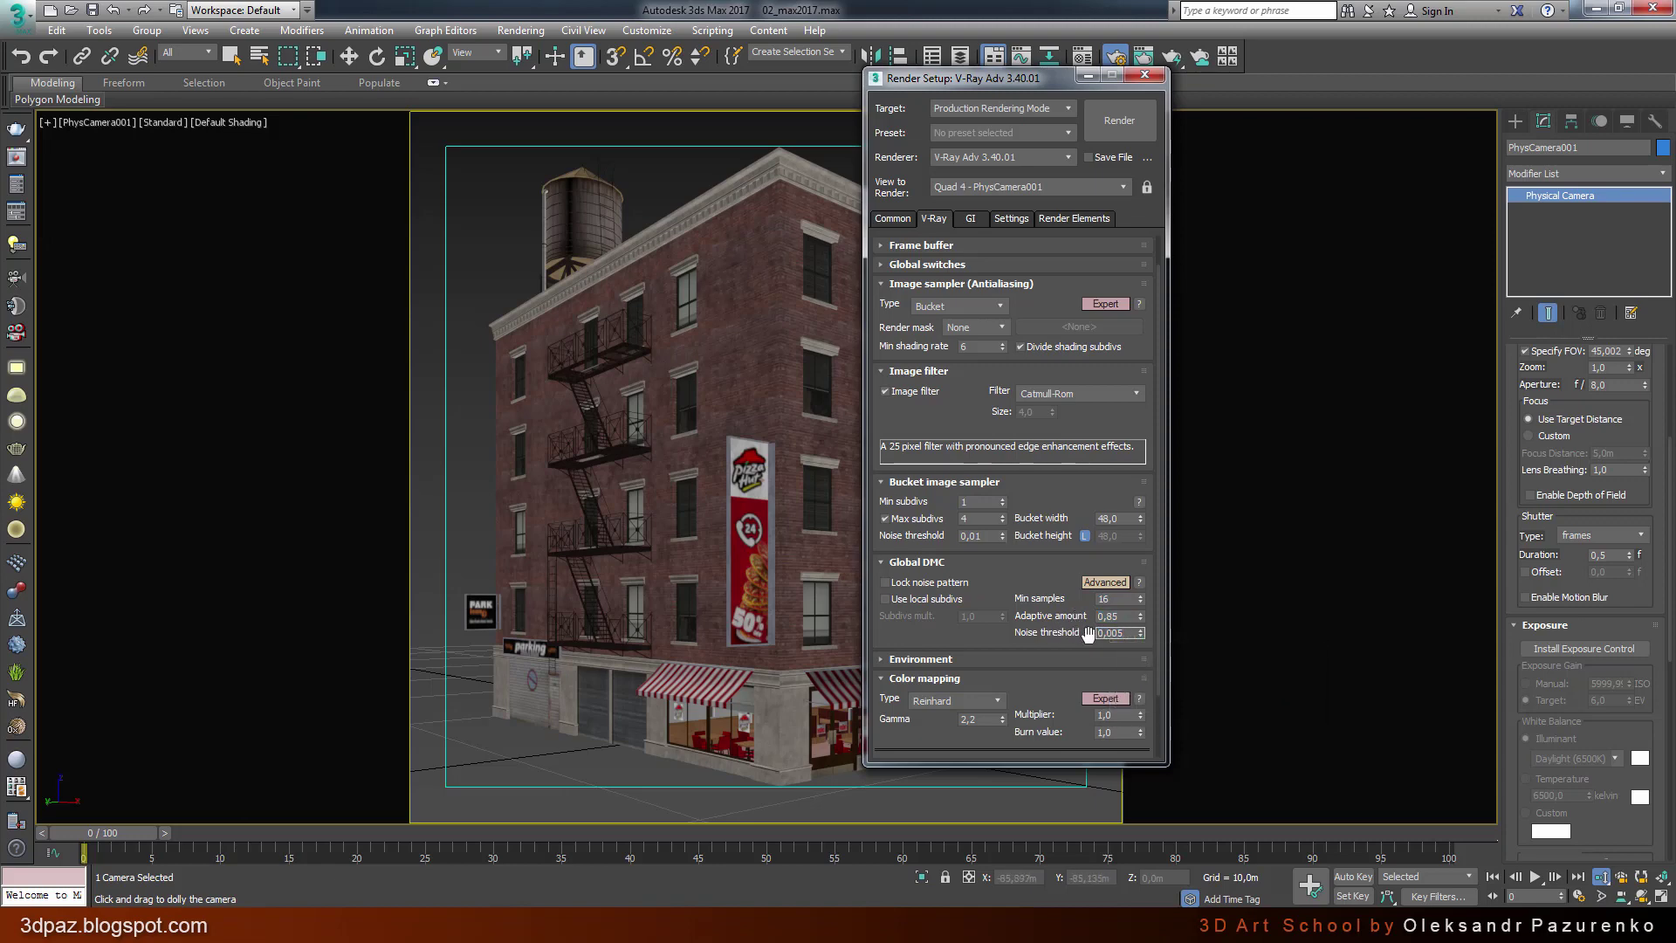
mouse_move(1121, 616)
left_mouse_down()
mouse_move(1082, 608)
mouse_move(1085, 632)
mouse_move(1098, 616)
left_mouse_up()
mouse_move(1113, 632)
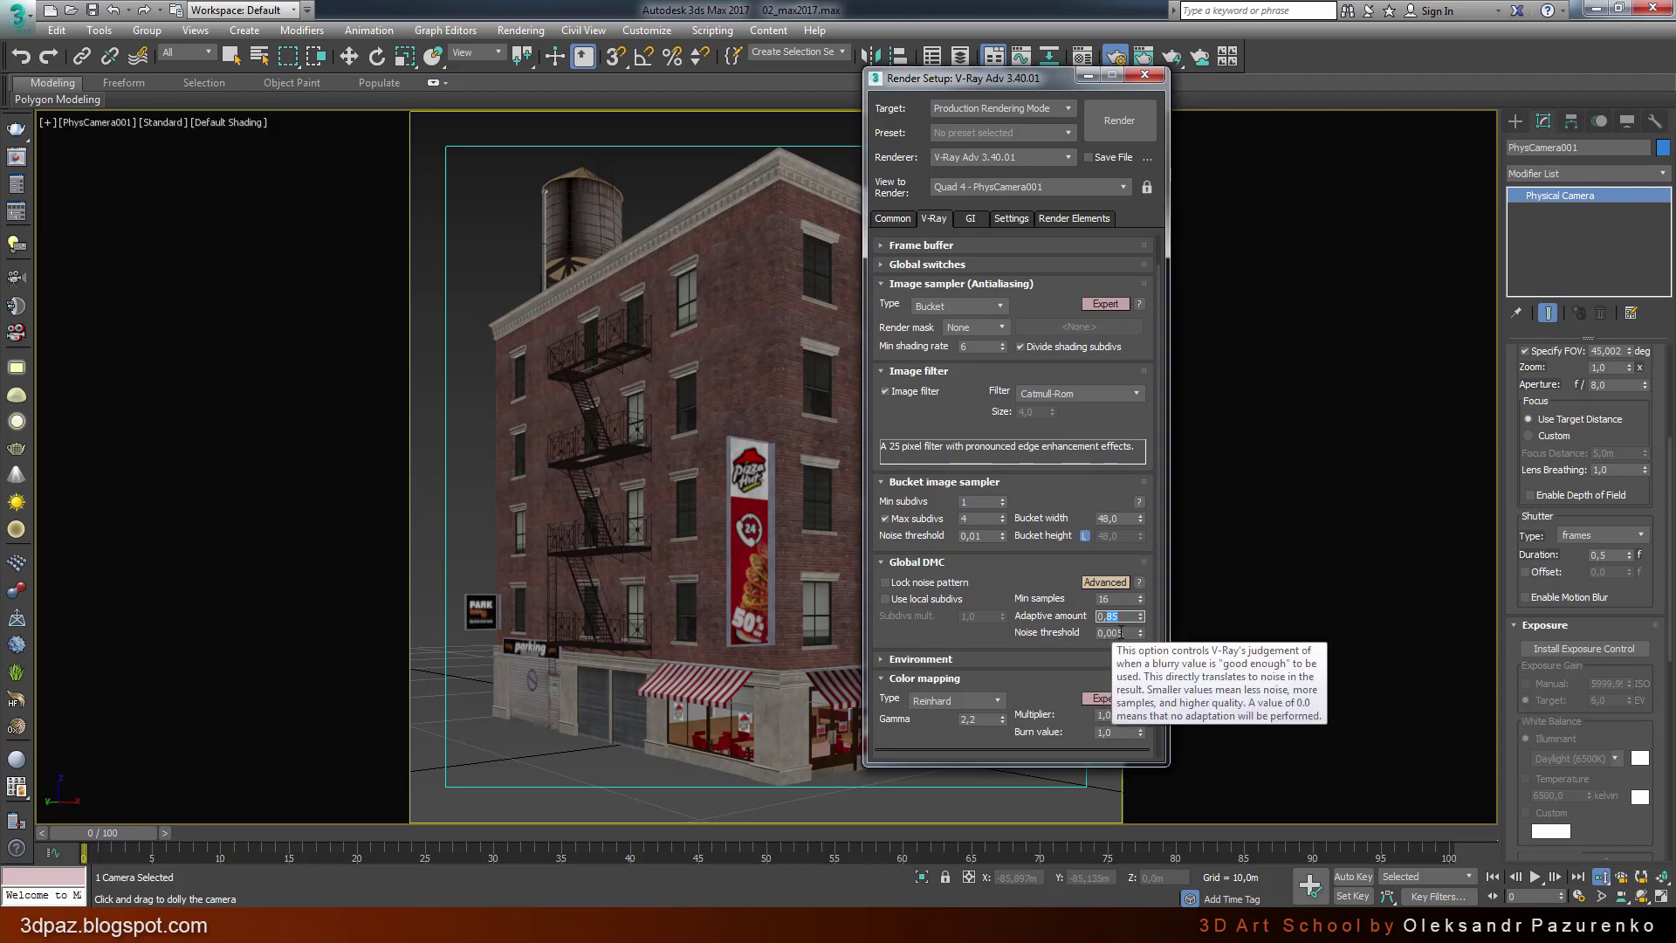
double_click(1121, 632)
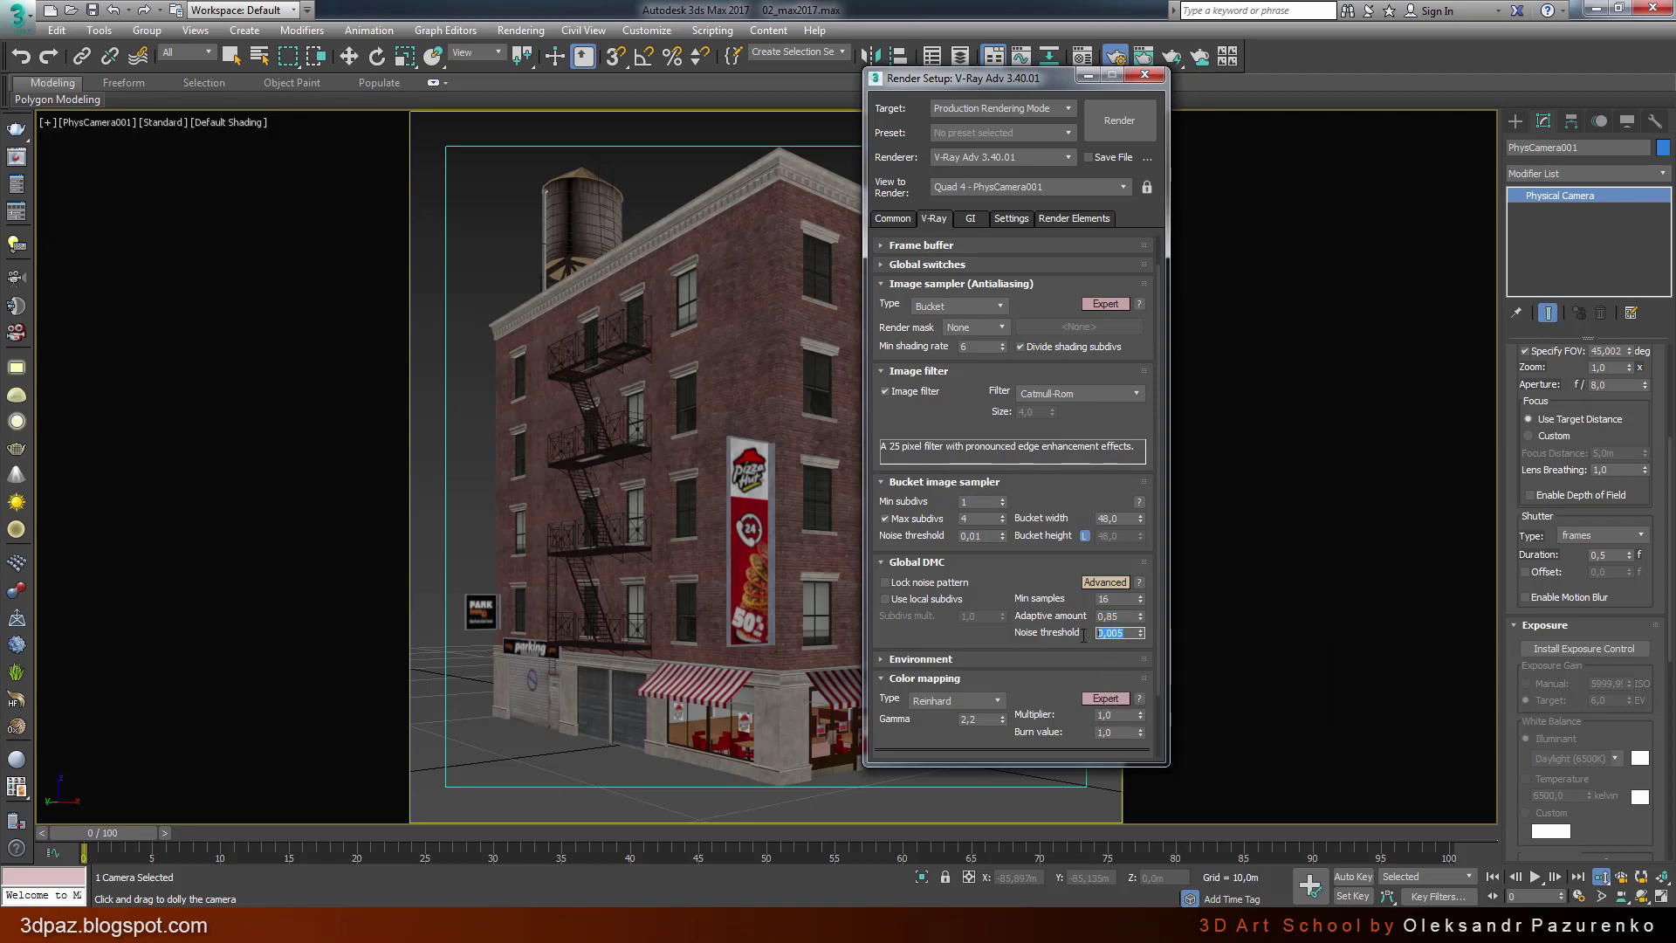
left_click_drag(1125, 633, 1119, 636)
type("5")
Step: Collapse the Image sampler and Image filter rollouts, then re-expand Image sampler
left_click(1031, 284)
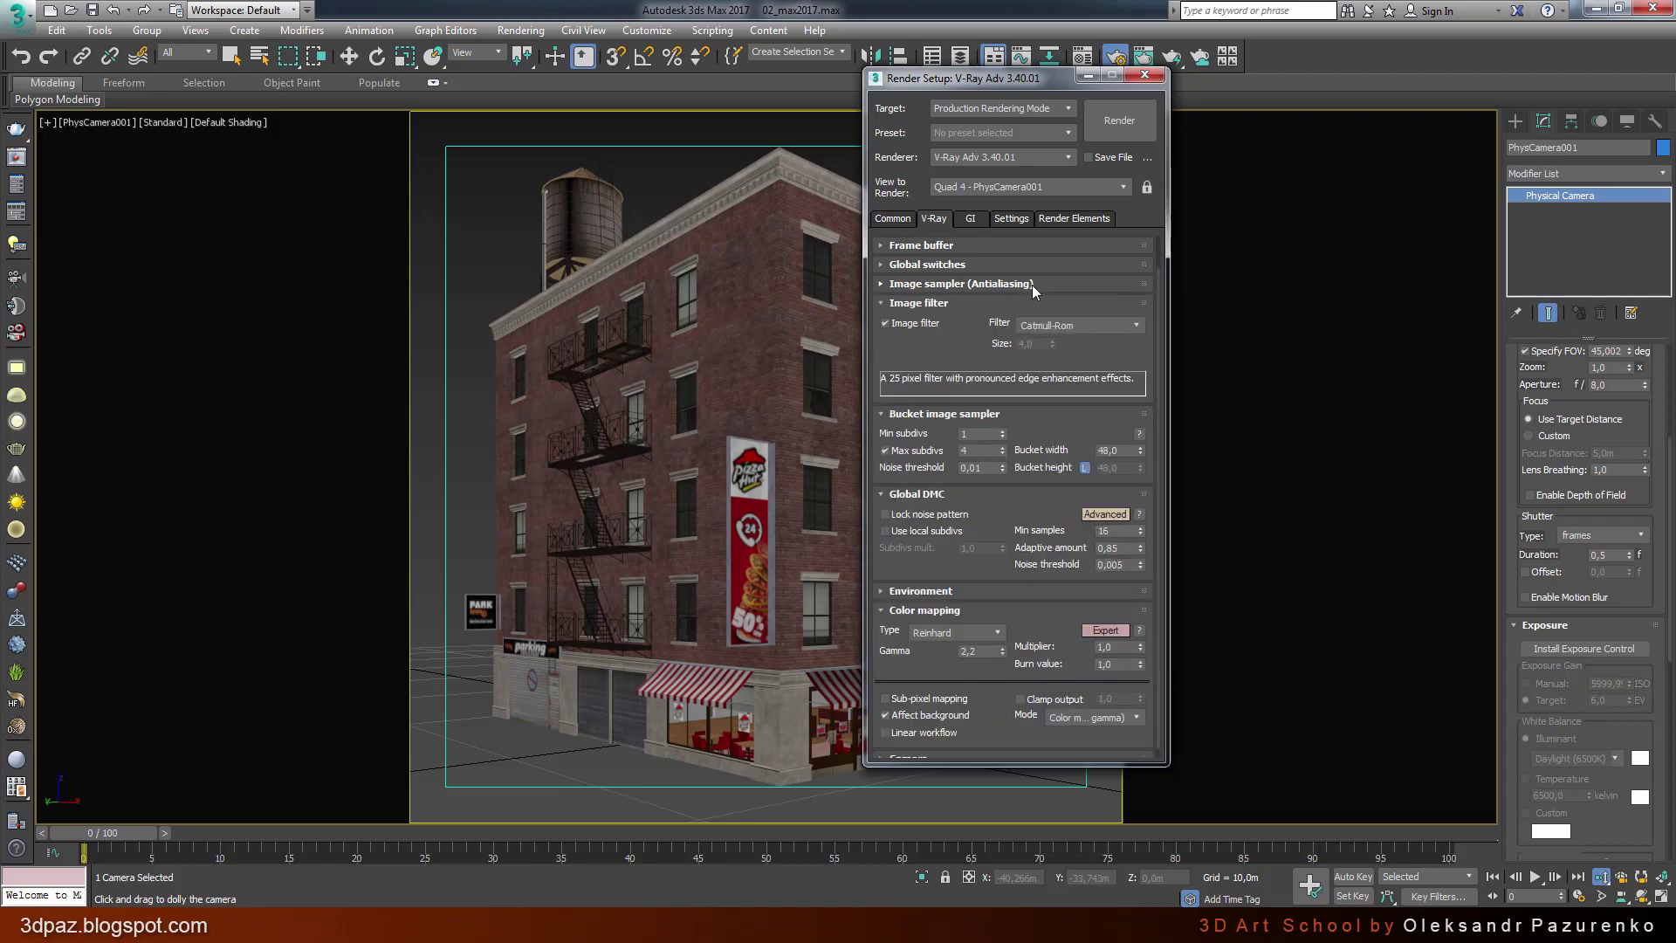
left_click(880, 304)
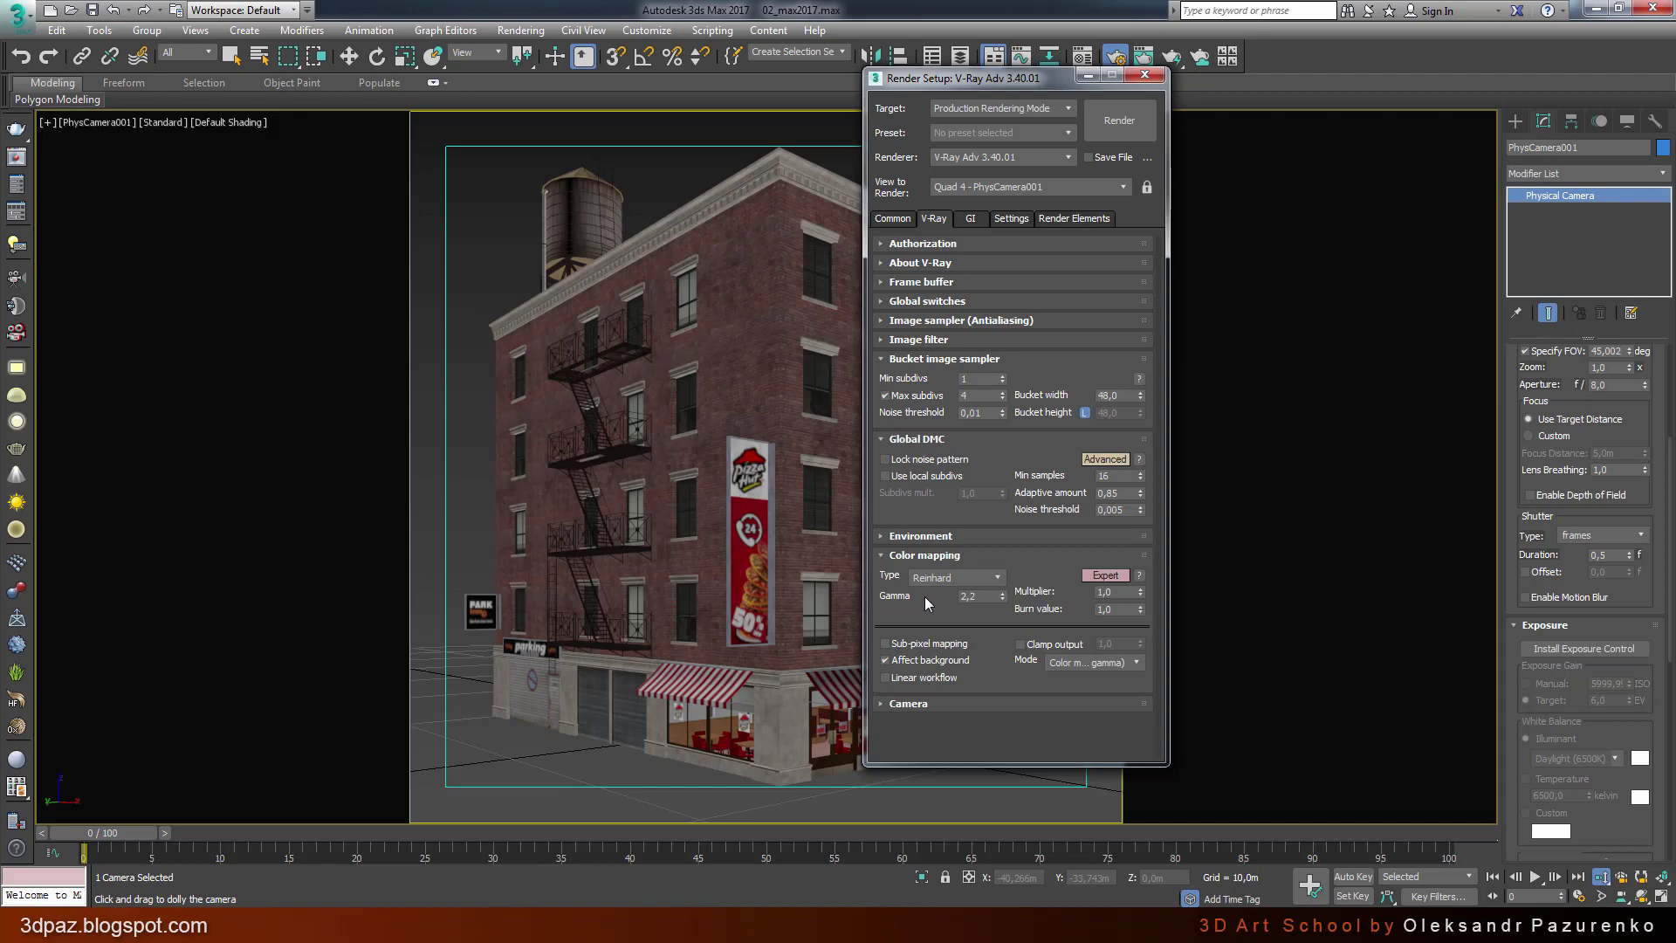
left_click(886, 475)
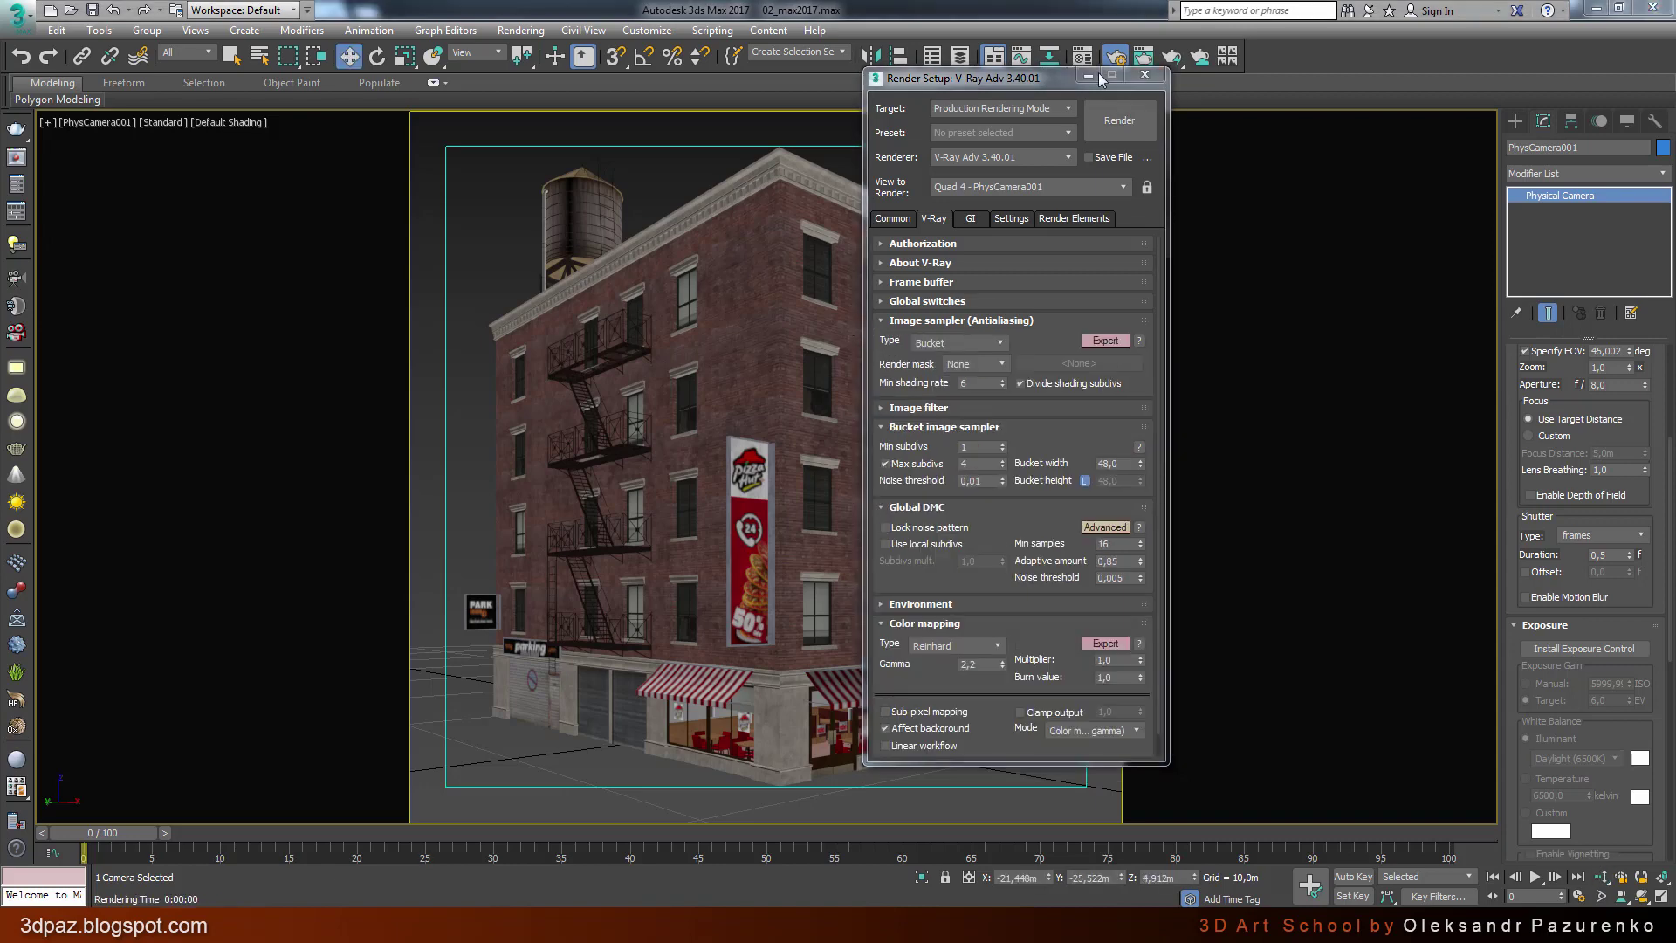
Step: Enable Use local subdivs in Global DMC after checking a material's Reflect Subdivs in the Material Editor
left_click(1083, 57)
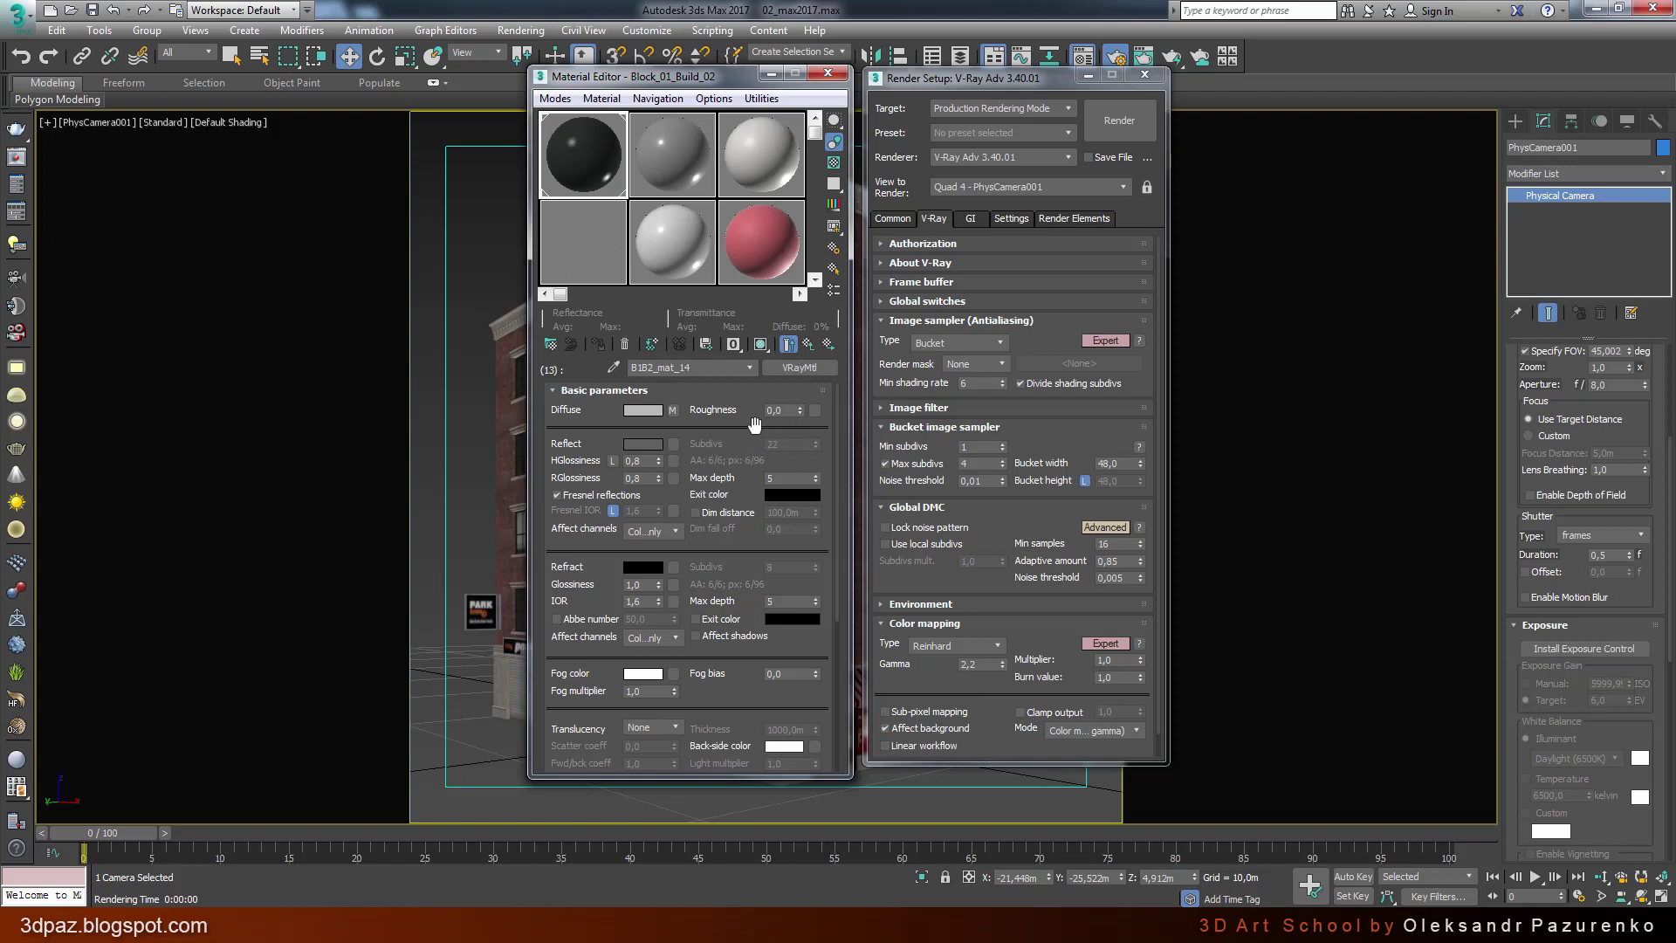
left_click(892, 543)
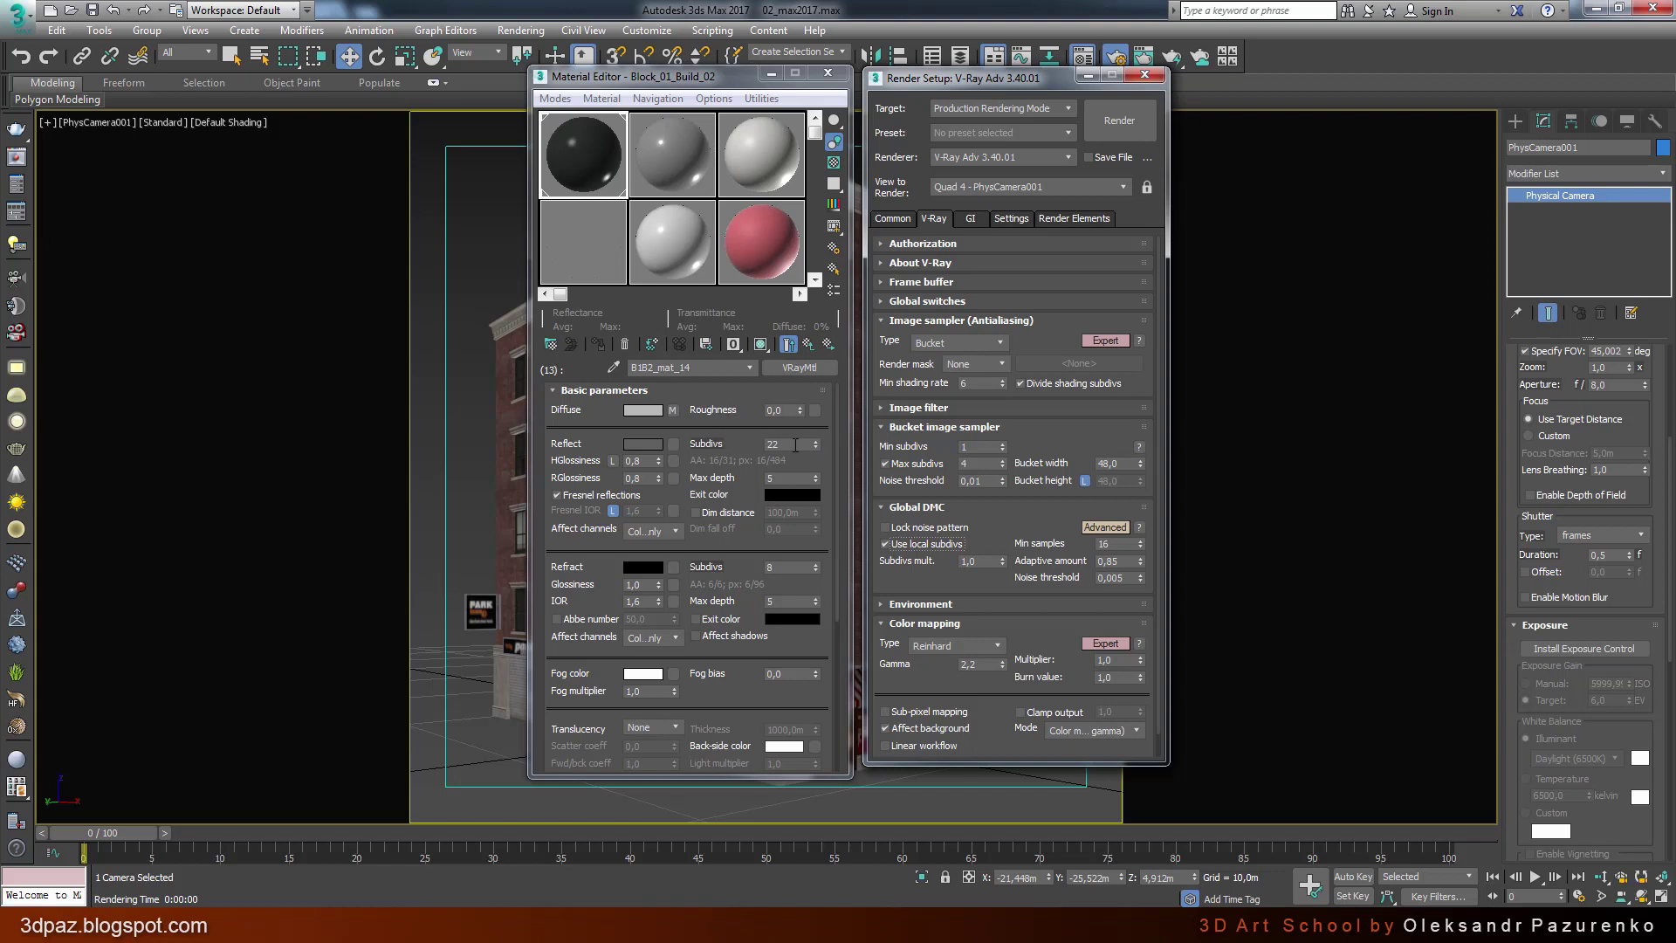
left_click(759, 445)
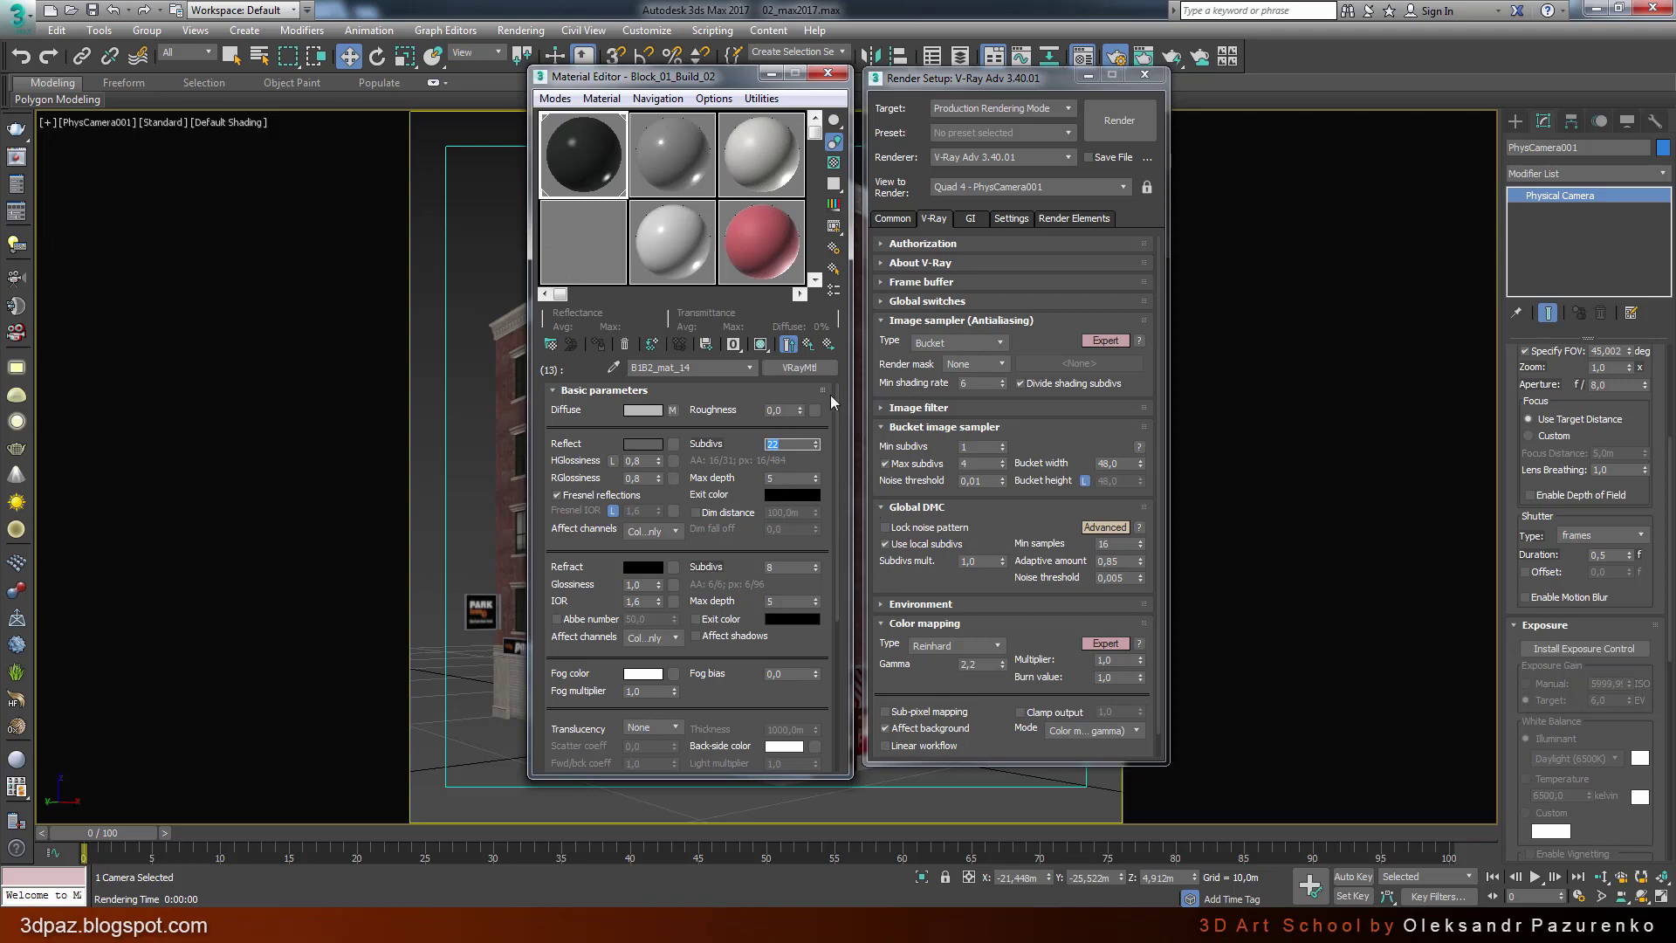
left_click(827, 72)
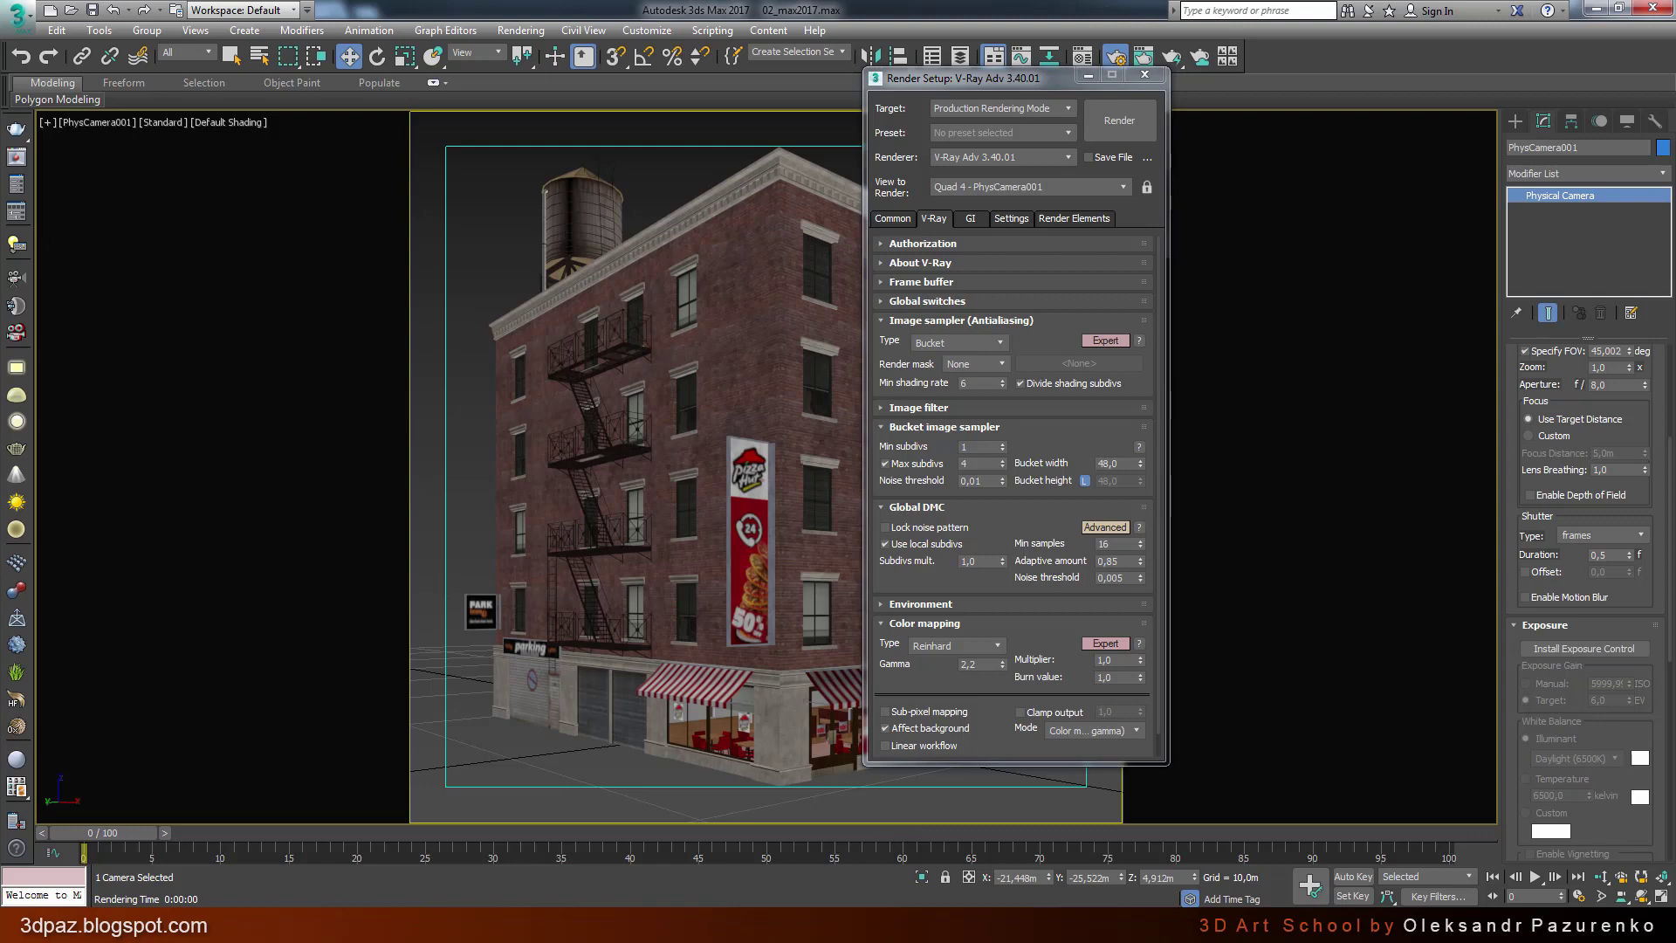
Step: Read the Use local subdivs paragraph on the V-Ray Global DMC Settings documentation page
key("alt+Tab")
scroll(643, 323, "up", 5)
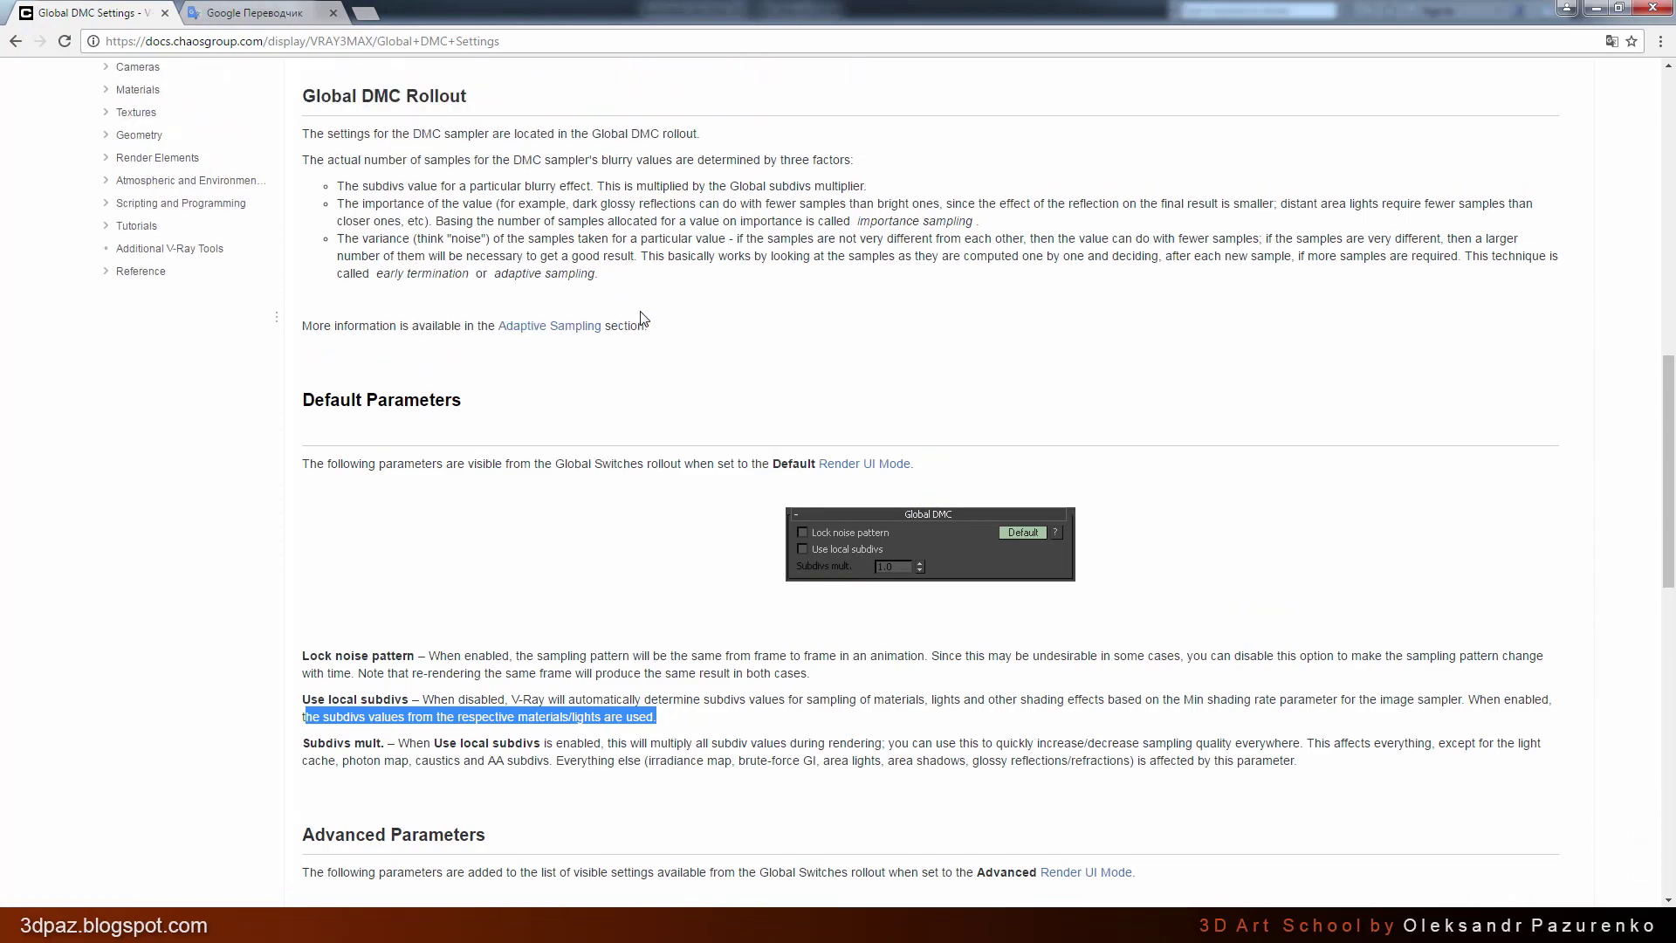
scroll(646, 349, "up", 10)
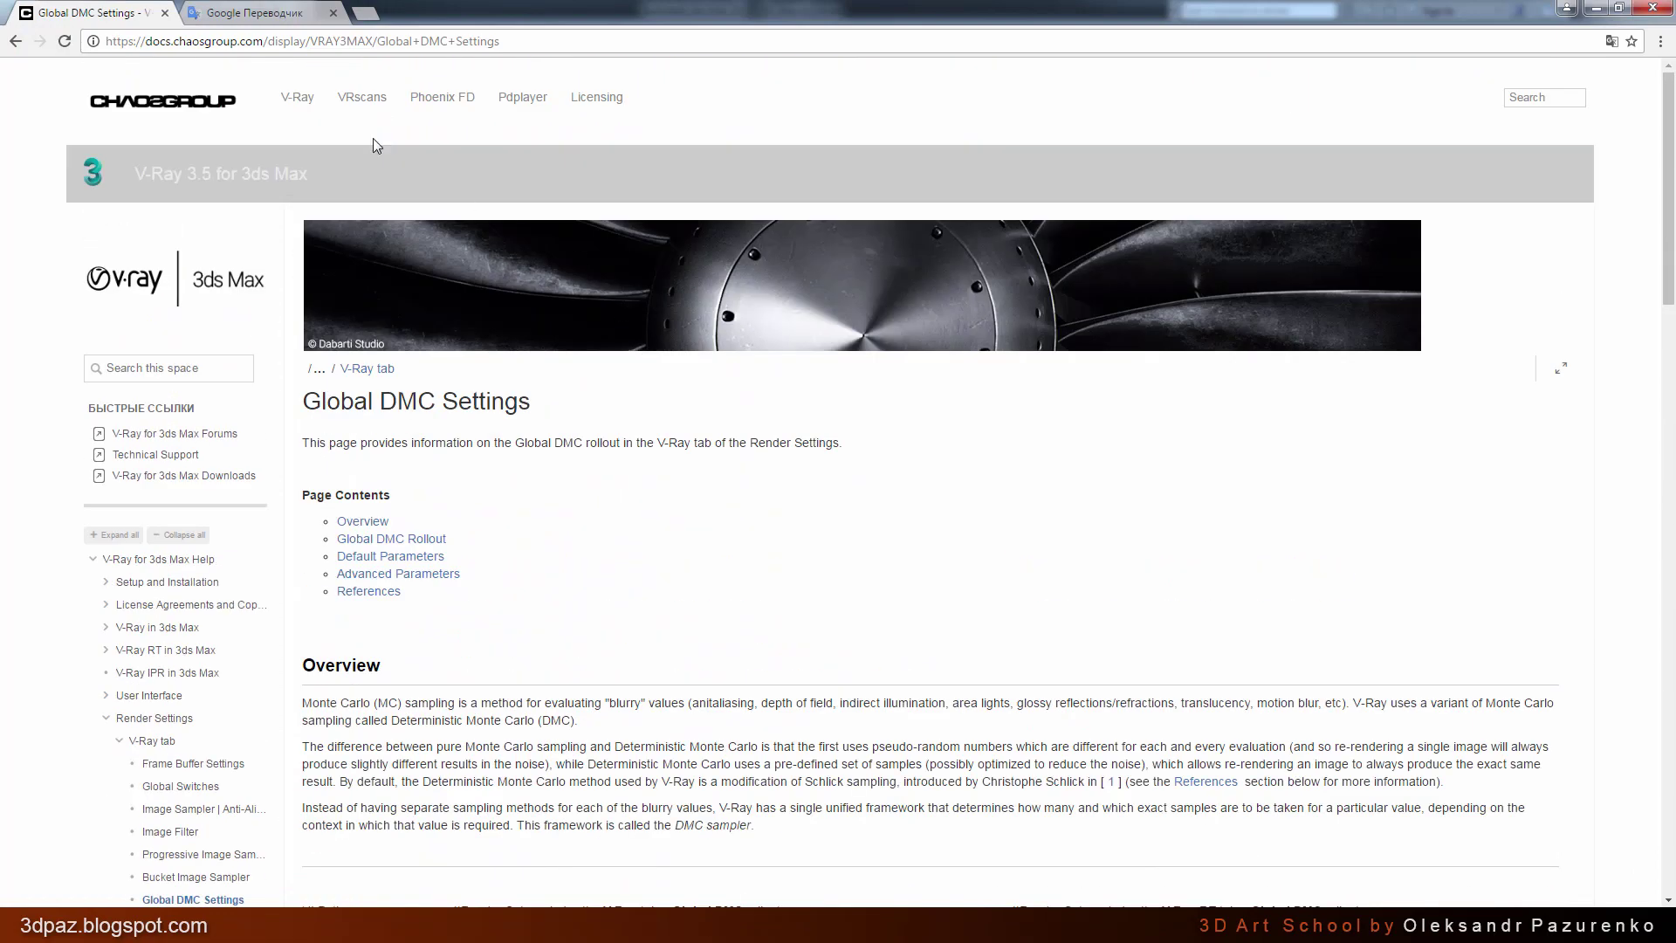
left_click_drag(266, 41, 52, 54)
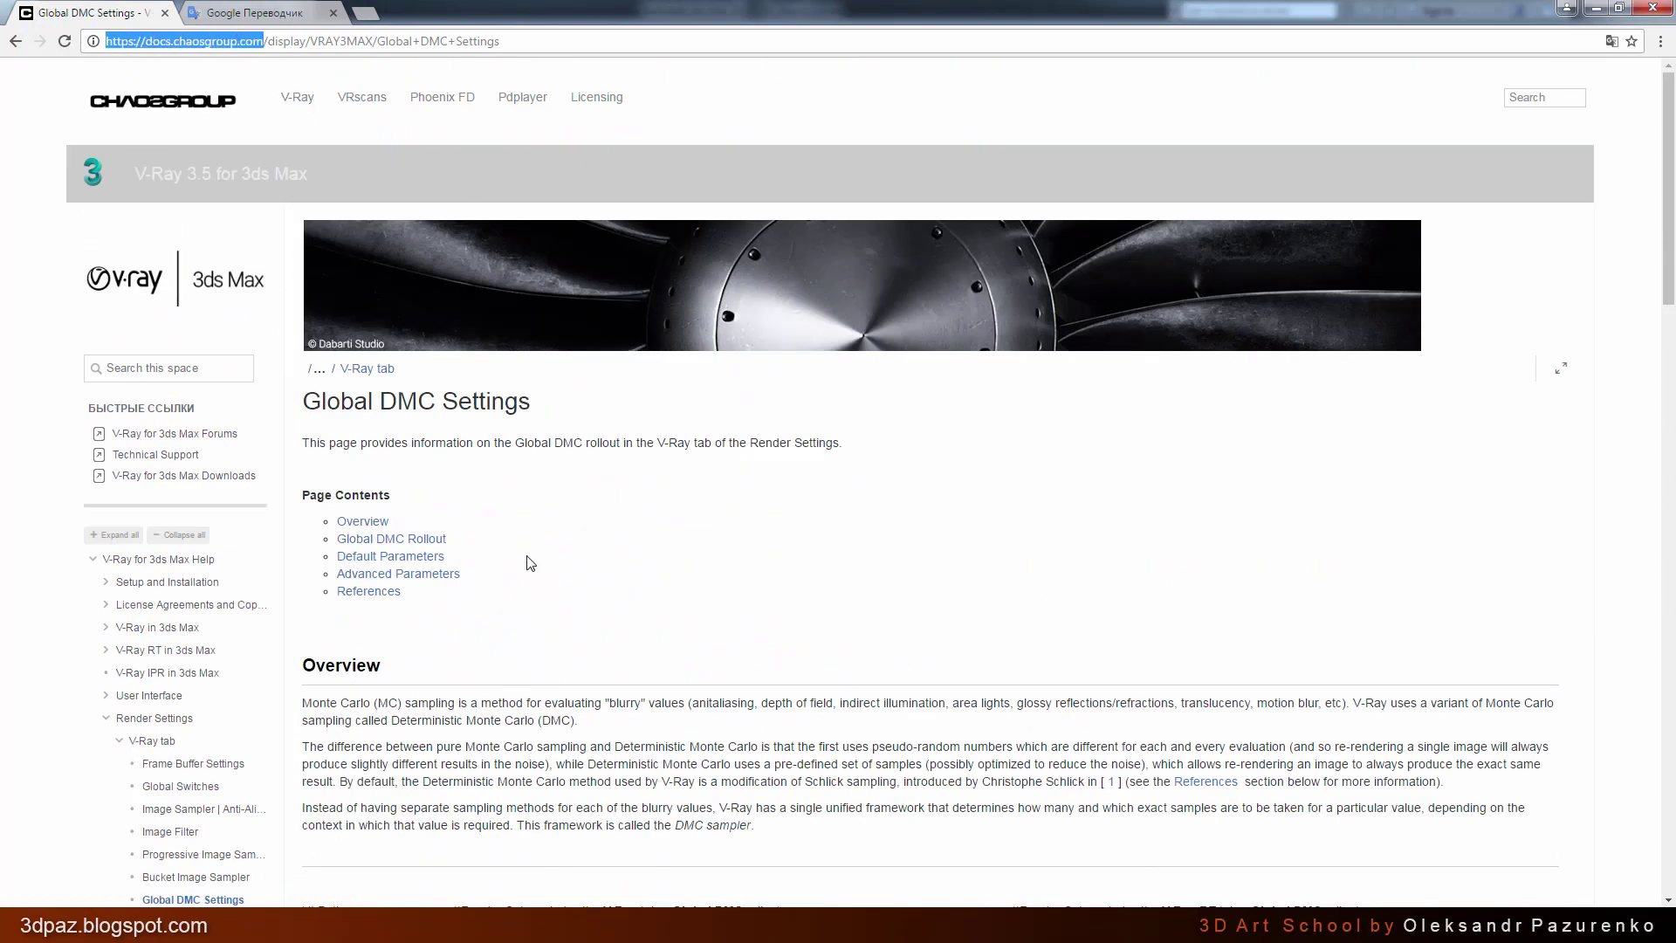
scroll(532, 564, "down", 2)
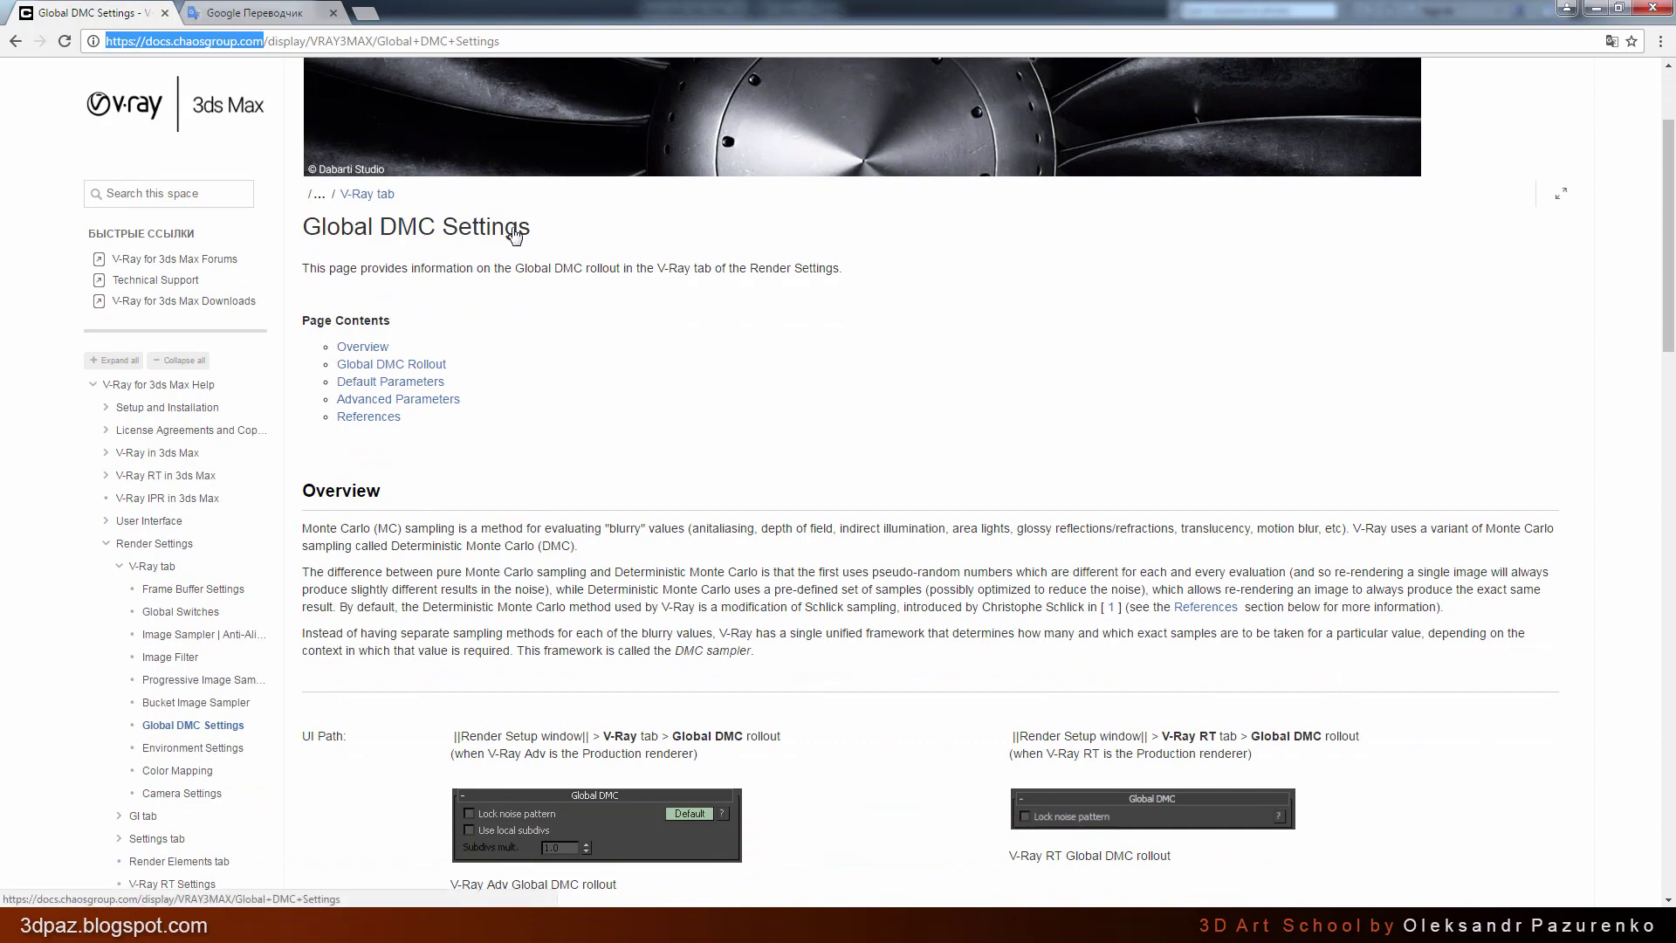
scroll(675, 339, "down", 4)
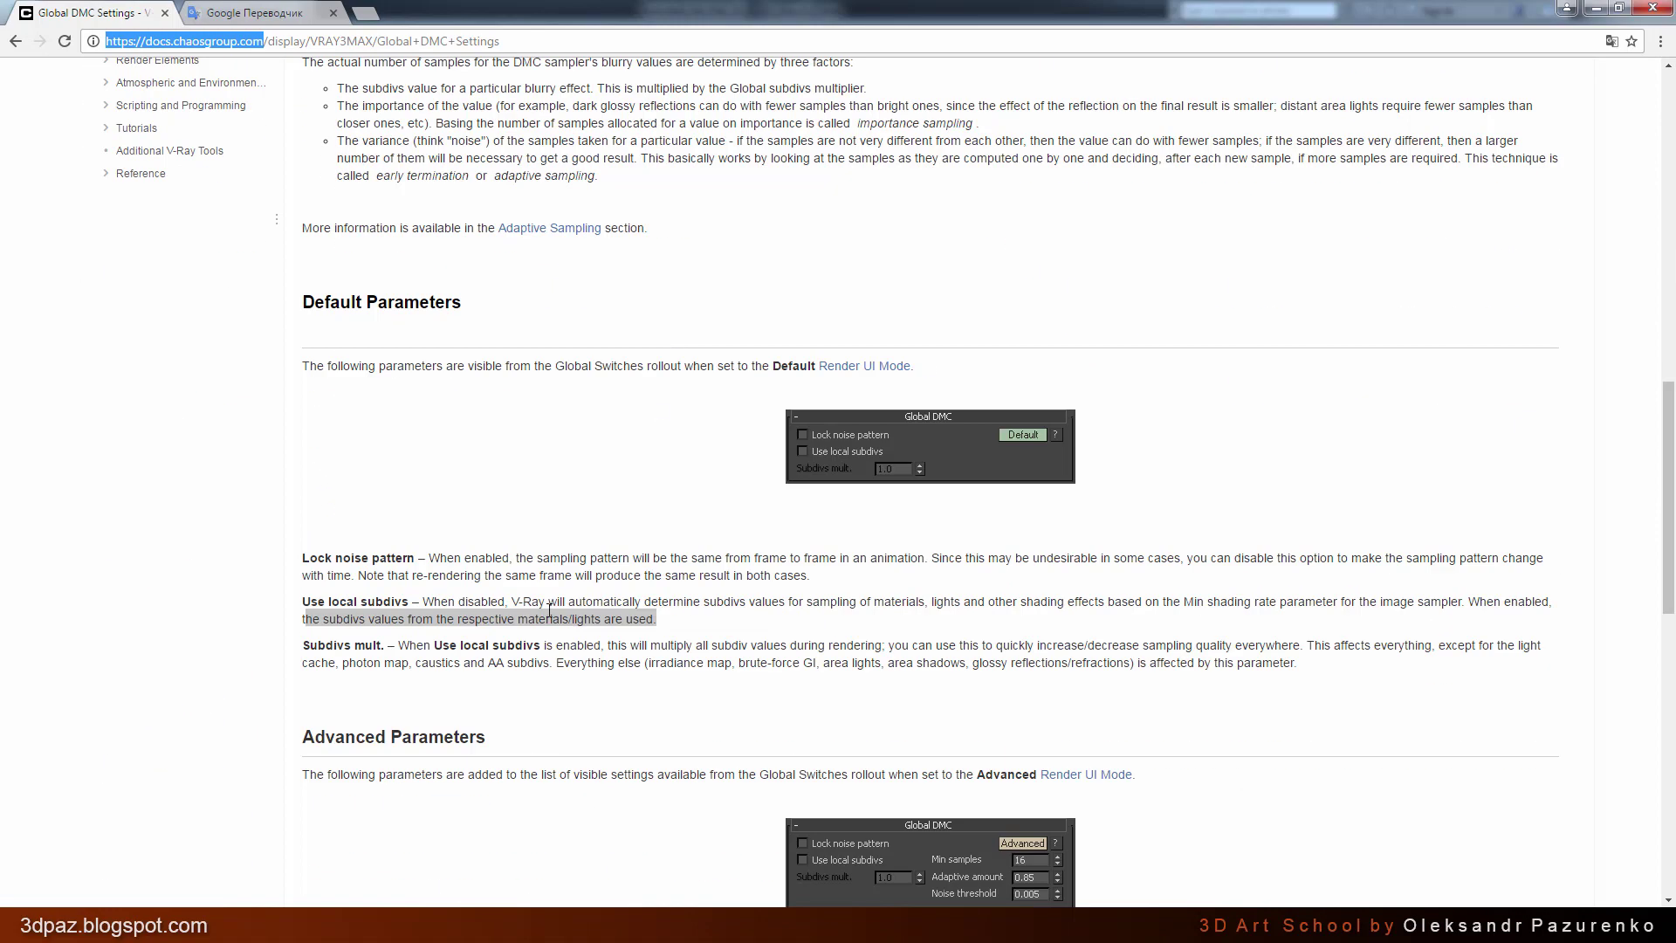
left_click_drag(304, 604, 736, 627)
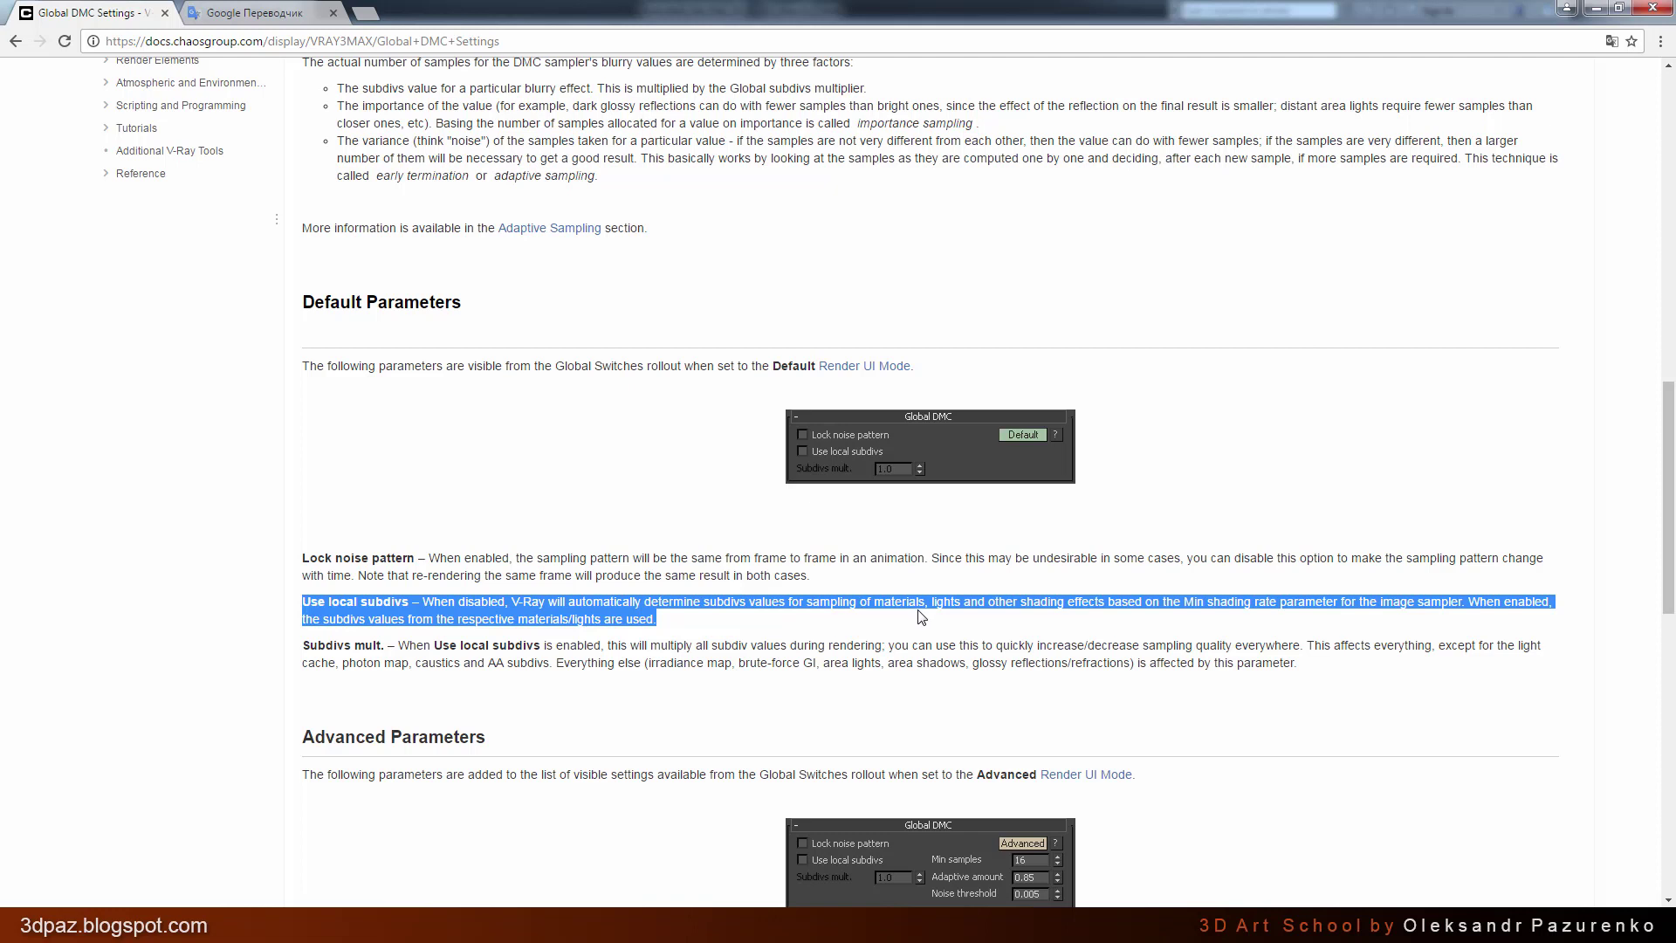
left_click(964, 625)
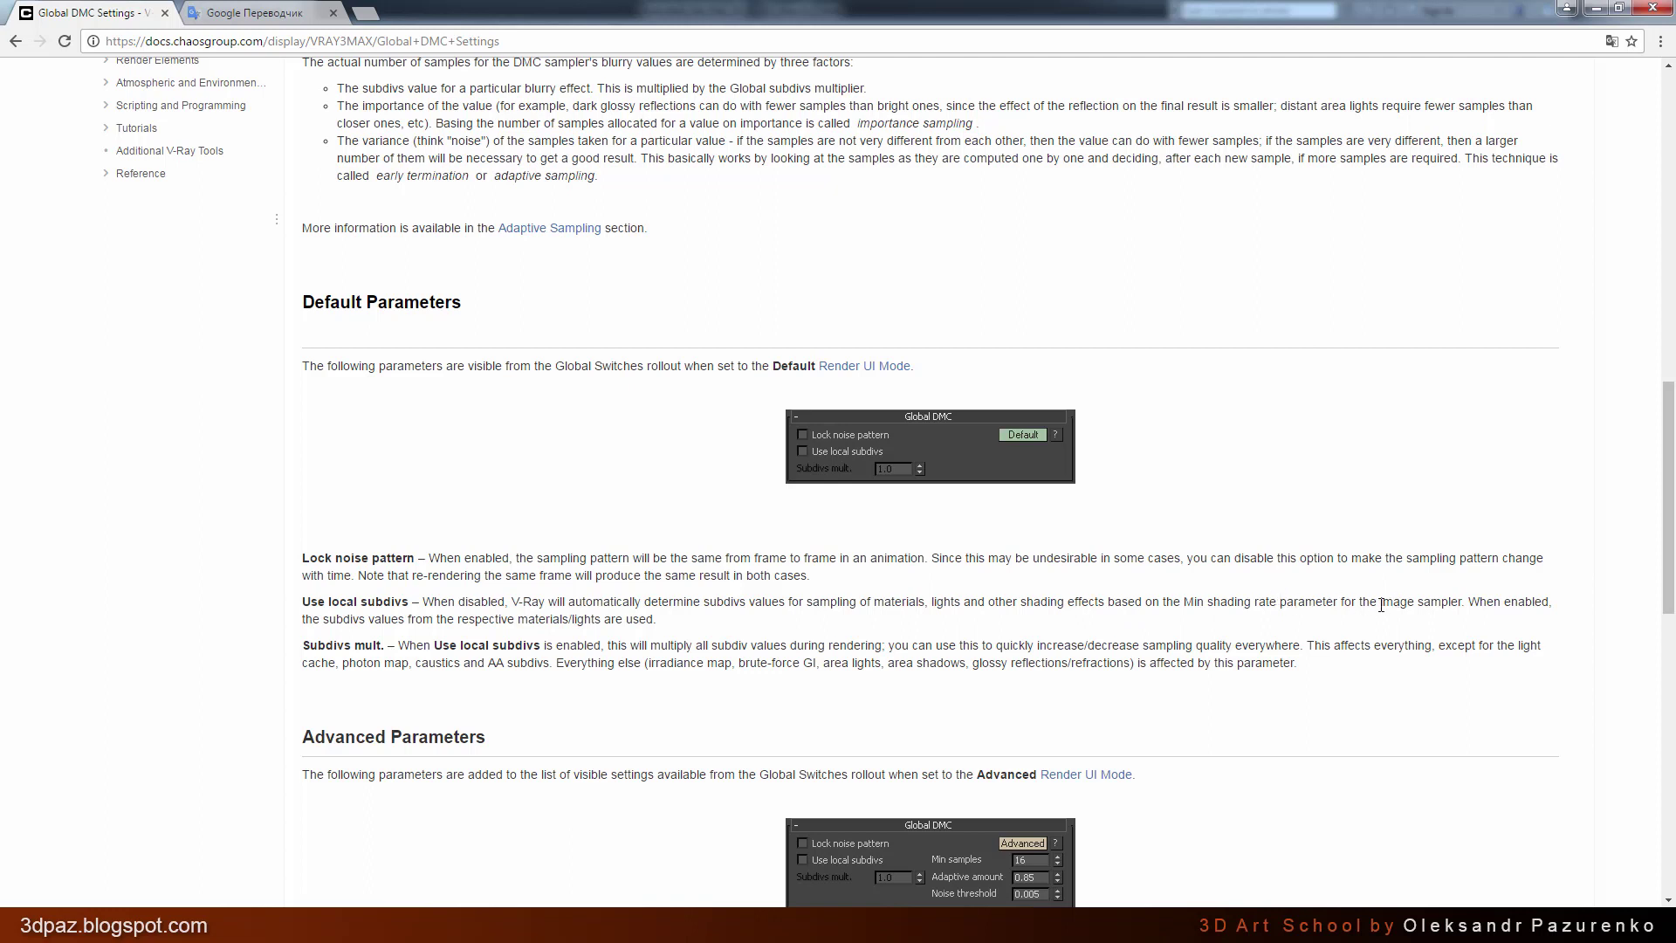
left_click_drag(1379, 604, 1464, 602)
scroll(929, 480, "down", 1)
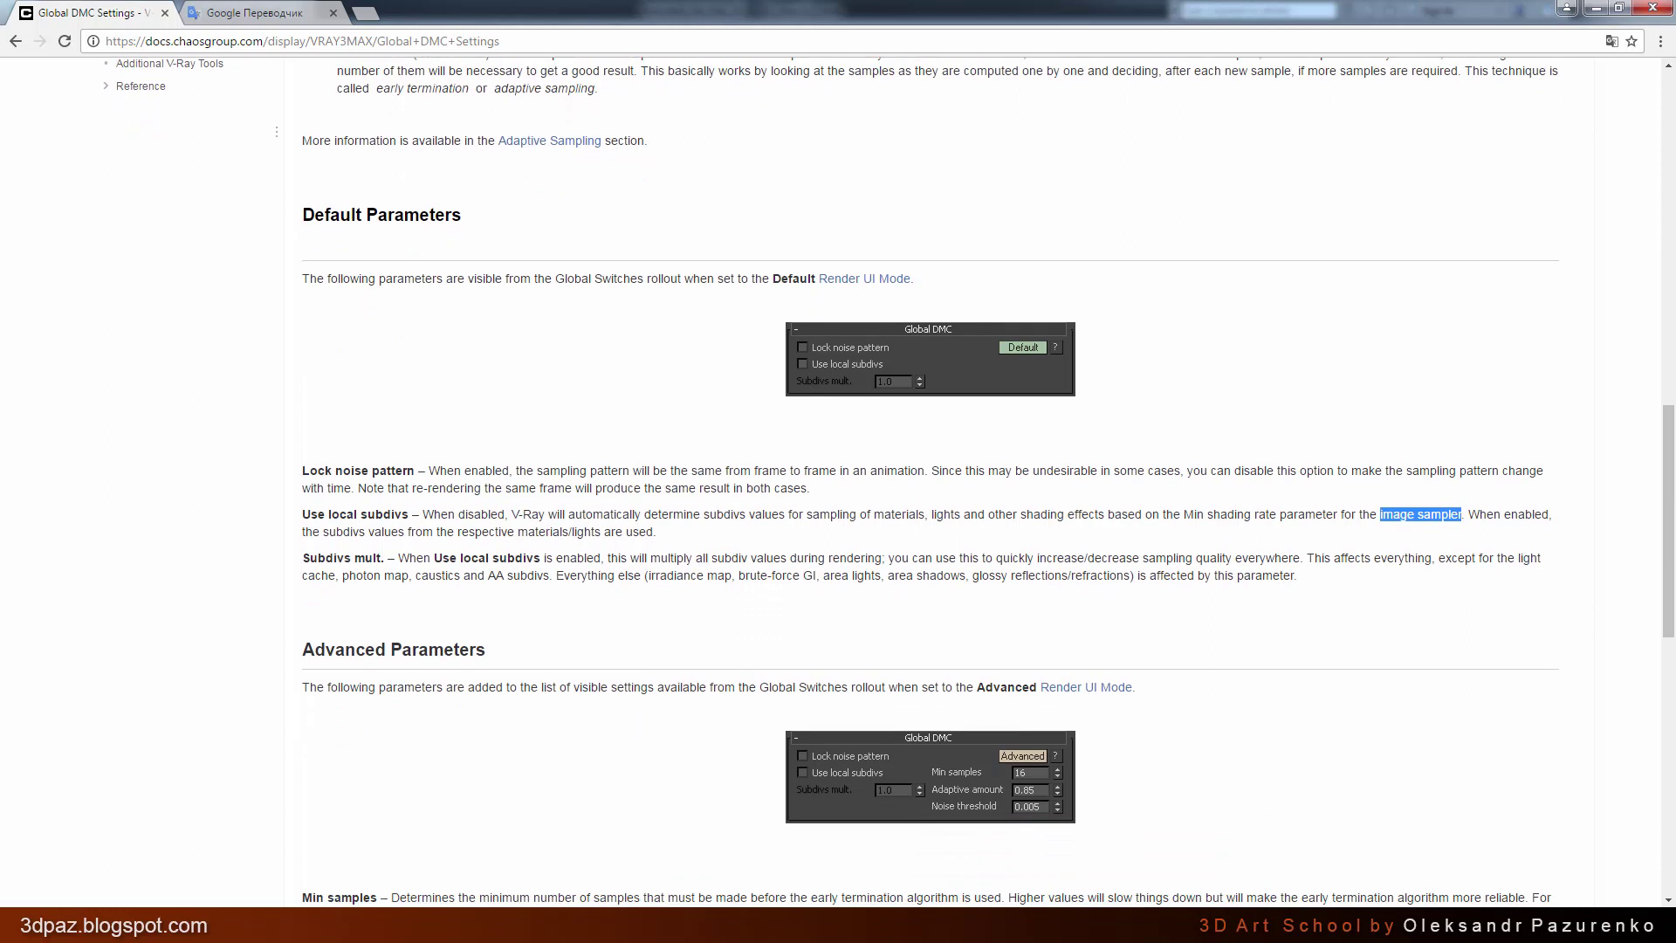
key("alt+Tab")
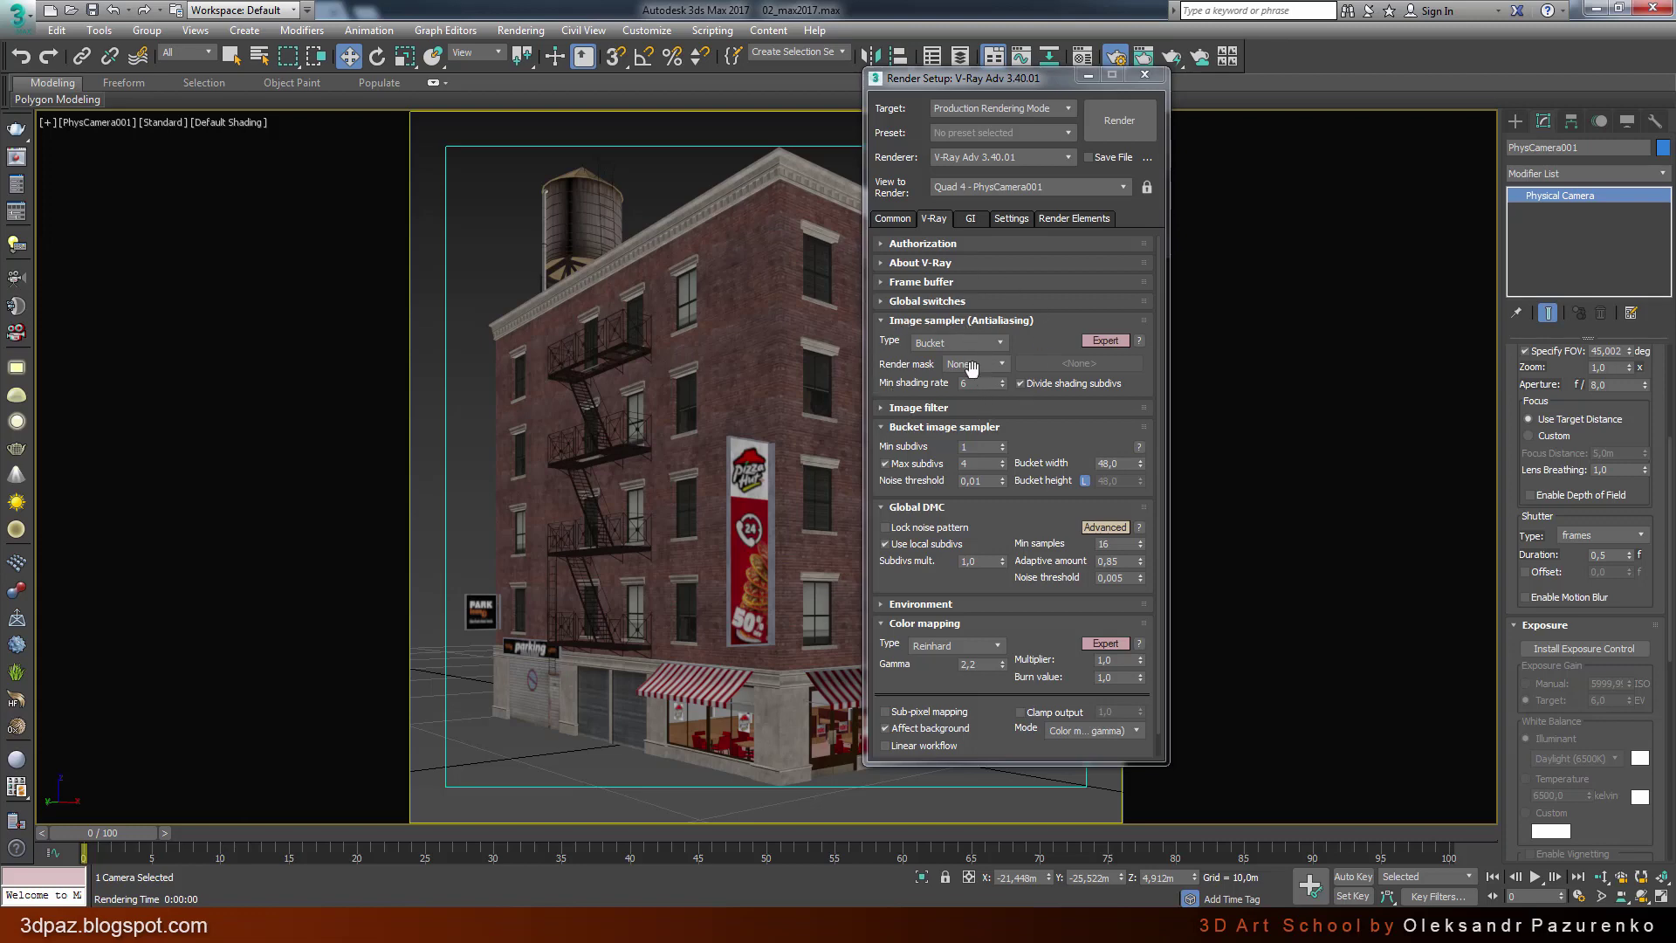
Step: Enter 5 as the image sampler's Min shading rate and close Render Setup
double_click(975, 382)
type("5")
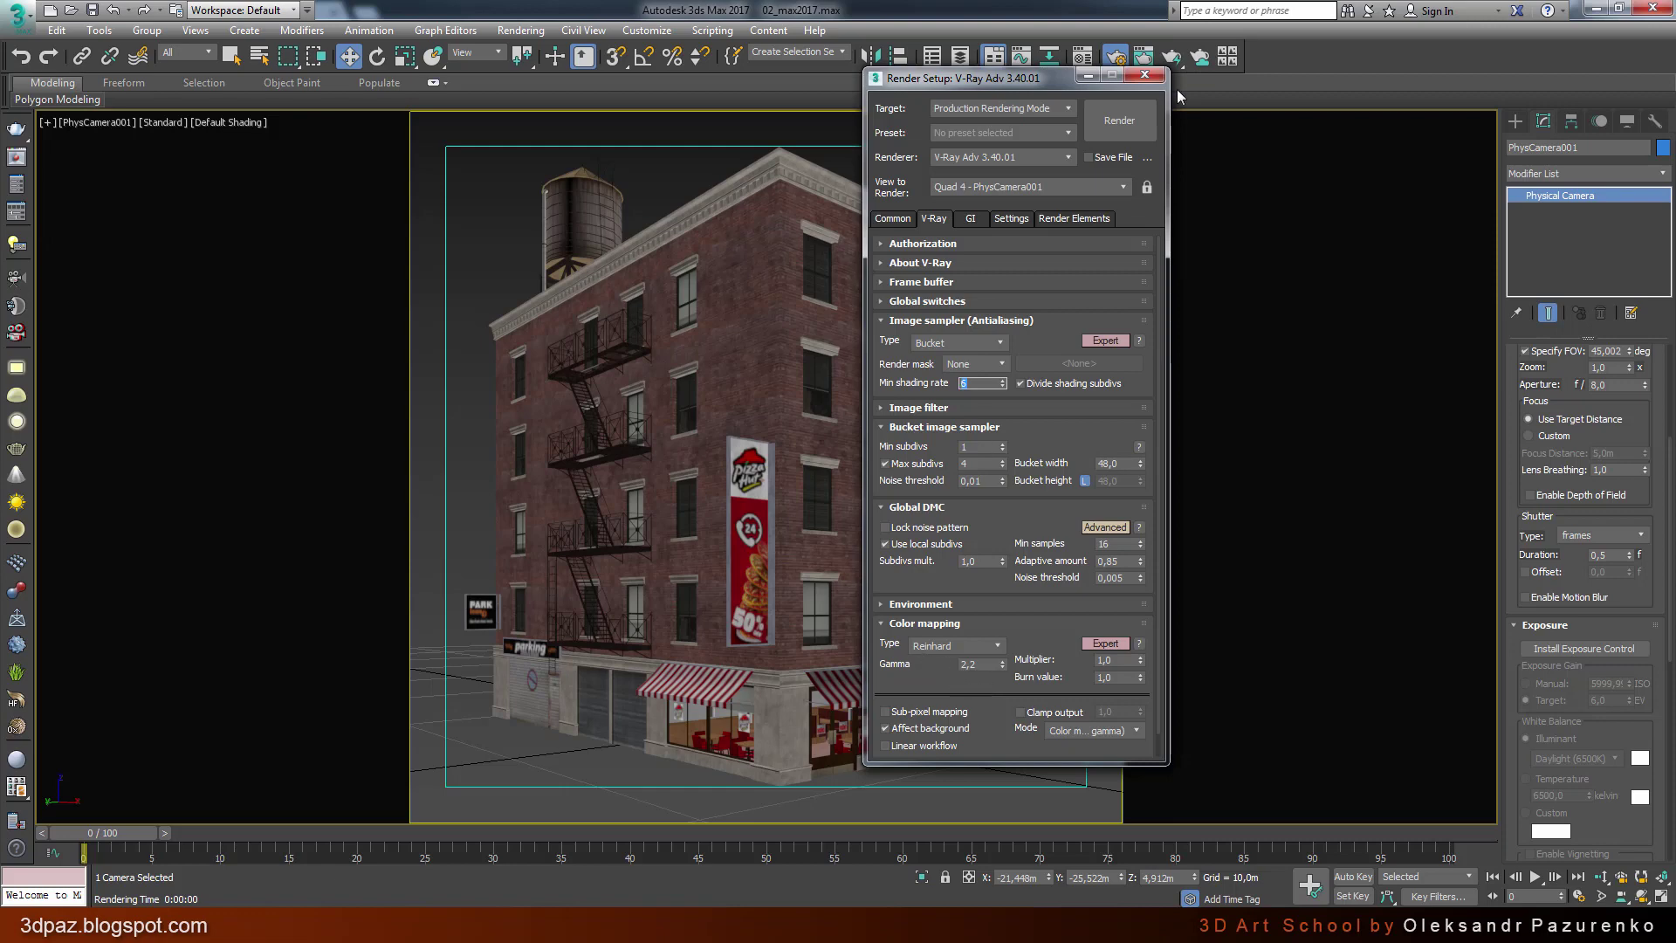
type("5")
left_click(1145, 75)
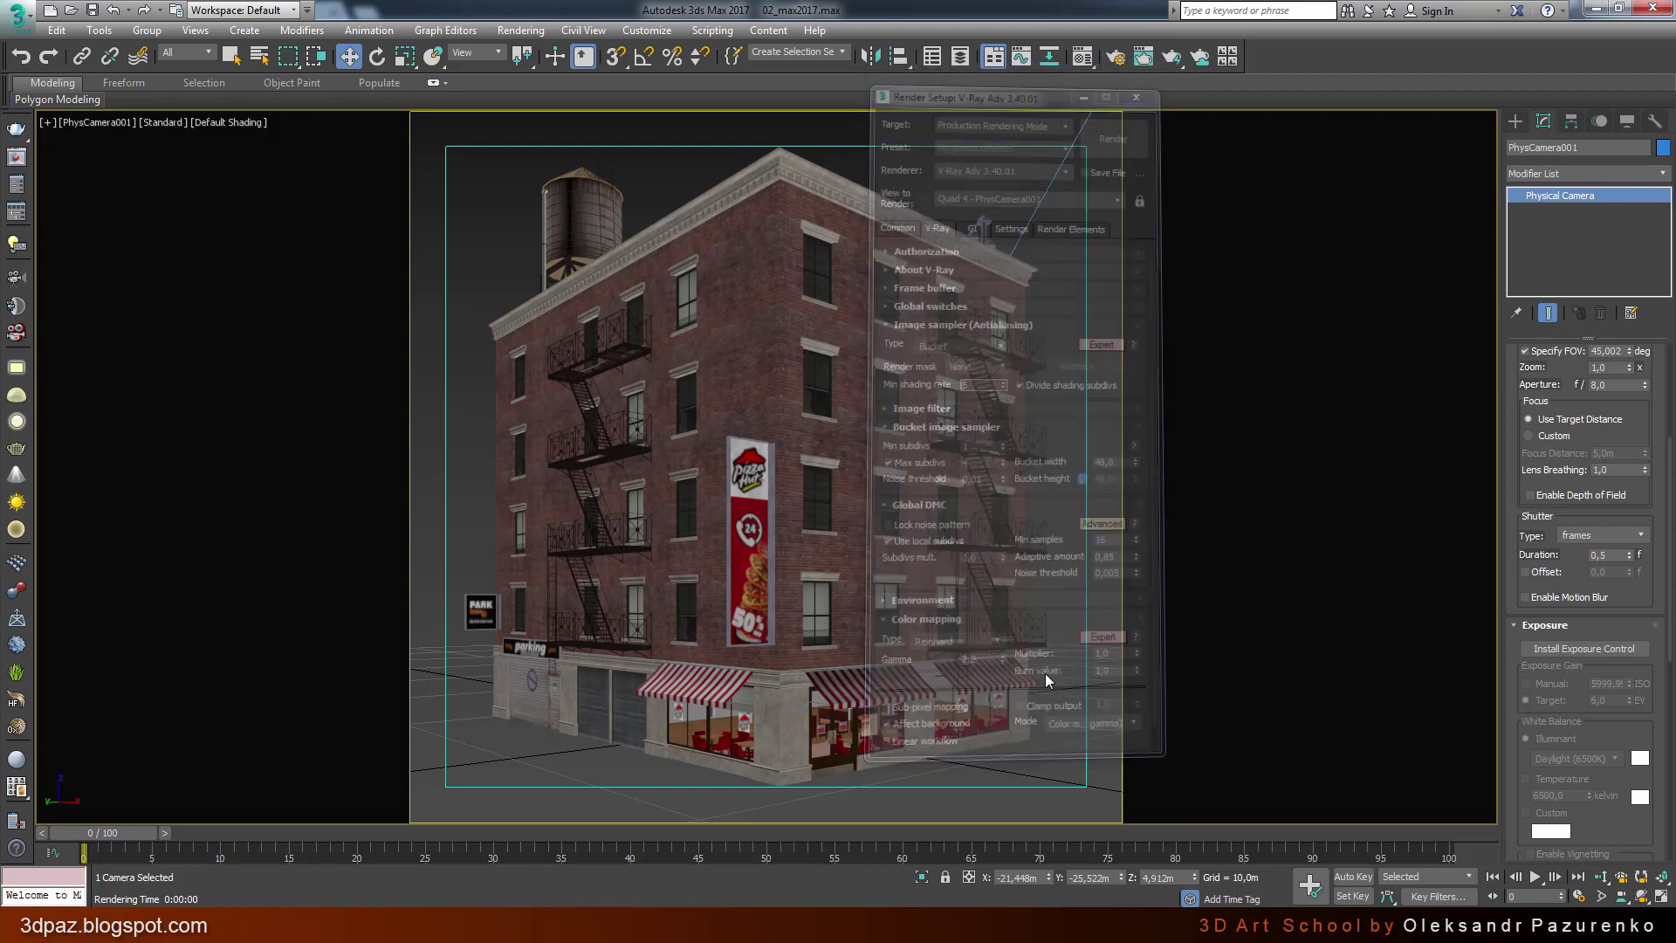
Step: Restore the four-viewport layout and centre the building and camera in the Top view
left_click(1661, 895)
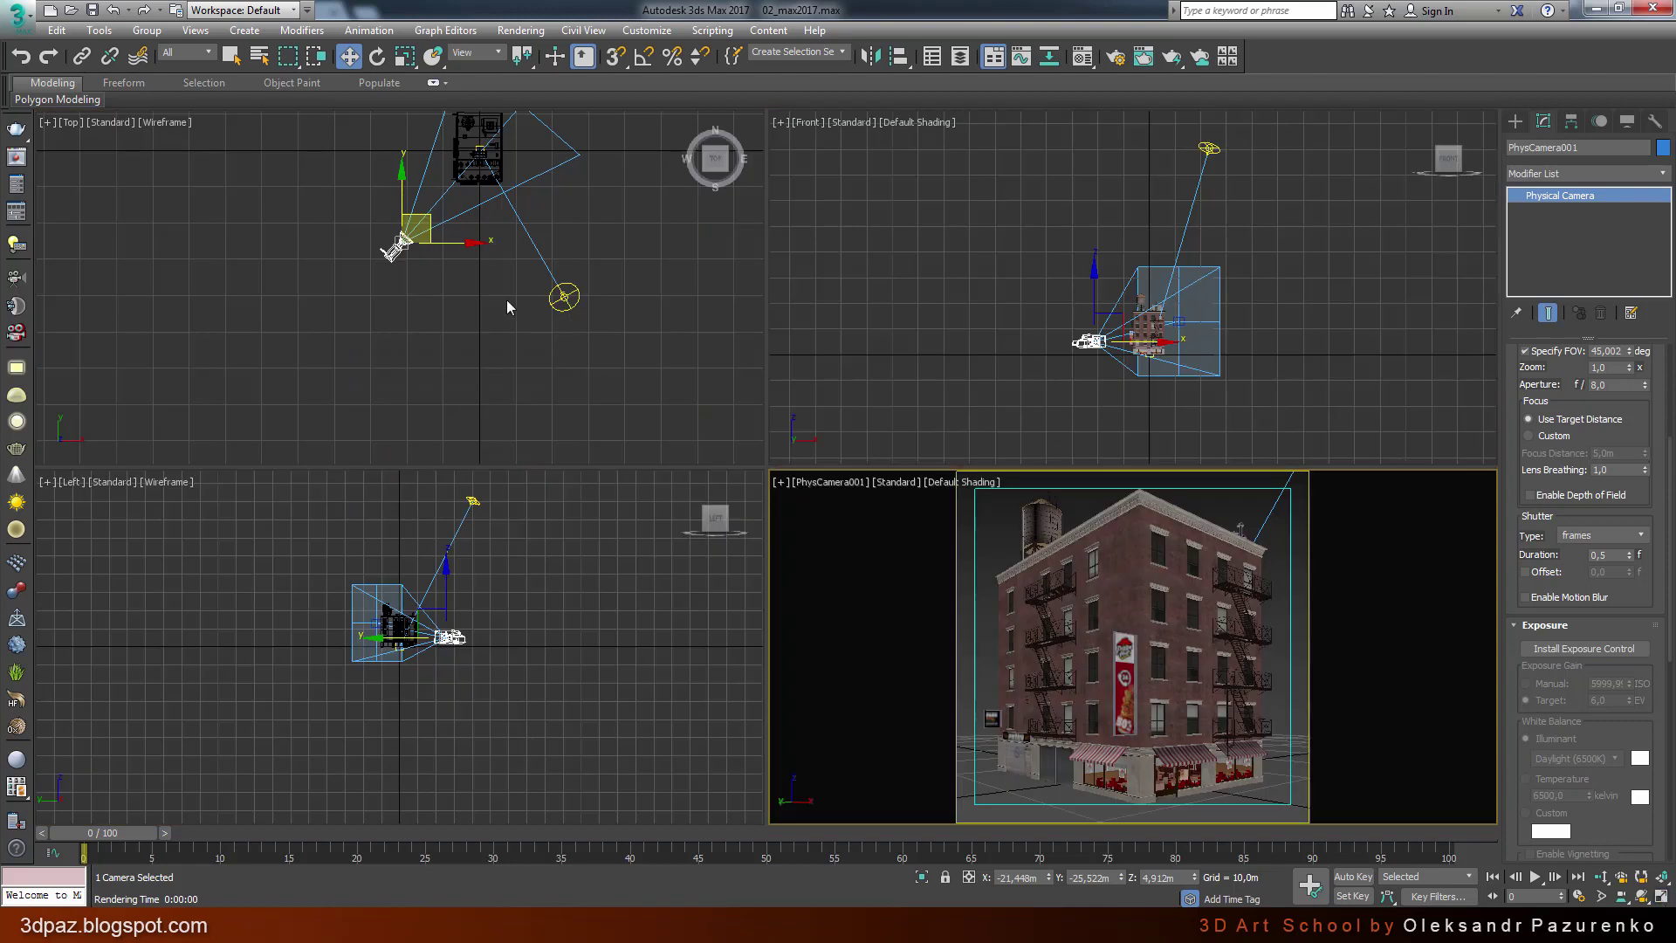
middle_click_drag(536, 220, 501, 379)
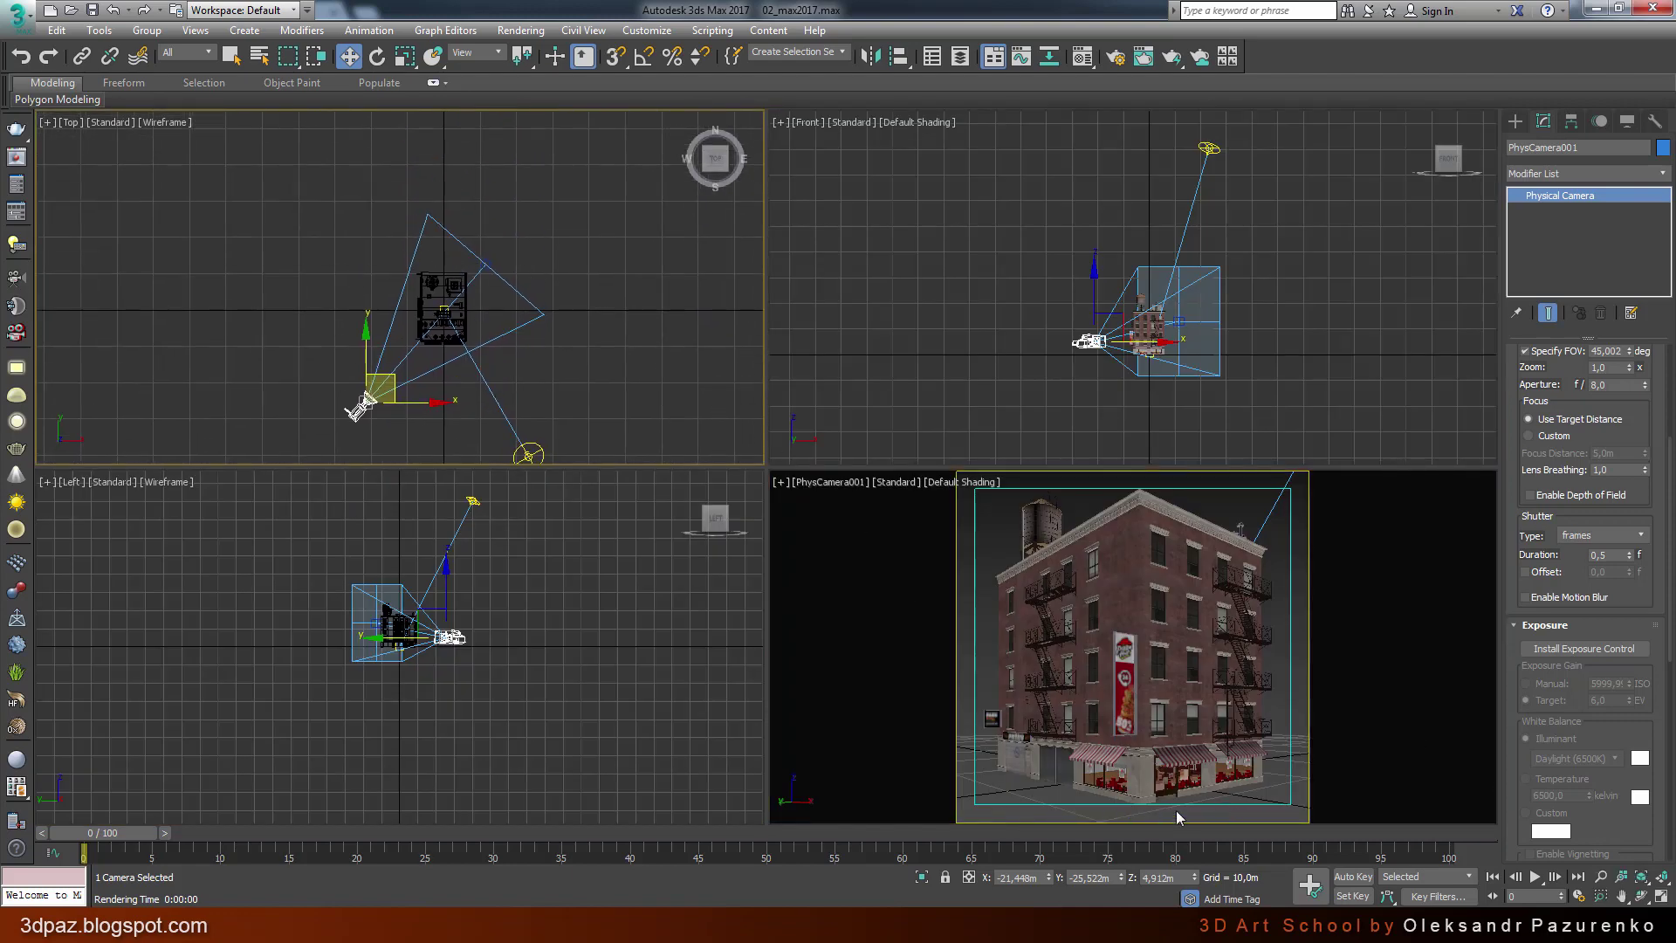
mouse_move(677, 360)
middle_mouse_down()
mouse_move(625, 329)
mouse_move(592, 348)
middle_mouse_up()
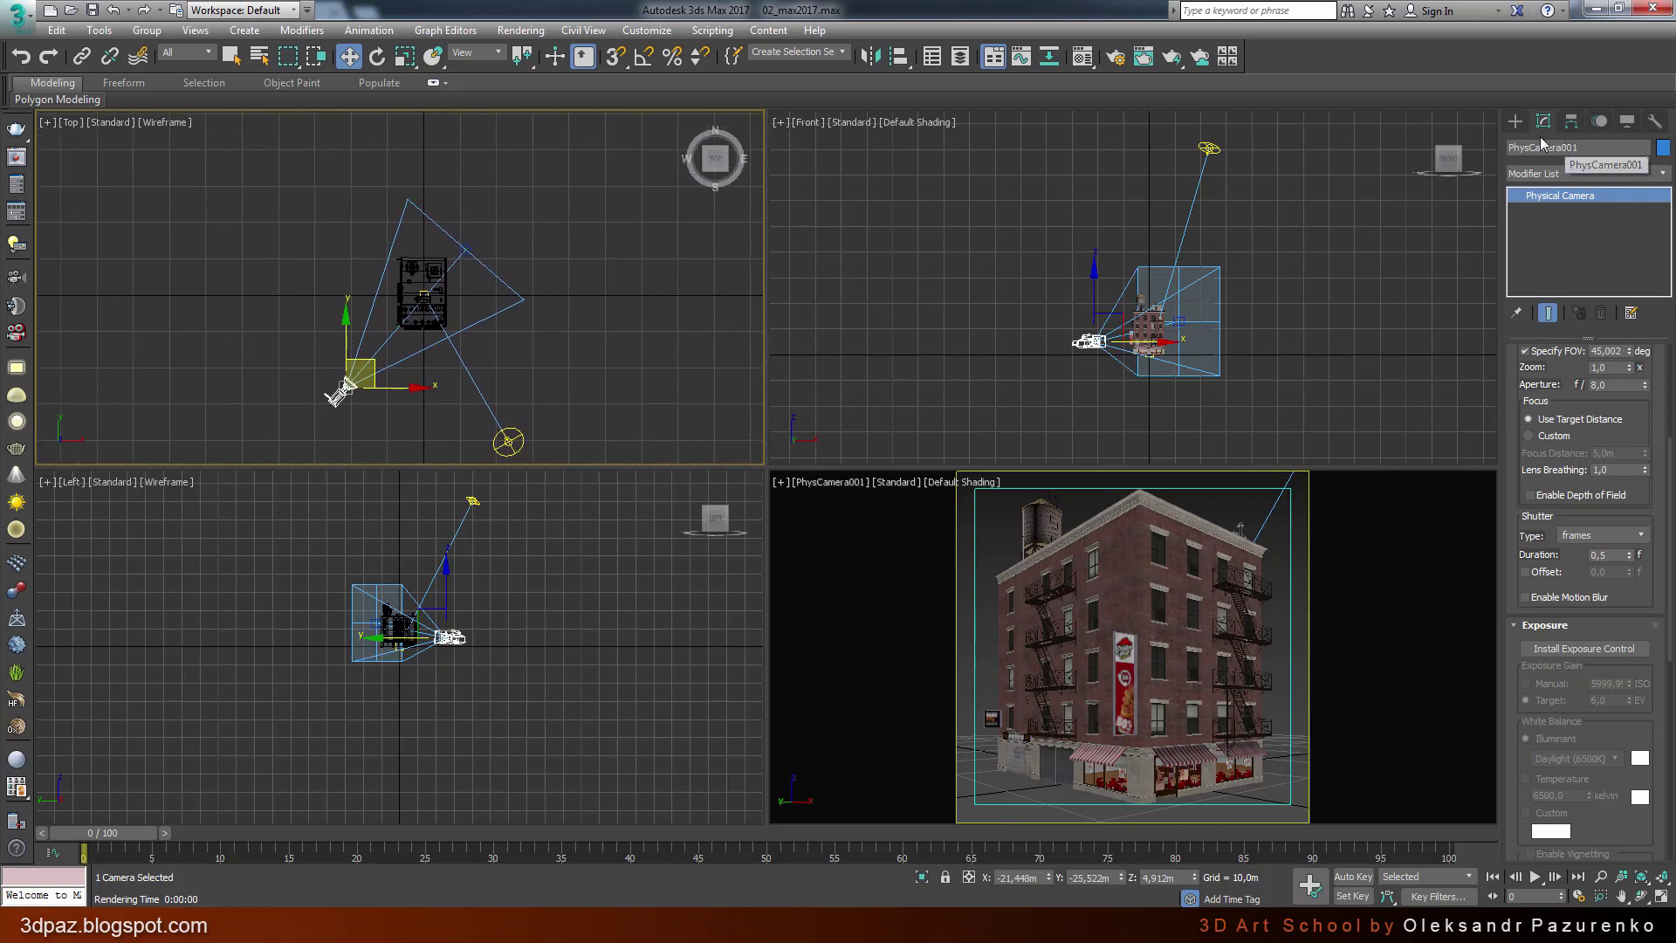
Step: Place a V-Ray infinite plane, VRayPlane001, beside the building in the Top viewport
left_click(1514, 123)
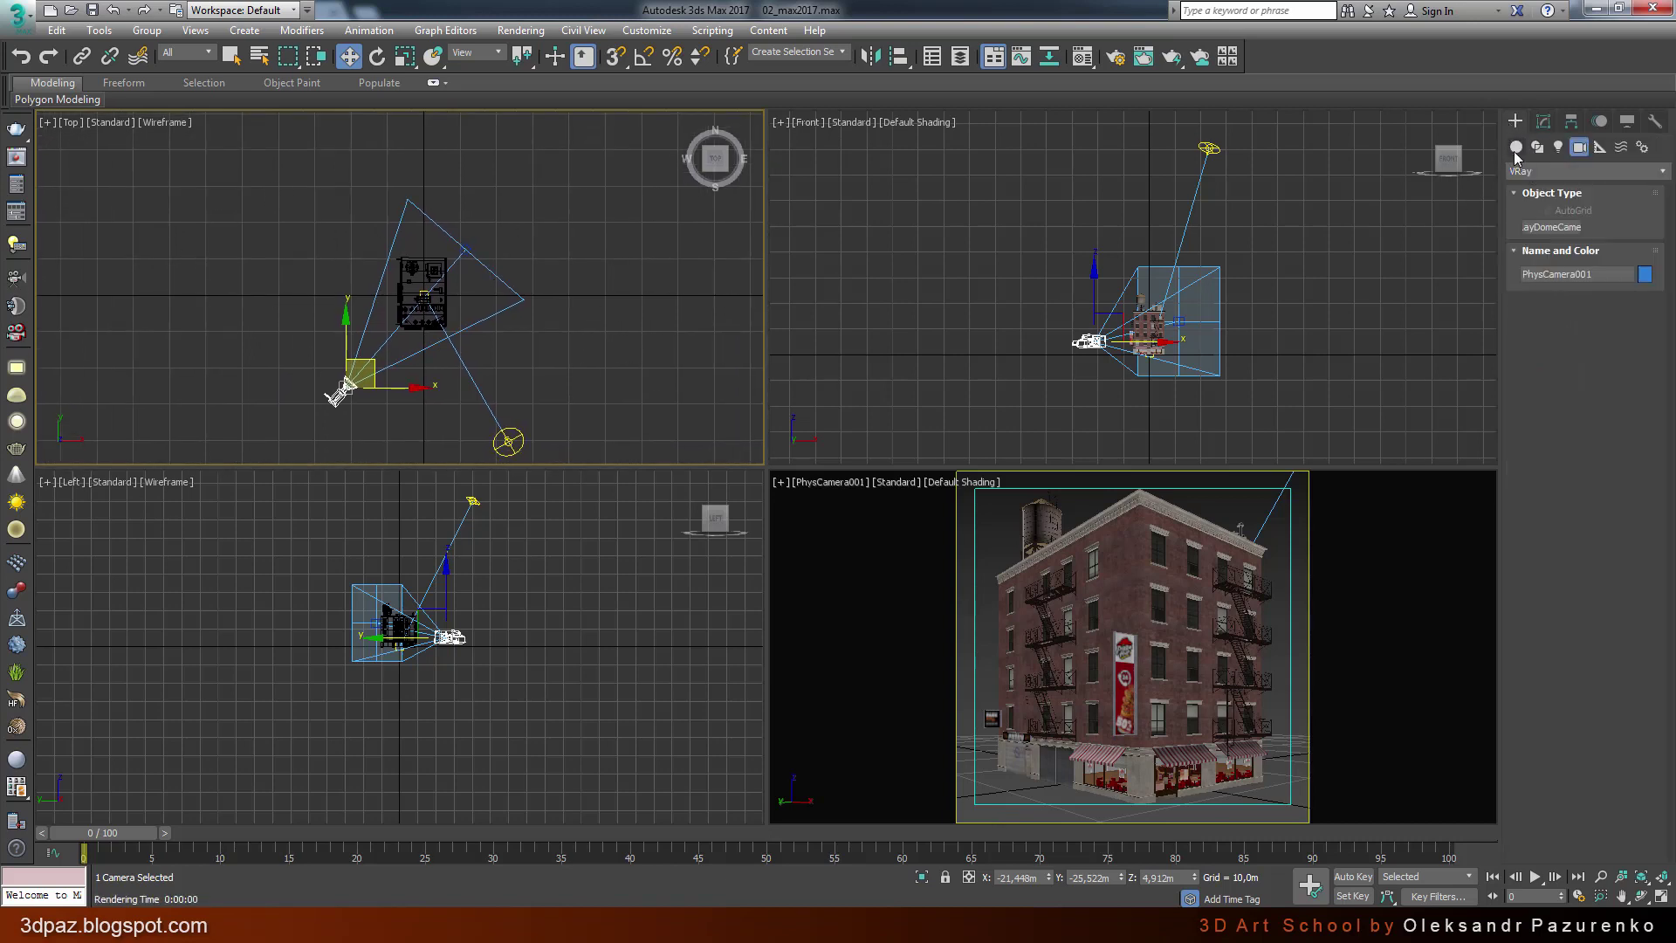
left_click(1517, 148)
left_click(1536, 172)
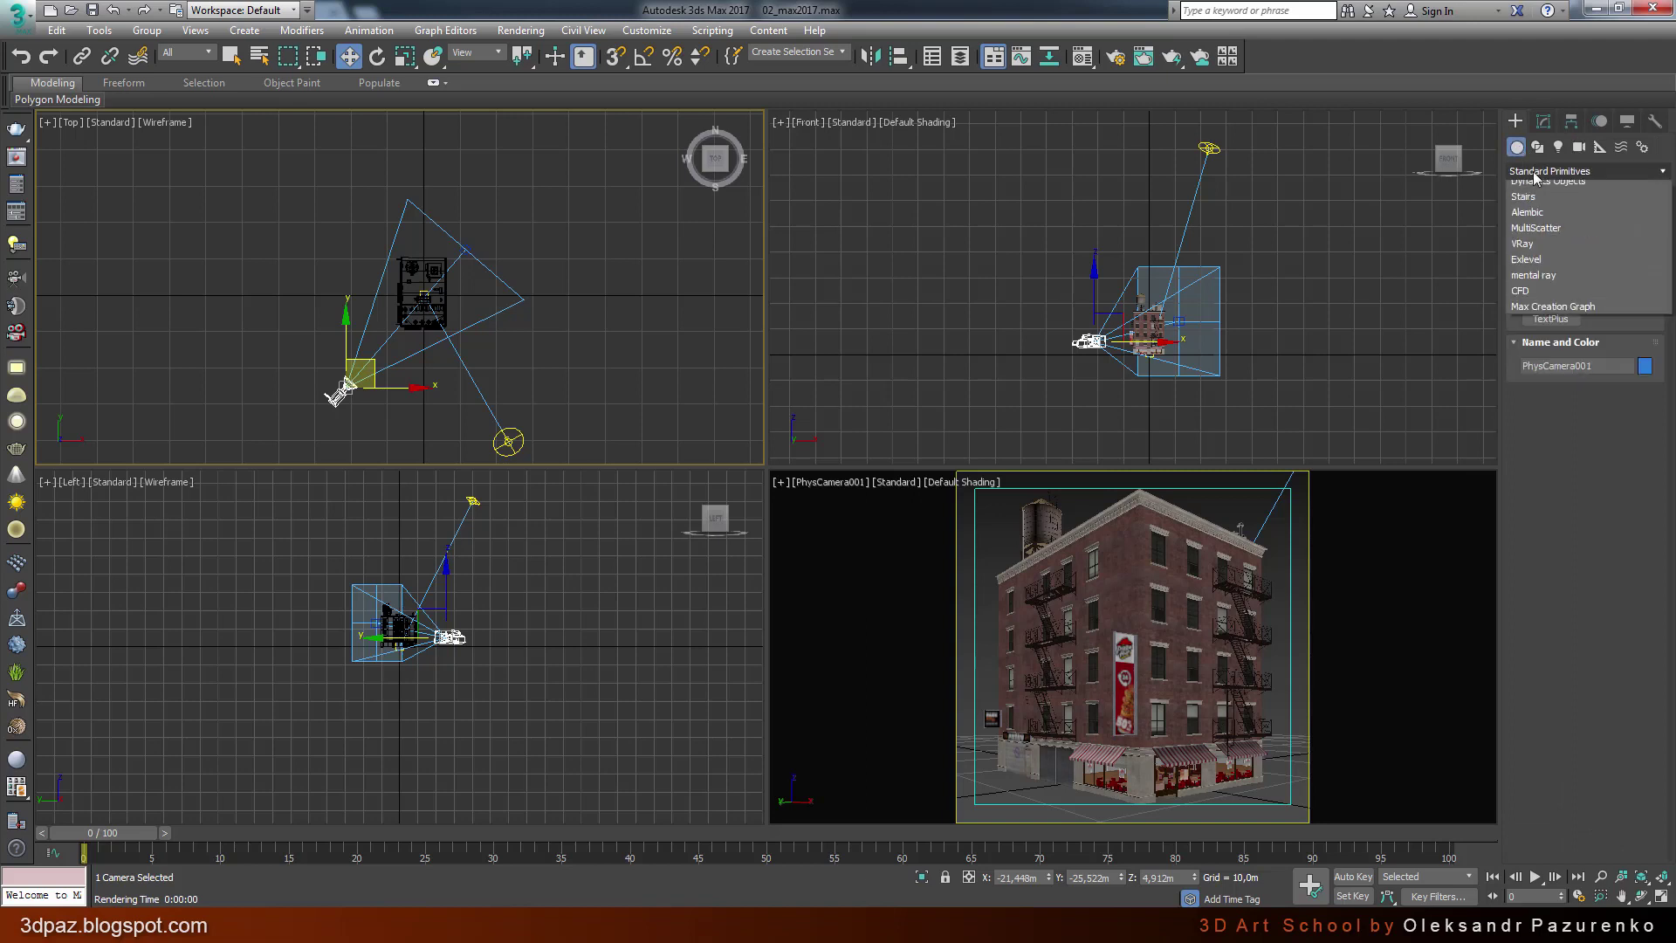
left_click(1526, 428)
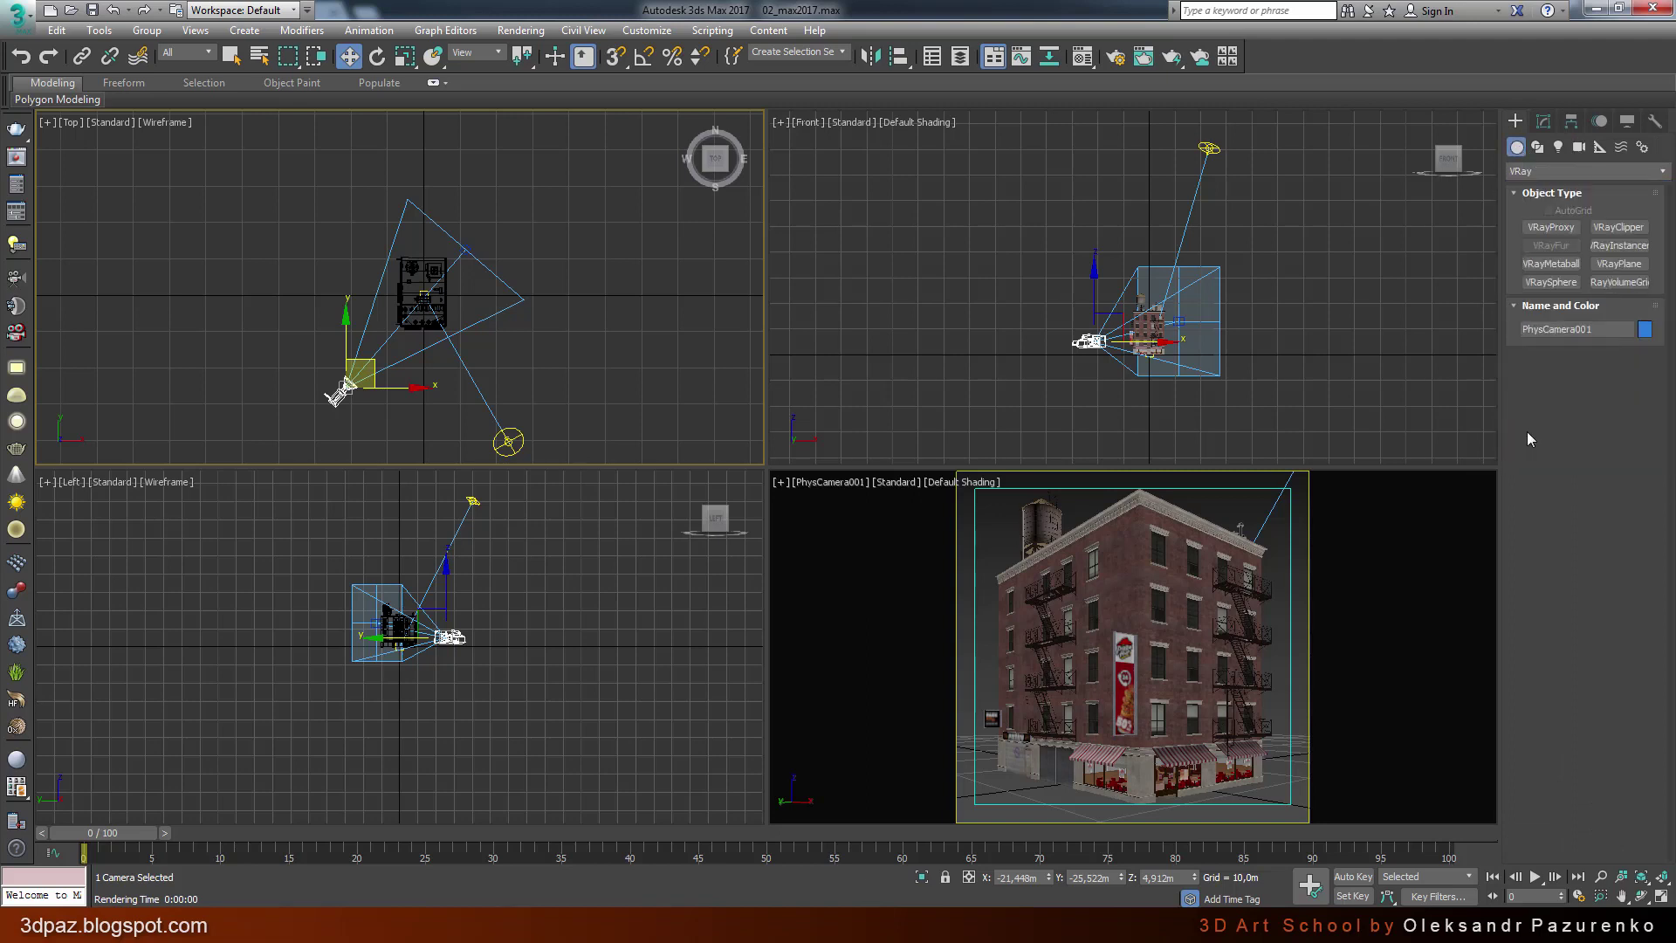
left_click(1619, 264)
left_click(566, 296)
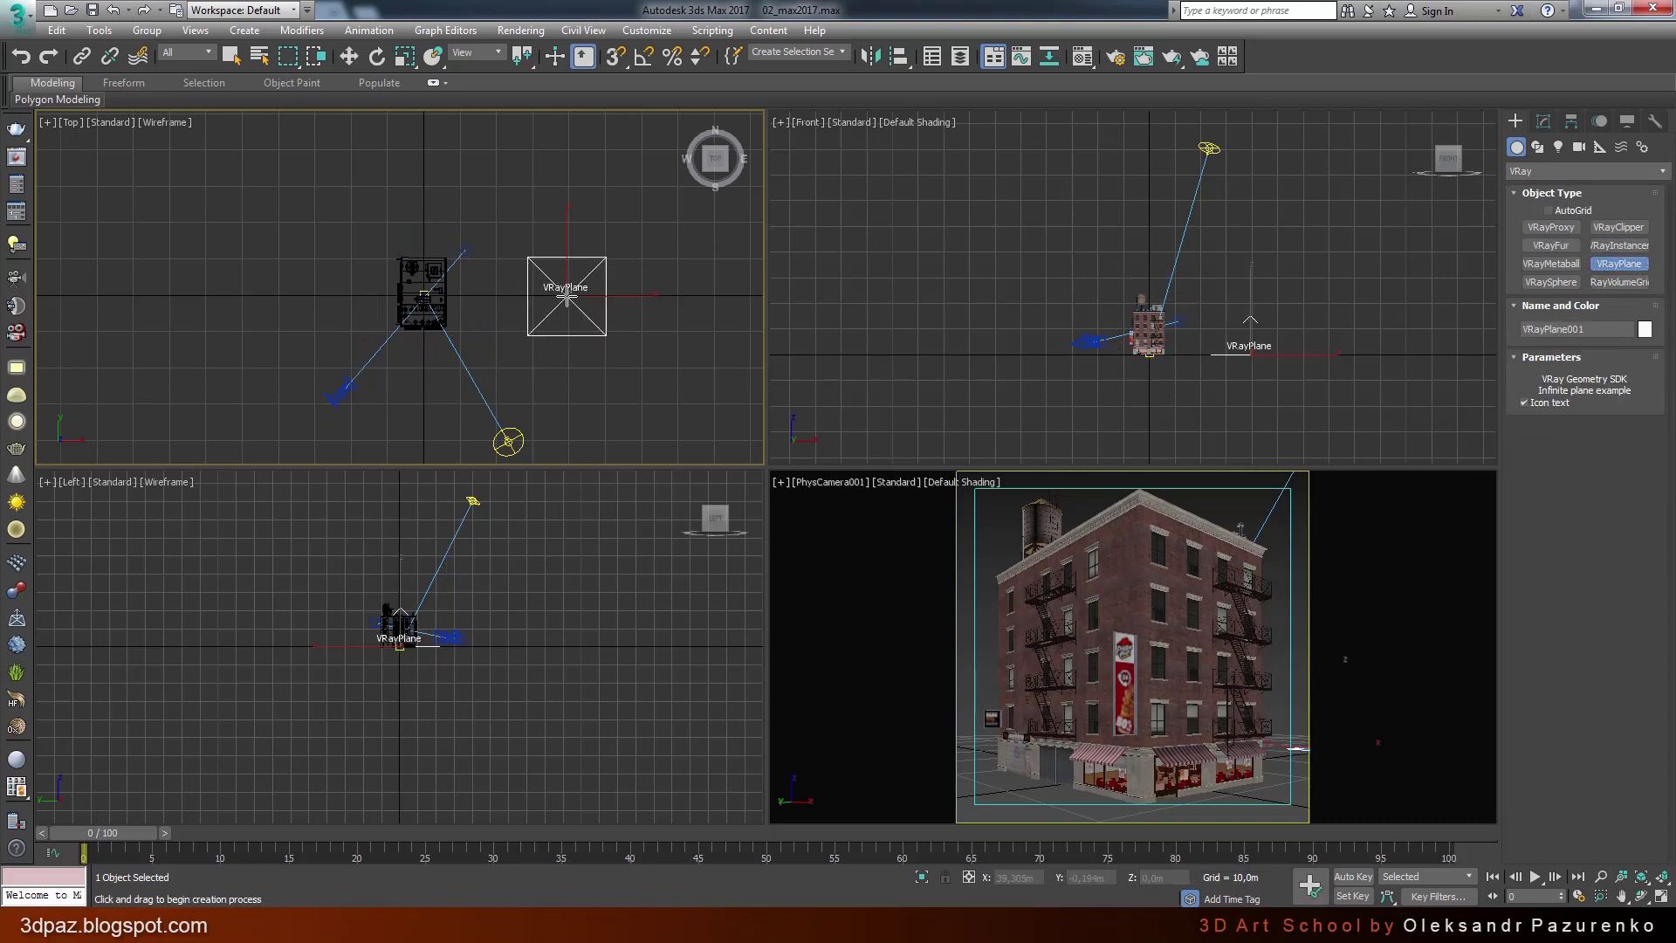
left_click(348, 56)
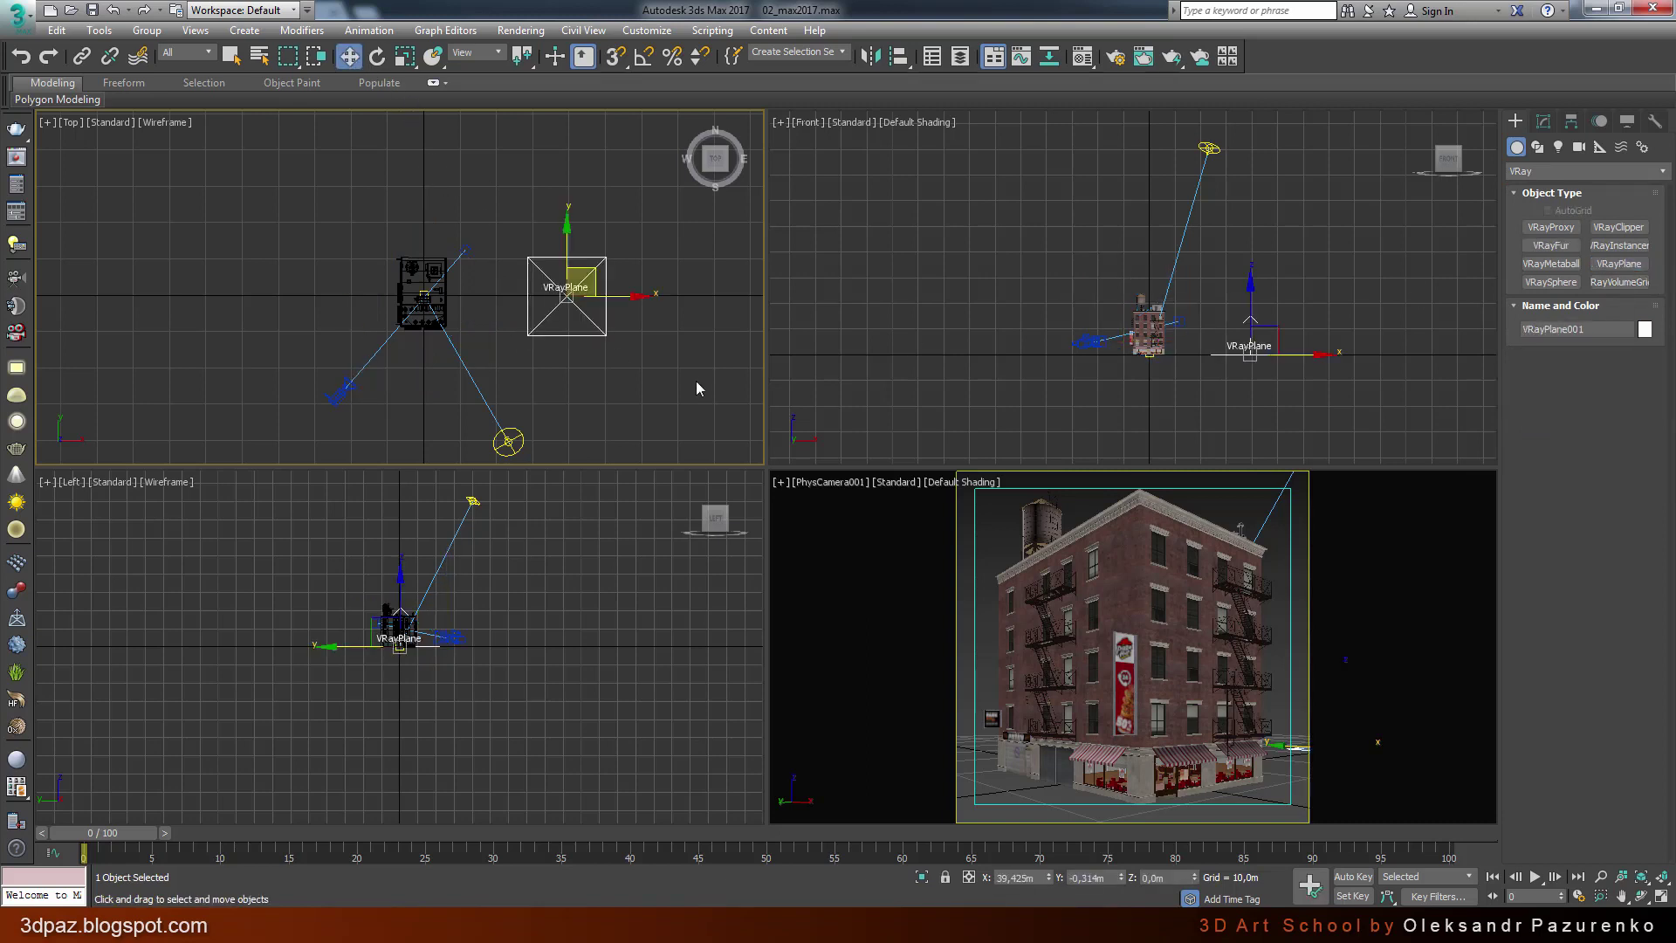
right_click(923, 117)
Step: Turn an unused Material Editor slot into a default VRayMtl material
key("m")
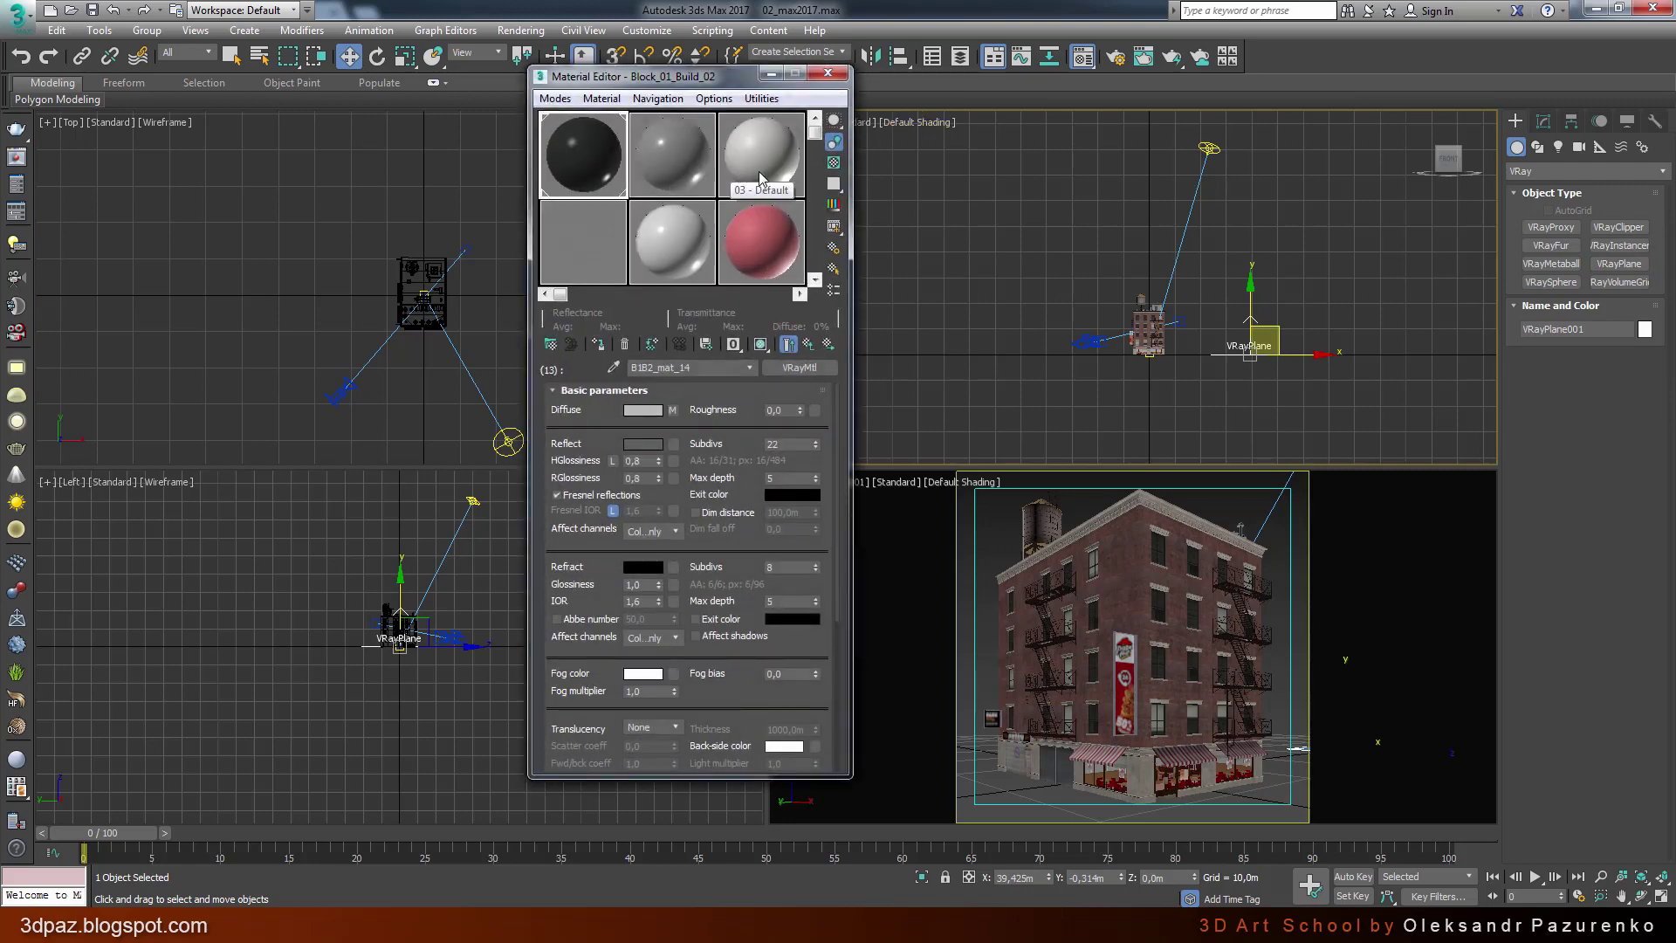
left_click(760, 240)
left_click_drag(814, 131, 810, 260)
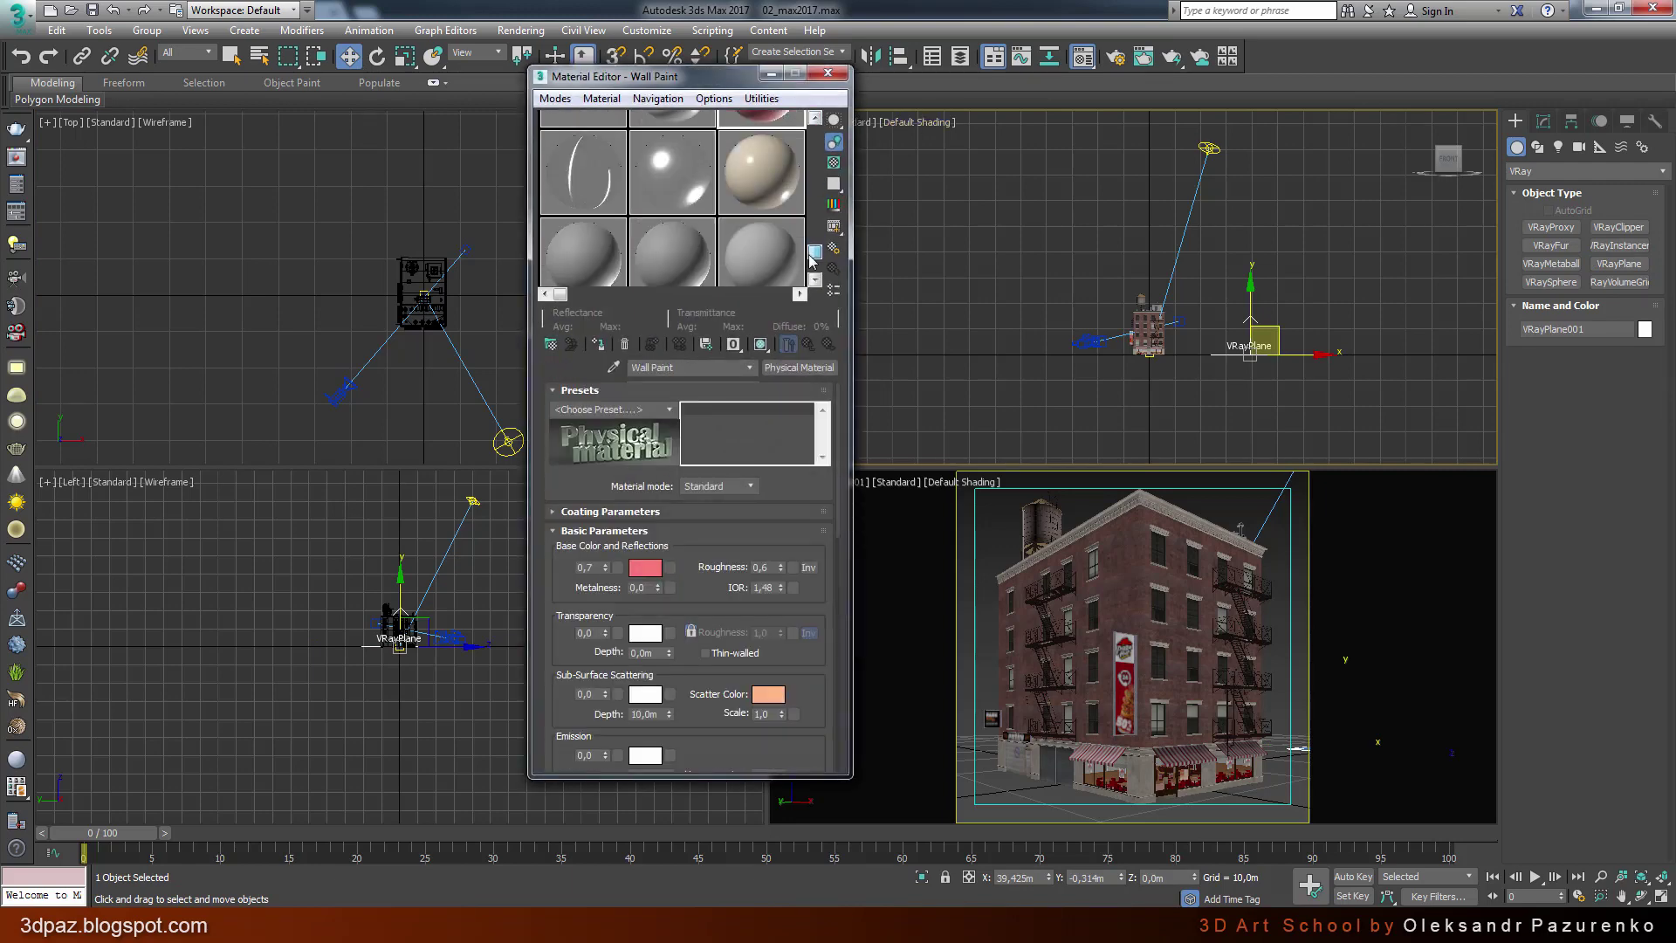
left_click(760, 253)
left_click(791, 370)
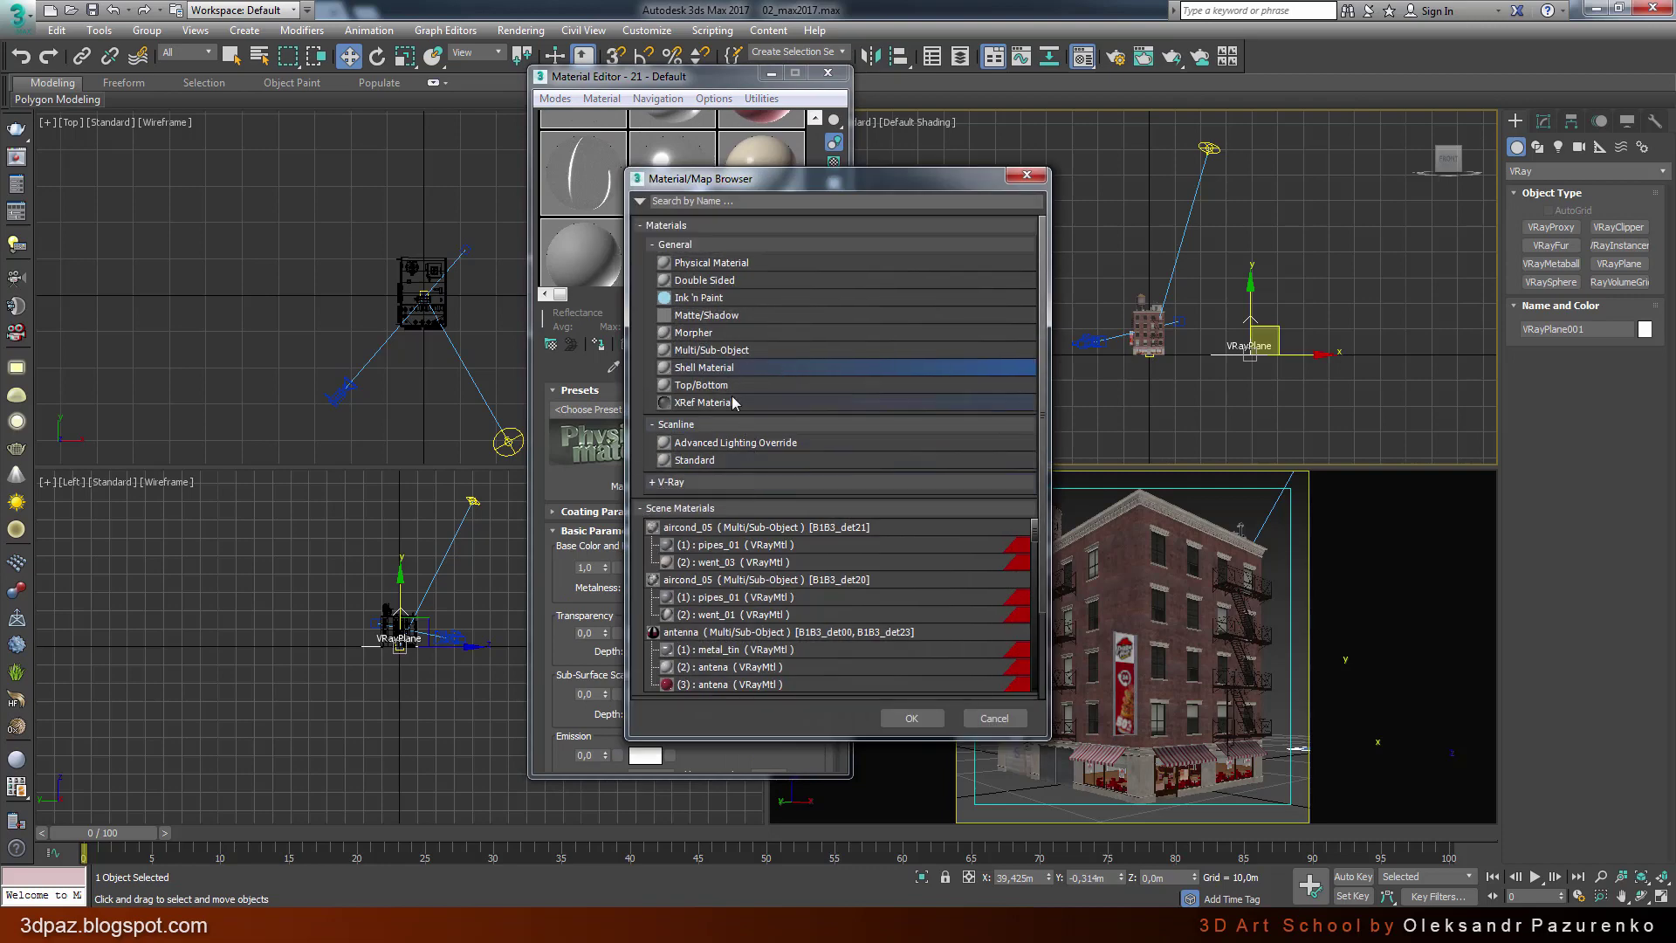
left_click(679, 245)
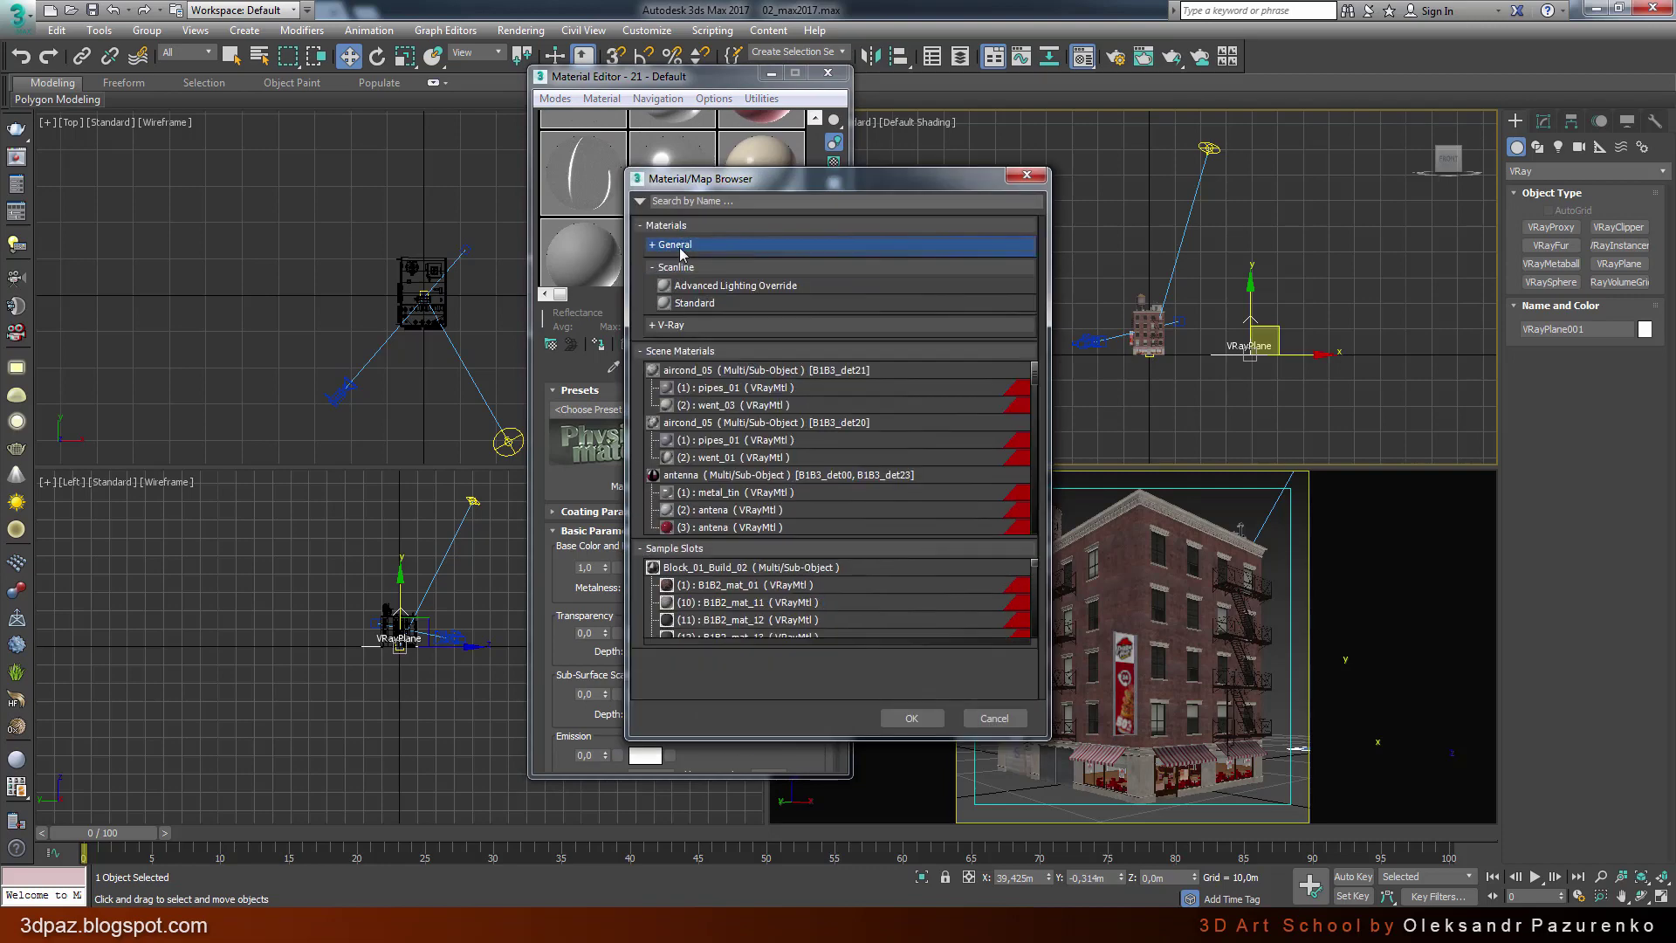
left_click(684, 326)
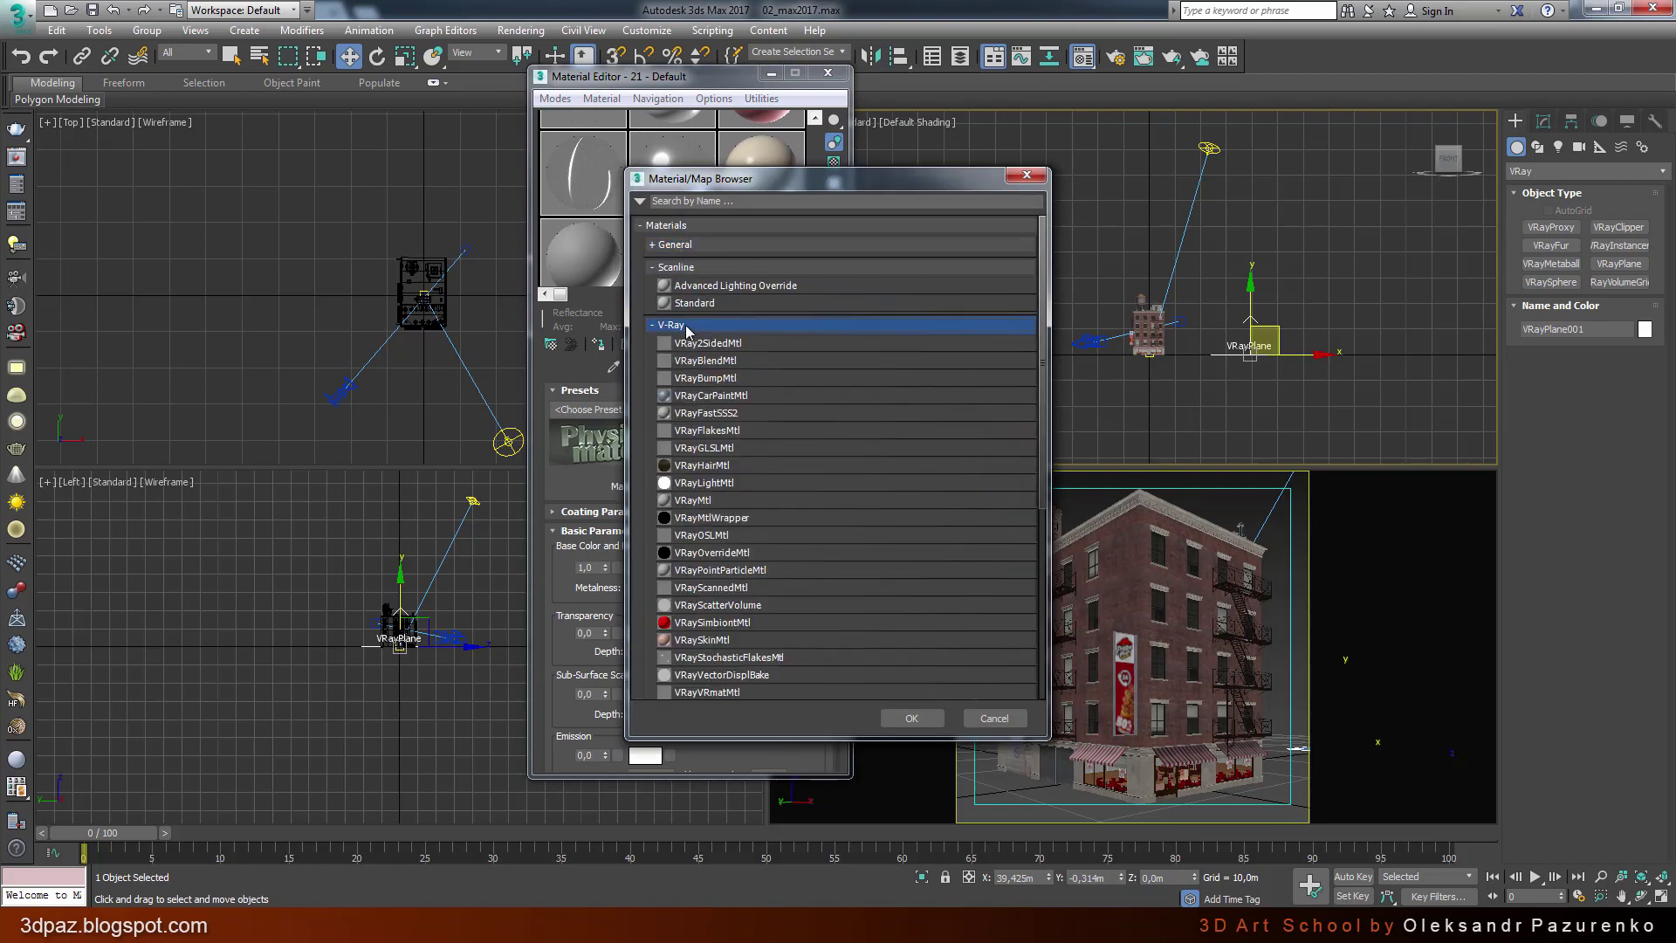
double_click(706, 503)
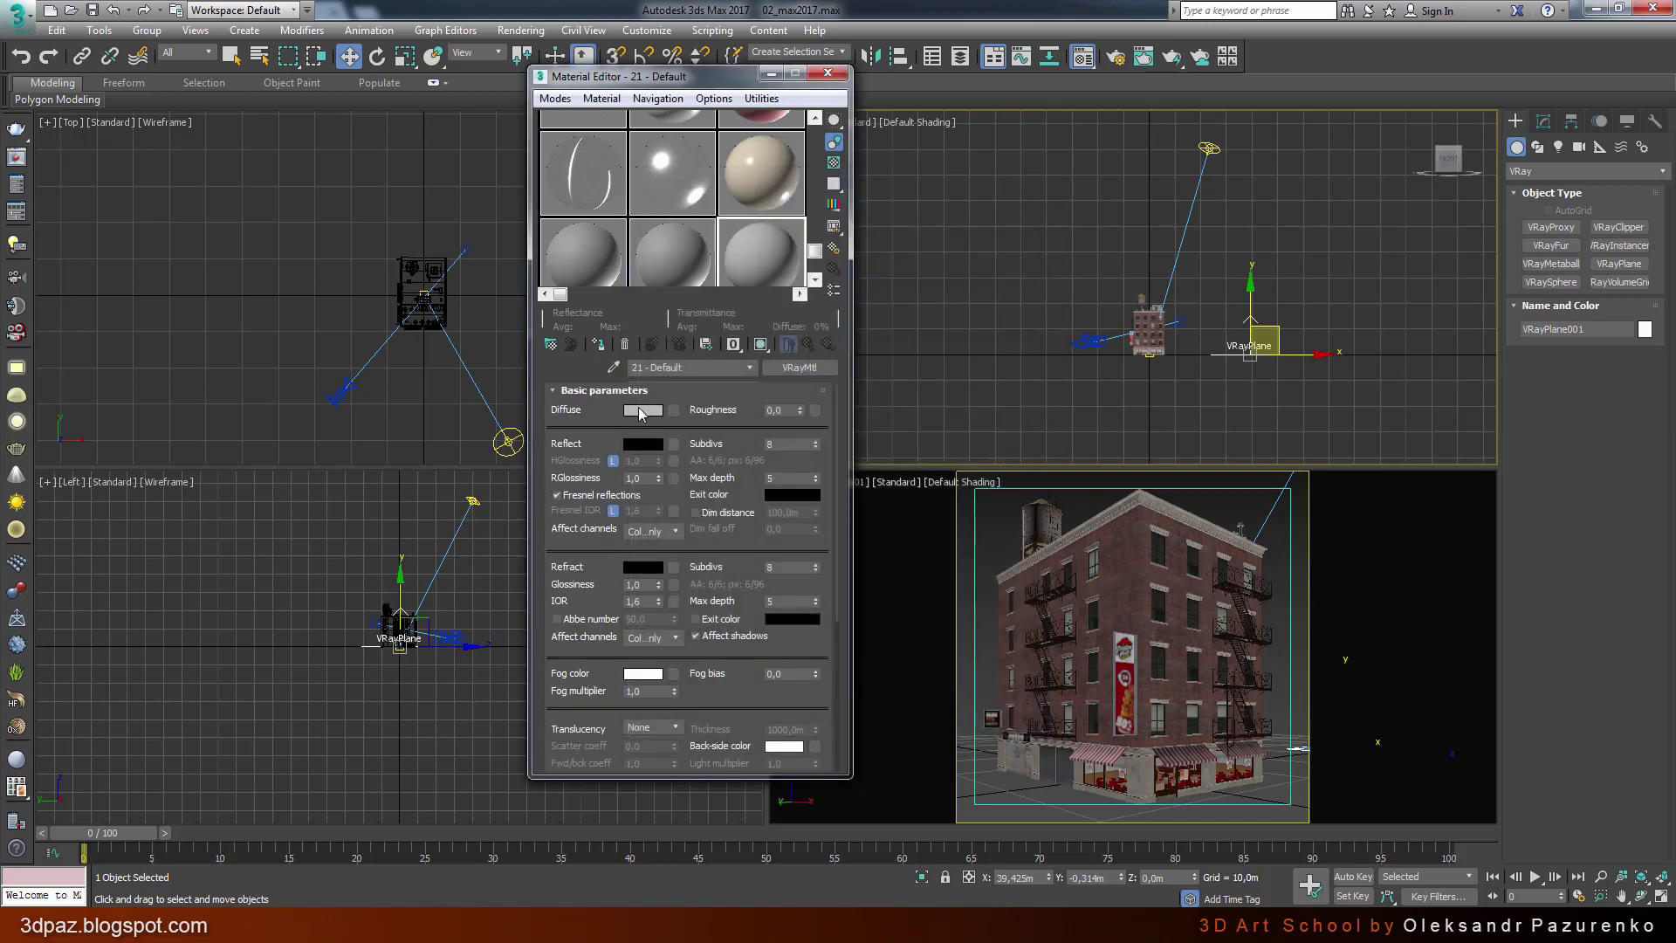
Step: Keep the mid-grey 128 diffuse and assign the VRayMtl to VRayPlane001
left_click(638, 410)
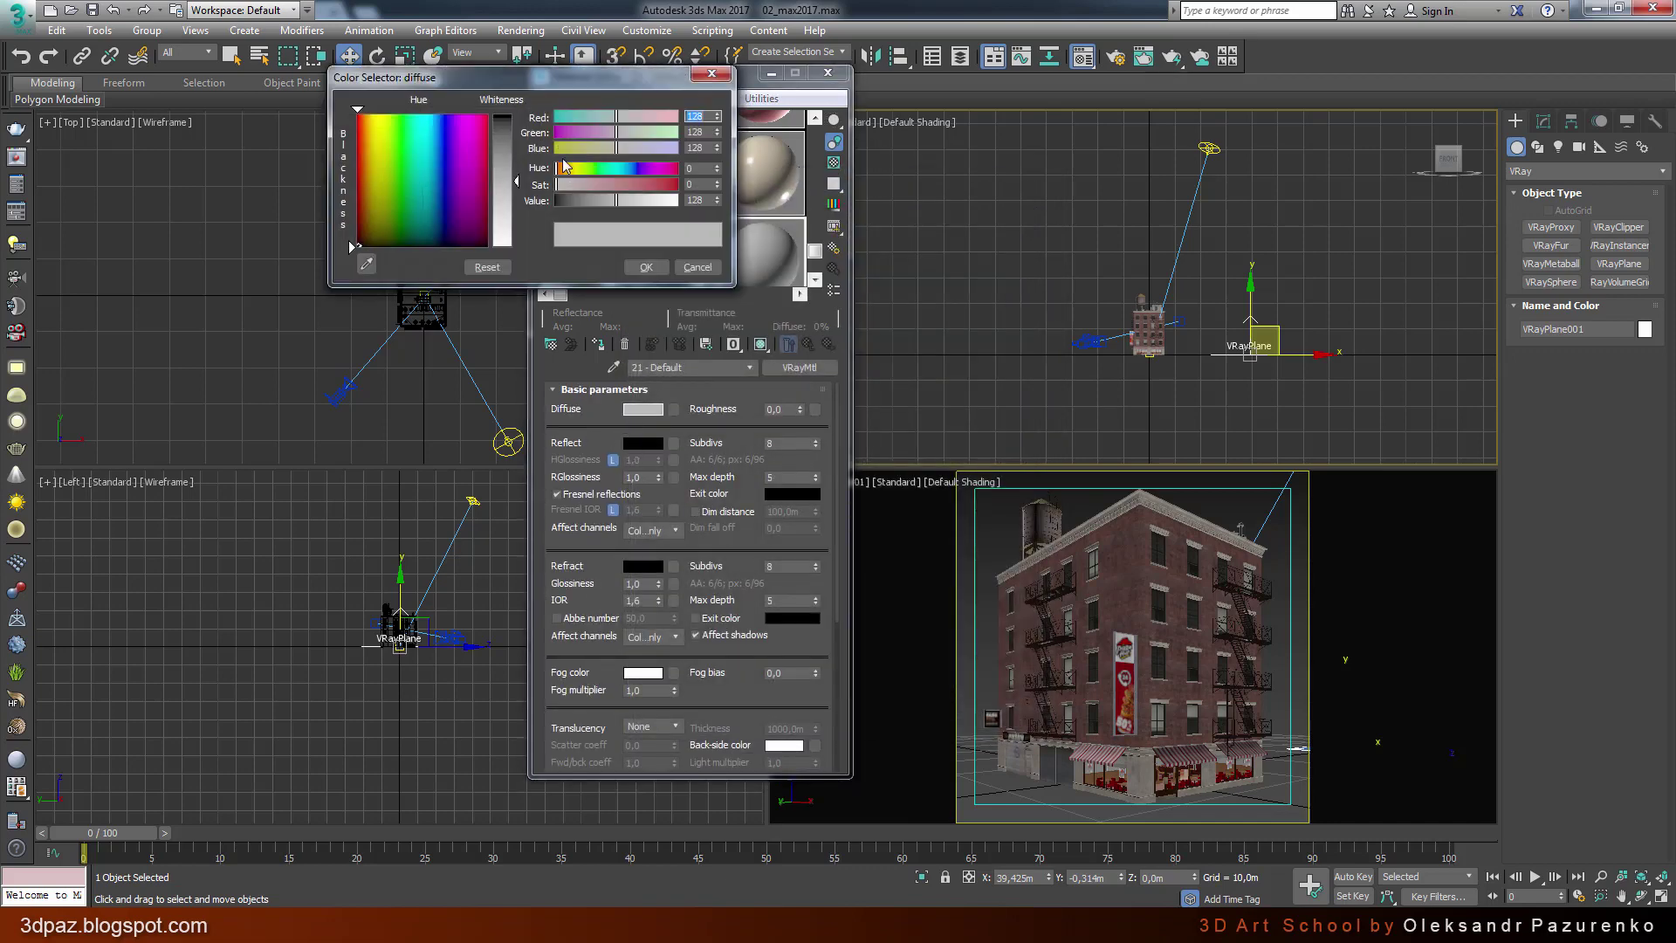
left_click(697, 267)
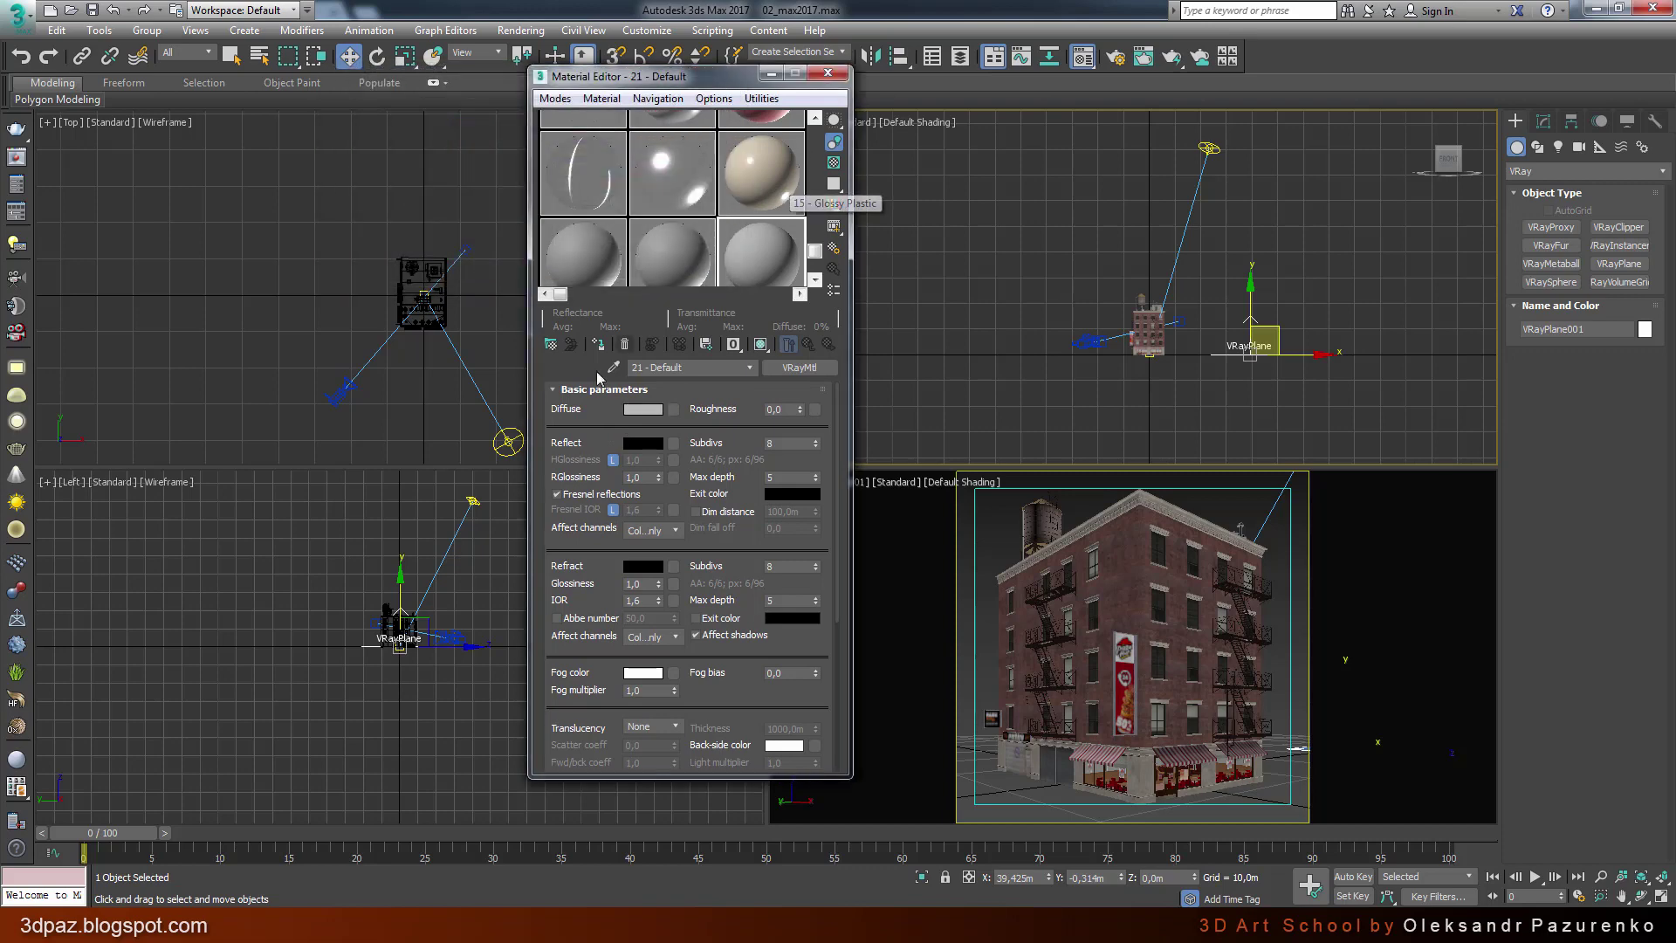
middle_click_drag(454, 262, 307, 297)
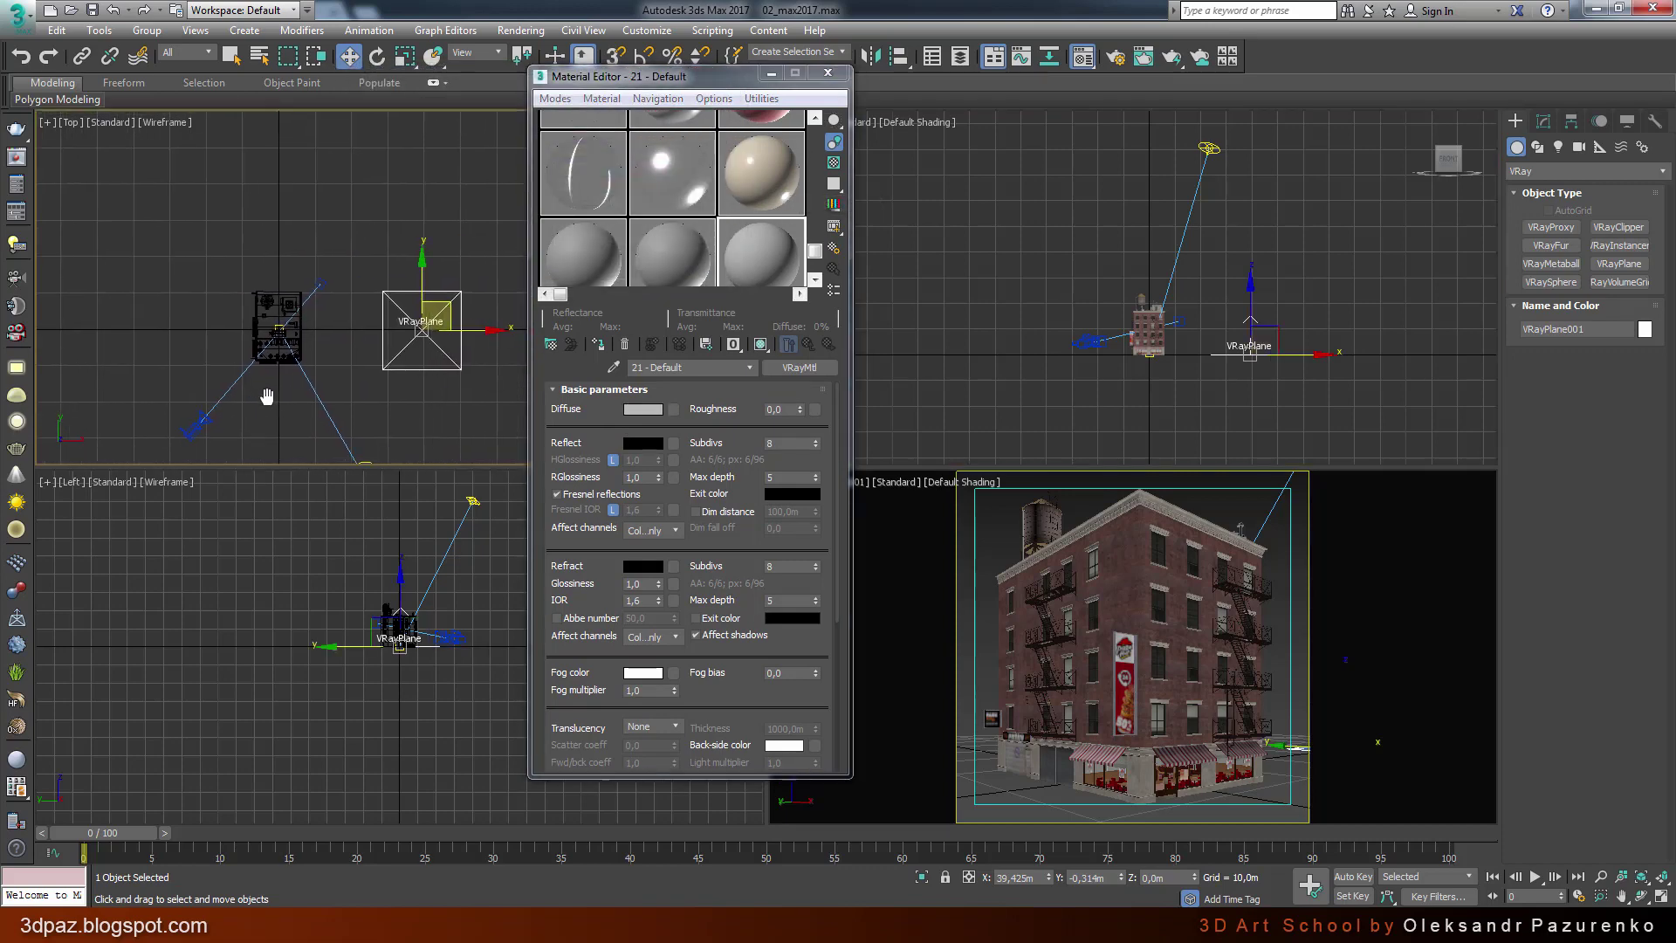
left_click(603, 346)
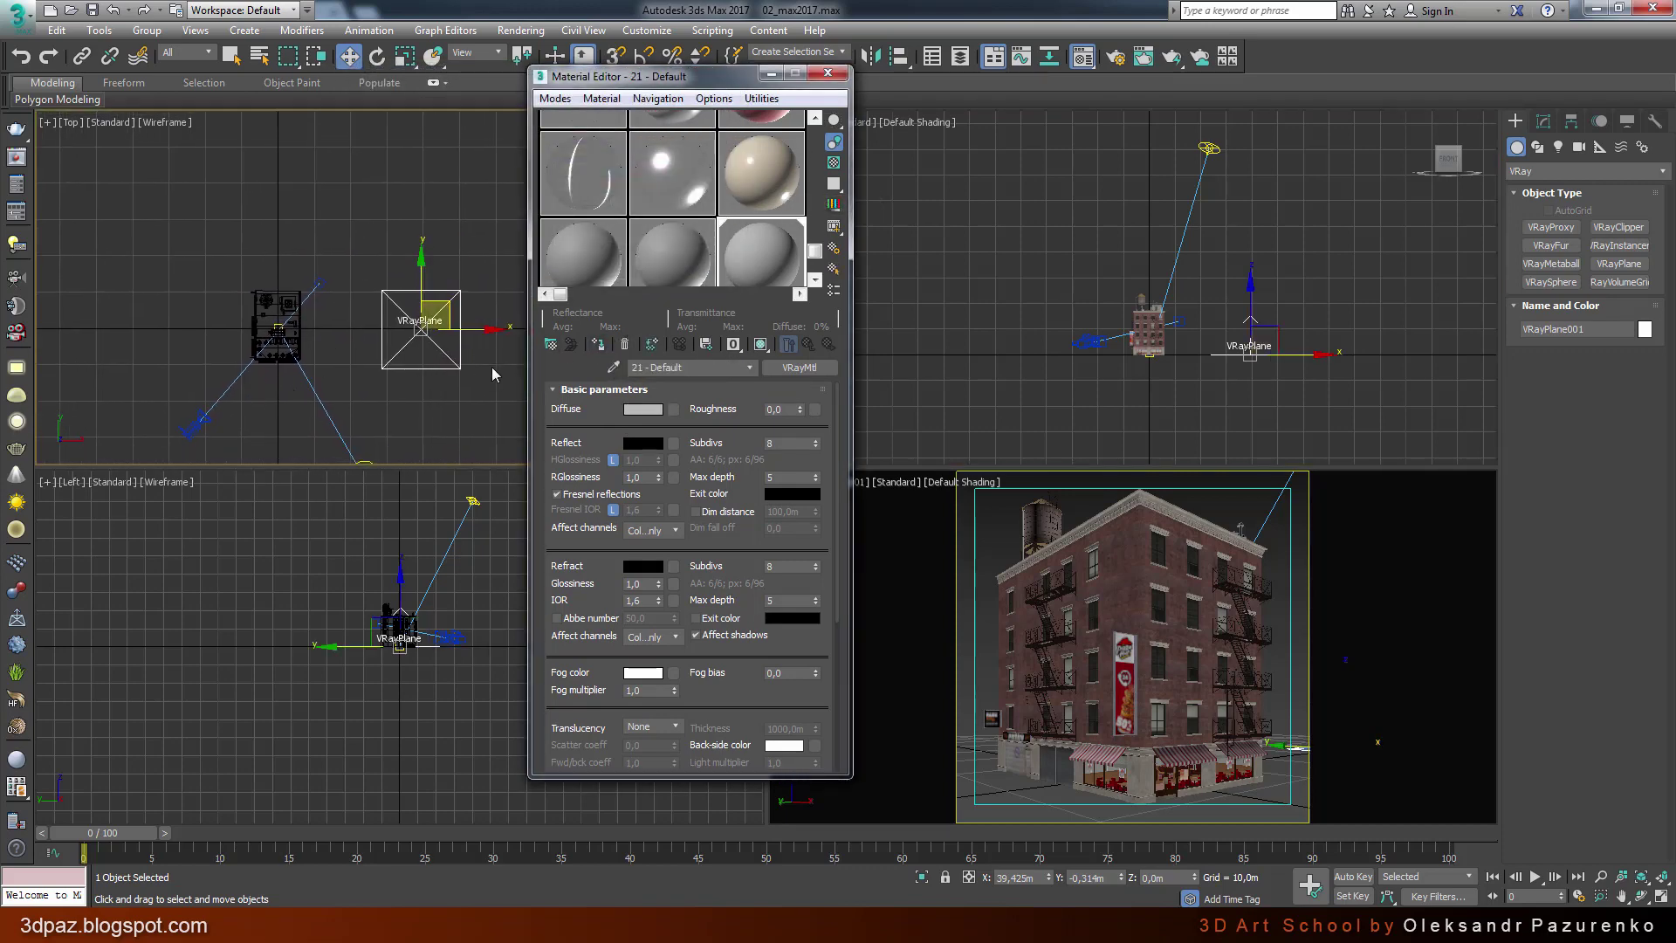
Step: Render the maximized PhysCamera001 view in V-Ray and centre the frame buffer window
left_click(827, 74)
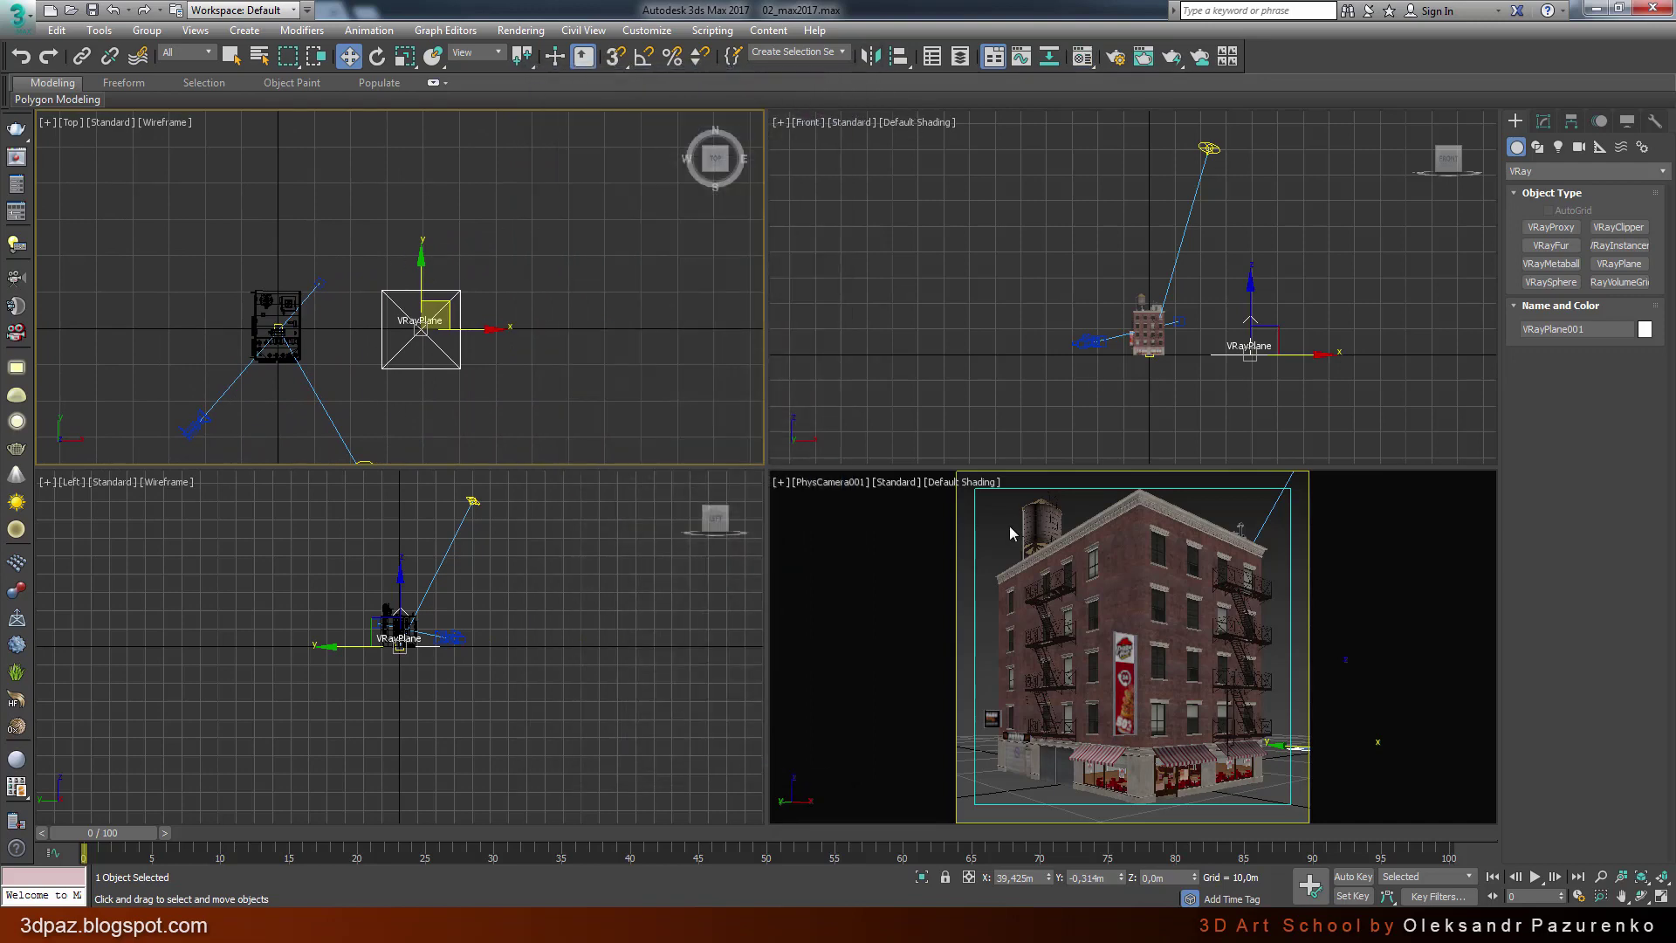
left_click(1292, 696)
left_click(1661, 897)
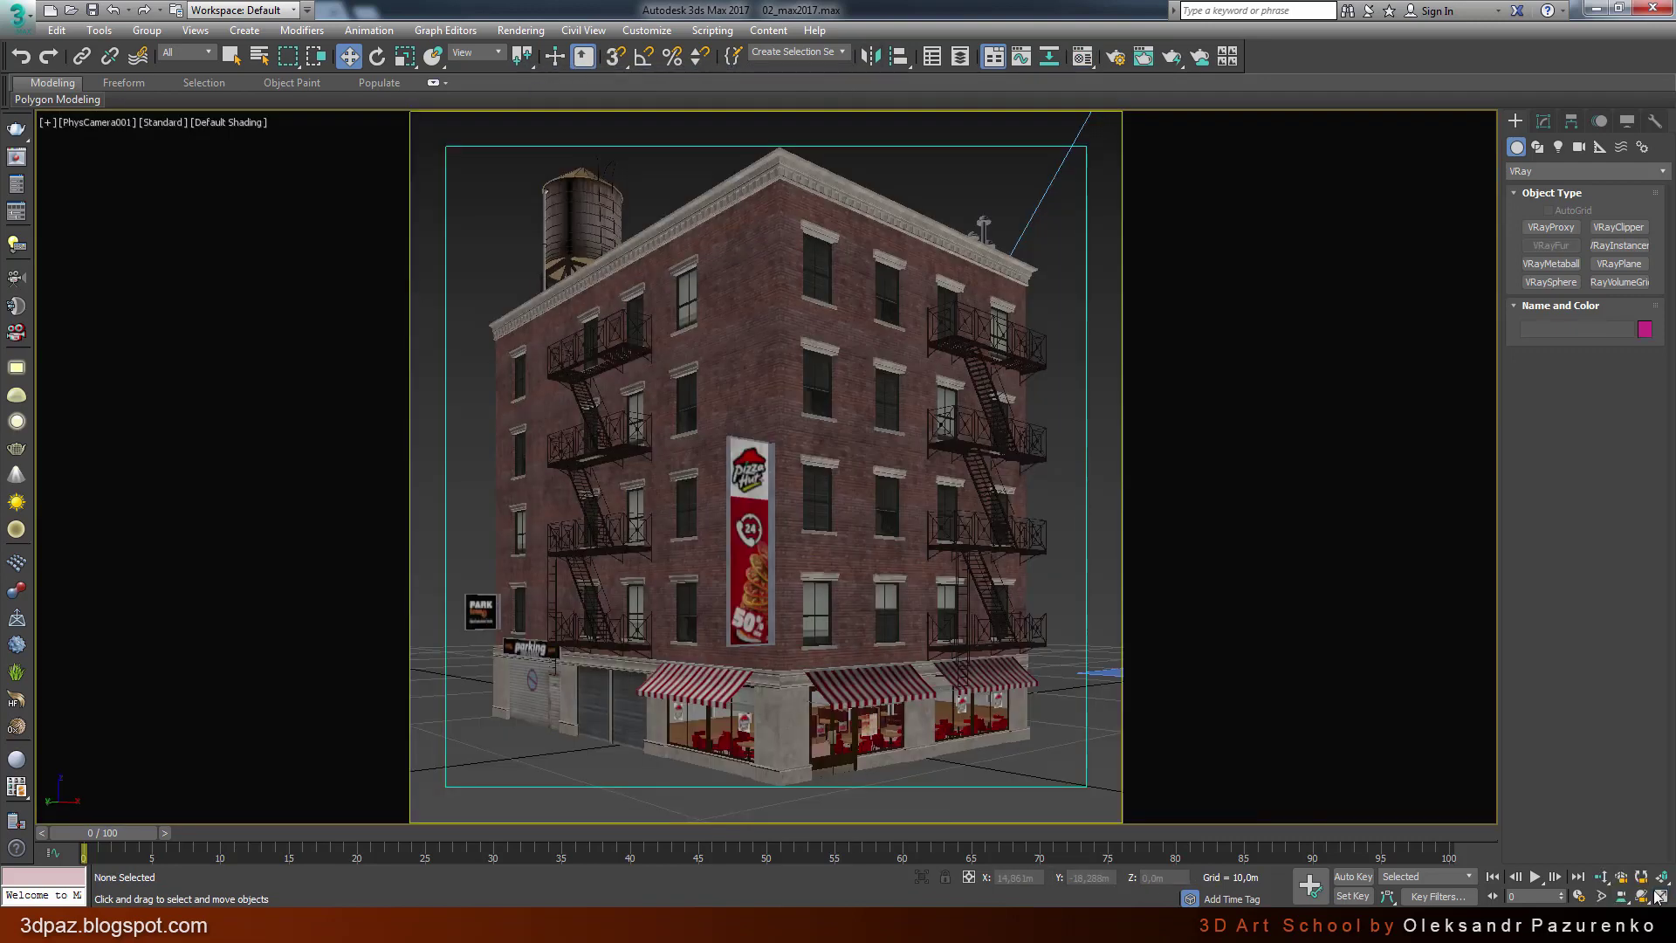
left_click(1169, 62)
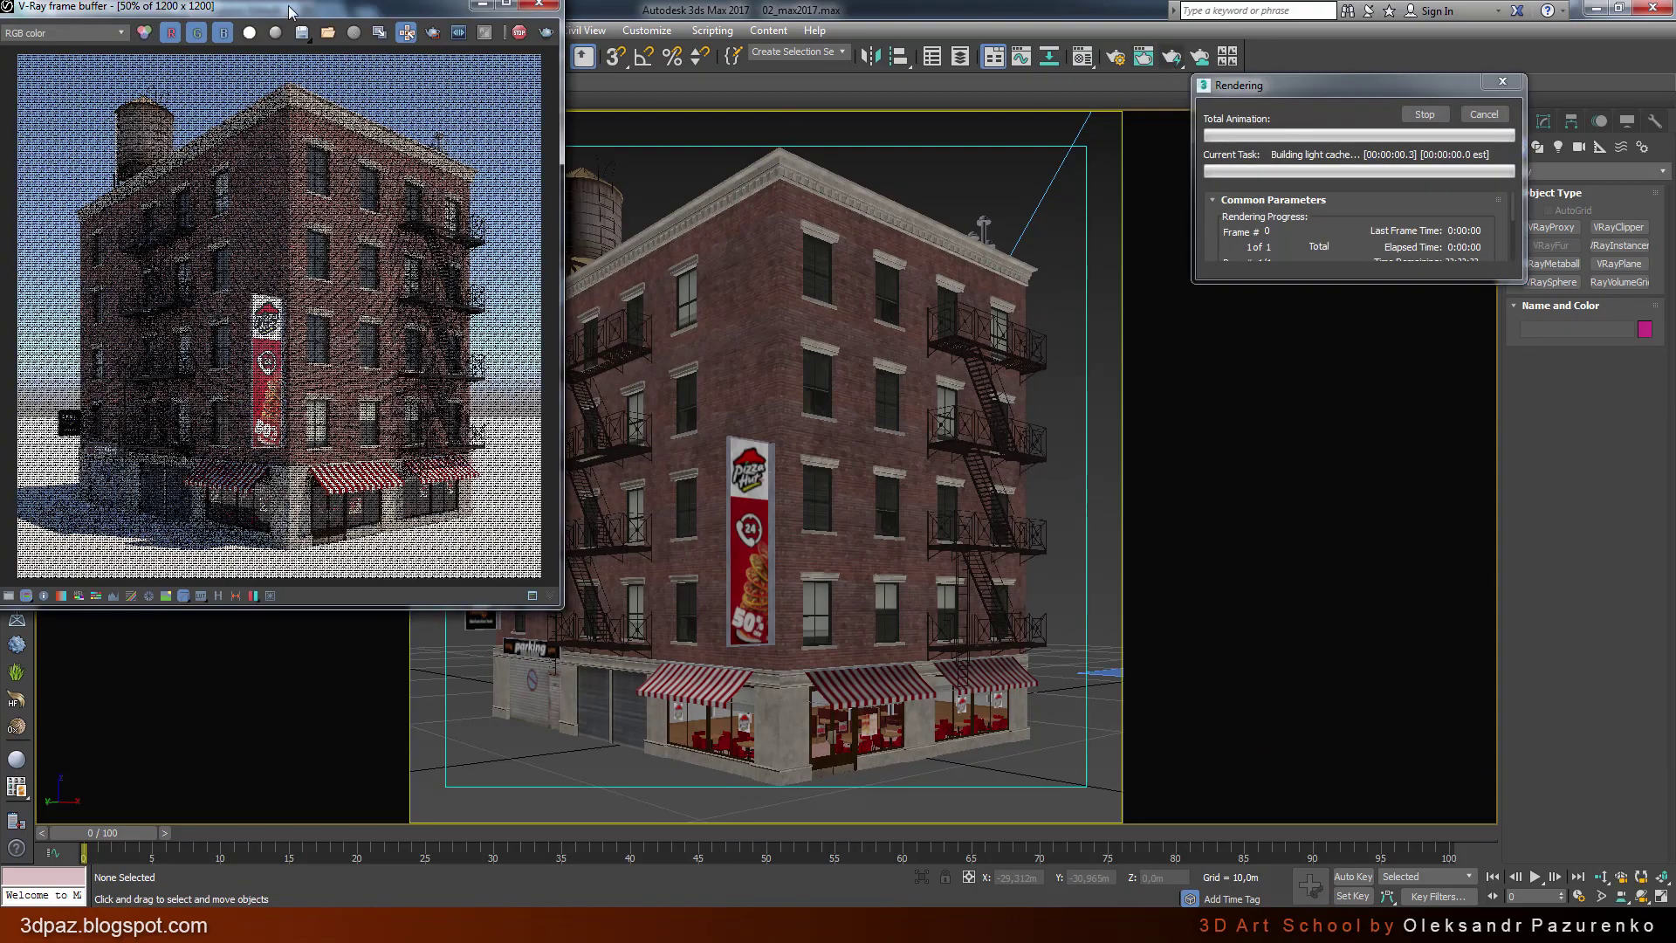
mouse_move(291, 7)
left_mouse_down()
mouse_move(753, 103)
mouse_move(732, 114)
left_mouse_up()
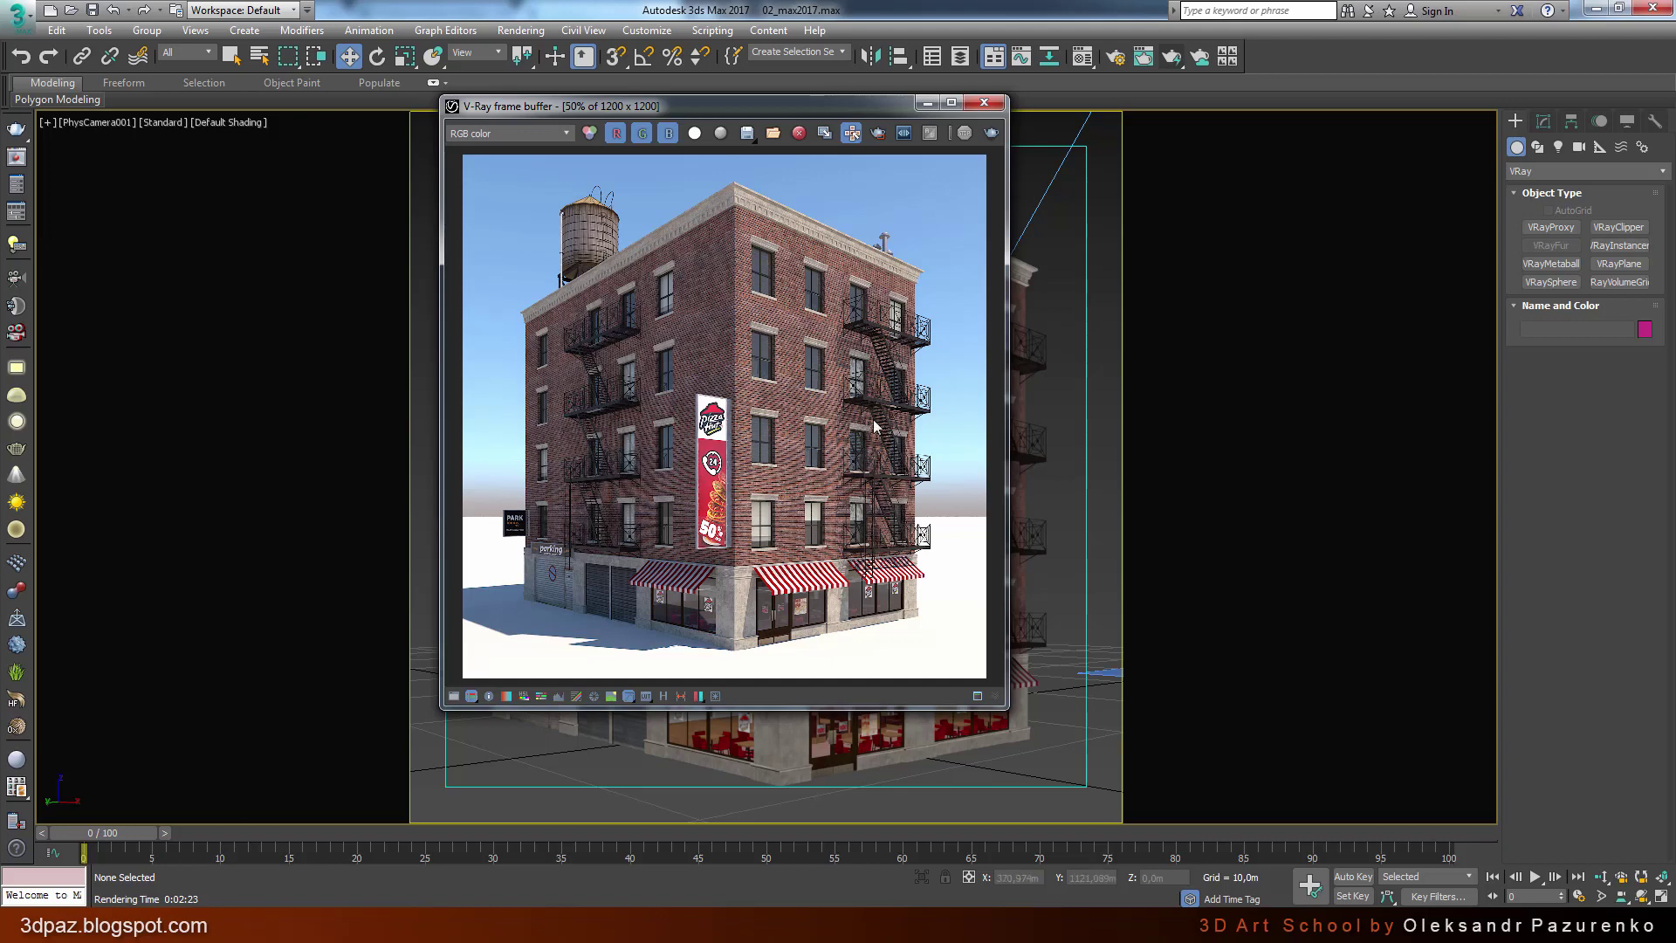
Step: Inspect the 1200 × 1200 render at 100% full screen, then restore and enlarge the frame buffer
left_click(953, 106)
double_click(859, 483)
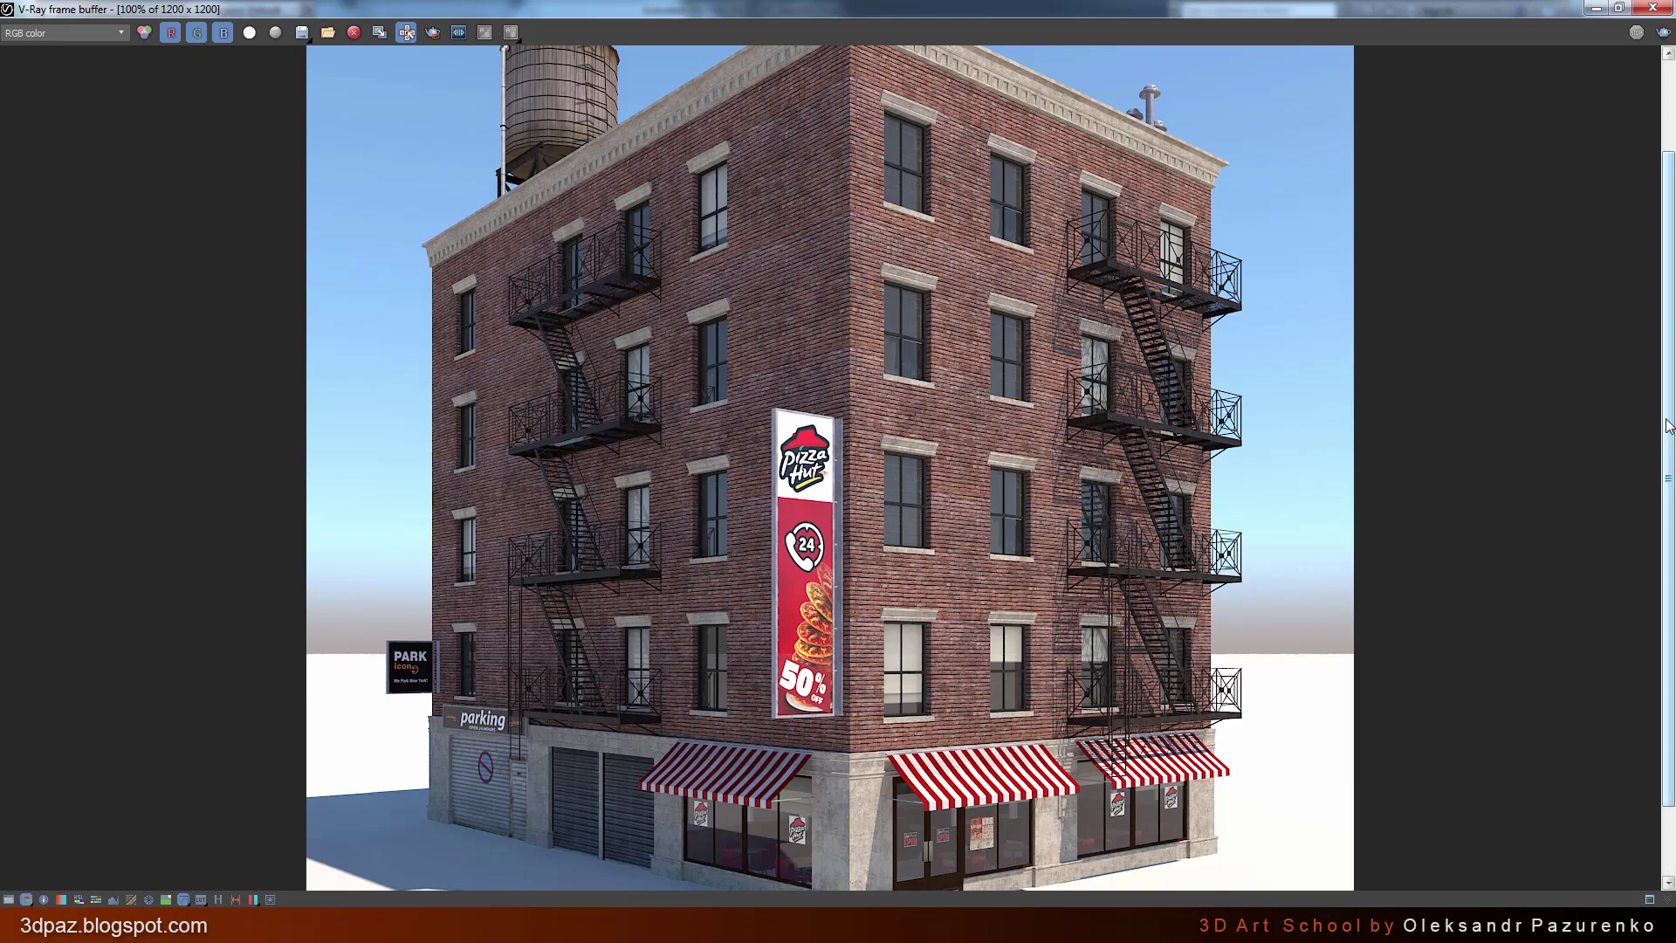
mouse_move(1668, 426)
left_mouse_down()
mouse_move(1668, 494)
mouse_move(1625, 236)
left_mouse_up()
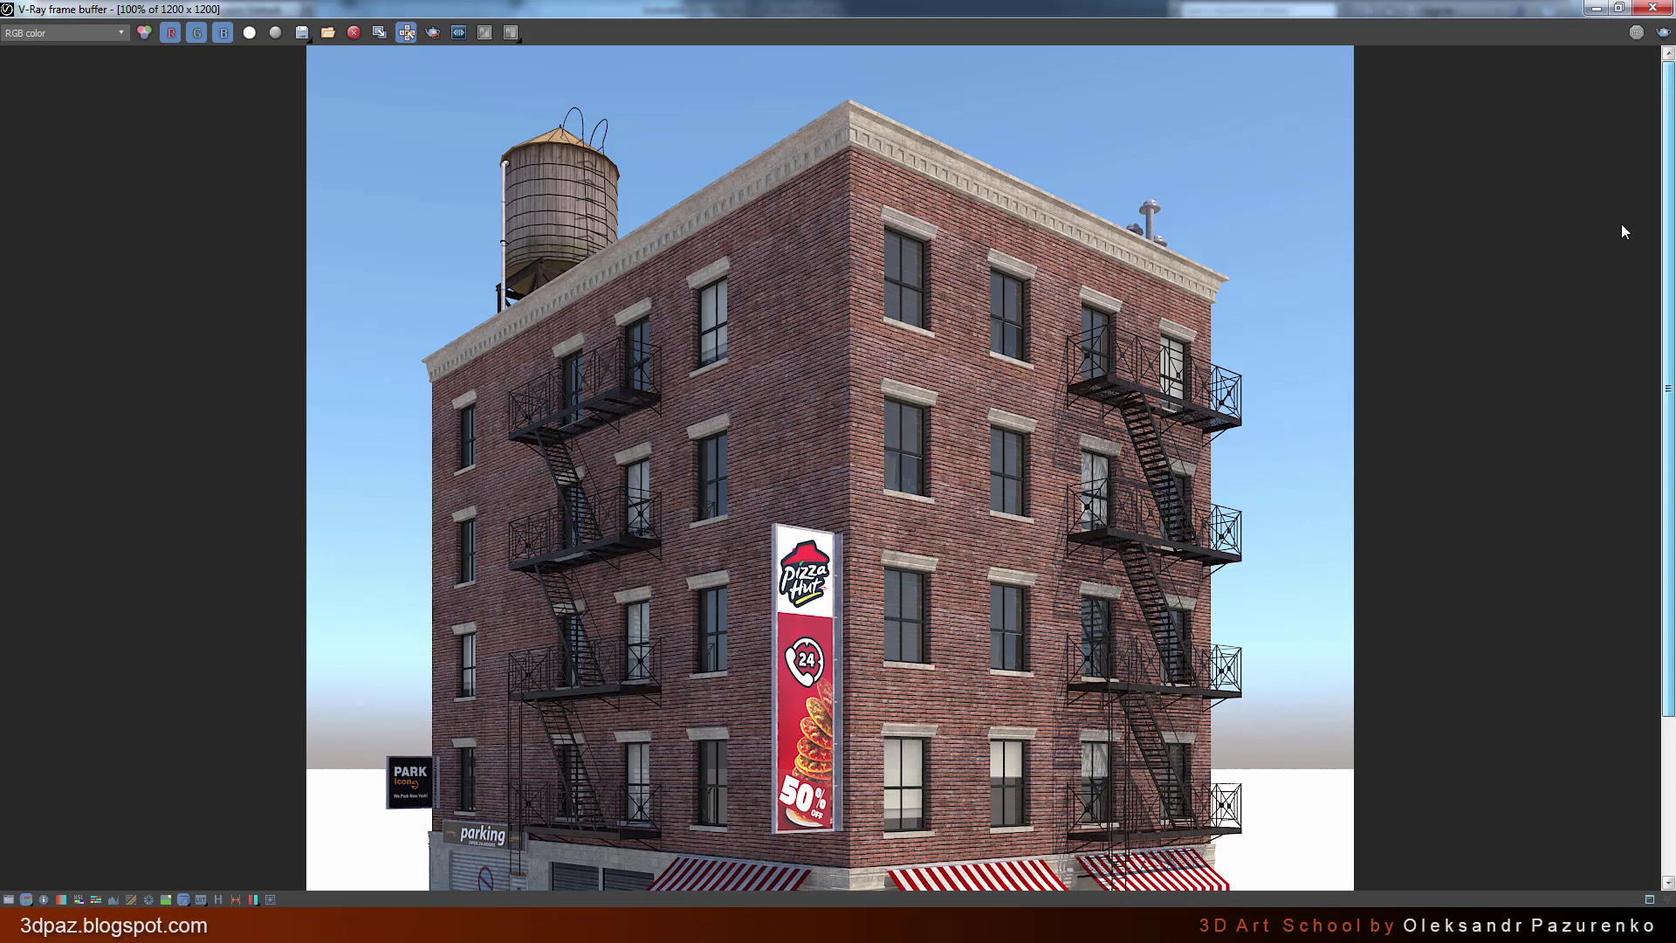
left_click_drag(1668, 384, 1668, 502)
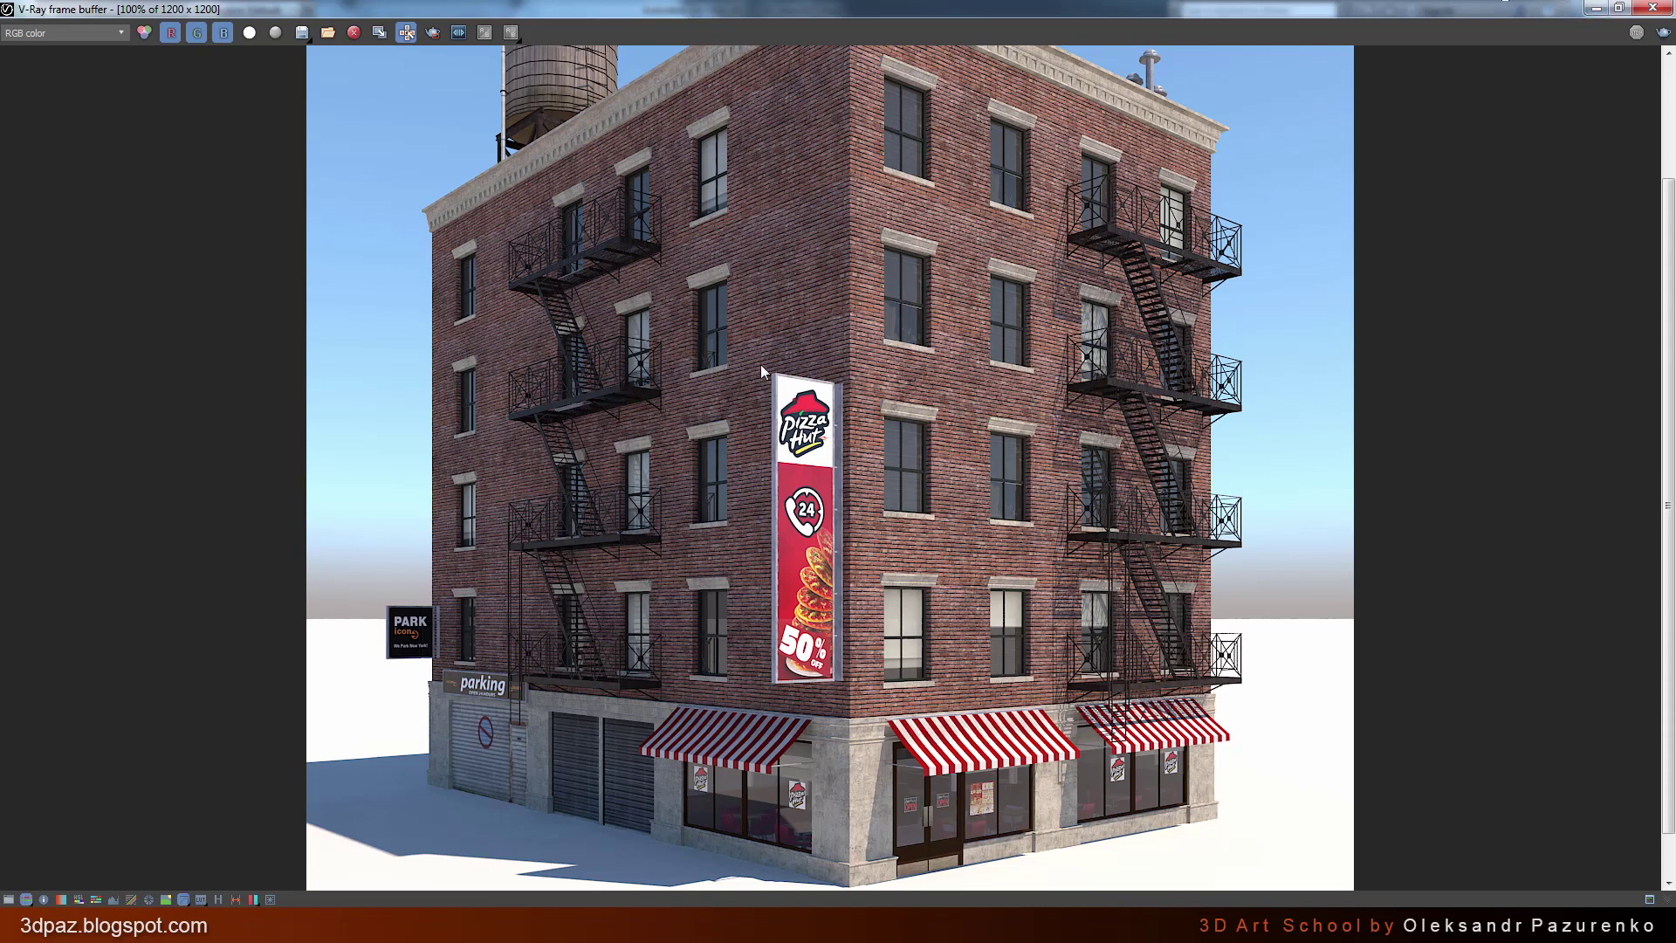
left_click(1620, 8)
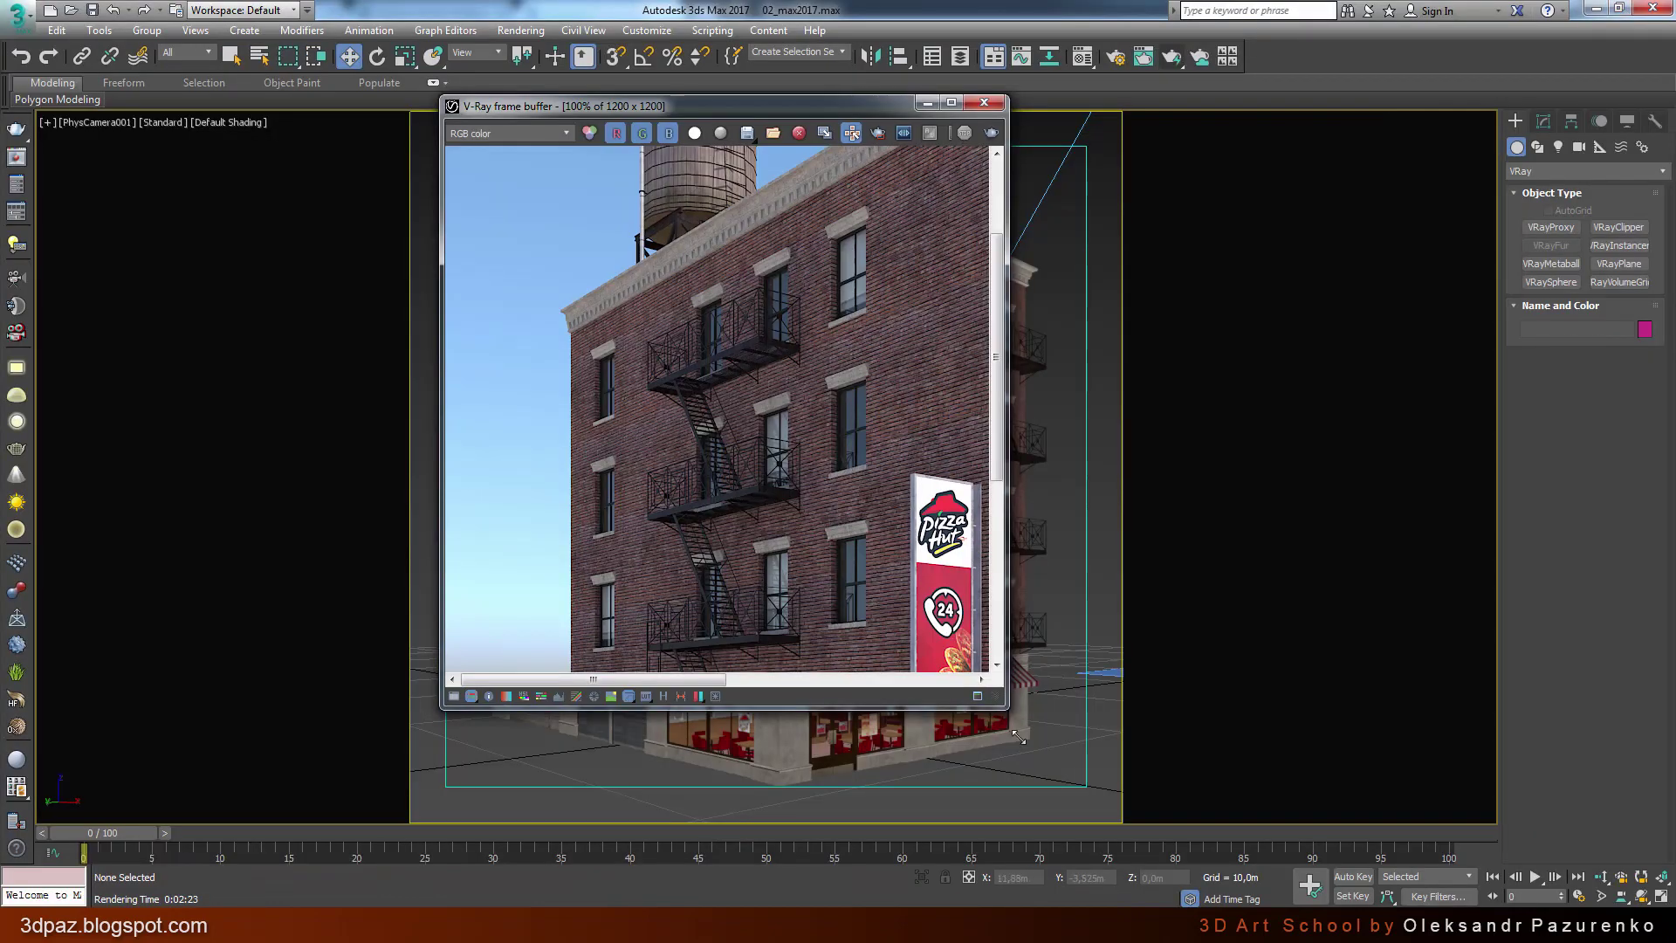
mouse_move(1005, 707)
left_mouse_down()
mouse_move(1144, 753)
mouse_move(1103, 756)
left_mouse_up()
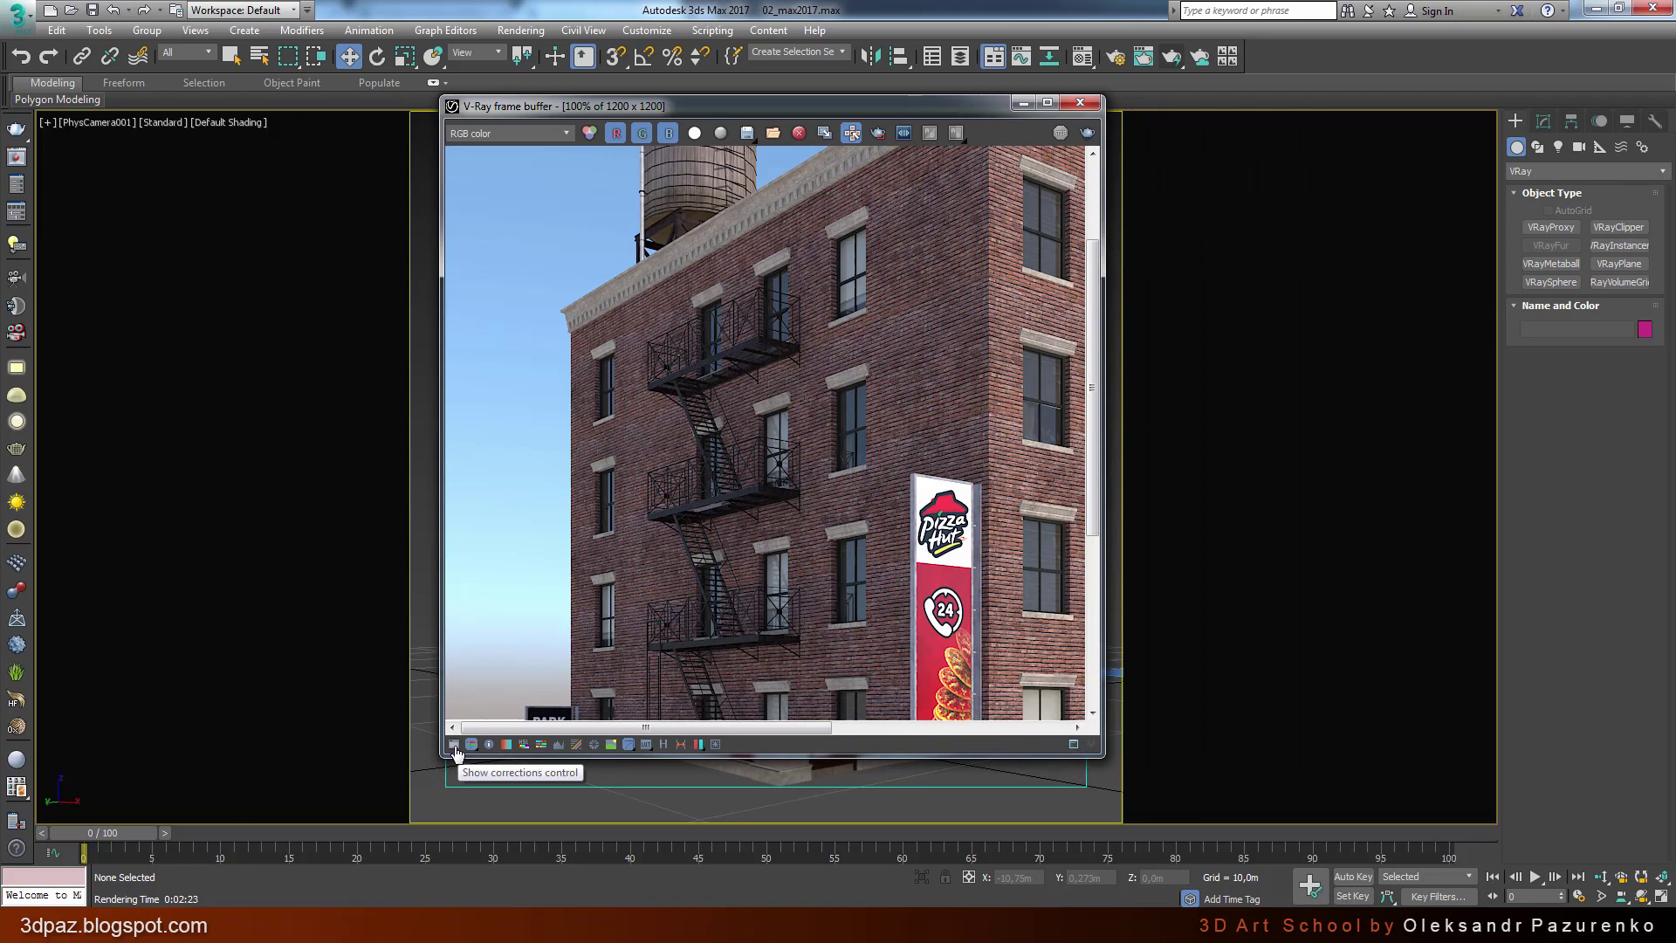
Step: Show the frame buffer's colour corrections panel in a wider render window
left_click(454, 745)
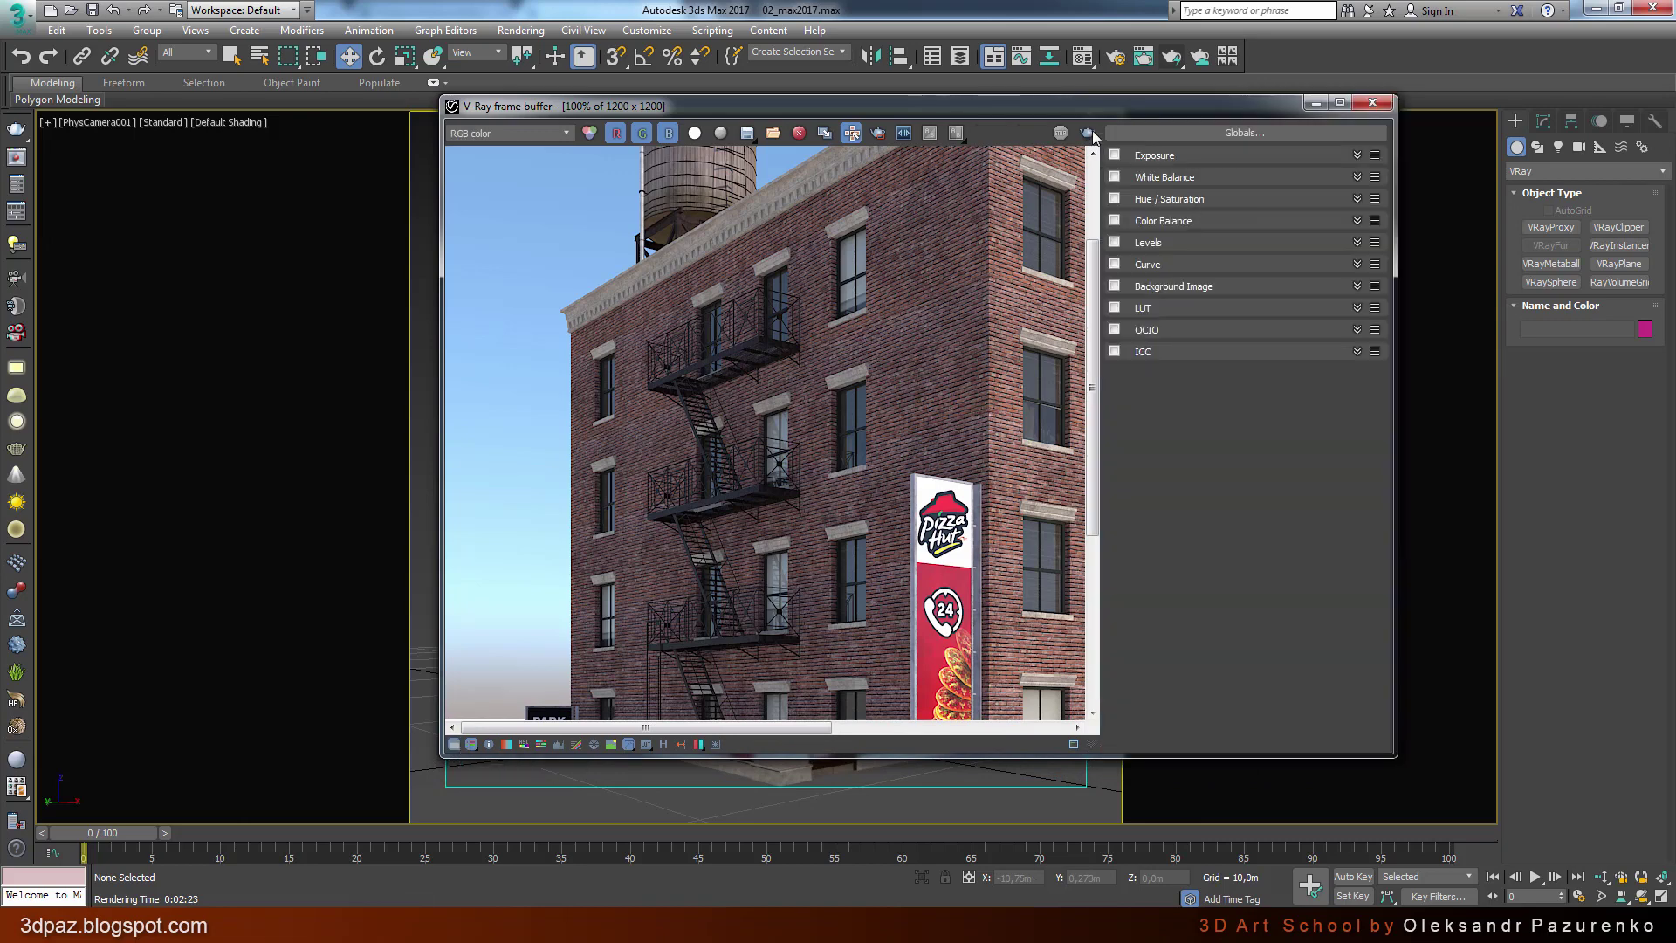
left_click_drag(953, 117, 718, 123)
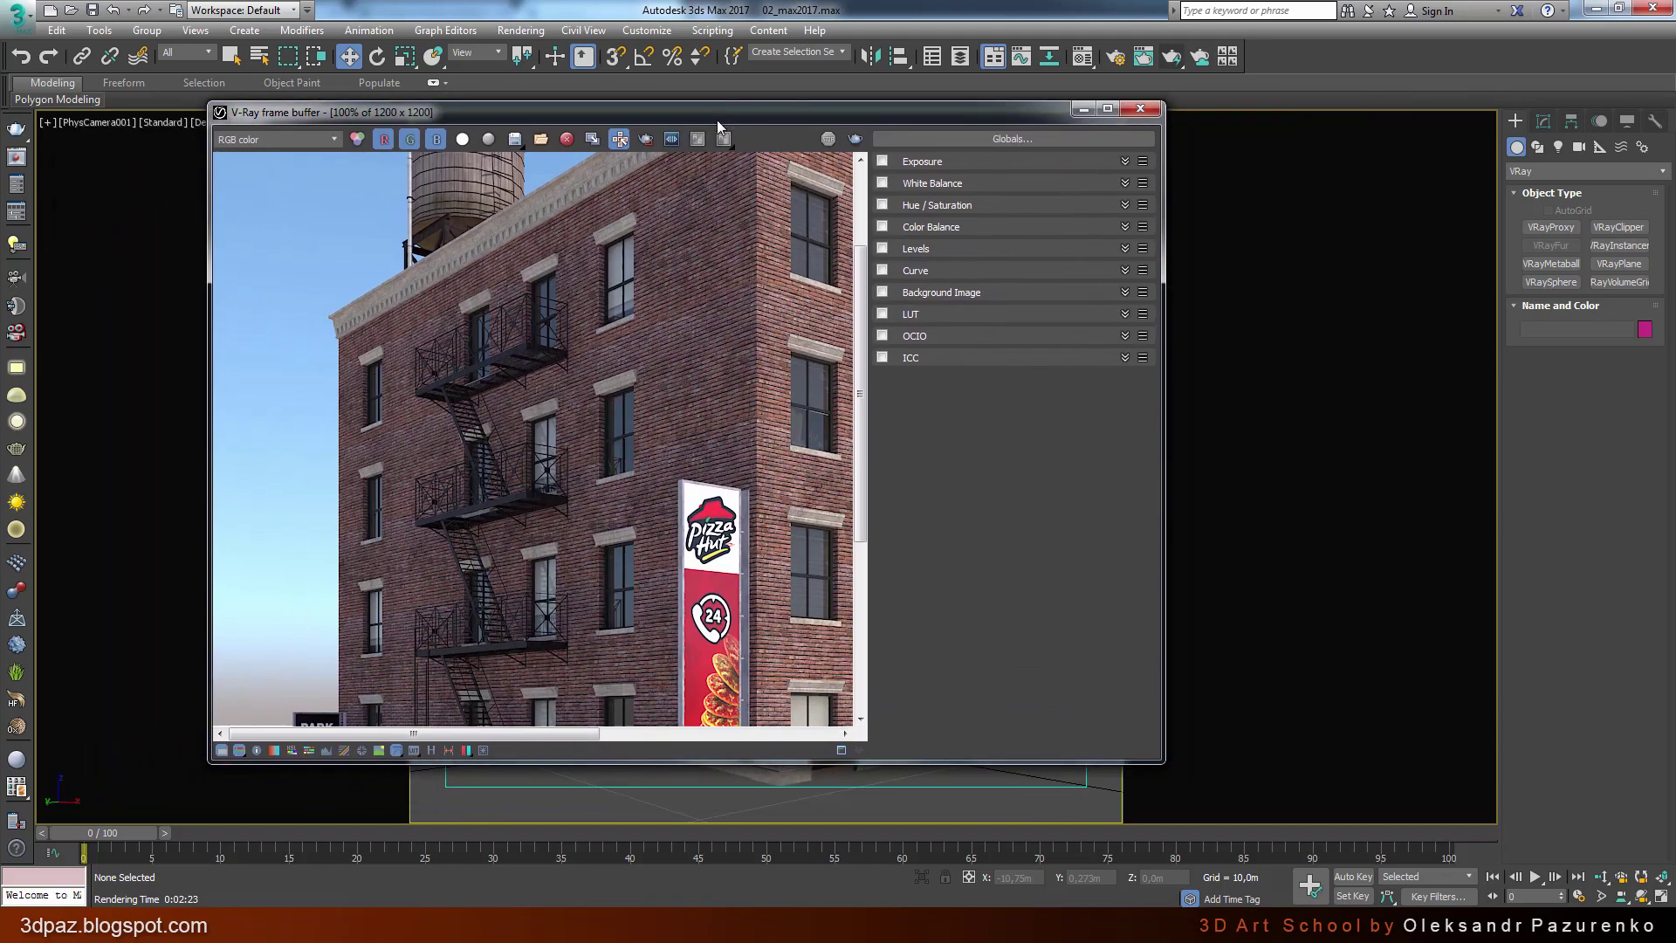
left_click_drag(1161, 757, 1331, 810)
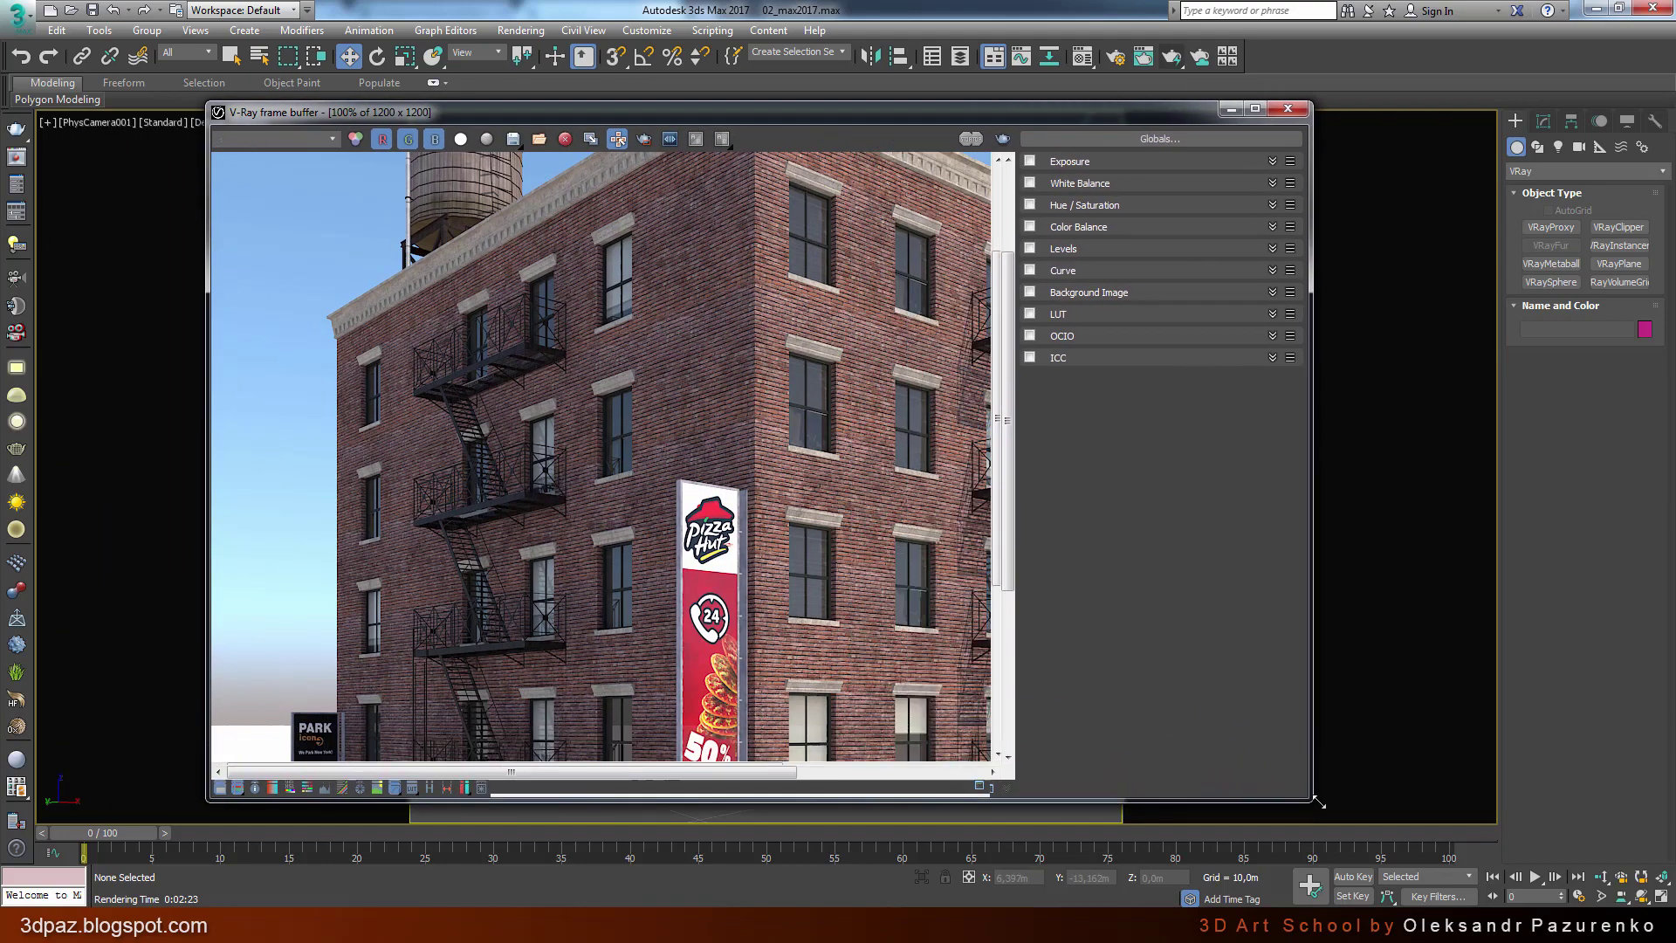
scroll(615, 368, "down", 1)
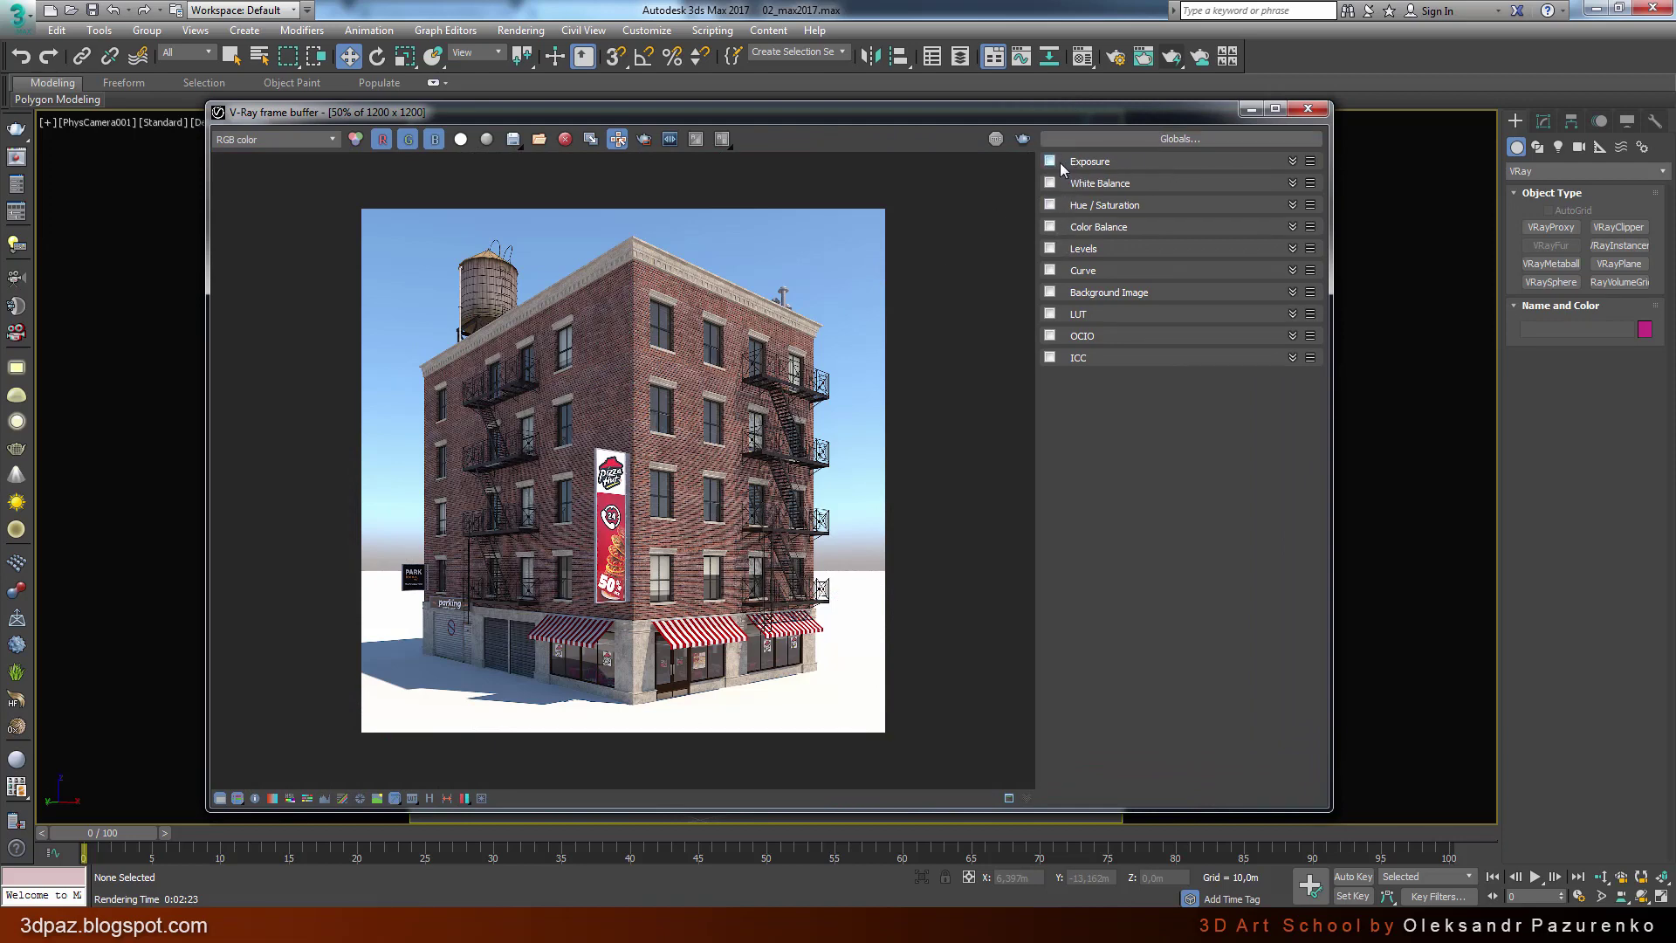
Step: Enable exposure correction with exposure 0.32 and highlight burn 0.76
left_click(1050, 162)
left_click(1293, 162)
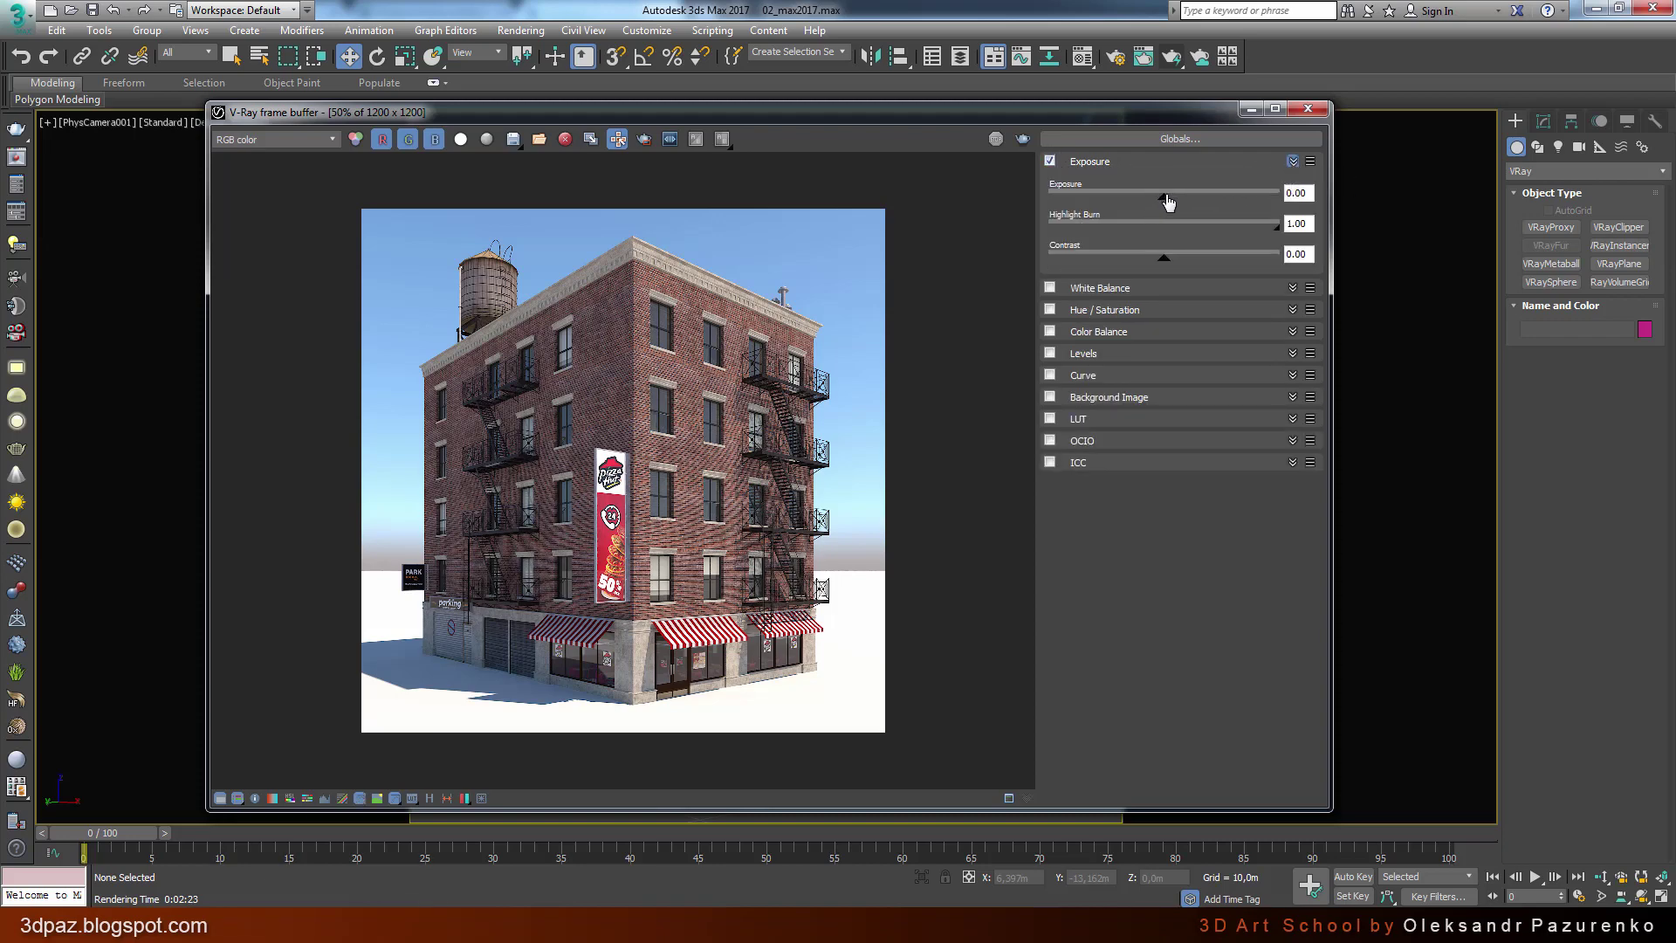
mouse_move(1170, 202)
left_mouse_down()
mouse_move(1189, 205)
mouse_move(1156, 204)
mouse_move(1174, 207)
left_mouse_up()
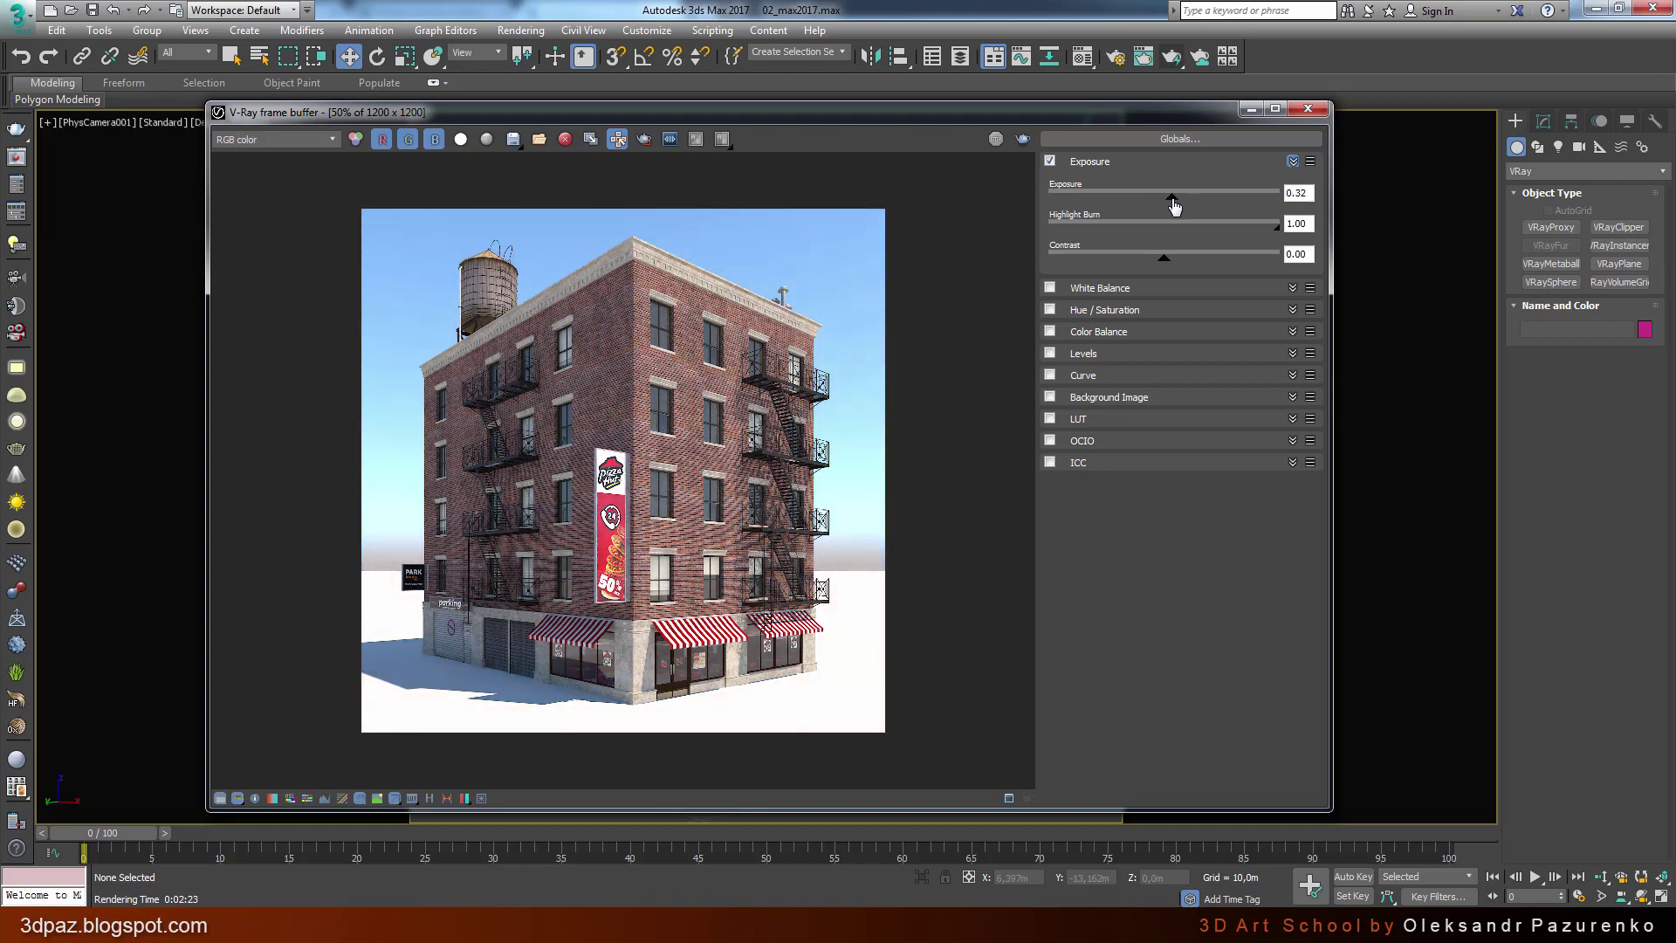
double_click(867, 689)
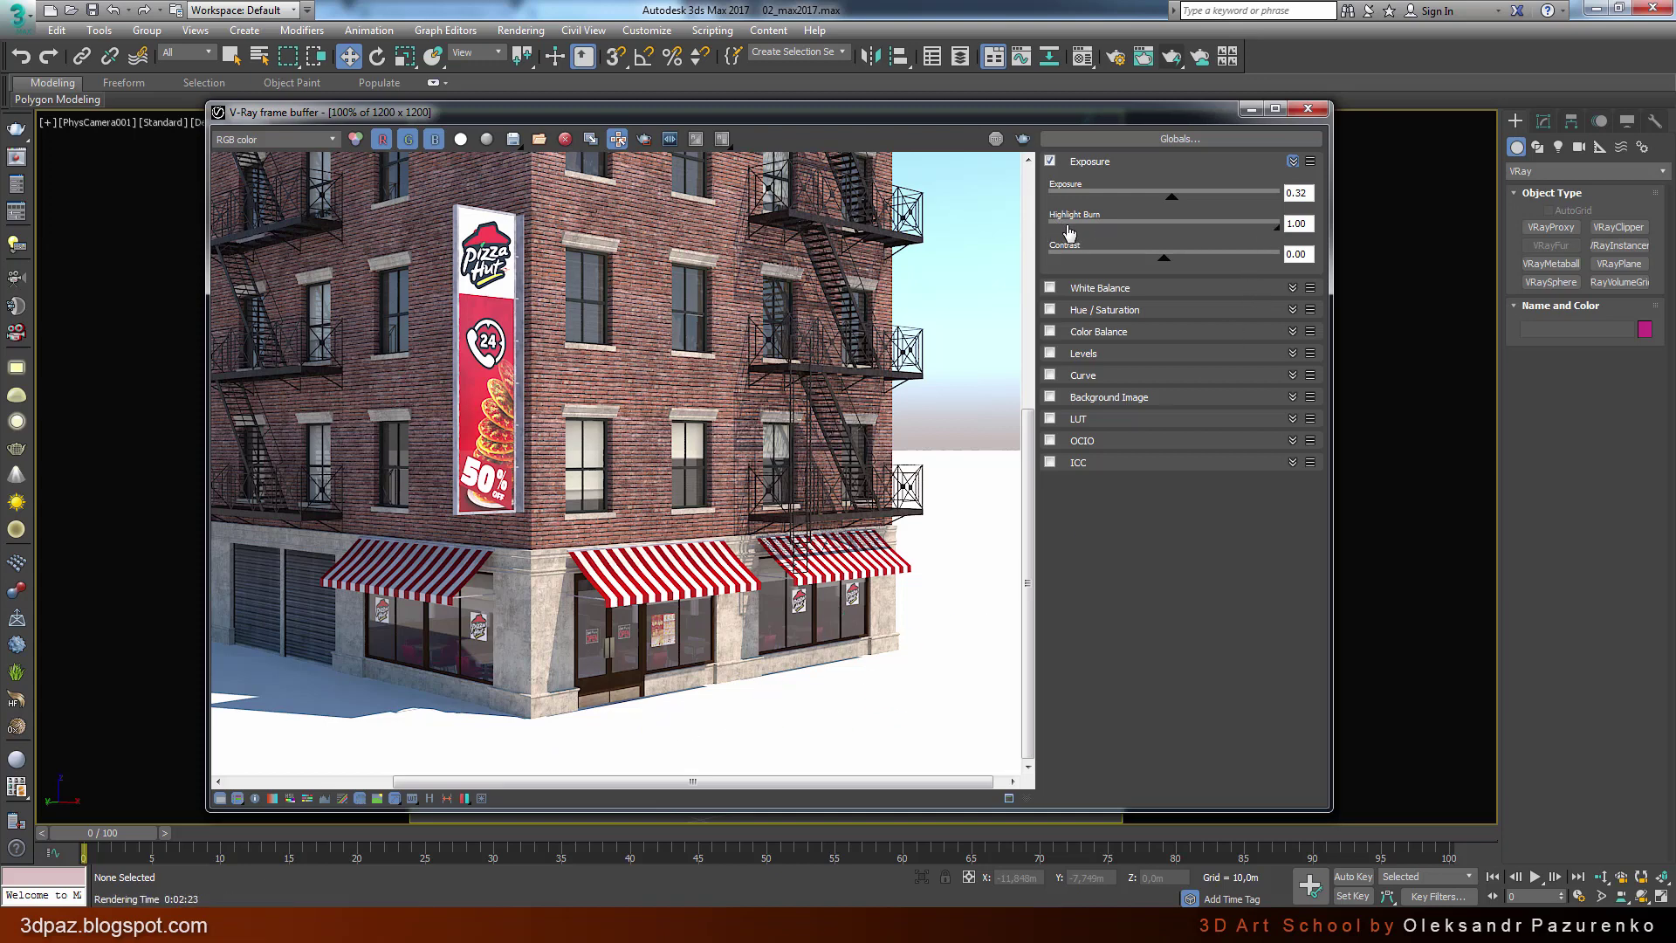
left_click_drag(1279, 234, 1227, 243)
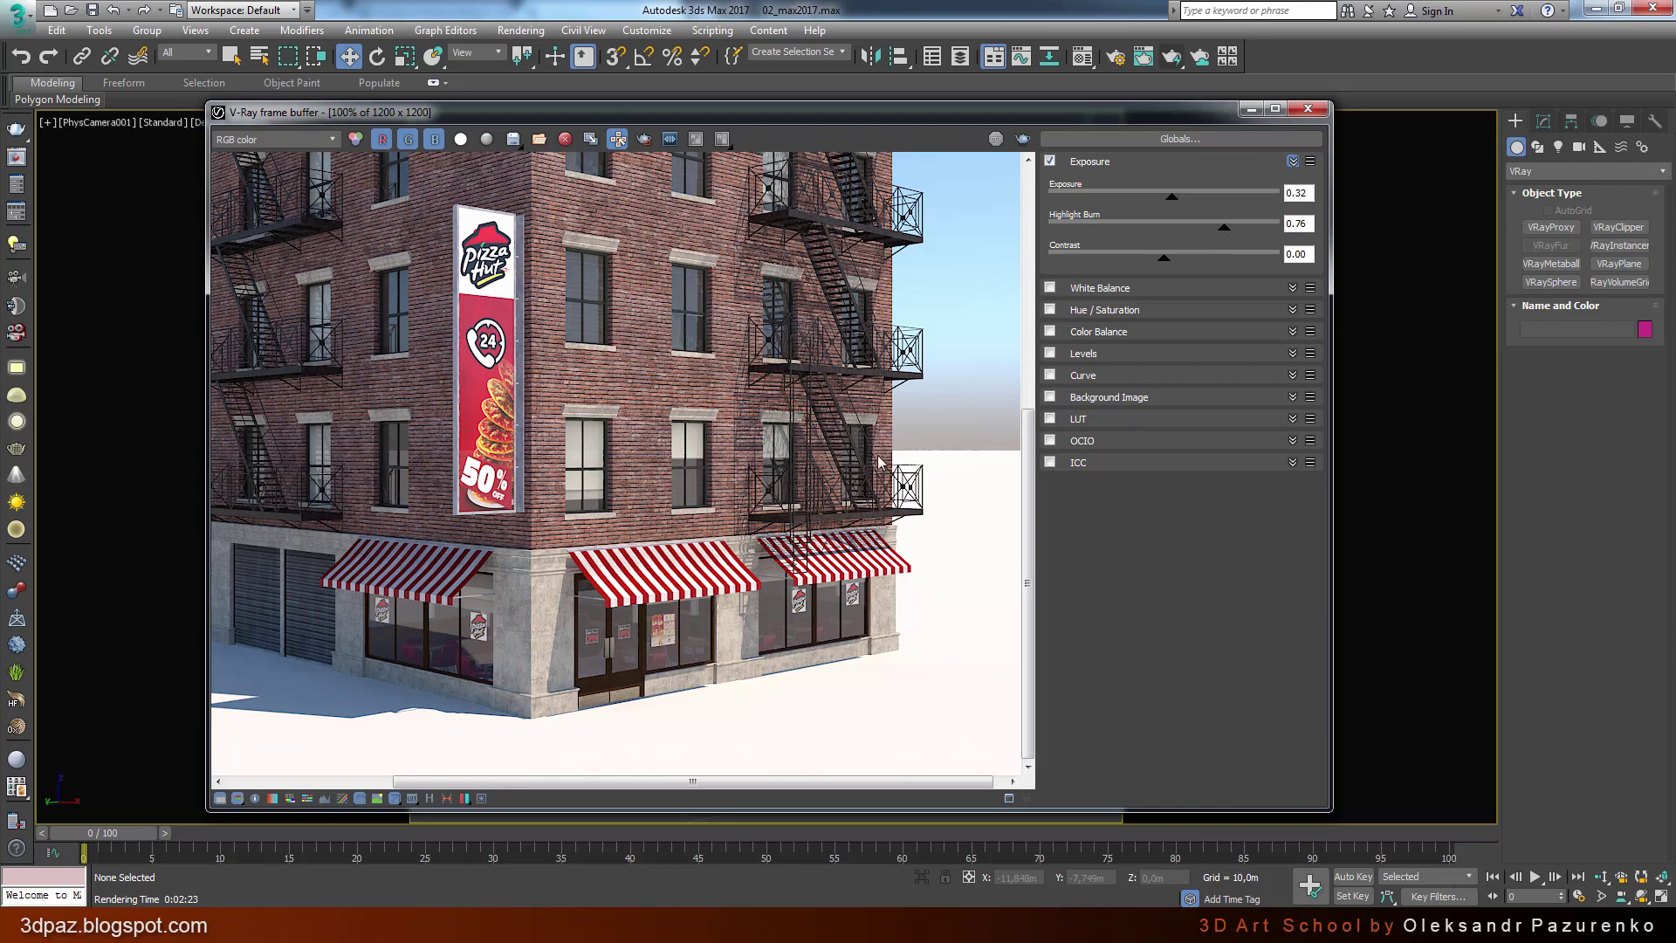
scroll(844, 453, "down", 2)
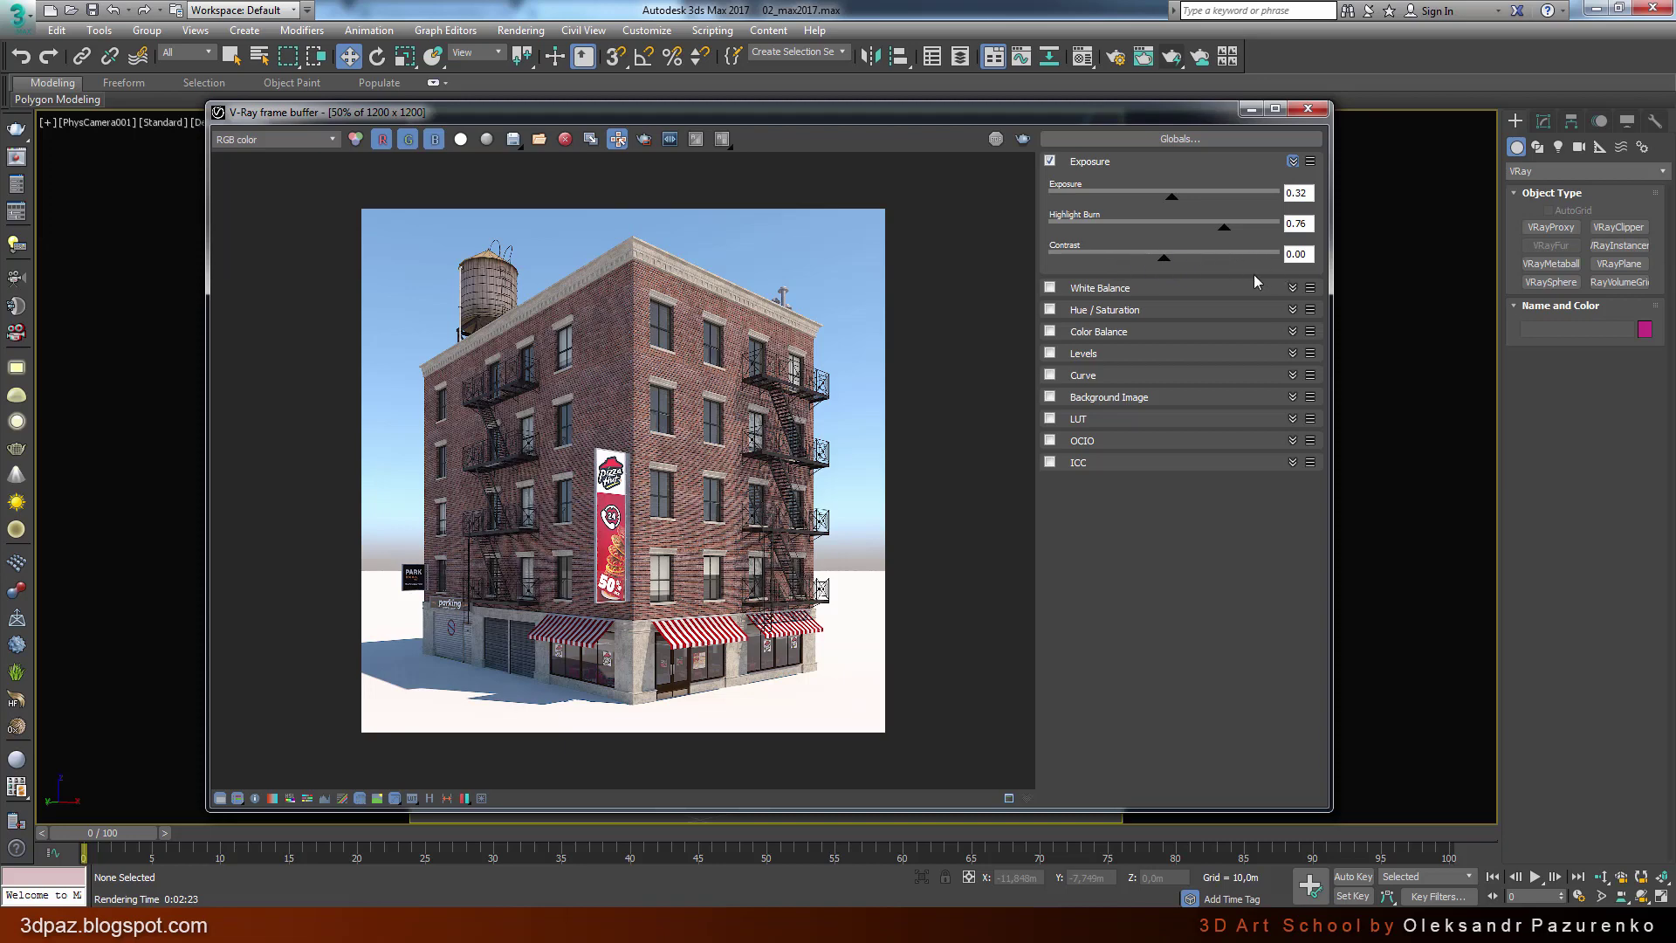
Step: Enable white balance correction and set its colour temperature to 5774
left_click(1050, 288)
left_click(1294, 288)
left_click_drag(1163, 324, 1144, 339)
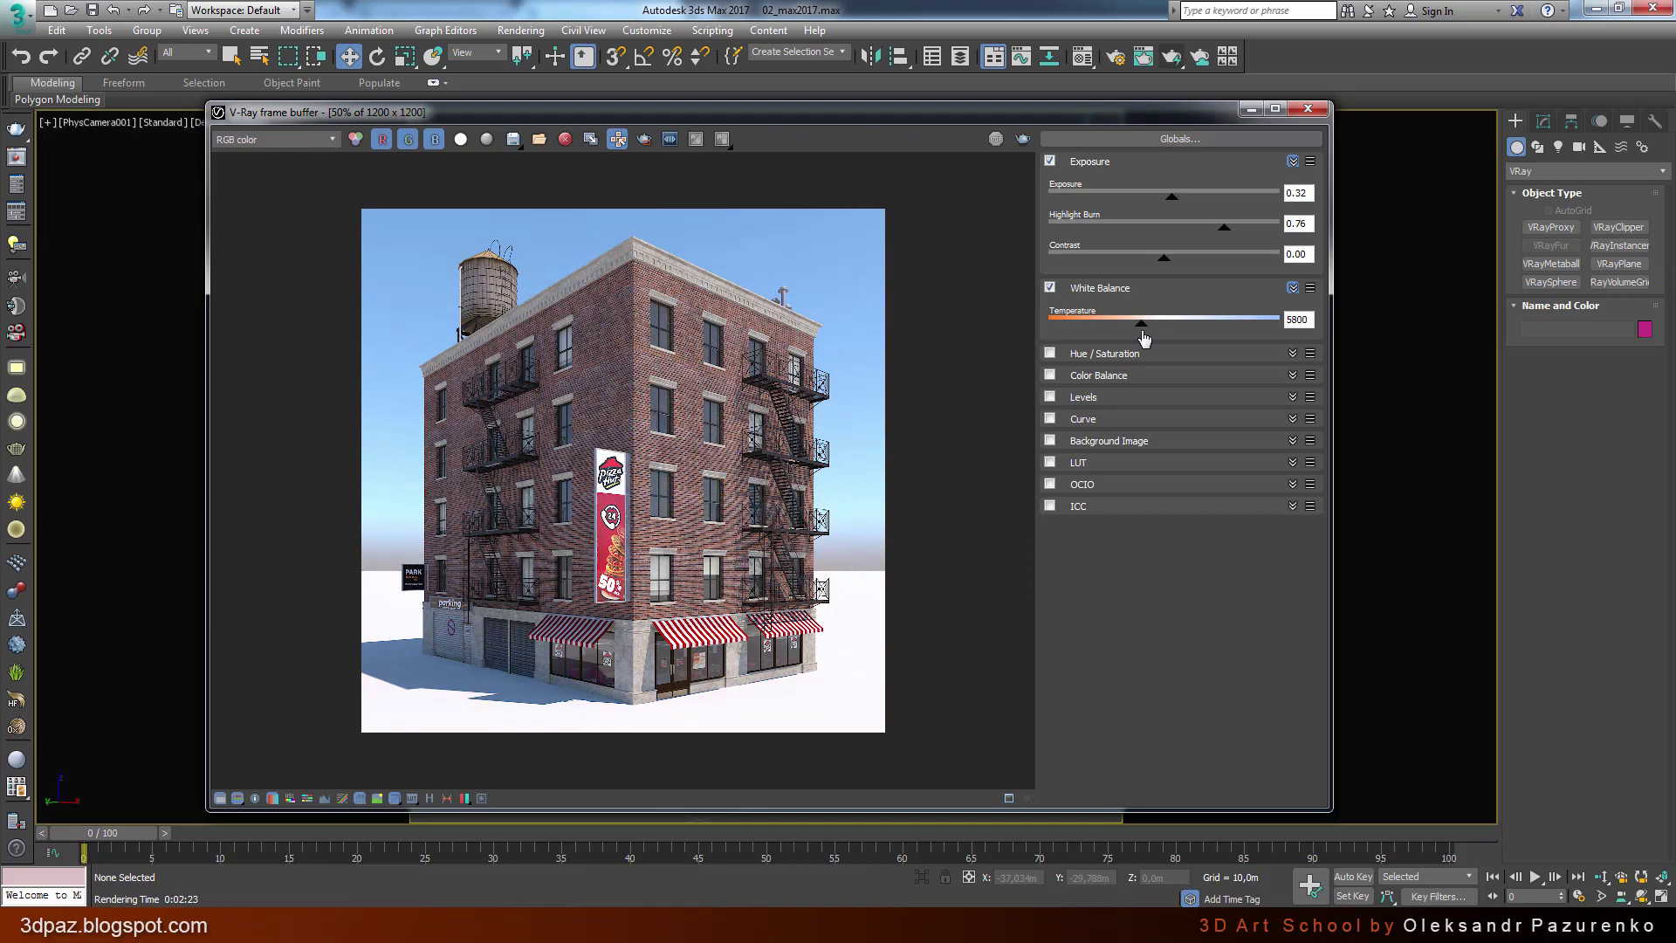
left_click_drag(1145, 339, 1143, 339)
Step: Save the corrected render as 01.png in the render folder with an alpha channel
left_click(512, 141)
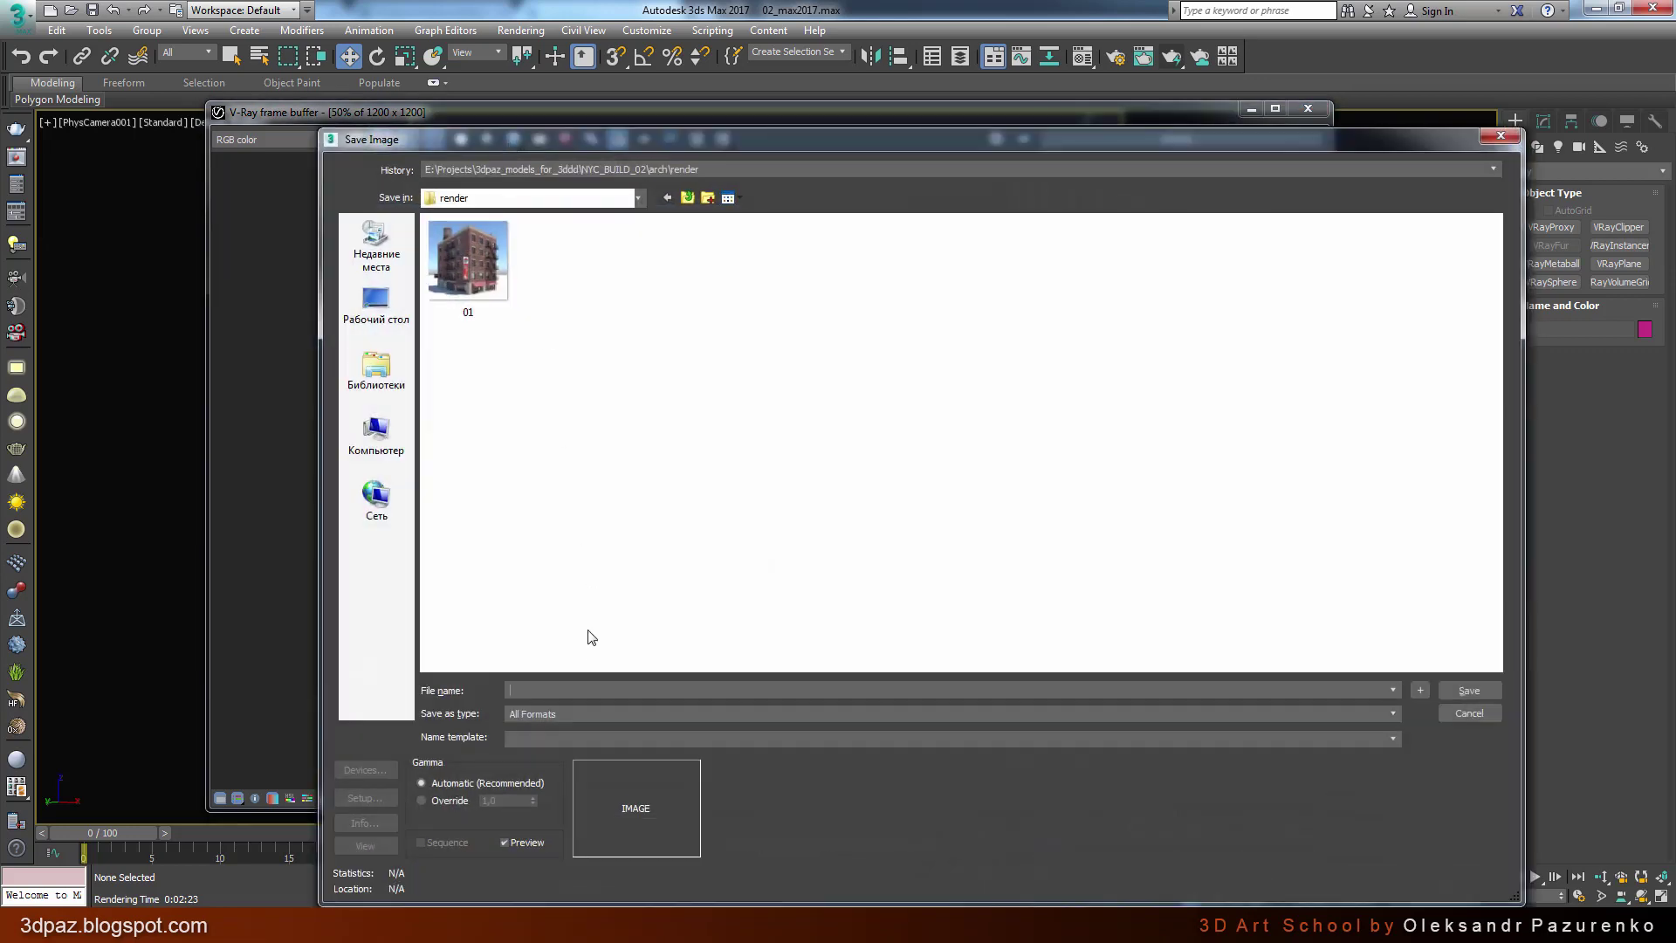
left_click(550, 716)
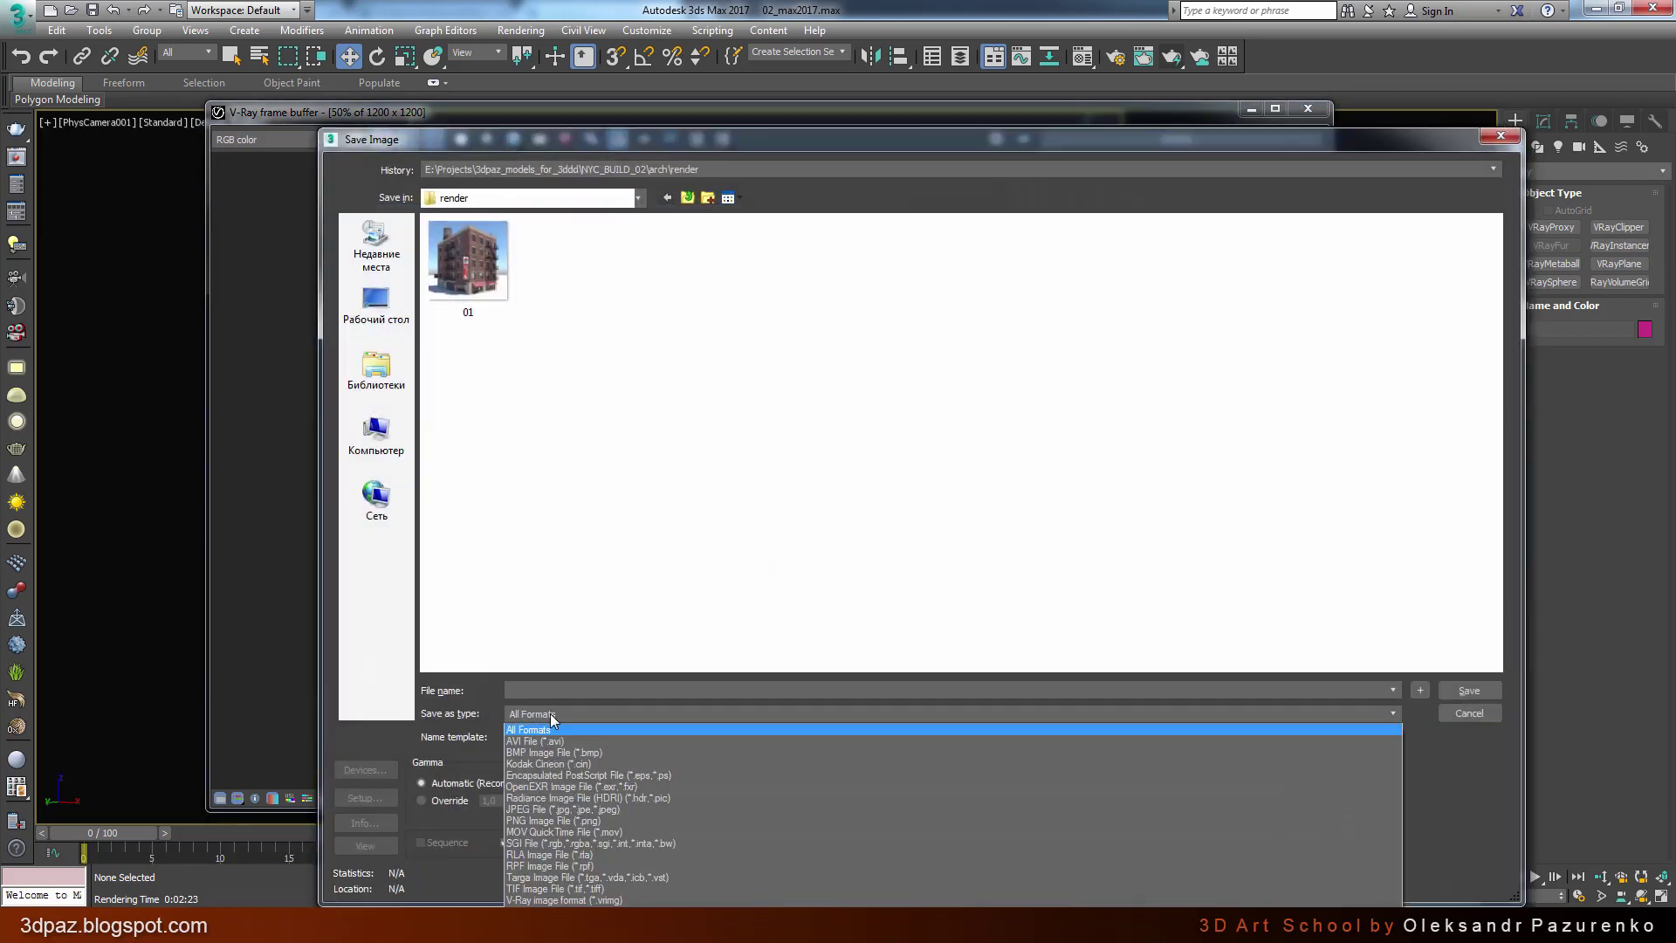
left_click(569, 820)
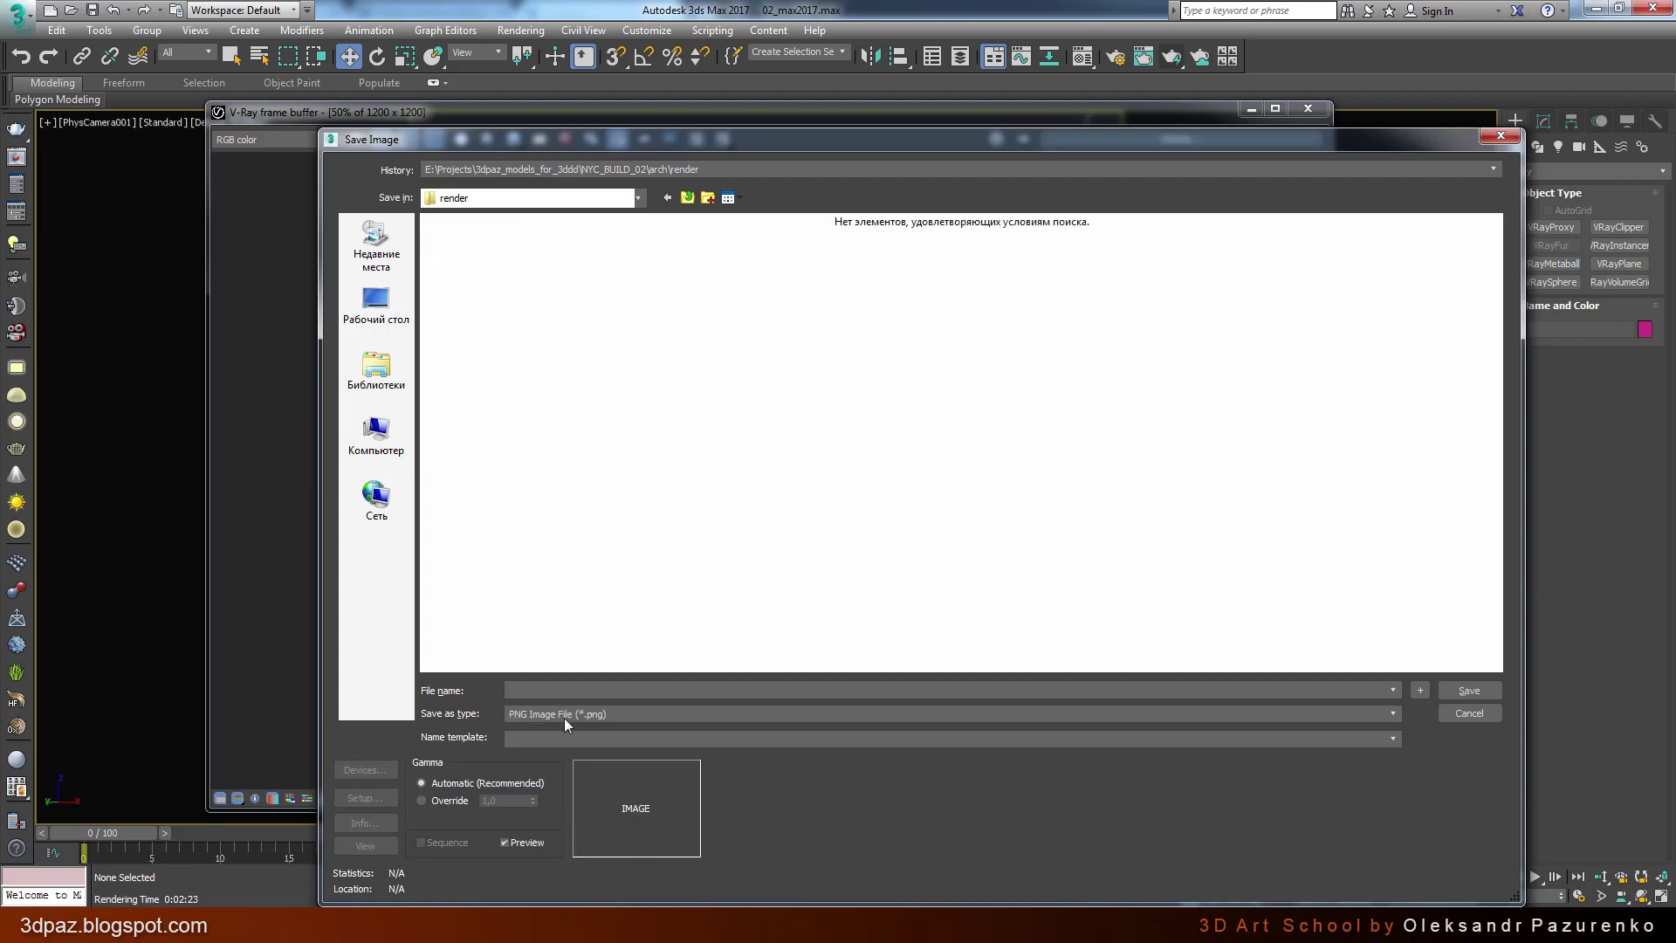
left_click(565, 689)
type("01")
left_click(1487, 688)
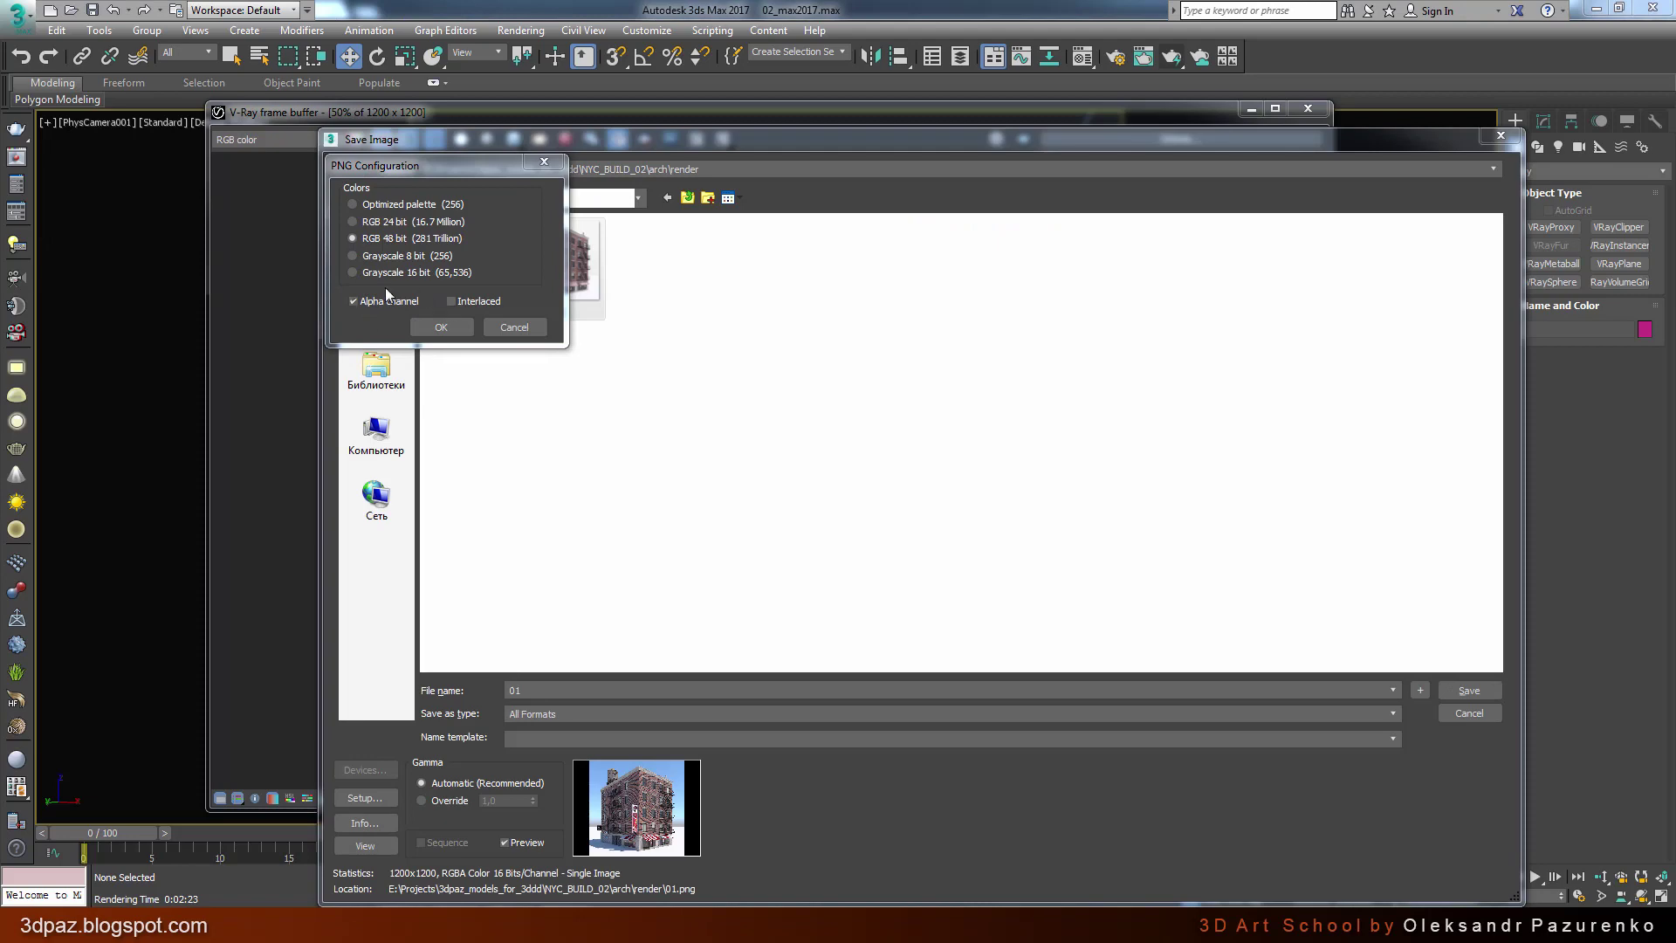
left_click(353, 300)
left_click(434, 336)
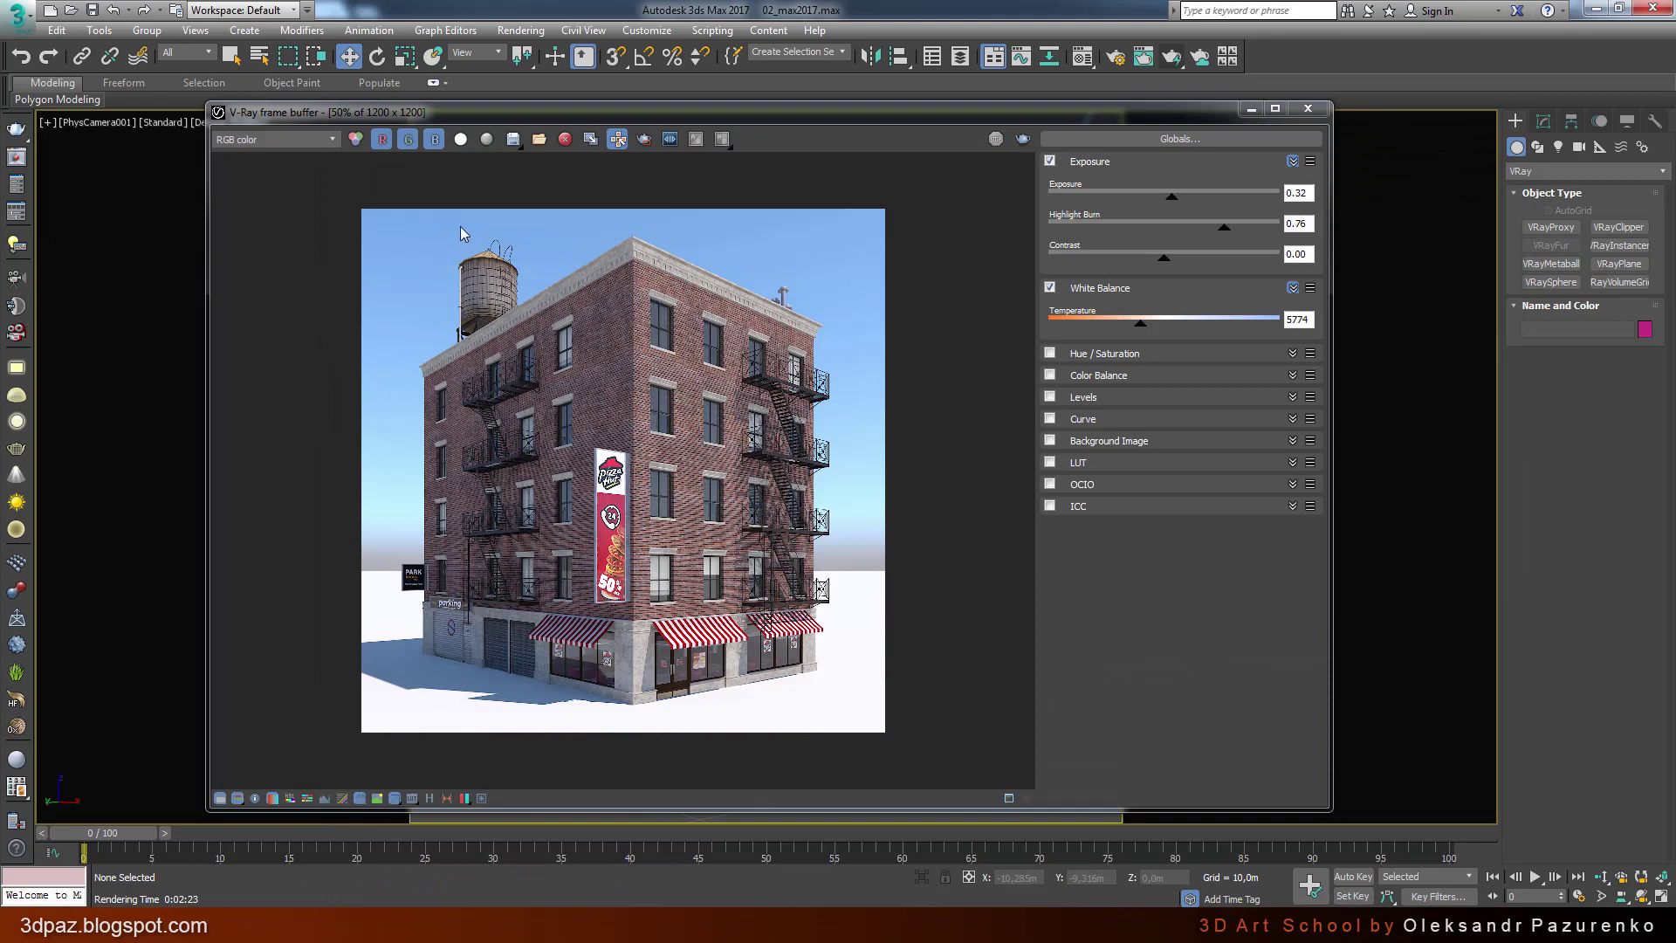
Step: Check the render's alpha mask, return to RGB view, and bring up the Windows Start menu
left_click(461, 140)
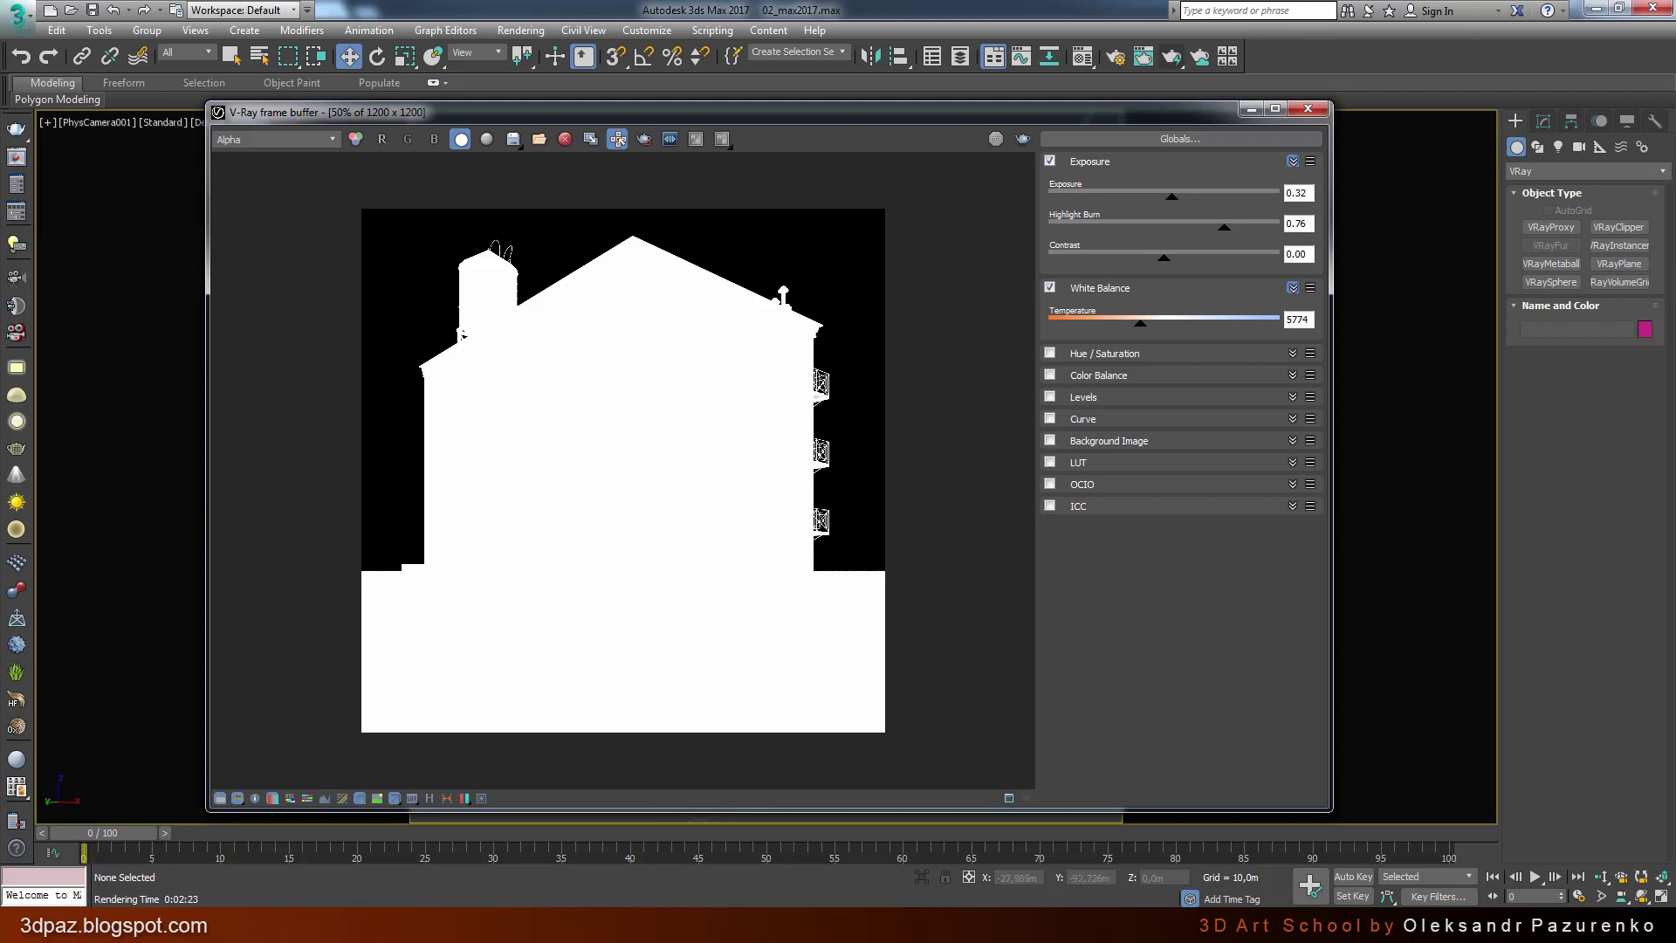
left_click(356, 139)
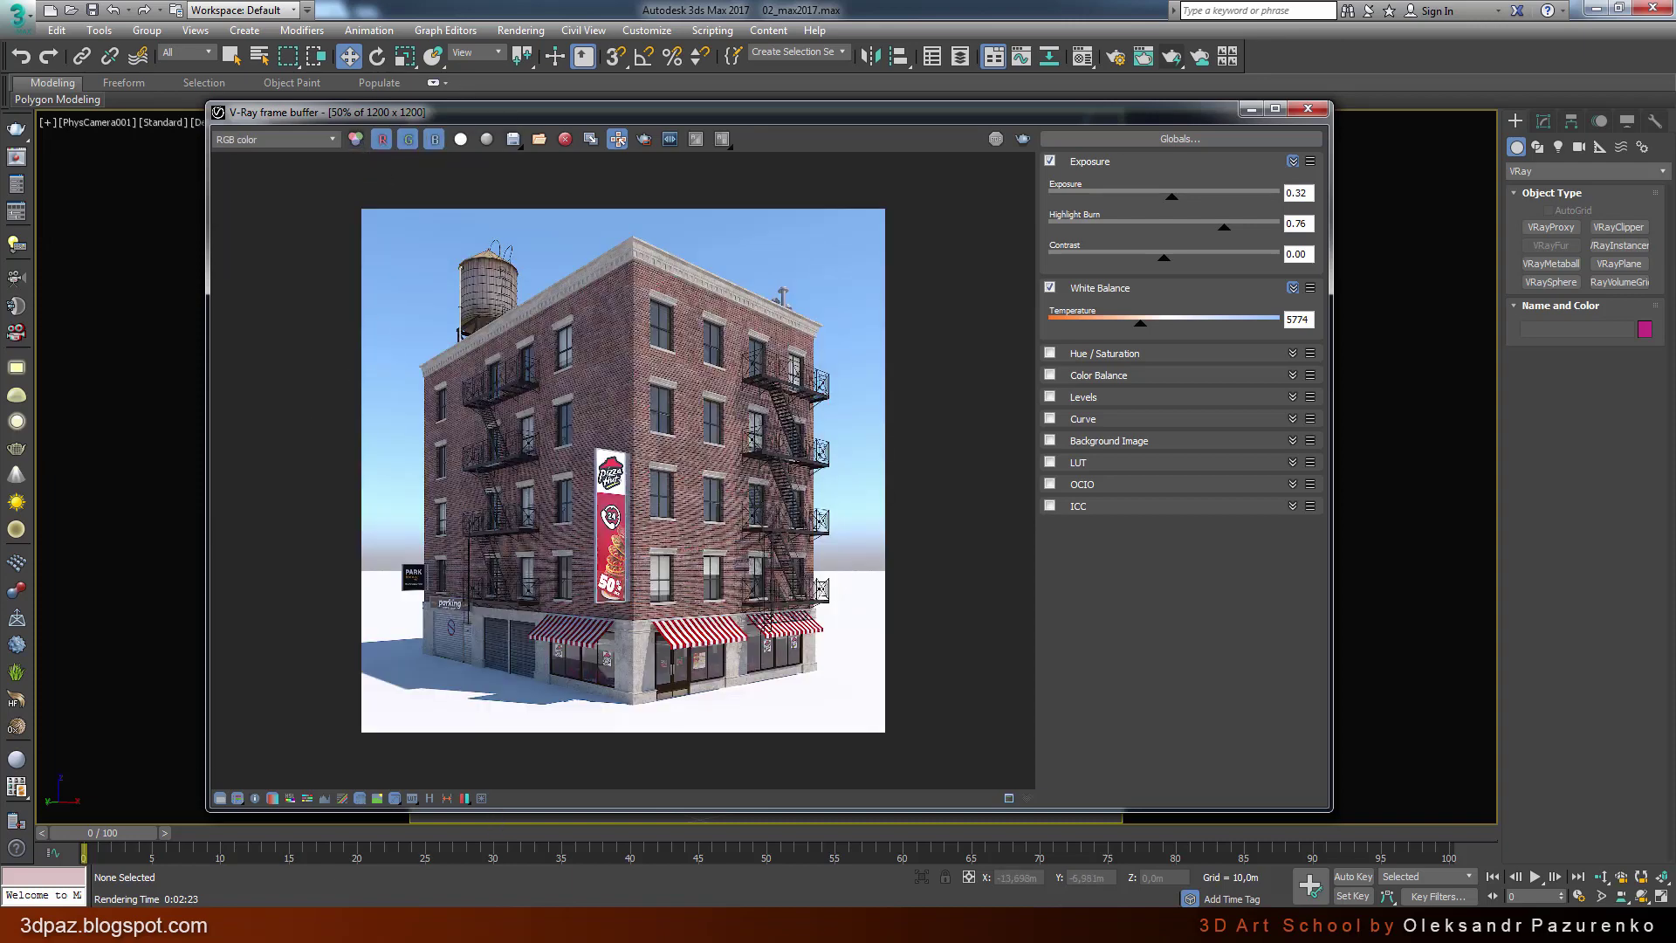
left_click(22, 925)
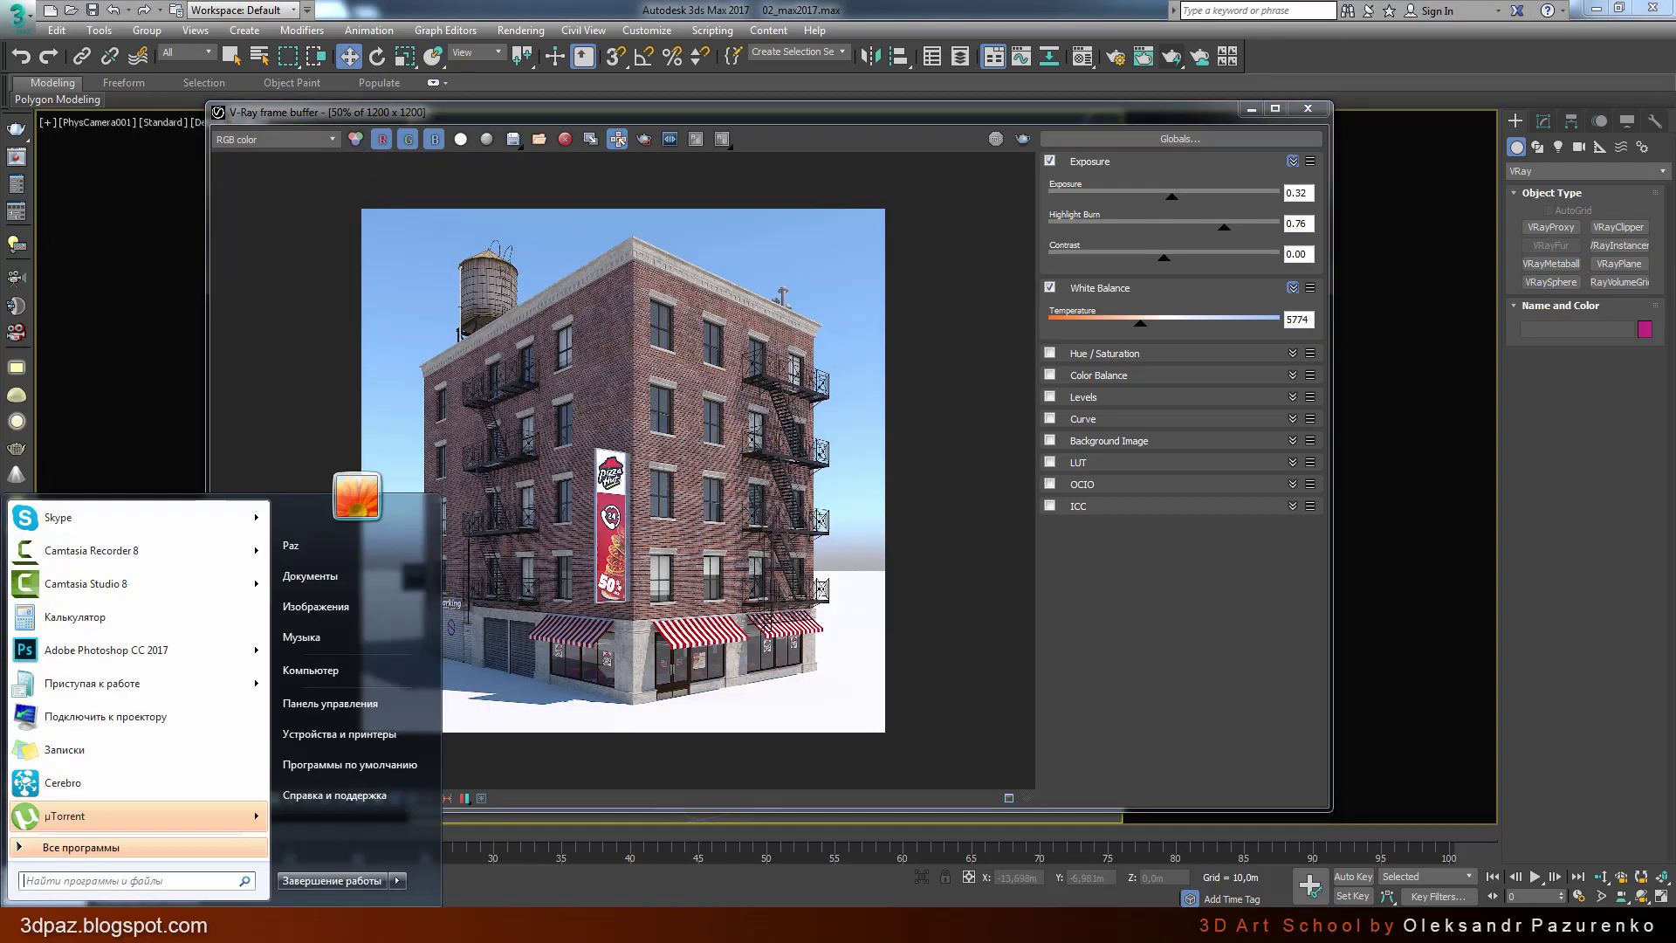
Step: Launch Photoshop CC 2017, sample the white ground colour, and add a new Layer 1
left_click(131, 650)
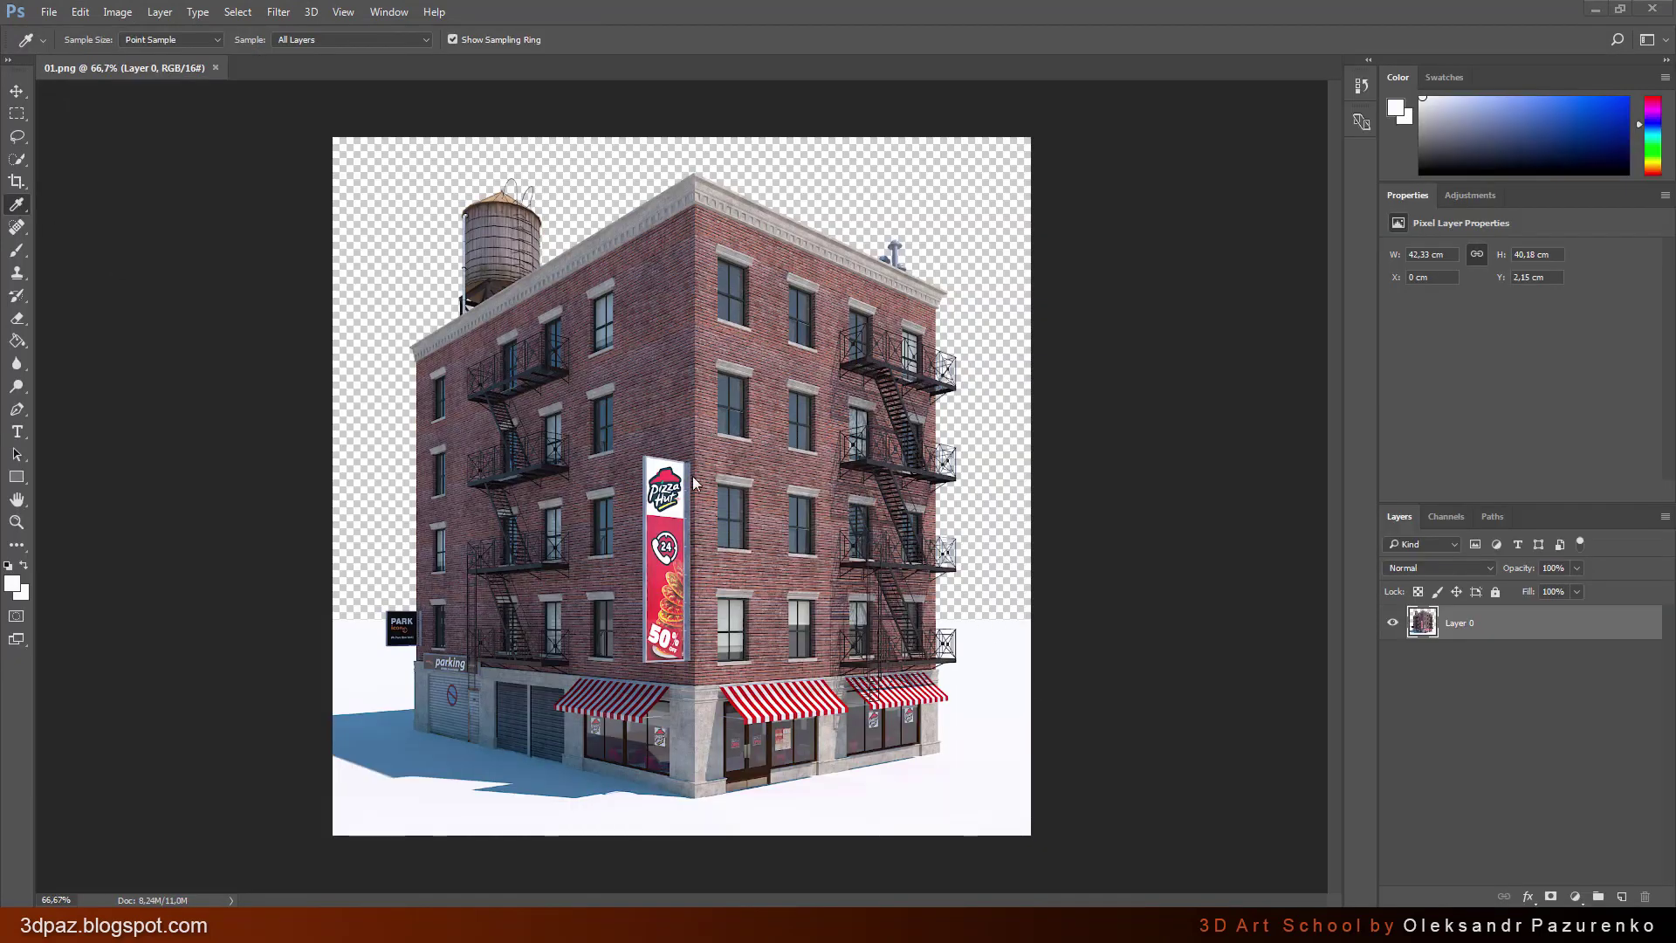
left_click_drag(984, 647, 997, 644)
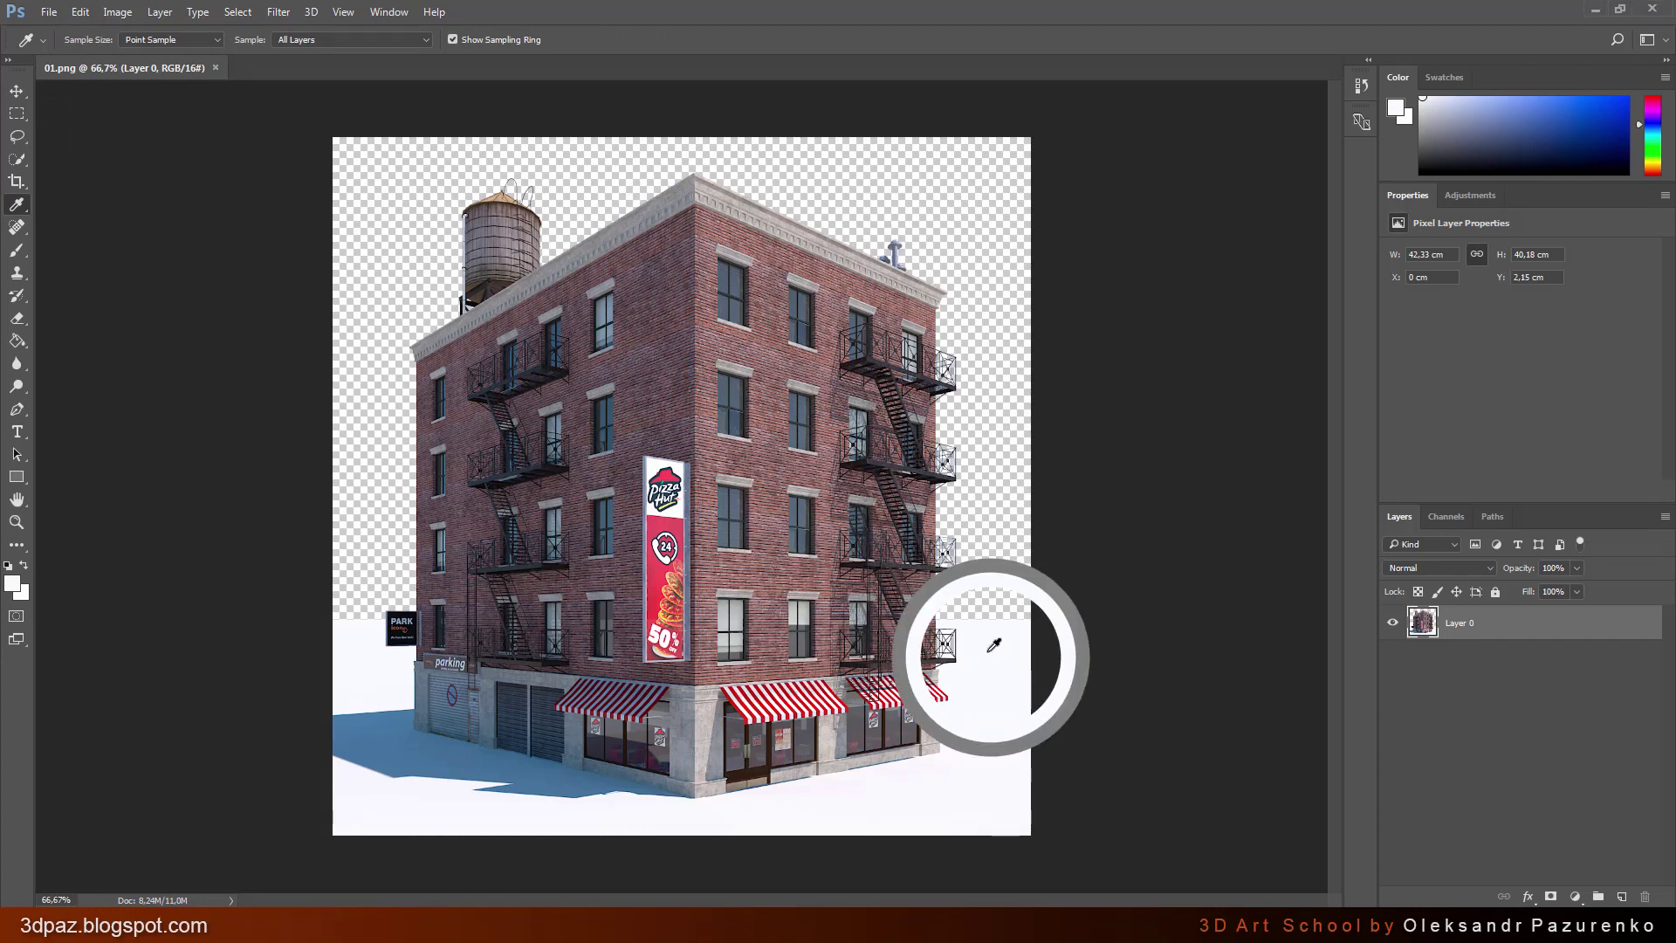
left_click(160, 12)
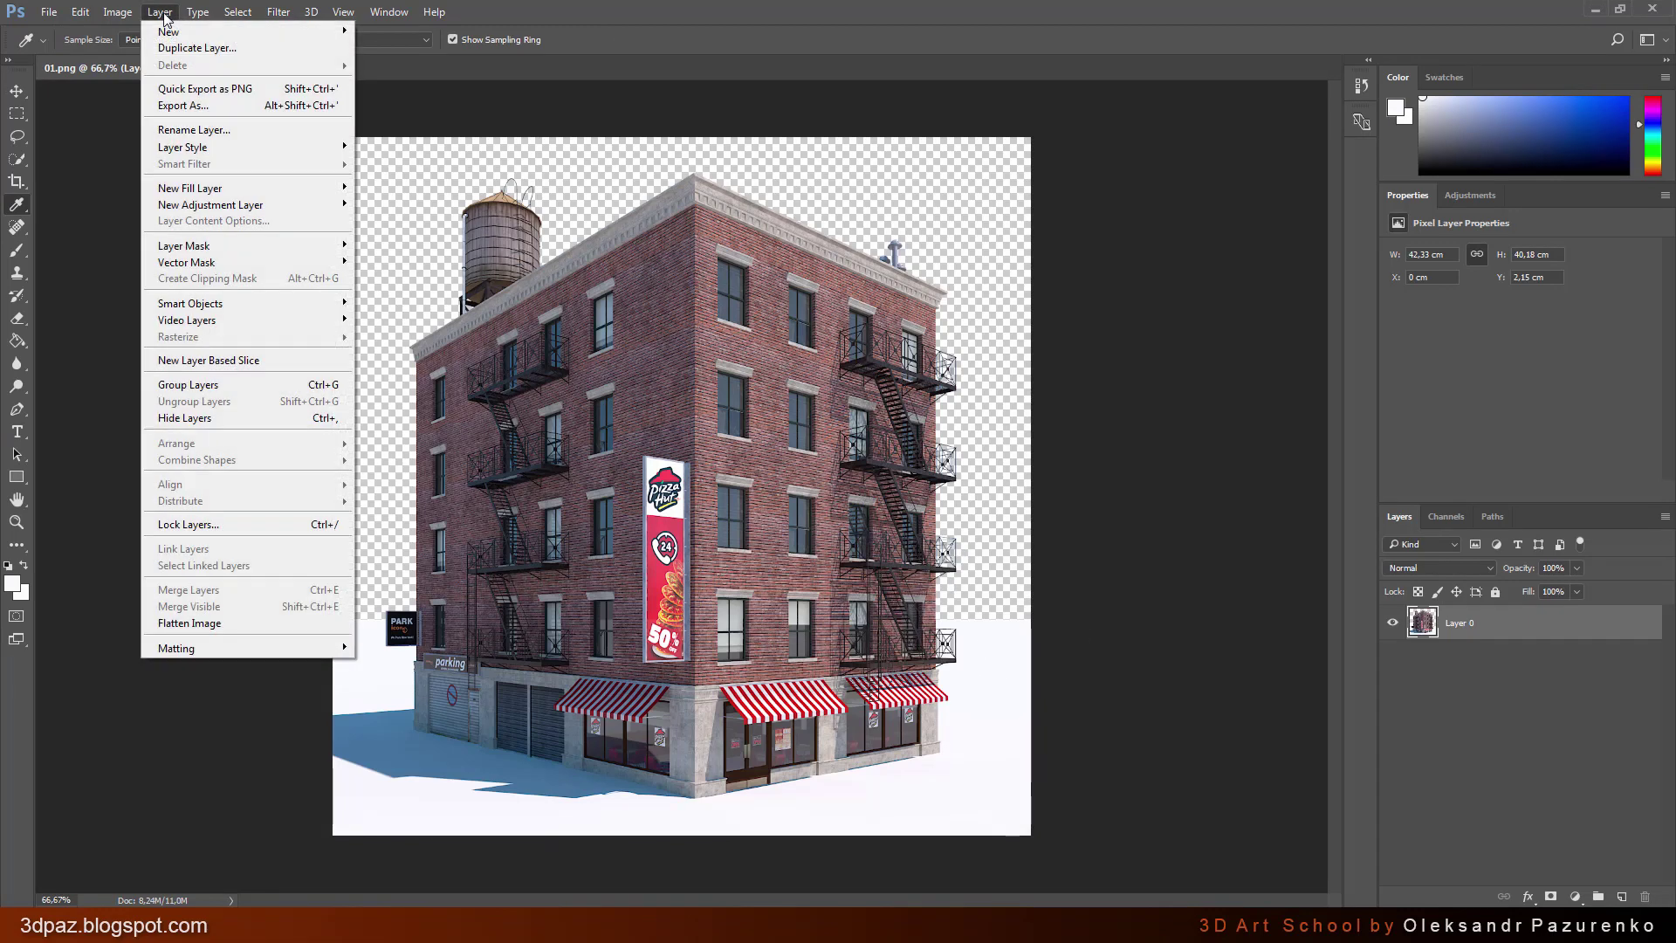
mouse_move(170, 31)
left_click(382, 30)
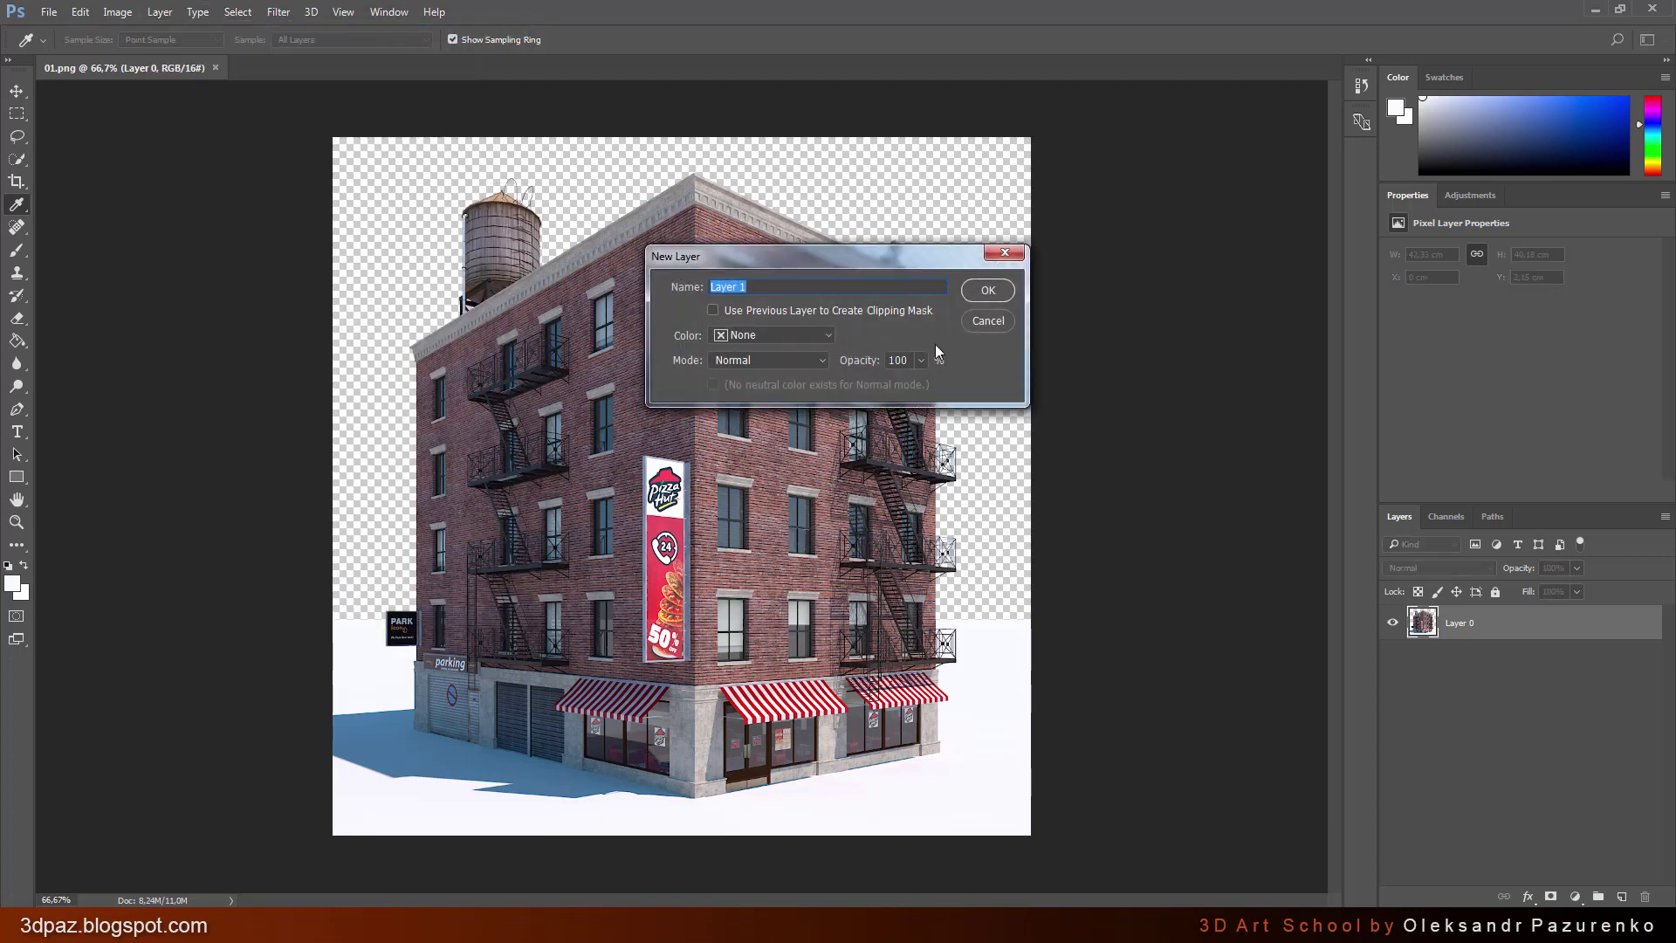
left_click(986, 290)
Step: Fill Layer 1 with white beneath the render and zoom in on the fire escape edges
left_click(16, 340)
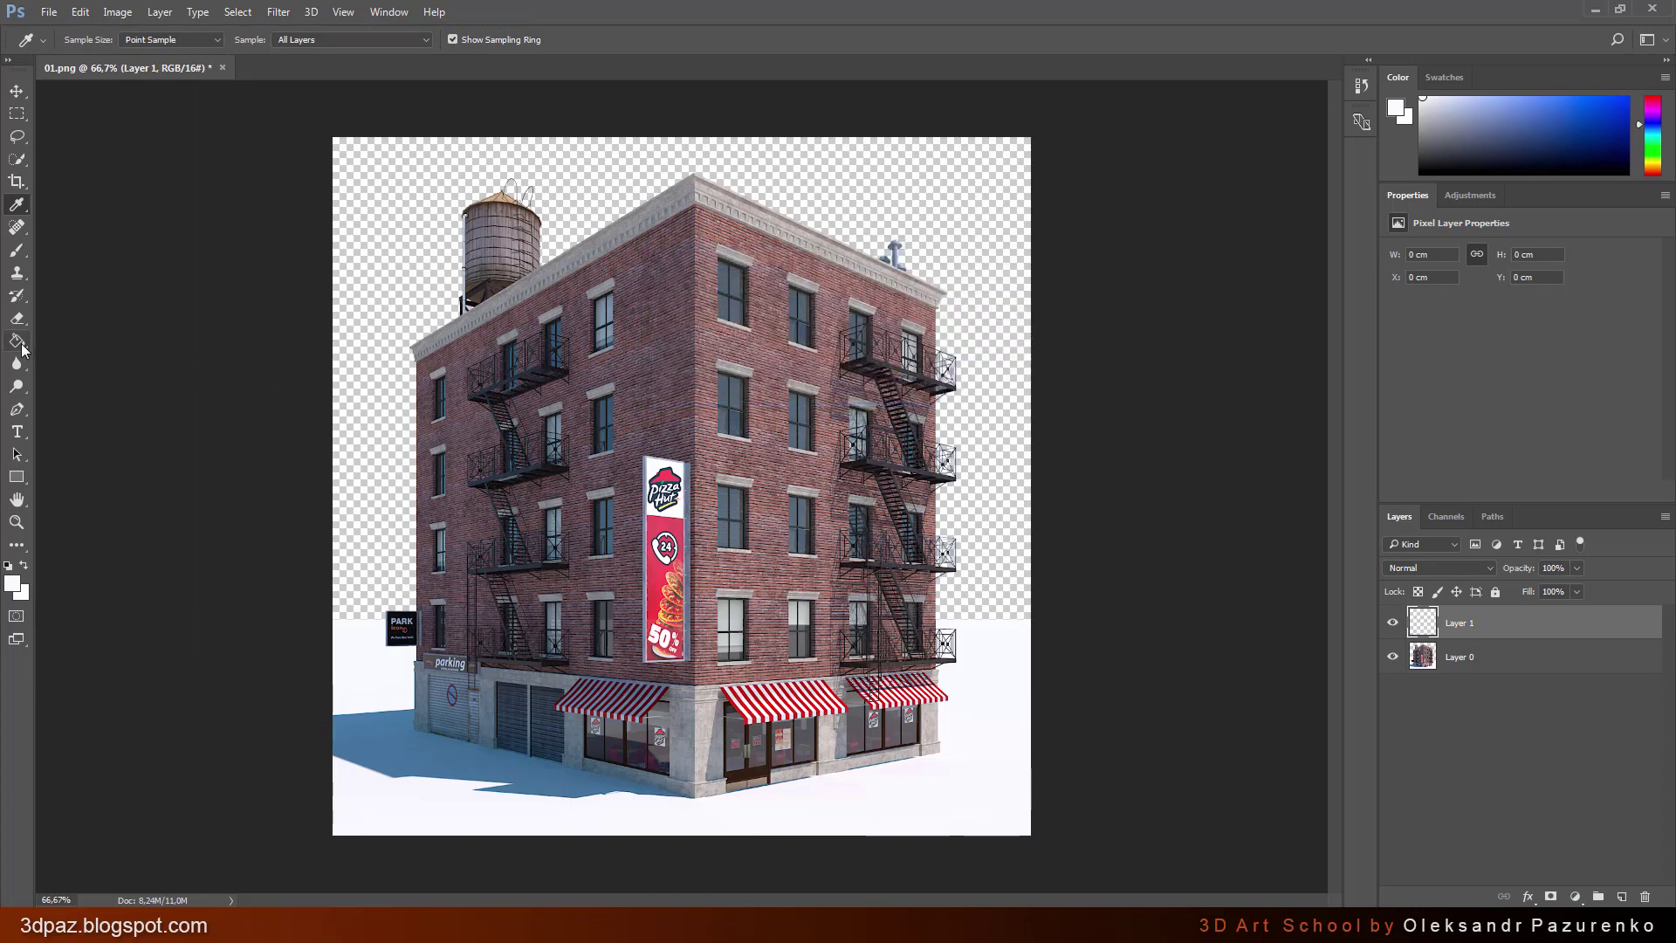
left_click(960, 458)
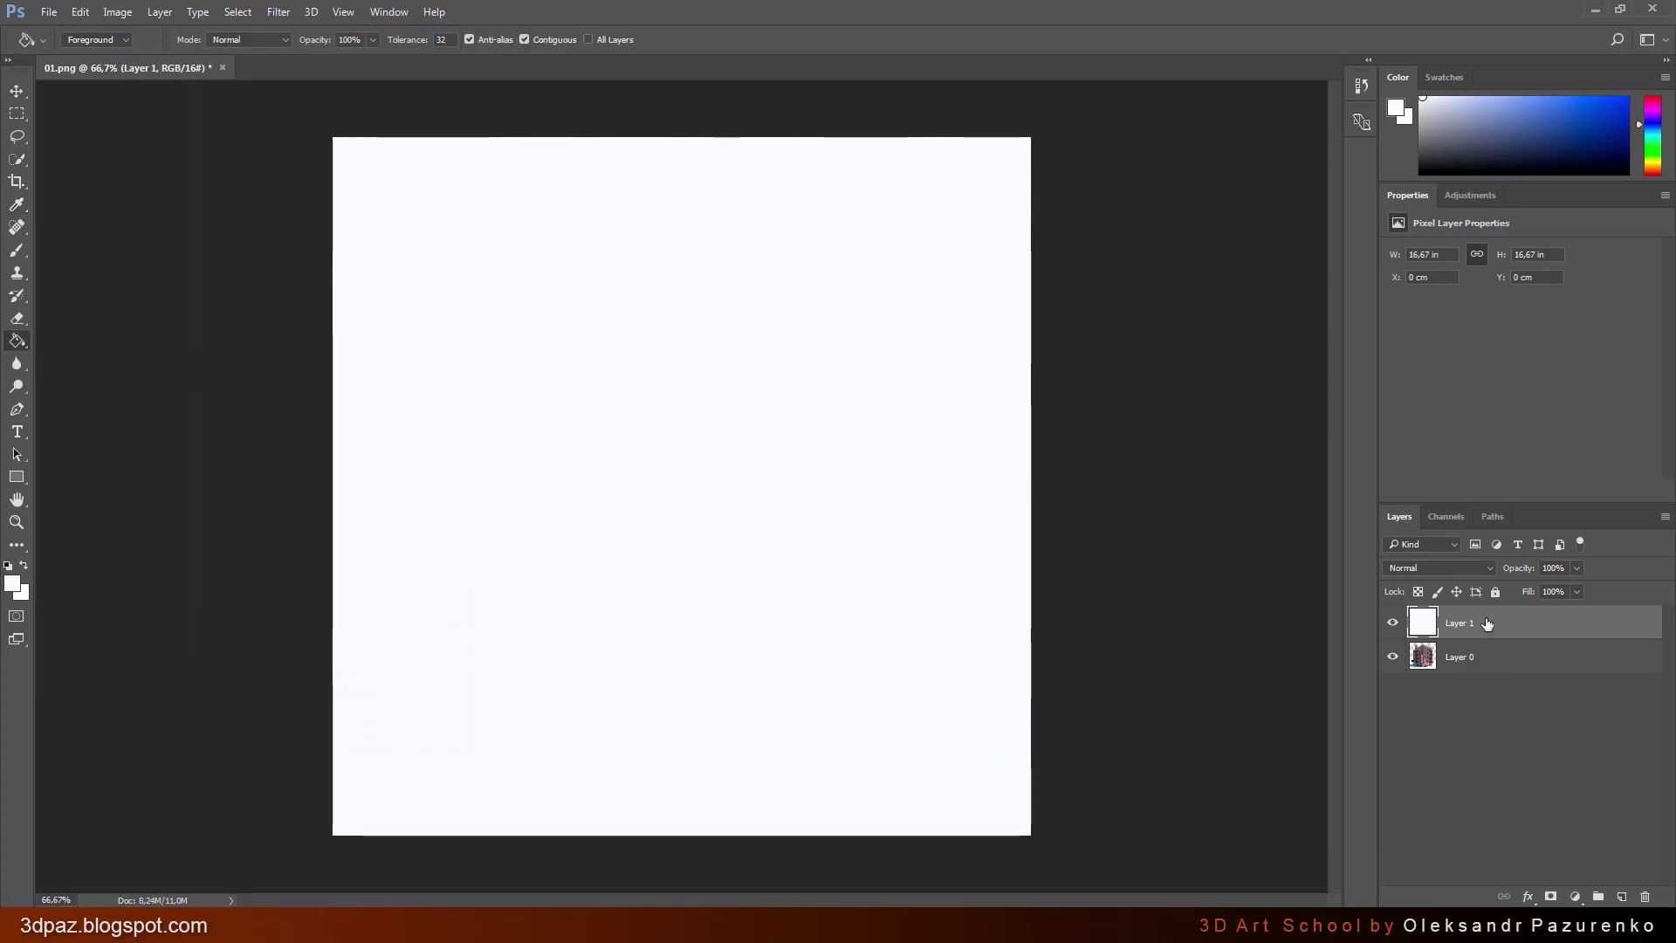
left_click_drag(1476, 656, 1475, 666)
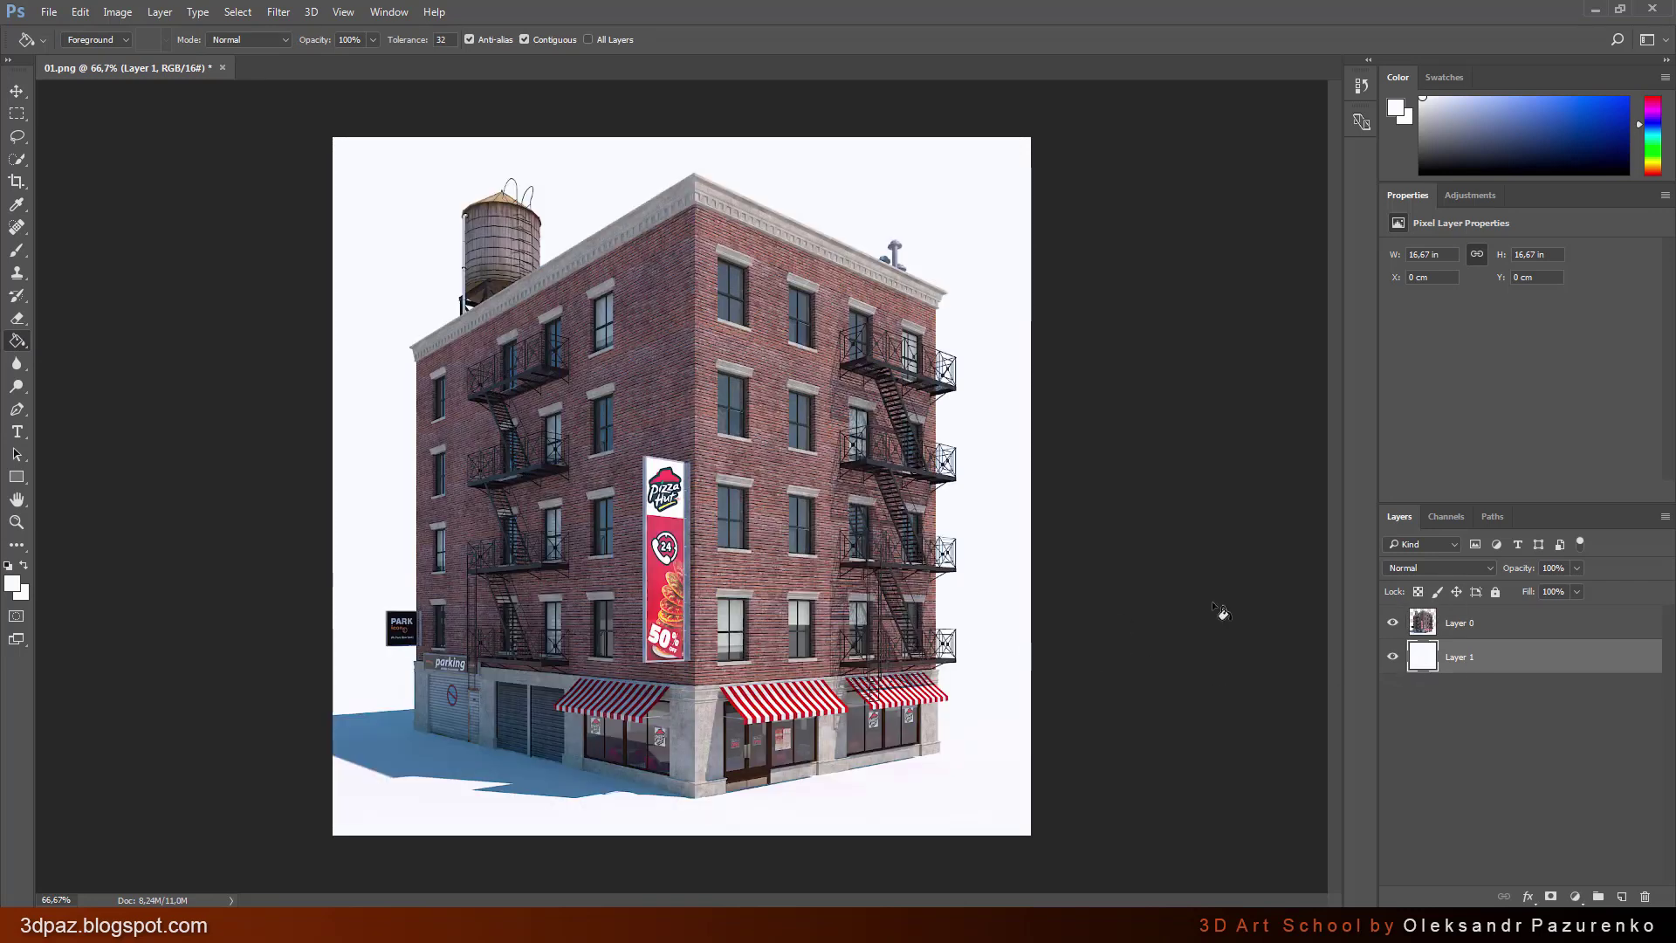
left_click(16, 524)
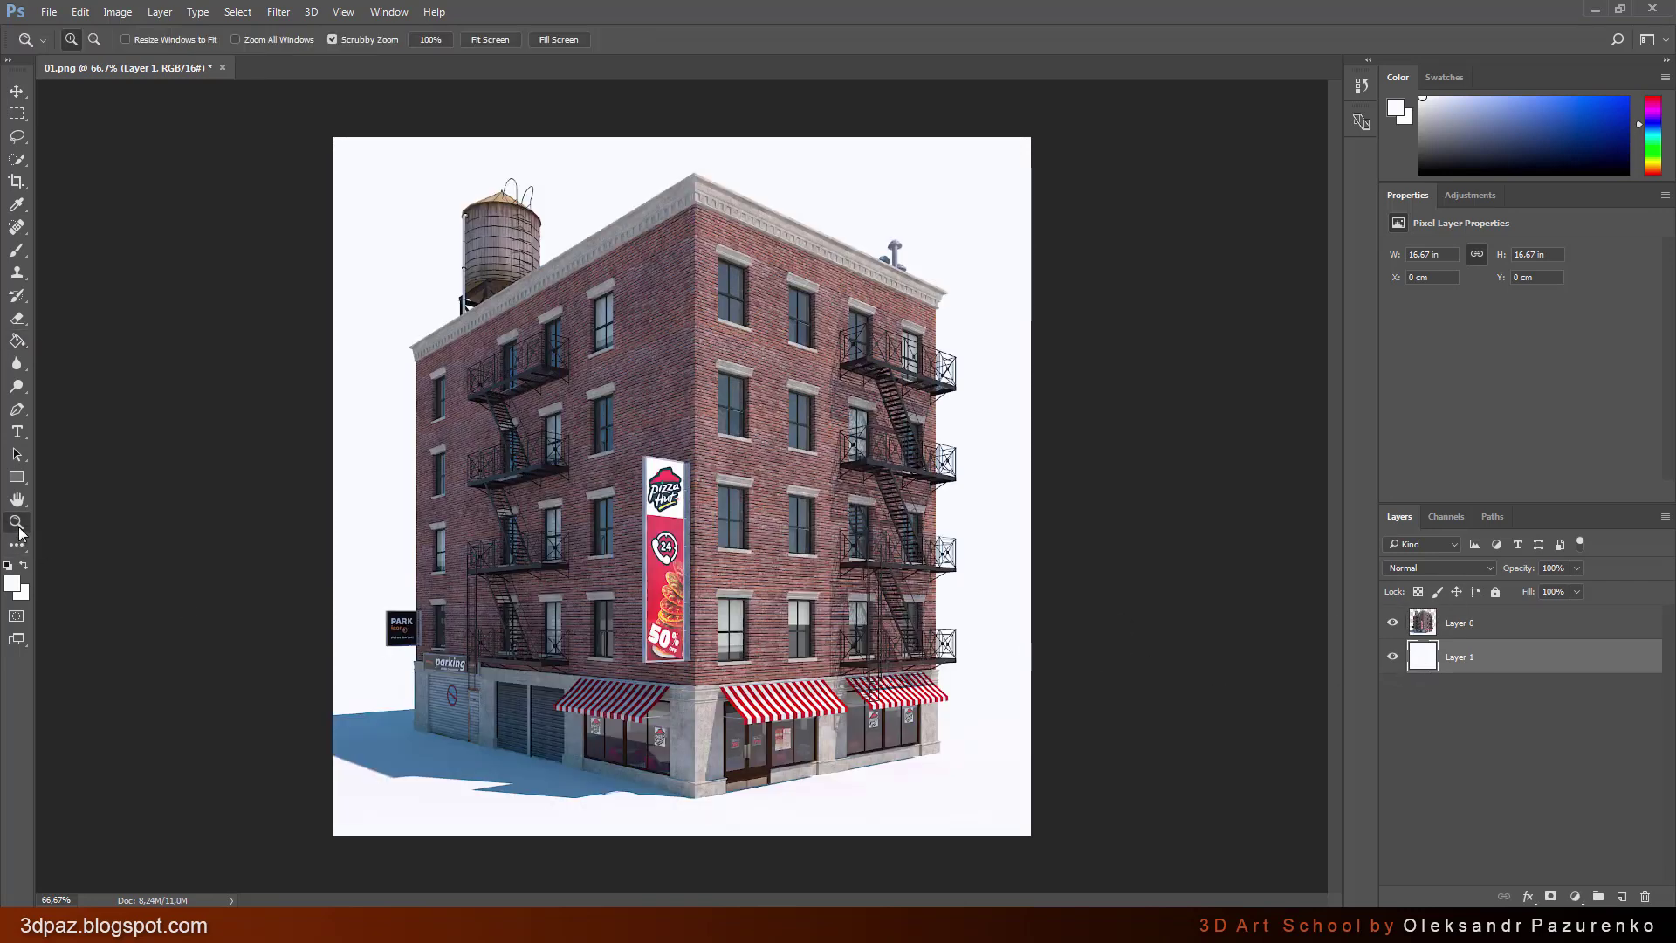
left_click(1010, 583)
left_click(997, 554)
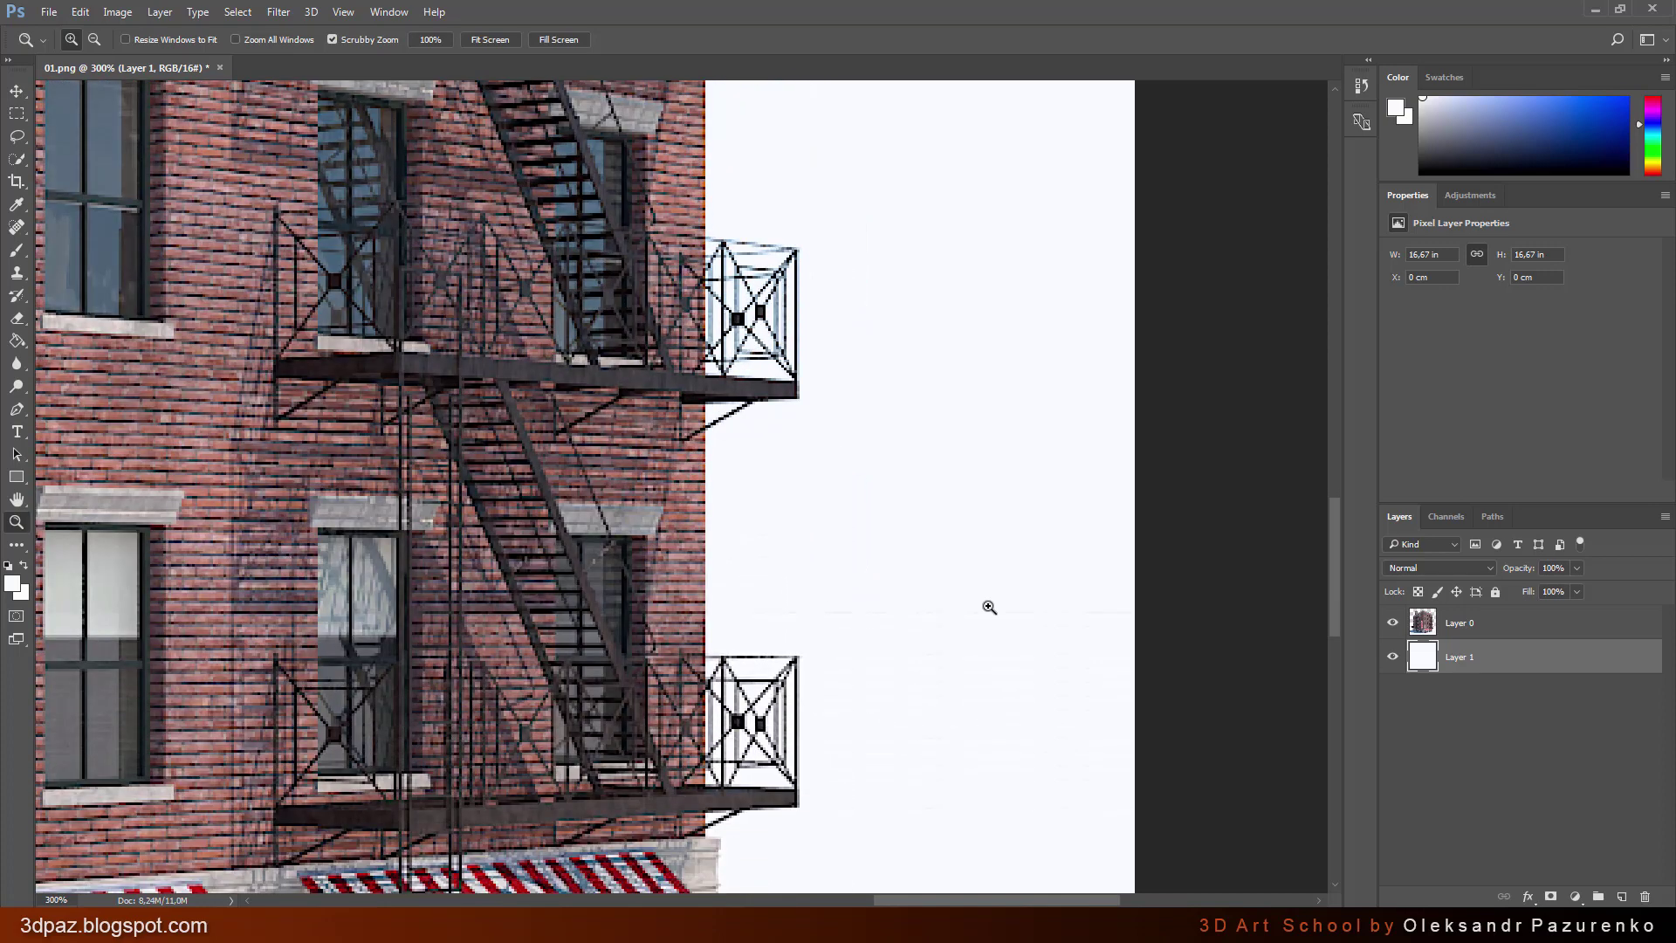
Step: Zoom in on the fire-escape edge and toggle Layer 1's visibility to check transparency
left_click(988, 607)
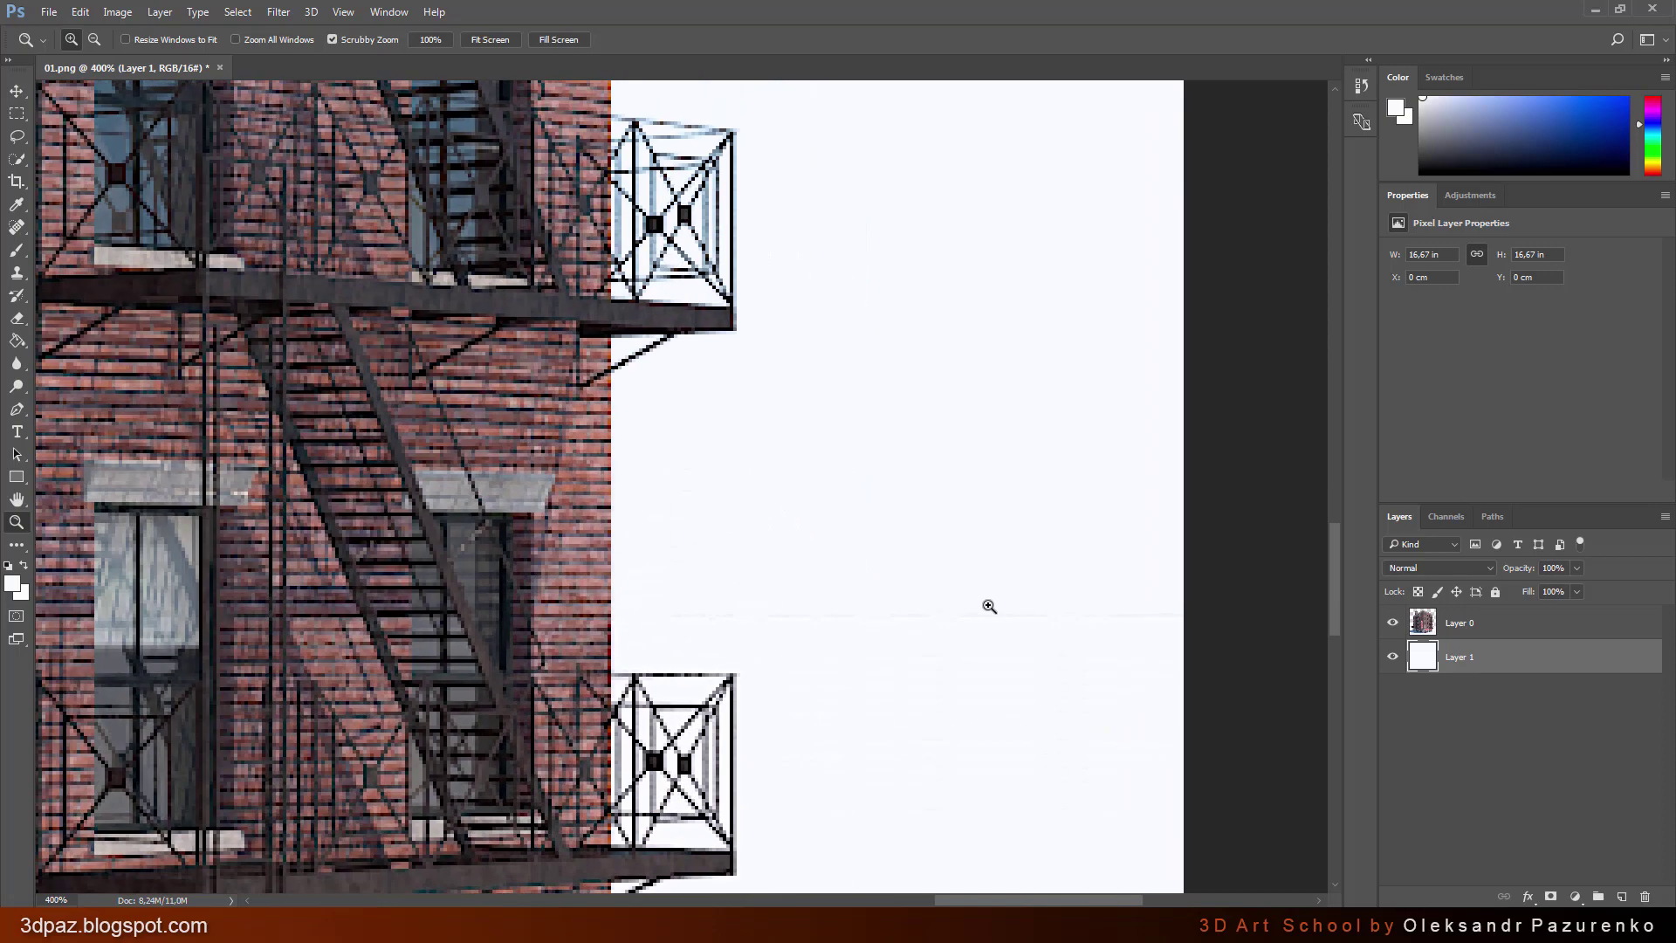
scroll(1001, 625, "down", 1)
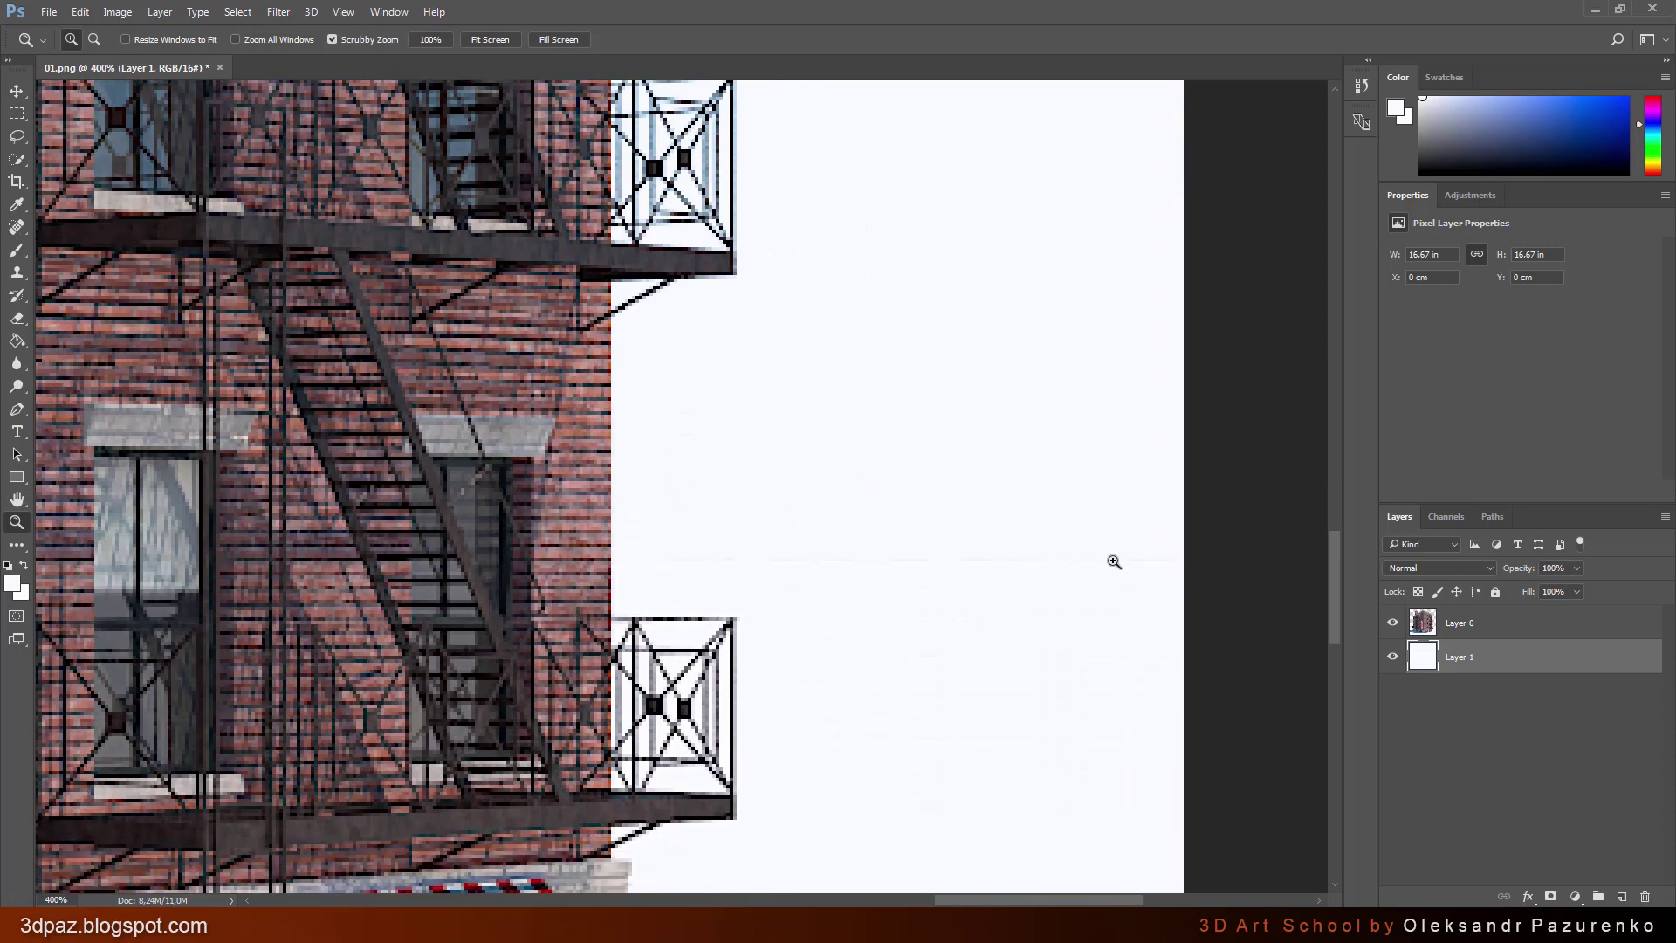
left_click(1392, 657)
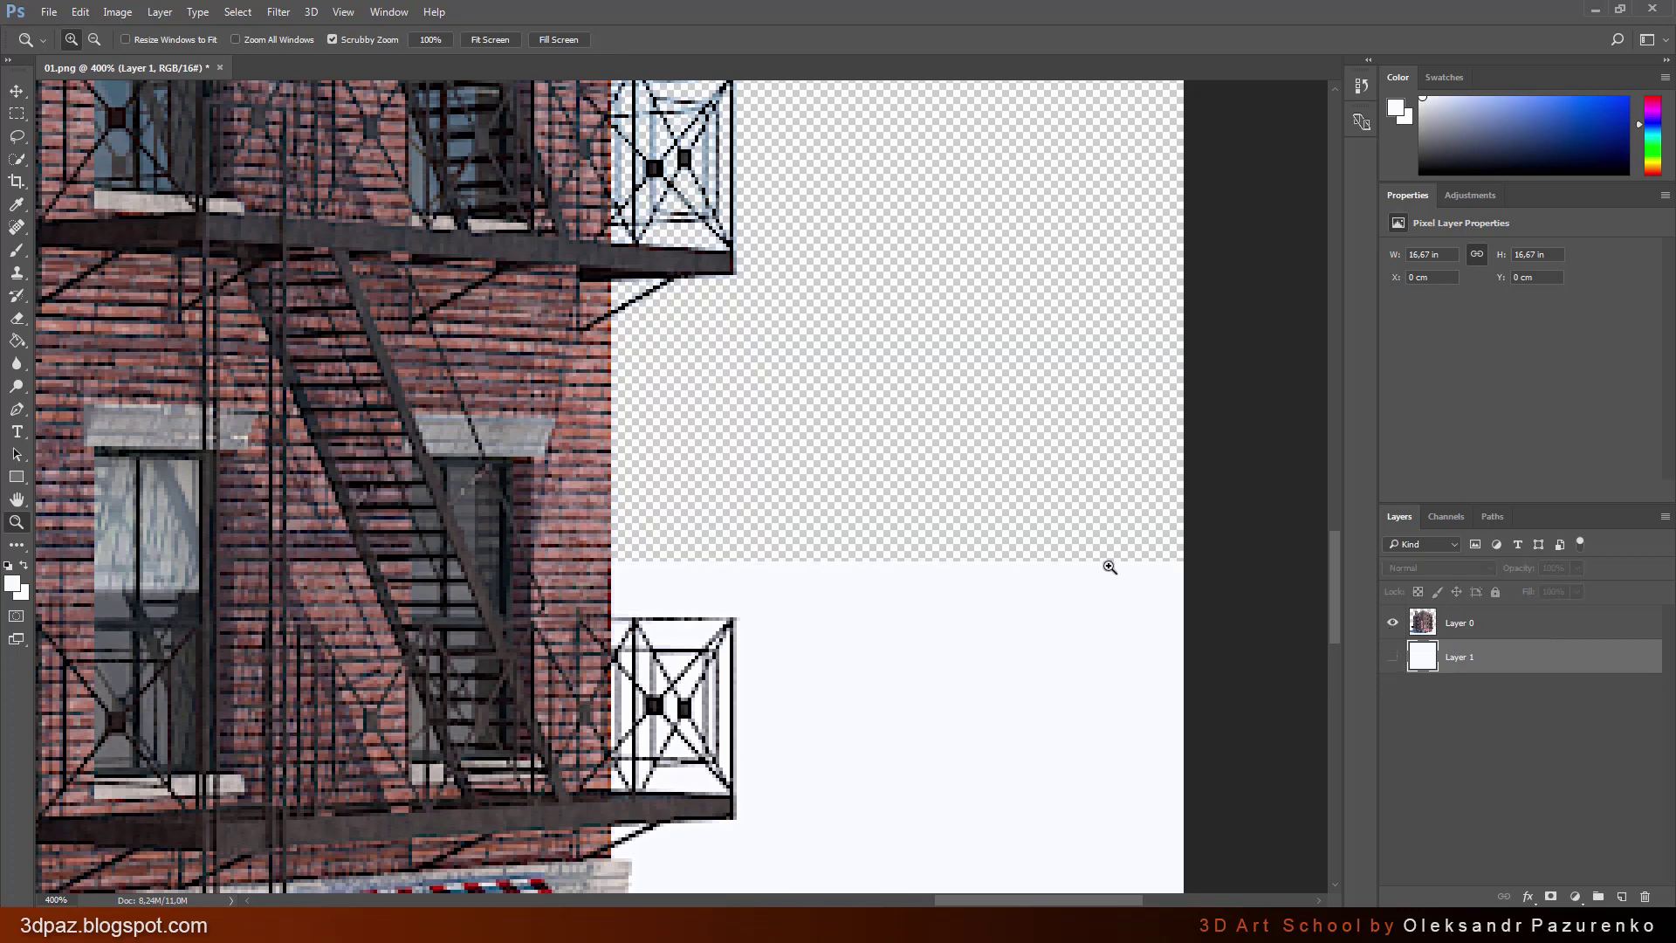
left_click(1392, 656)
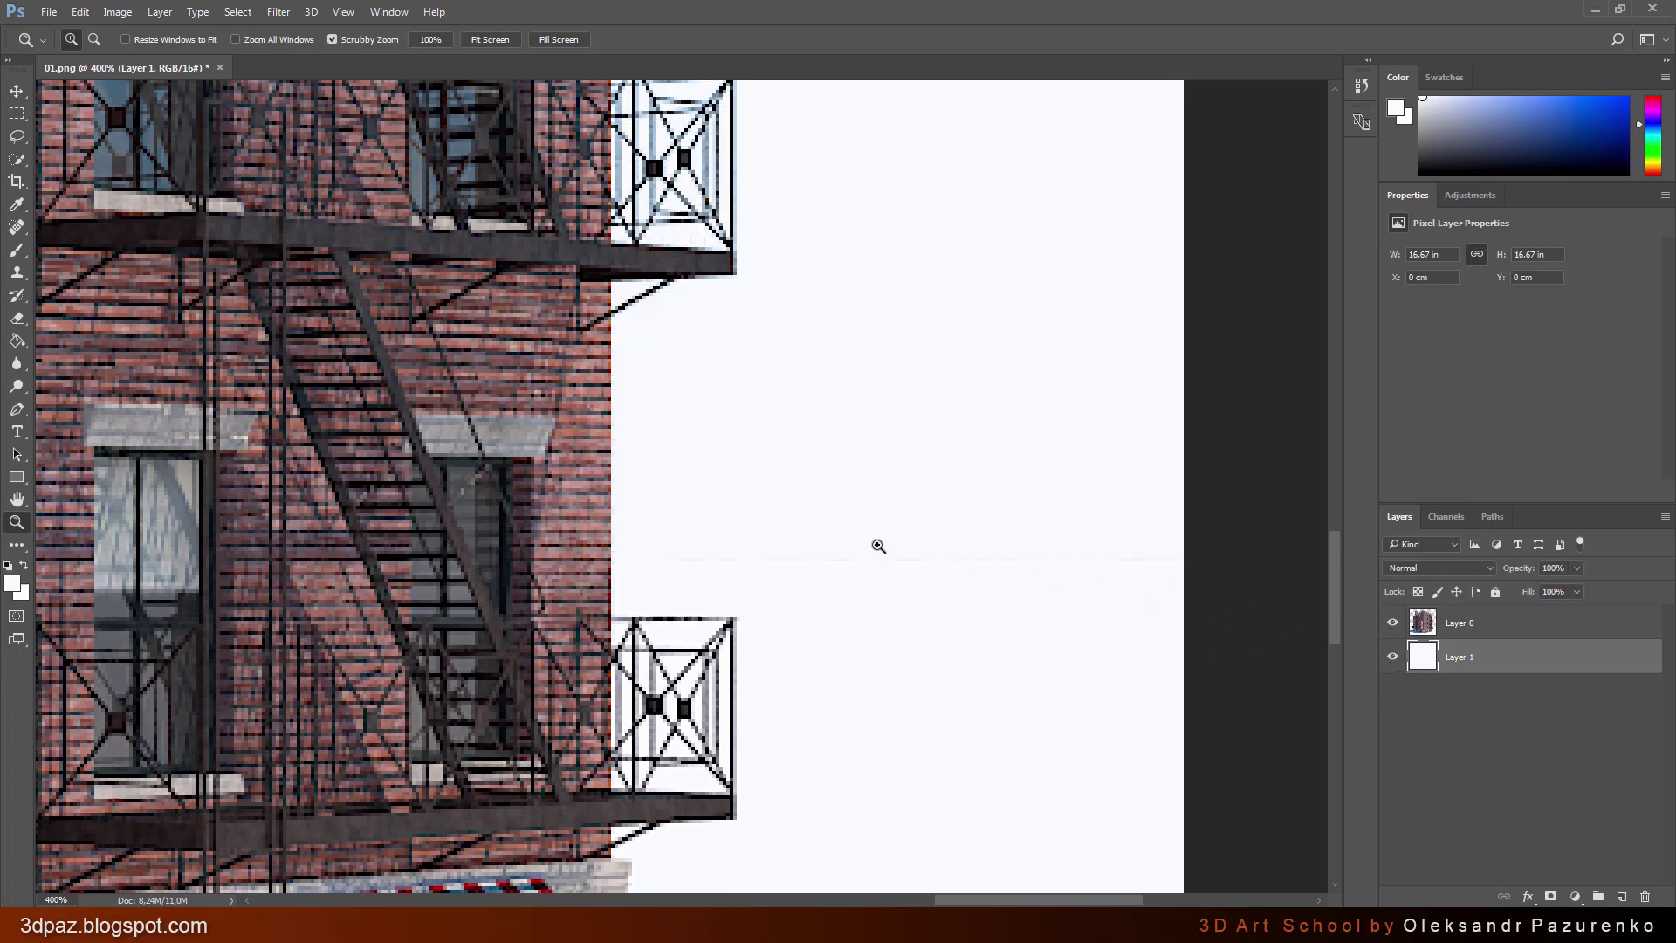
Step: Select Layer 0 and set the Brush tool size to 3 px
left_click(1445, 627)
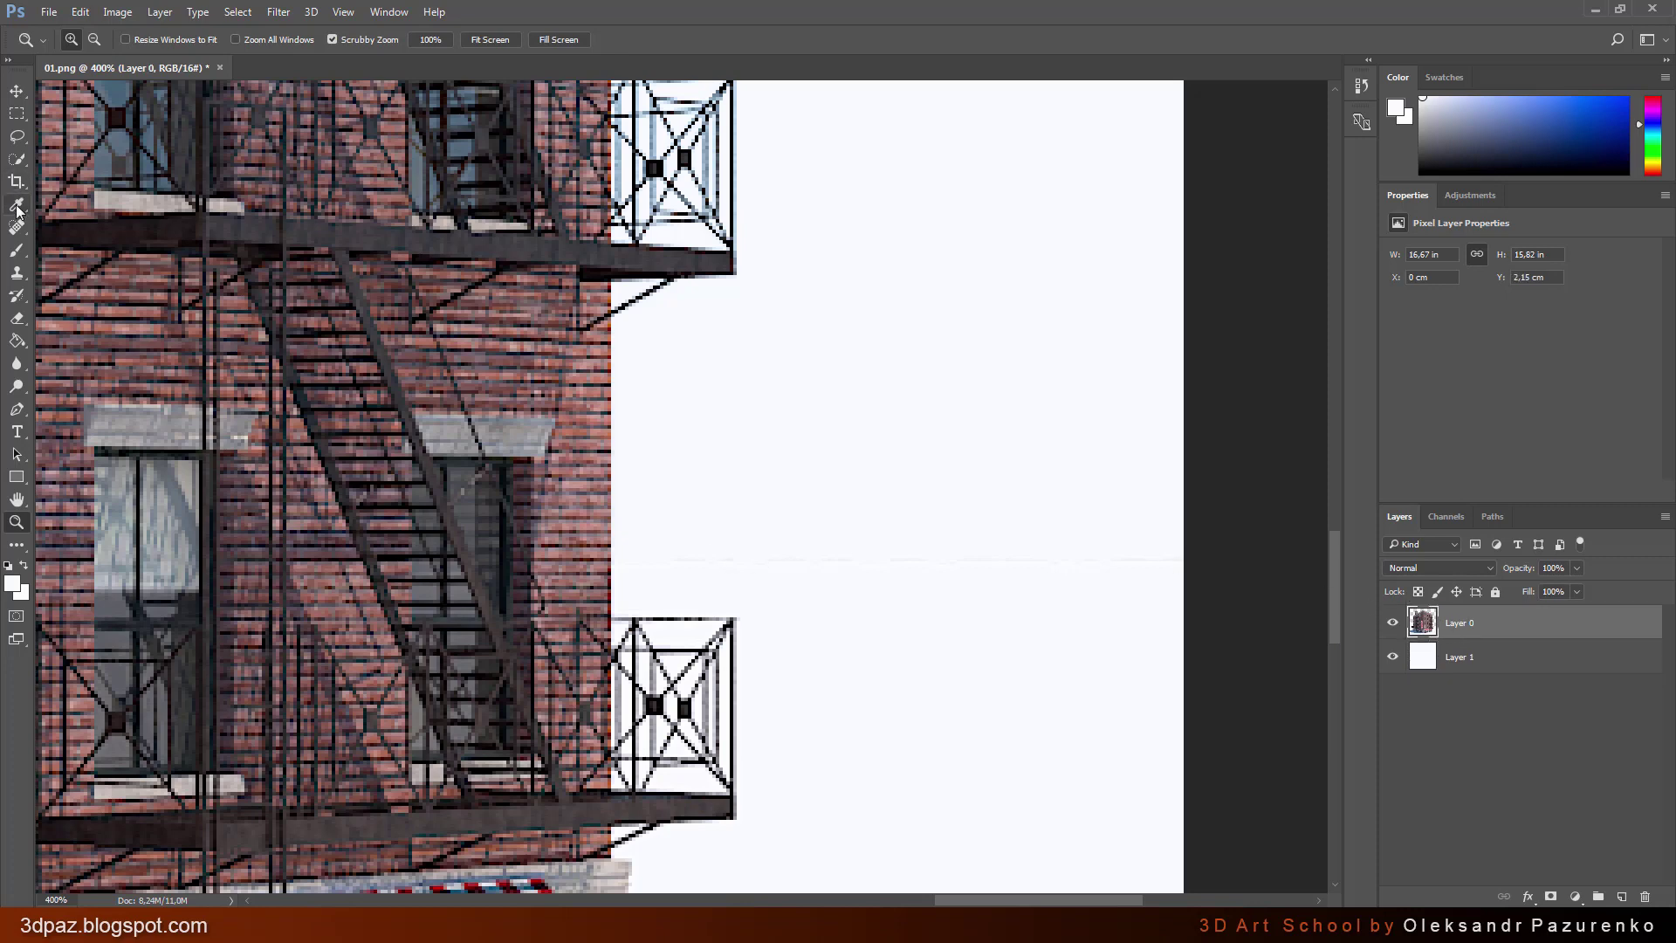
left_click(17, 250)
right_click(1006, 530)
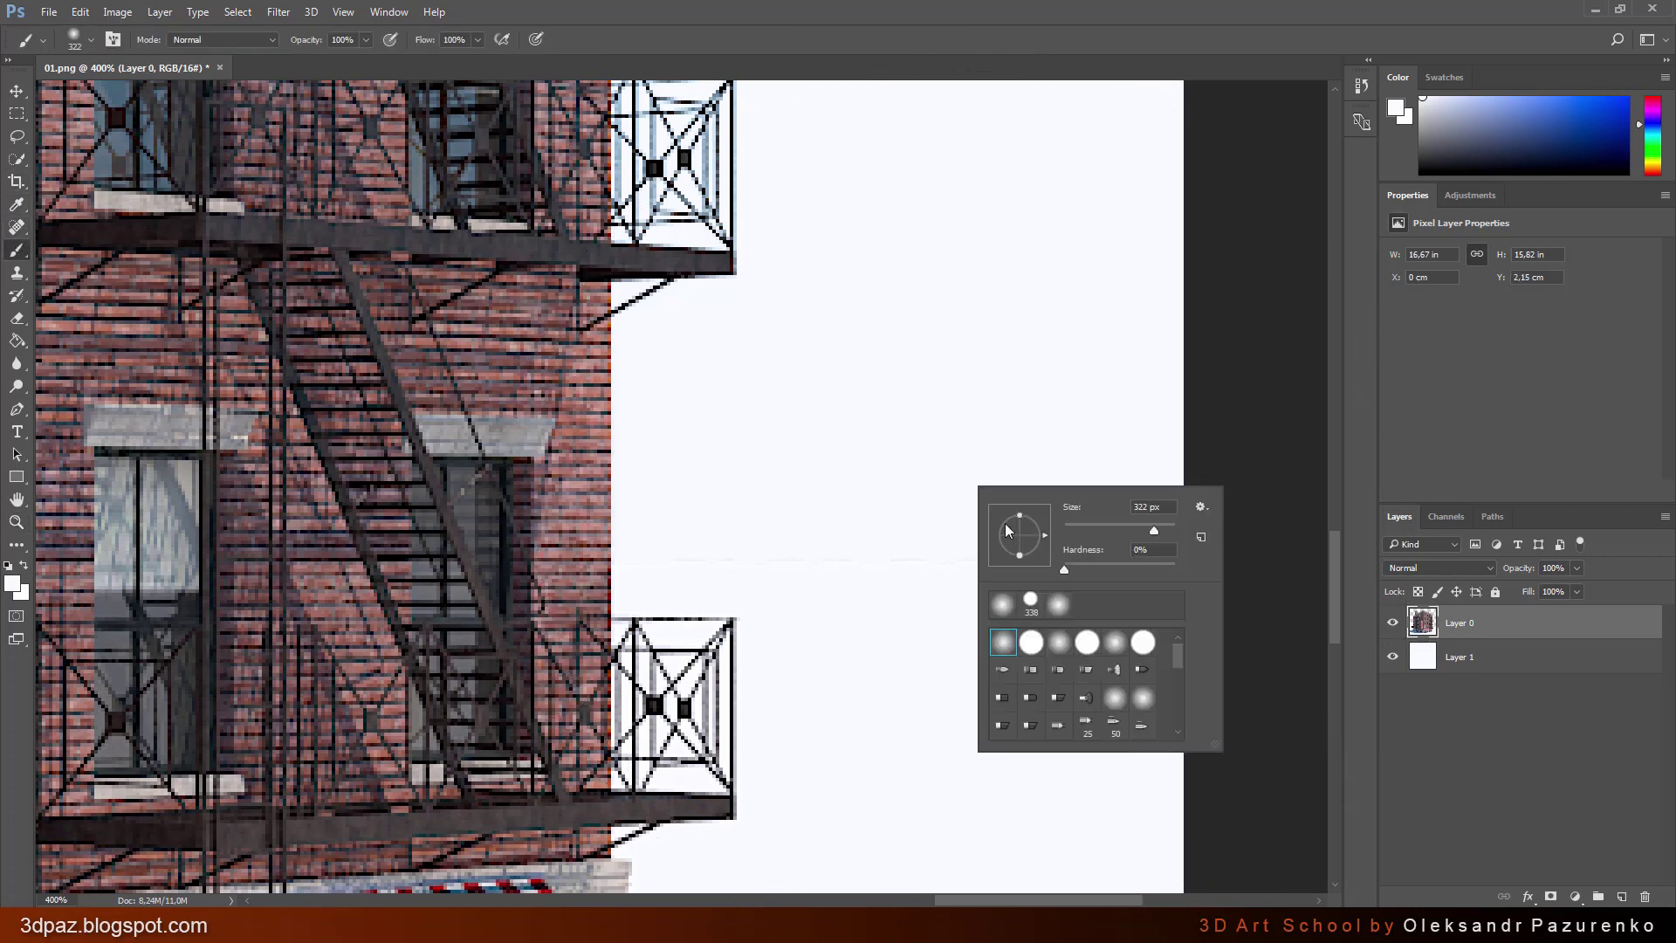
left_click_drag(1077, 527, 1063, 523)
key("Return")
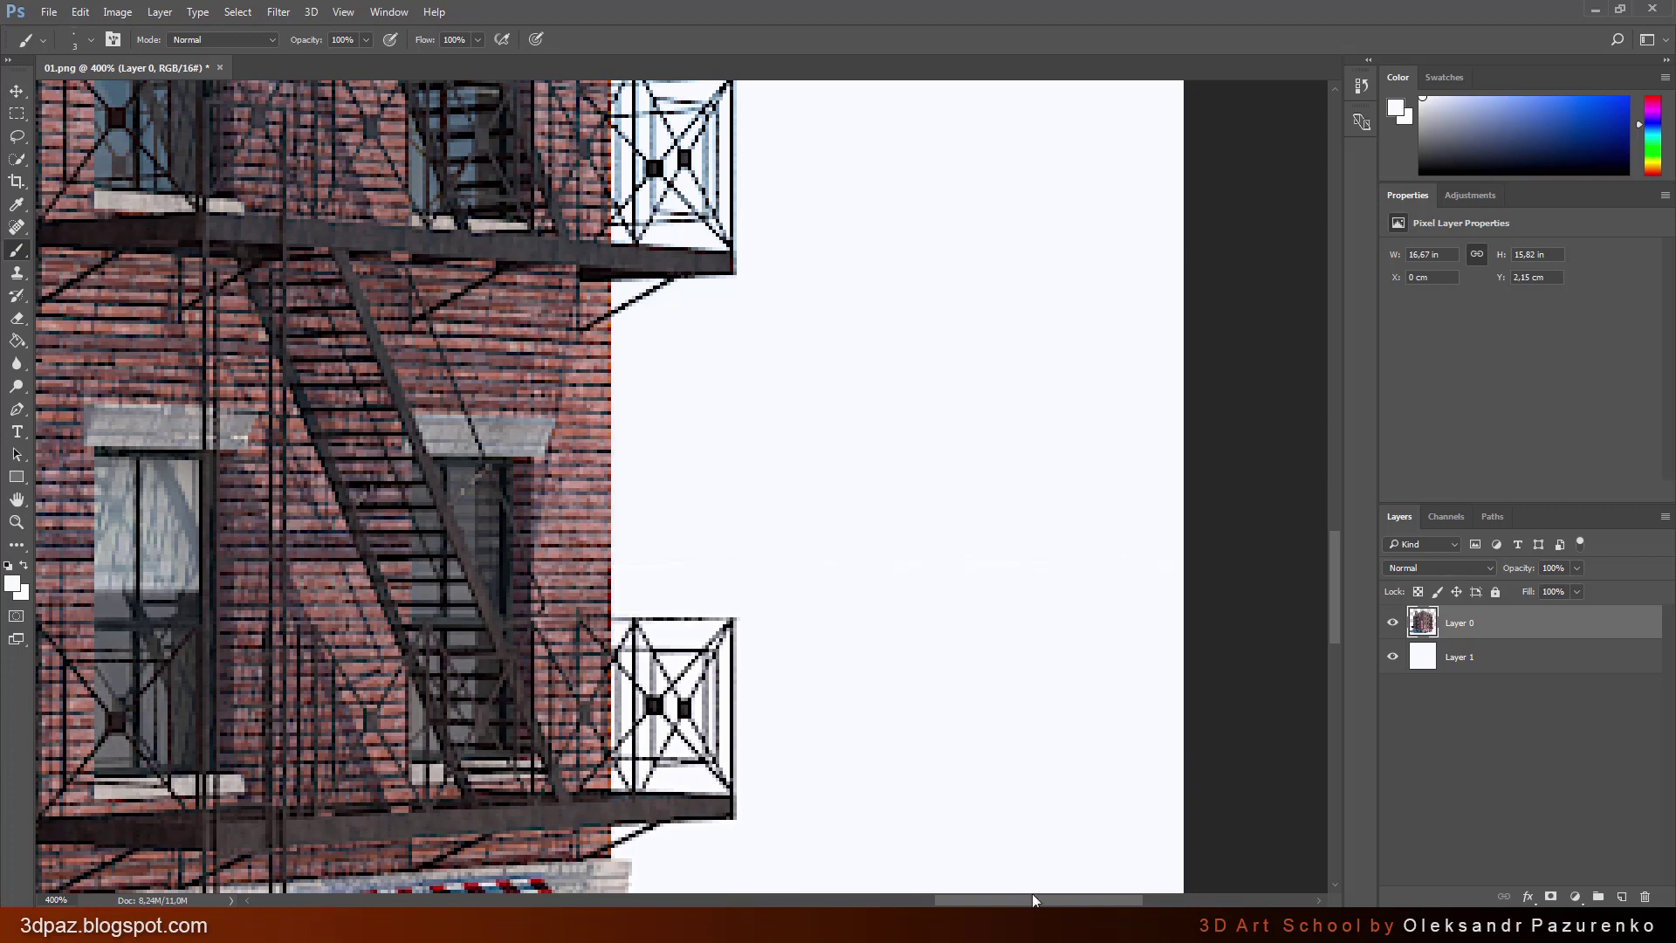
Step: Fit the whole building back on screen with Fit Screen
left_click_drag(1034, 900, 481, 900)
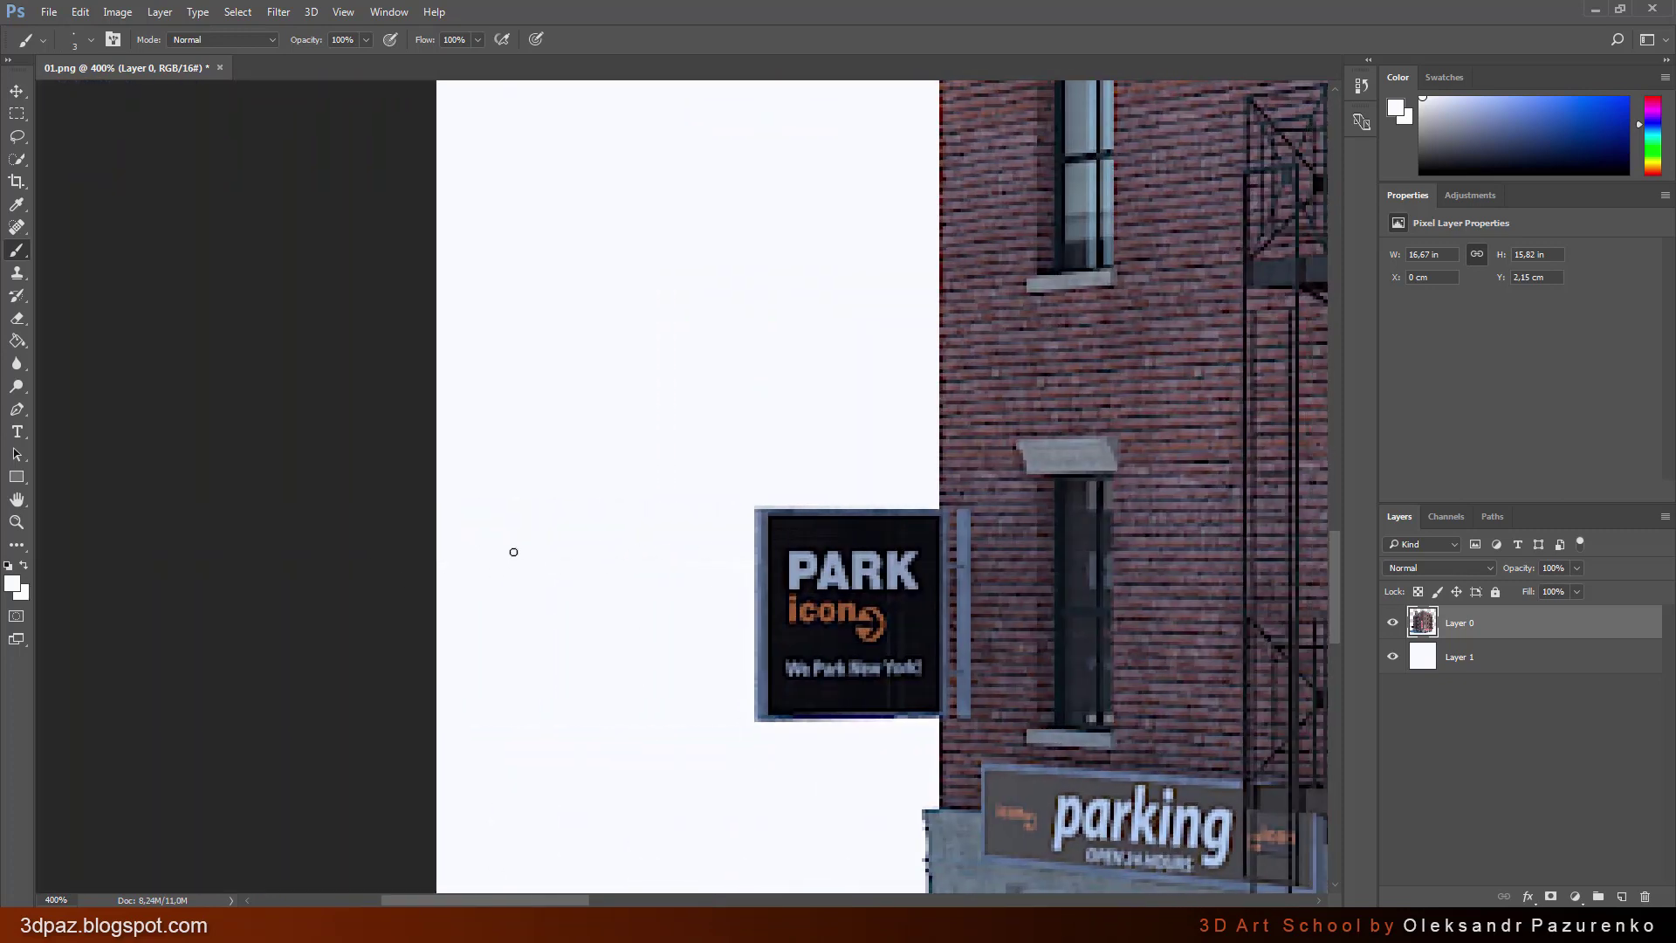
left_click(16, 522)
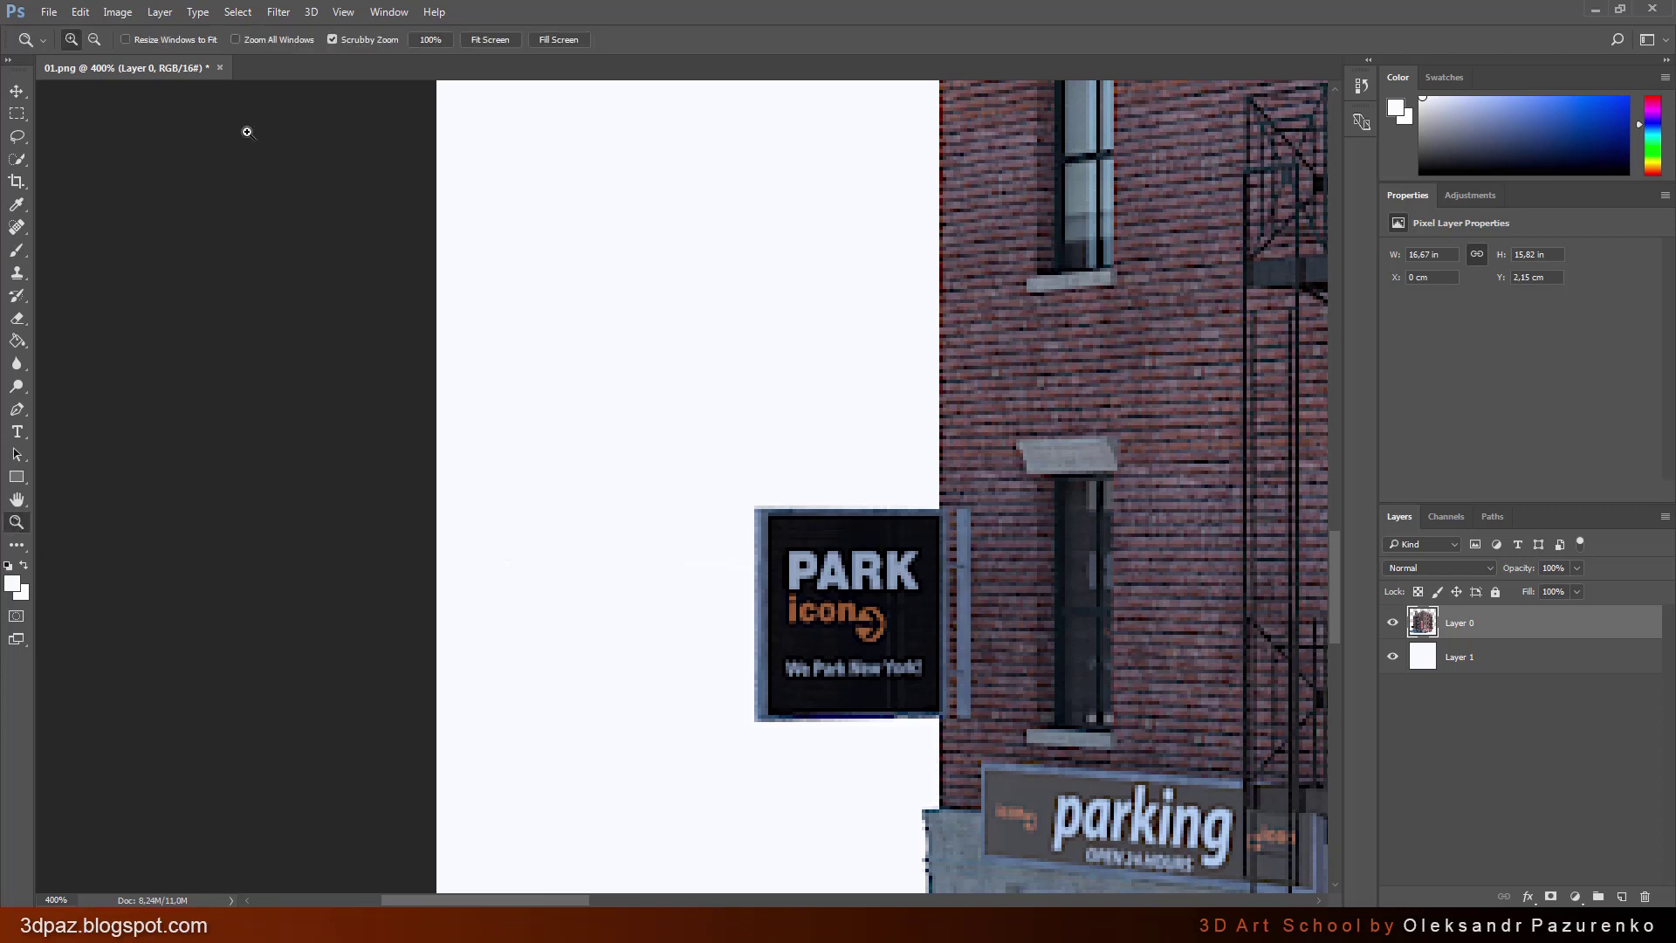
left_click(490, 39)
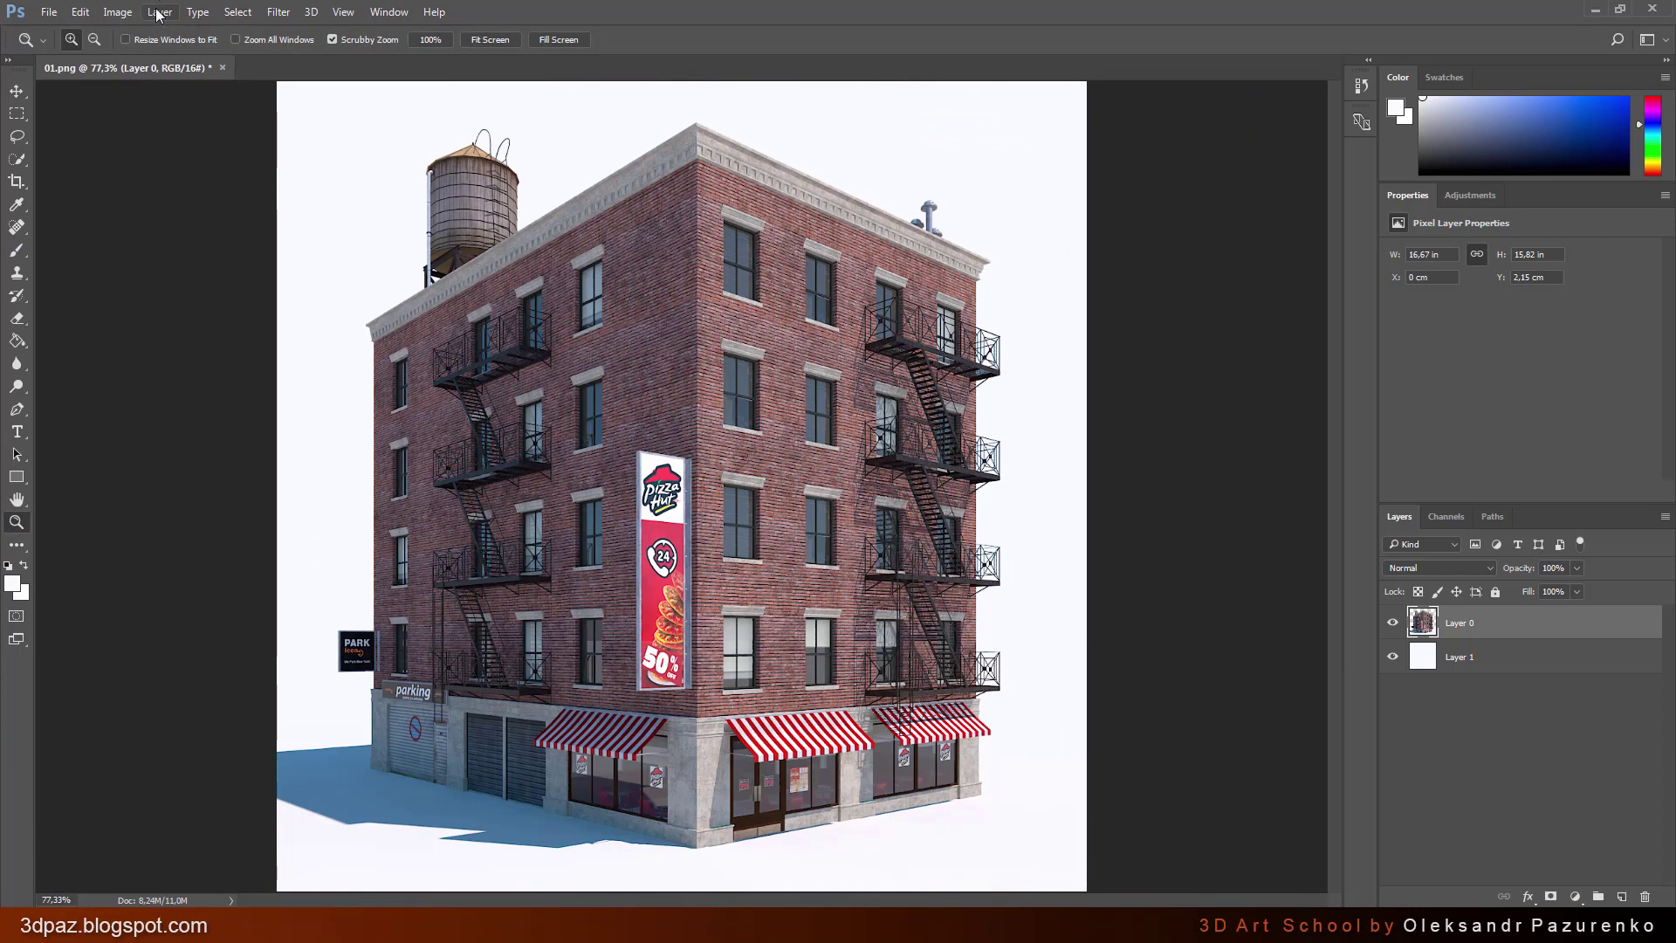
left_click(159, 11)
Step: Merge the visible layers into Layer 0 and inspect the storefront awning close up
left_click(228, 612)
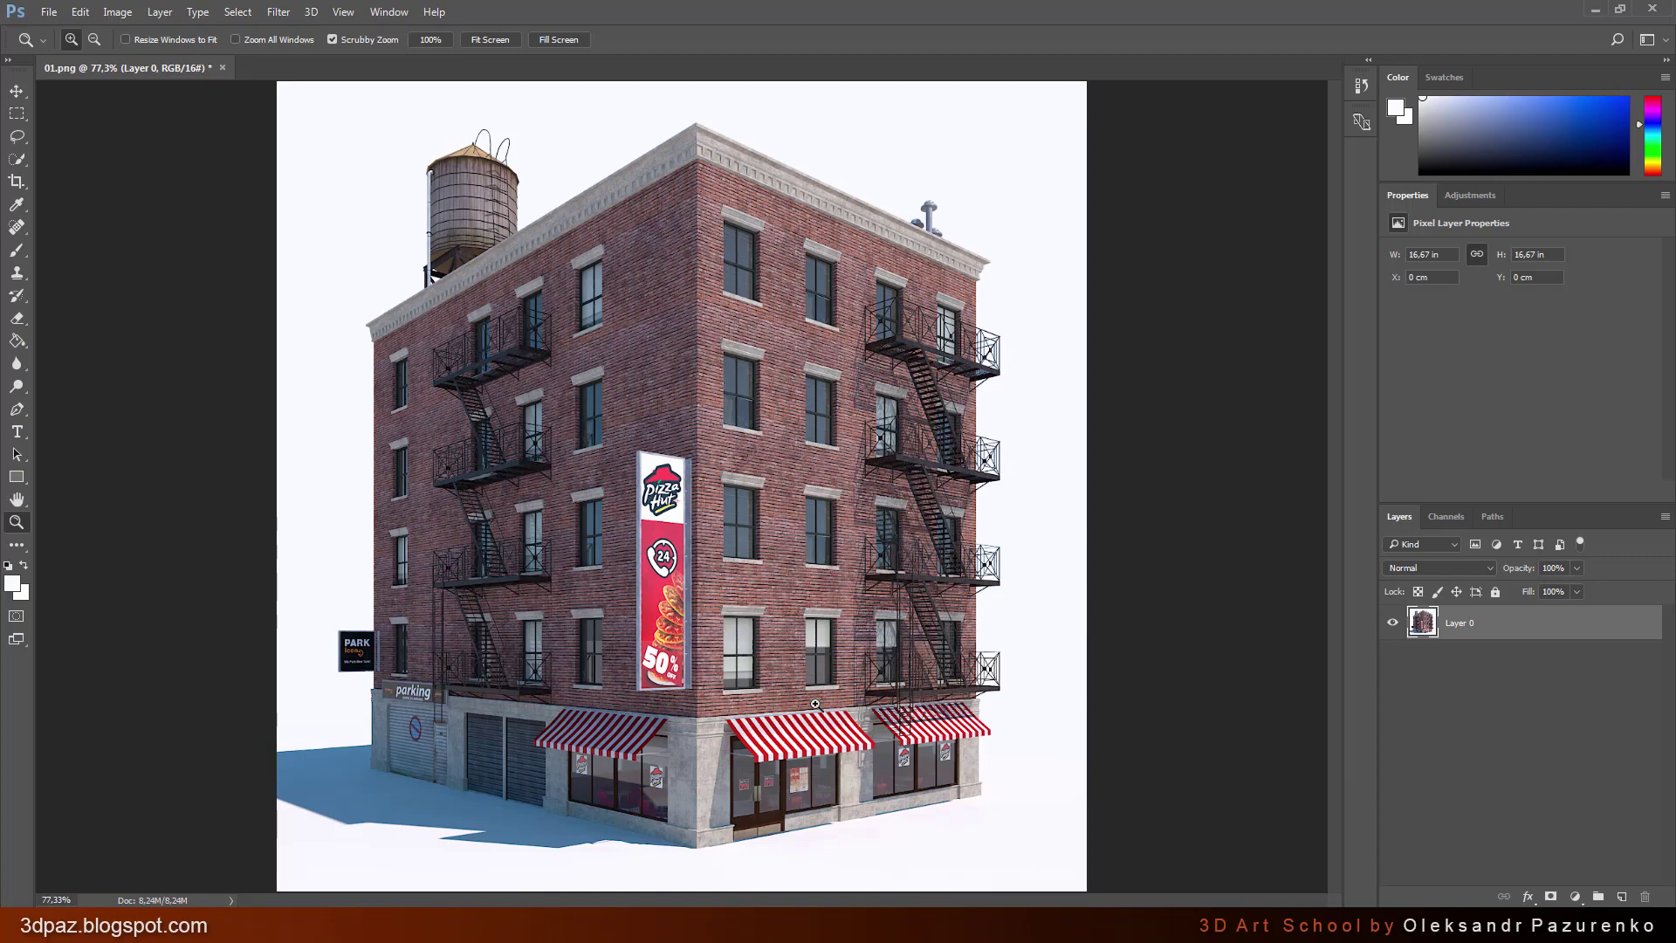
left_click(741, 742)
left_click_drag(740, 742, 740, 737)
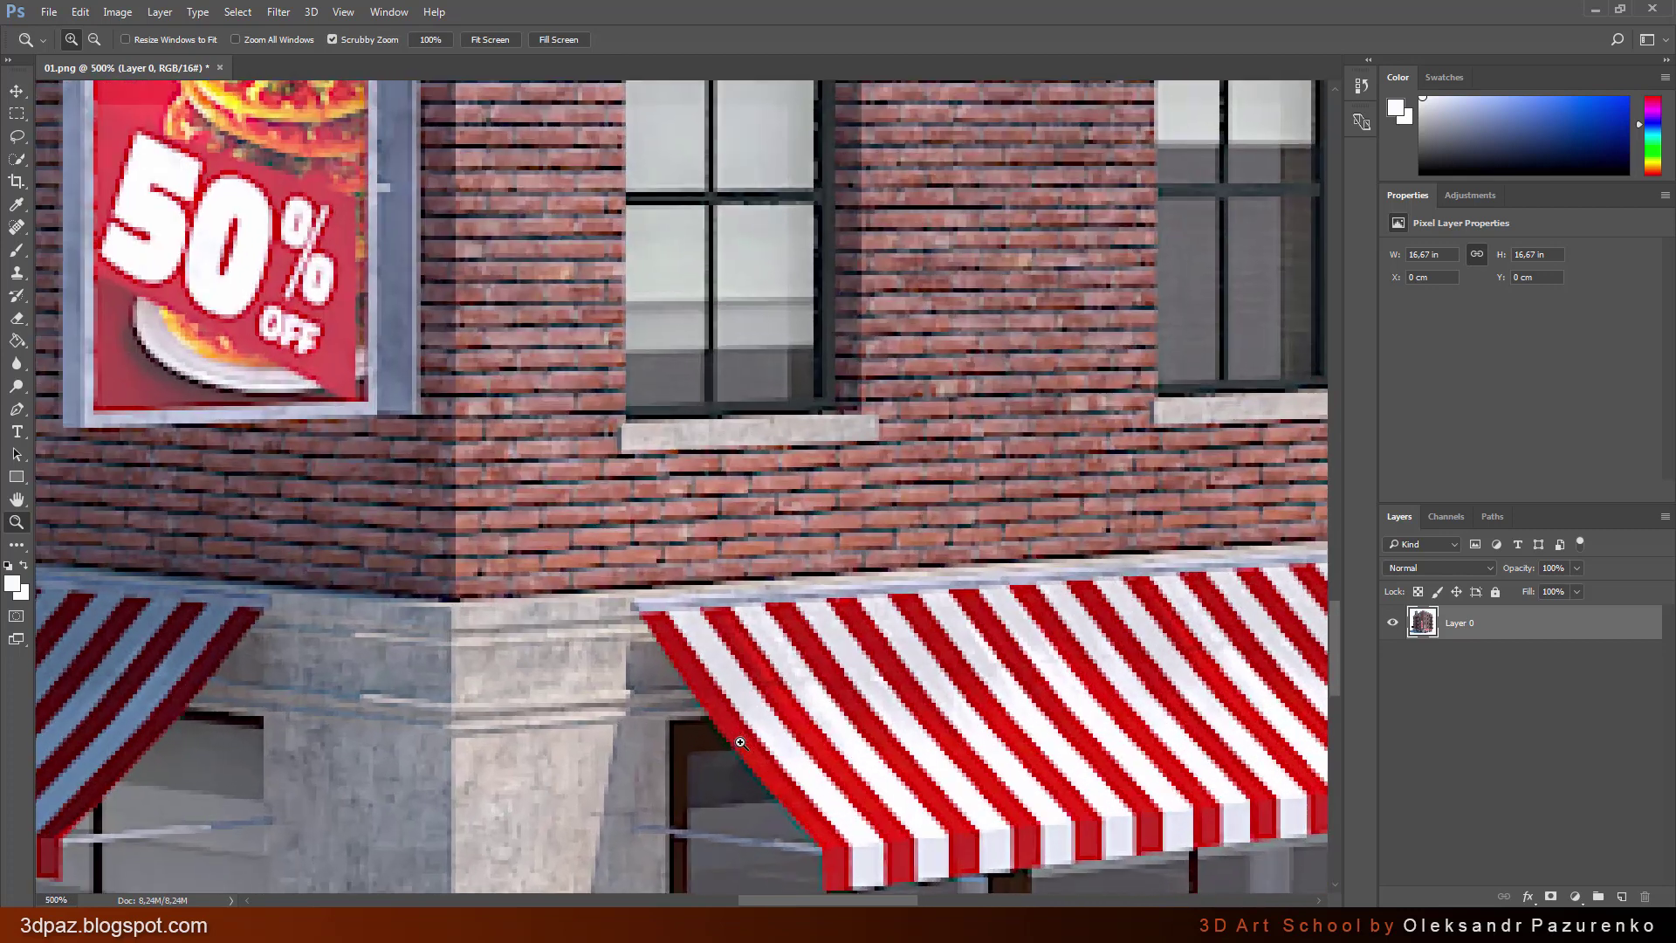
scroll(740, 737, "down", 1)
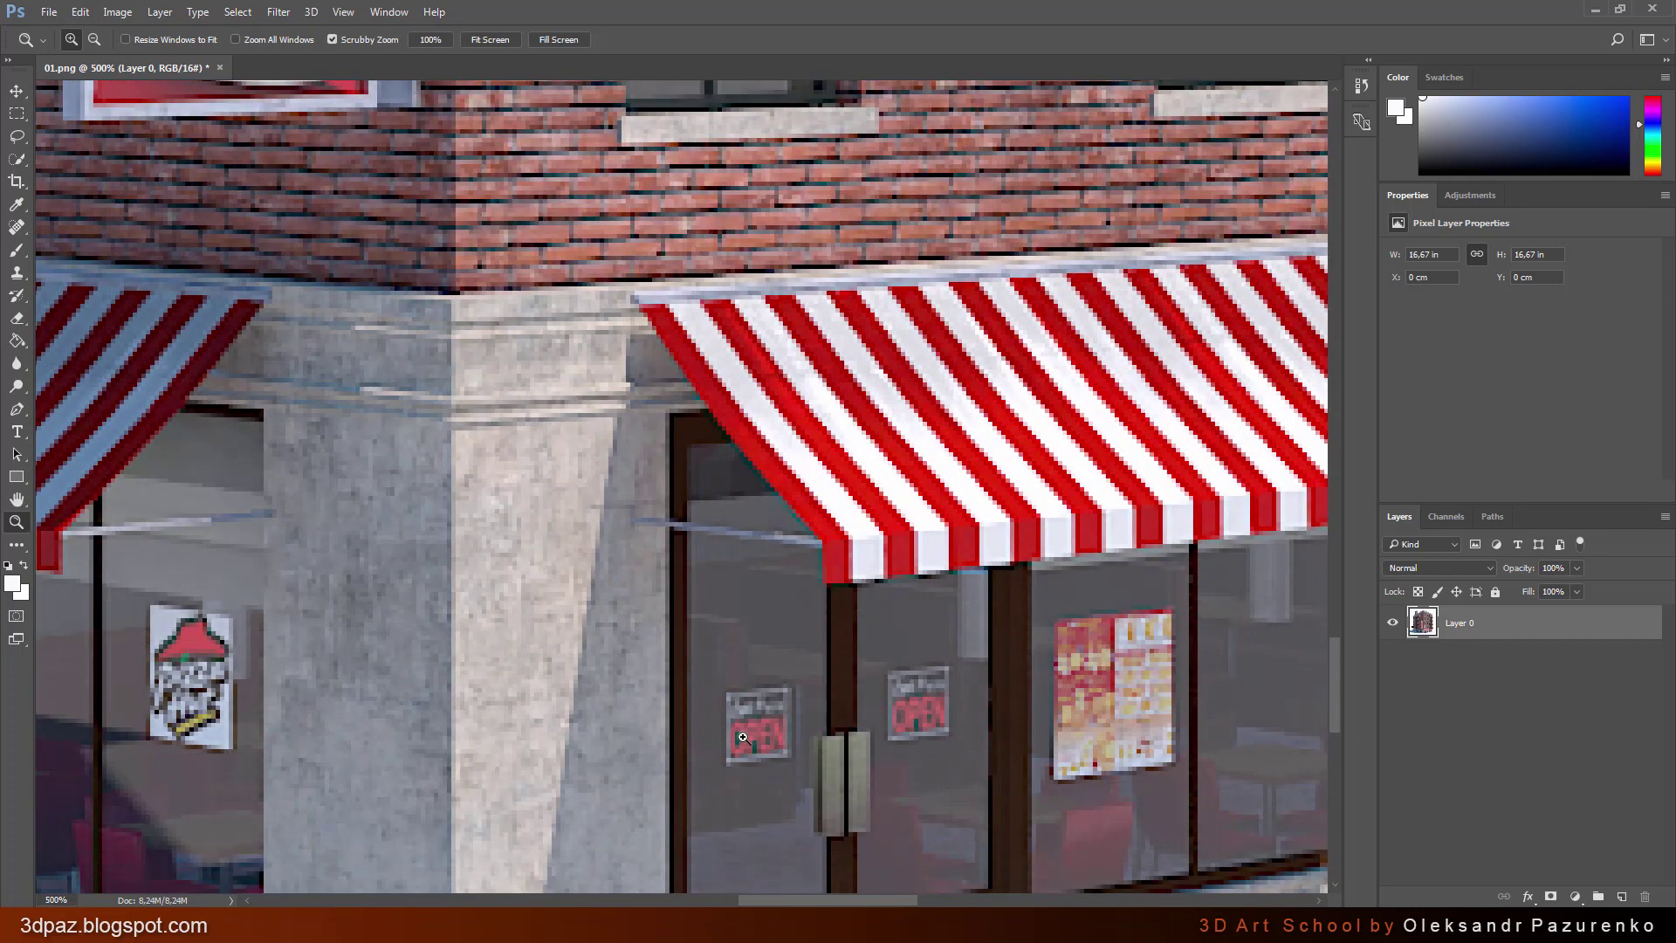
scroll(759, 742, "down", 4)
scroll(786, 751, "down", 4)
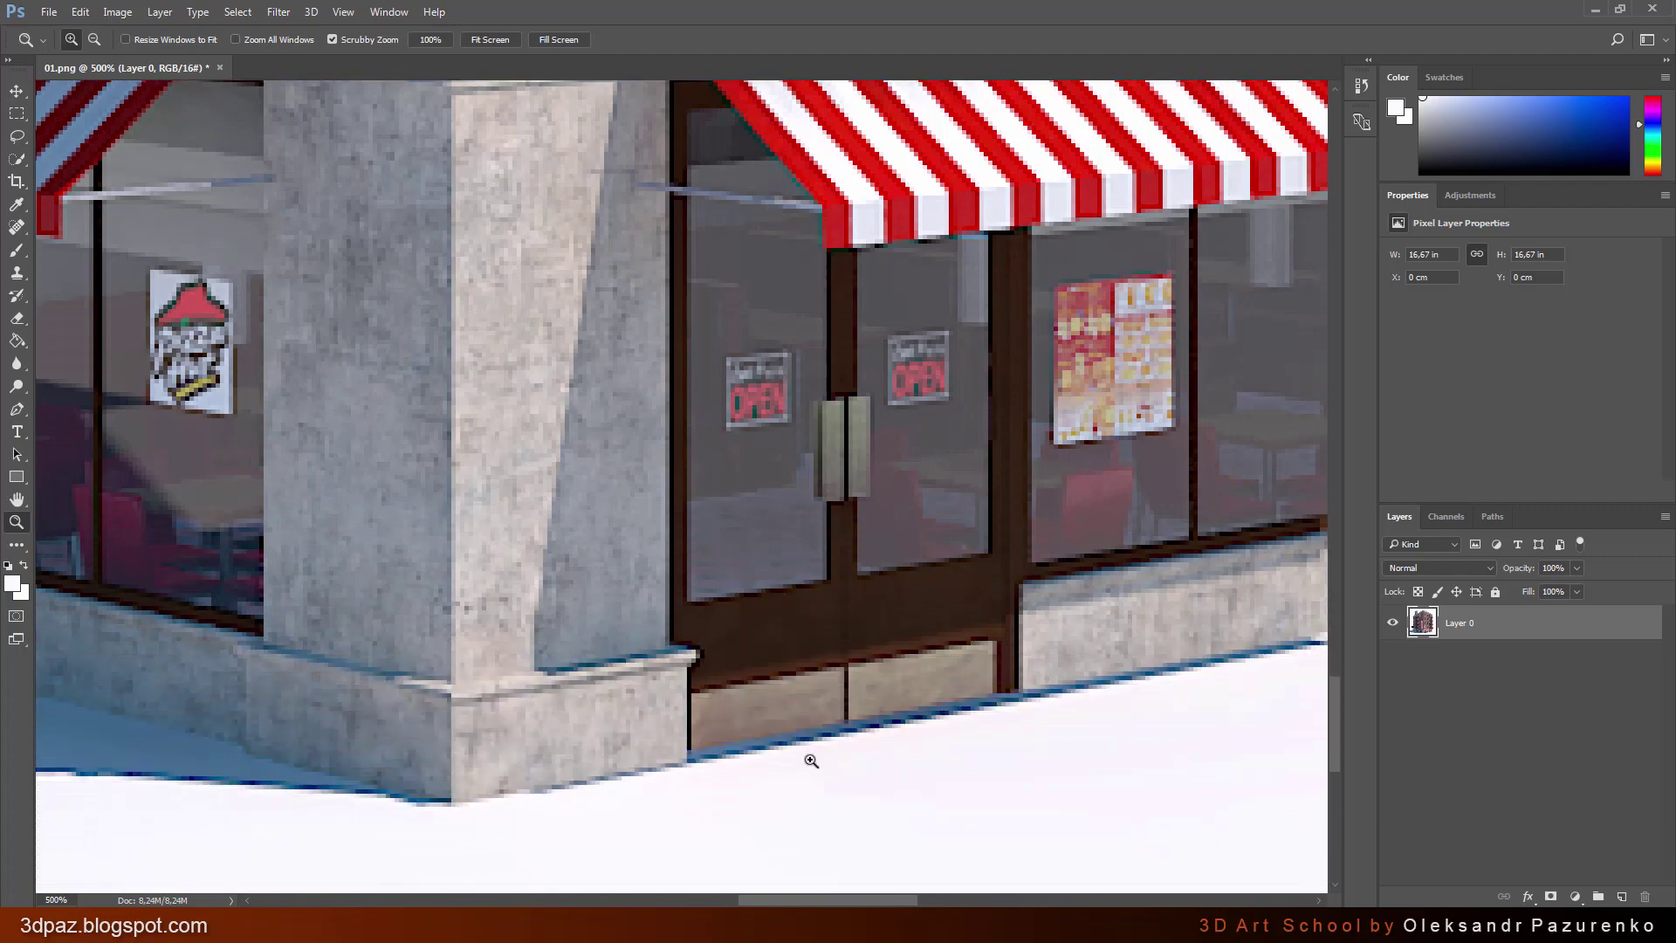
scroll(785, 698, "up", 4)
scroll(699, 437, "up", 4)
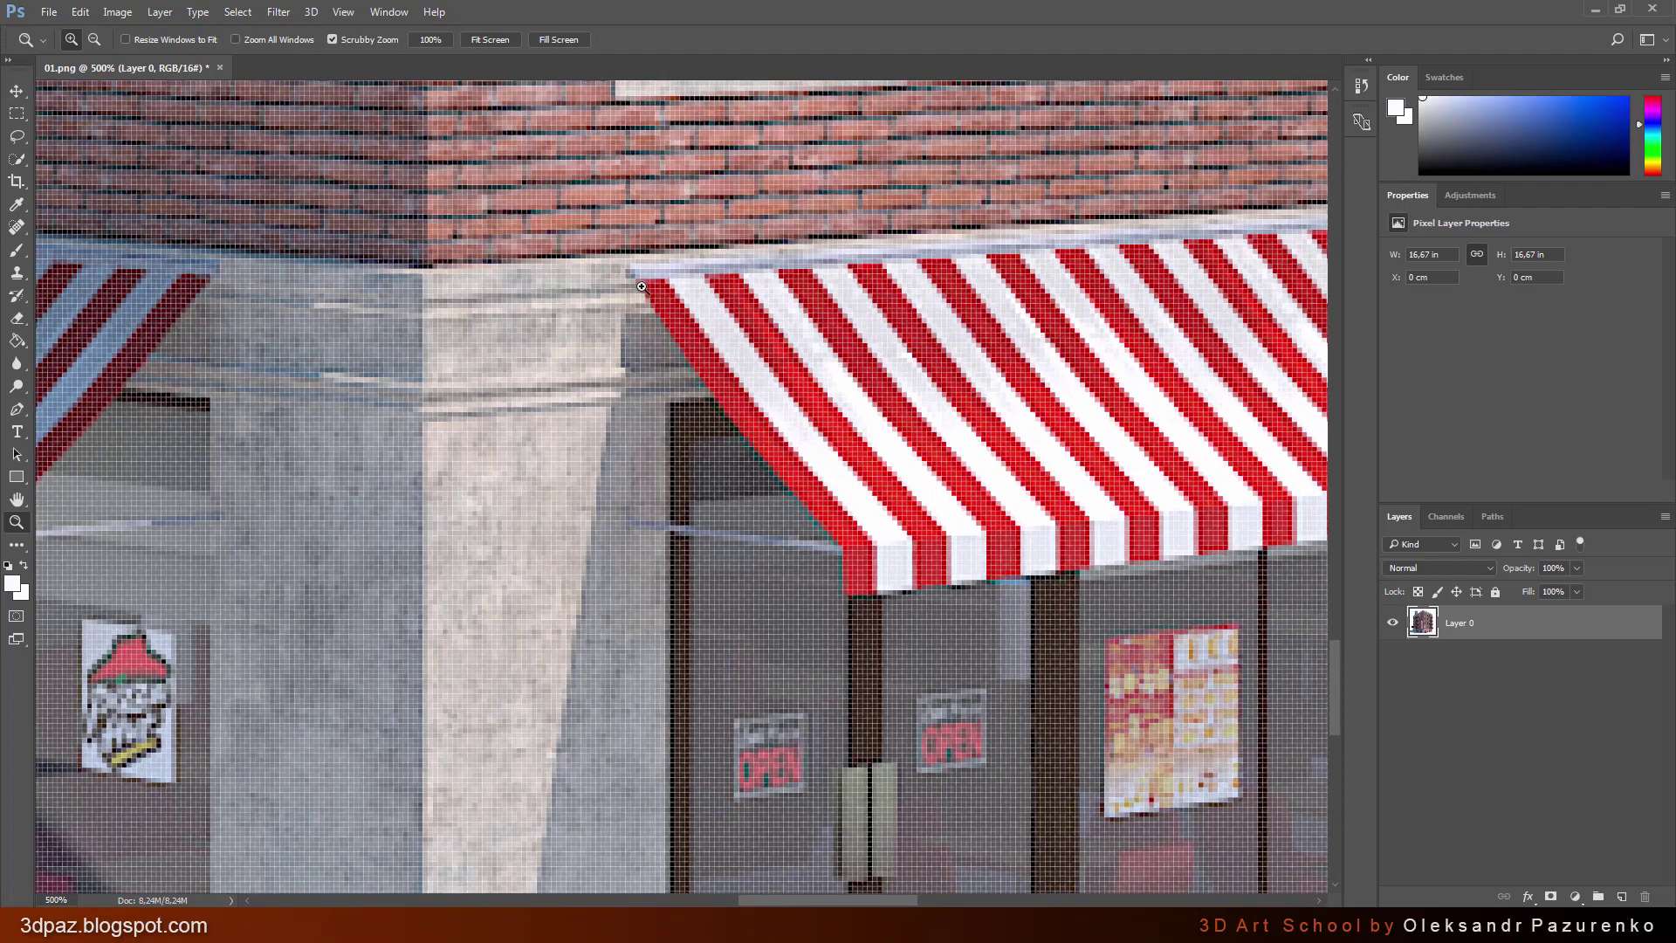
scroll(642, 287, "up", 2, "alt")
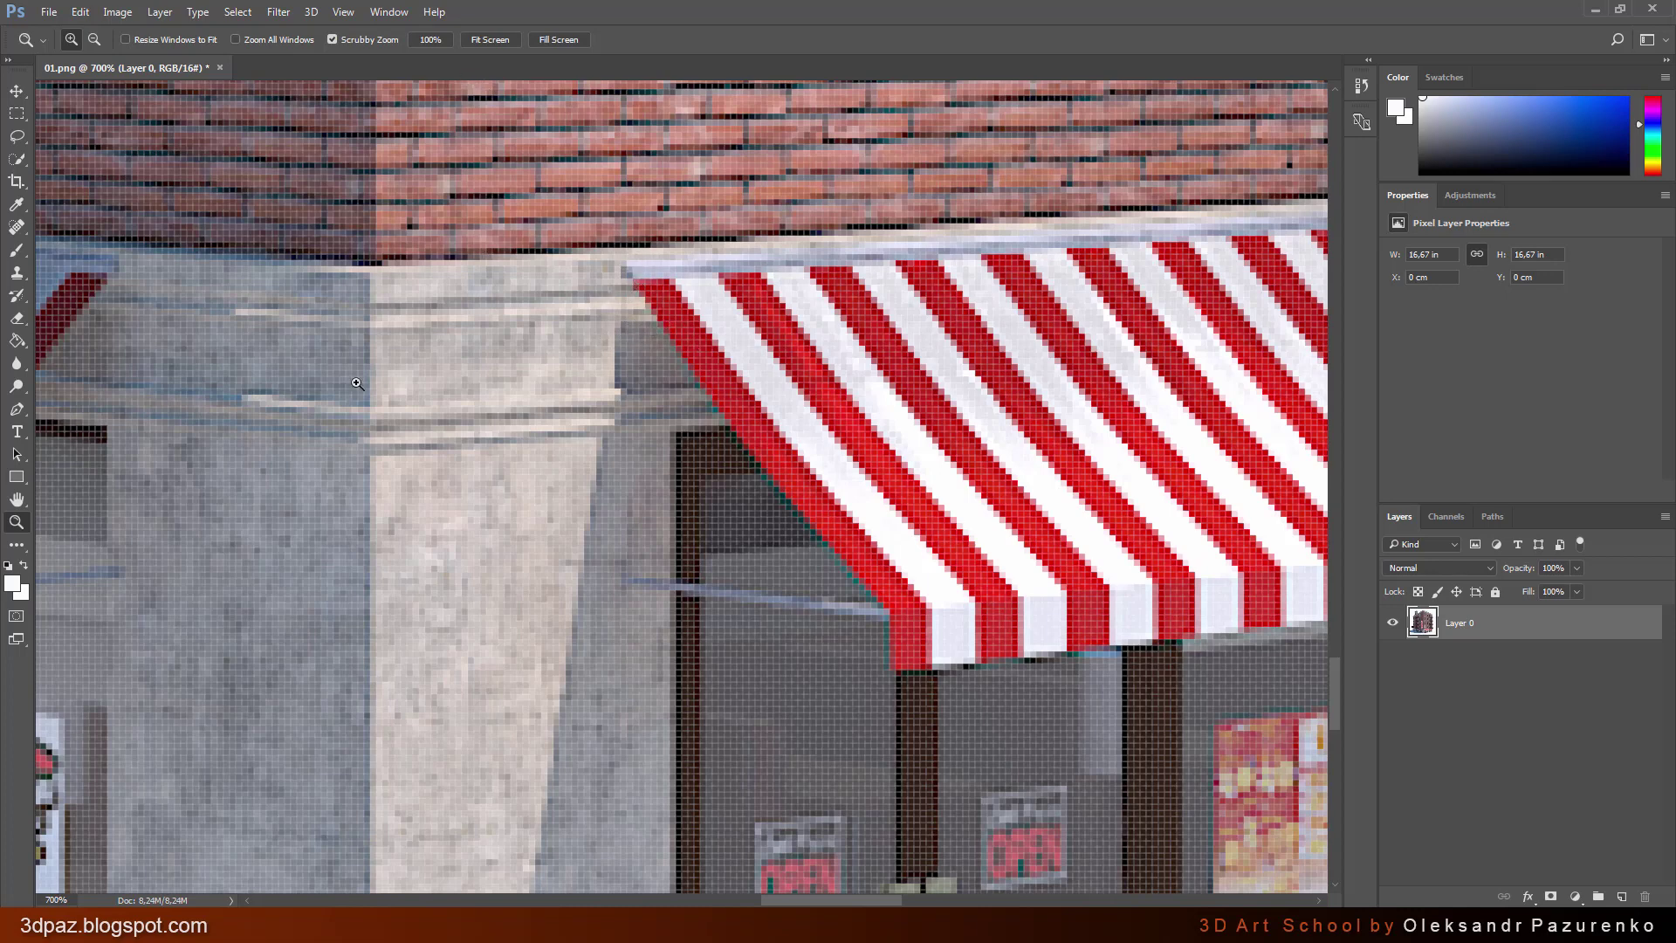
left_click(494, 46)
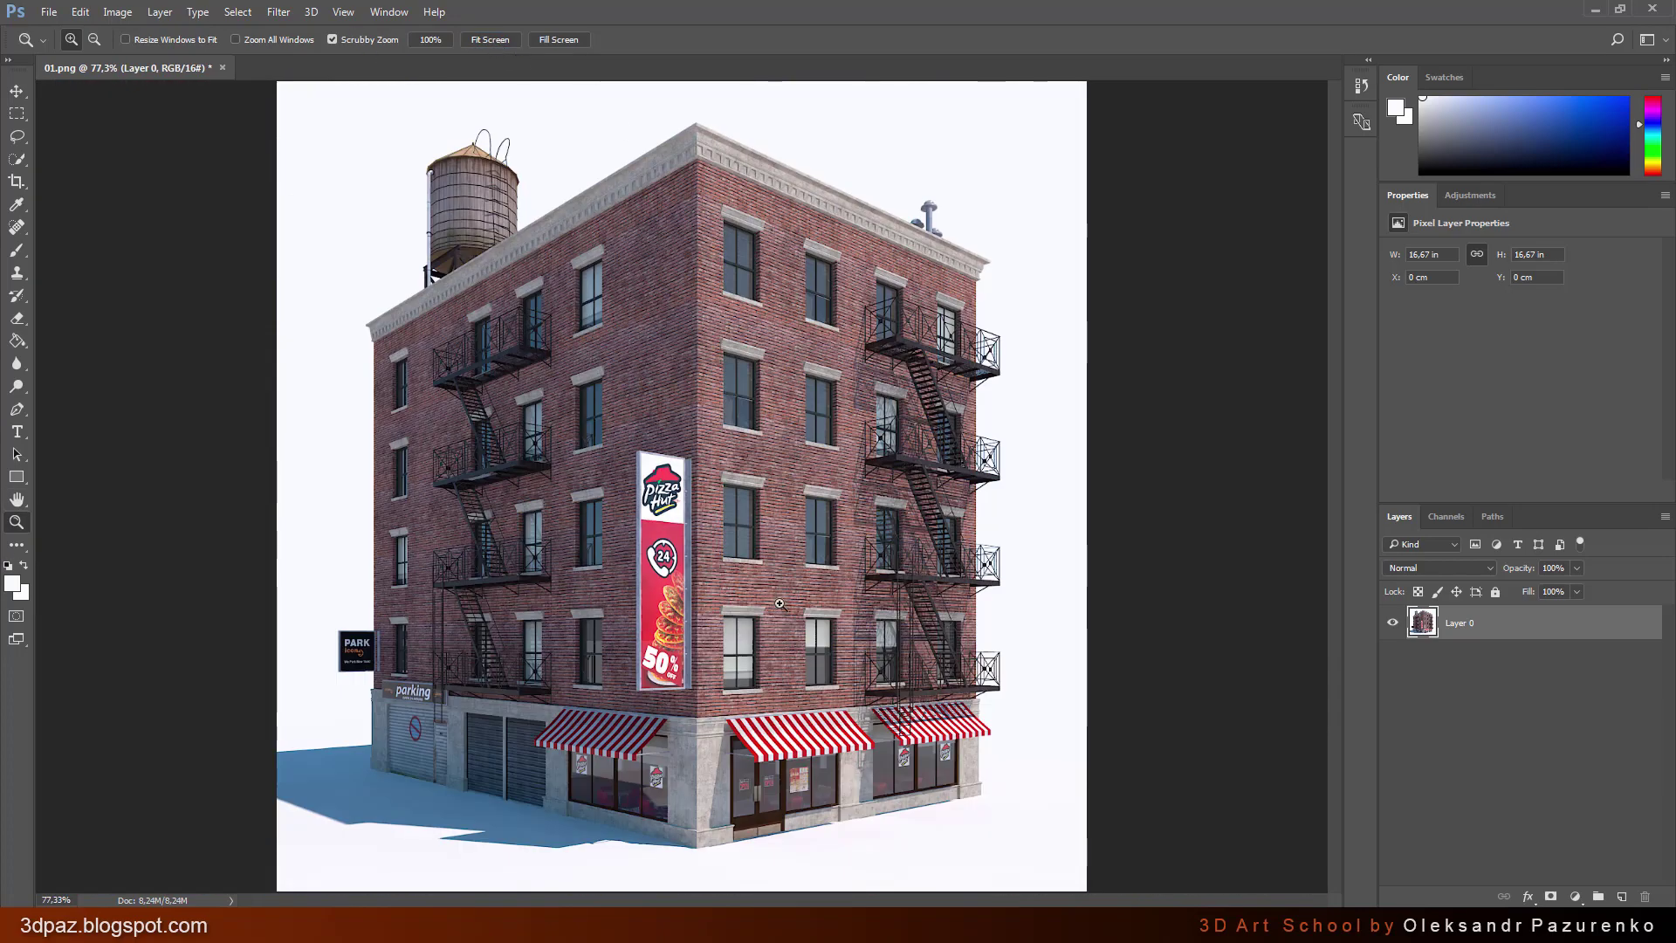
Step: Inspect the water tower roof close up, then fit the whole image in view
left_click(493, 178)
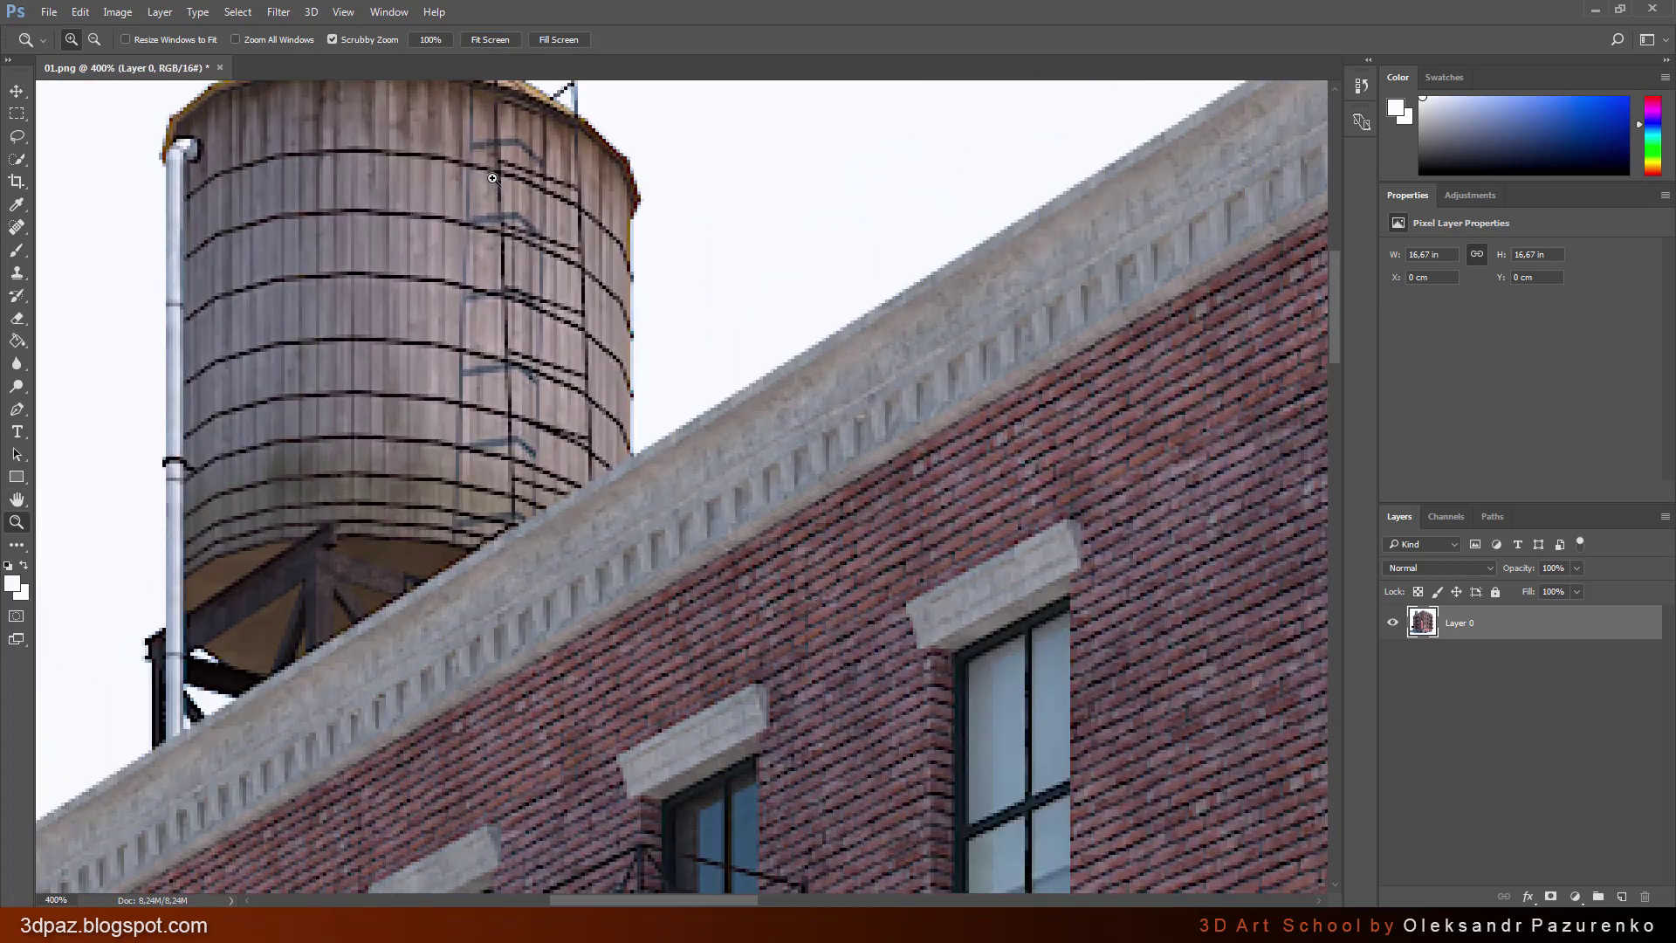
left_click(492, 178)
scroll(437, 196, "up", 3)
scroll(391, 209, "up", 2)
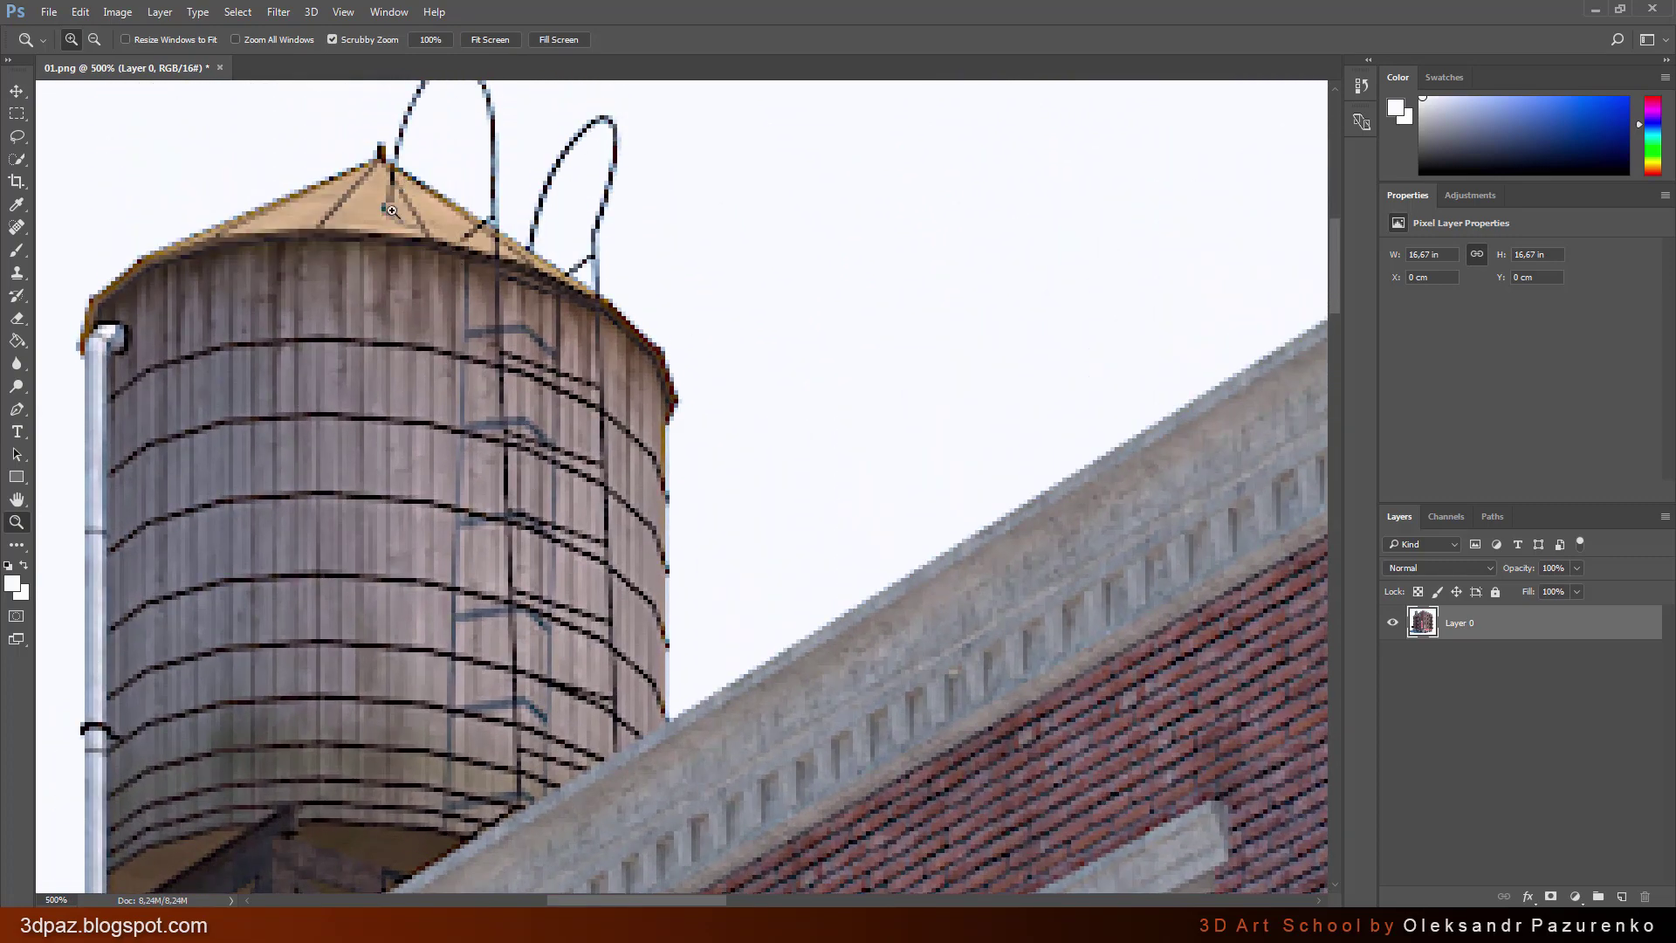
left_click(490, 40)
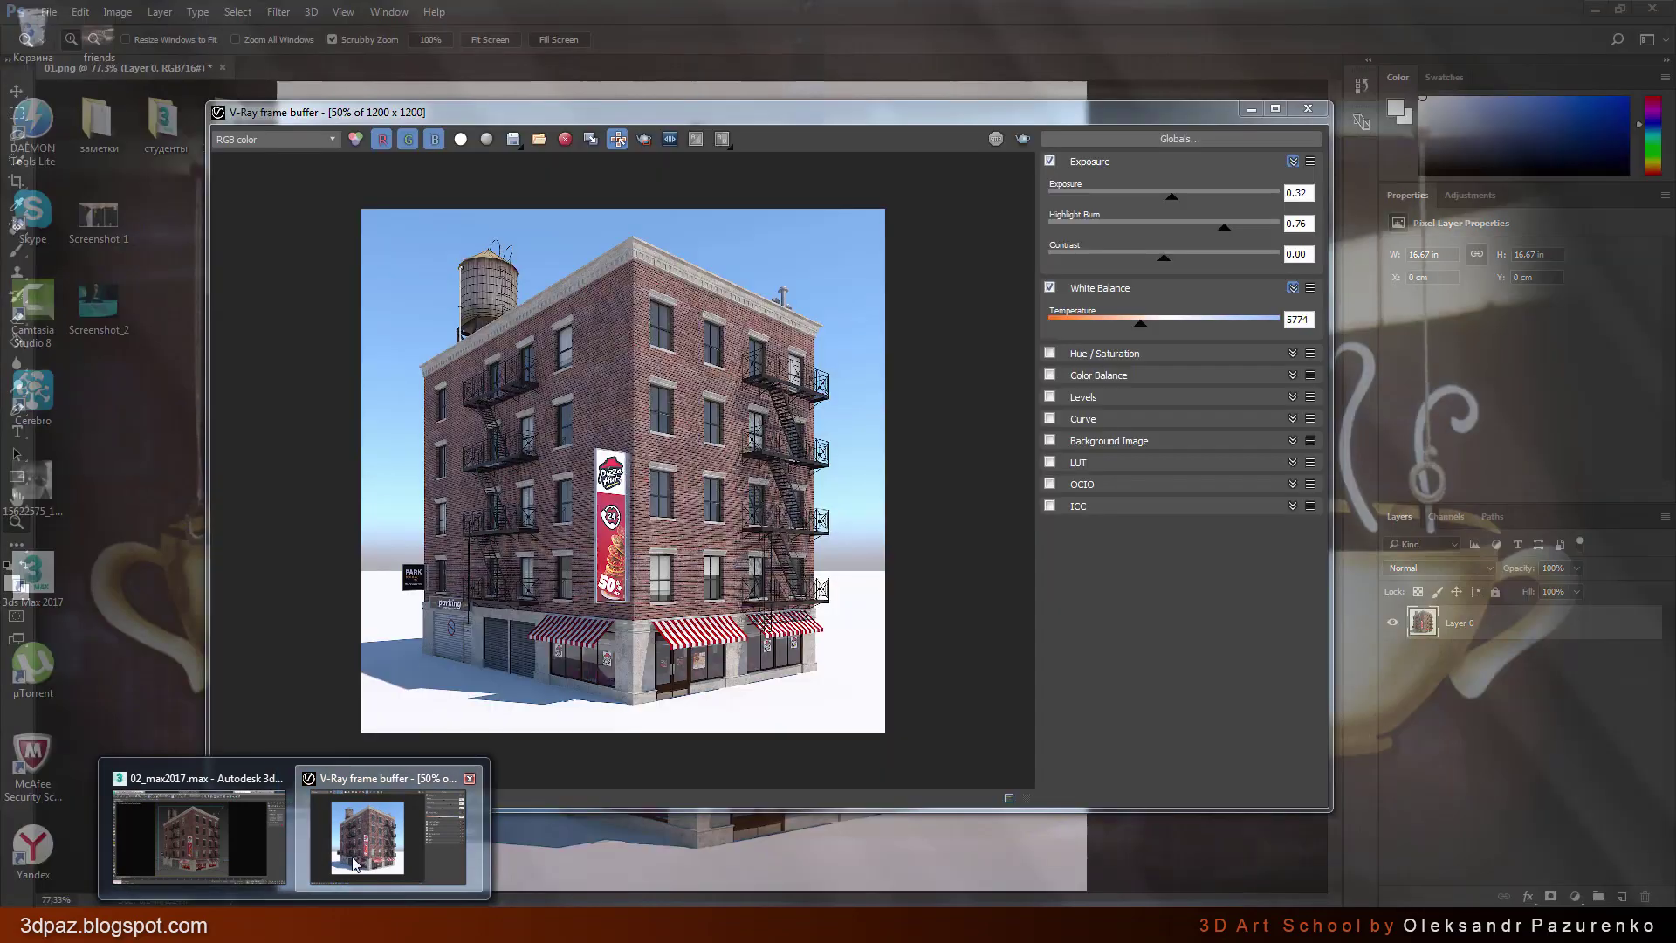
Step: Back in 3ds Max, close the V-Ray frame buffer and select VRaySun001 in the Modify panel
left_click(367, 864)
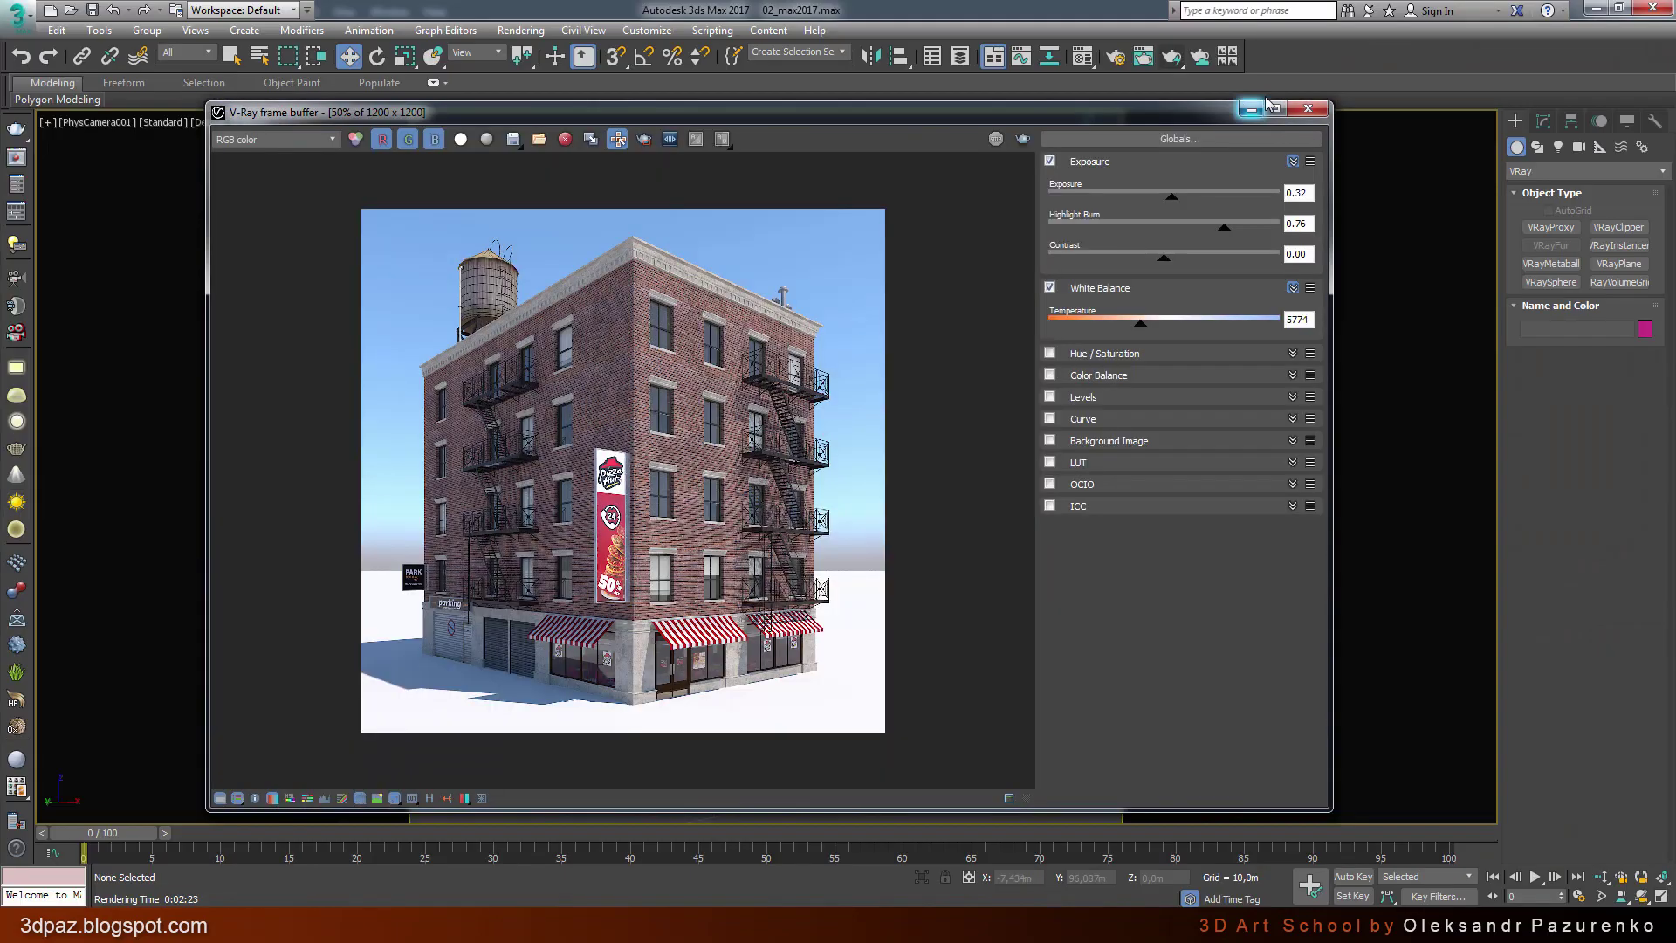
left_click(1307, 108)
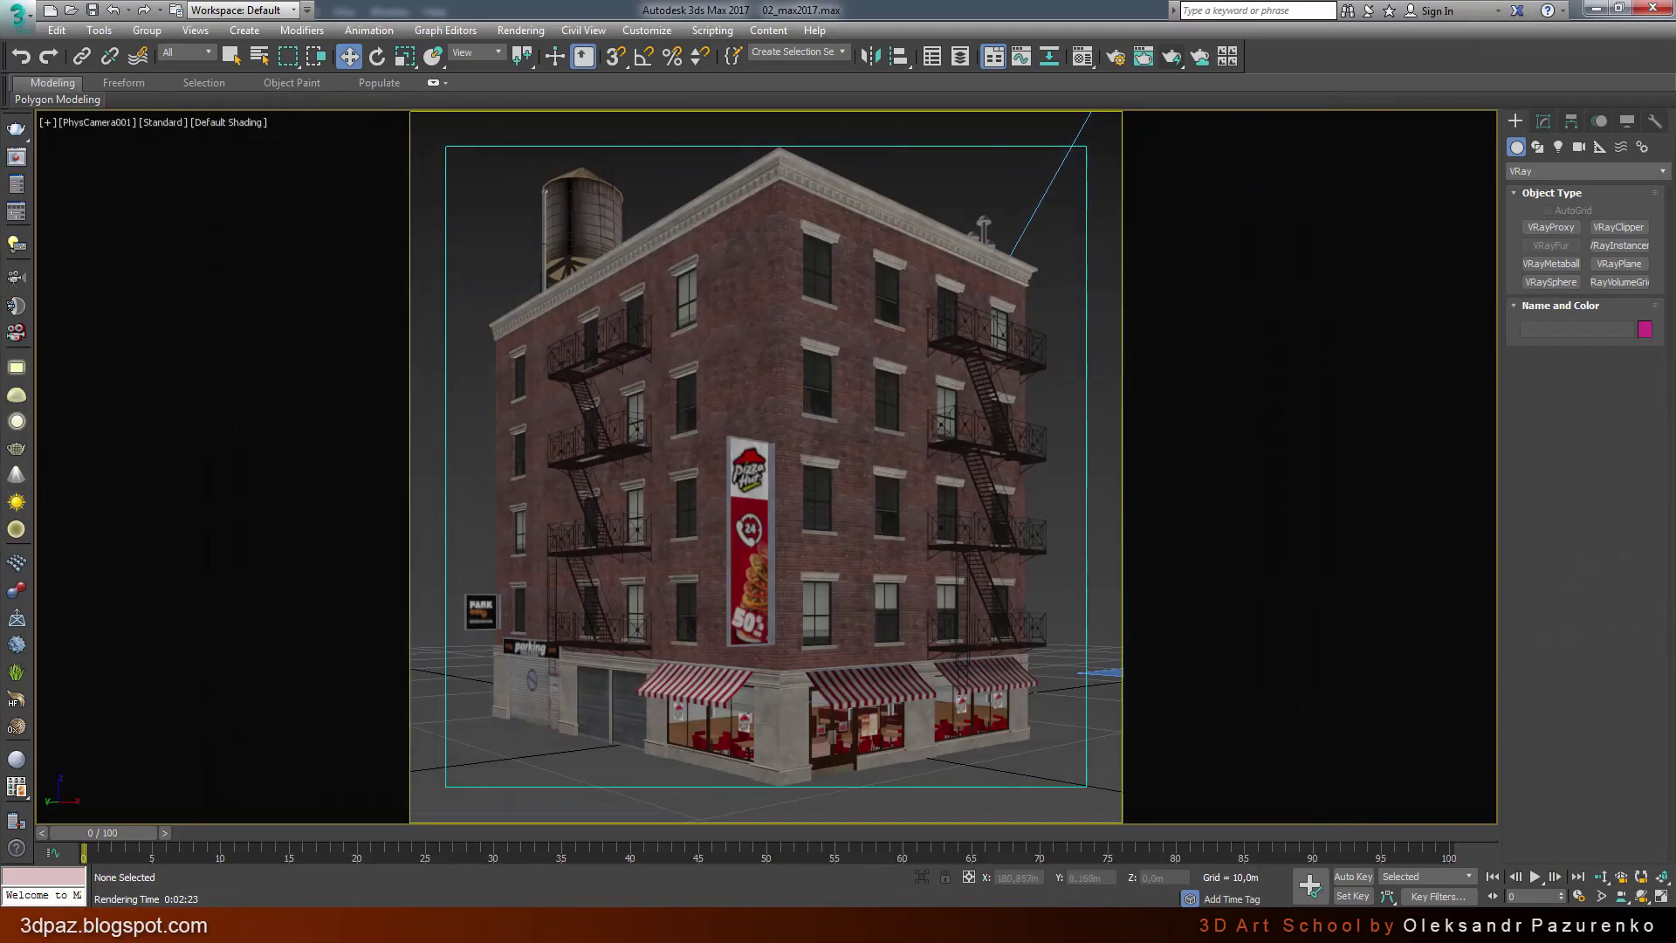
left_click(1661, 896)
left_click(1209, 149)
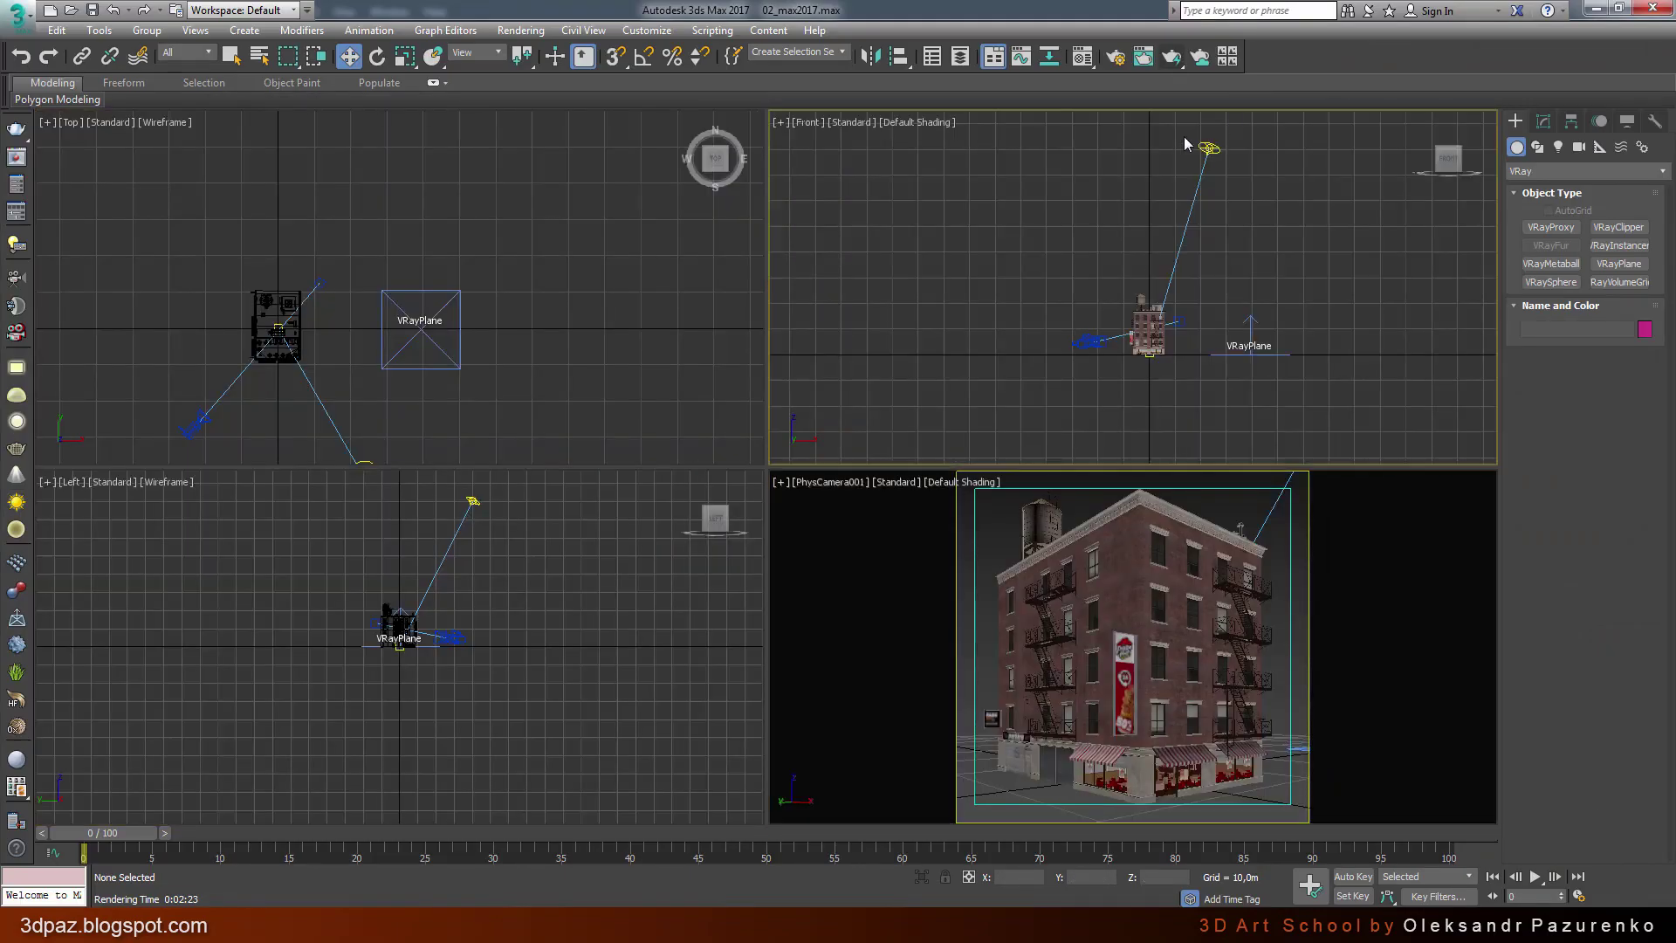
left_click(1544, 123)
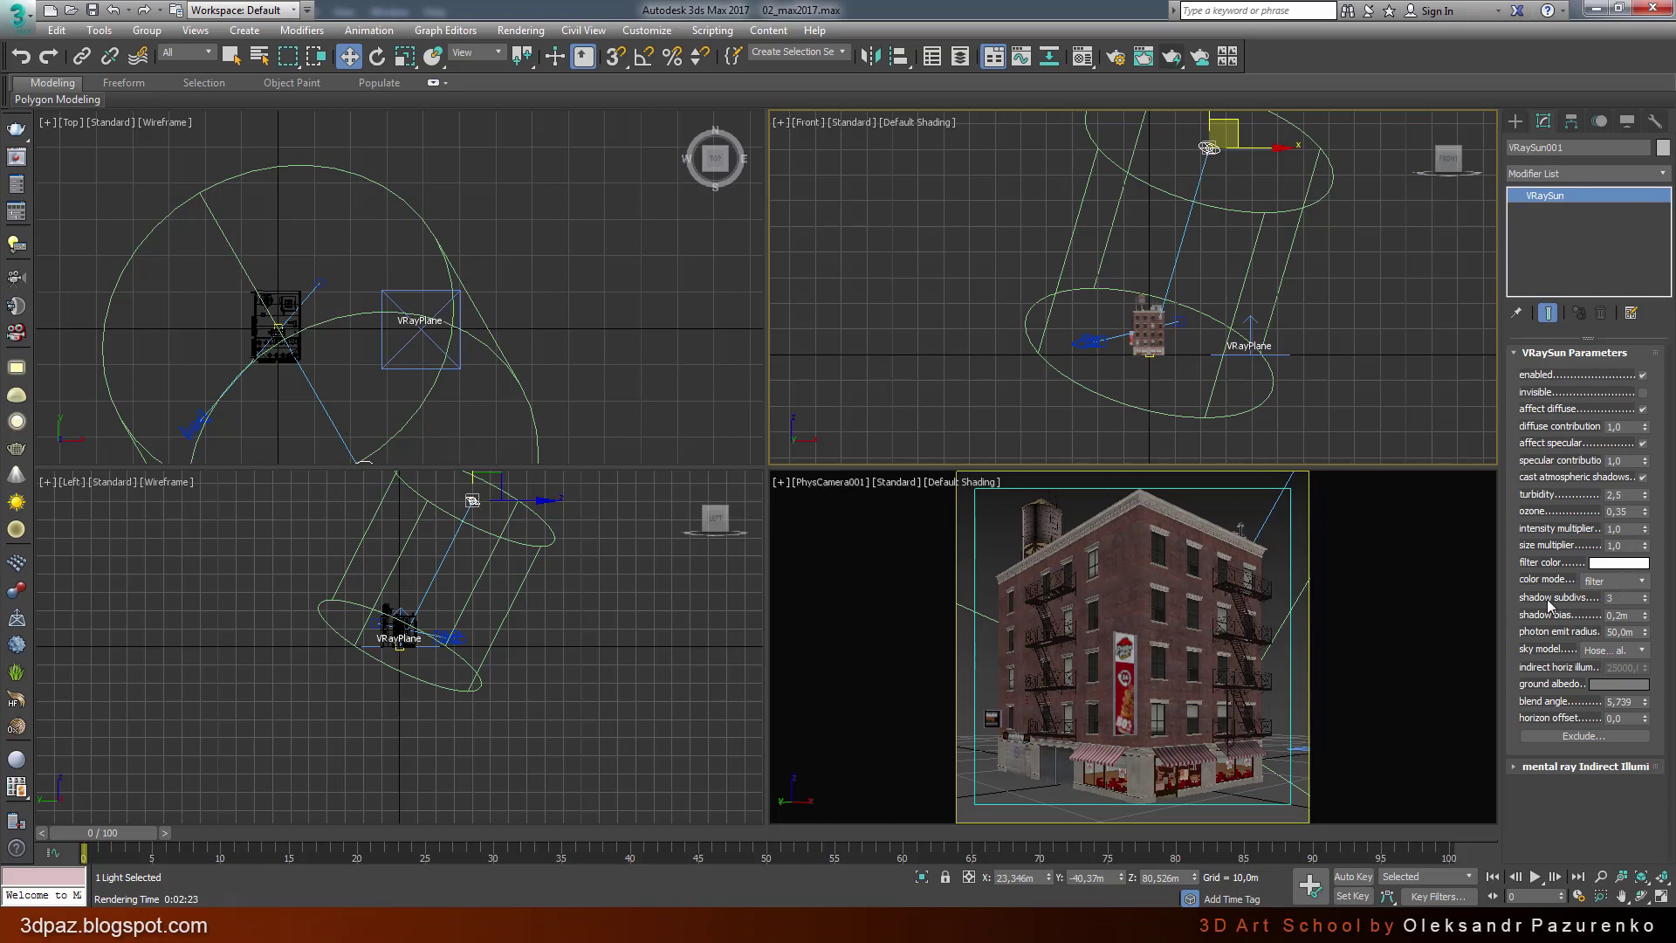
Step: Set VRaySun001's shadow bias to 0,02m and maximize the PhysCamera001 viewport
left_click(1622, 599)
key("Tab")
key("Return")
left_click(991, 541)
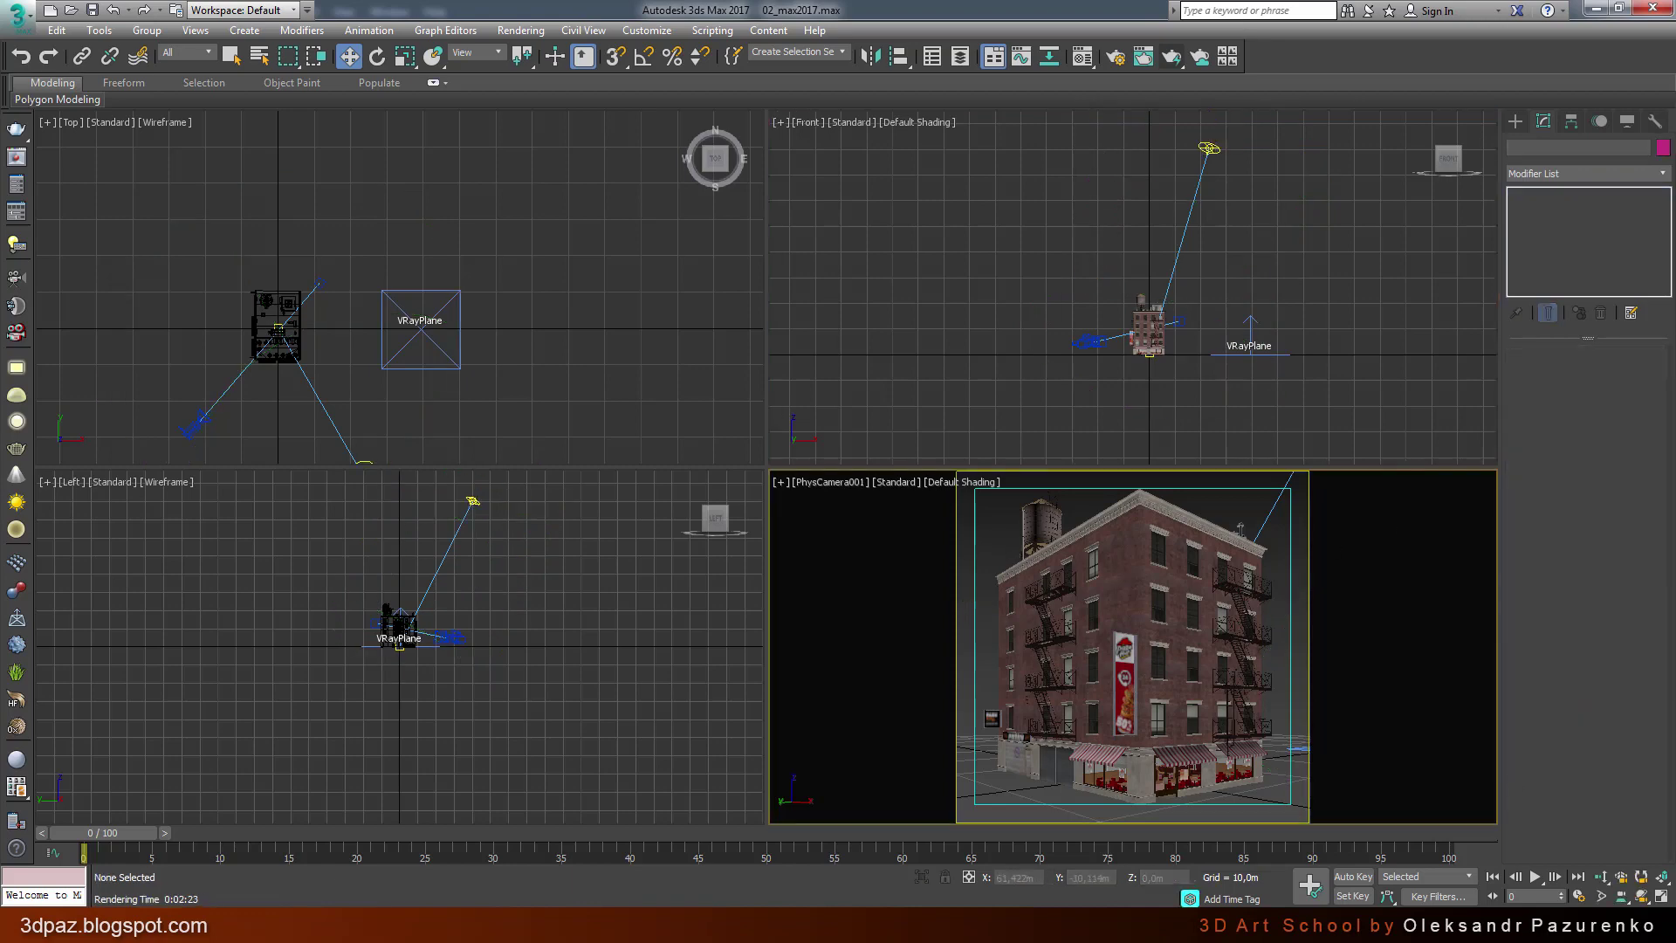
key("alt+w")
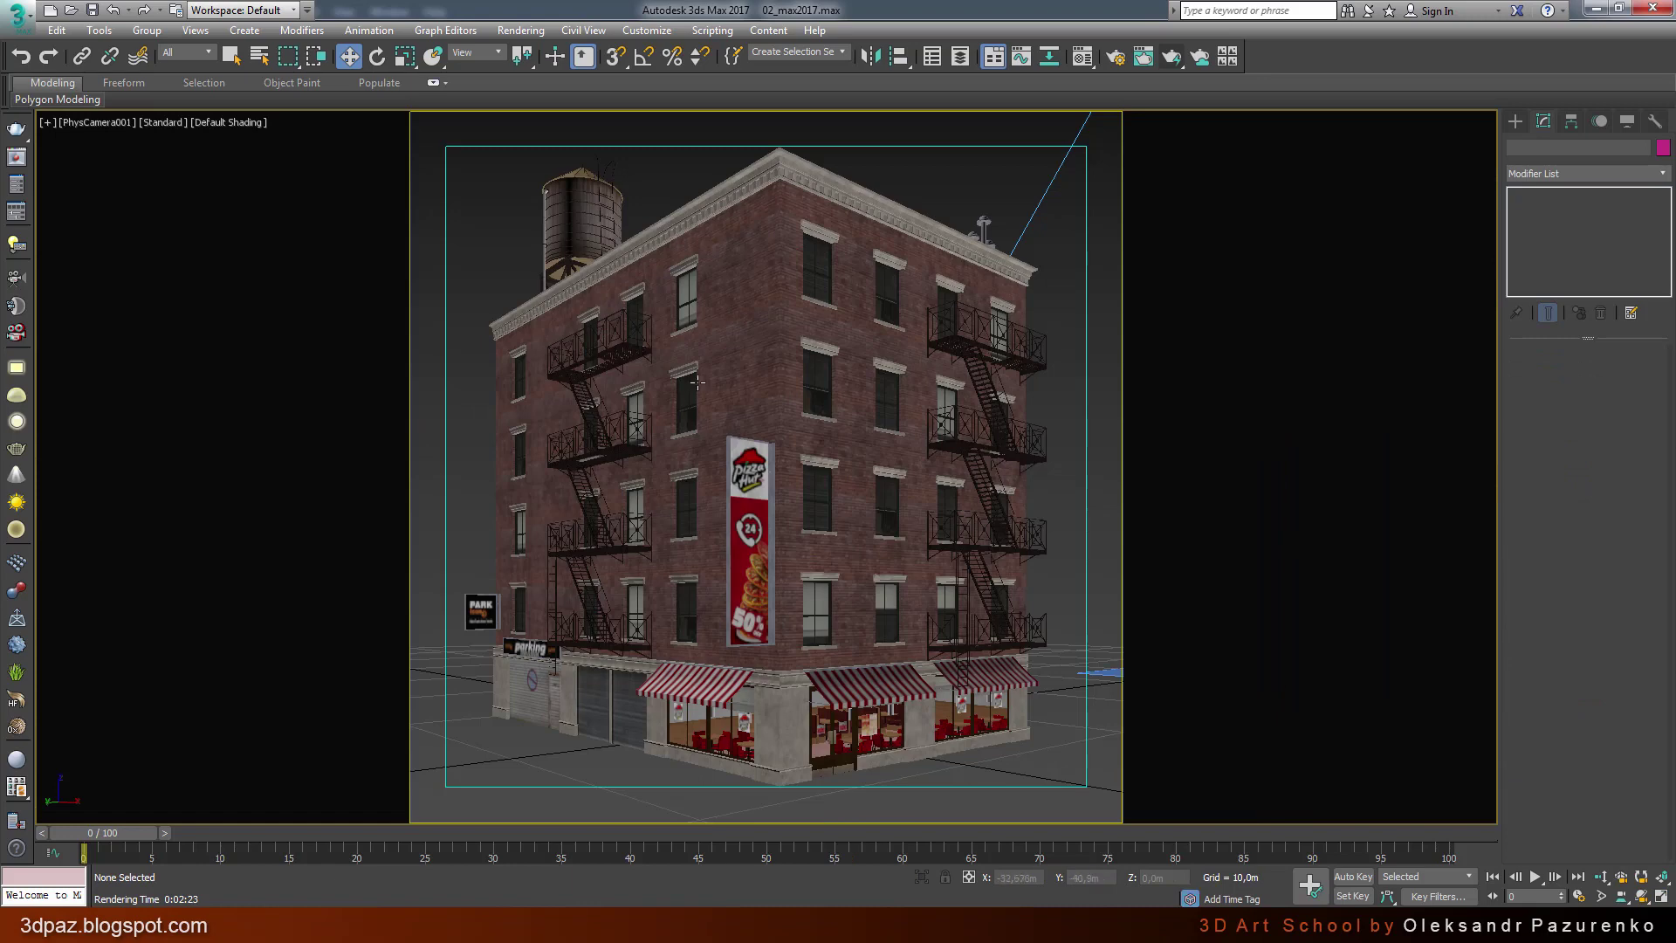
Step: Open the V-Ray frame buffer and view the awnings at 100%
right_click(756, 321)
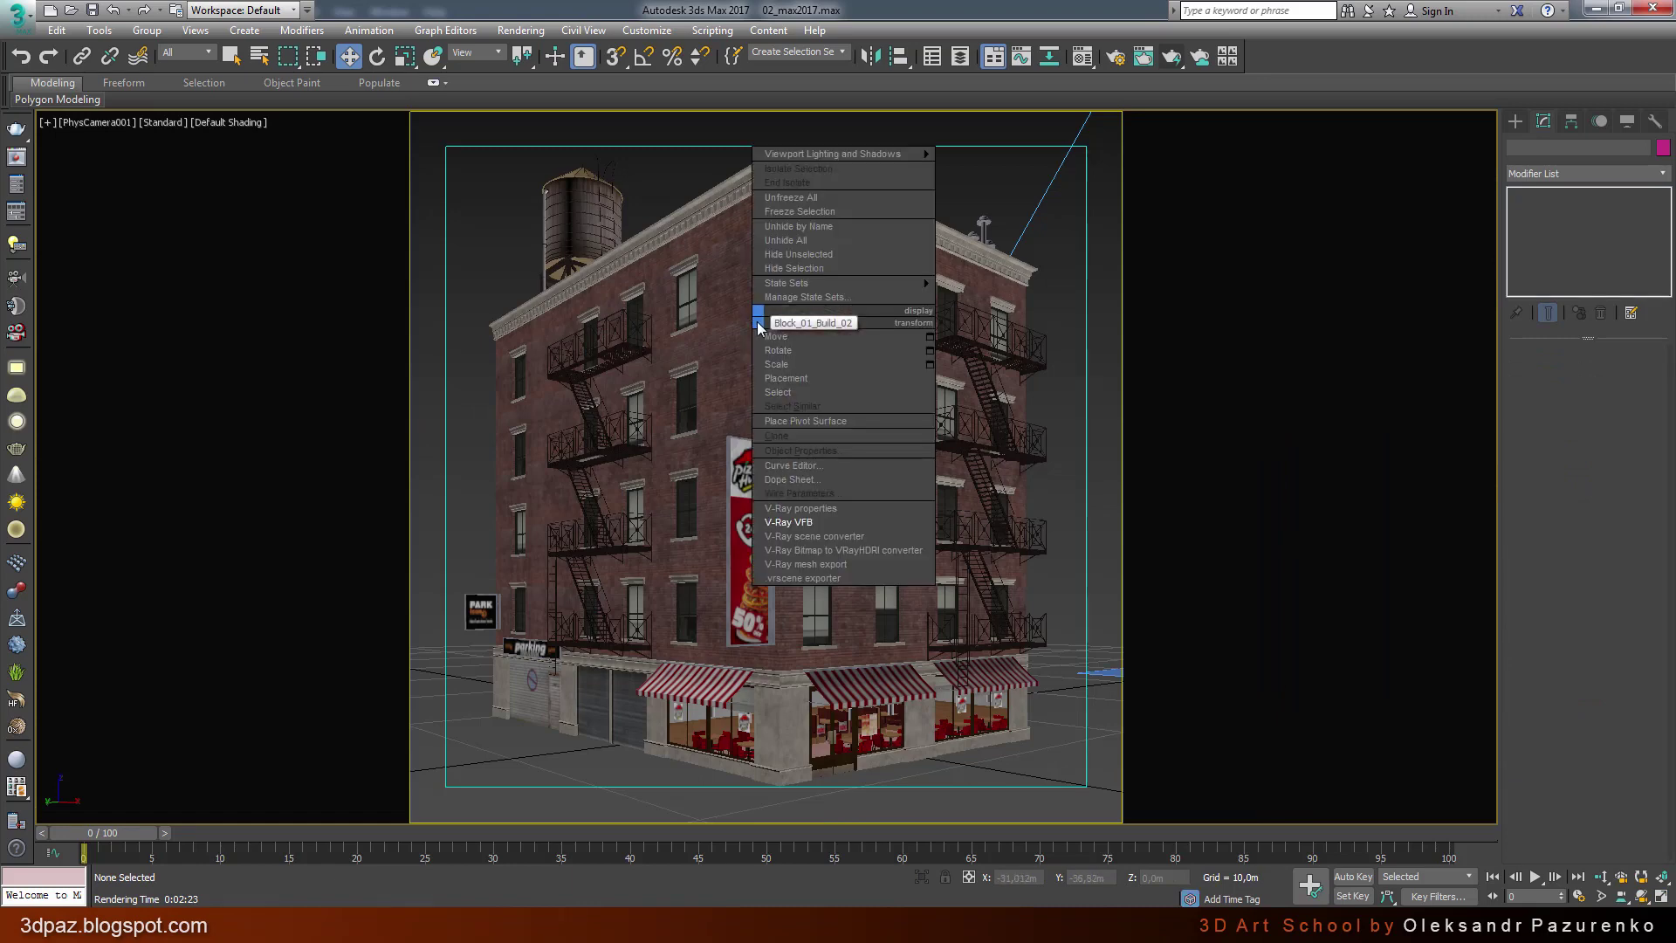
left_click(811, 522)
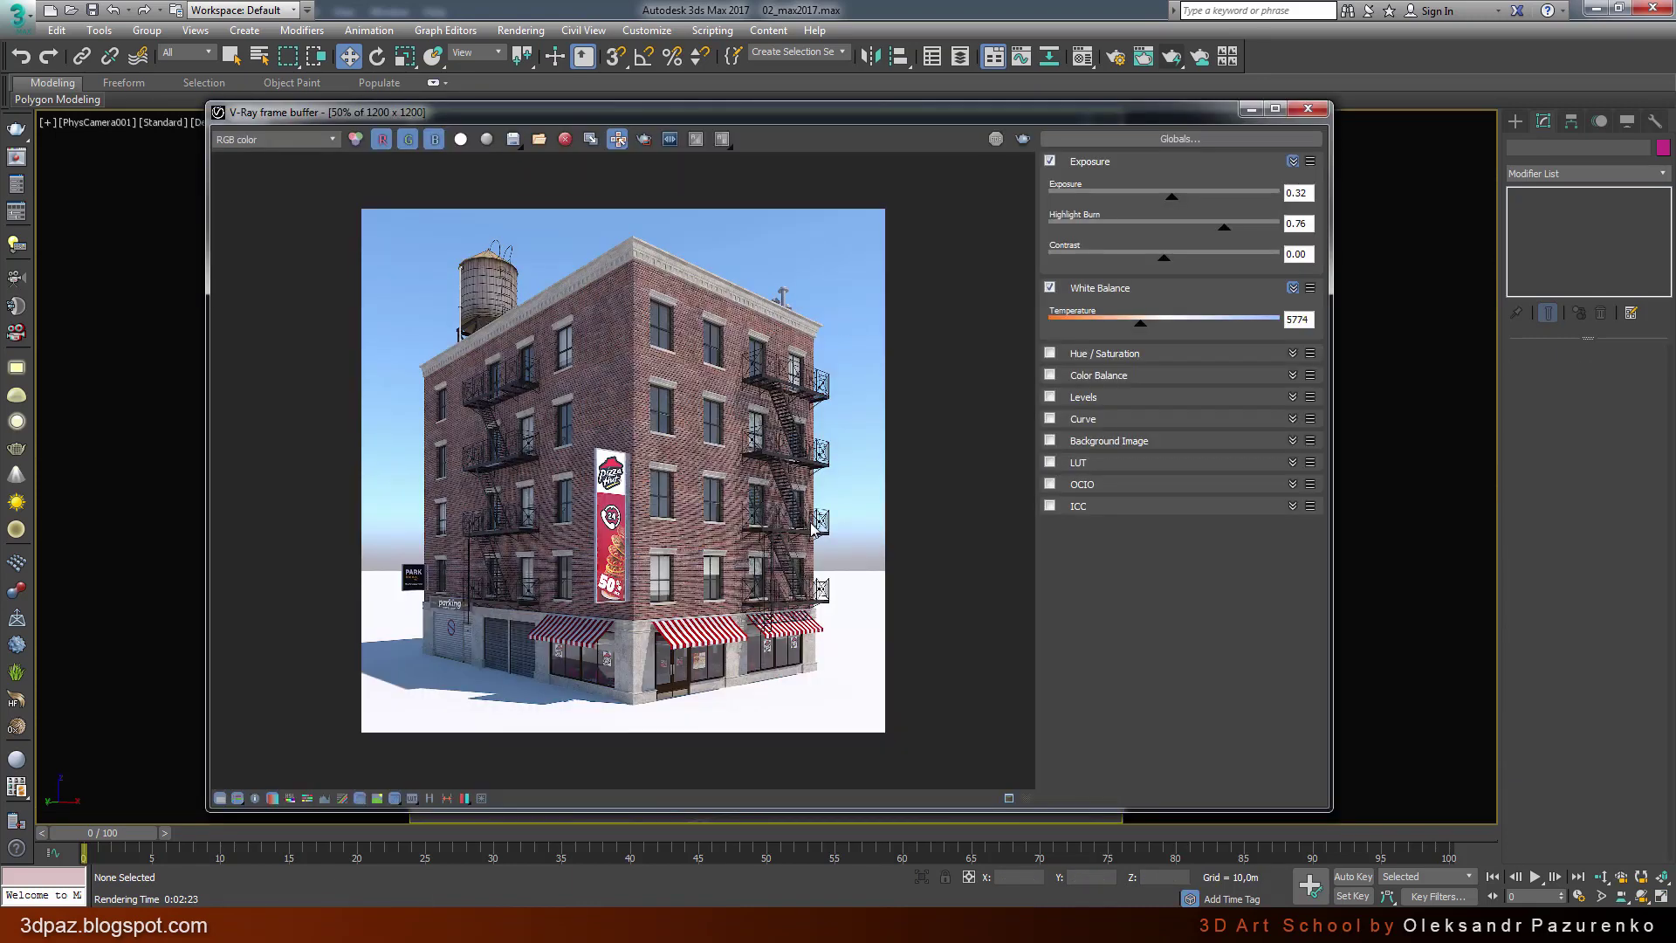
double_click(662, 681)
scroll(1026, 699, "down", 1)
scroll(1025, 697, "down", 2)
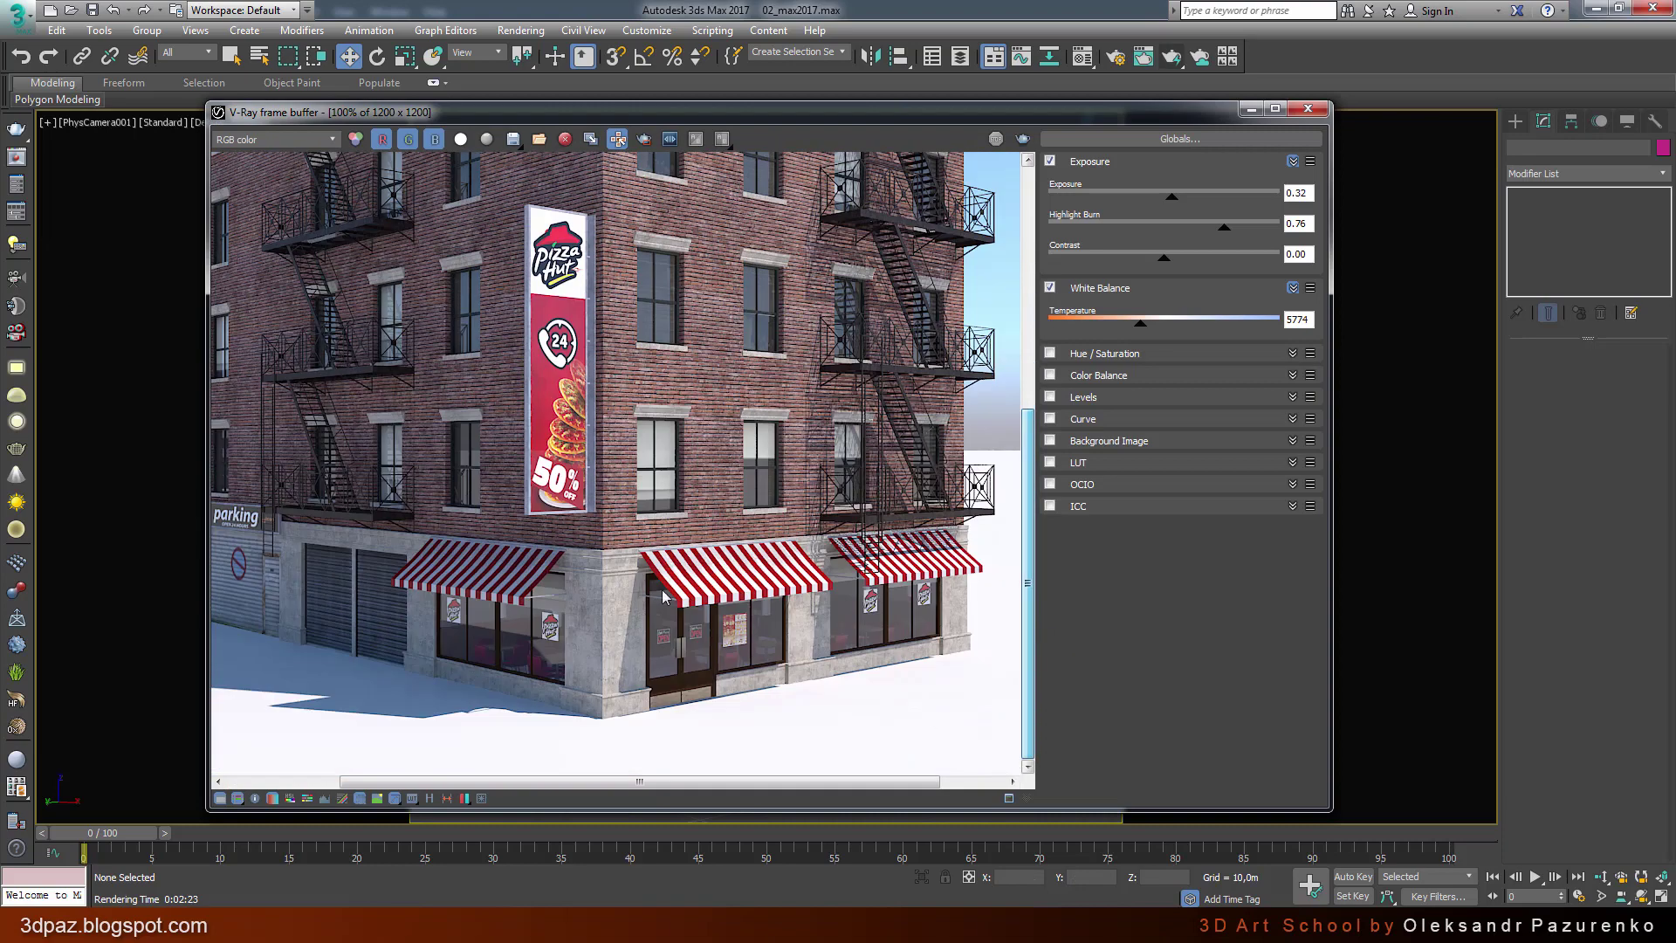
scroll(632, 428, "up", 2)
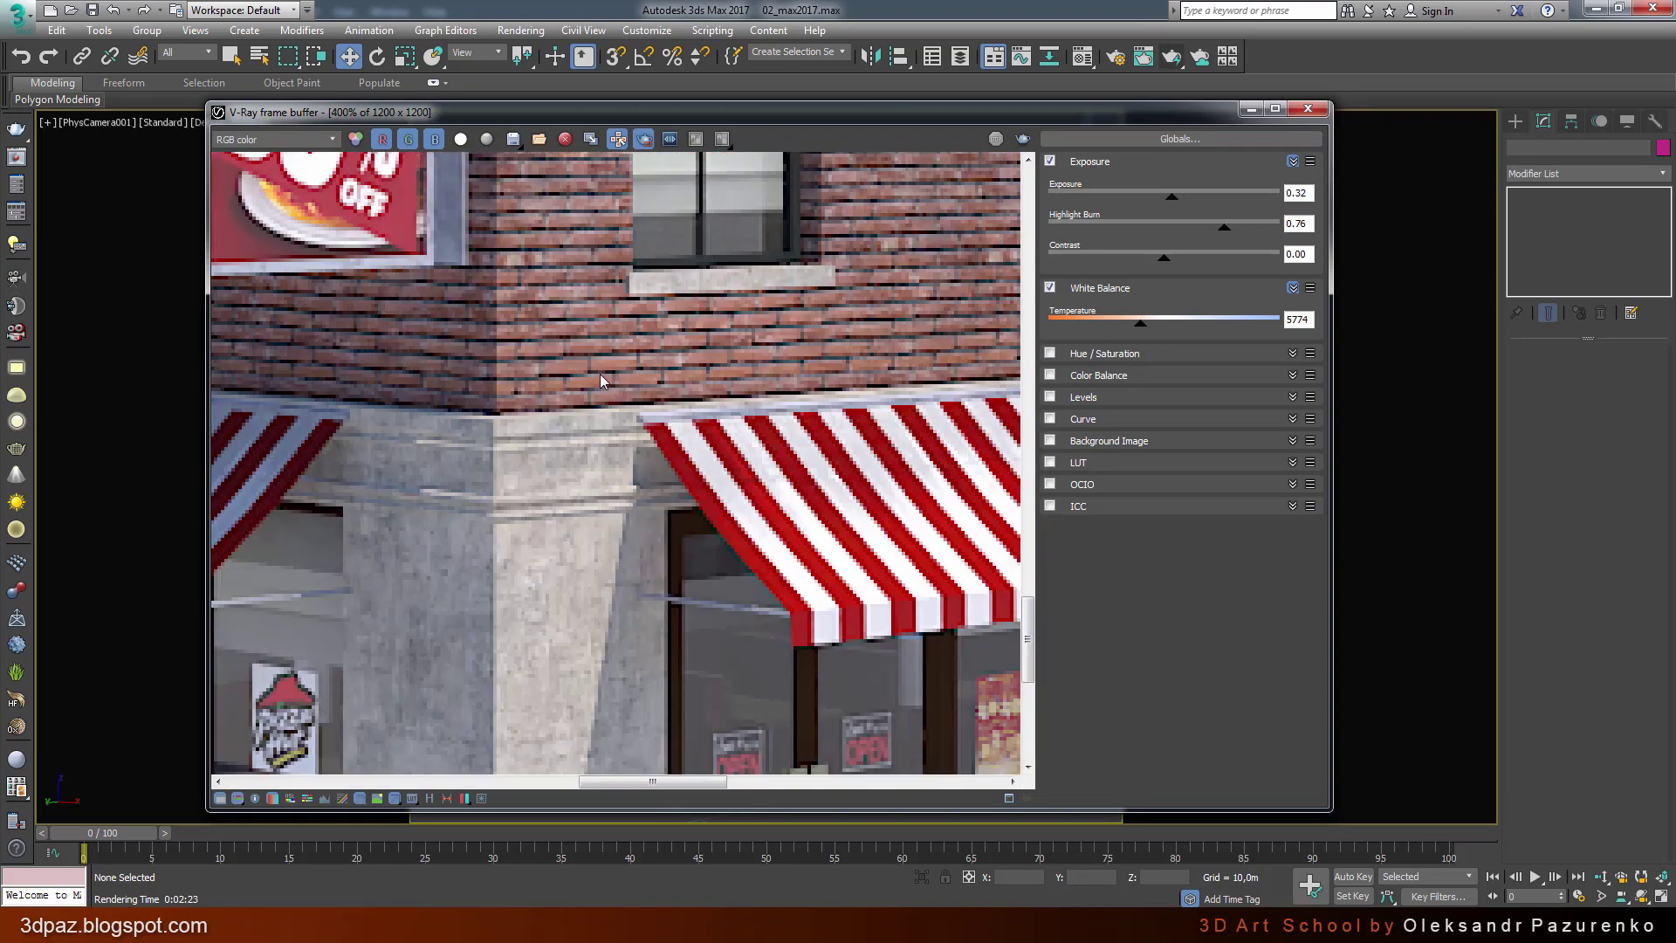
Step: Region-render a small area around the awning corner and inspect it at 800%
left_click_drag(599, 377, 700, 504)
left_click(1022, 139)
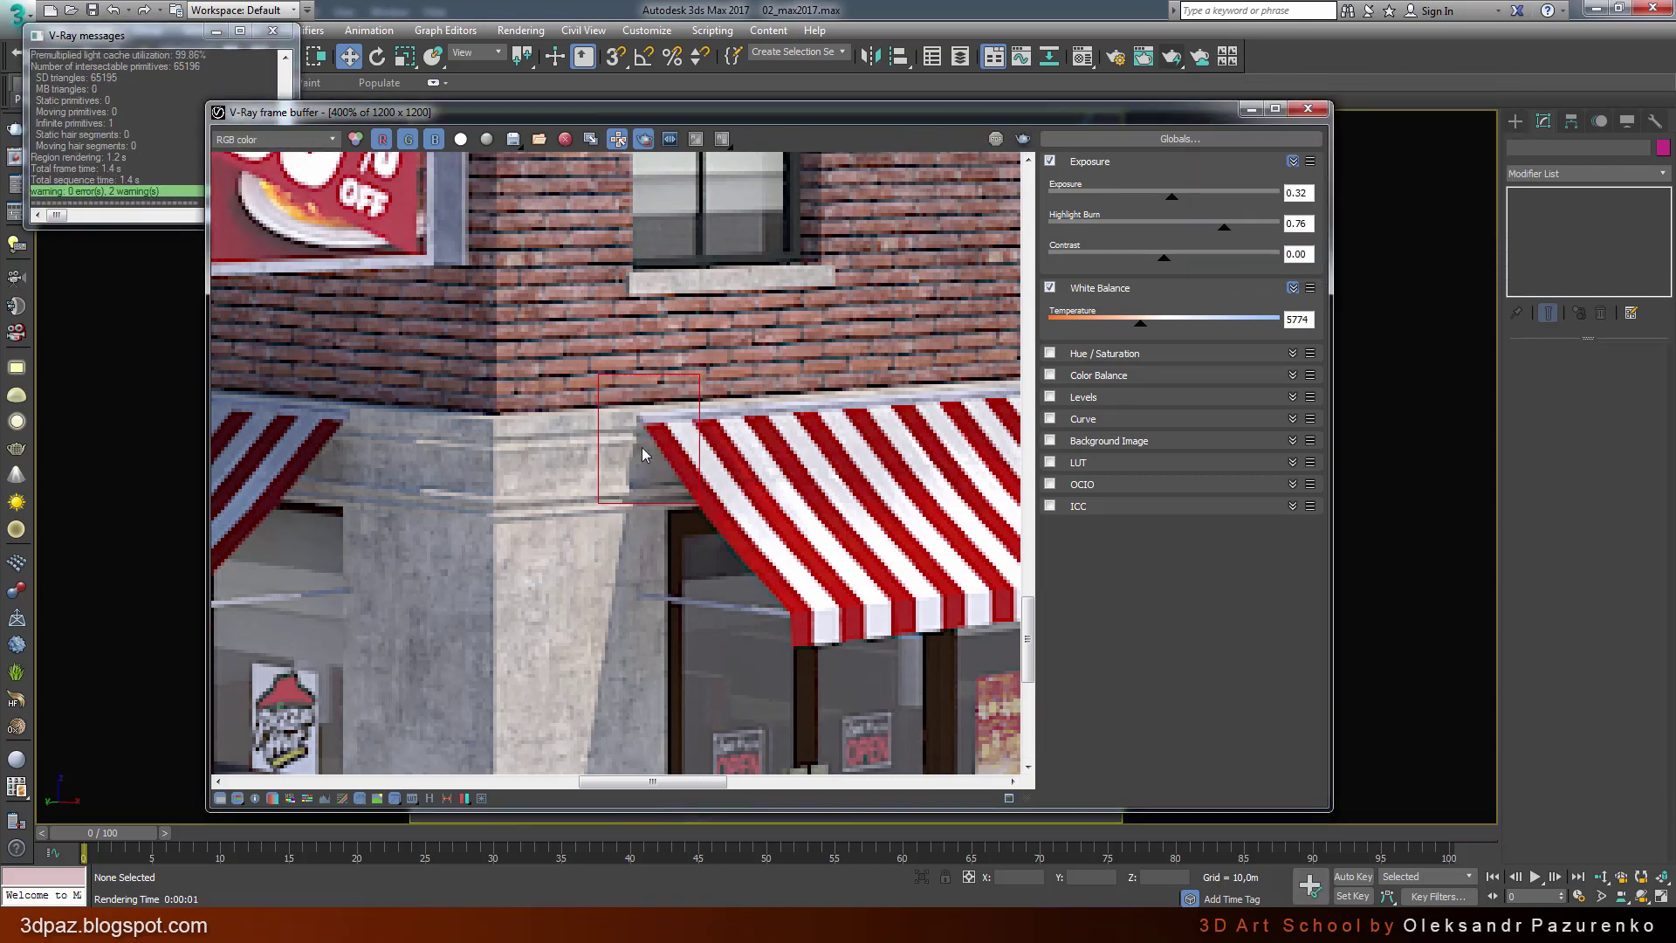
scroll(641, 447, "up", 1)
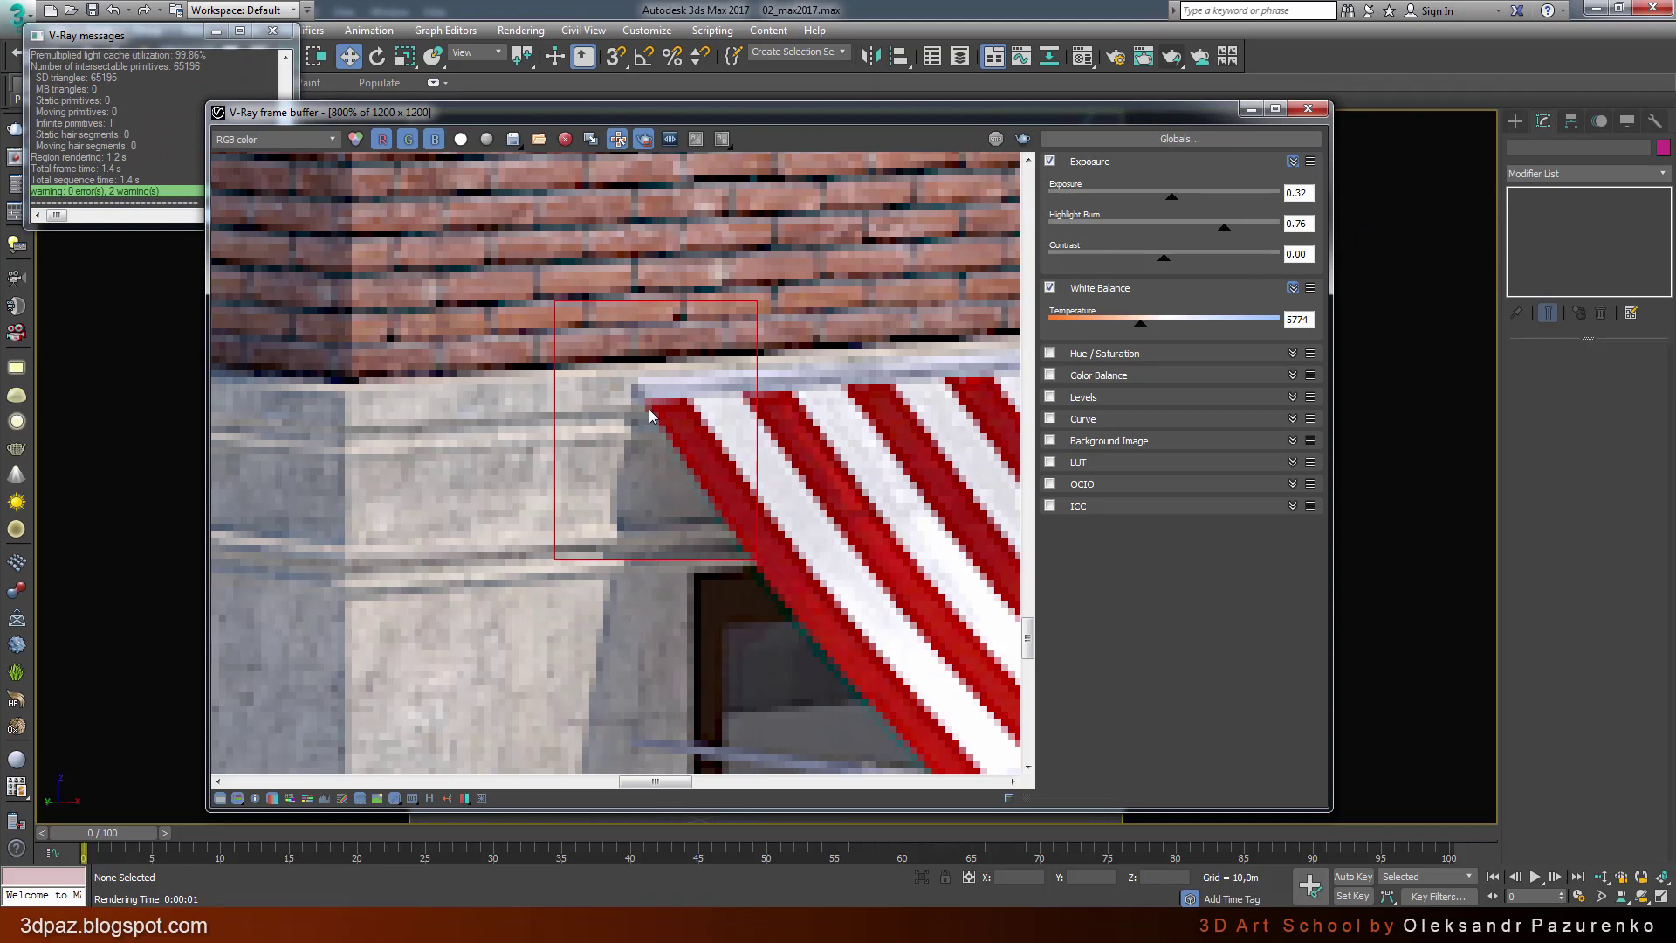
scroll(647, 408, "down", 1)
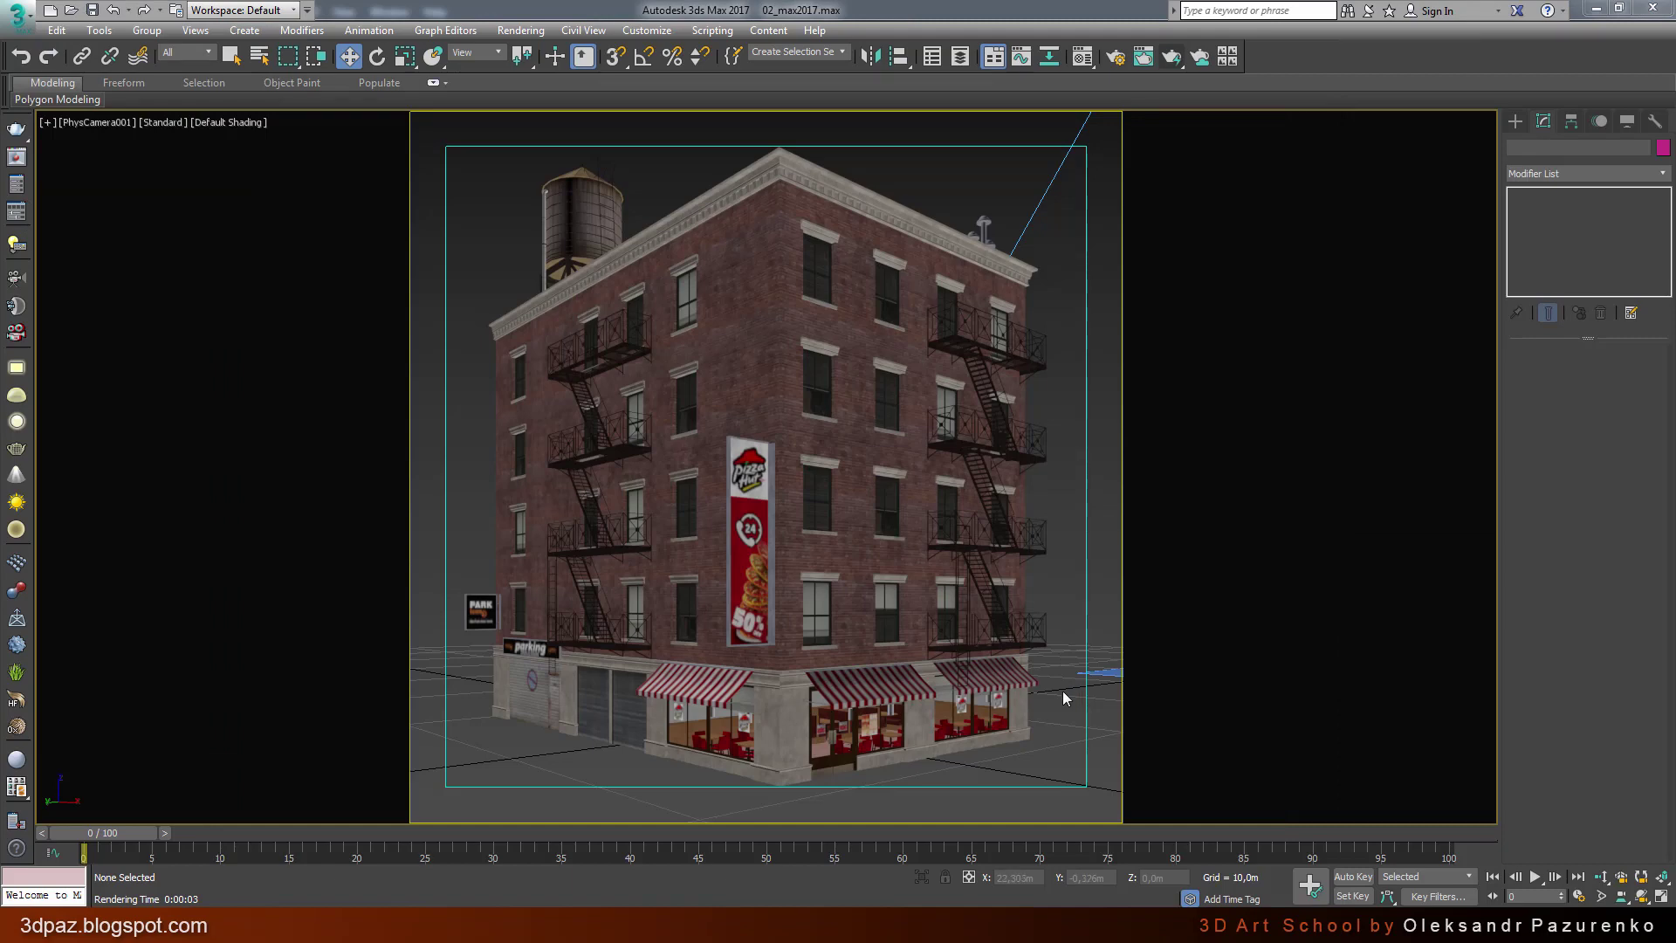
left_click(1114, 57)
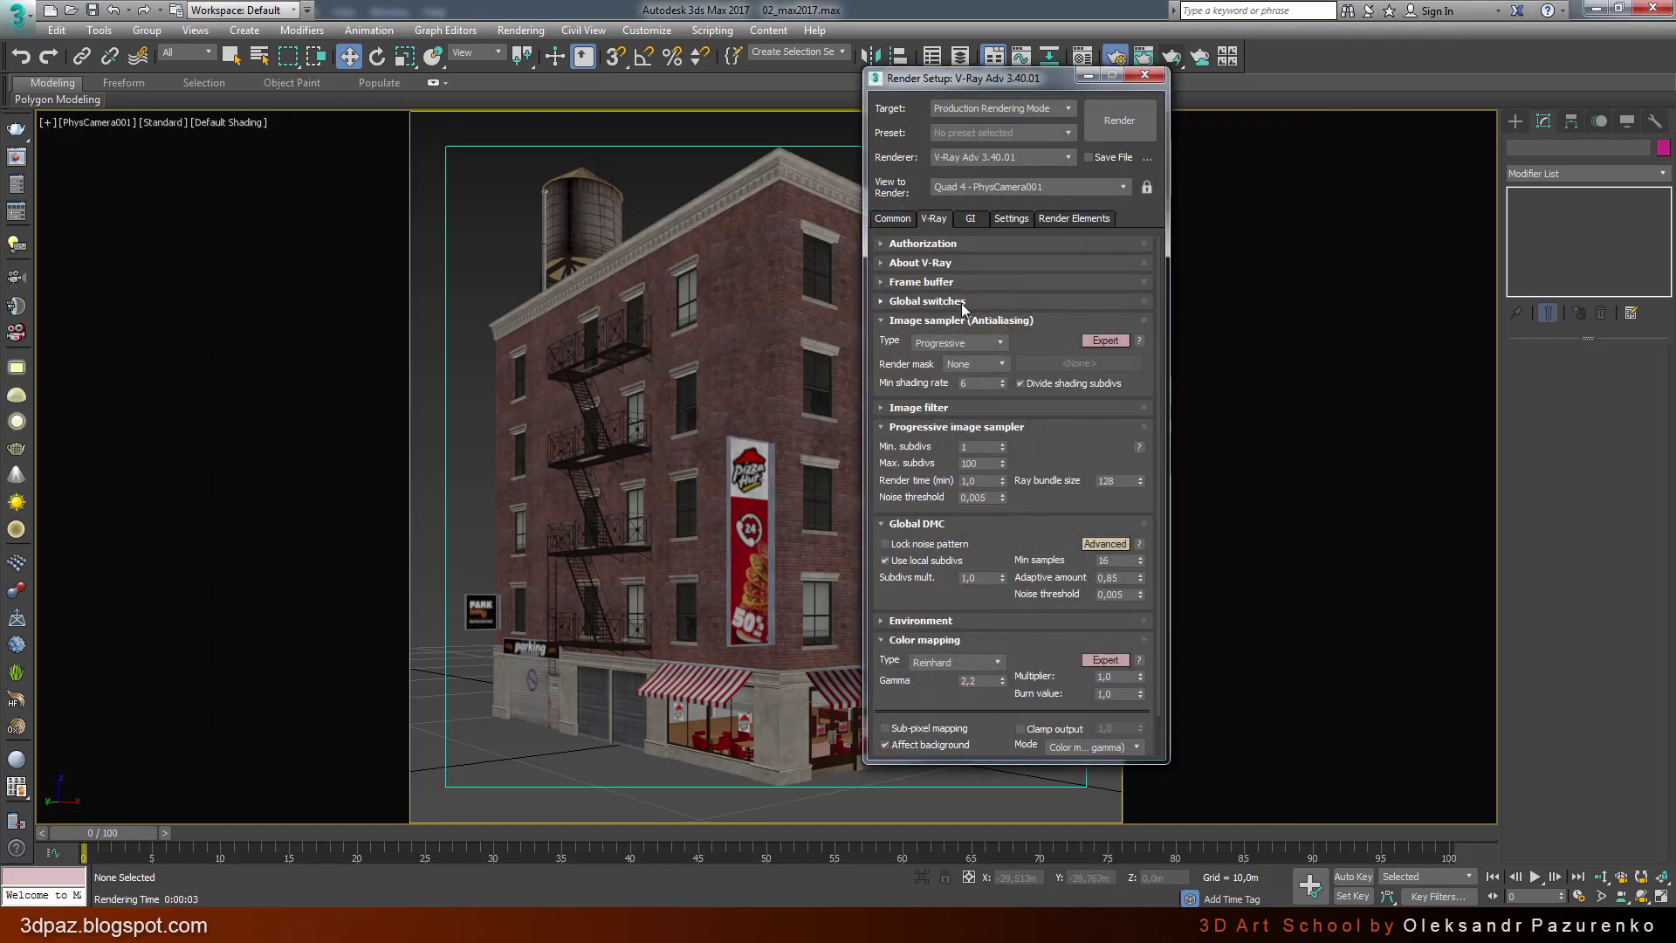
Step: Override all scene materials with an instance of 21 - Default and re-render the awning region
left_click(941, 302)
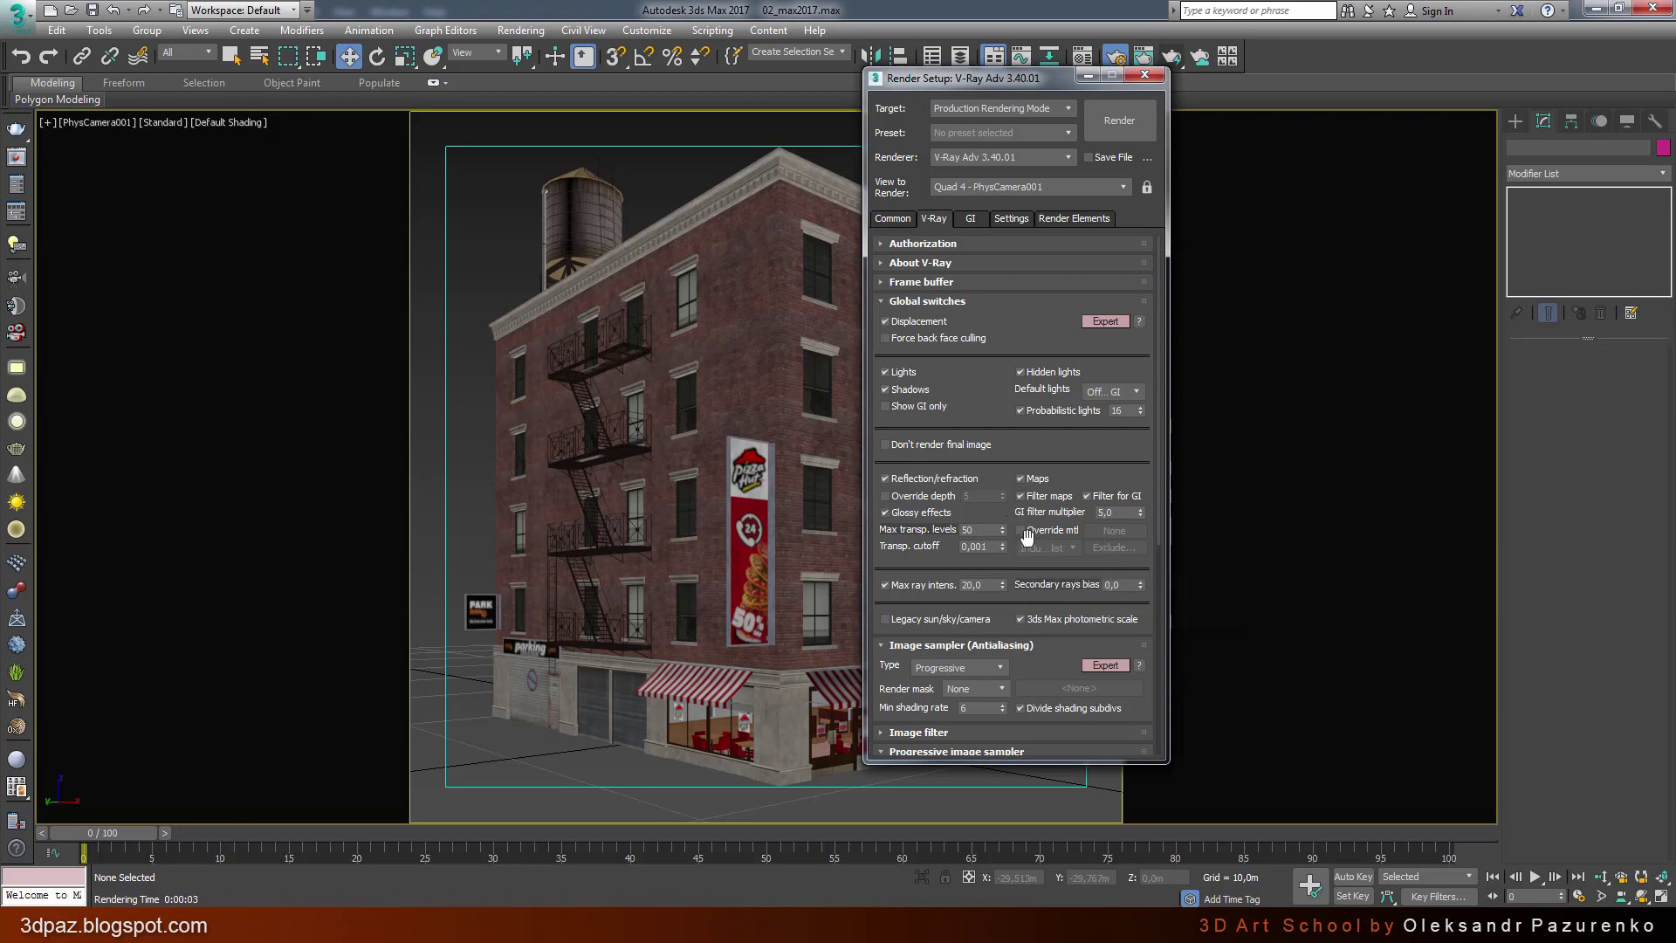
left_click(1020, 531)
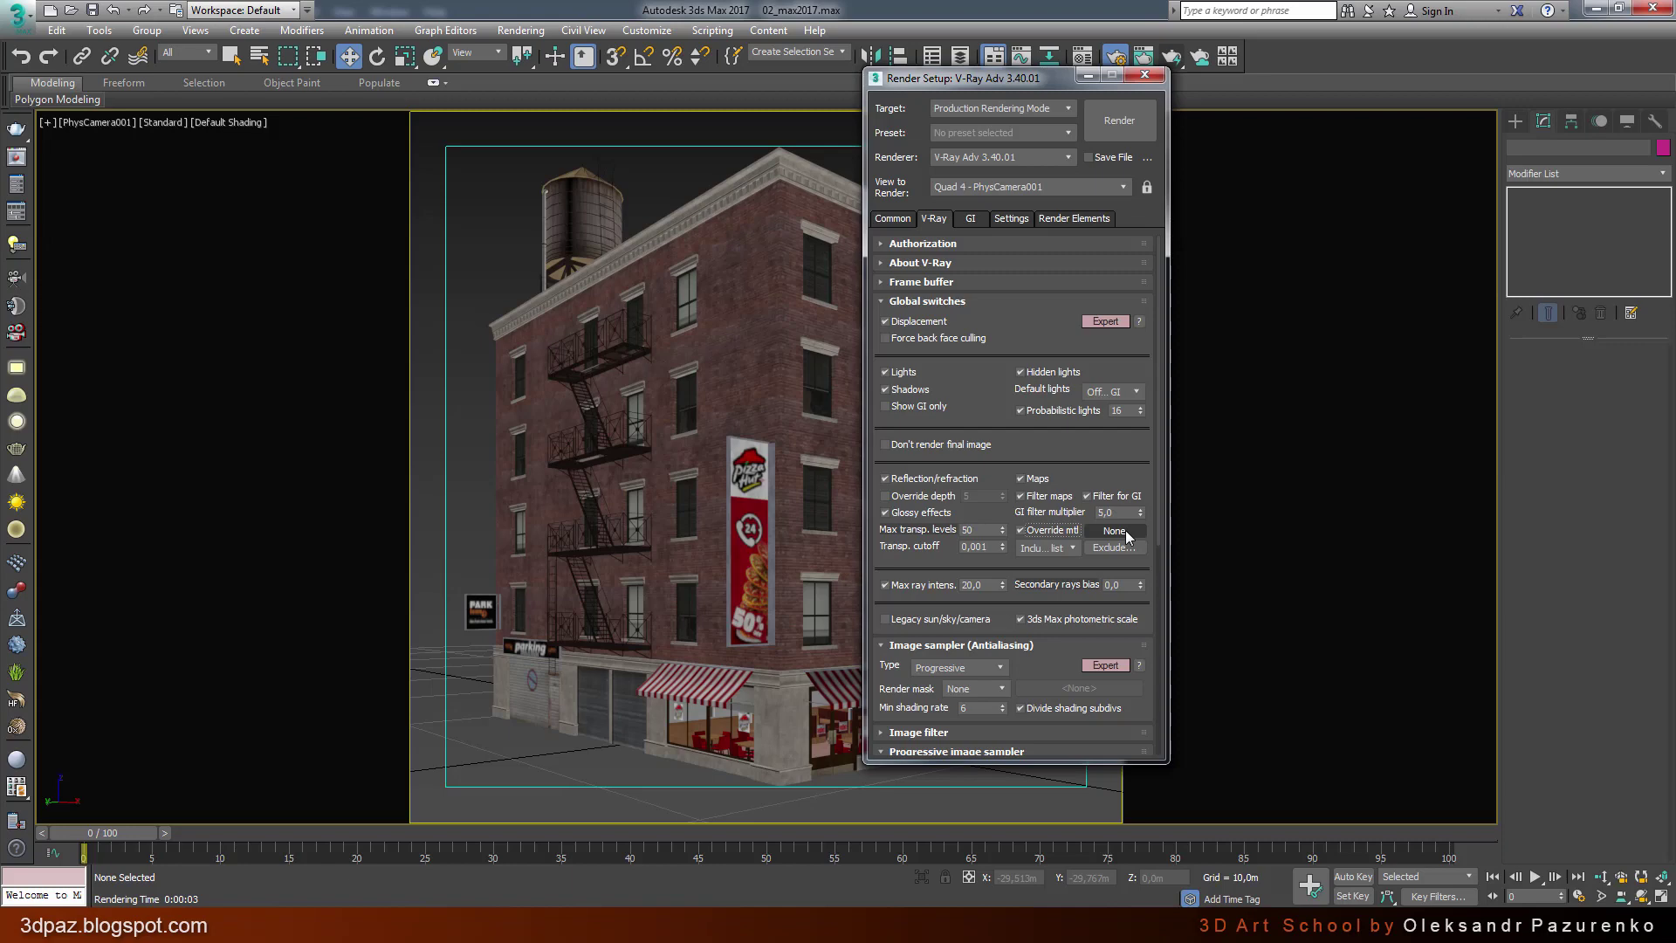
left_click(1081, 57)
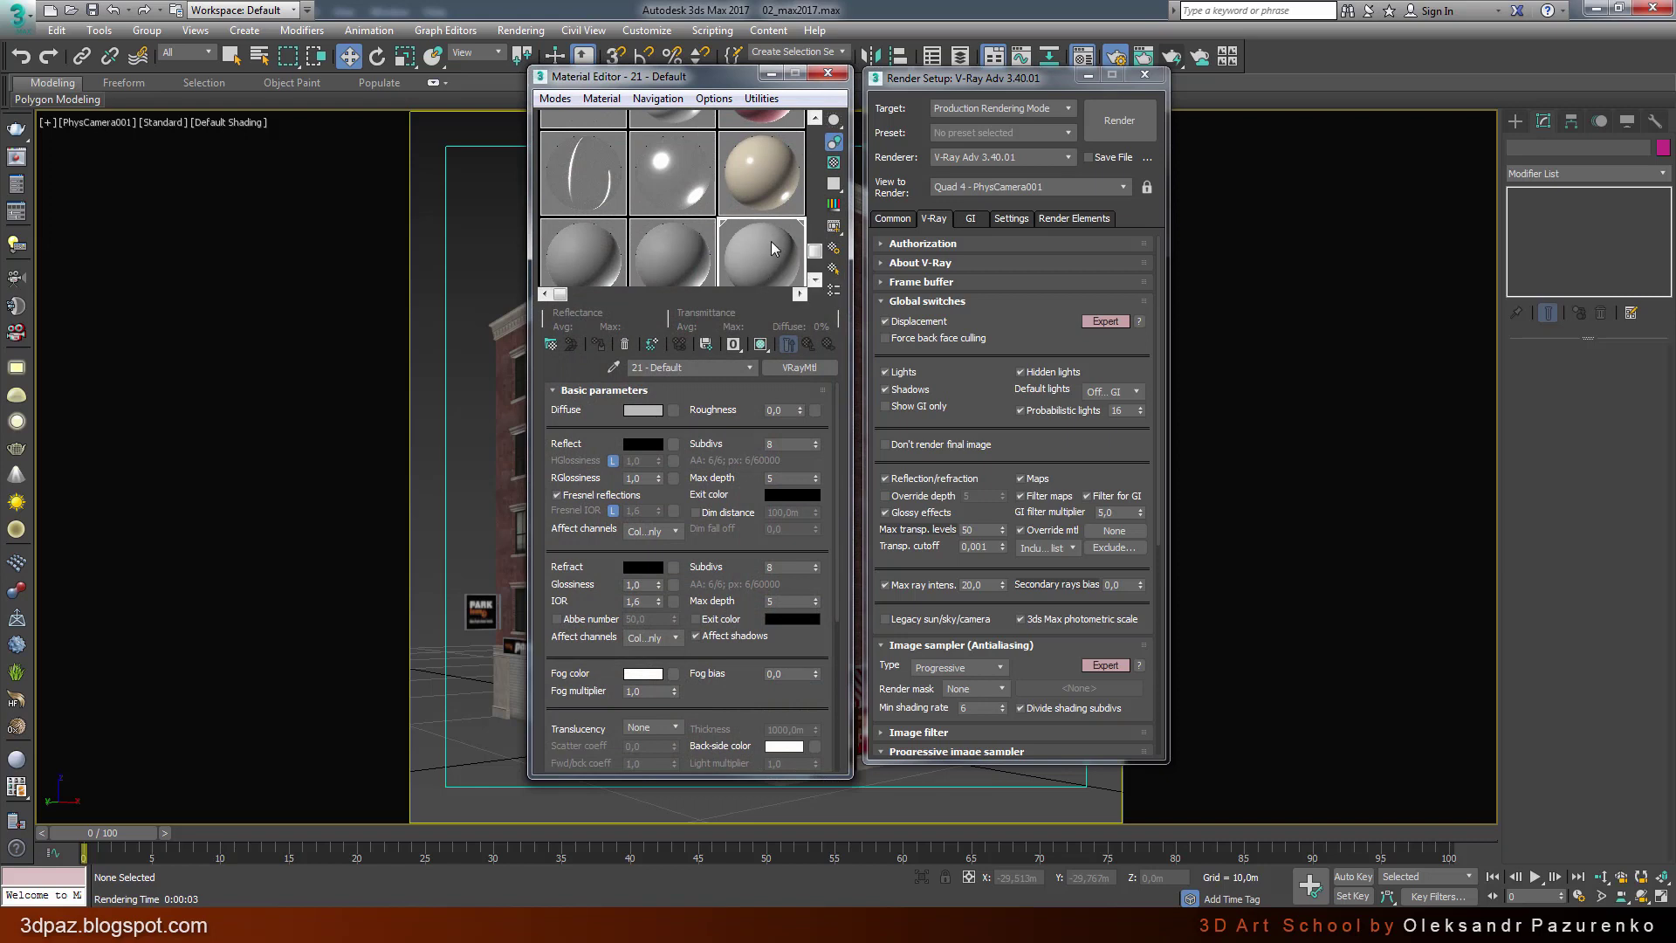
mouse_move(768, 252)
left_mouse_down()
mouse_move(1110, 475)
mouse_move(1114, 531)
left_mouse_up()
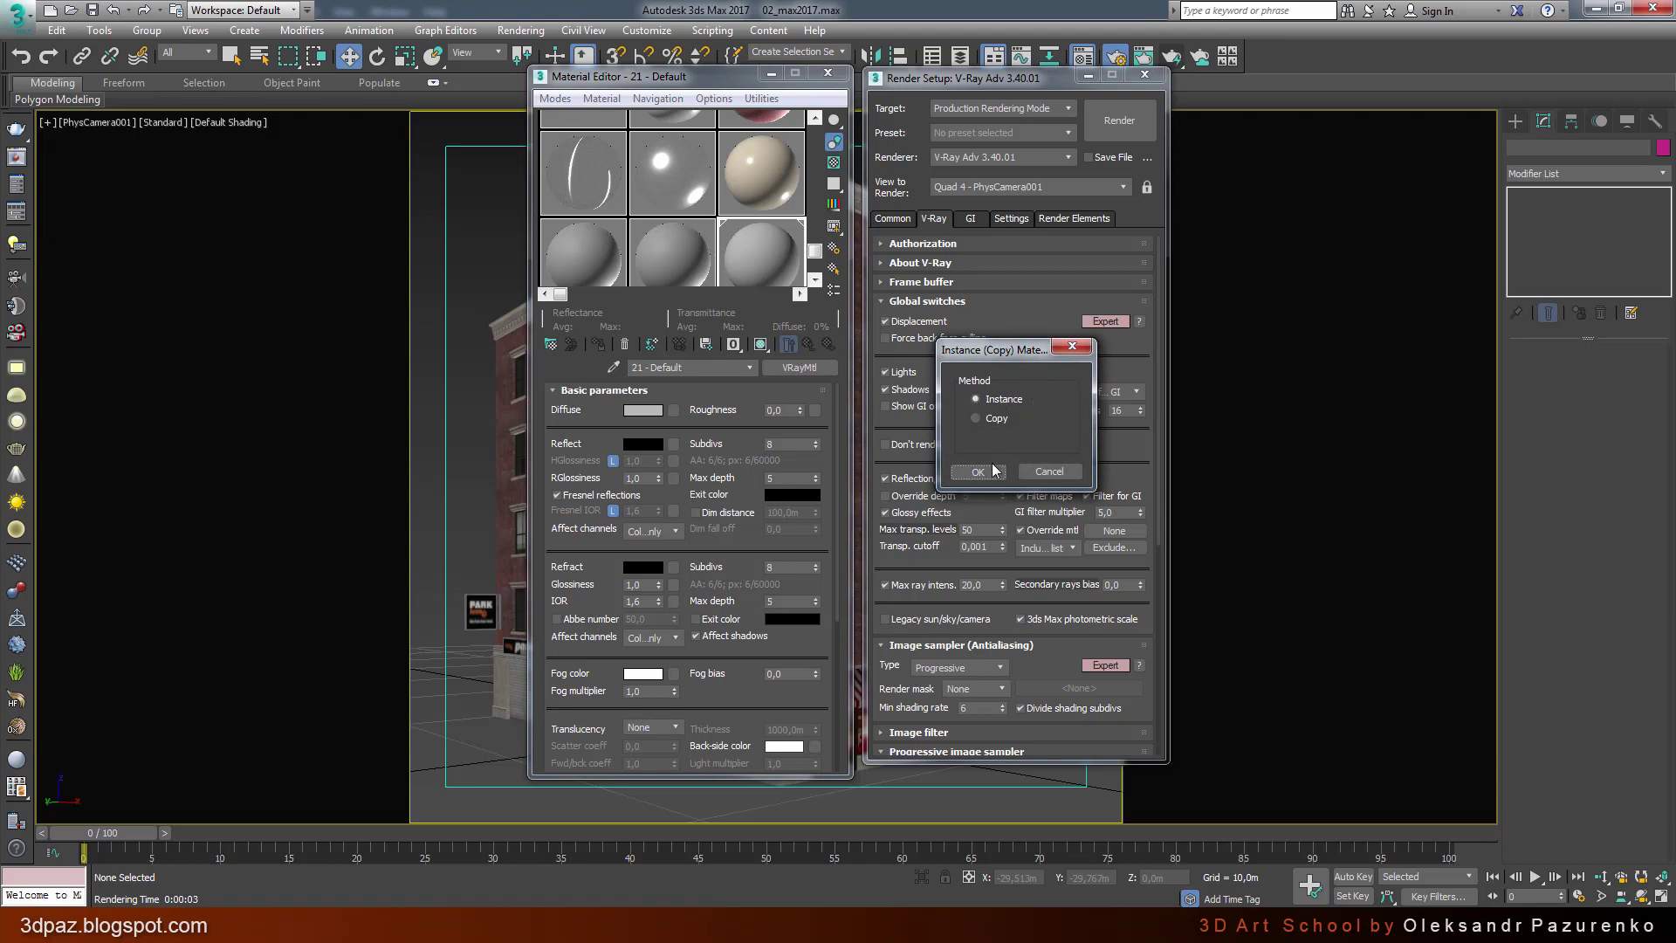
left_click(978, 471)
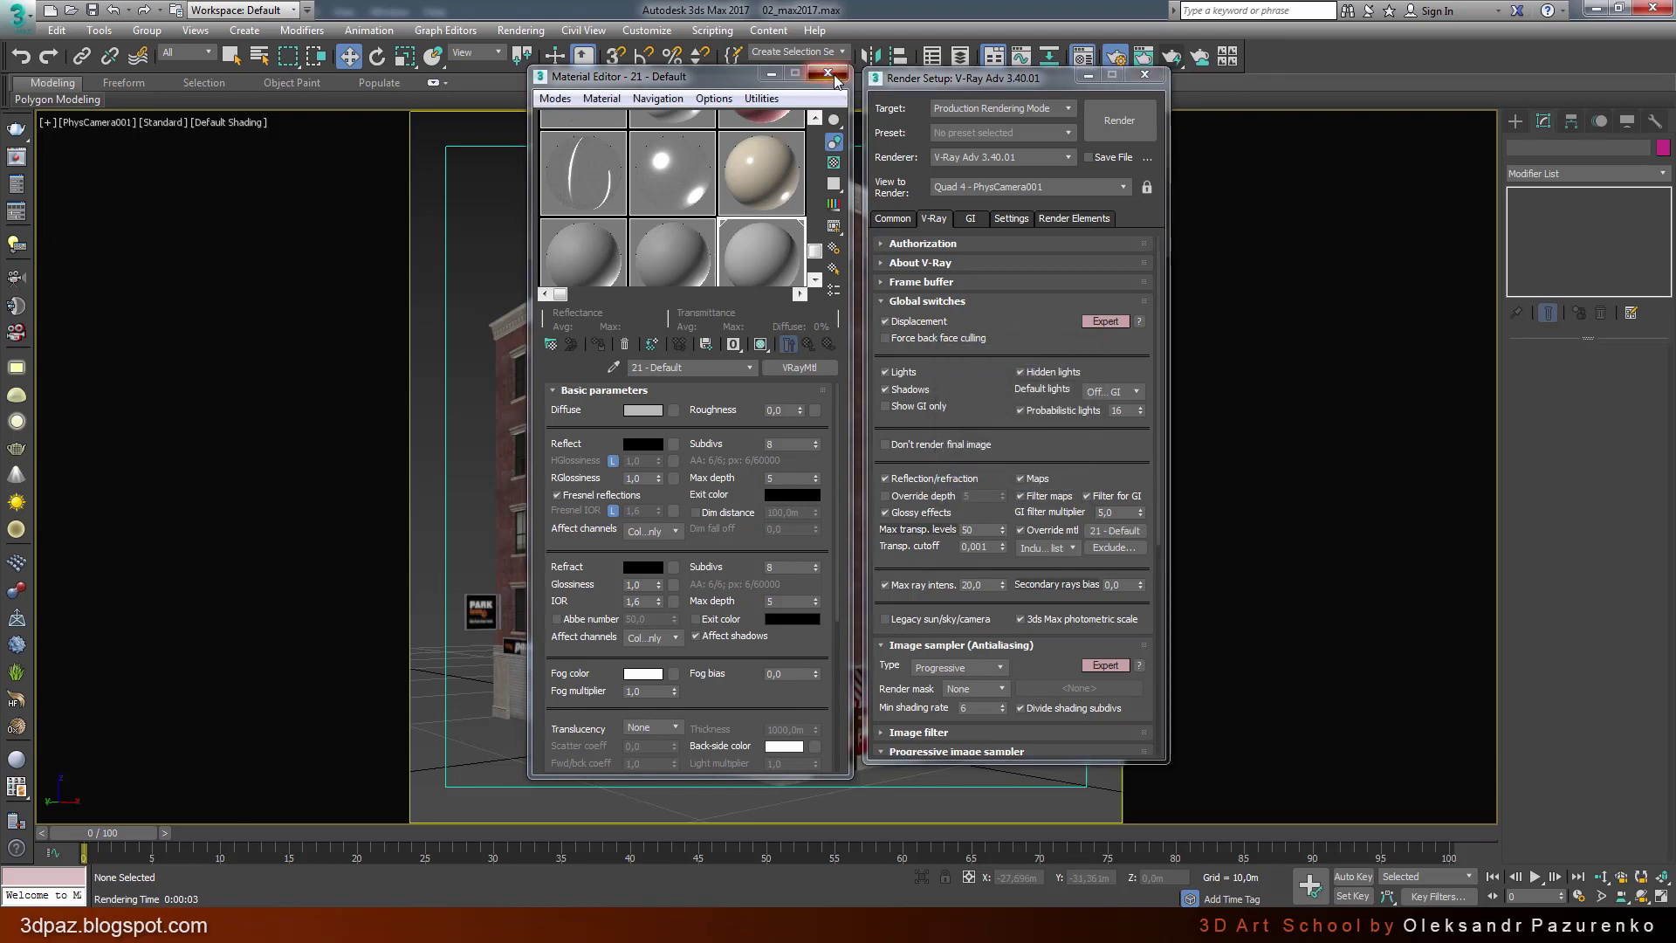
left_click(827, 74)
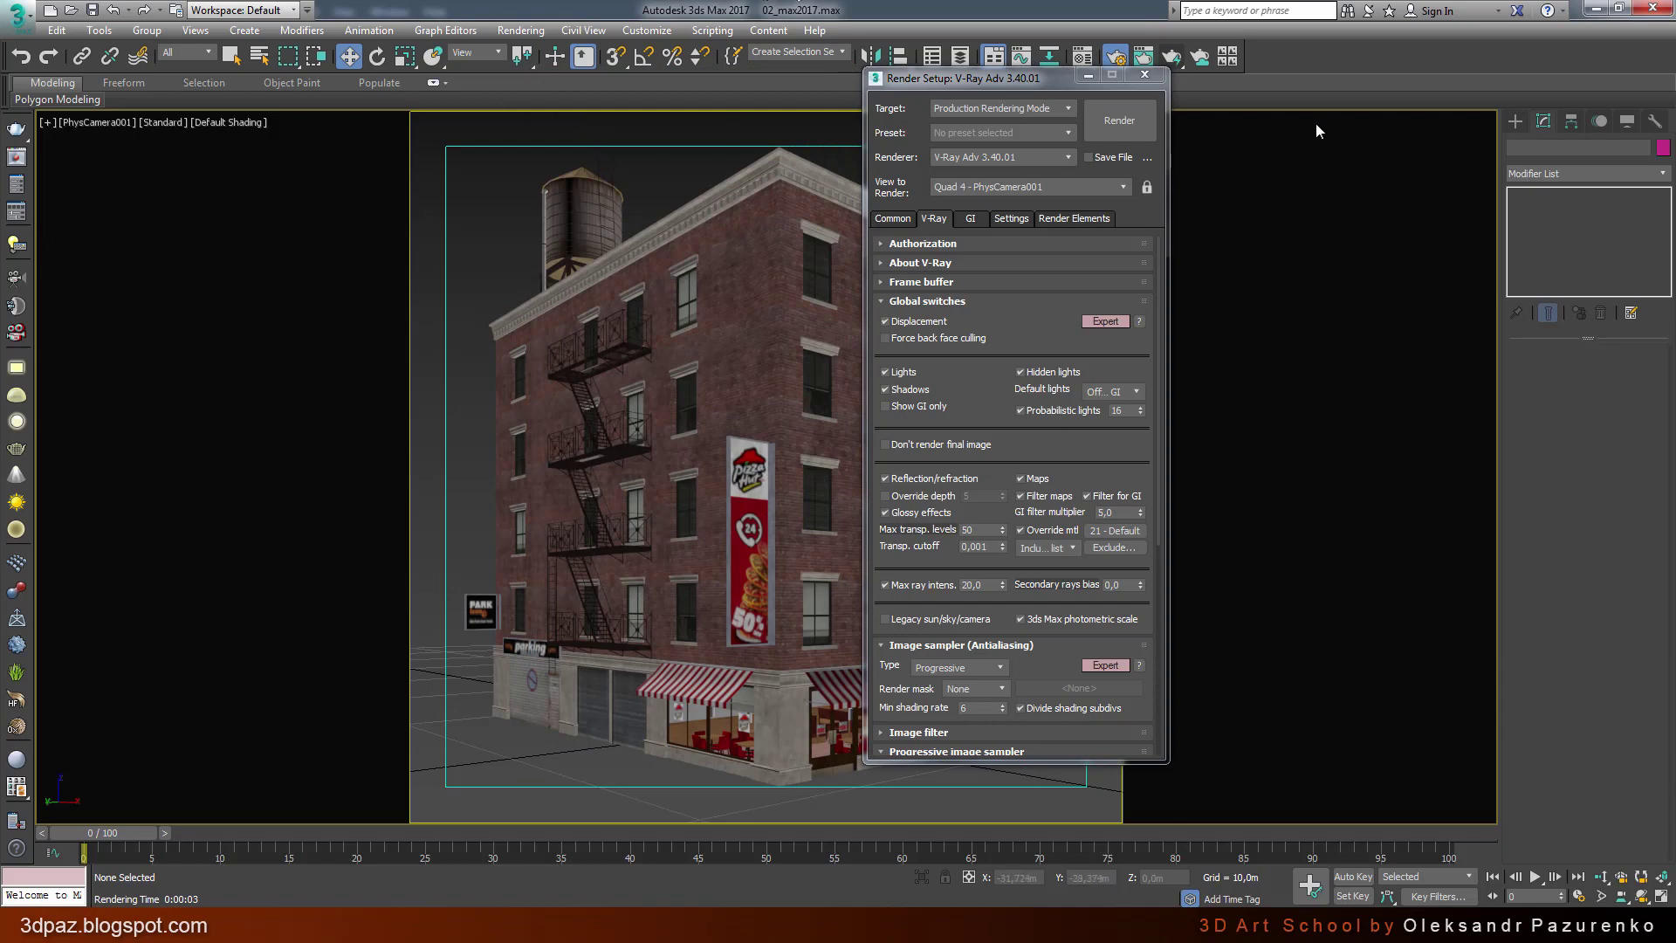
left_click(1171, 58)
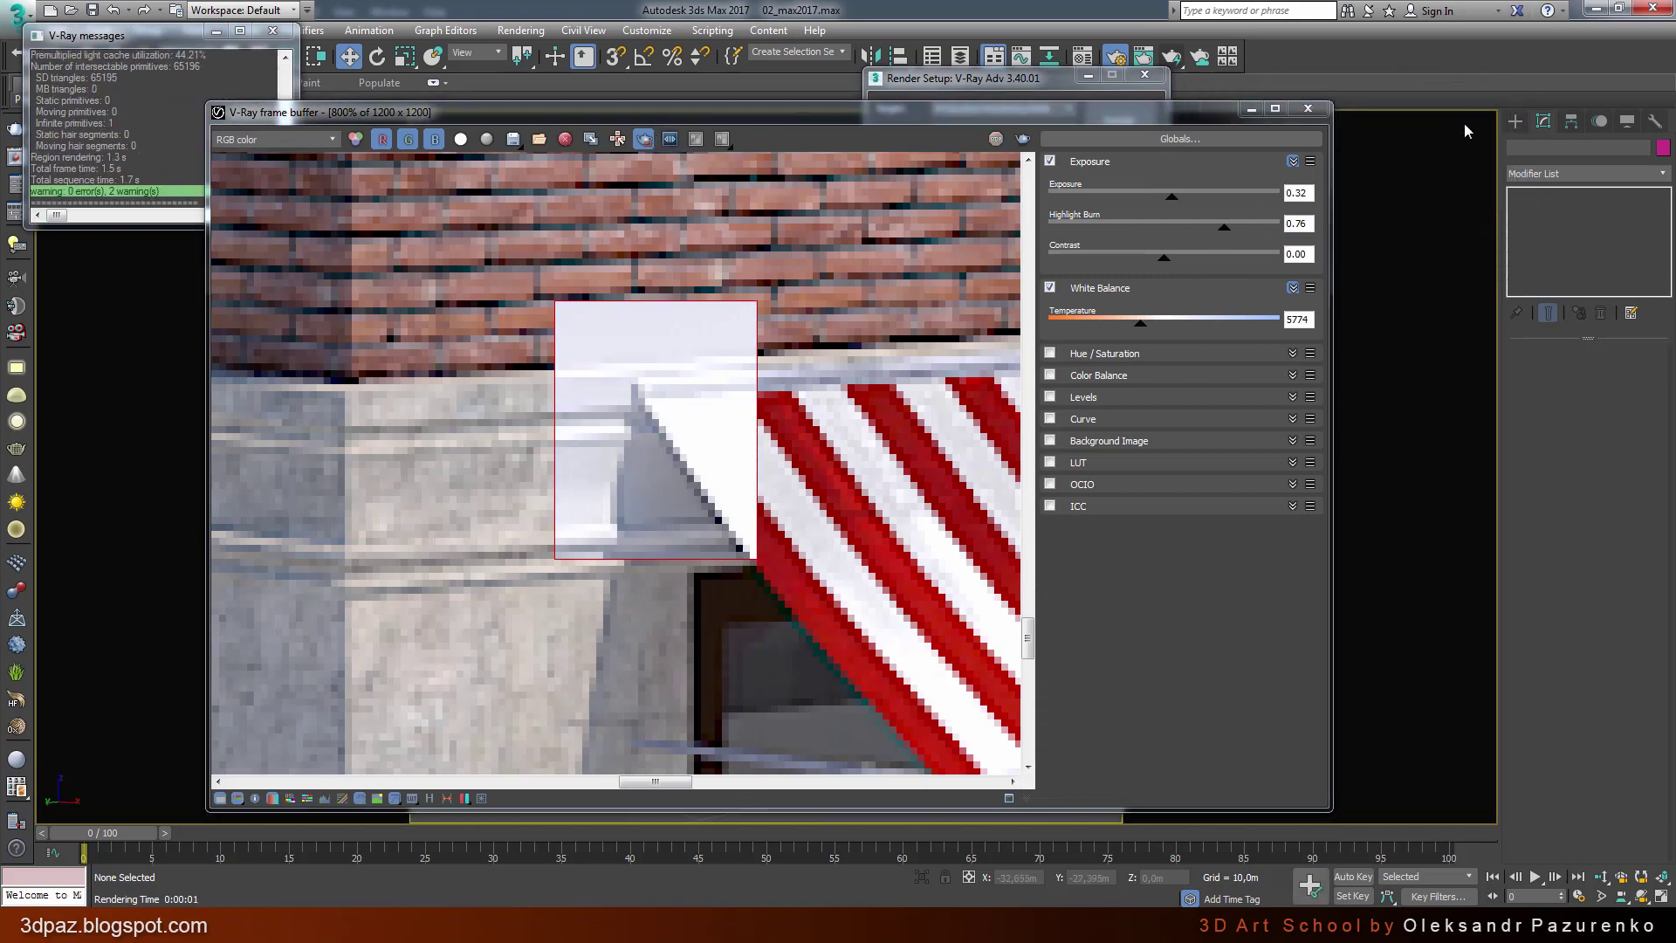
Step: Render the full-frame clay image with region render off and lower Highlight Burn in the maximized VFB
left_click(644, 140)
left_click(1010, 83)
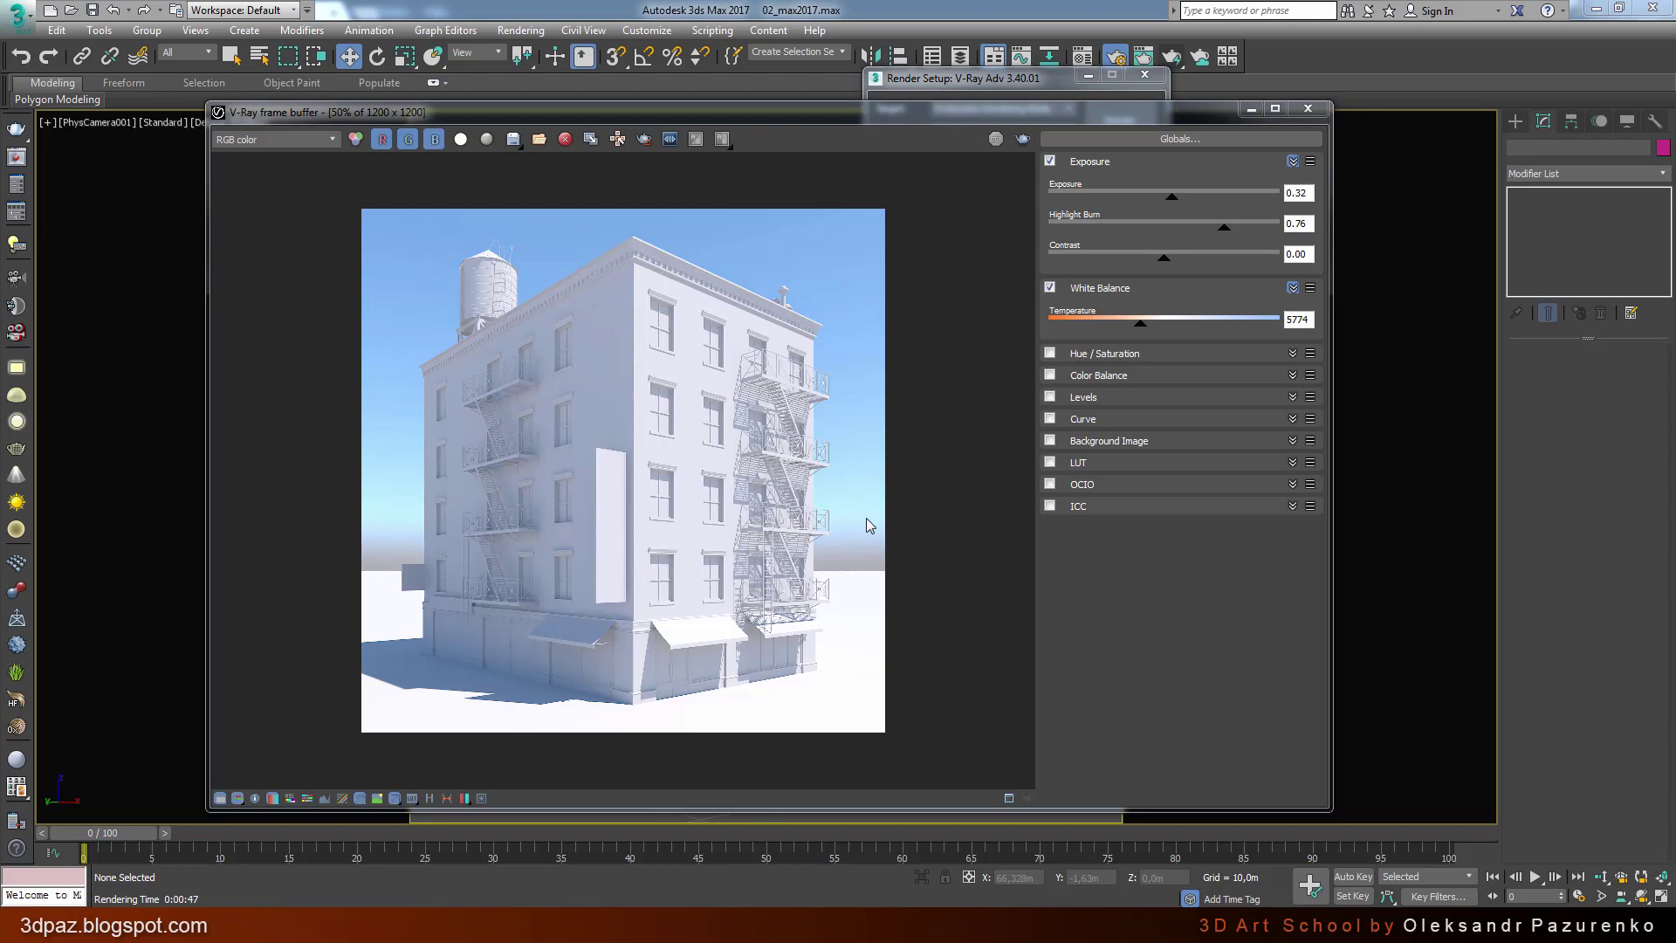
left_click(1275, 108)
double_click(809, 568)
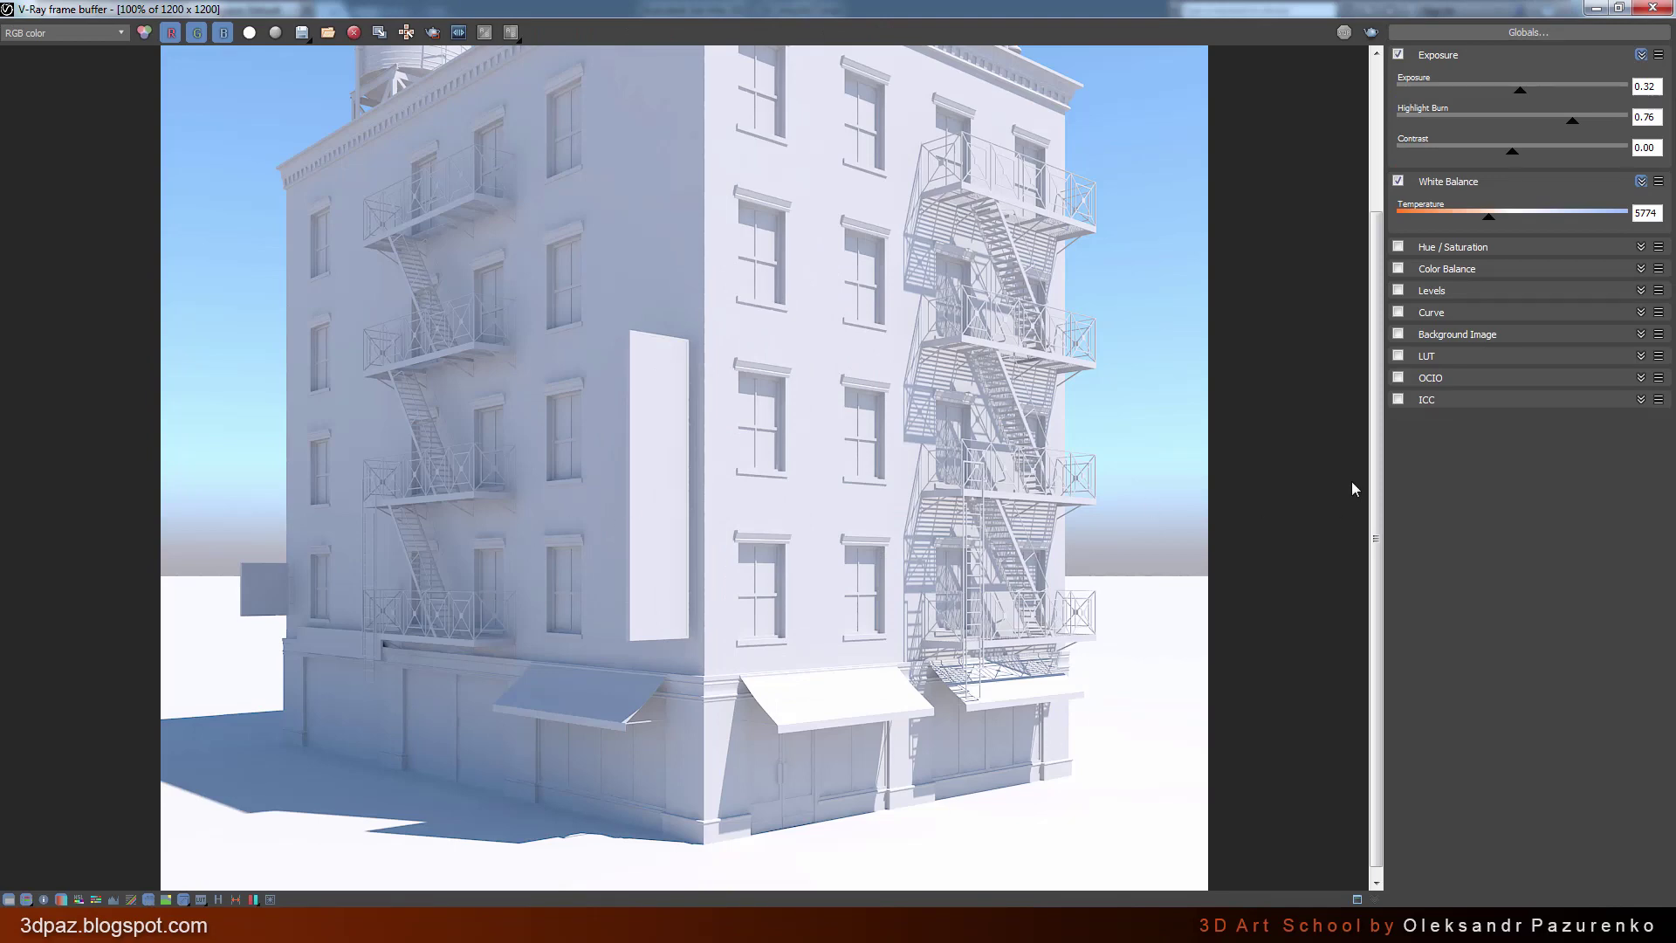
mouse_move(1376, 550)
left_mouse_down()
mouse_move(1376, 567)
mouse_move(1371, 264)
mouse_move(1369, 592)
left_mouse_up()
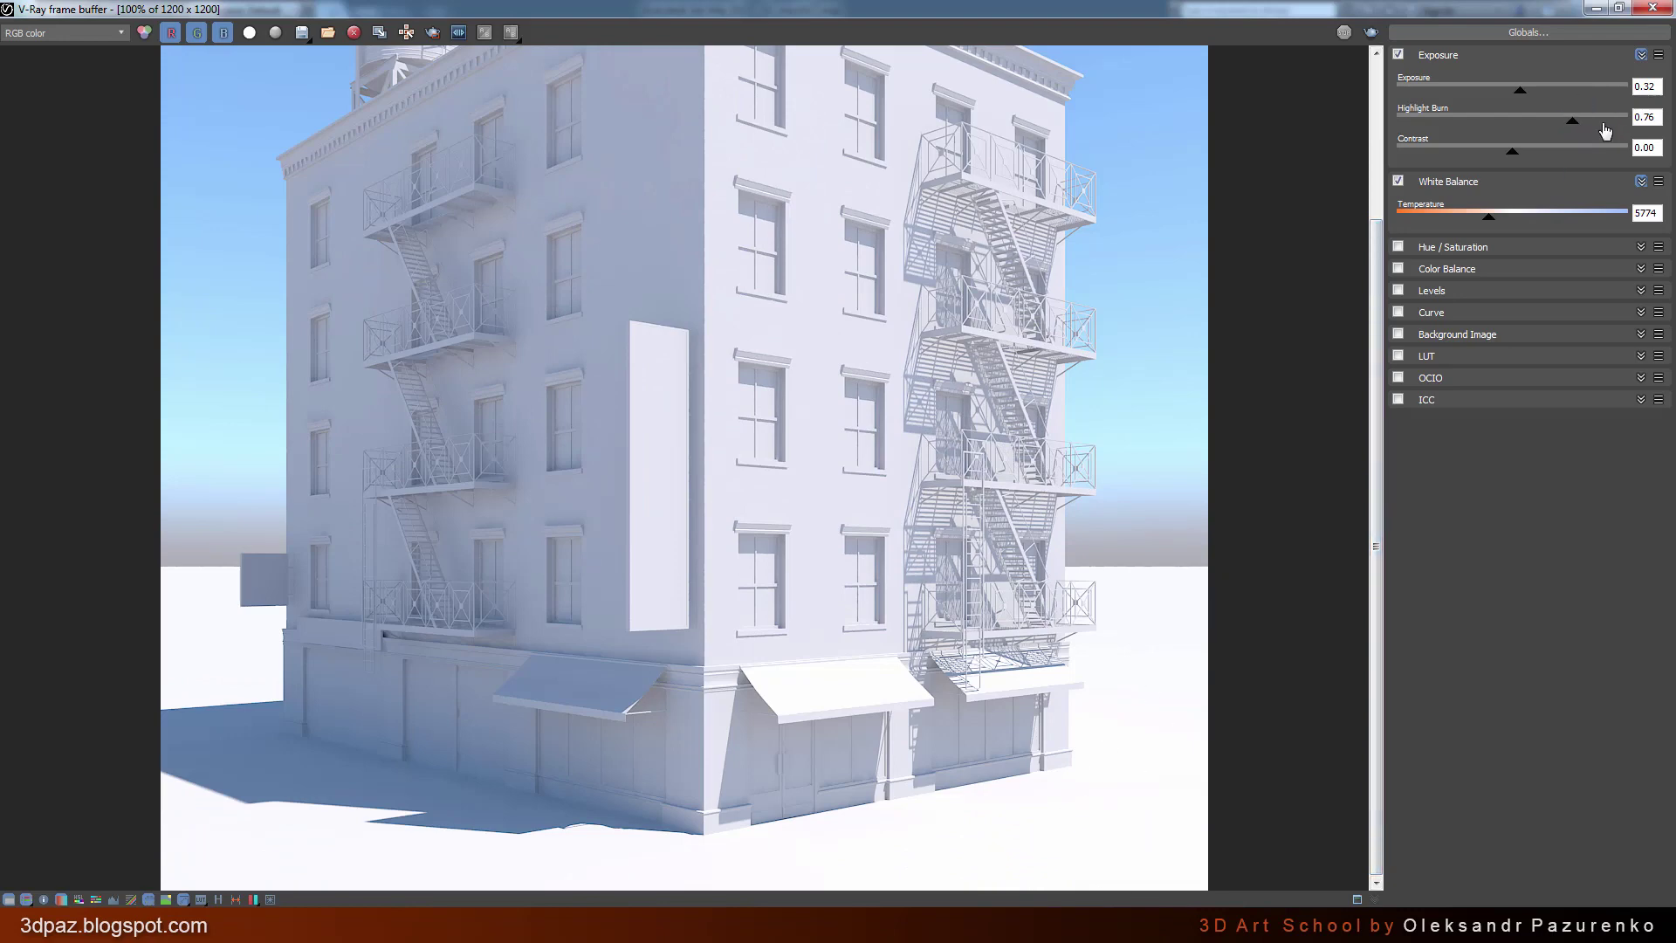
mouse_move(1578, 127)
left_mouse_down()
mouse_move(1530, 133)
mouse_move(1556, 130)
left_mouse_up()
scroll(917, 558, "down", 1)
scroll(876, 500, "up", 1)
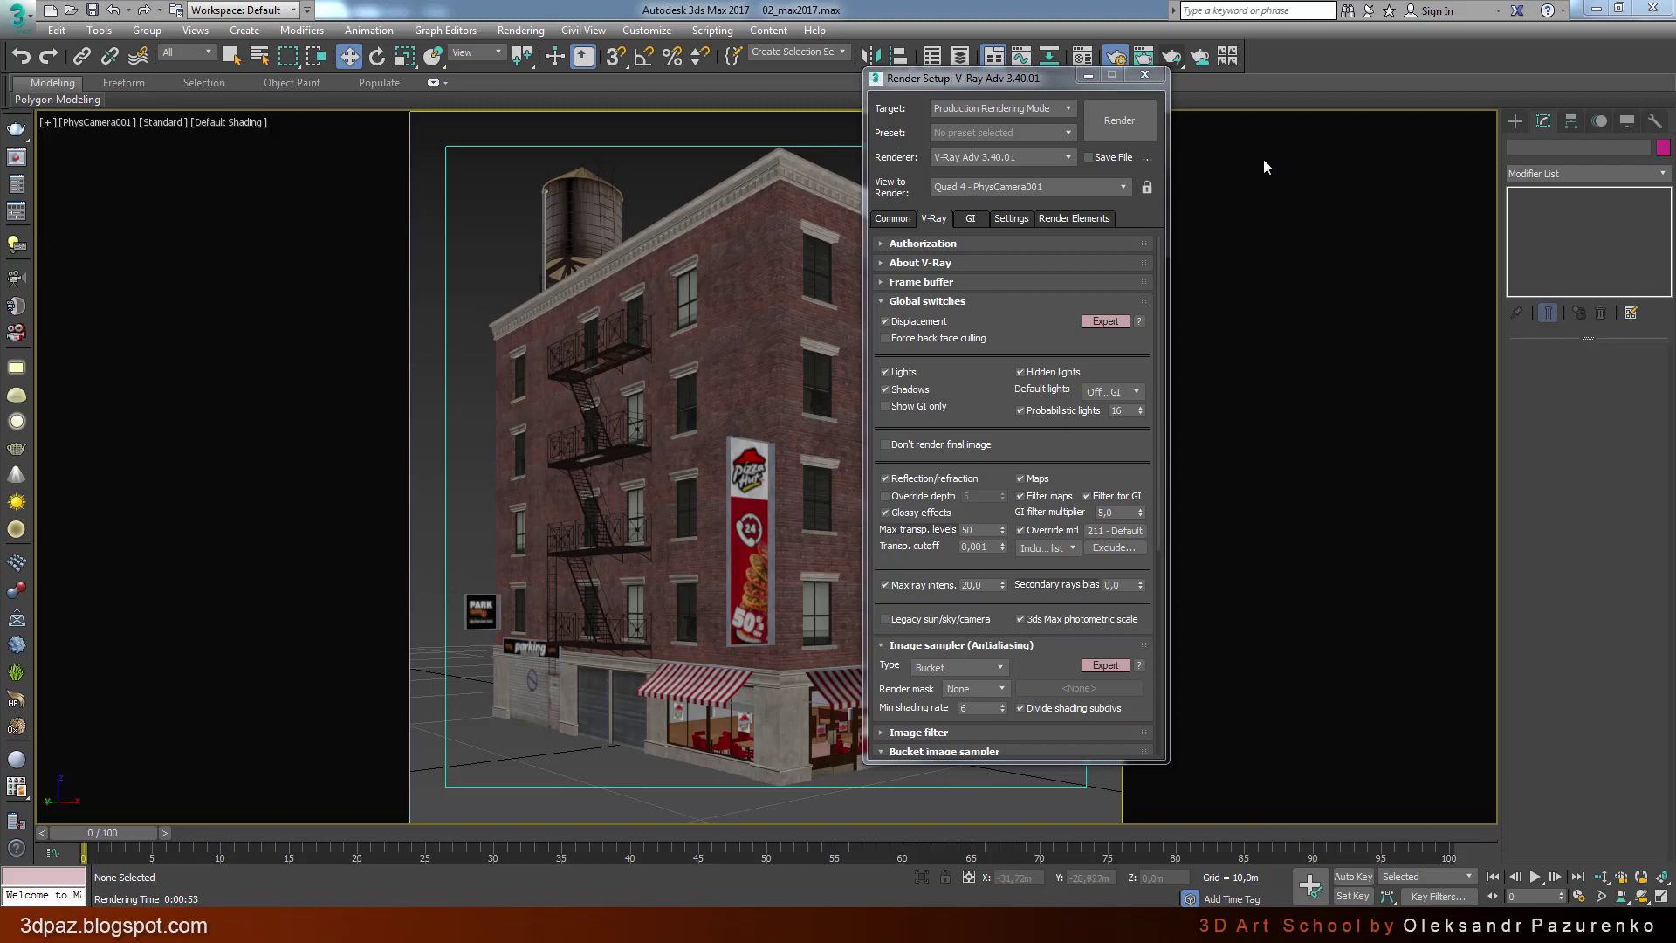
Step: Rename the wire material to 211 - Default and give it a VRayEdgesTex diffuse map
left_click(1084, 58)
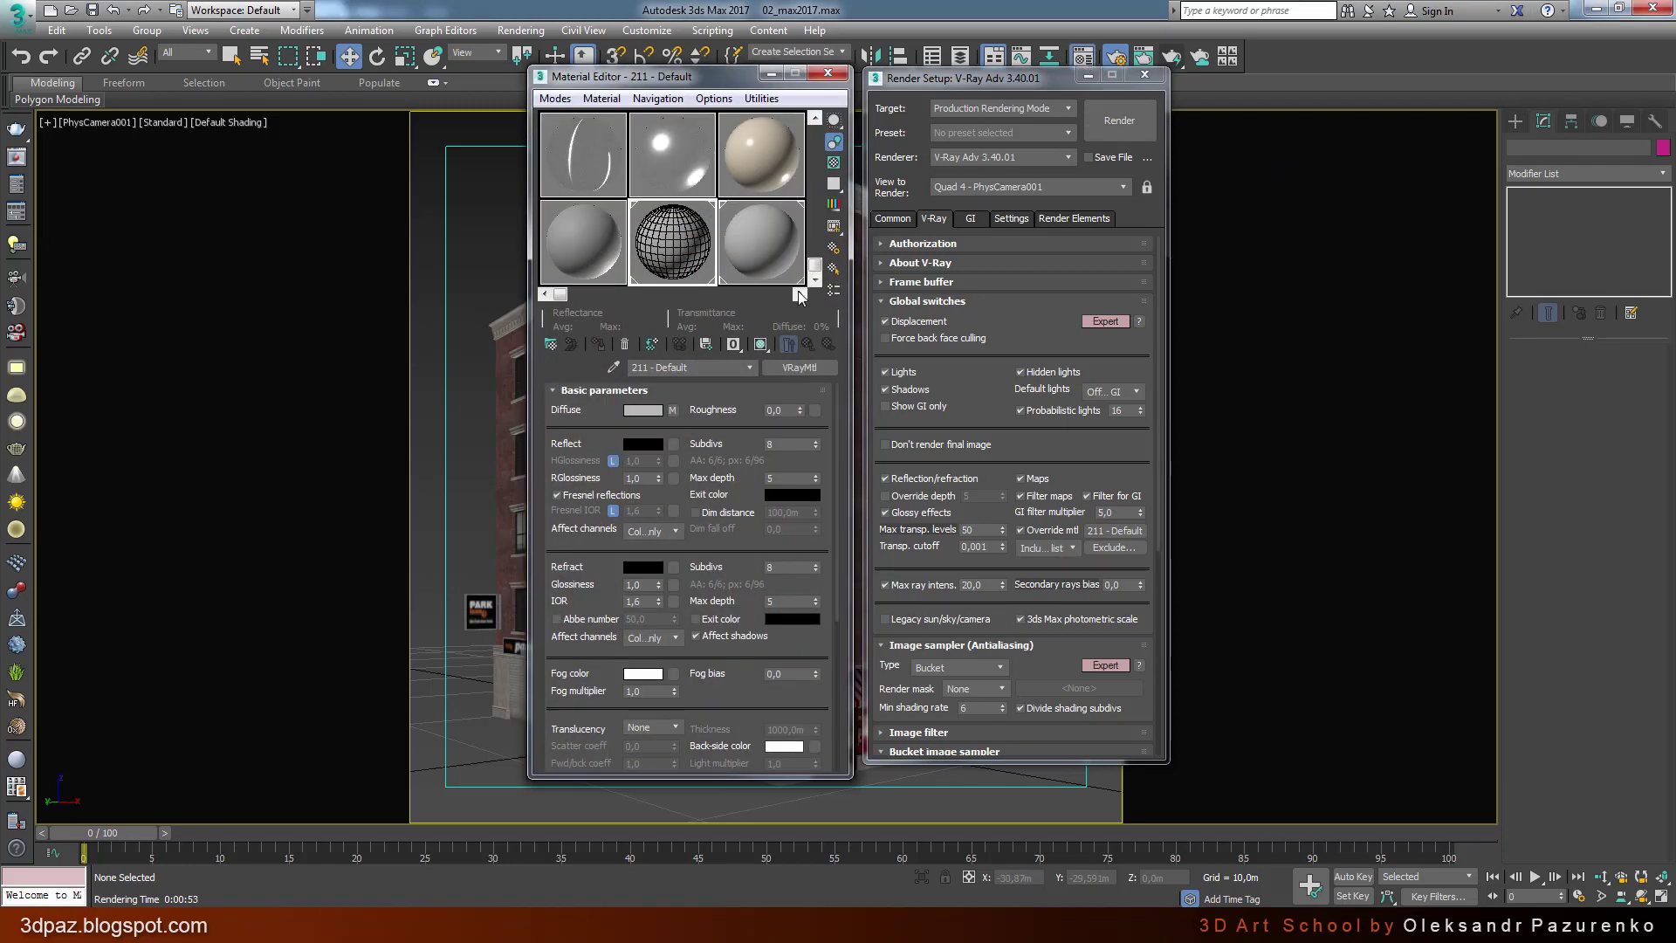
left_click(769, 227)
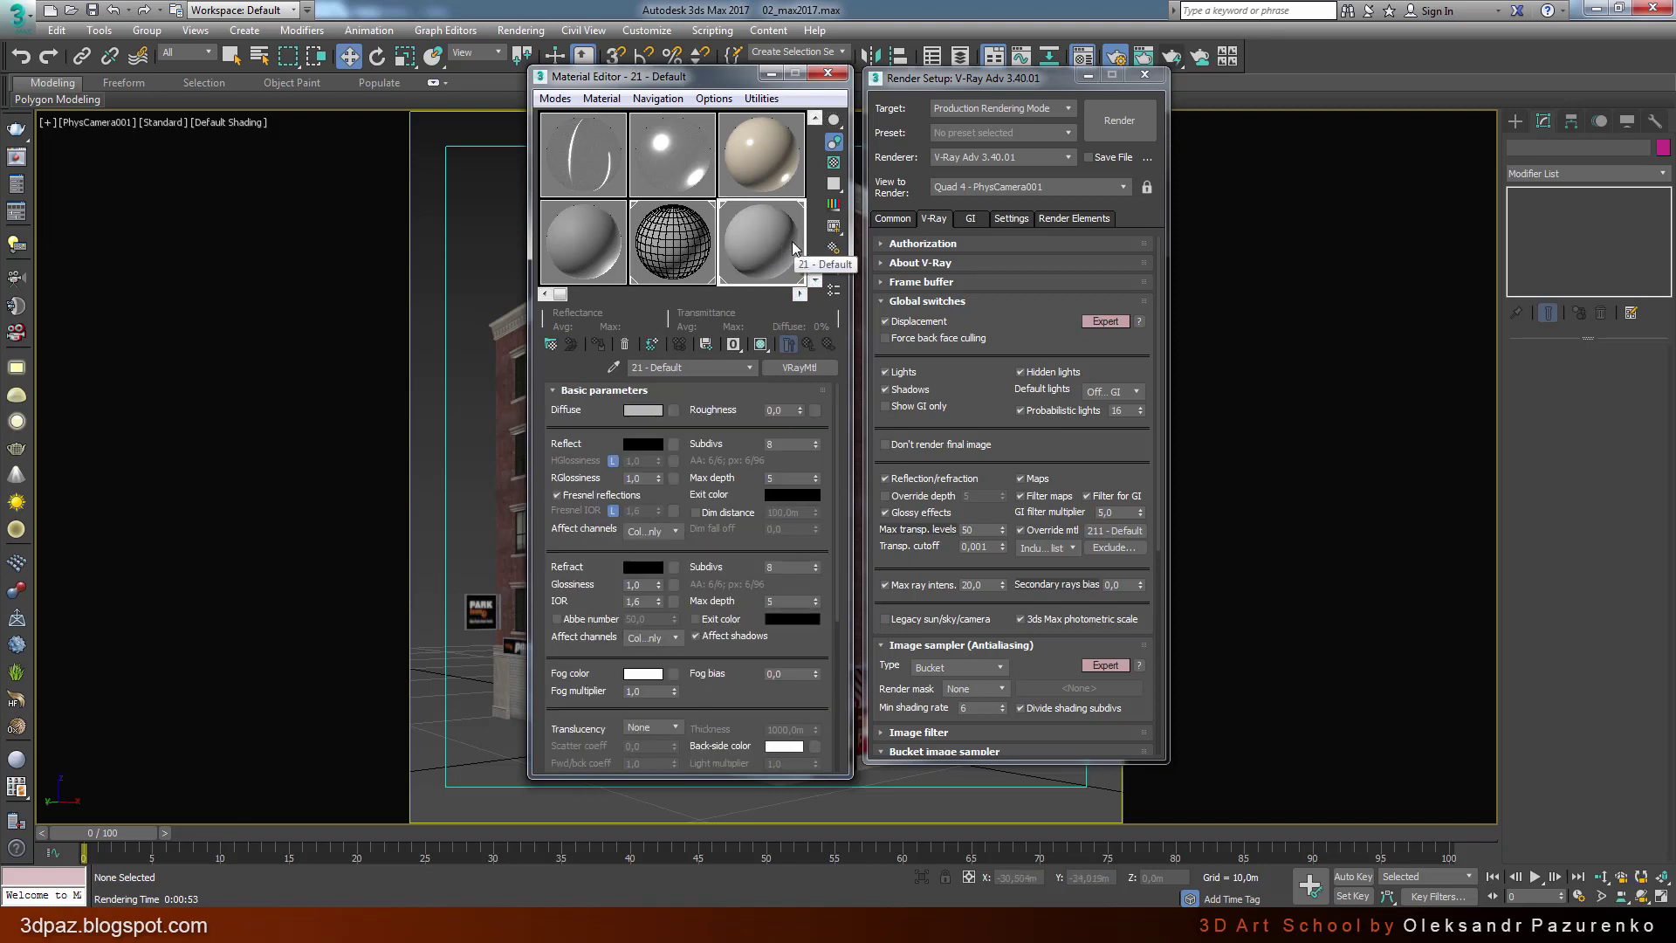
left_click(671, 245)
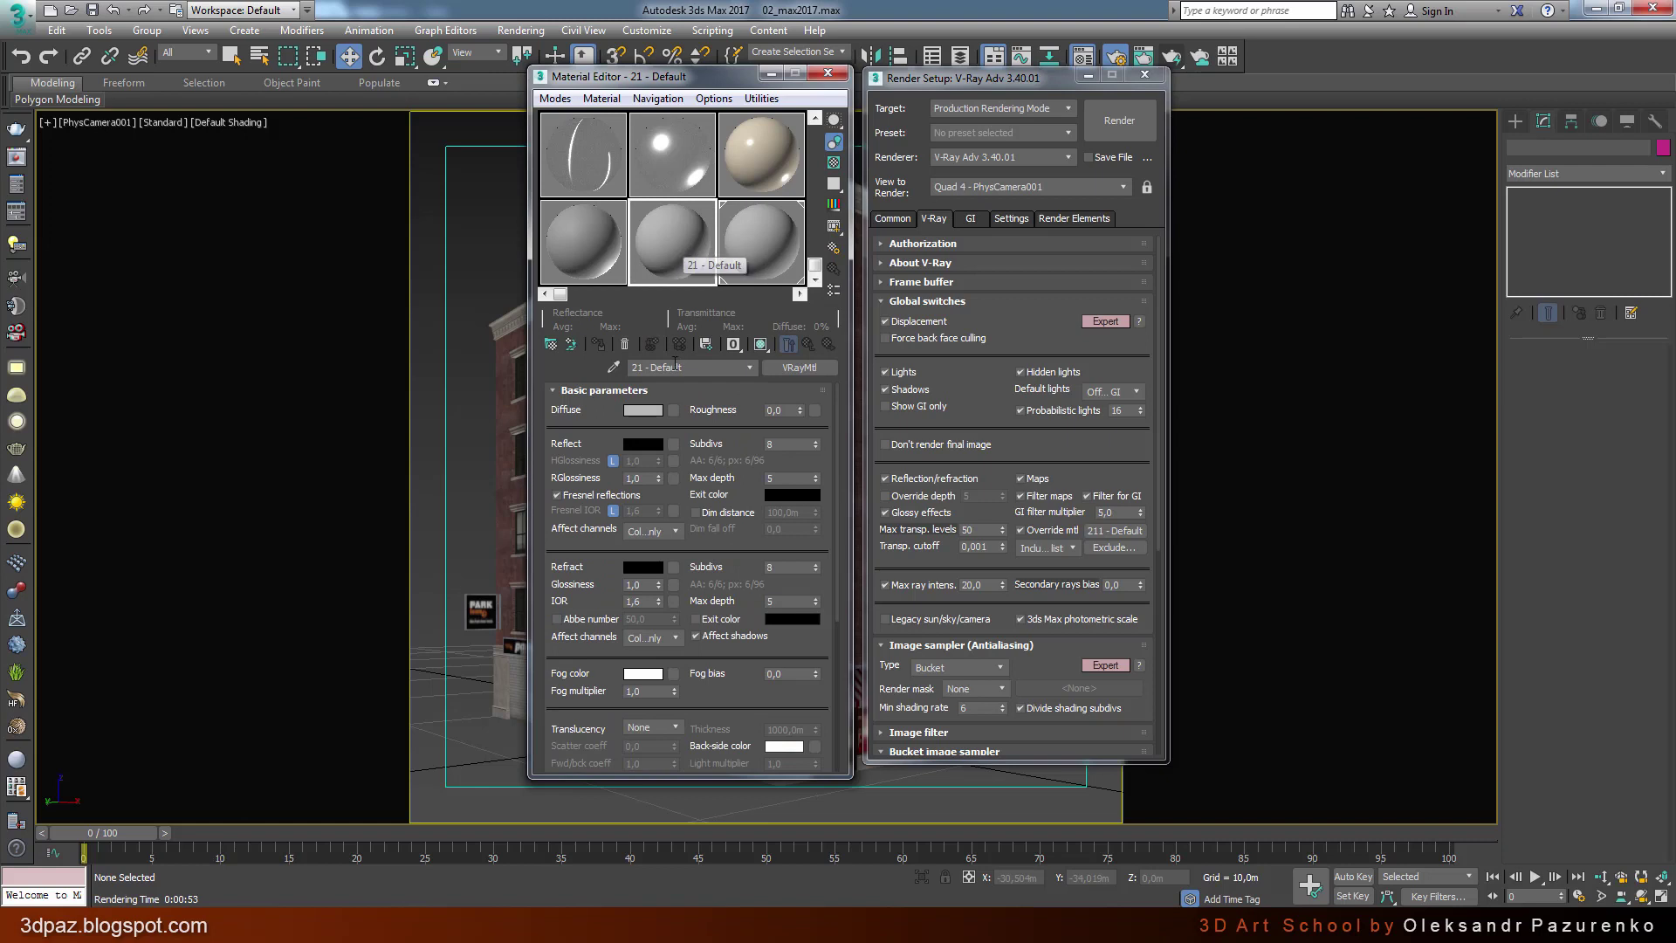
type("1")
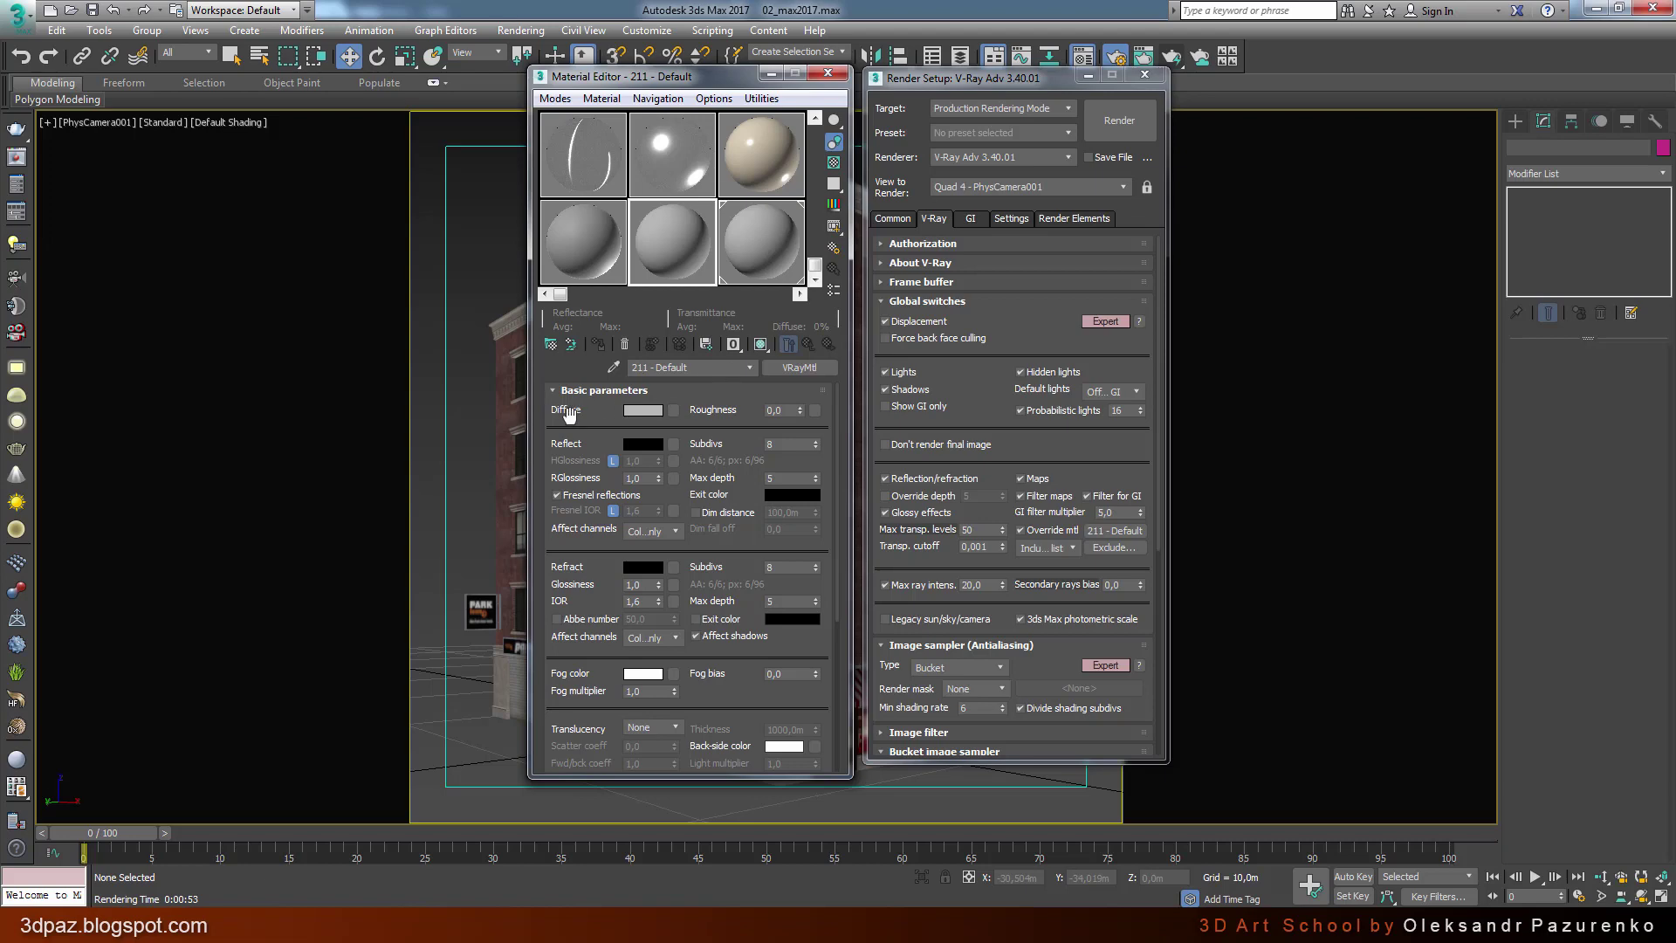
left_click(672, 409)
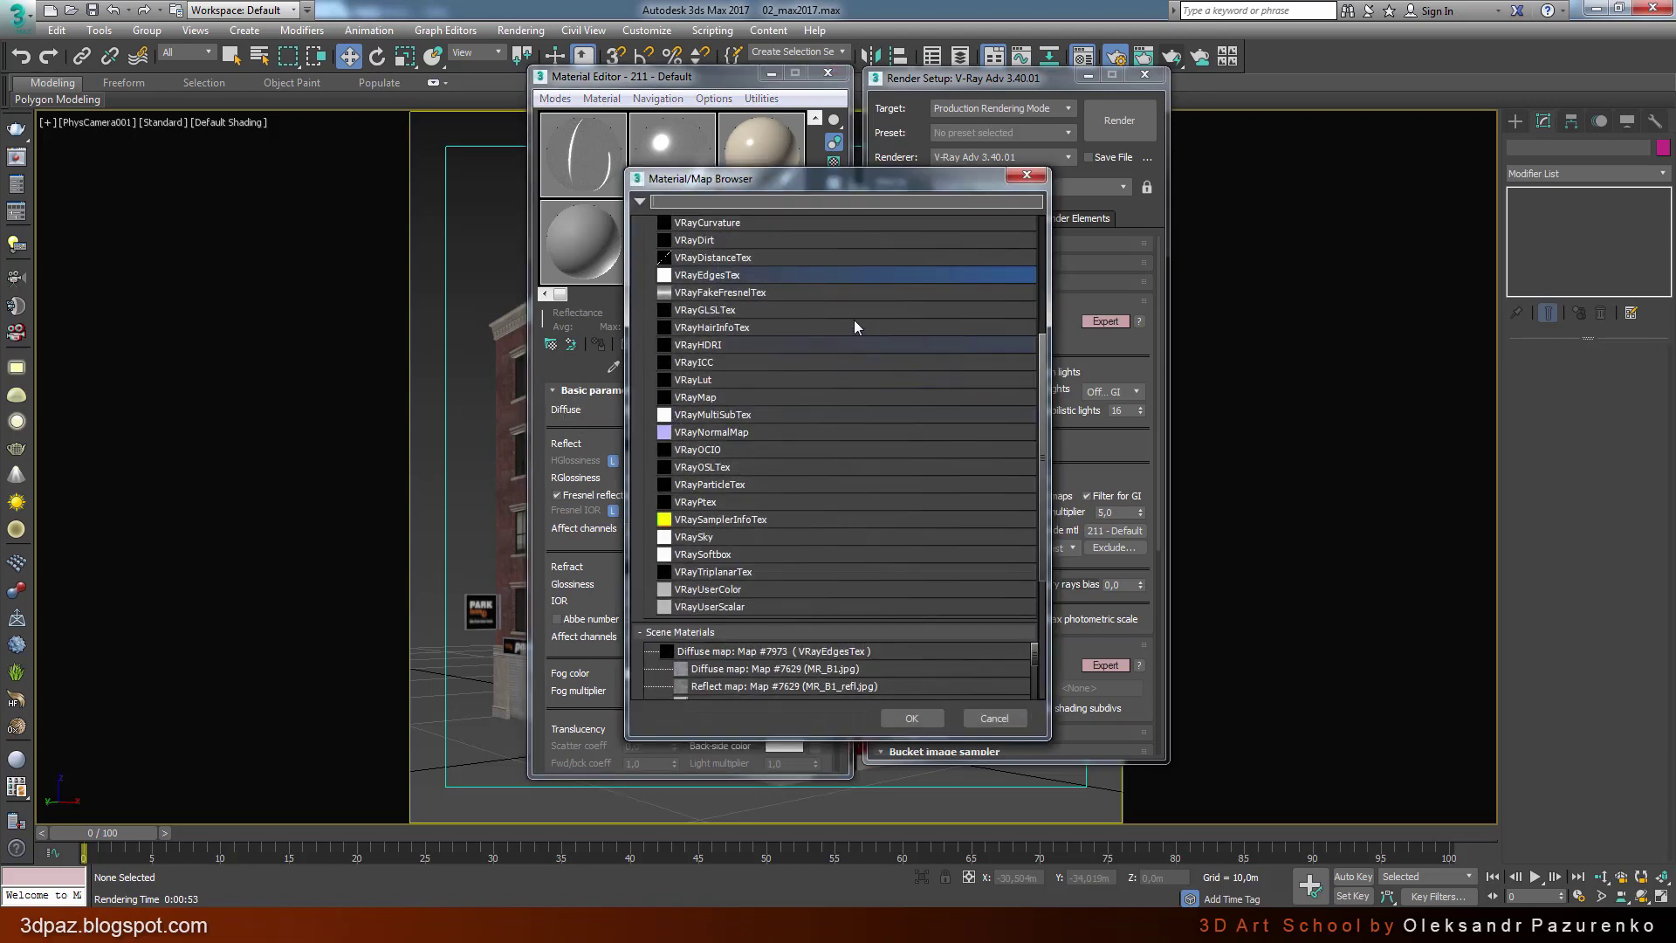
scroll(856, 323, "up", 5)
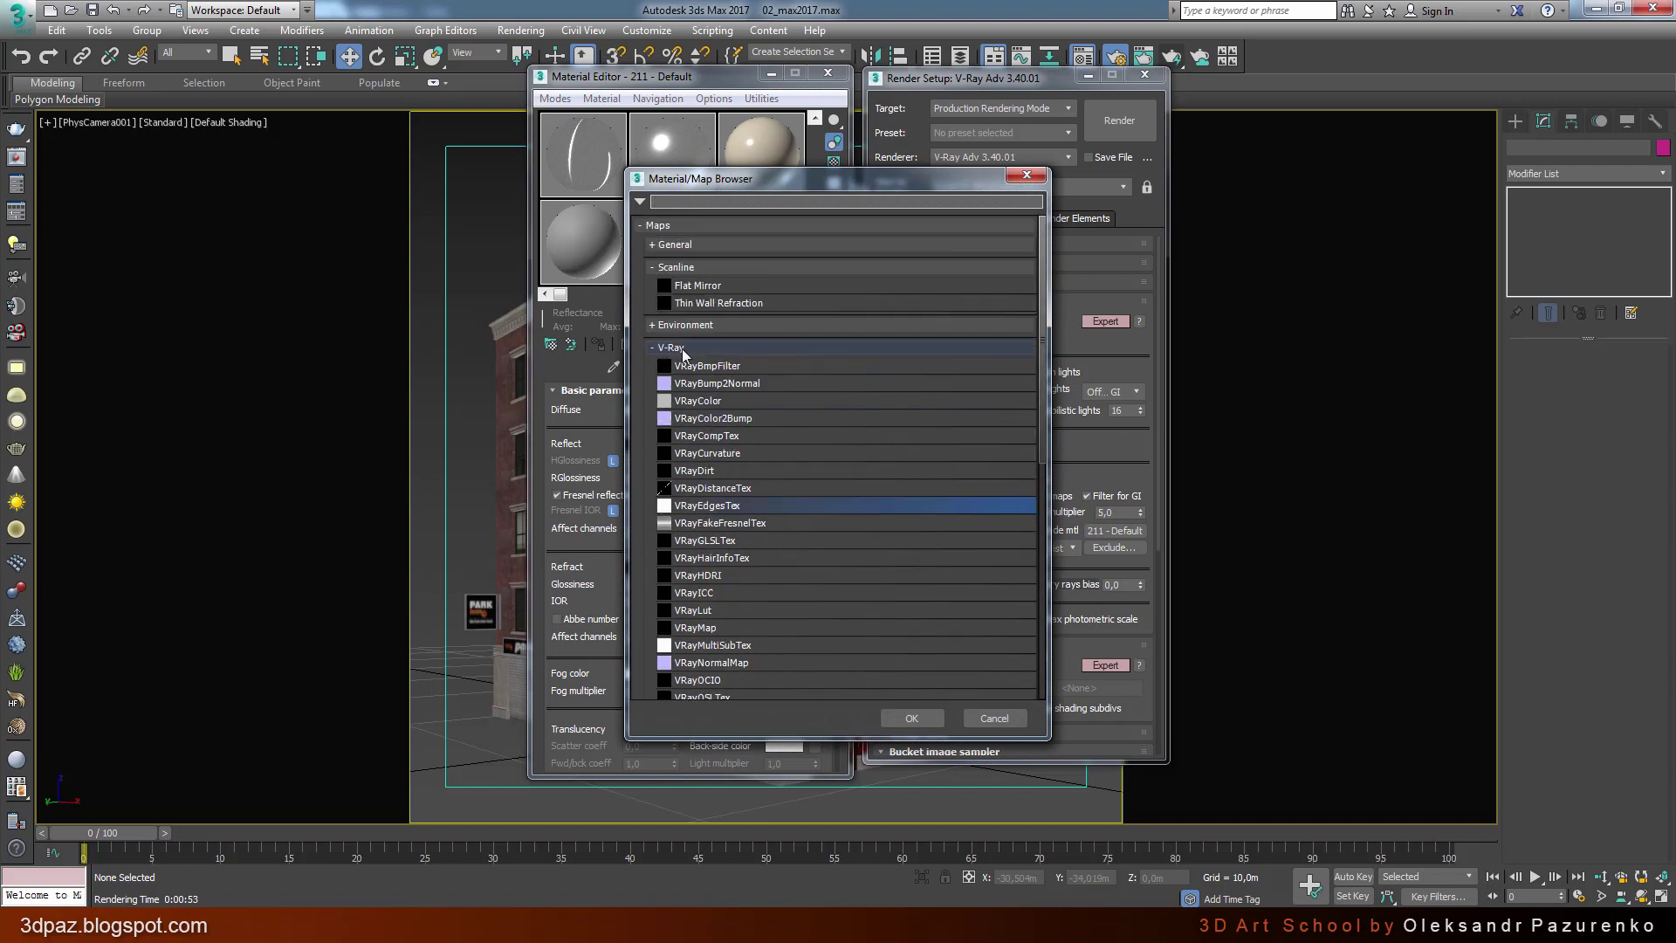
scroll(872, 550, "down", 2)
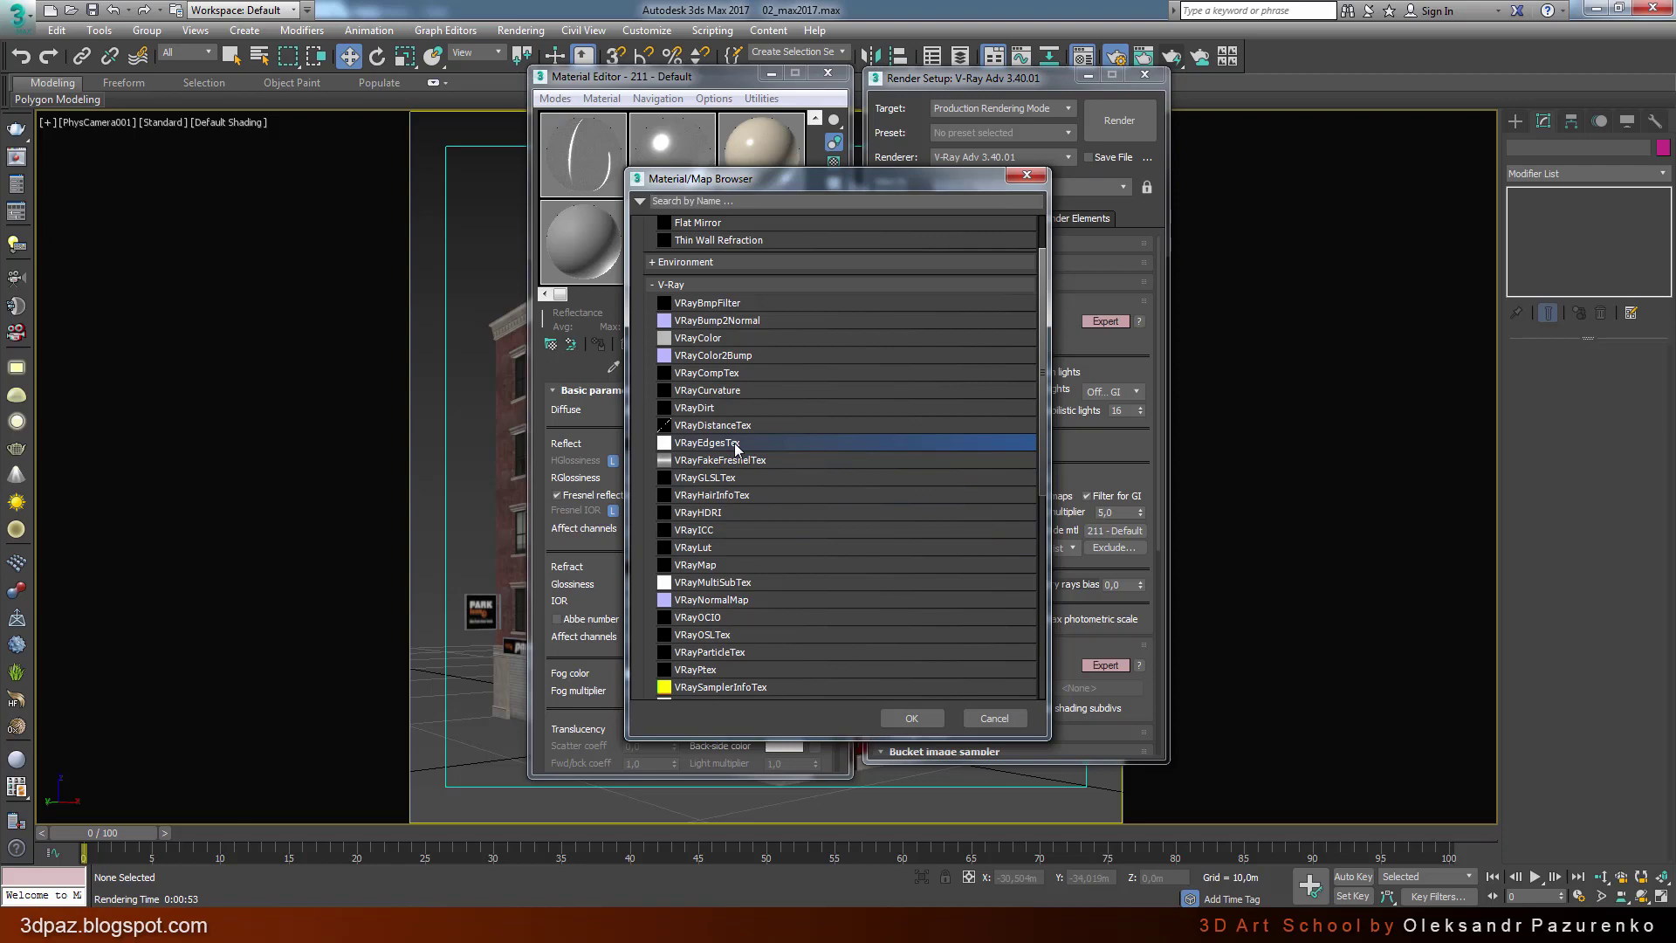
double_click(733, 445)
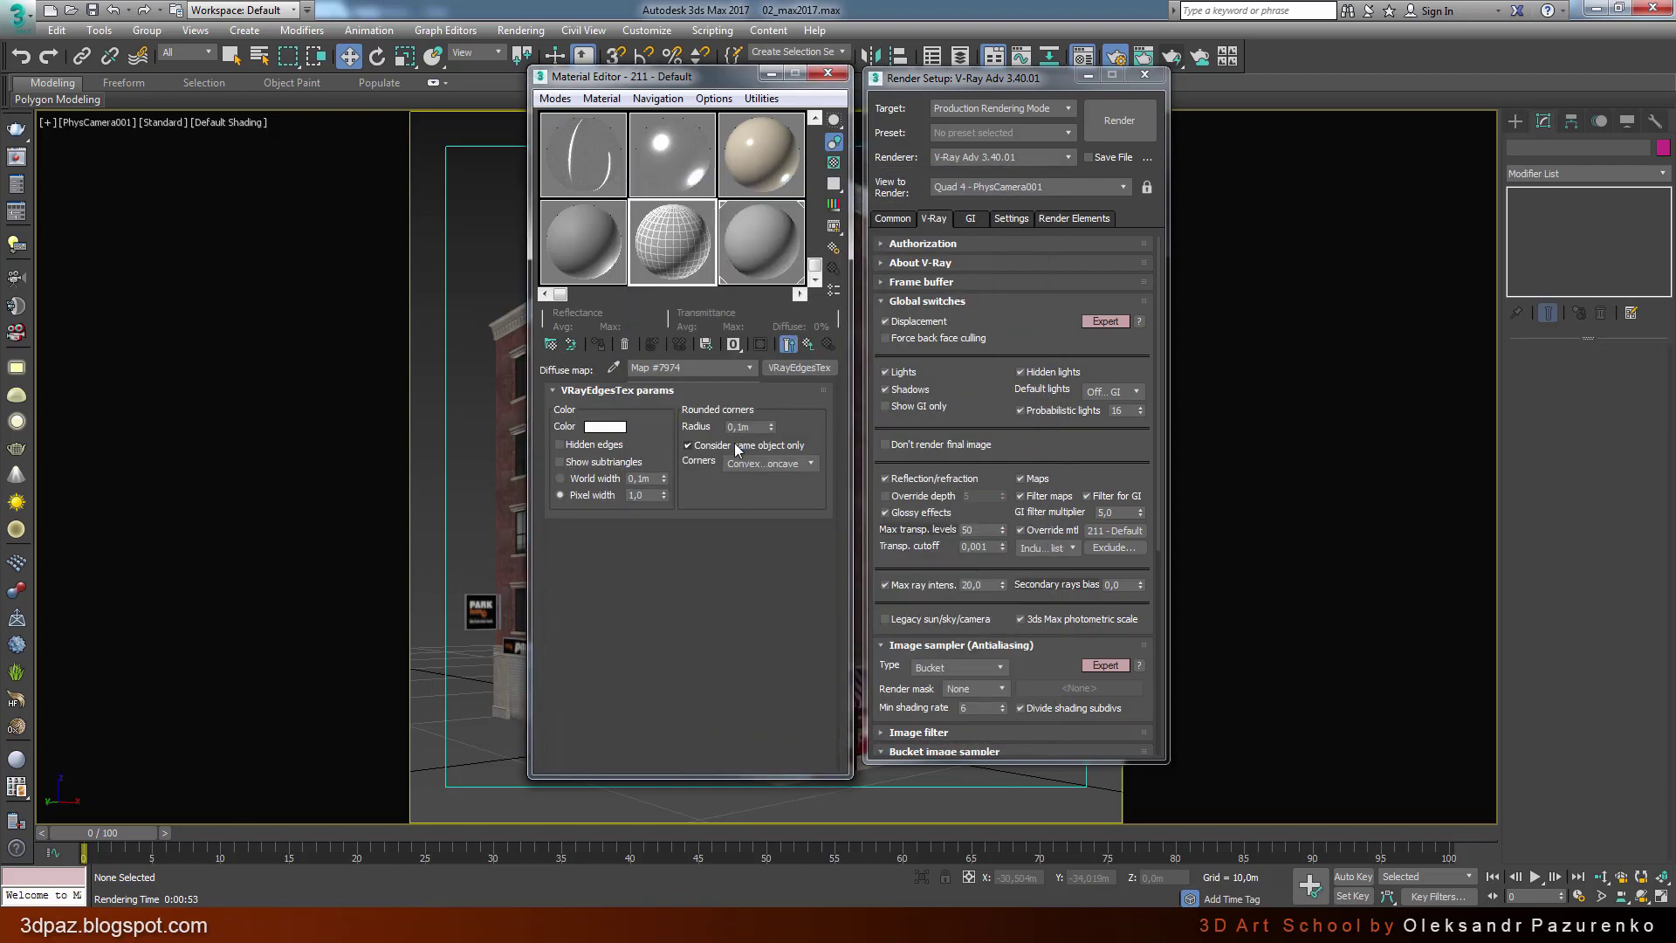
double_click(684, 232)
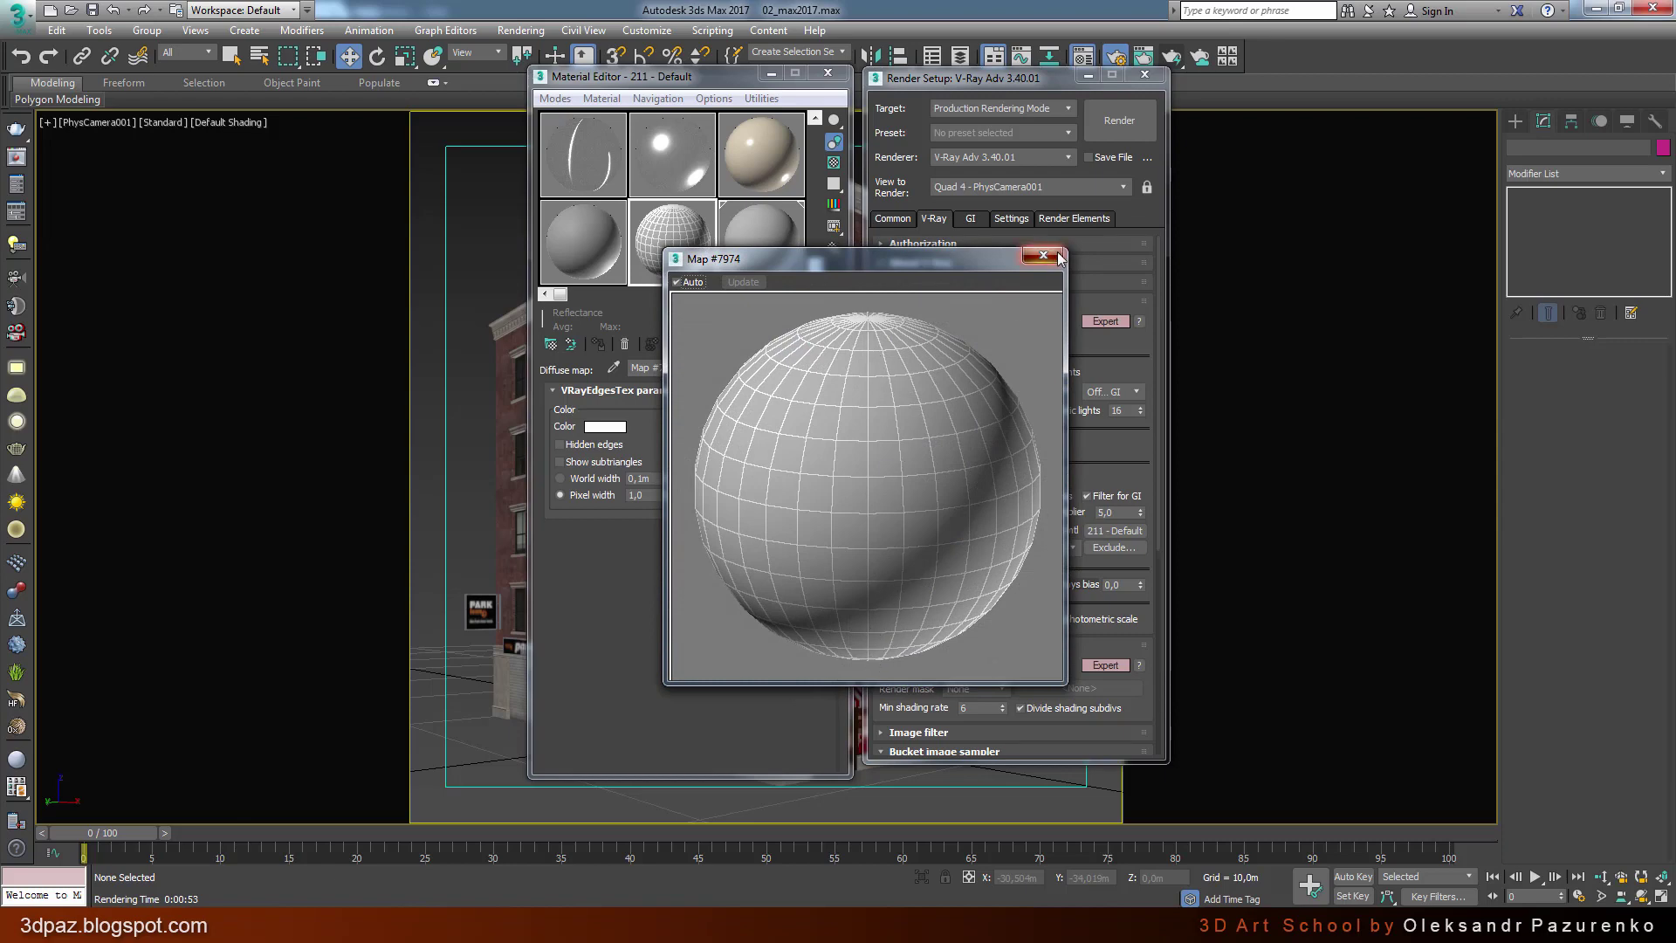
left_click(1043, 255)
Step: Set the VRayEdgesTex edge colour to near-black RGB 2 with 1,0 pixel width
left_click(597, 427)
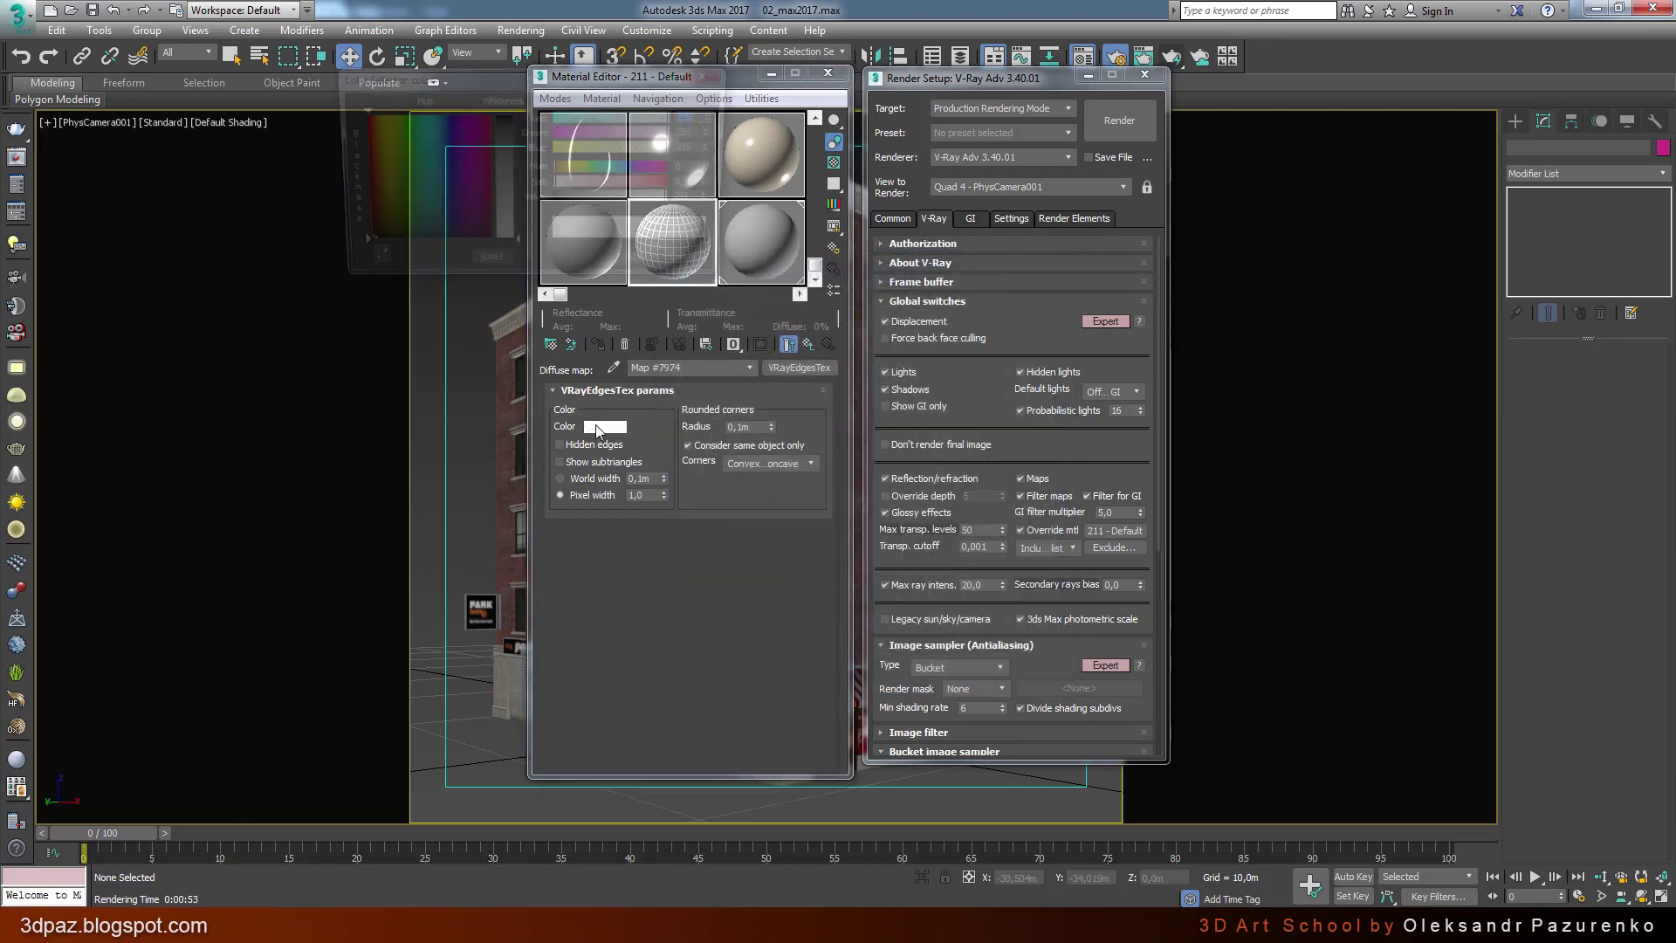
left_click_drag(677, 200, 559, 174)
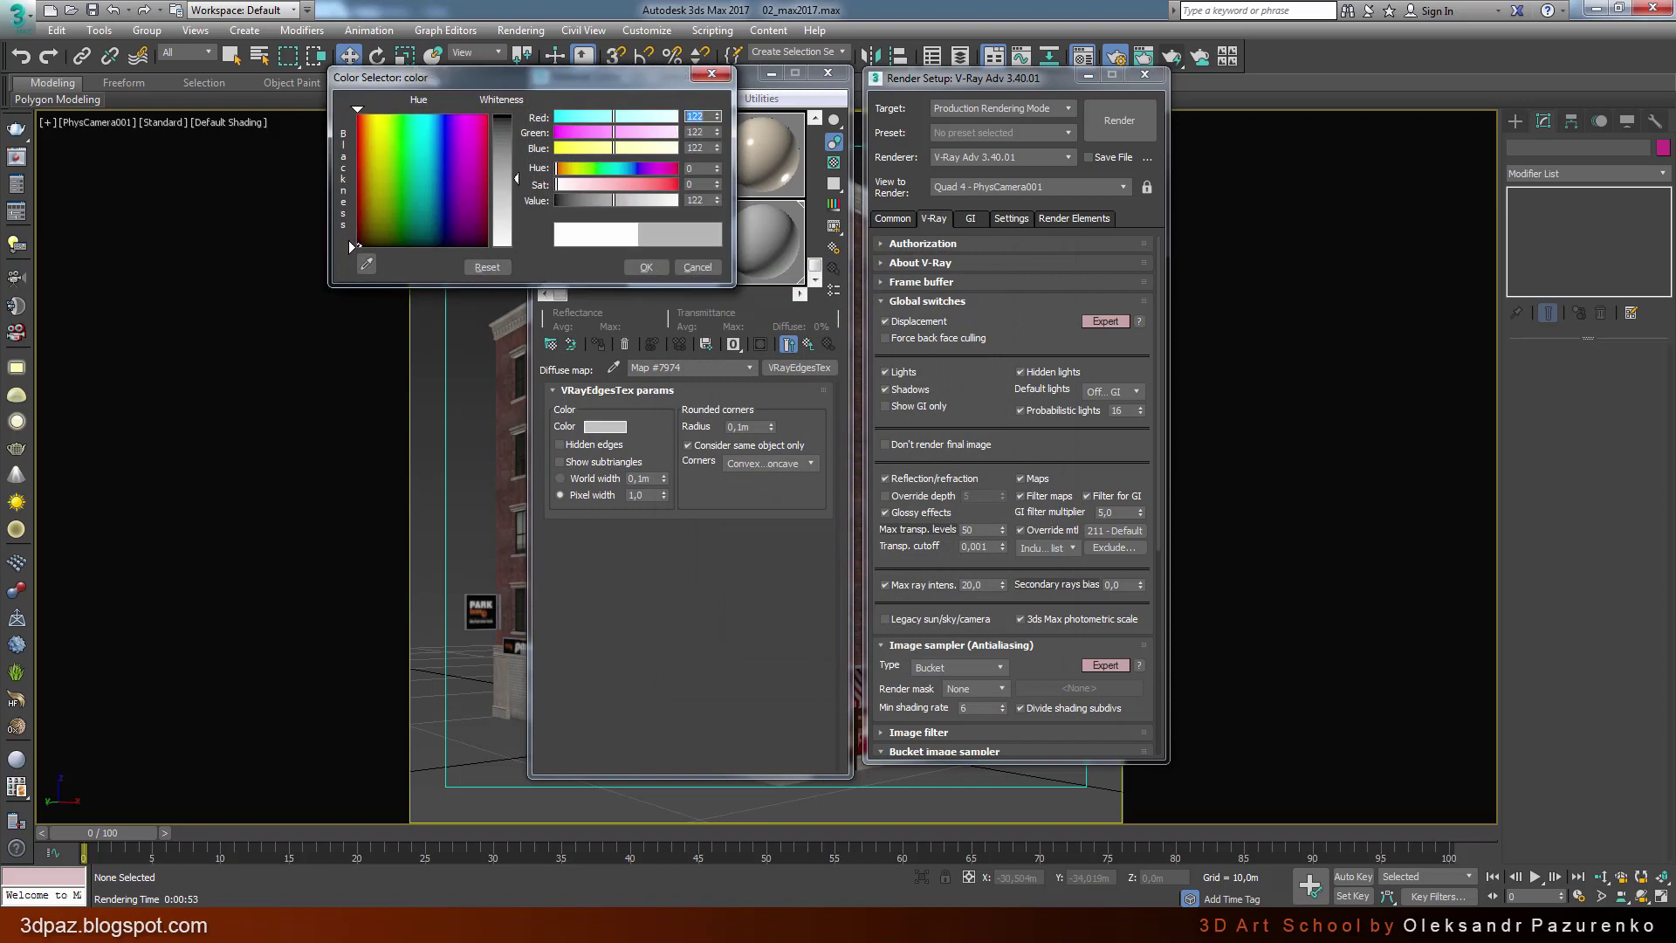
left_click(646, 267)
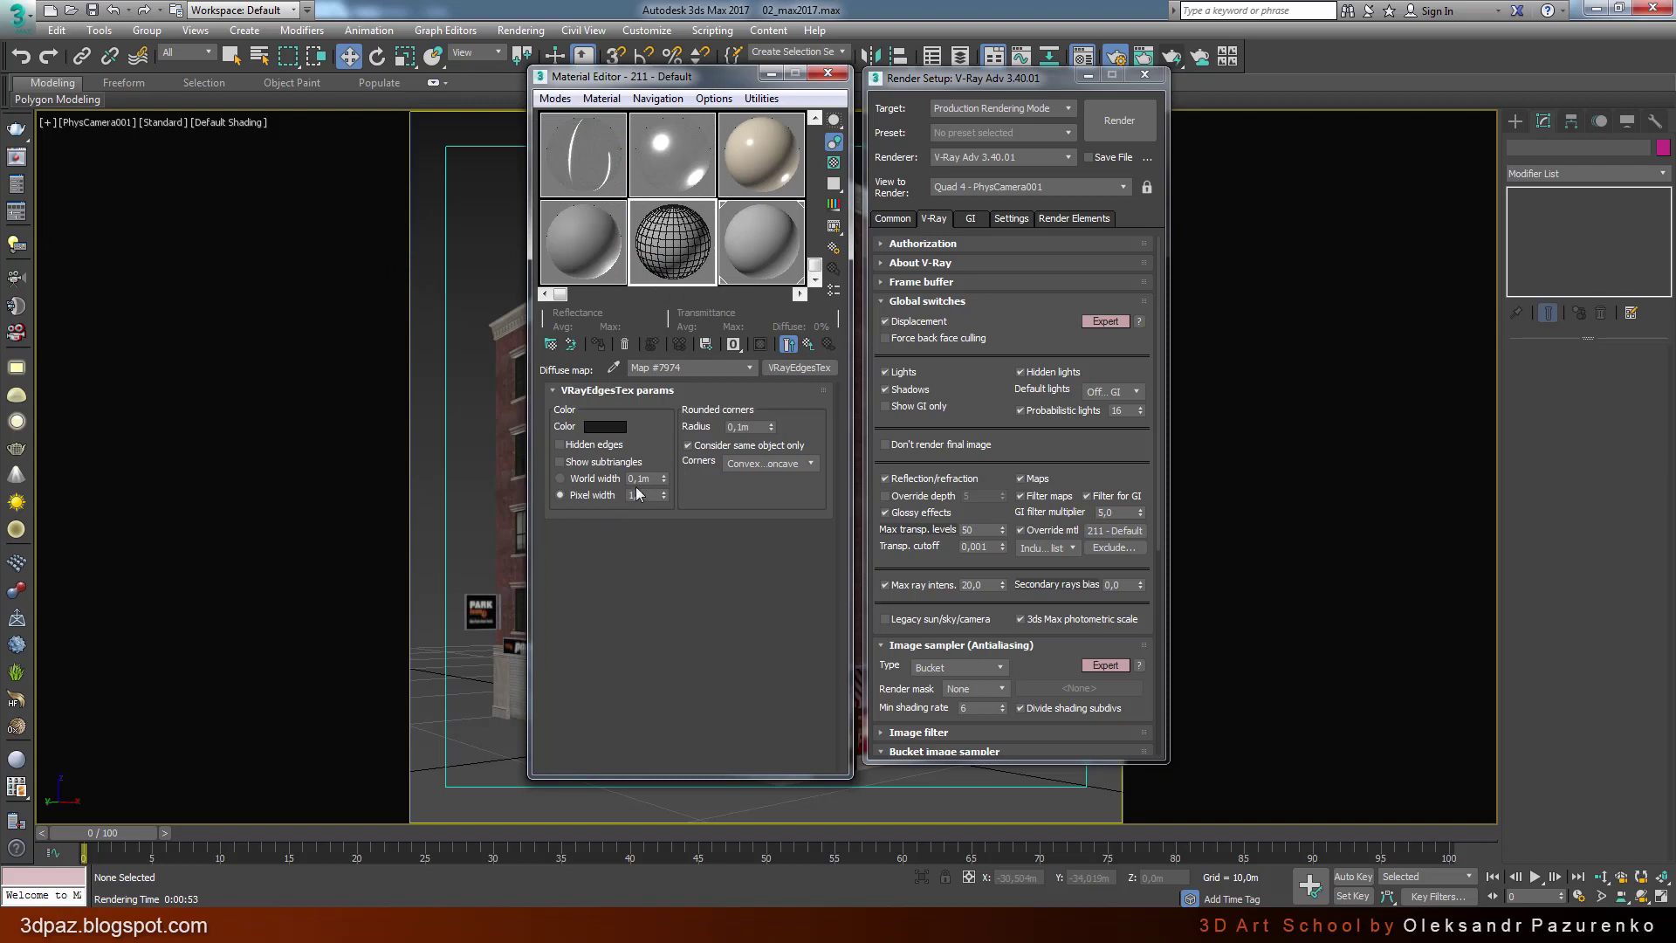
double_click(647, 495)
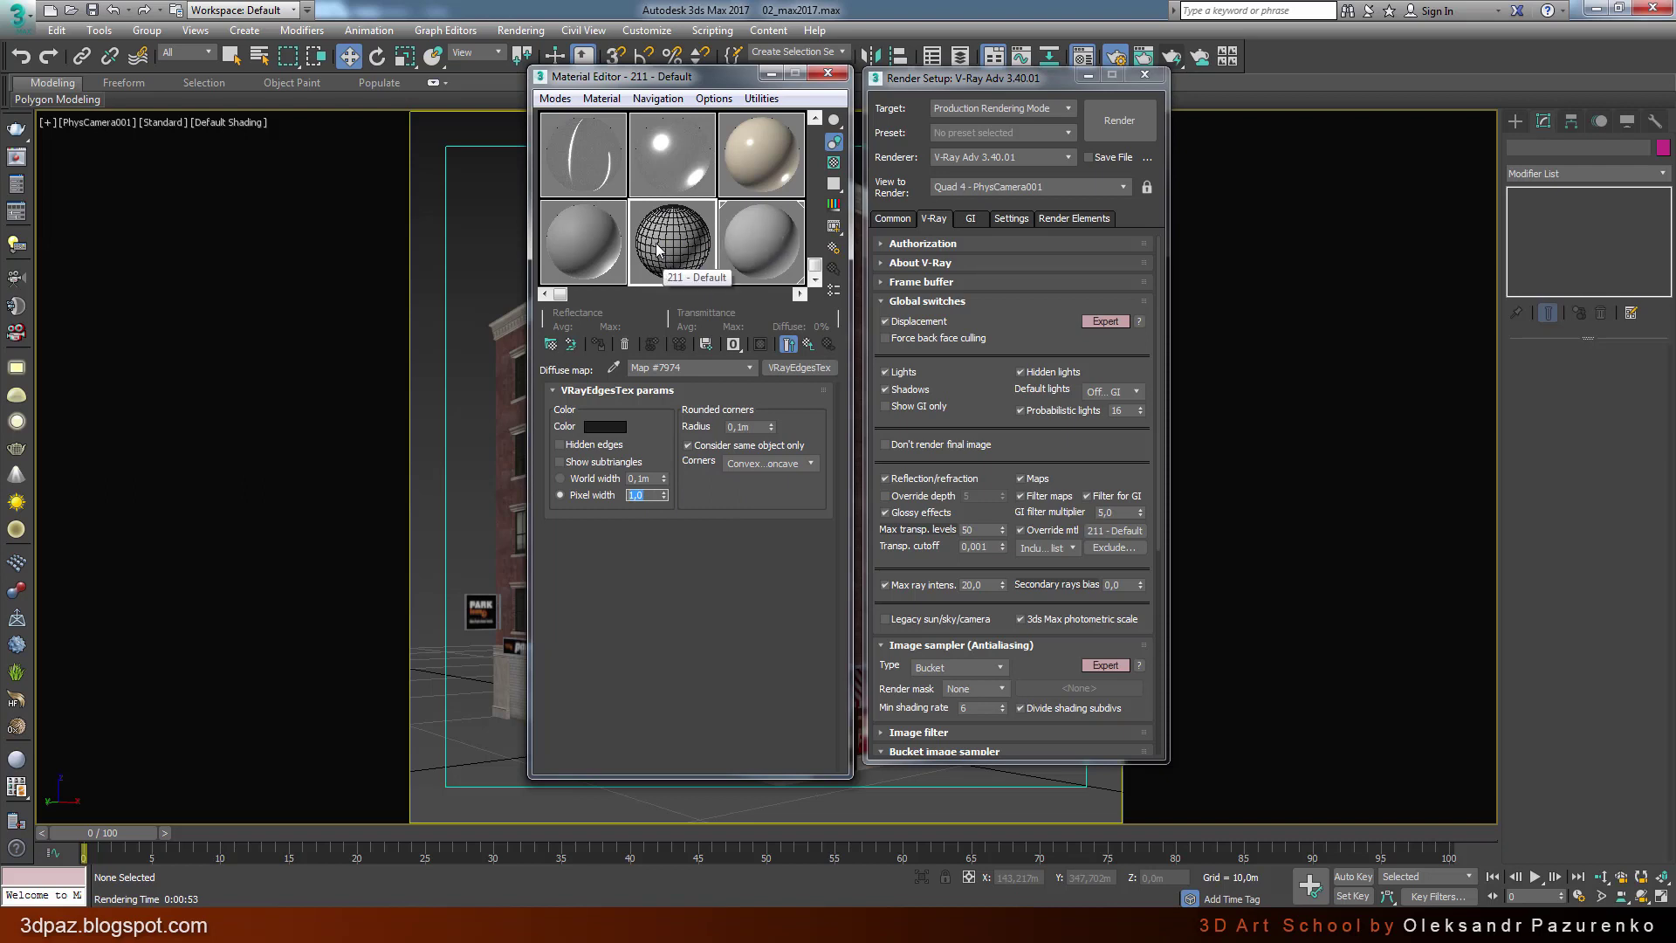
Step: Assign 211 - Default as the instanced override material, replacing the same-named material
mouse_move(658, 248)
left_mouse_down()
mouse_move(1070, 527)
mouse_move(1108, 533)
left_mouse_up()
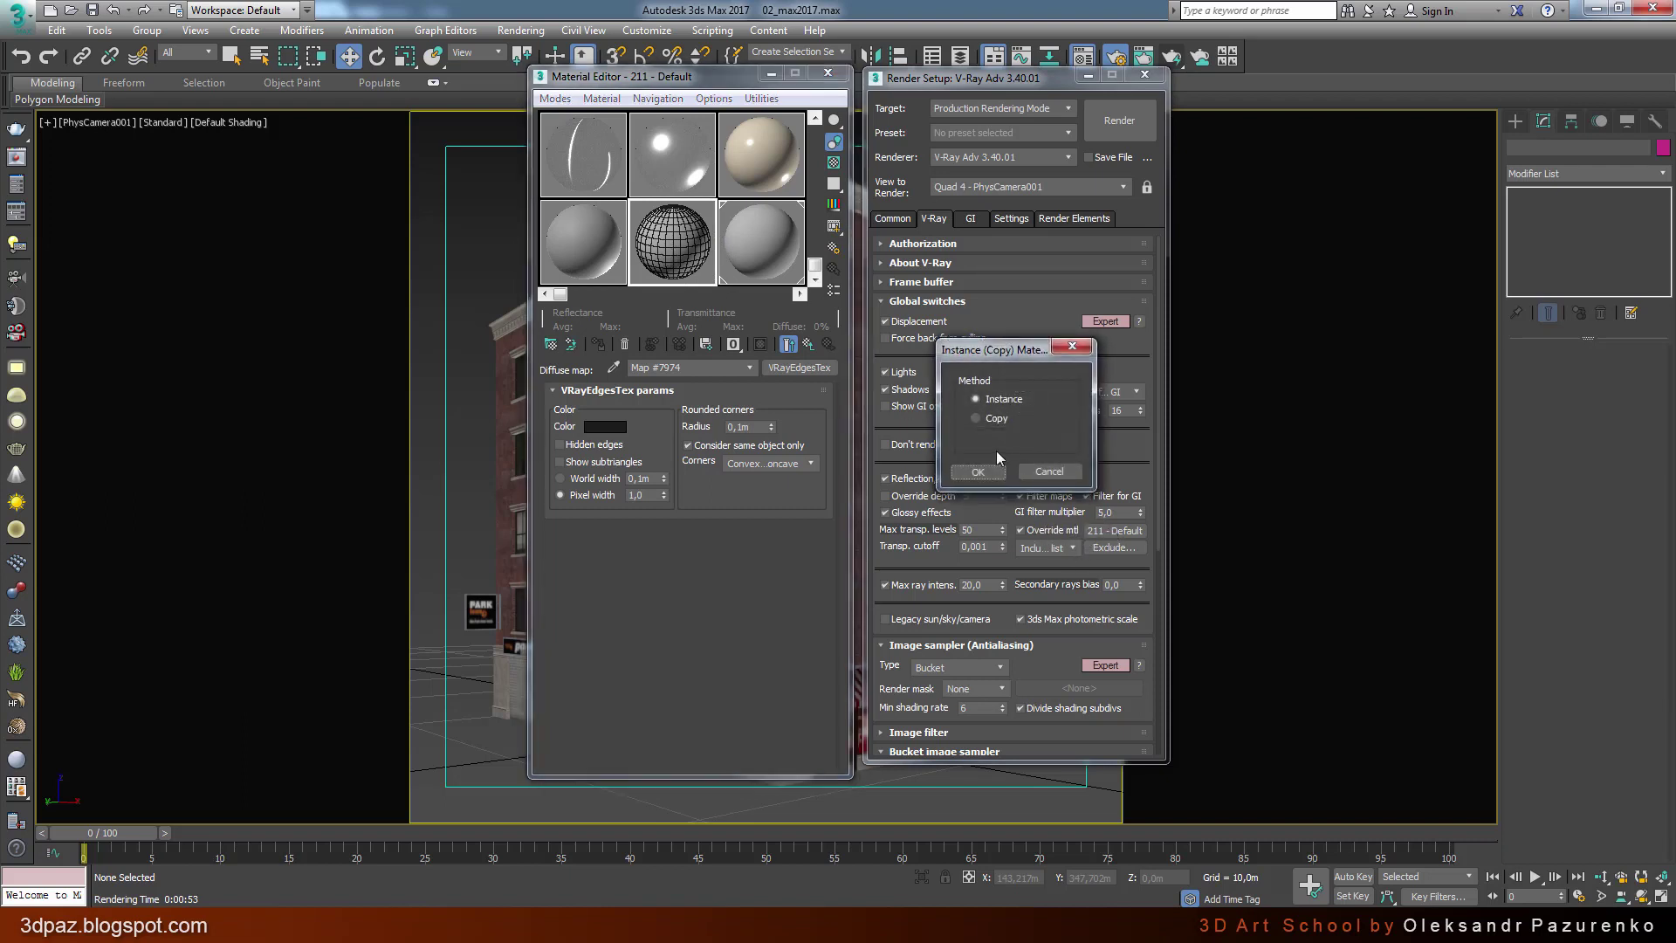
left_click(982, 478)
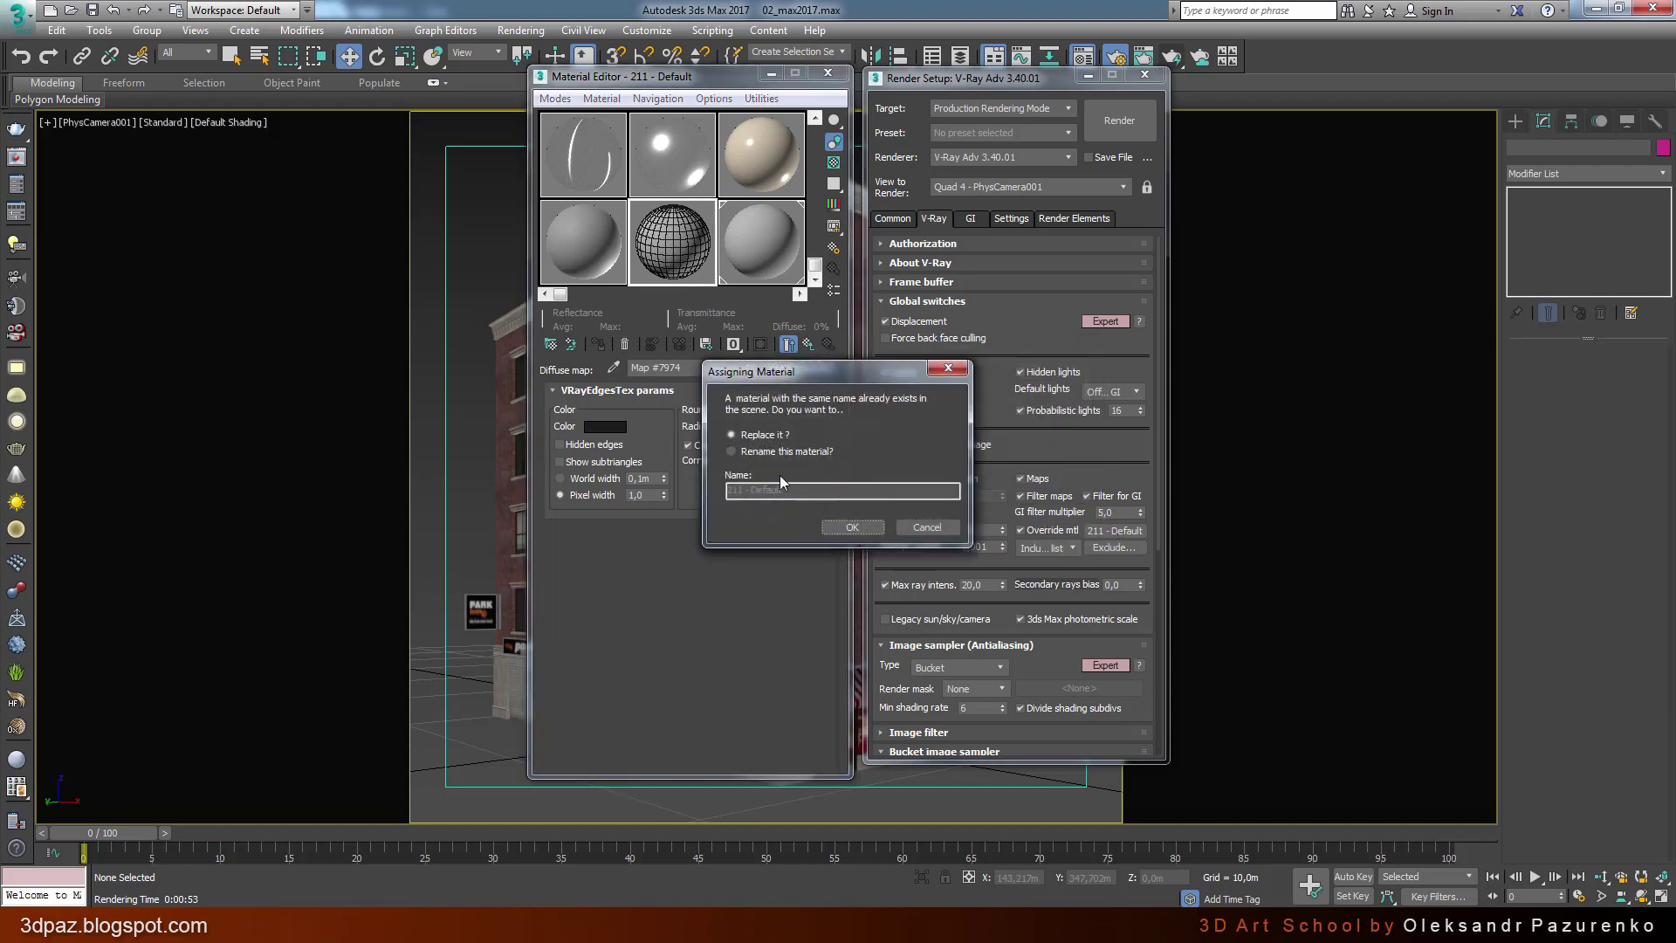
left_click(851, 527)
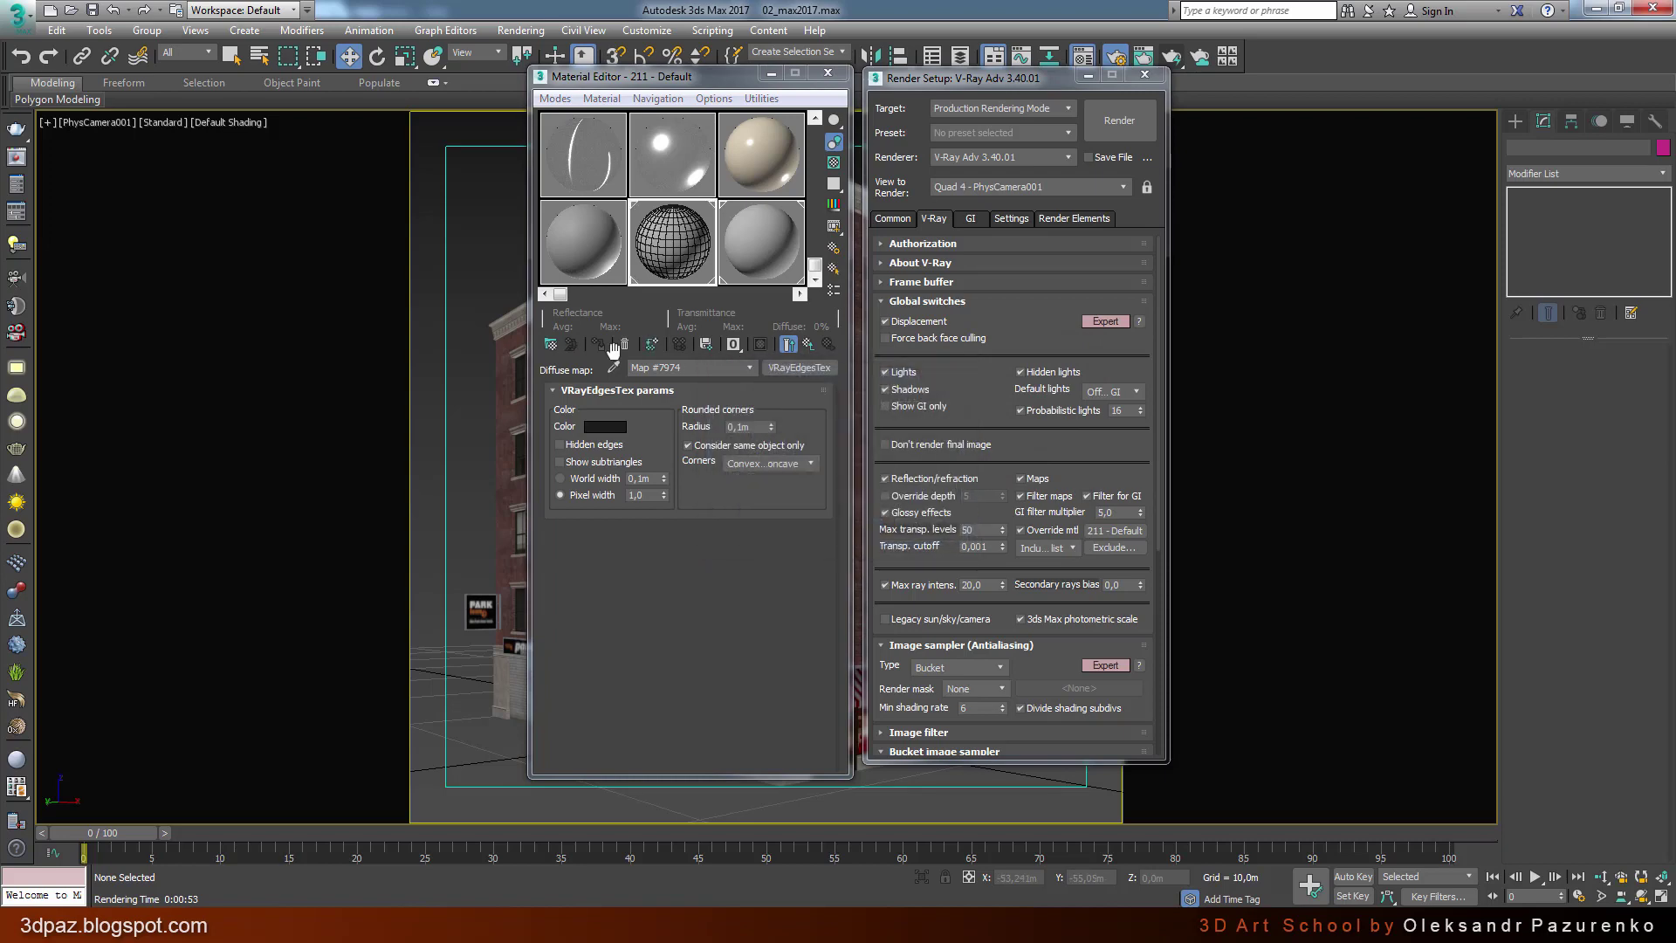
left_click(829, 73)
right_click(491, 253)
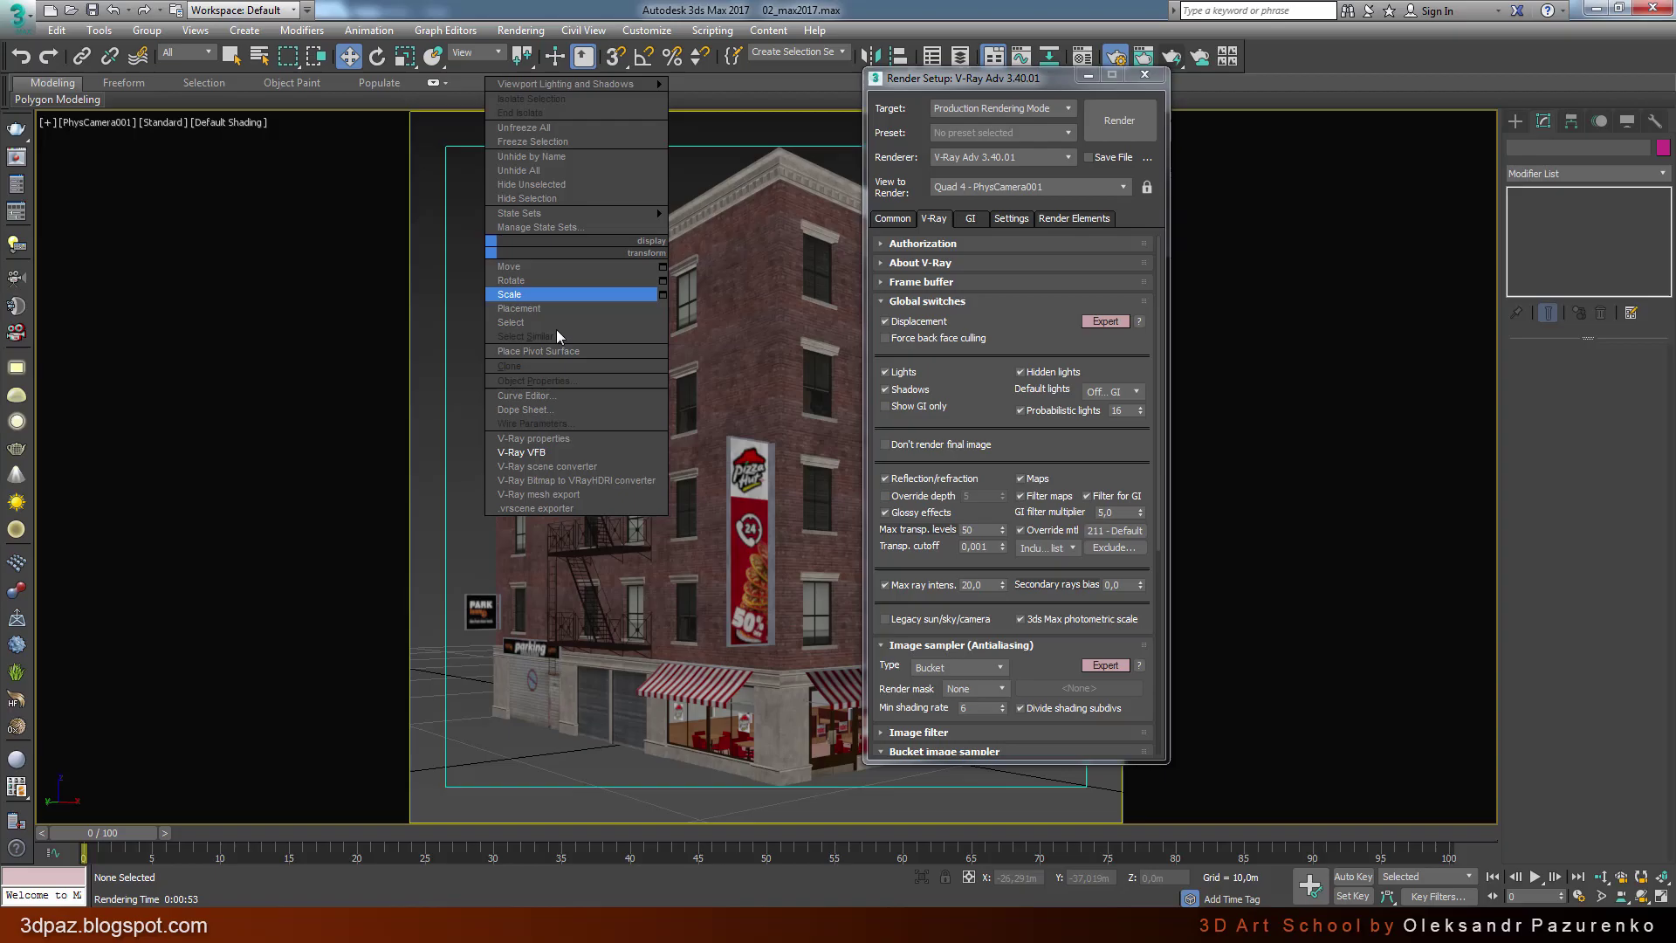
left_click(542, 453)
scroll(839, 421, "down", 1)
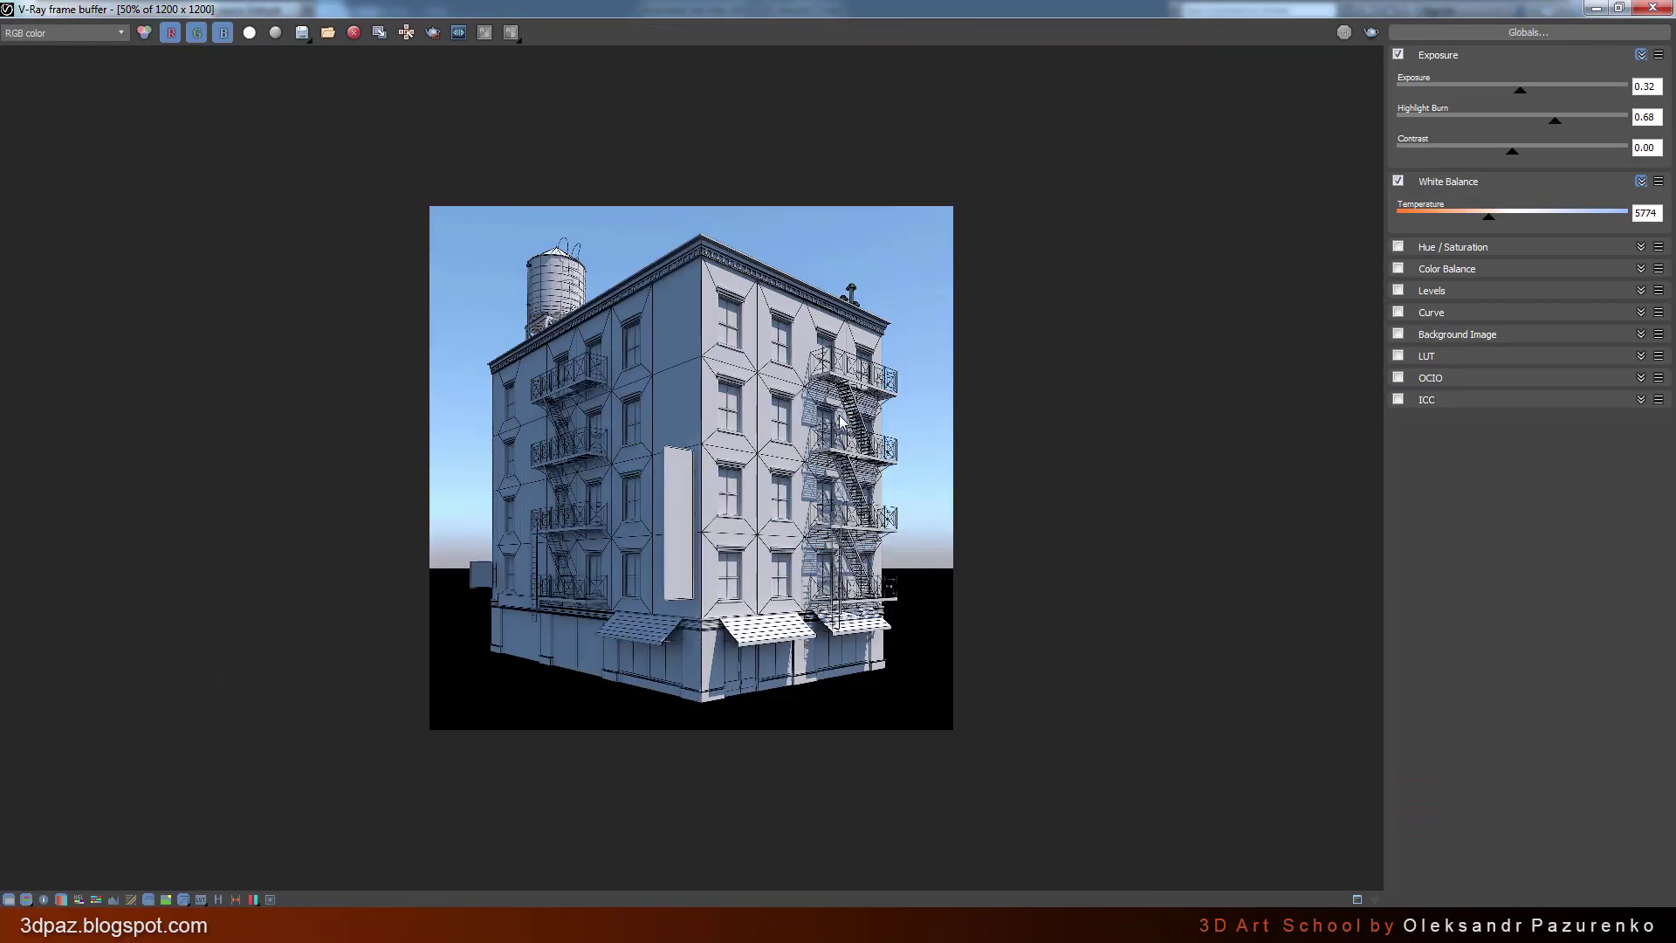
scroll(882, 715, "up", 1)
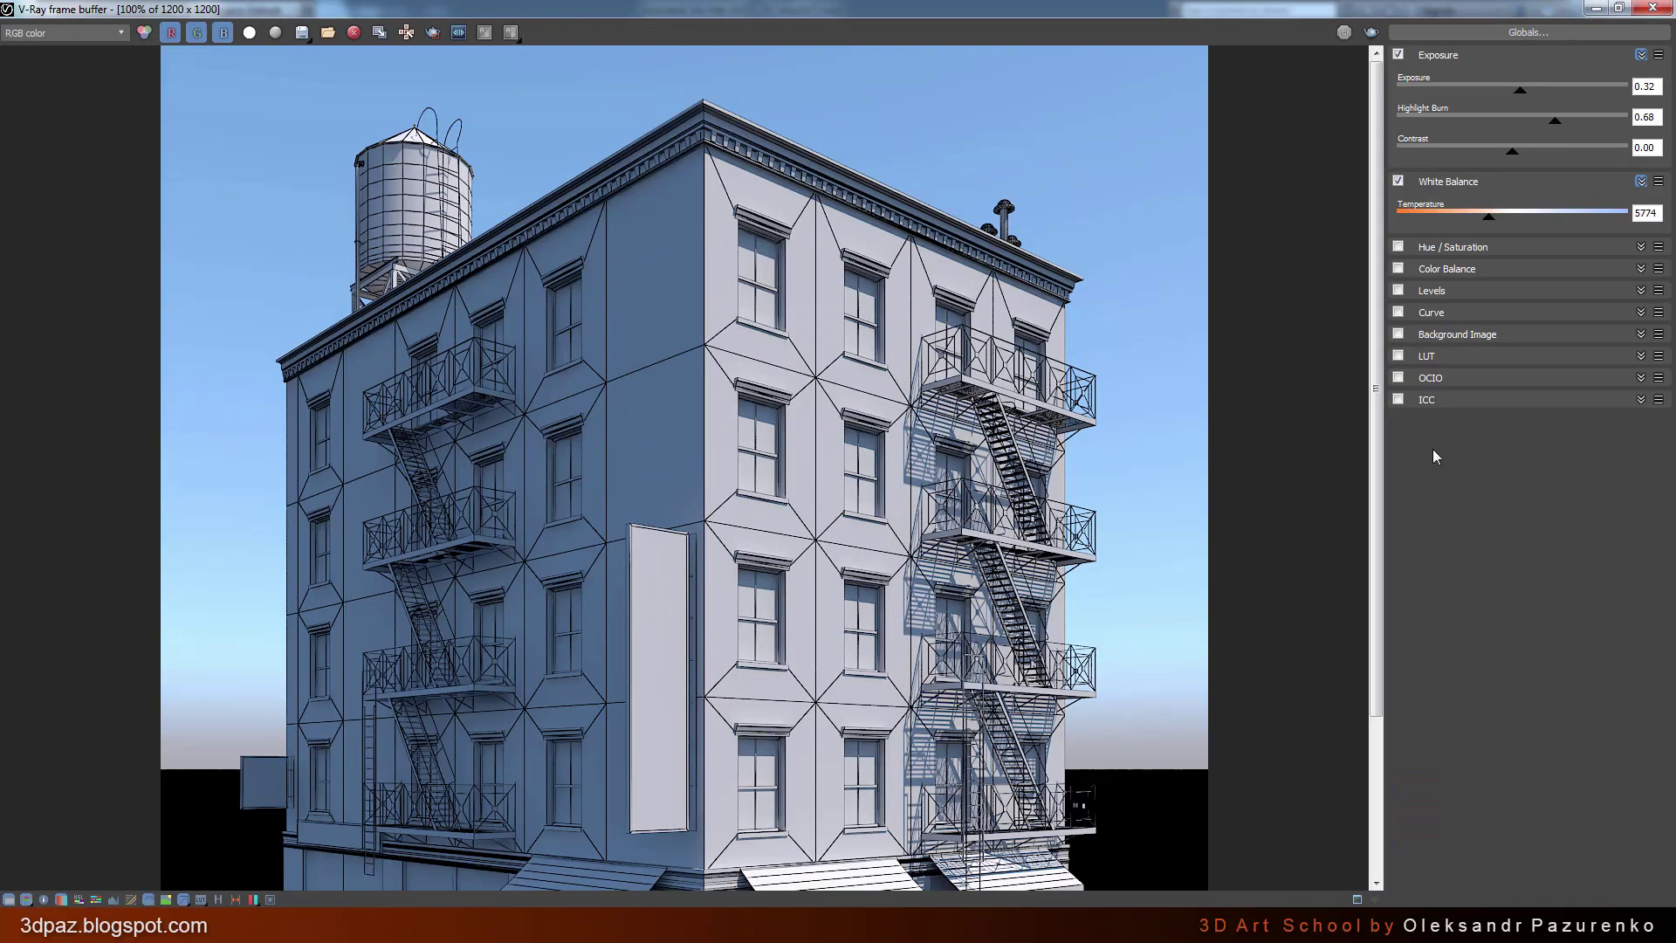
left_click_drag(1372, 400, 1374, 559)
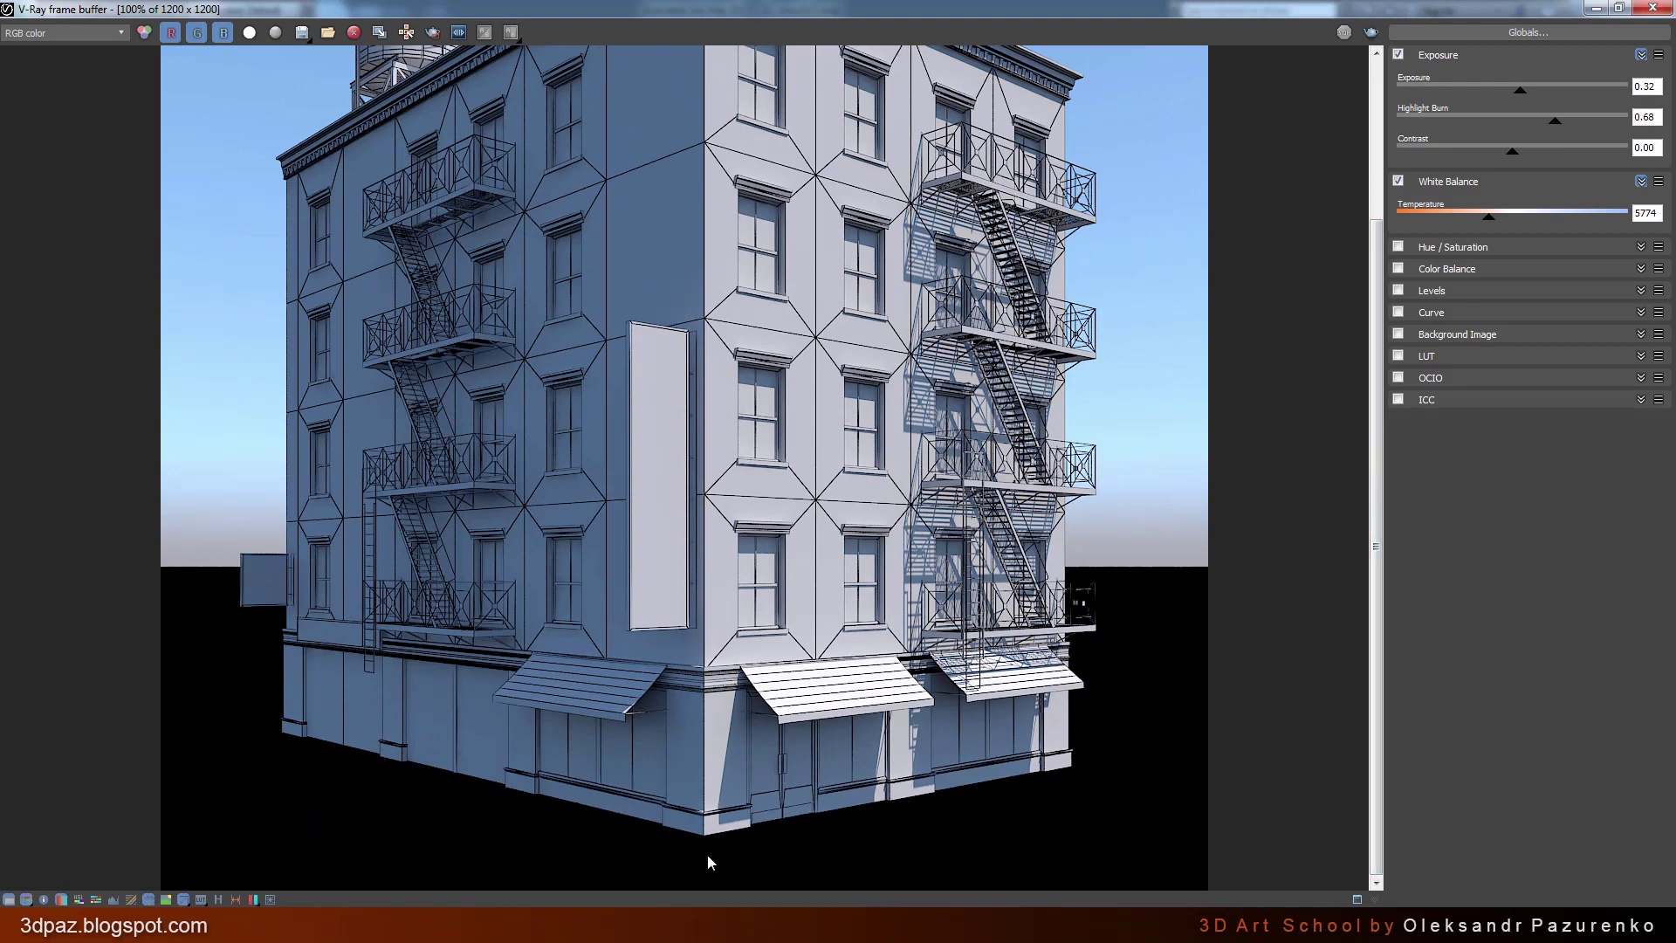
left_click(1658, 9)
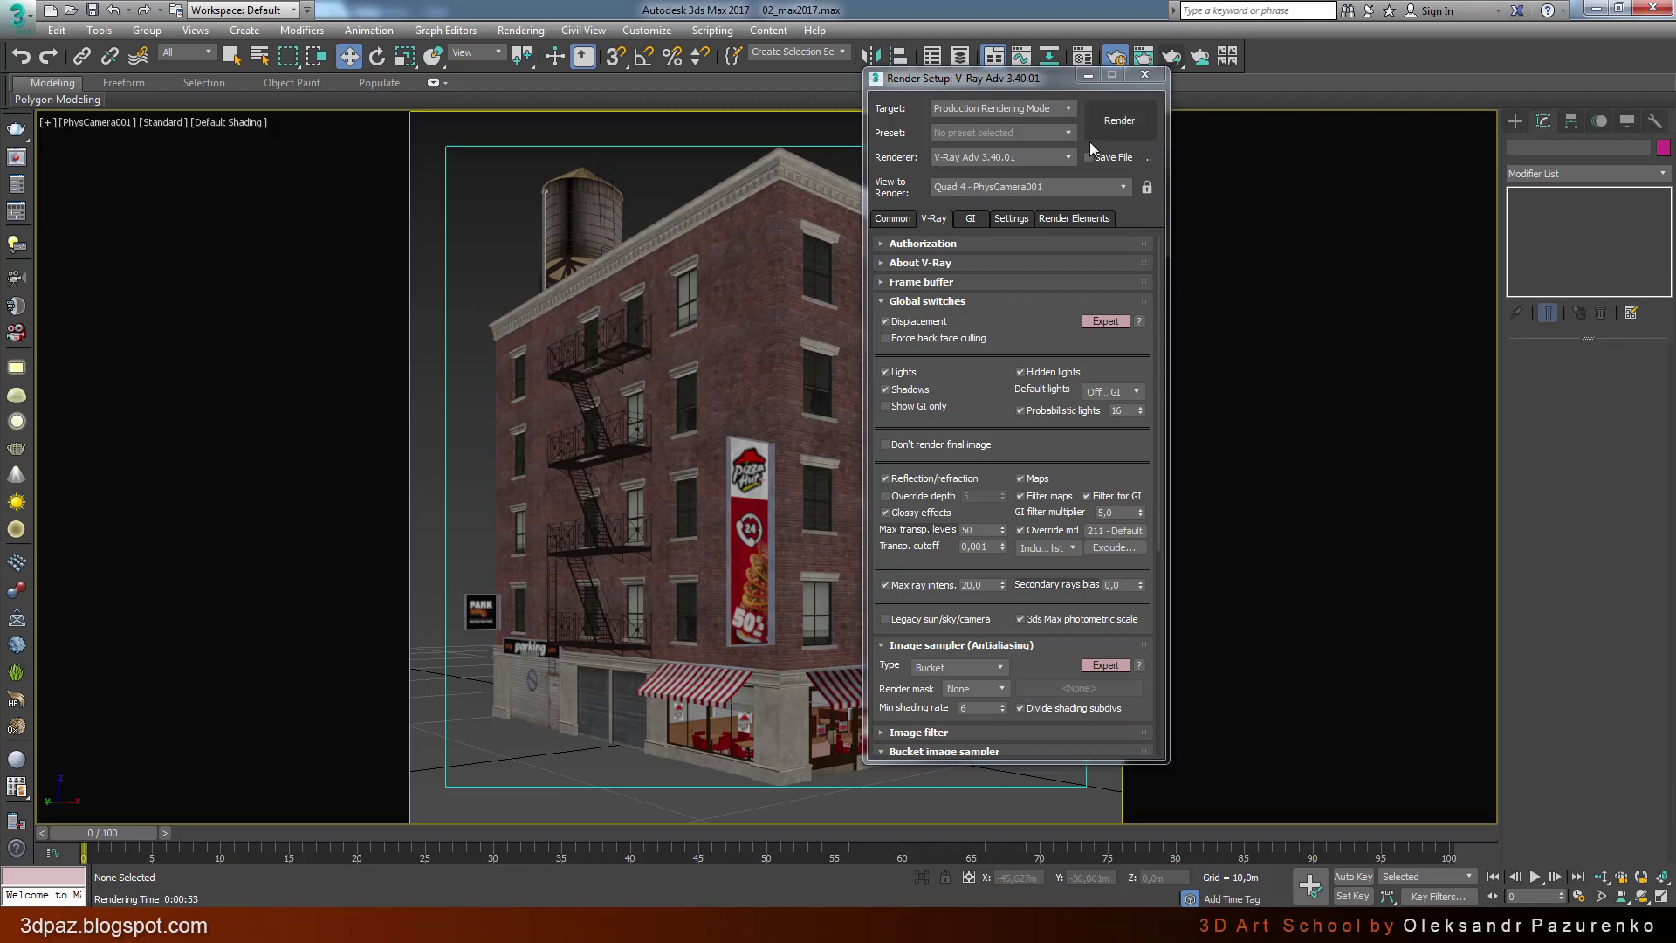
Step: Move Render Setup aside and preview the 21 - Default material enlarged
left_click_drag(988, 81, 1251, 113)
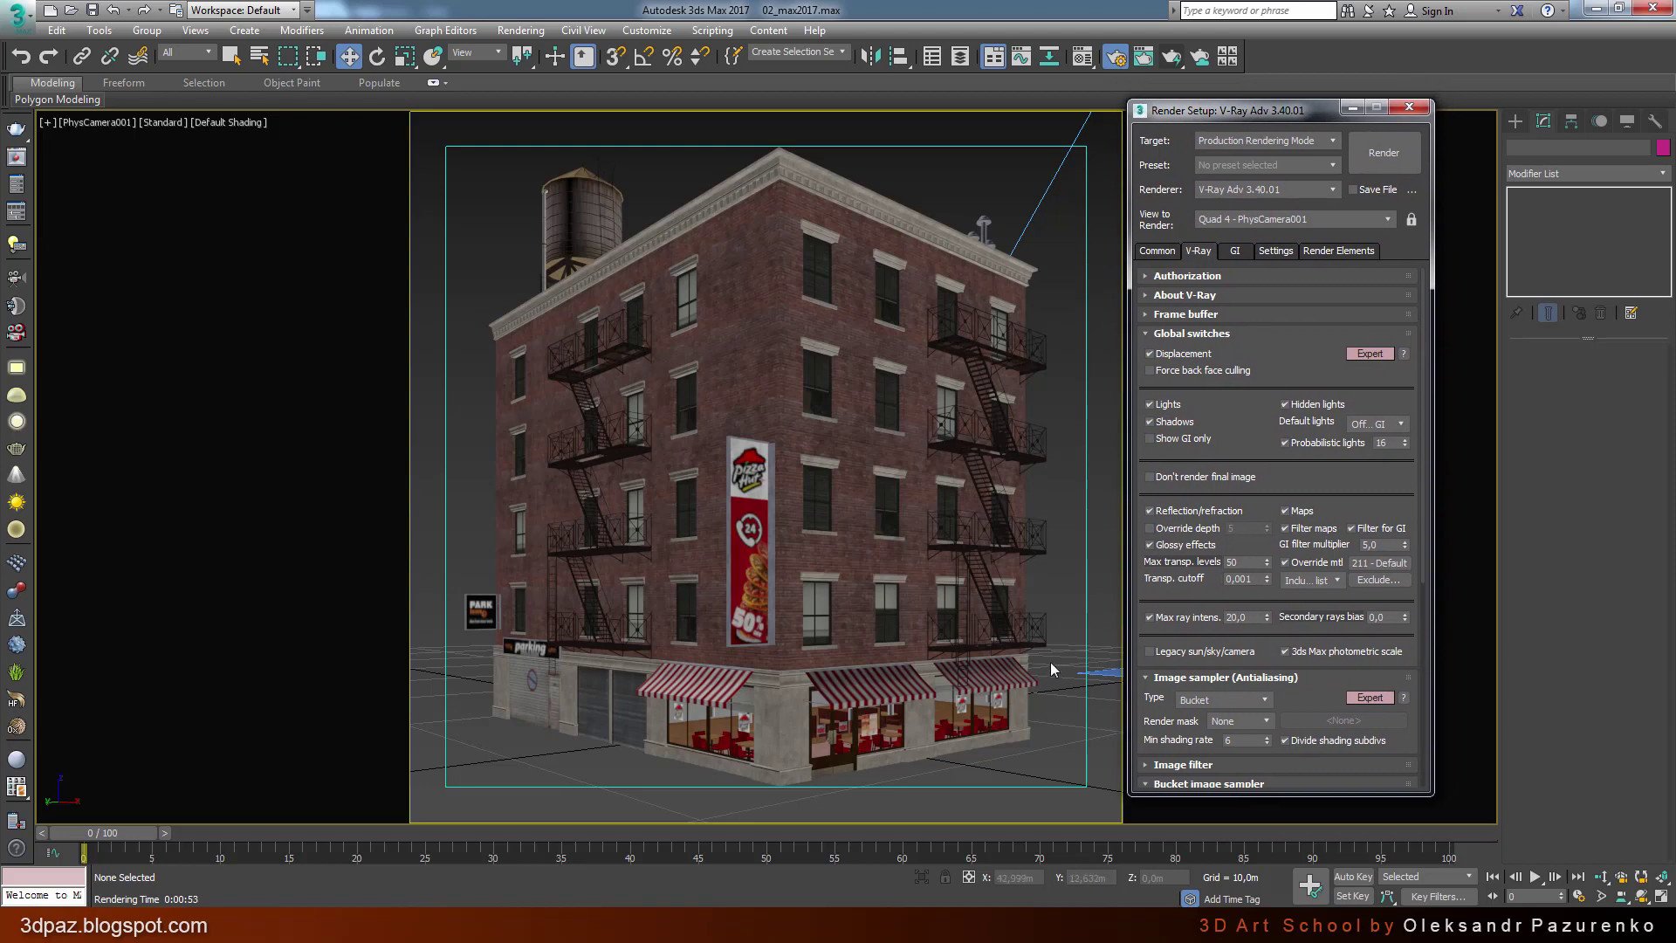
left_click(1092, 56)
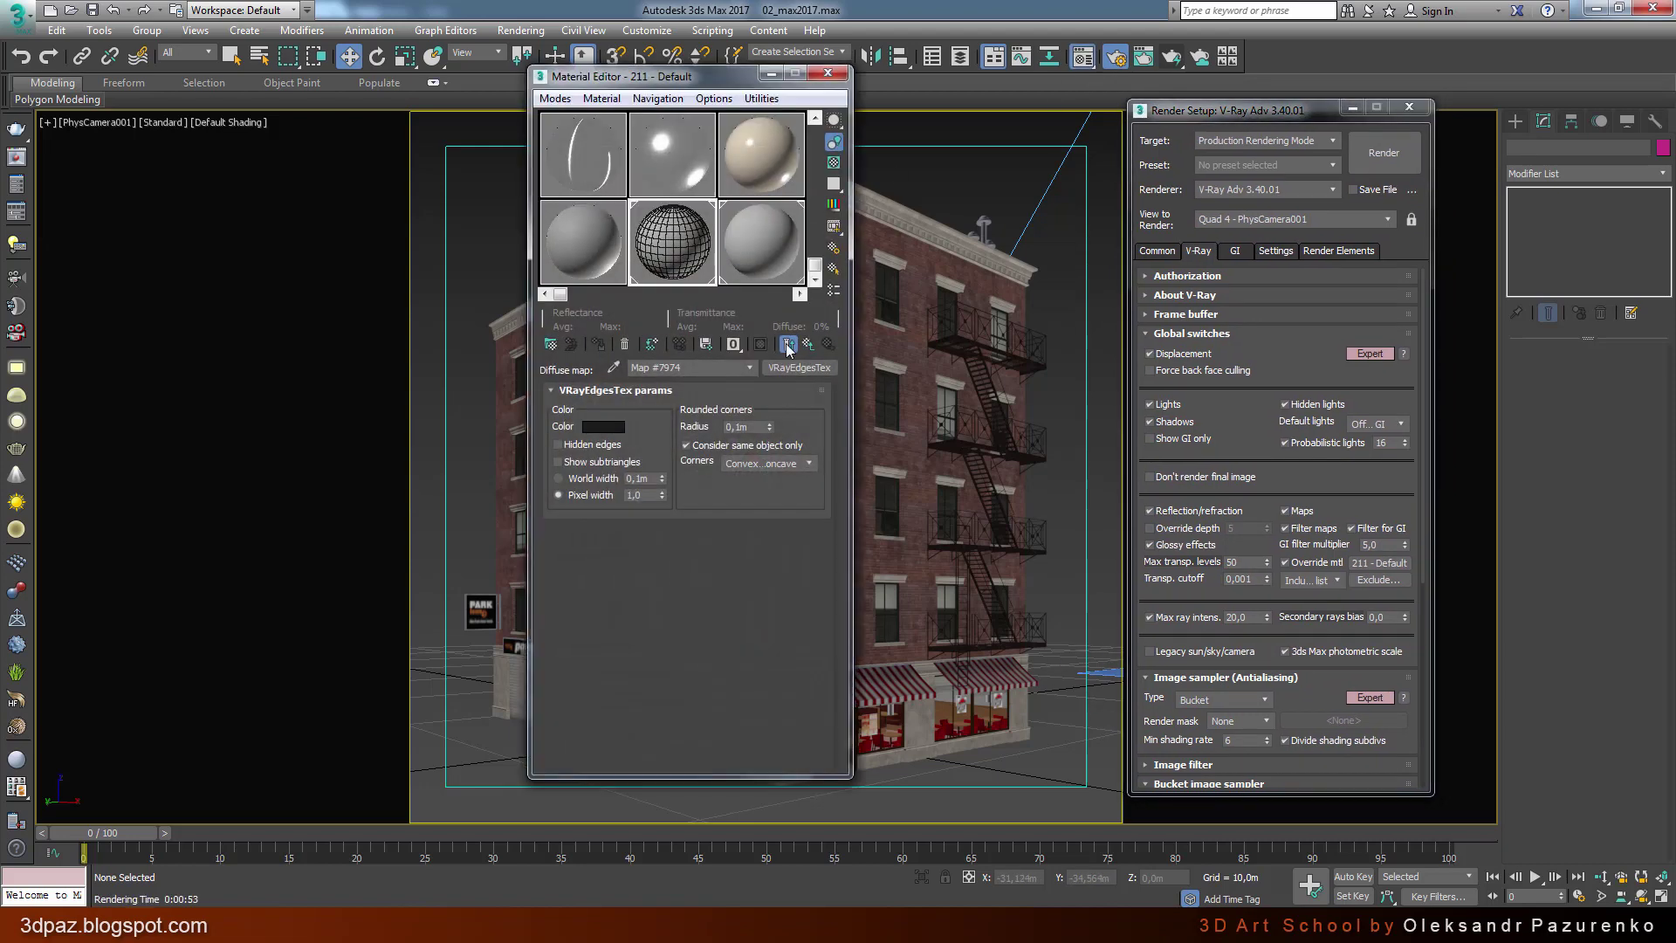
double_click(761, 247)
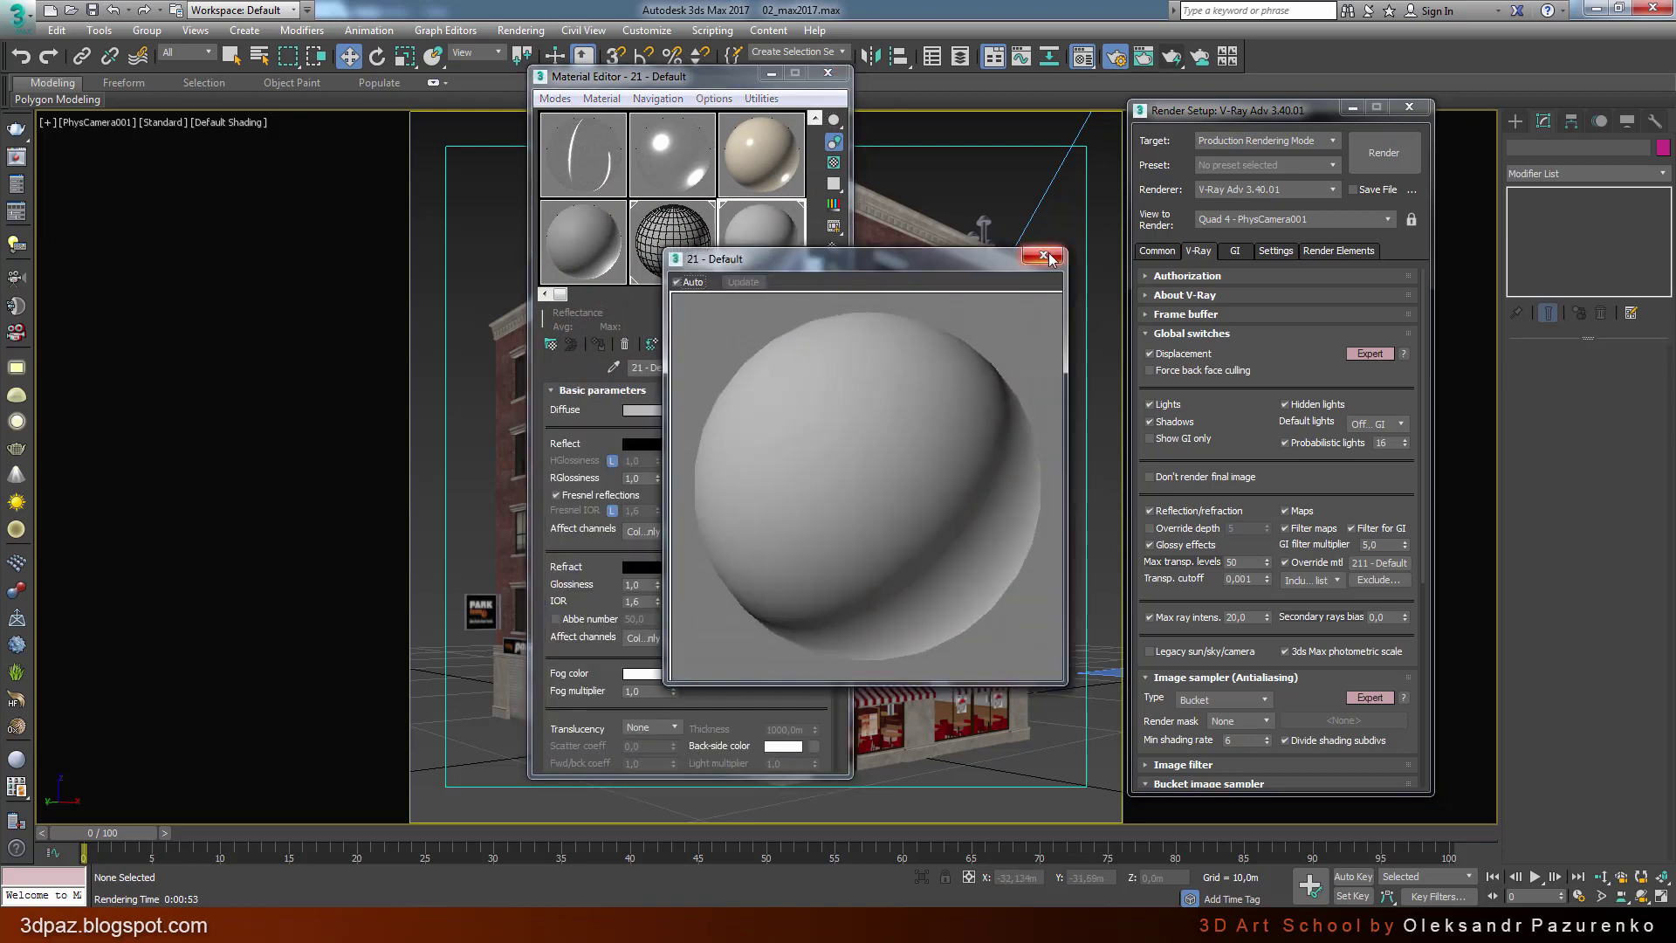
left_click(828, 73)
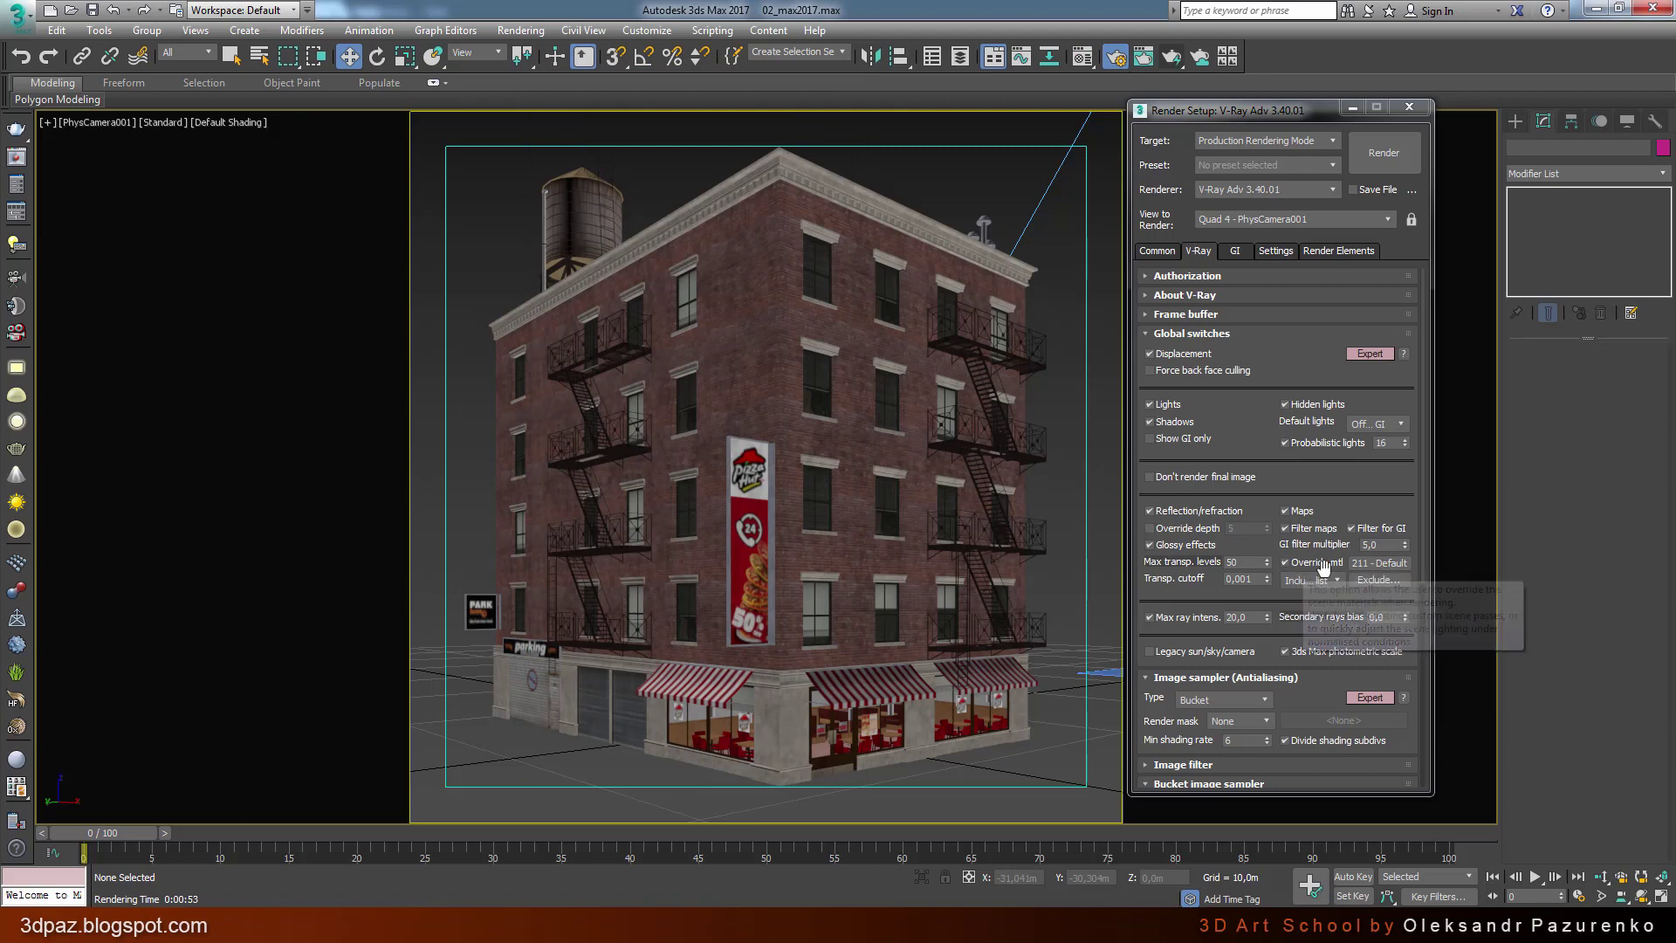
Step: Add VRayPlane001 to the override Exclude list and open the V-Ray frame buffer
left_click(1375, 581)
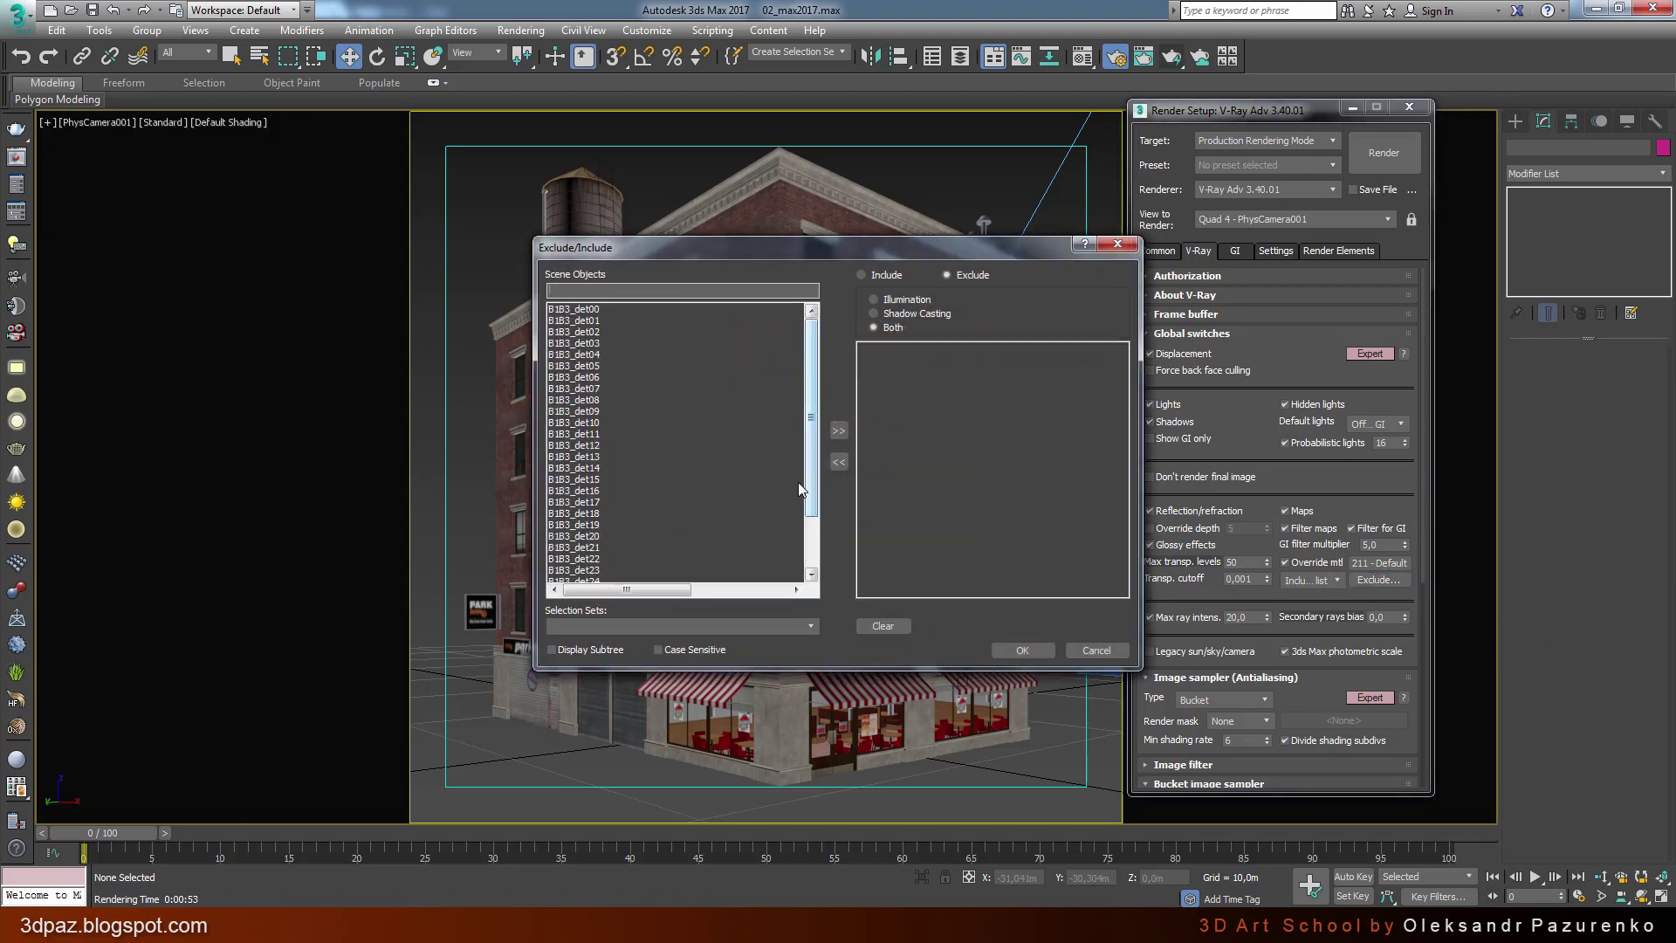
scroll(786, 498, "down", 2)
left_click(597, 571)
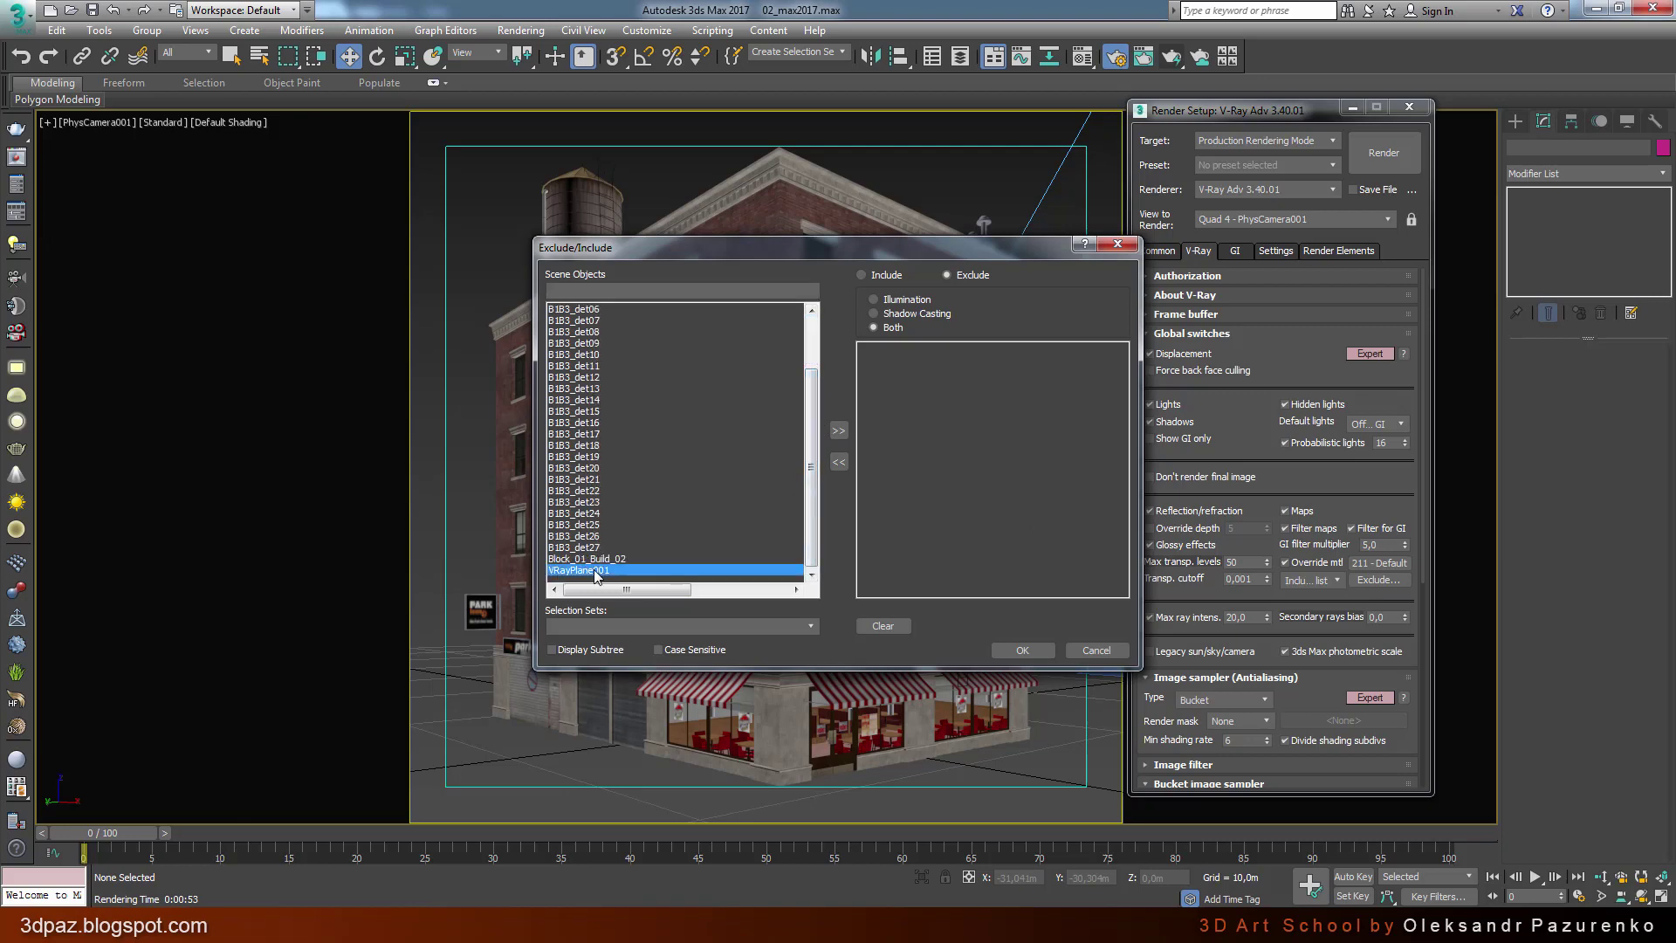
double_click(595, 570)
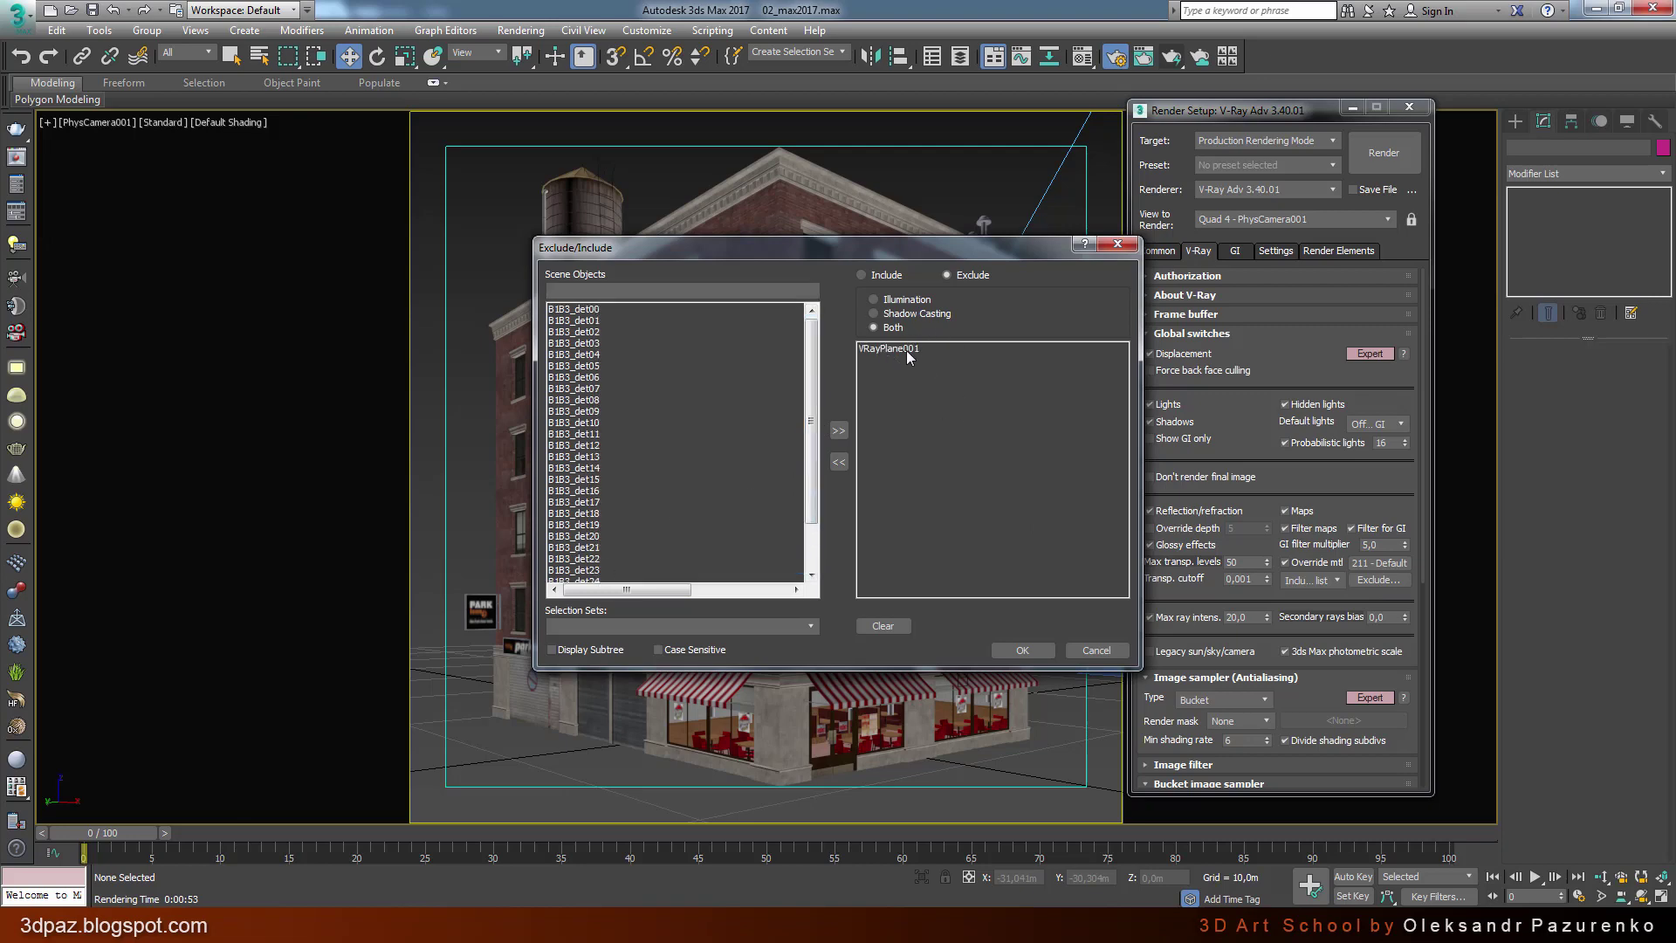
left_click(1022, 650)
right_click(1081, 567)
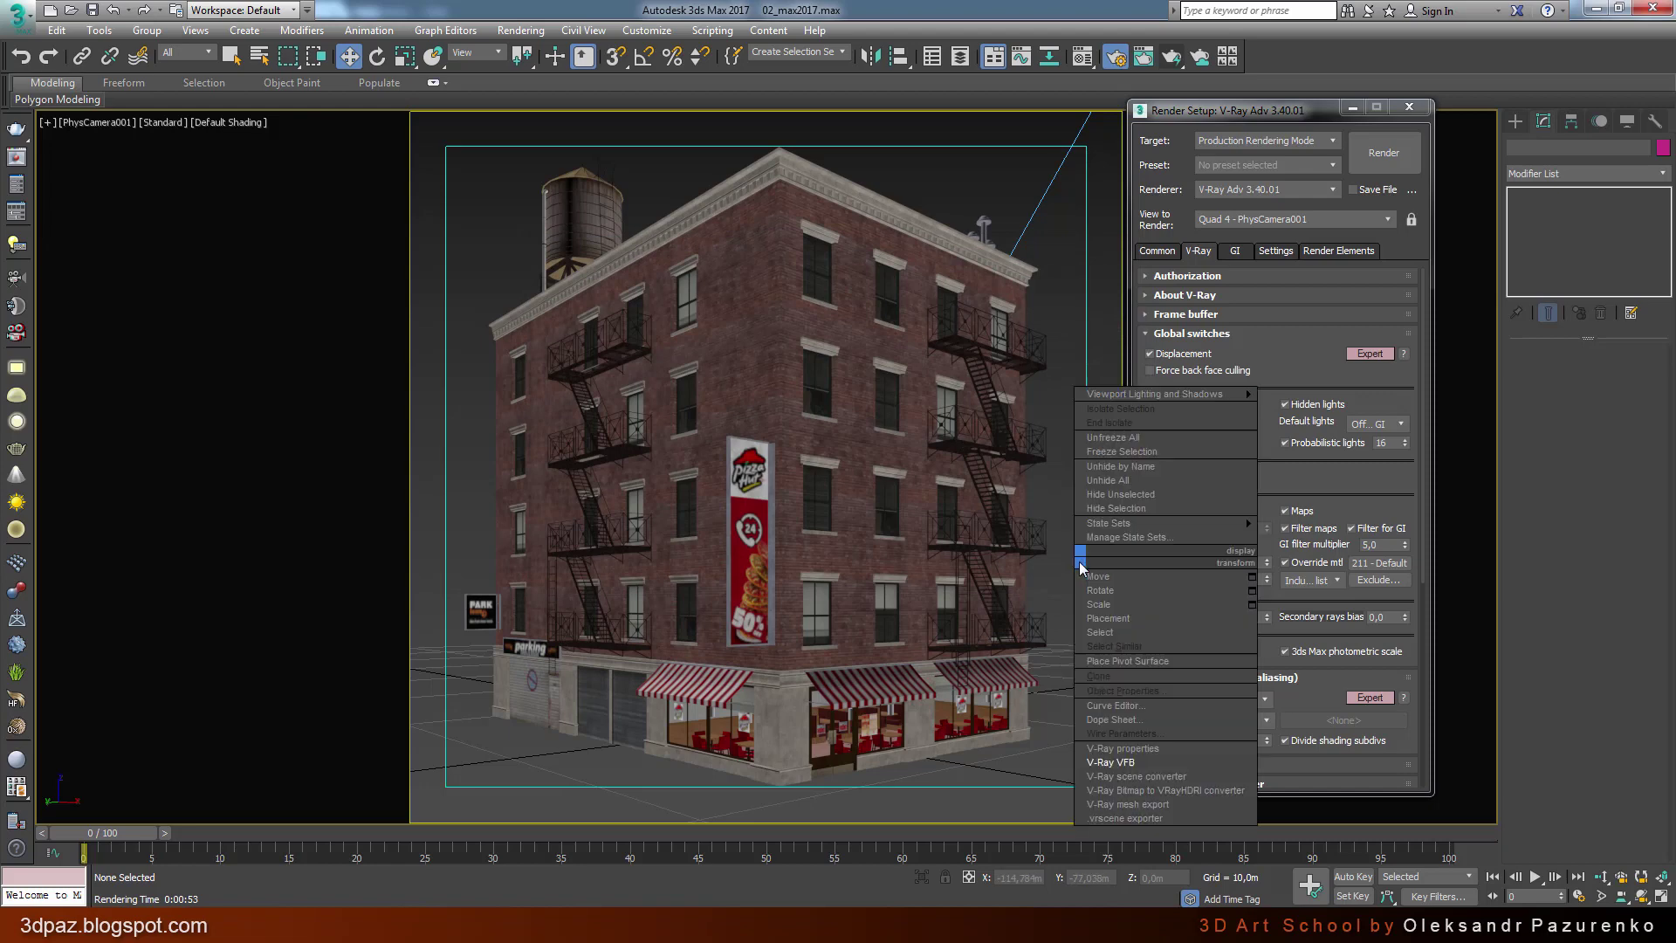
left_click(1123, 763)
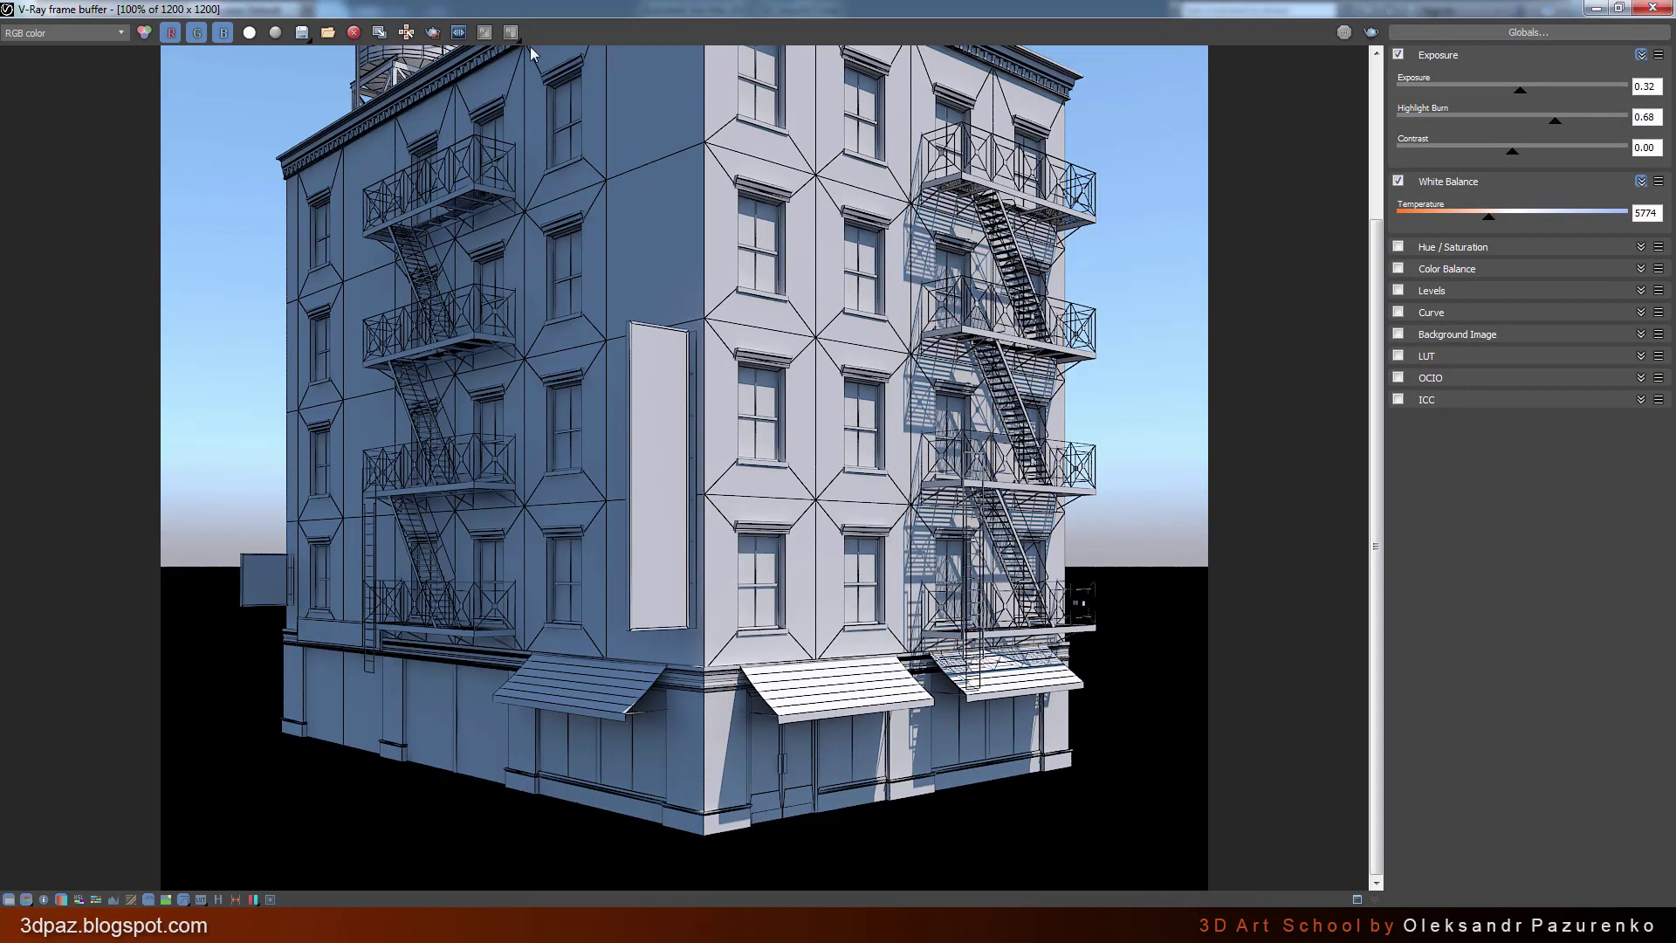
Step: Region-render the lower image so the ground shows white with shadows, then render the full frame
left_click(432, 33)
left_click_drag(154, 557, 1214, 892)
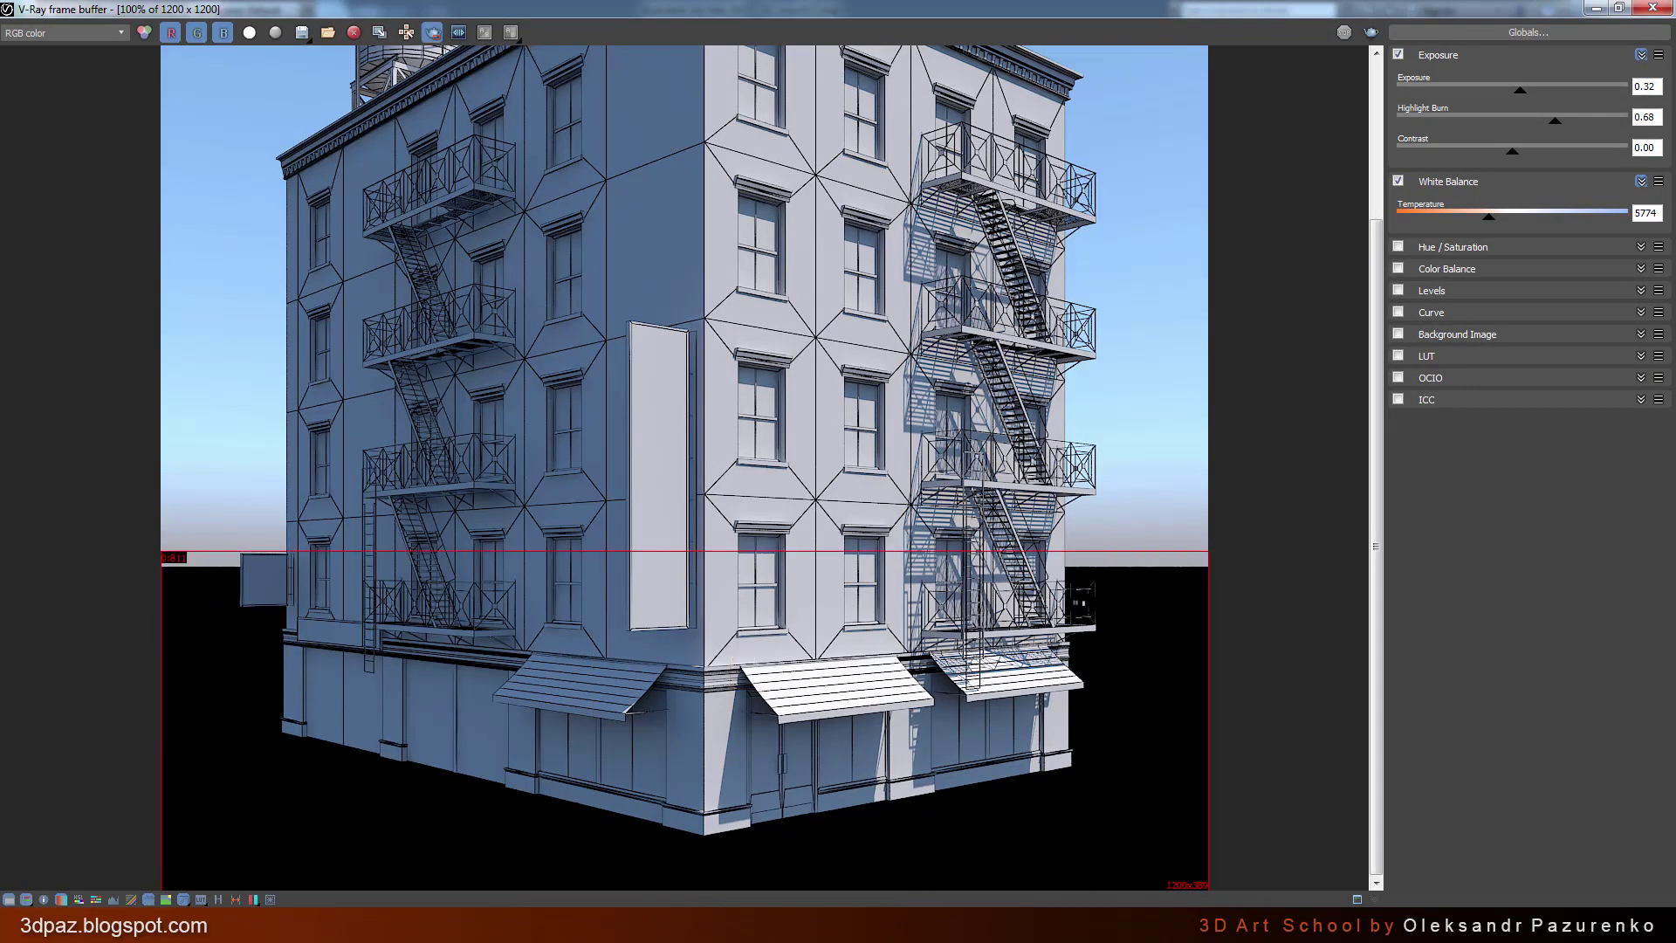
left_click(1372, 32)
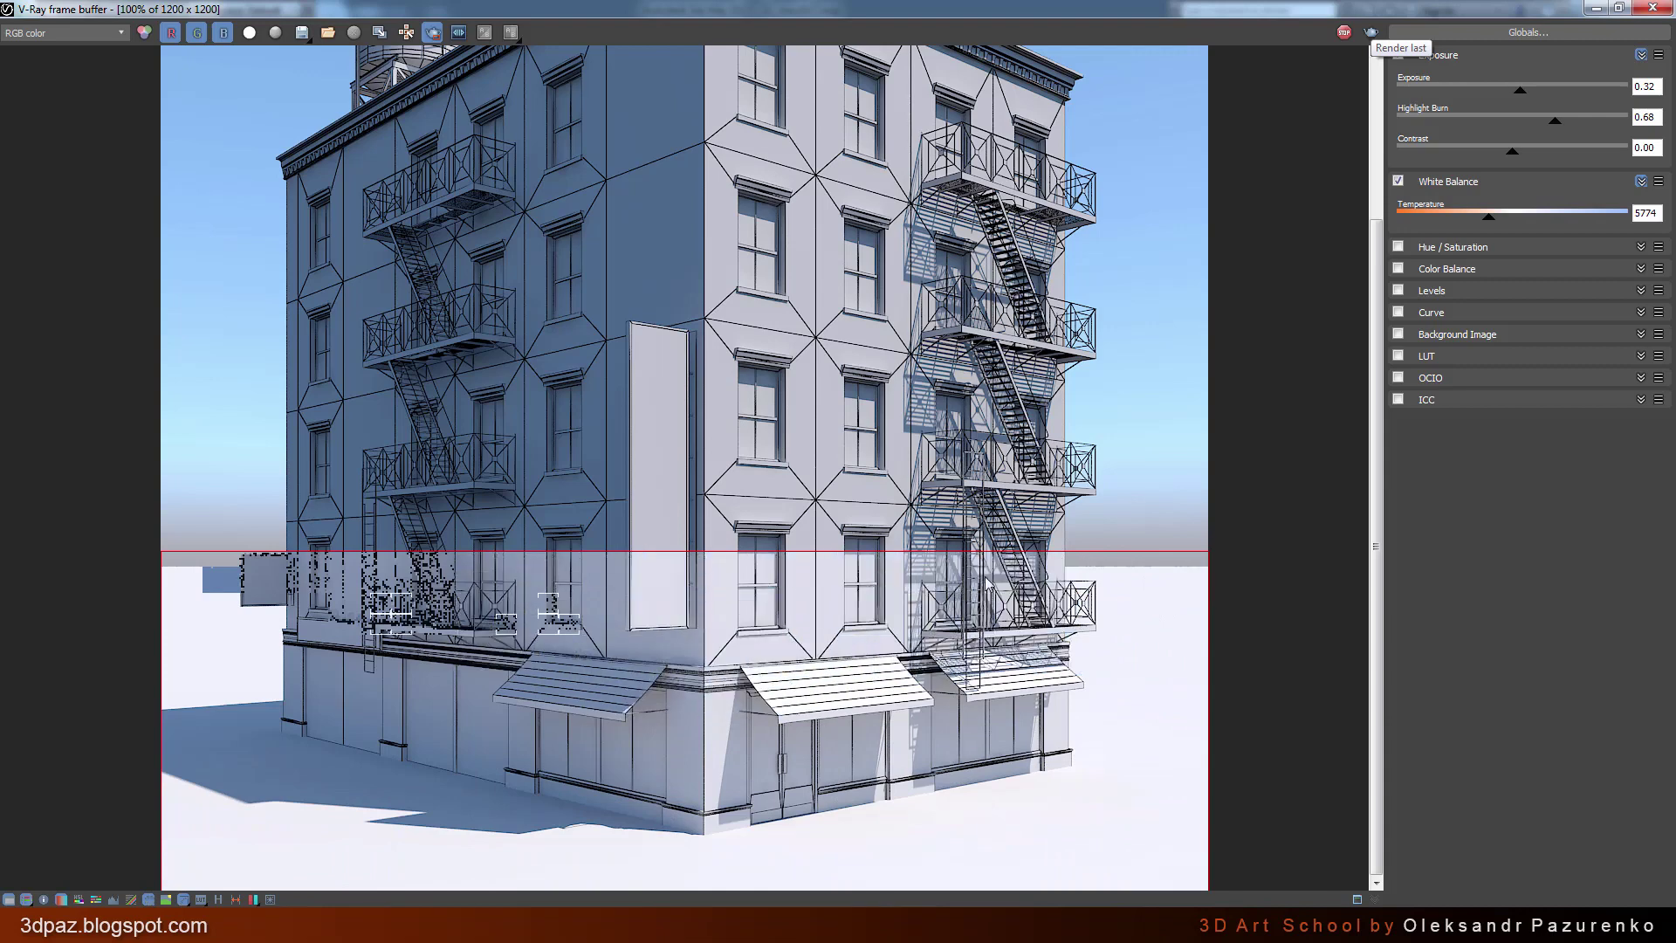
scroll(1142, 602, "up", 1)
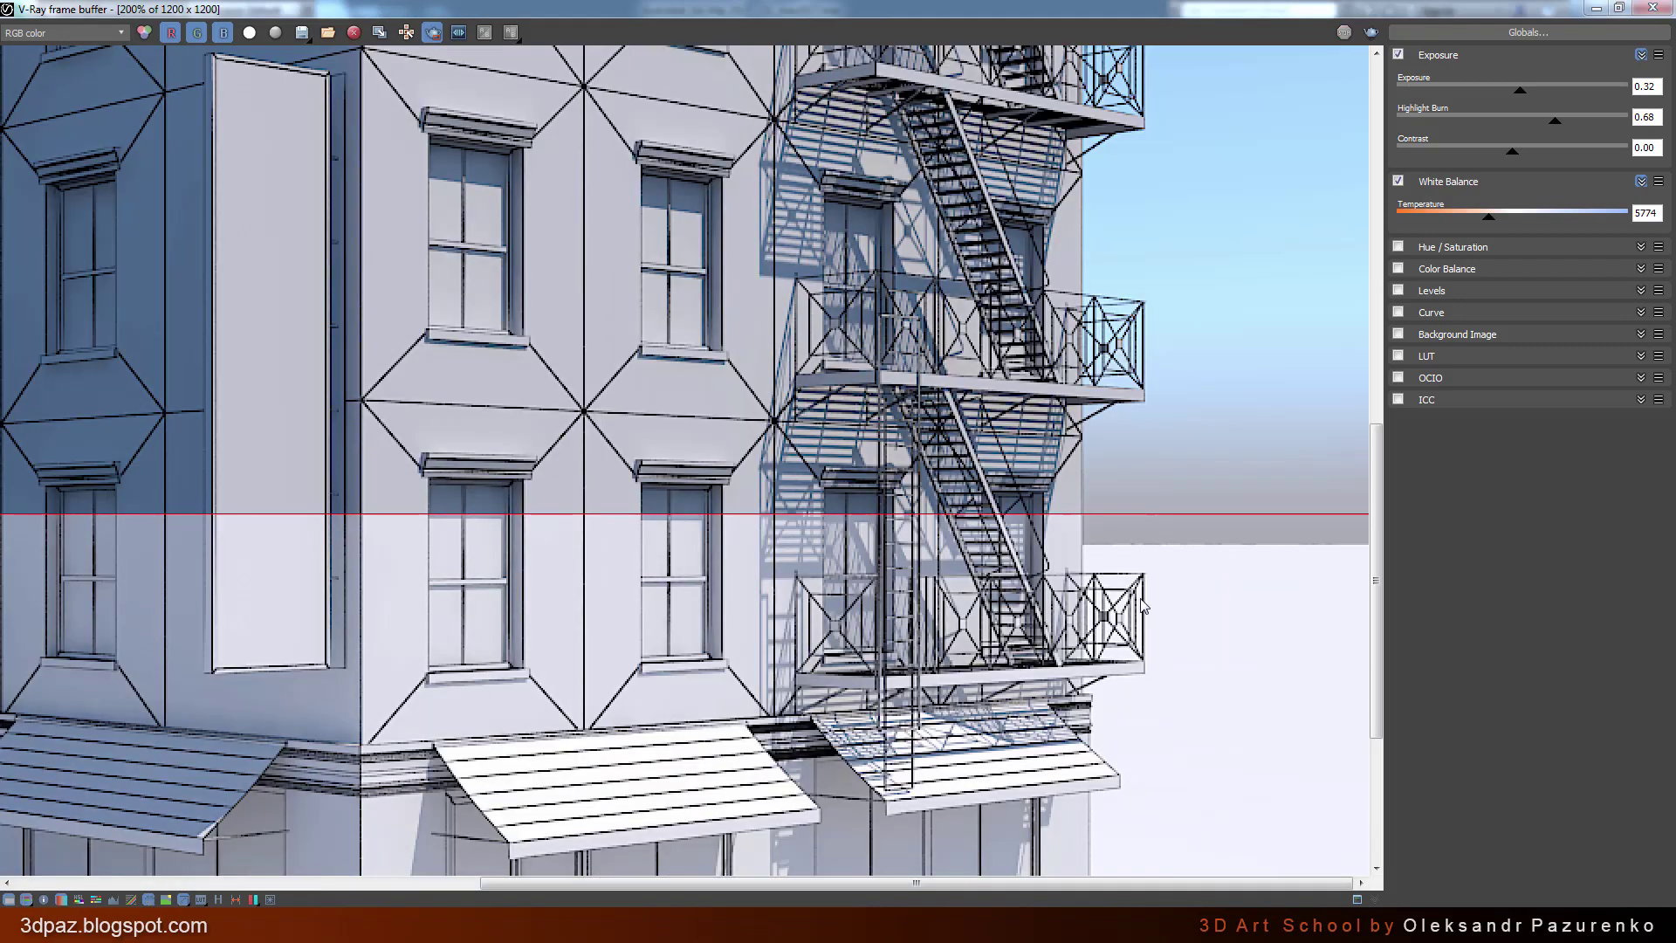
scroll(1140, 608, "down", 1)
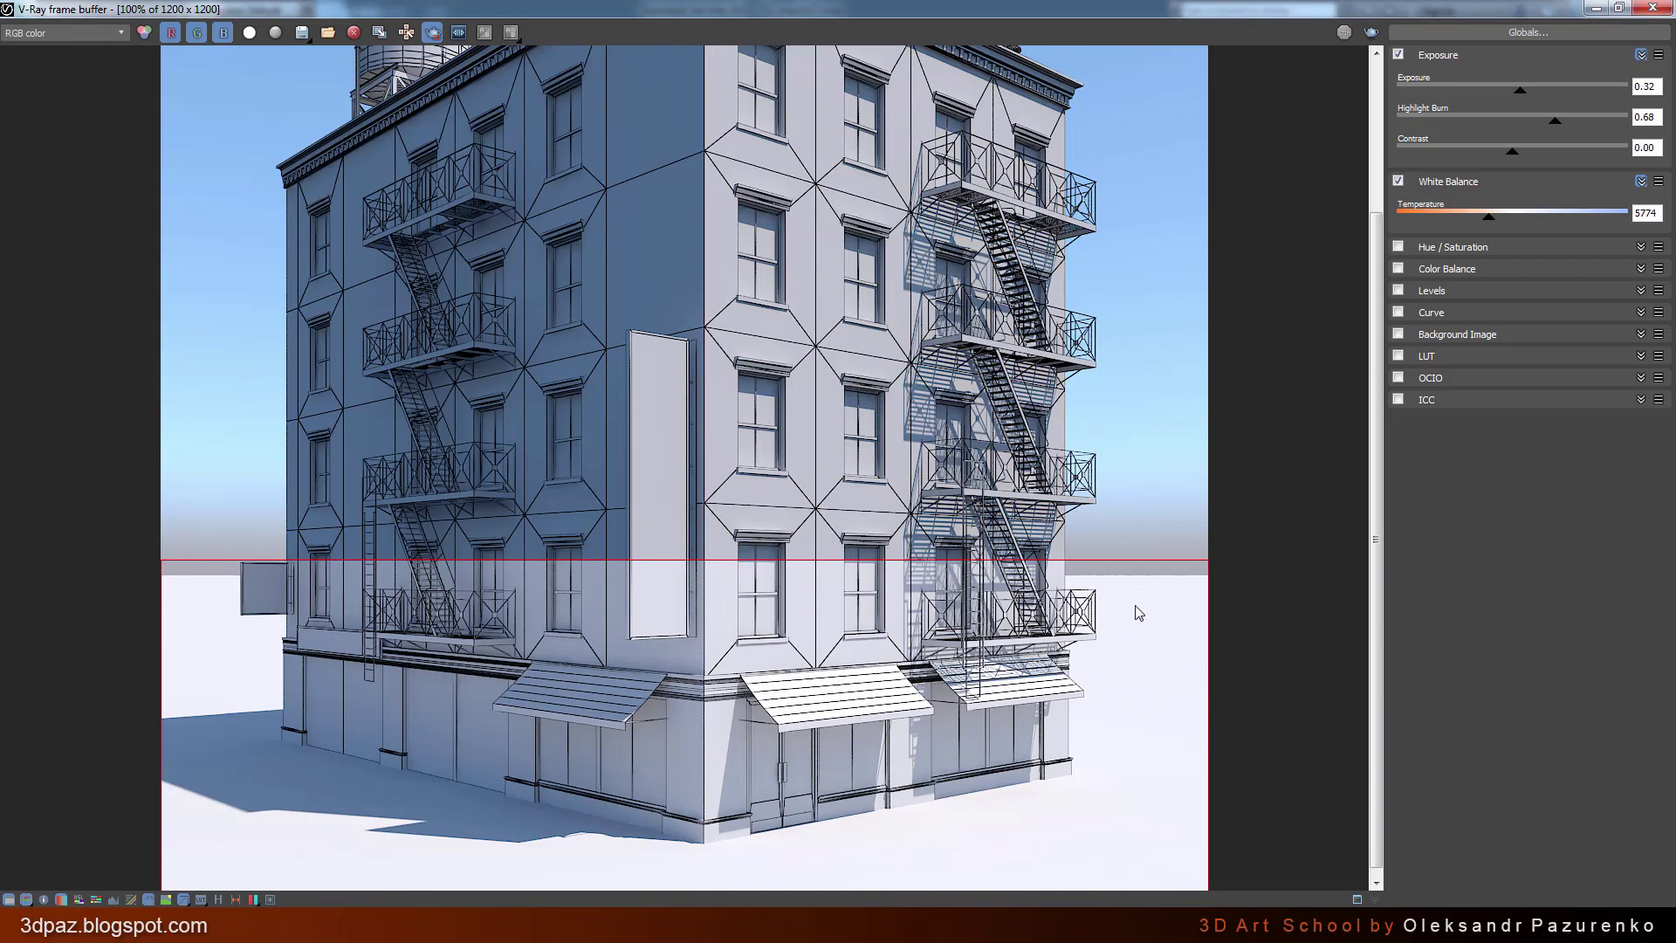
scroll(1137, 614, "down", 1)
scroll(888, 559, "up", 1)
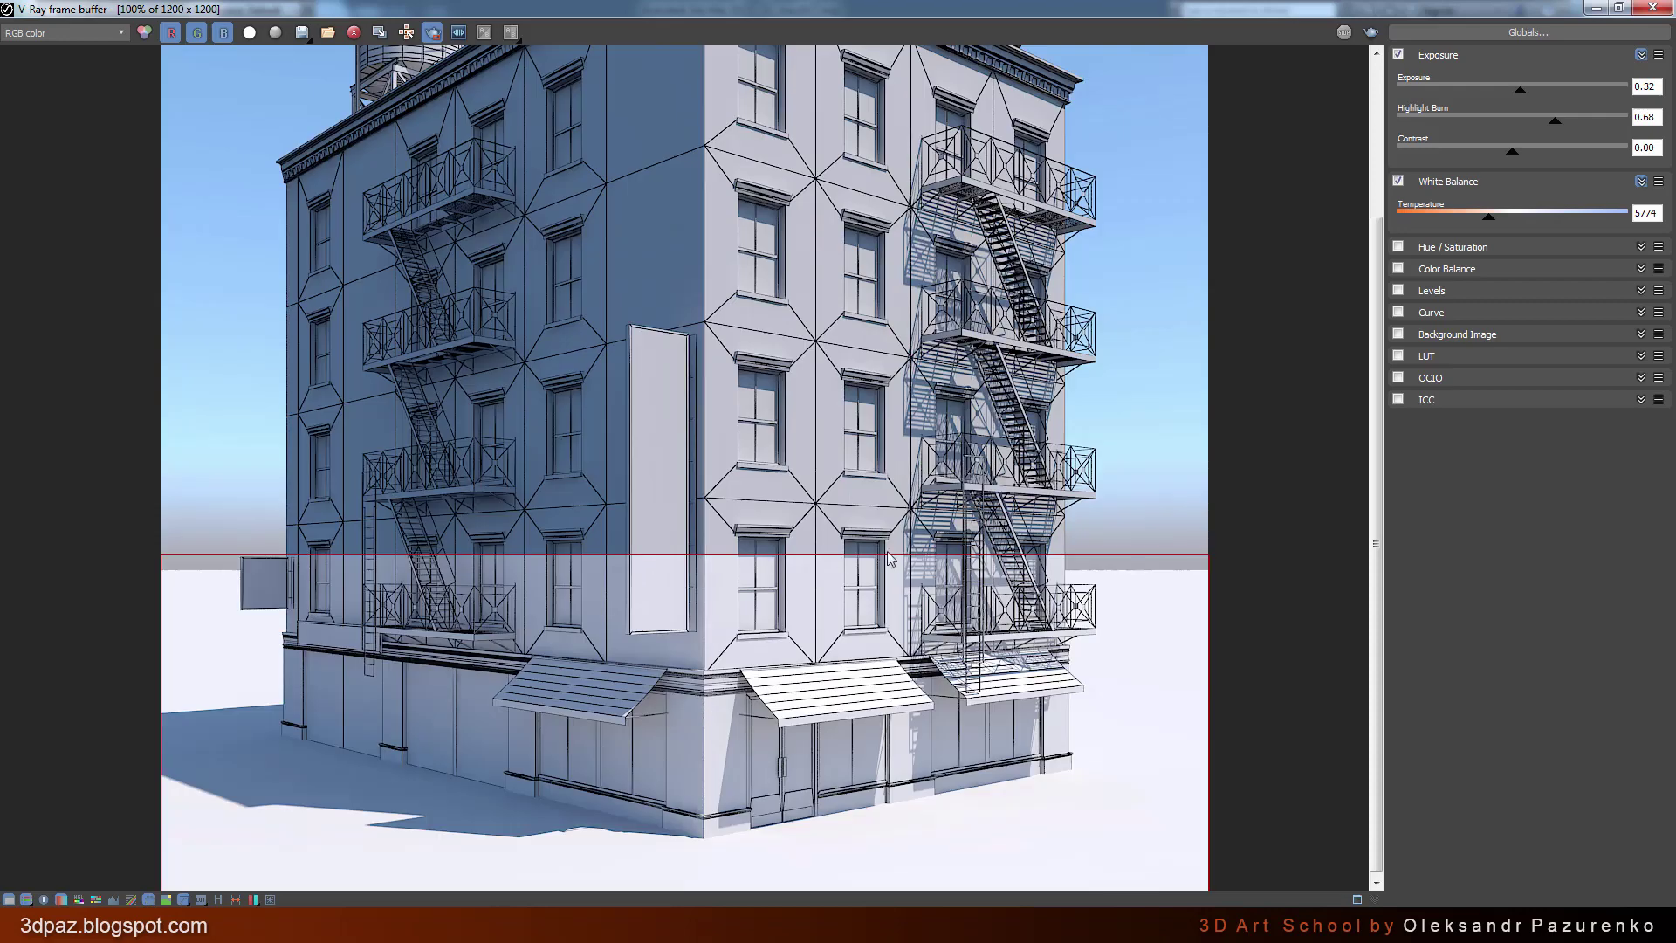
left_click(432, 33)
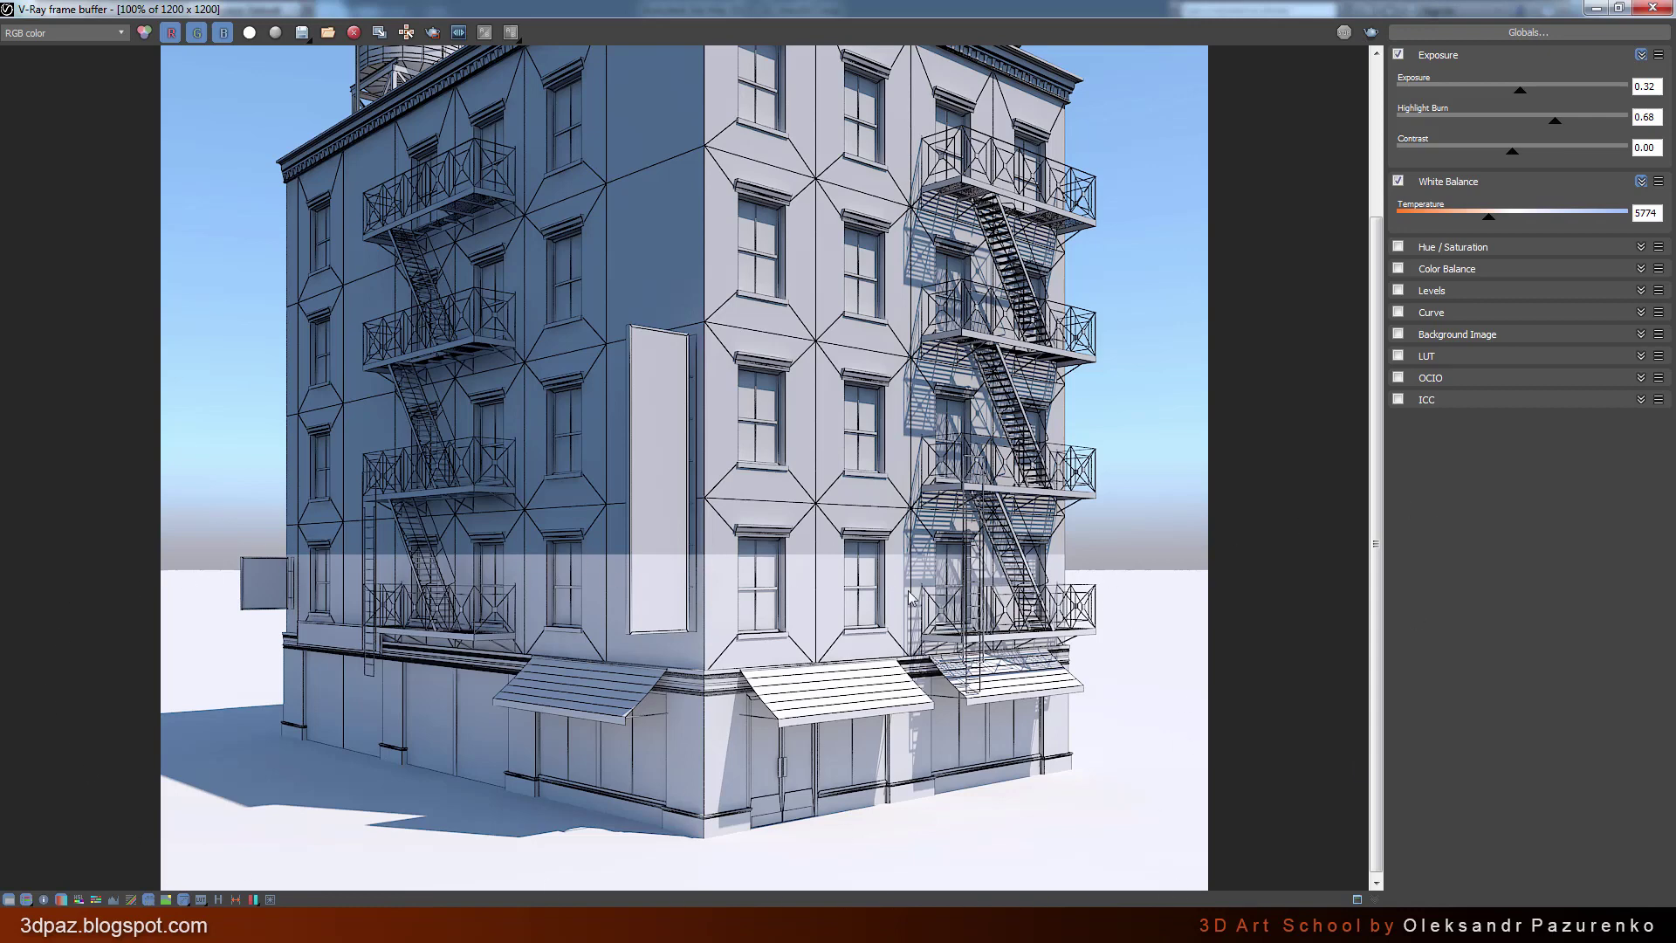
left_click(1370, 33)
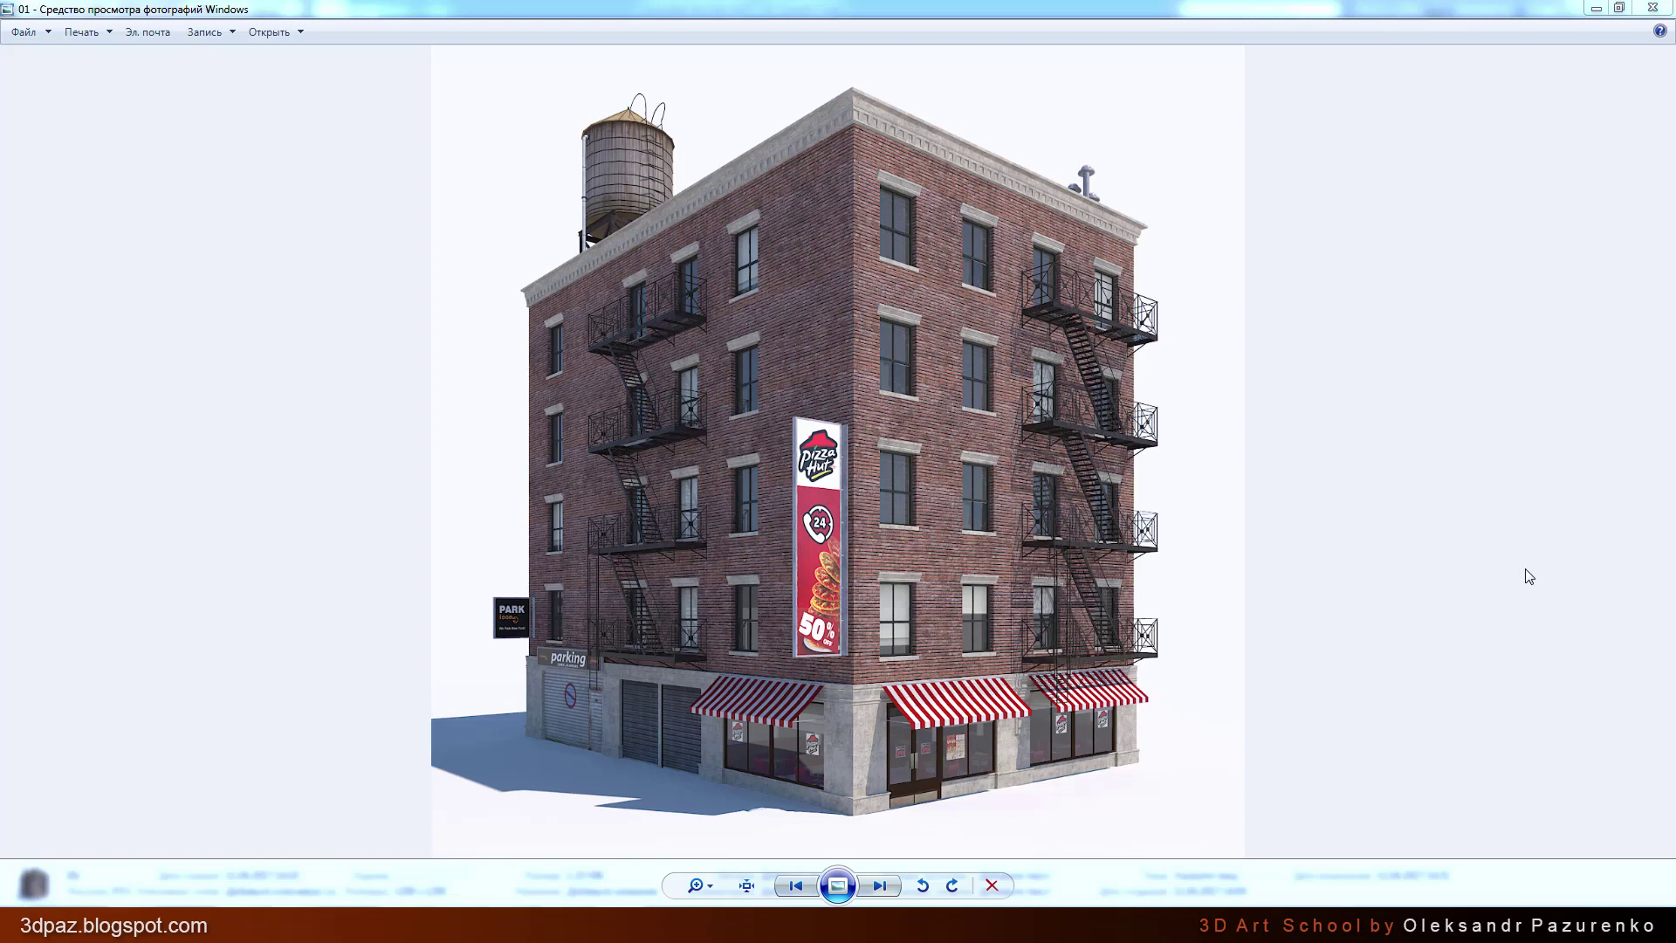
Step: Advance Windows Photo Viewer from render 01 to the clay-and-edges image 02
left_click(879, 885)
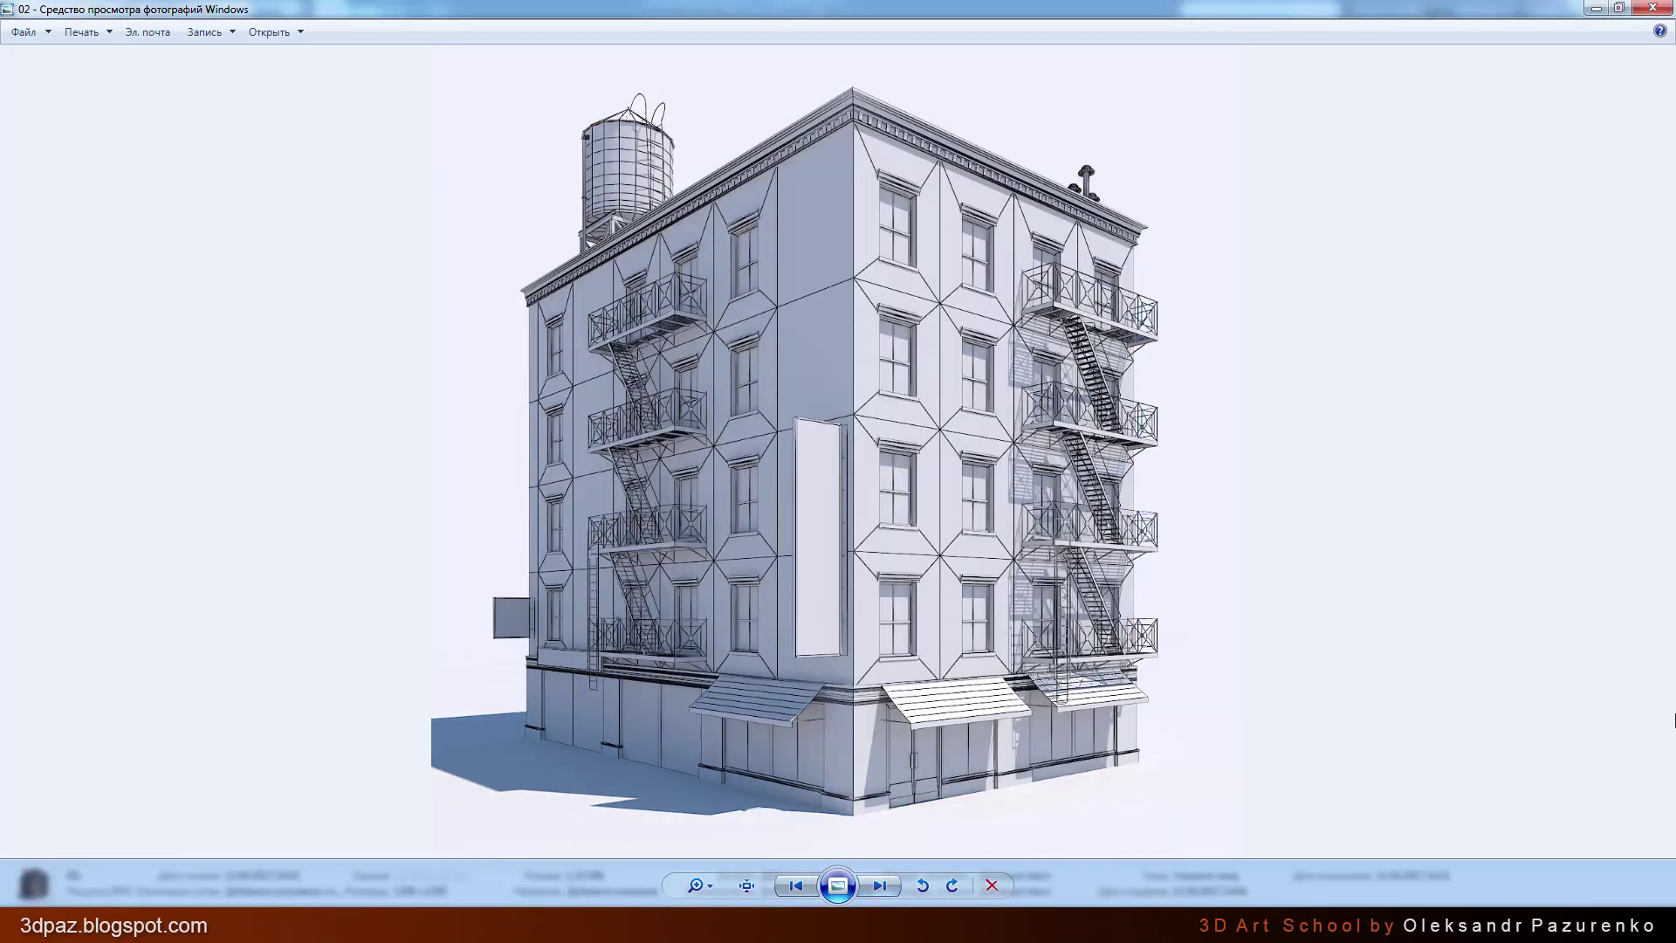